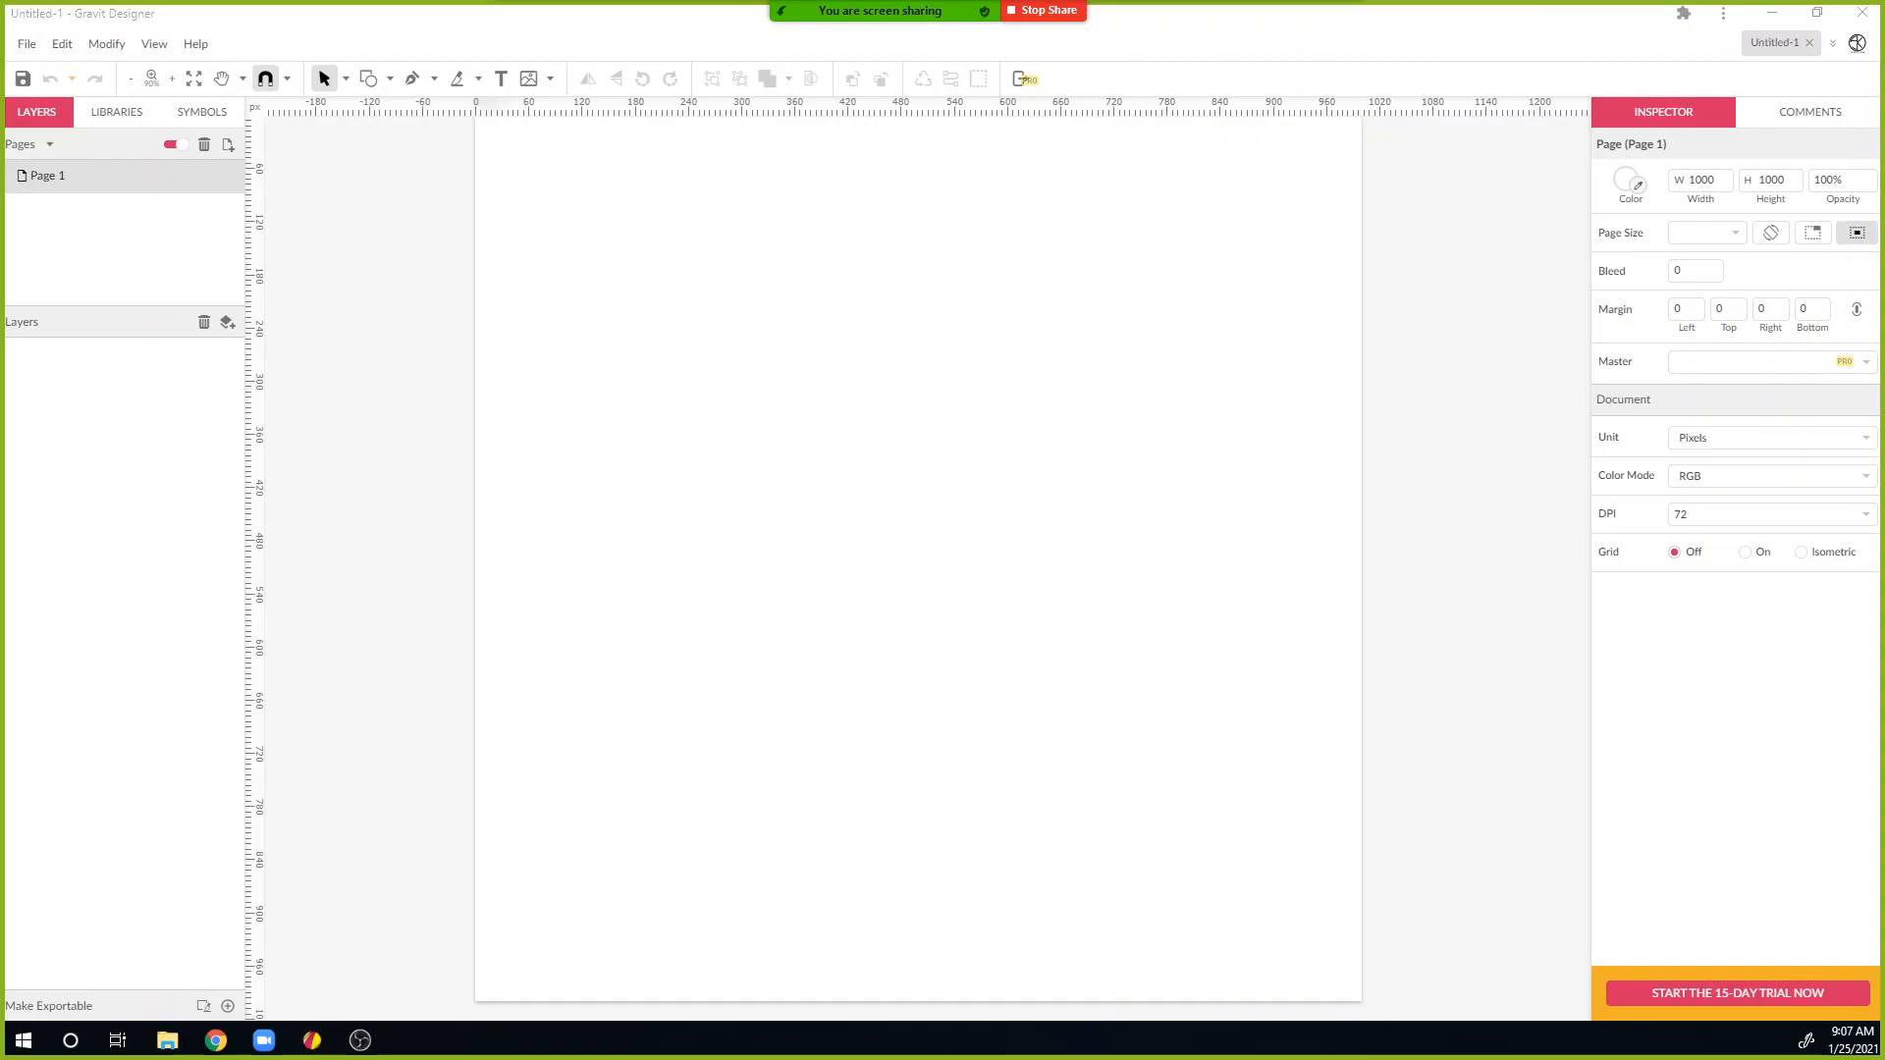
# Step: Set the document resolution to 300 DPI and switch the page grid to Isometric
pyautogui.press('super+plus')
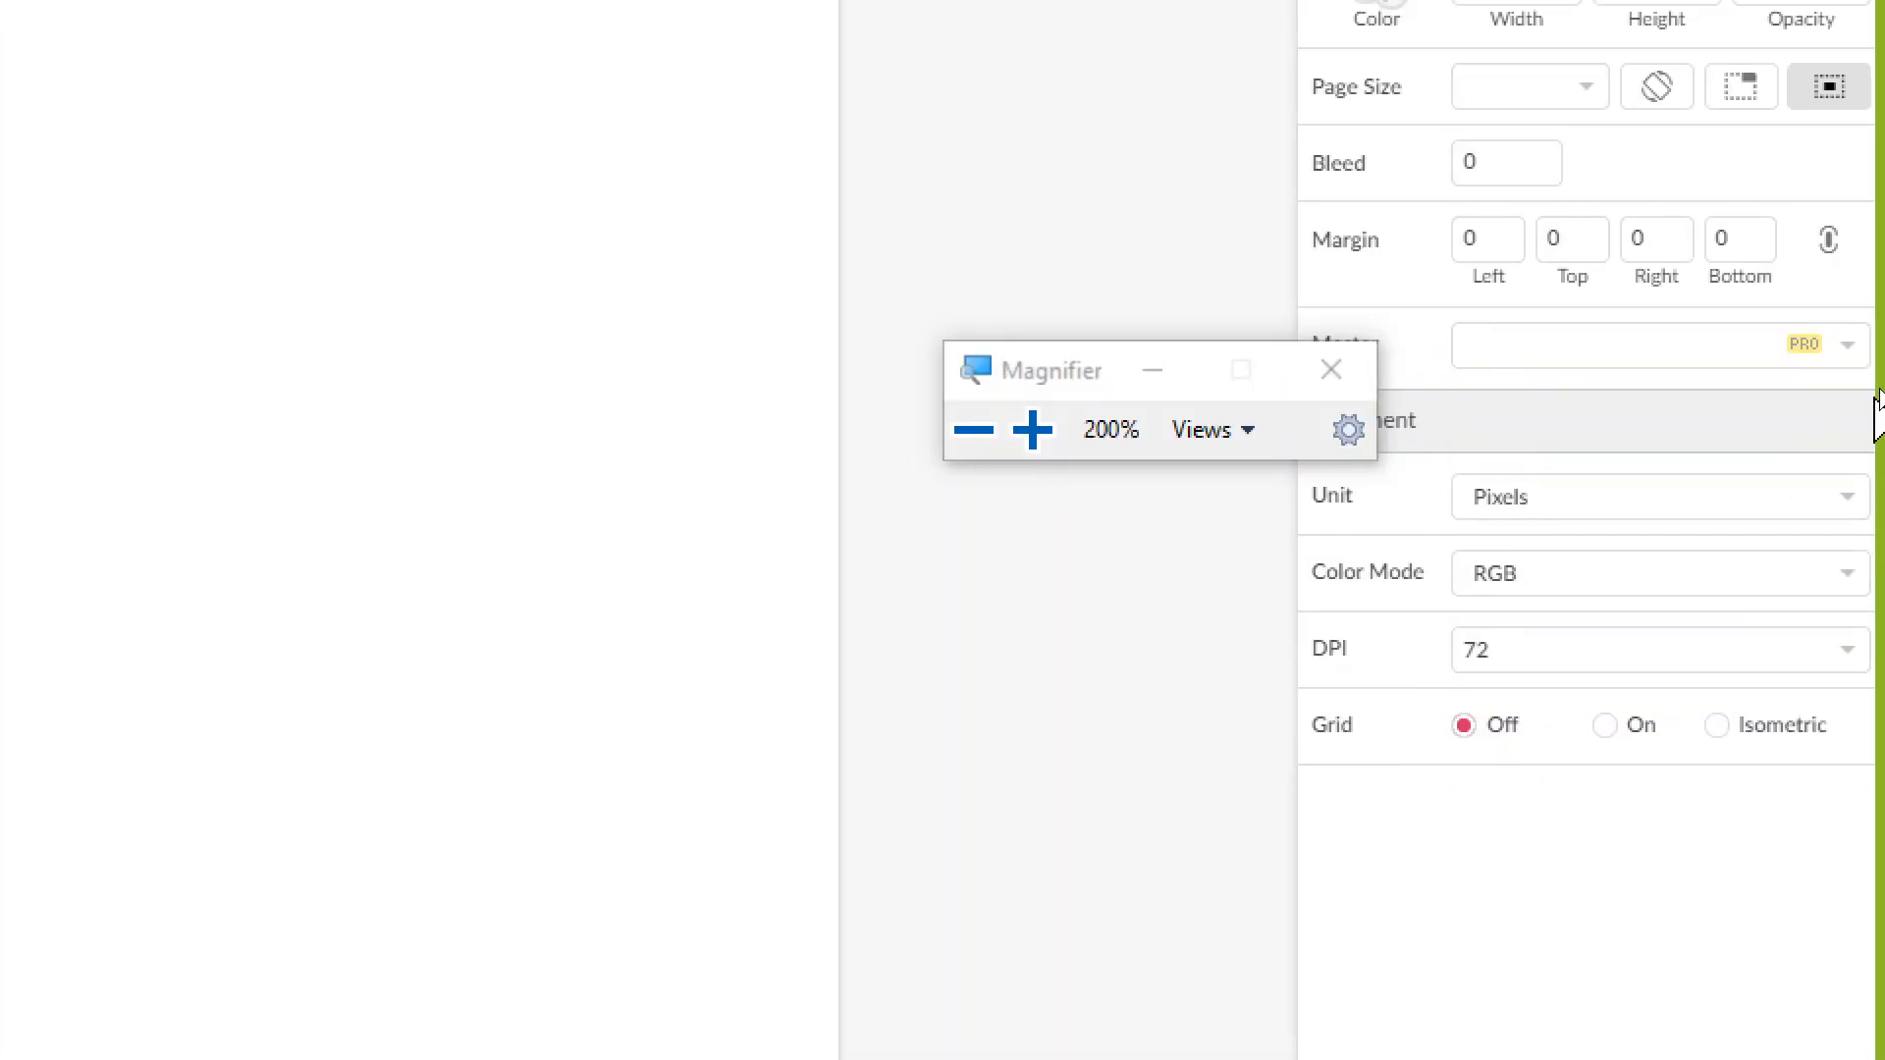
pyautogui.moveTo(1047, 366); pyautogui.dragTo(886, 206)
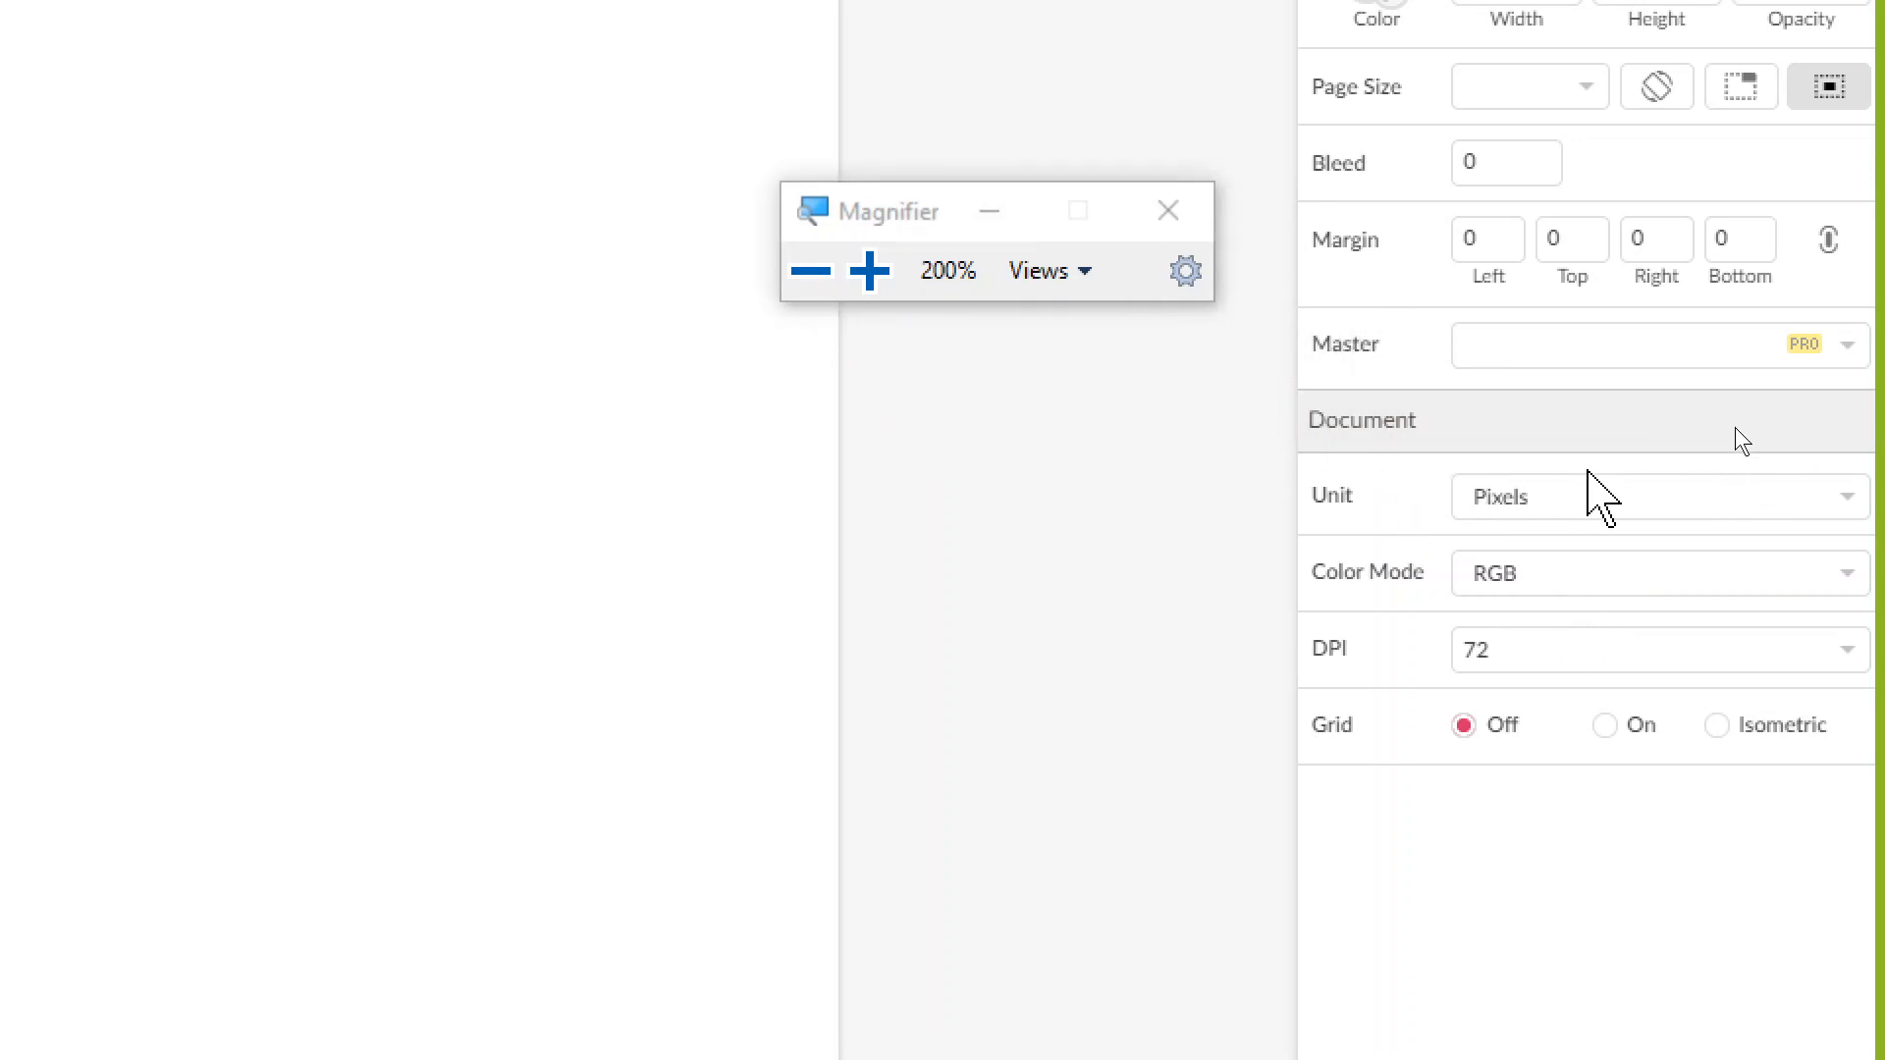
pyautogui.click(1844, 652)
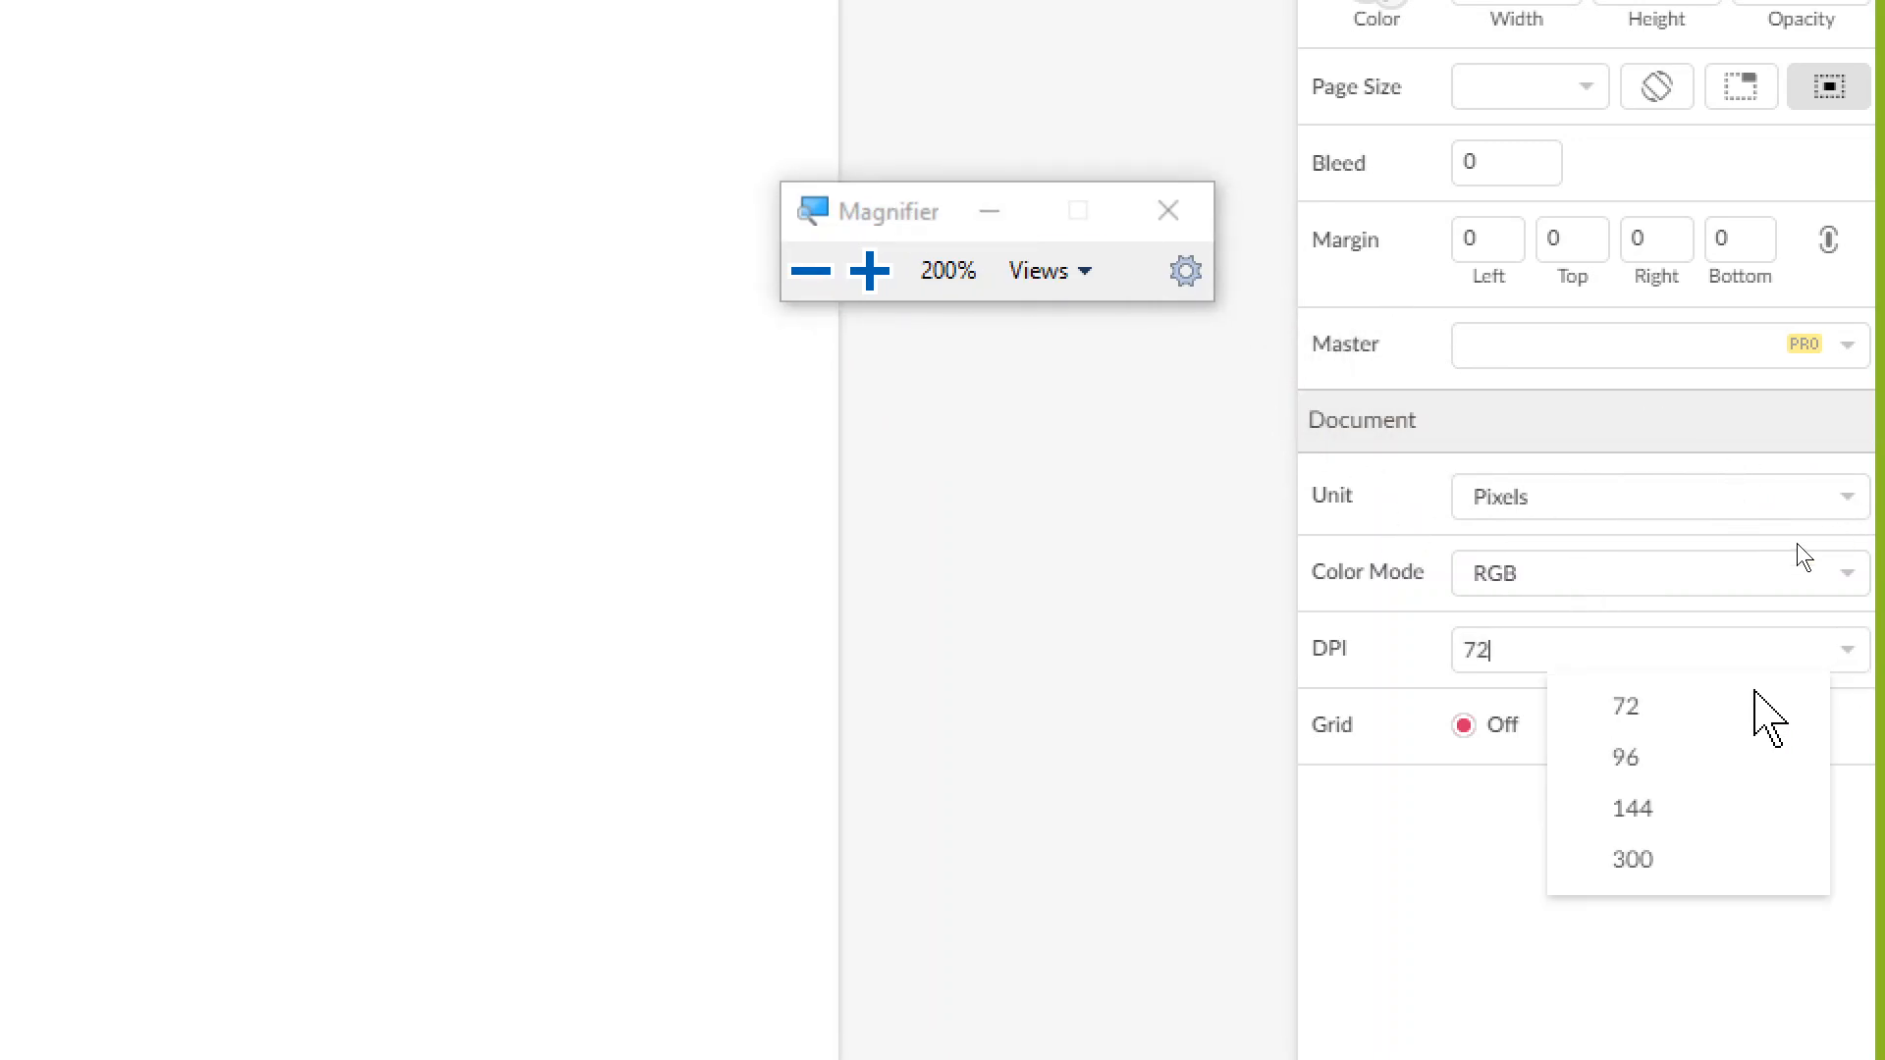
pyautogui.click(1610, 862)
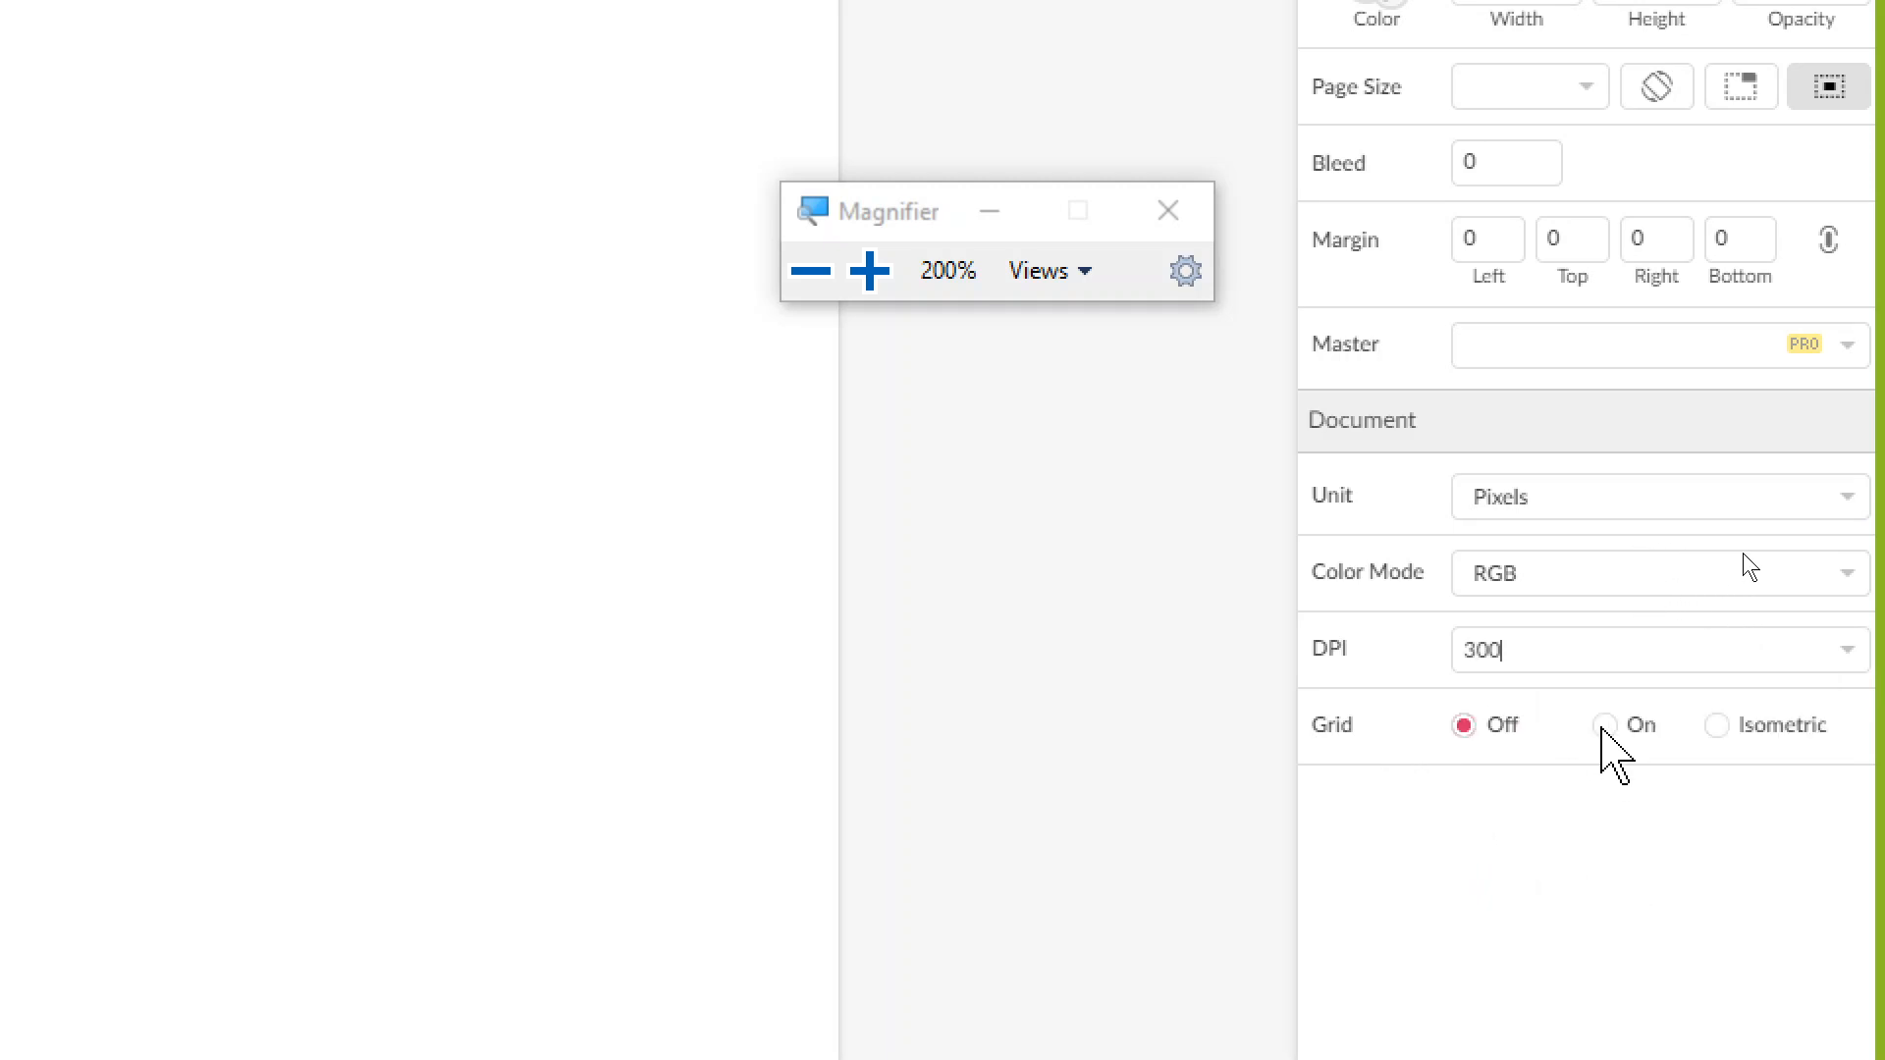
pyautogui.click(1605, 726)
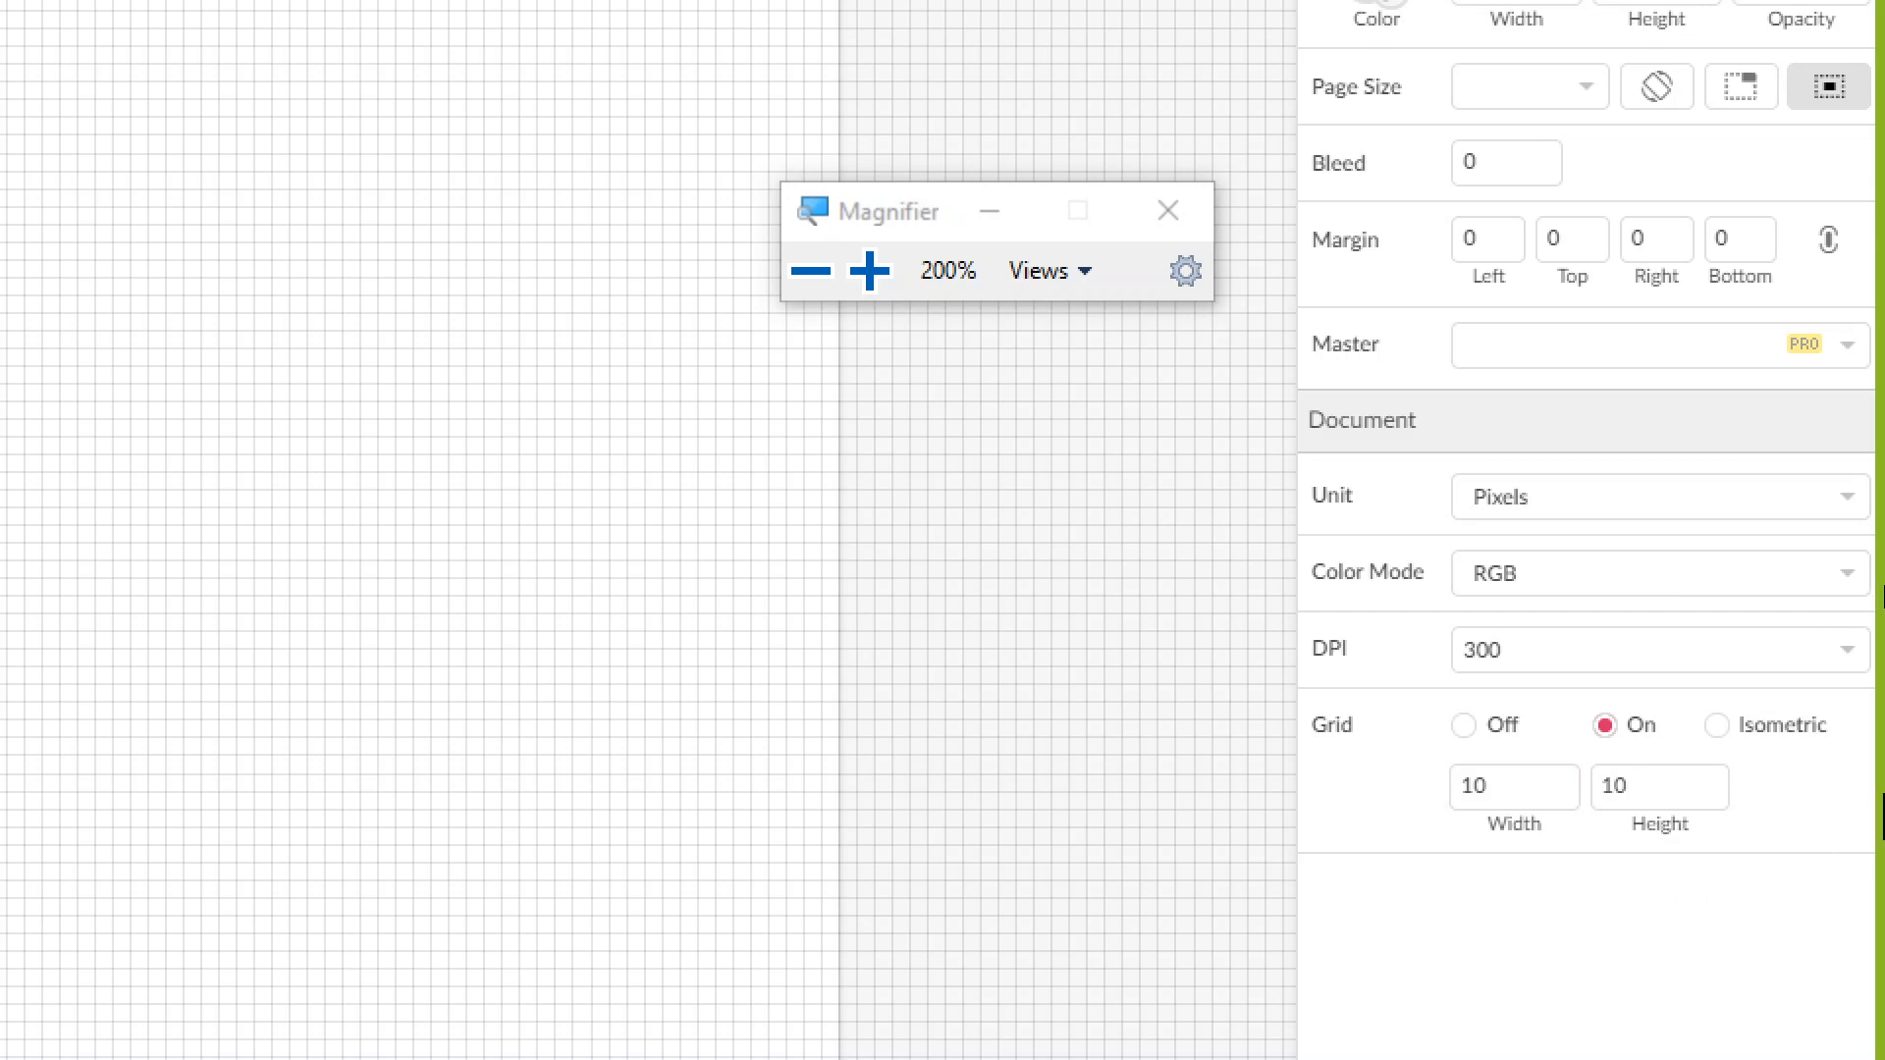
pyautogui.click(1813, 729)
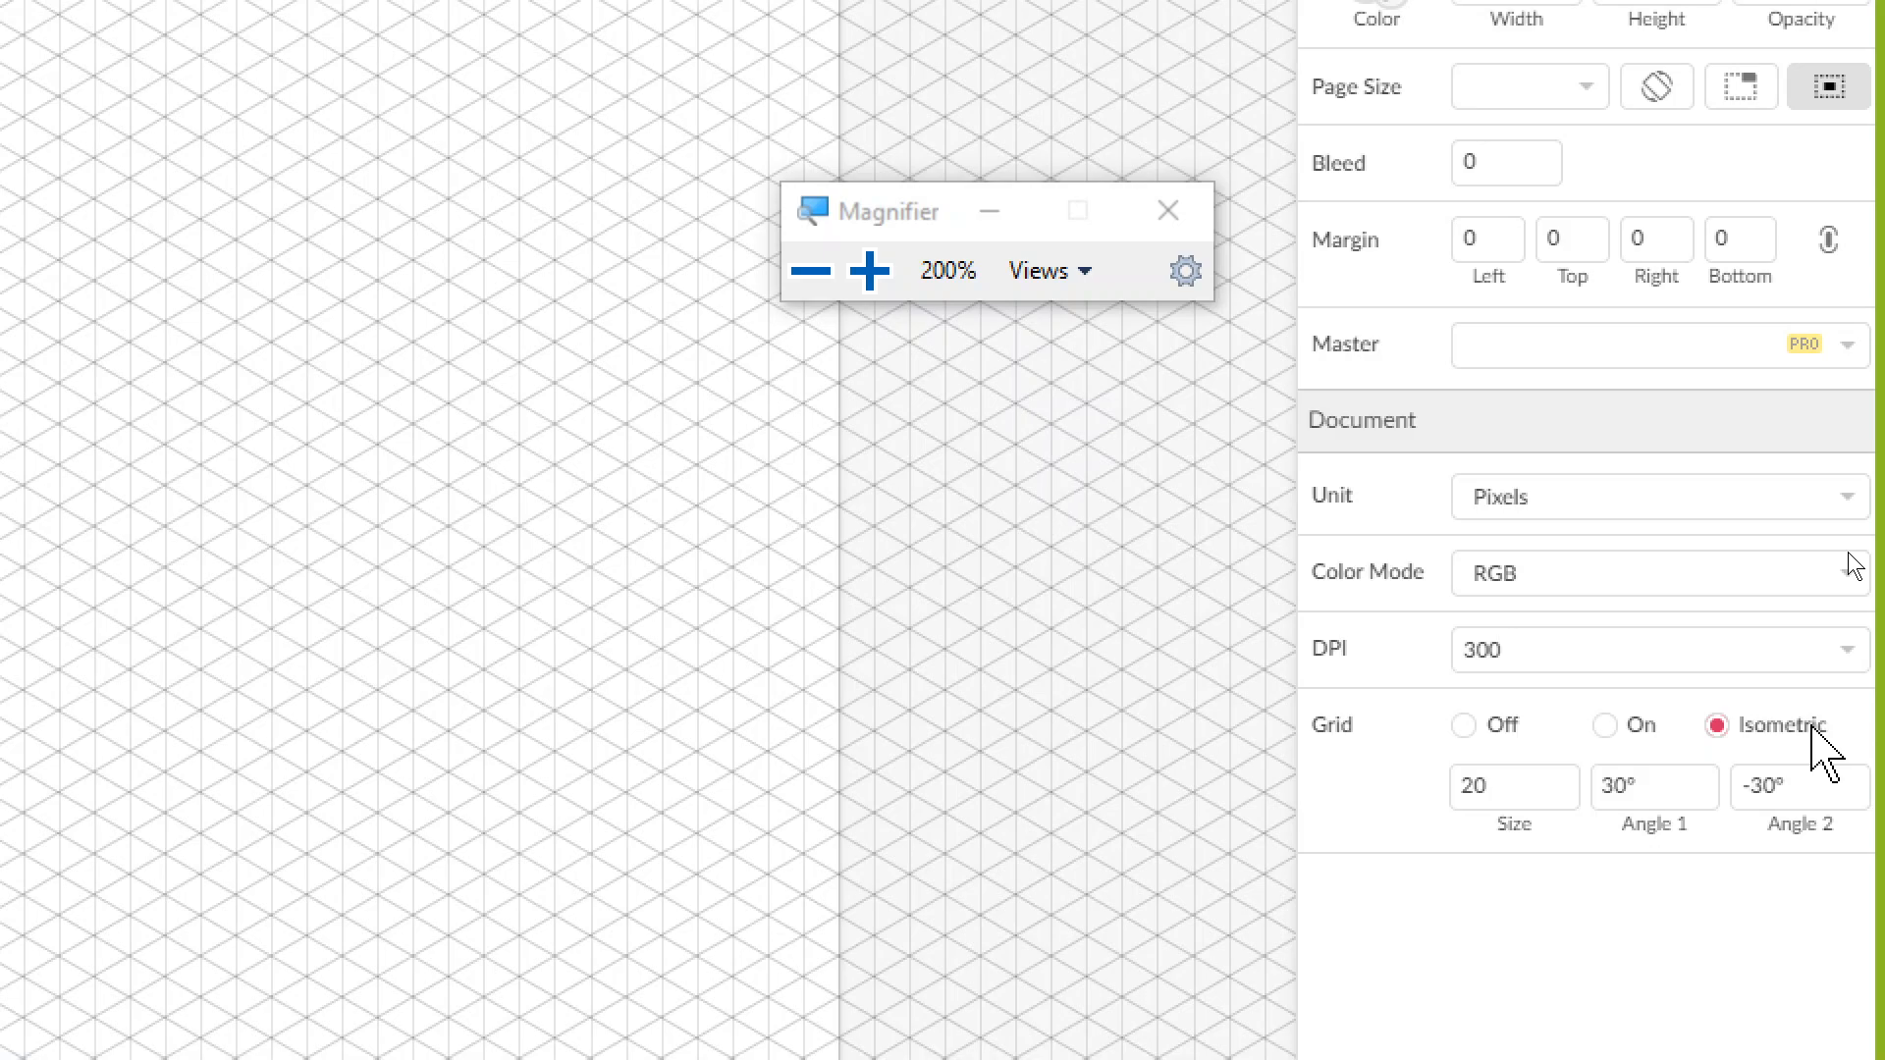
pyautogui.click(811, 271)
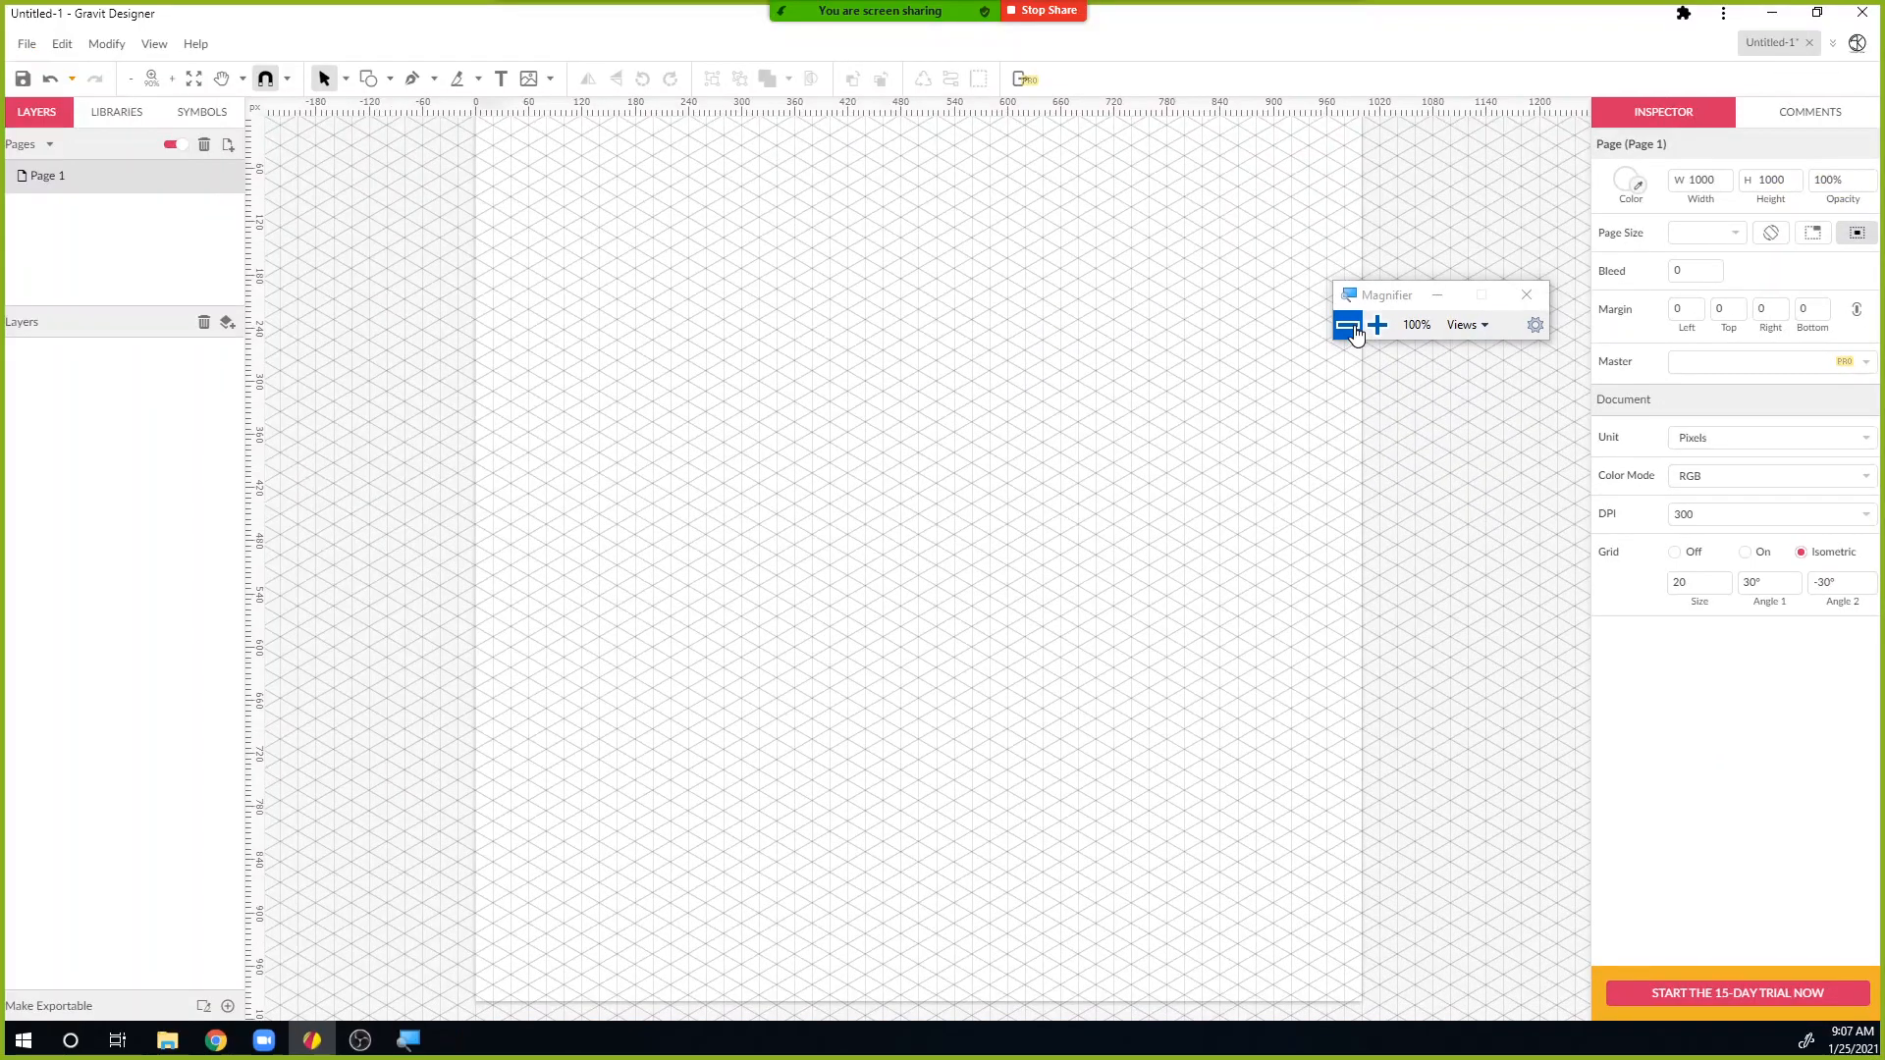
pyautogui.click(1526, 296)
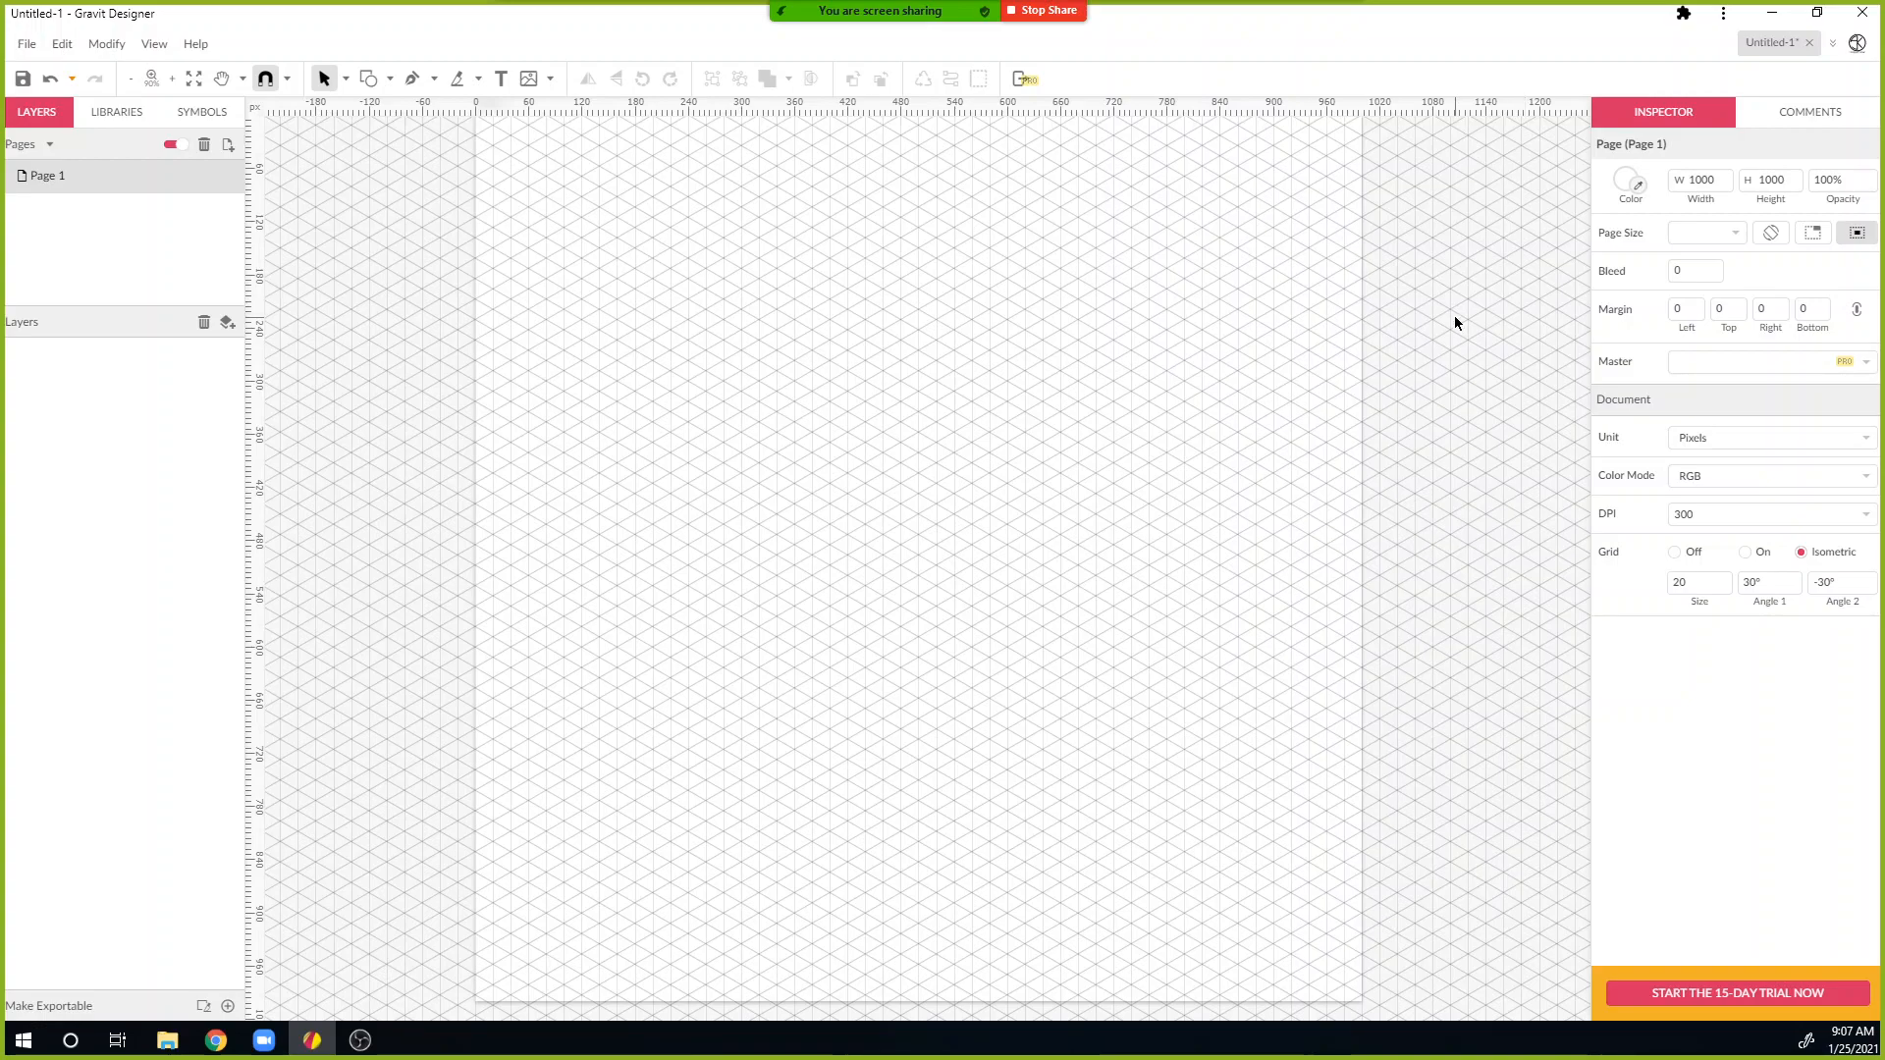
# Step: Review the snapping options for the canvas, in particular Snap to Grid
pyautogui.click(328, 86)
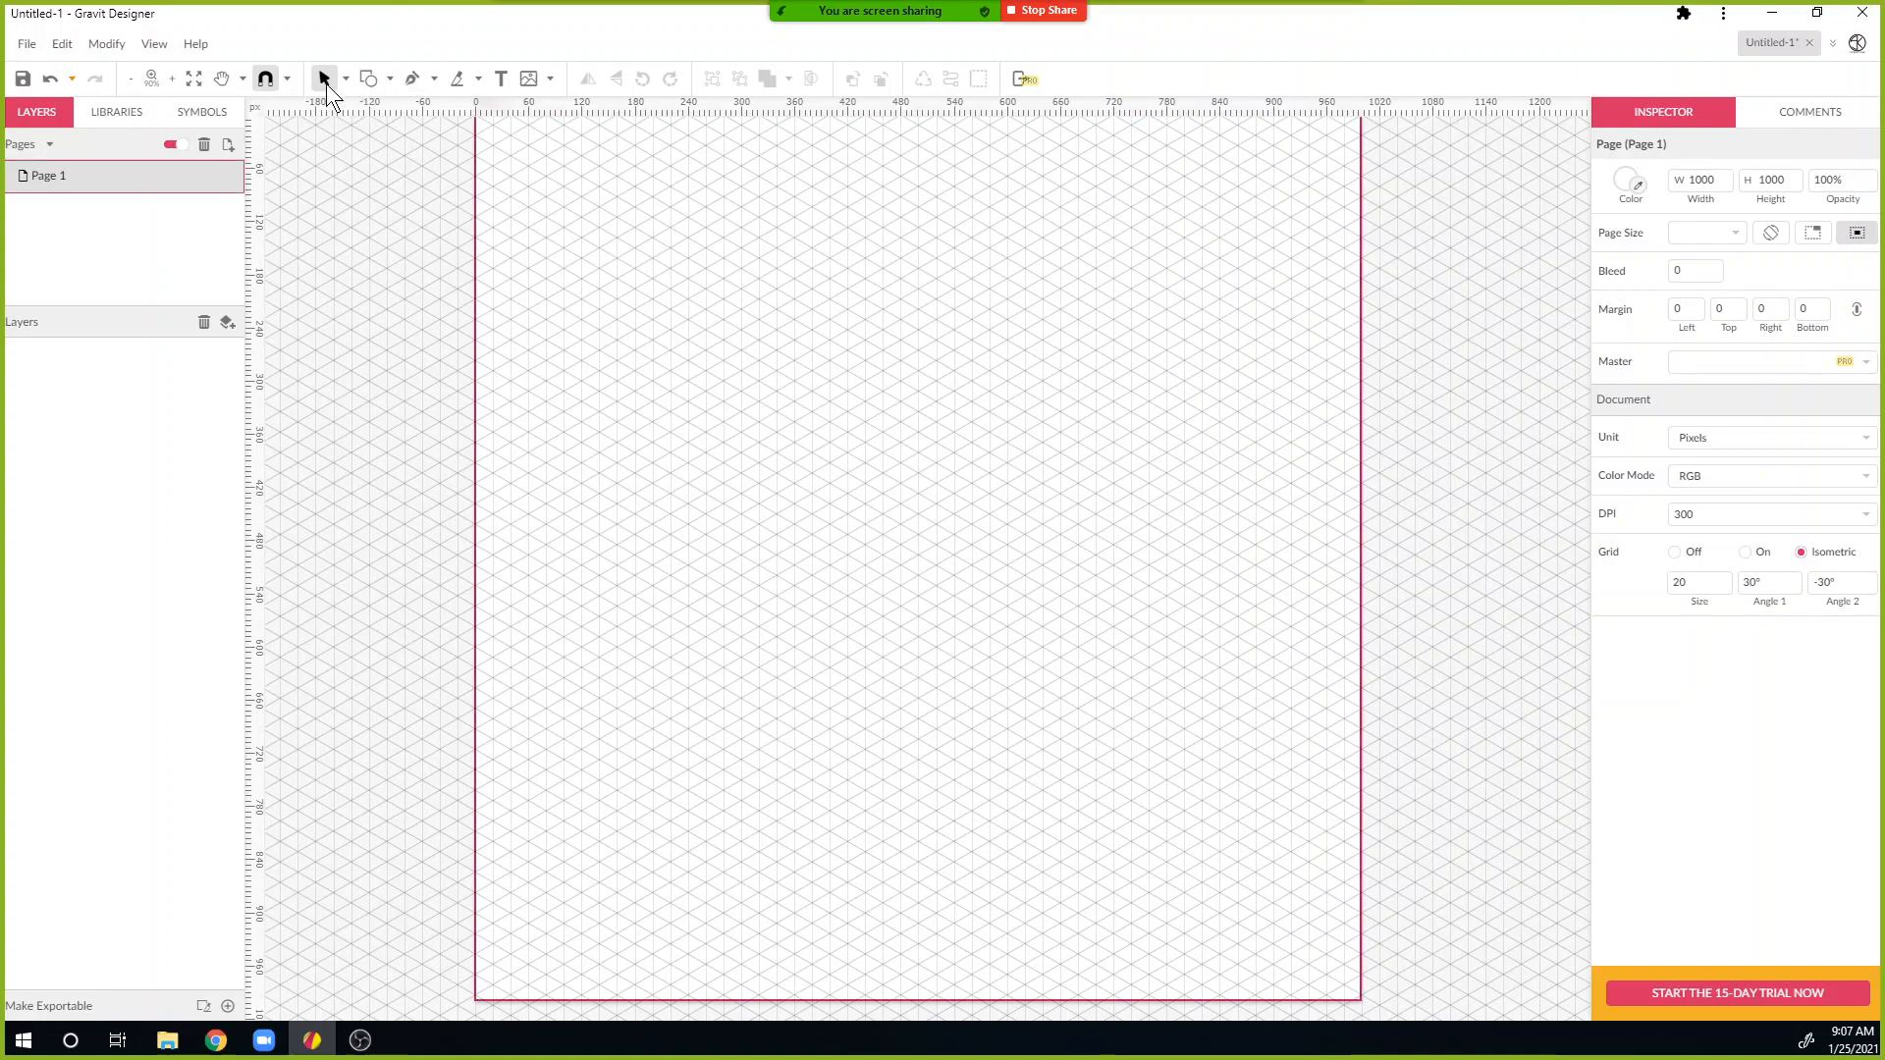
pyautogui.click(168, 53)
pyautogui.moveTo(243, 313)
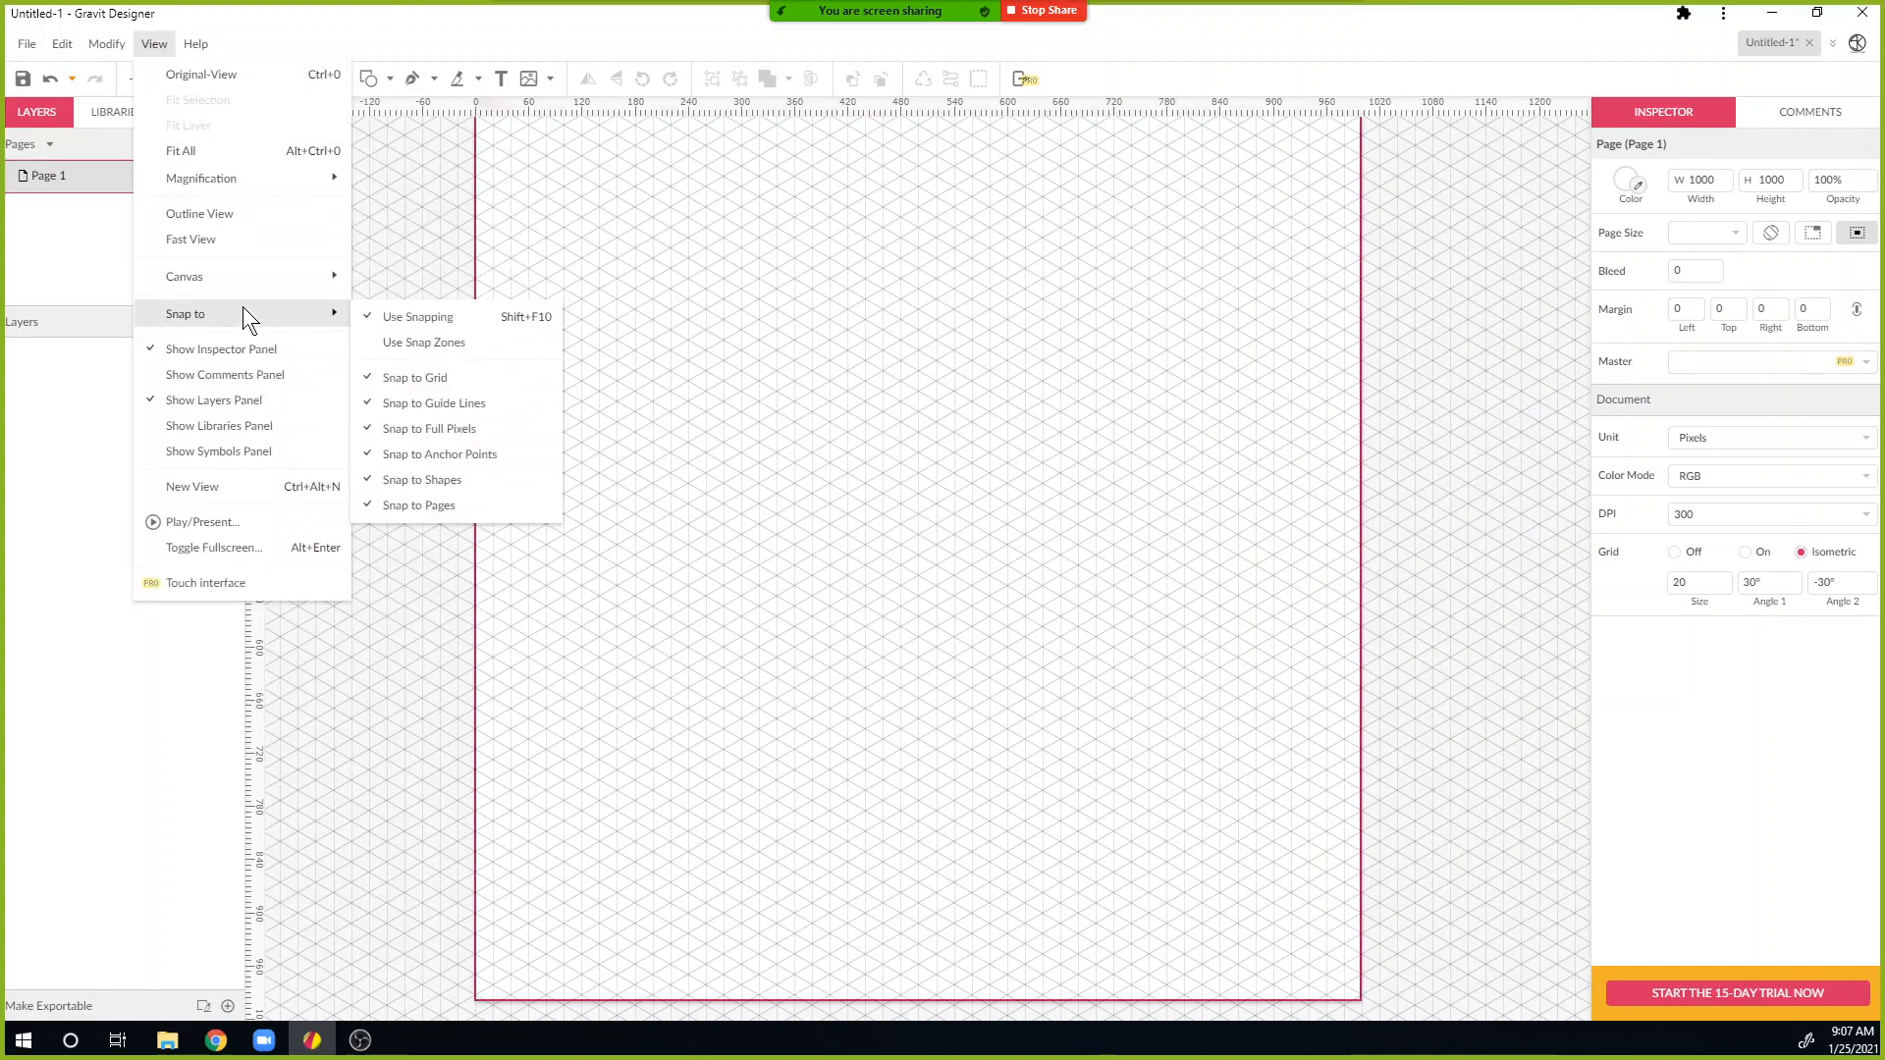
pyautogui.click(422, 378)
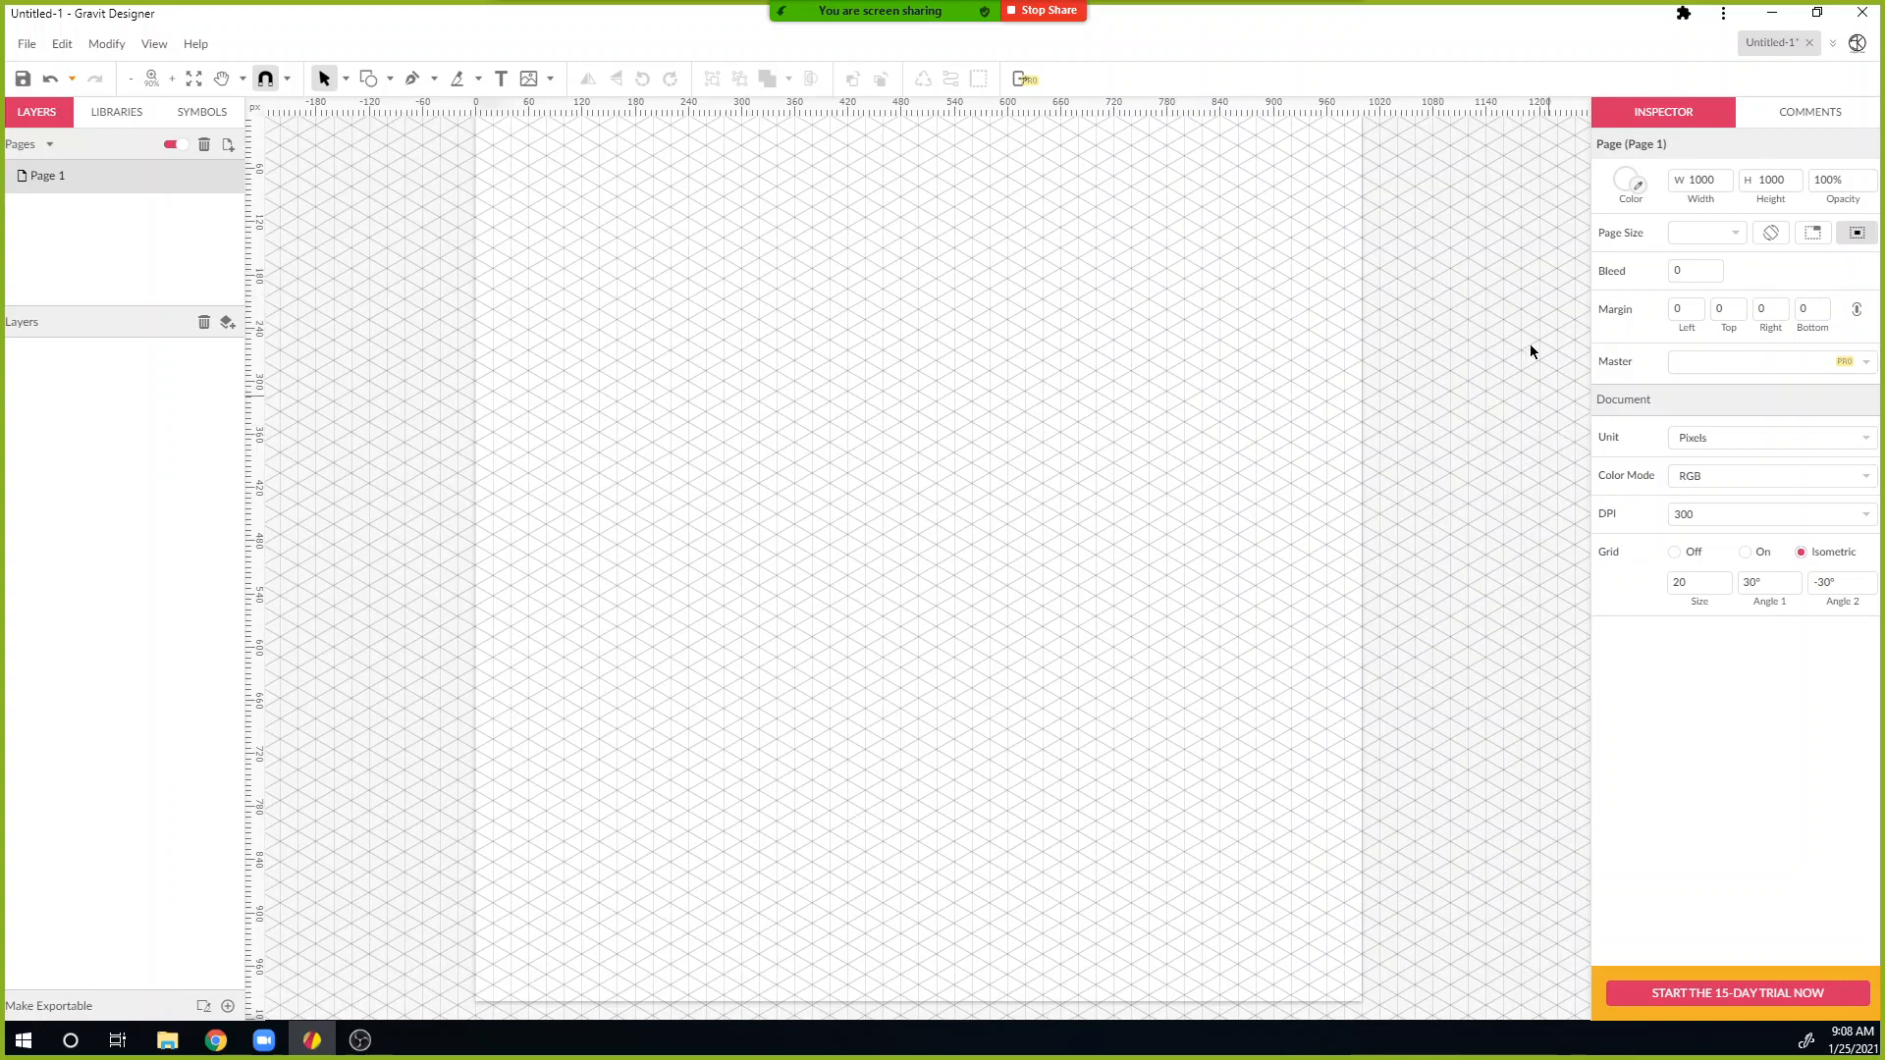
# Step: Draw a closed rhombus along the isometric grid with the Pen tool, about 220 px wide and 115 px high
pyautogui.click(412, 79)
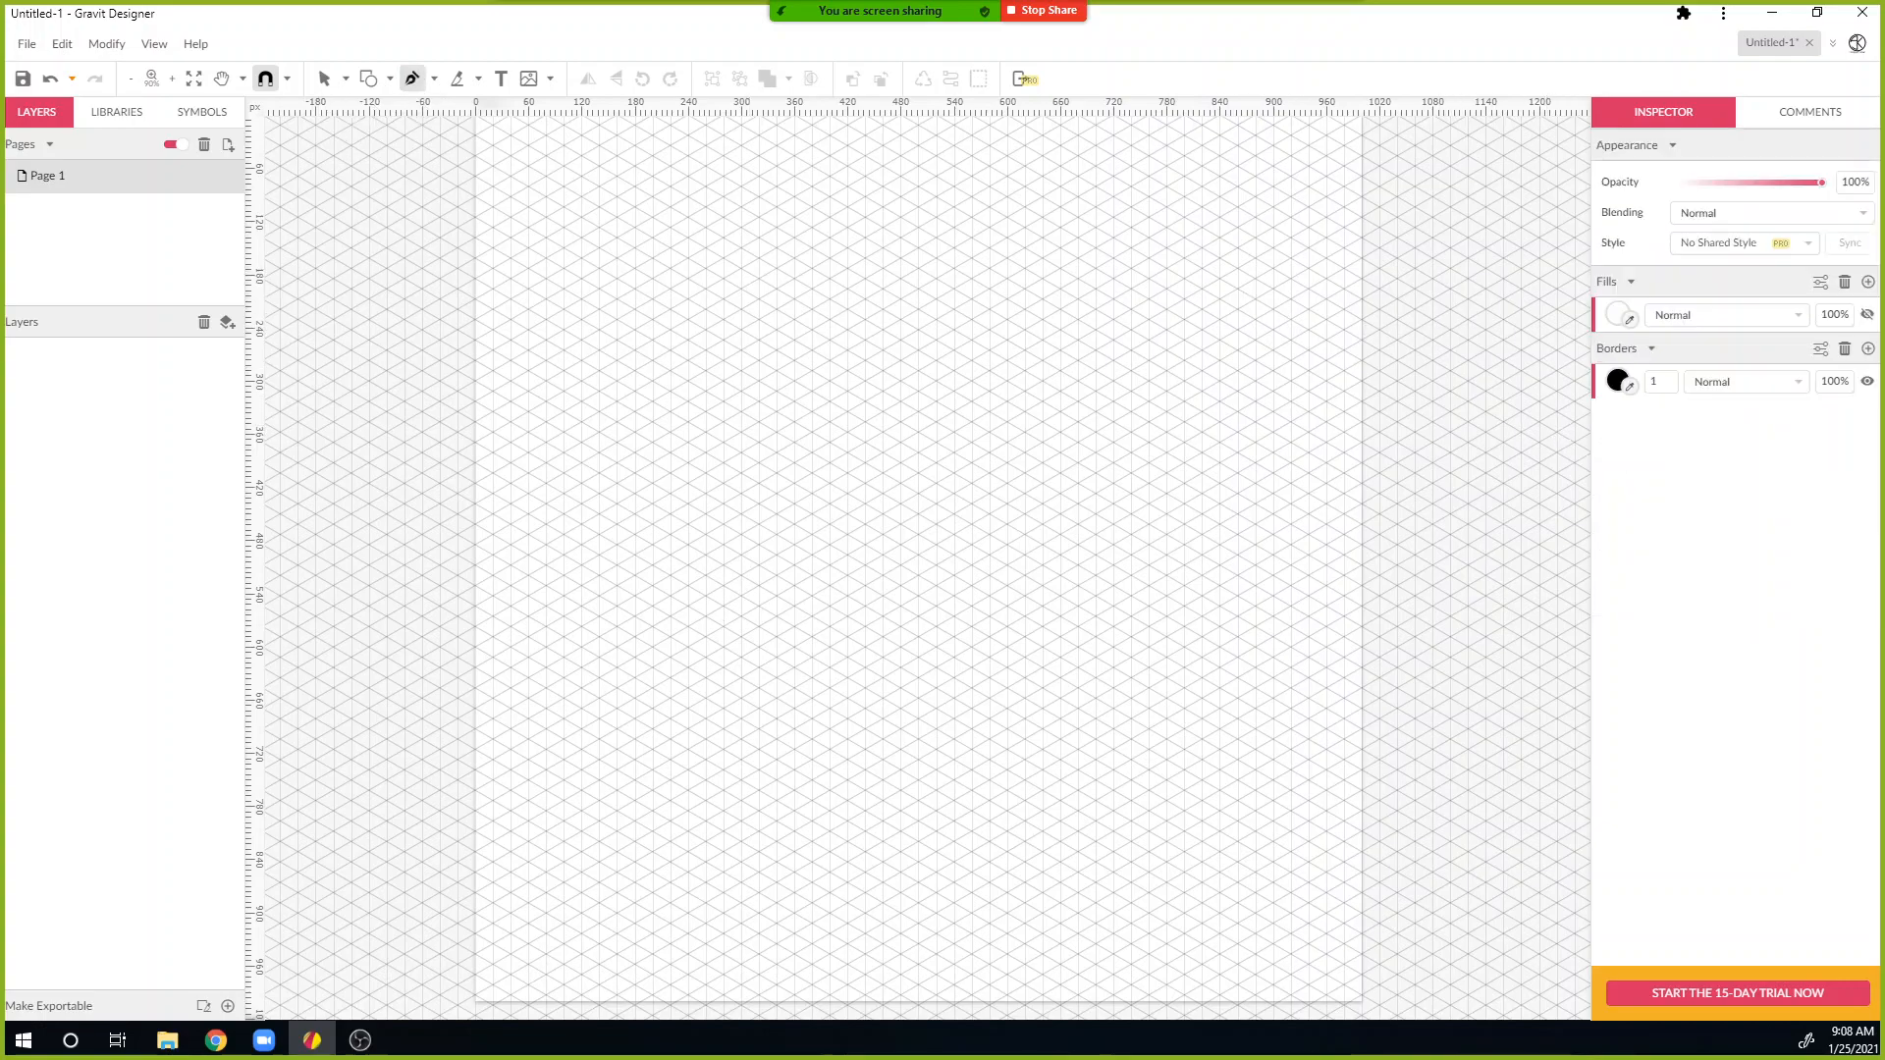
pyautogui.scroll(4, 680, 375)
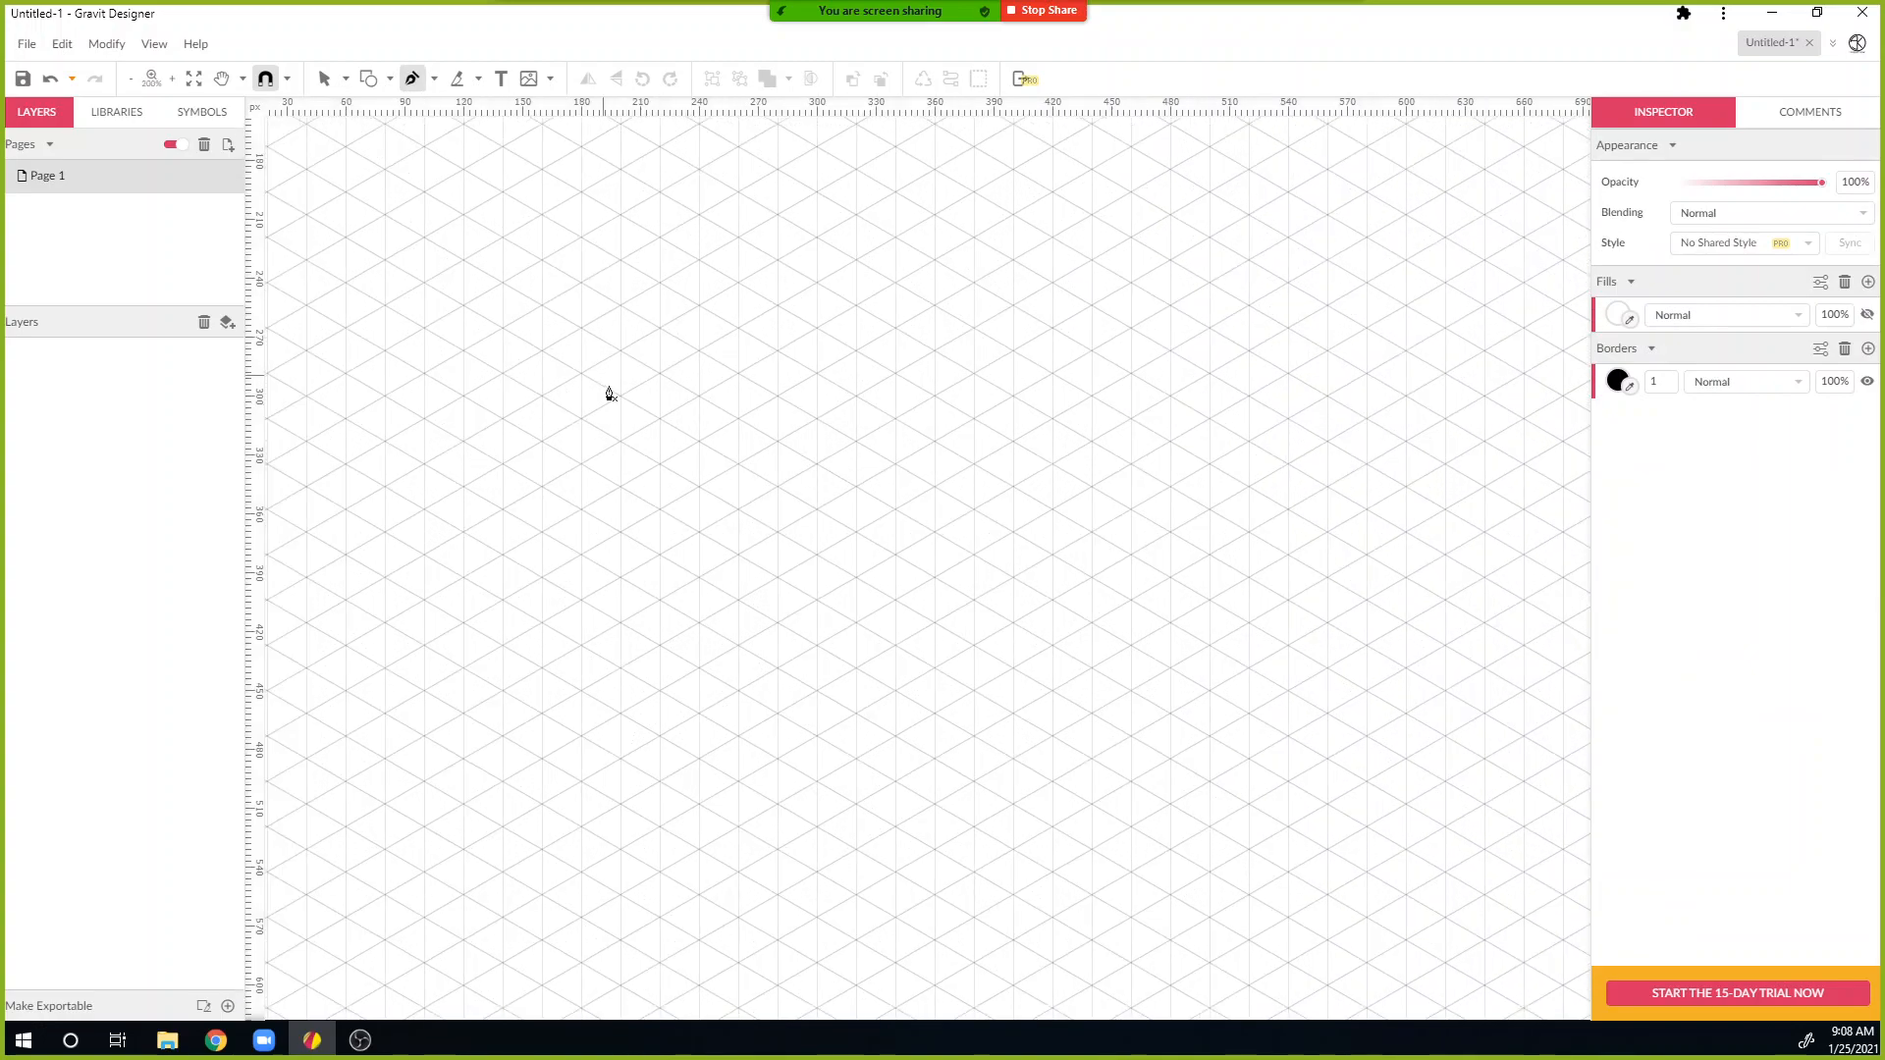
pyautogui.click(582, 373)
pyautogui.click(778, 305)
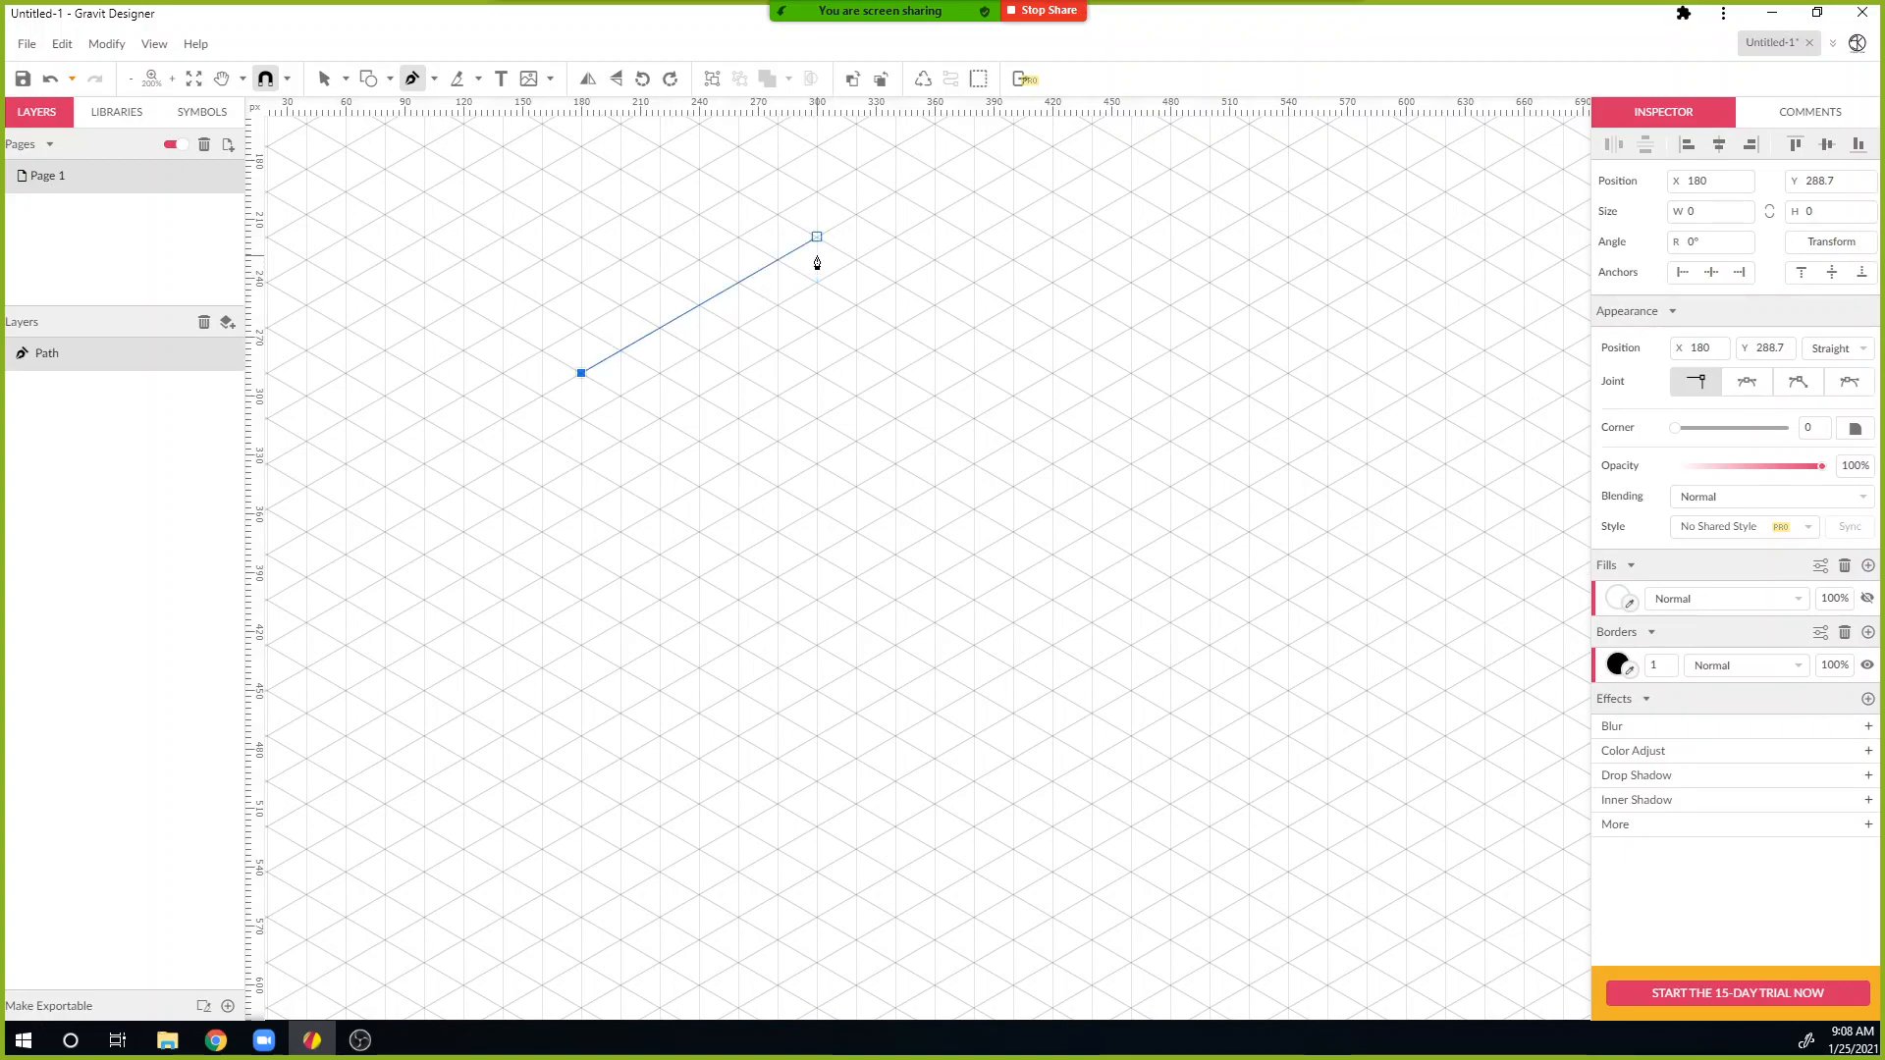
pyautogui.click(816, 236)
pyautogui.click(1013, 351)
pyautogui.click(817, 462)
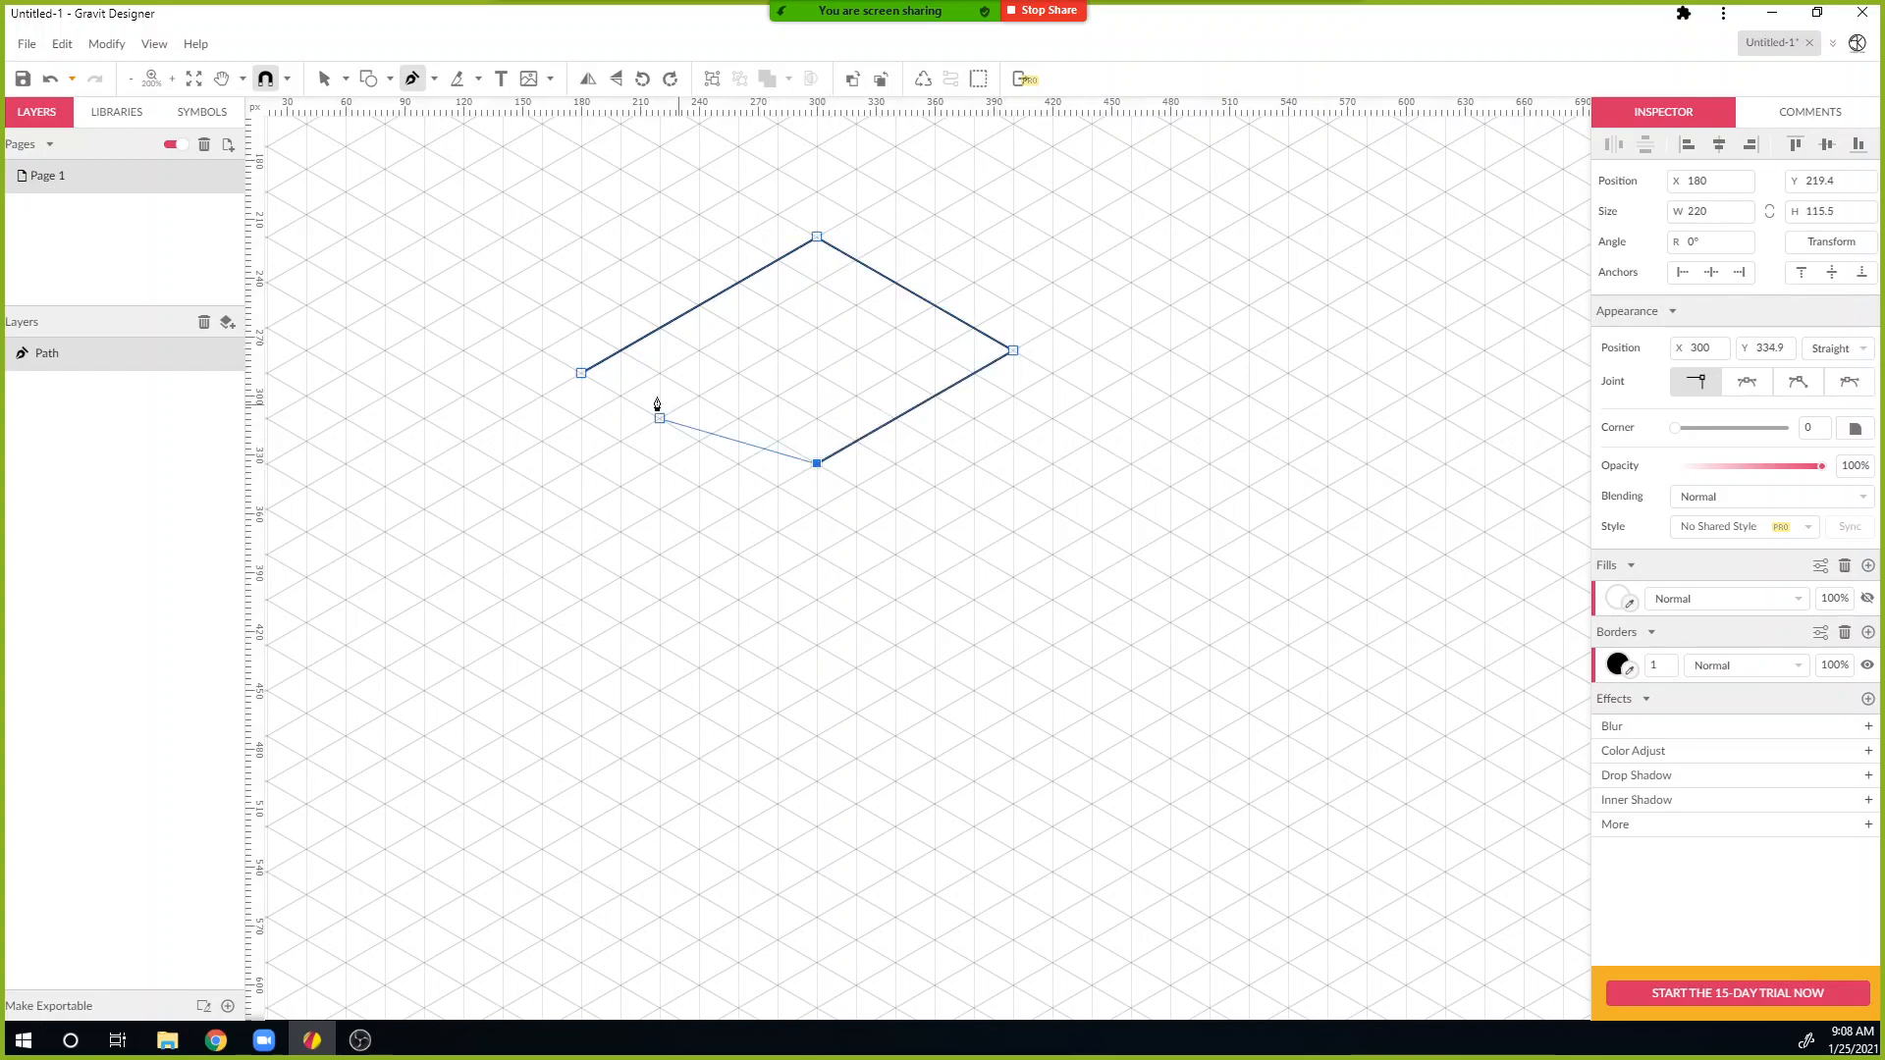
pyautogui.click(581, 373)
# Step: Move the rhombus's bottom and right corners outward along the grid so the shape measures 240 by 138.6 px
pyautogui.press('v')
pyautogui.moveTo(816, 466); pyautogui.dragTo(817, 509)
pyautogui.click(1013, 351)
pyautogui.moveTo(1046, 370); pyautogui.dragTo(1052, 373)
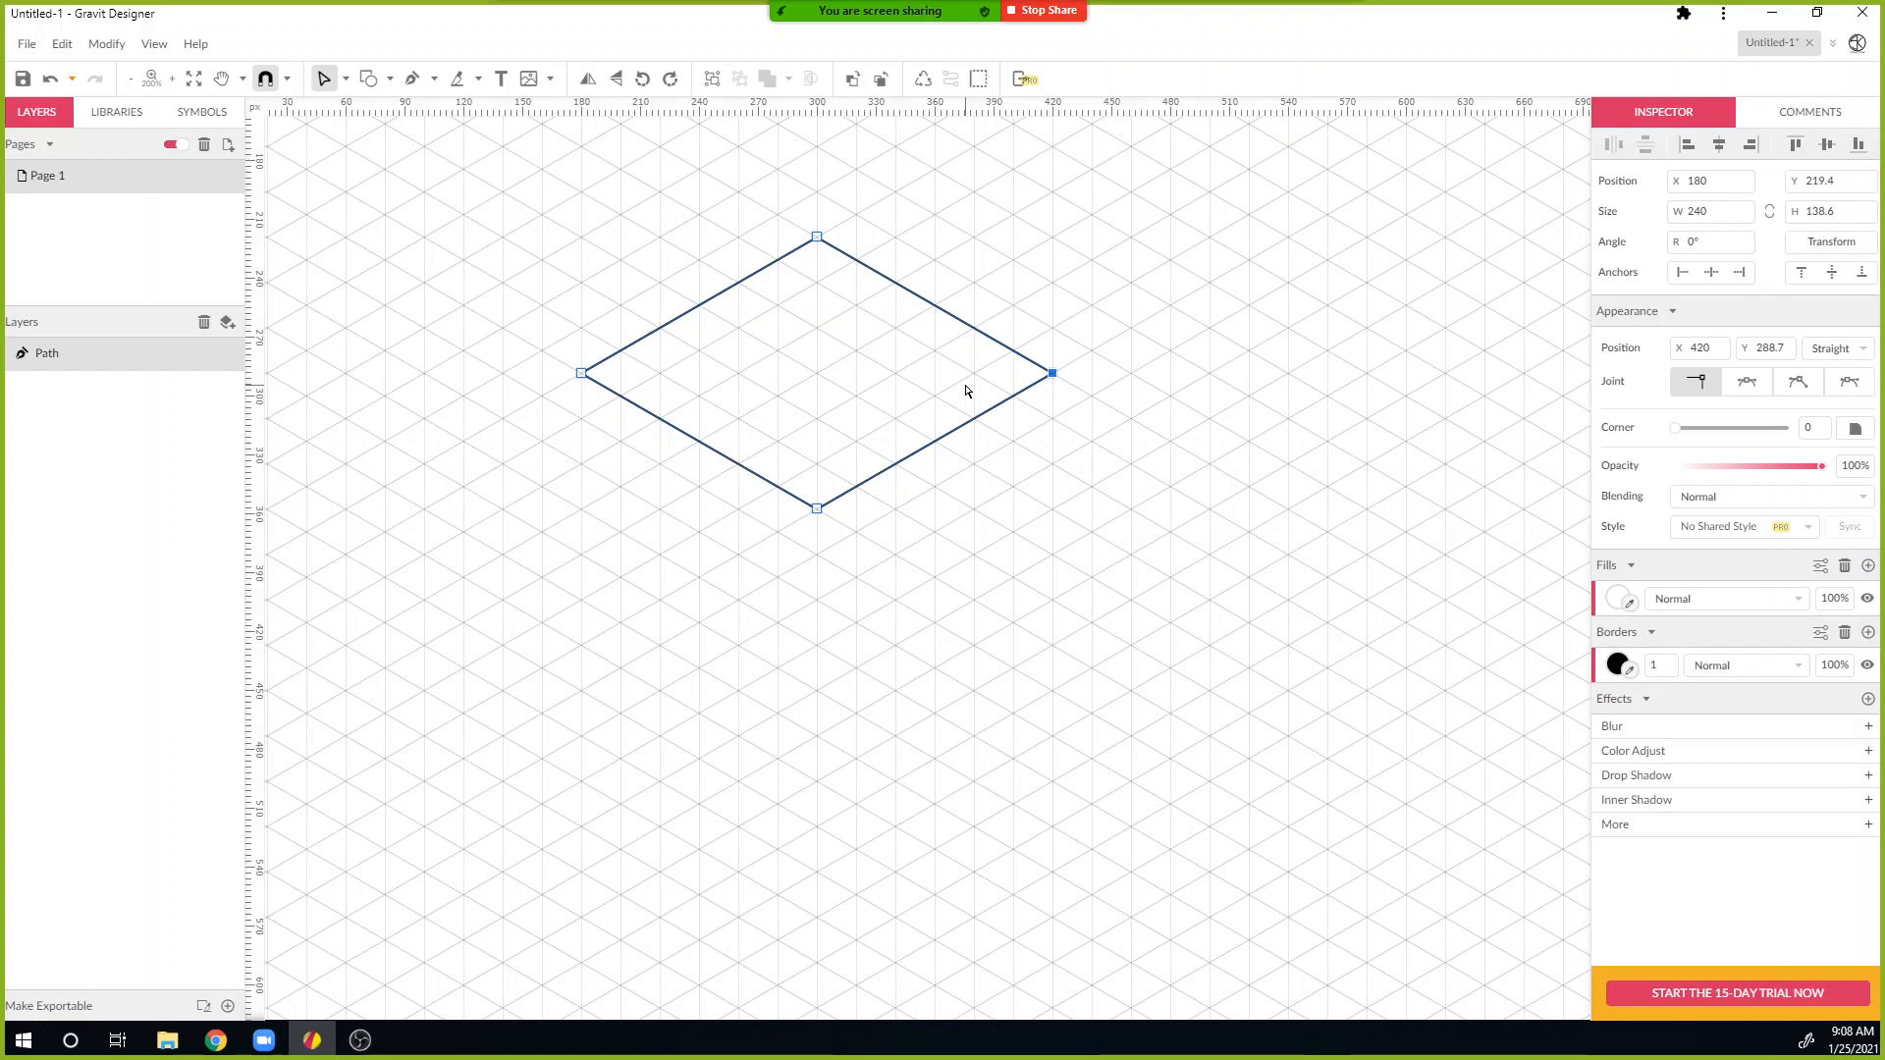
# Step: Draw the box's left side face as a closed path below the rhombus's lower-left edge, about 120 by 346 px
pyautogui.scroll(-2, 657, 613)
pyautogui.scroll(1, 658, 615)
pyautogui.moveTo(680, 656); pyautogui.dragTo(665, 543)
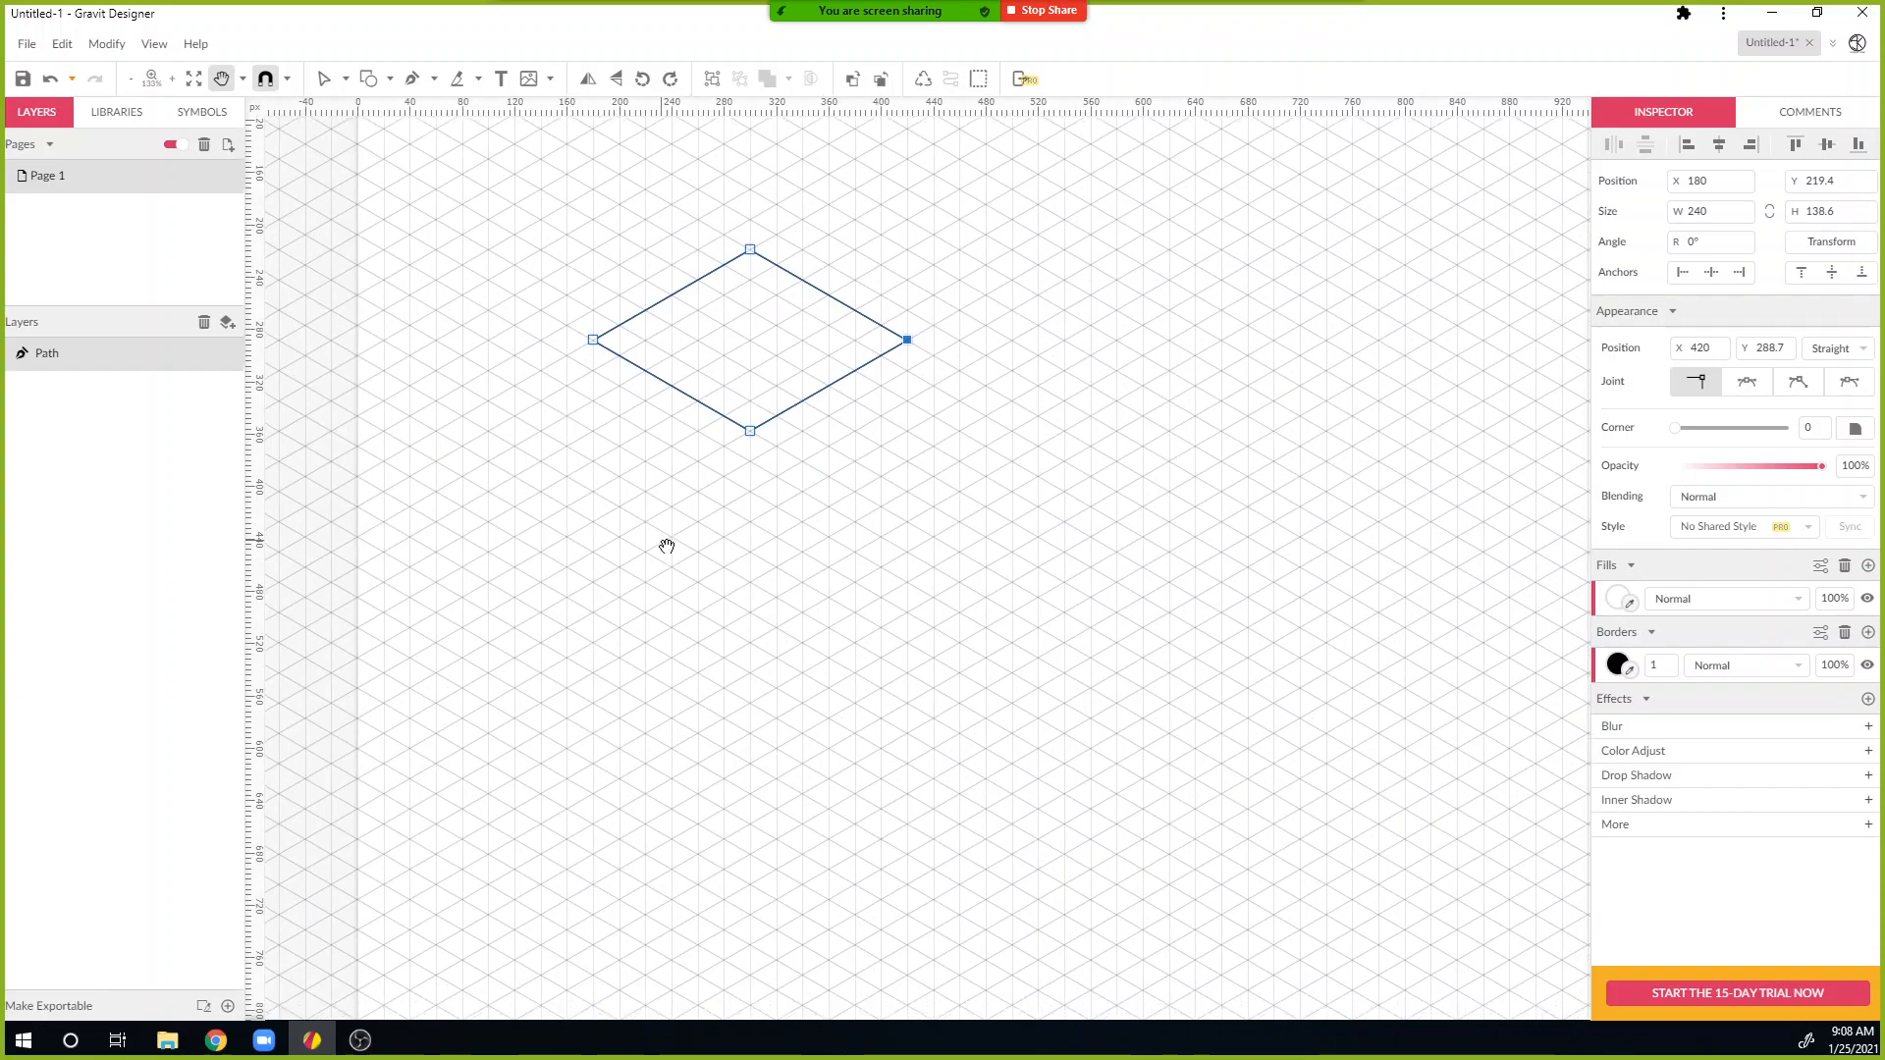
pyautogui.press('p')
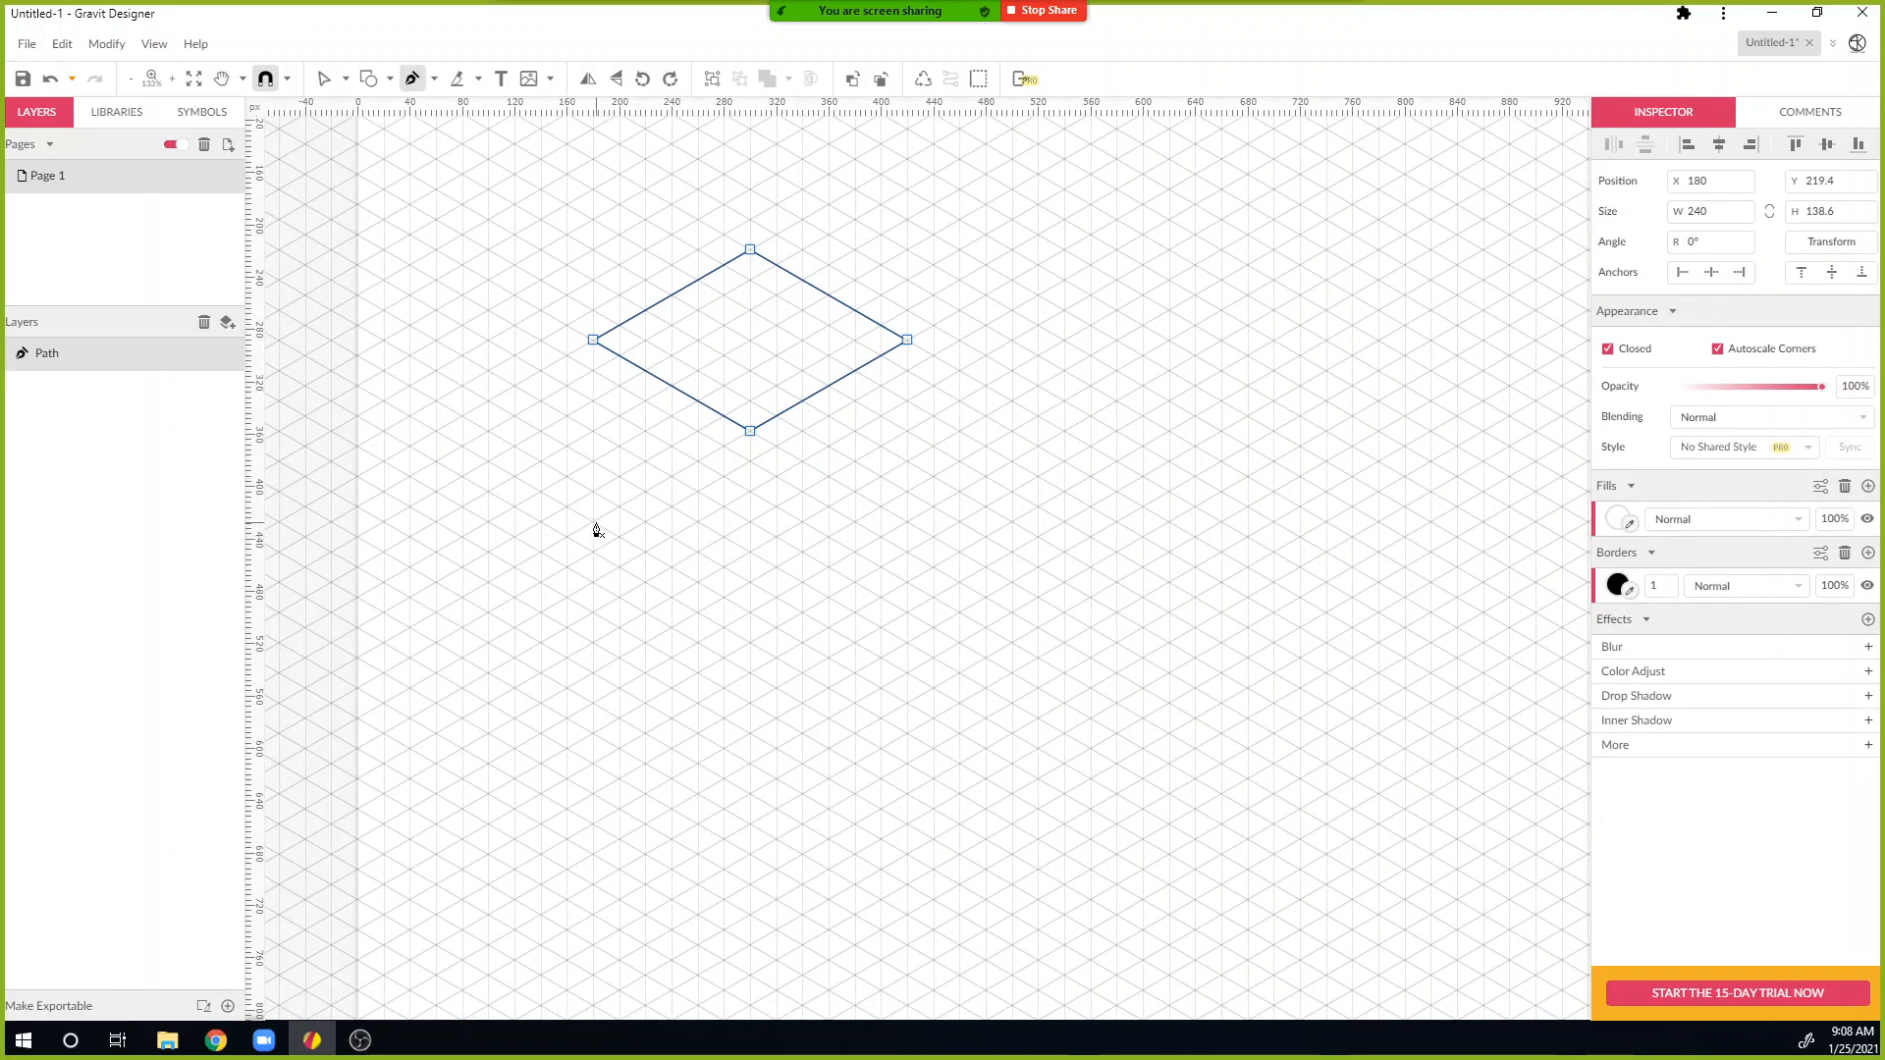
pyautogui.press('Escape')
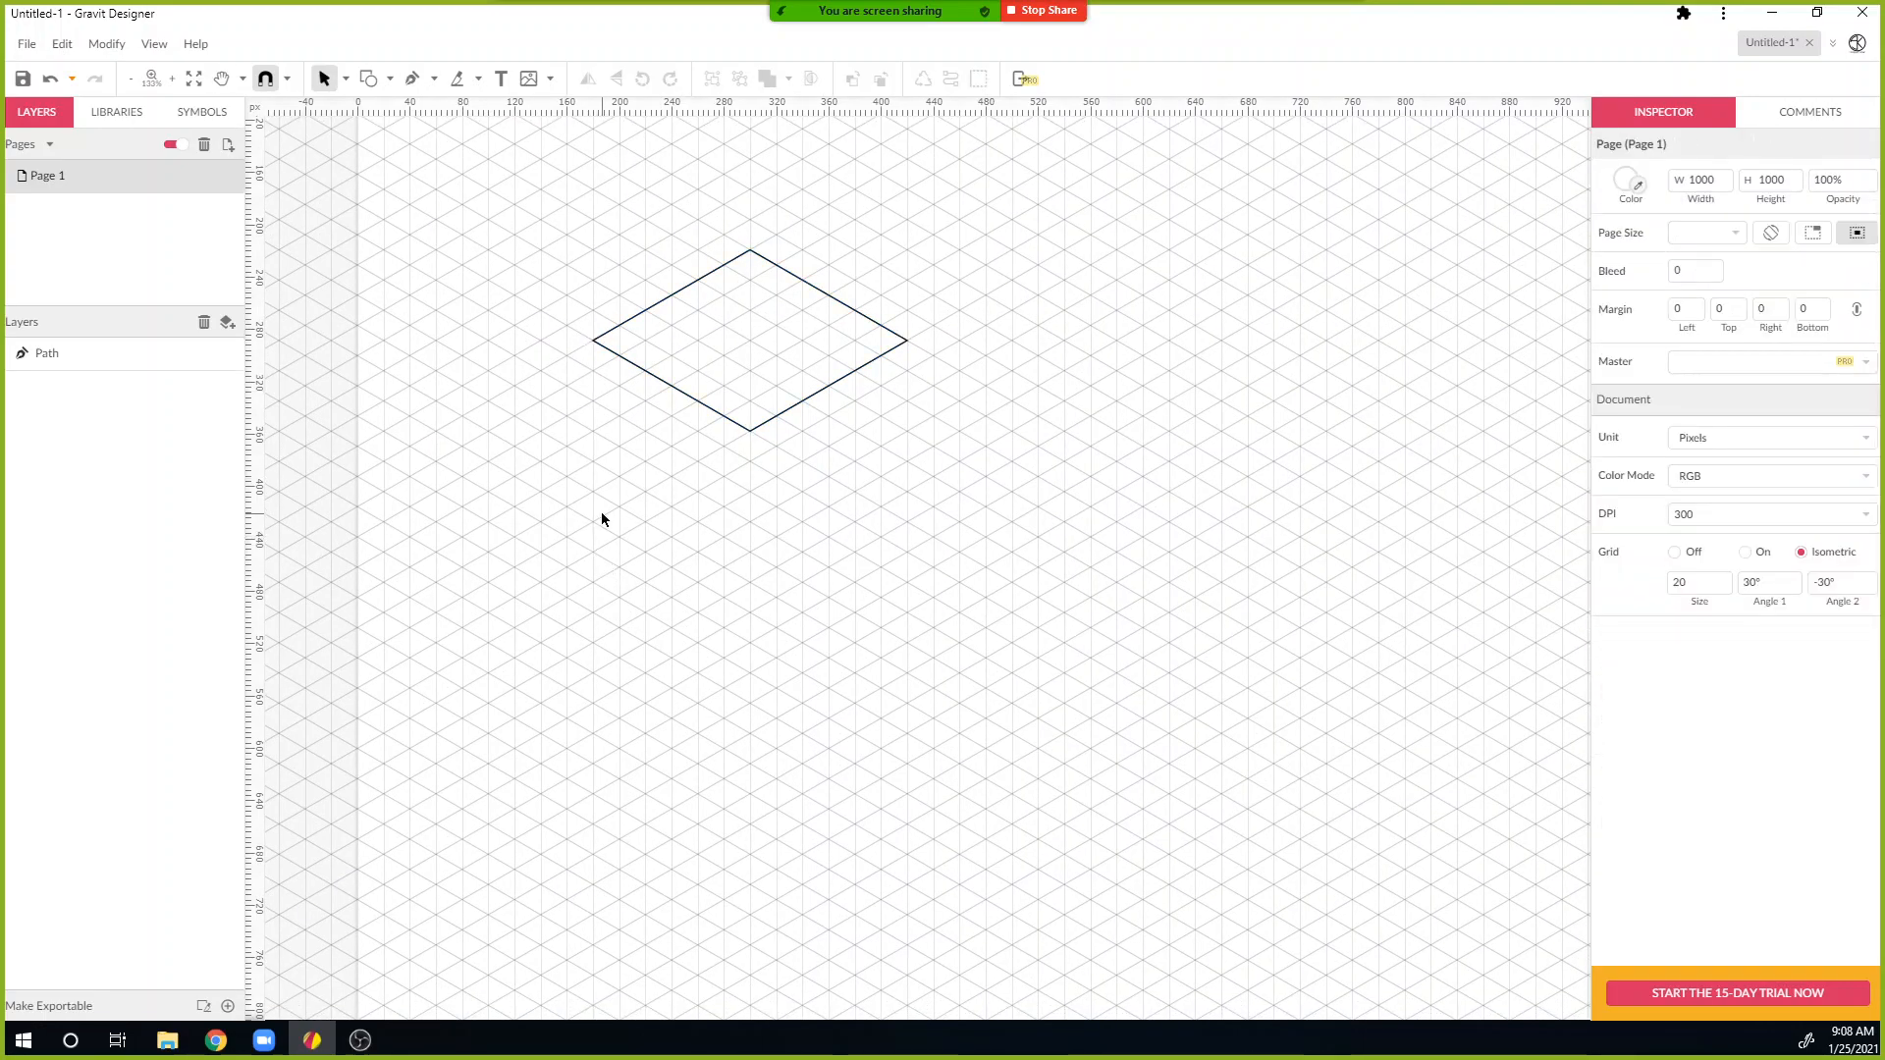
pyautogui.press('p')
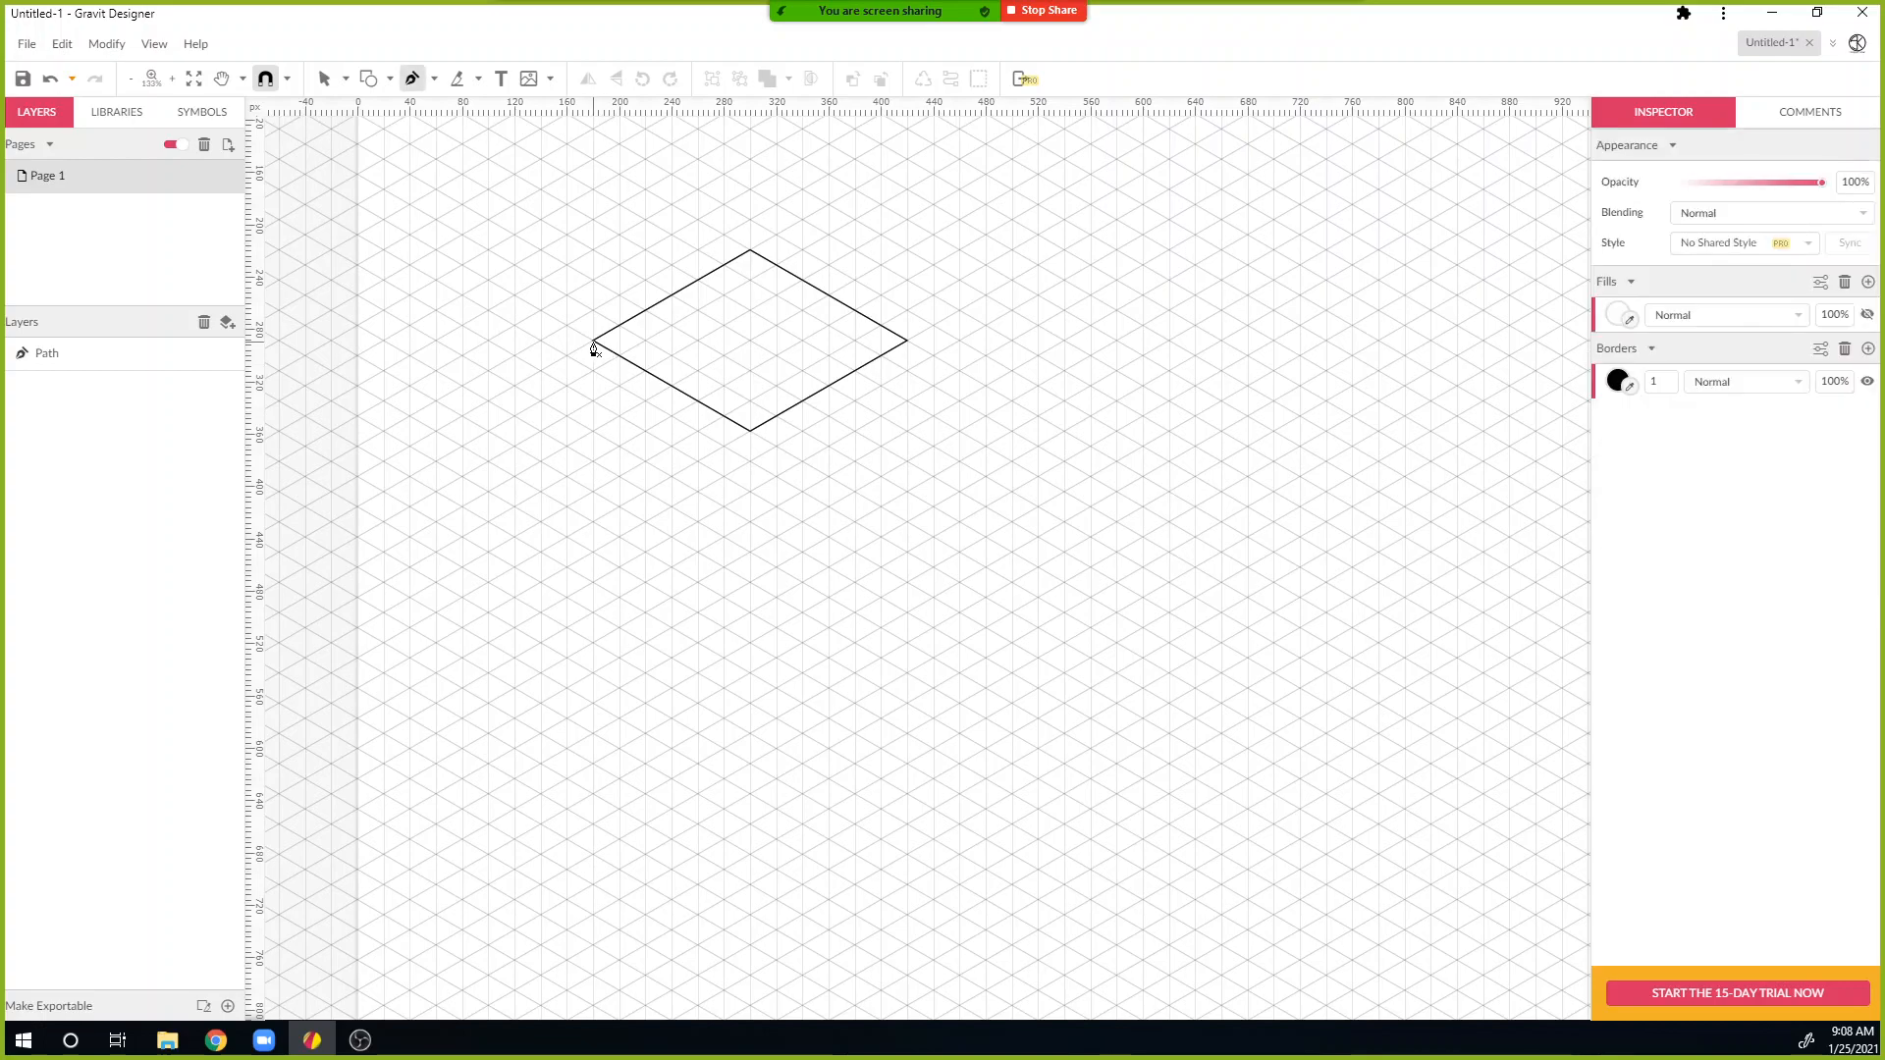
pyautogui.click(593, 342)
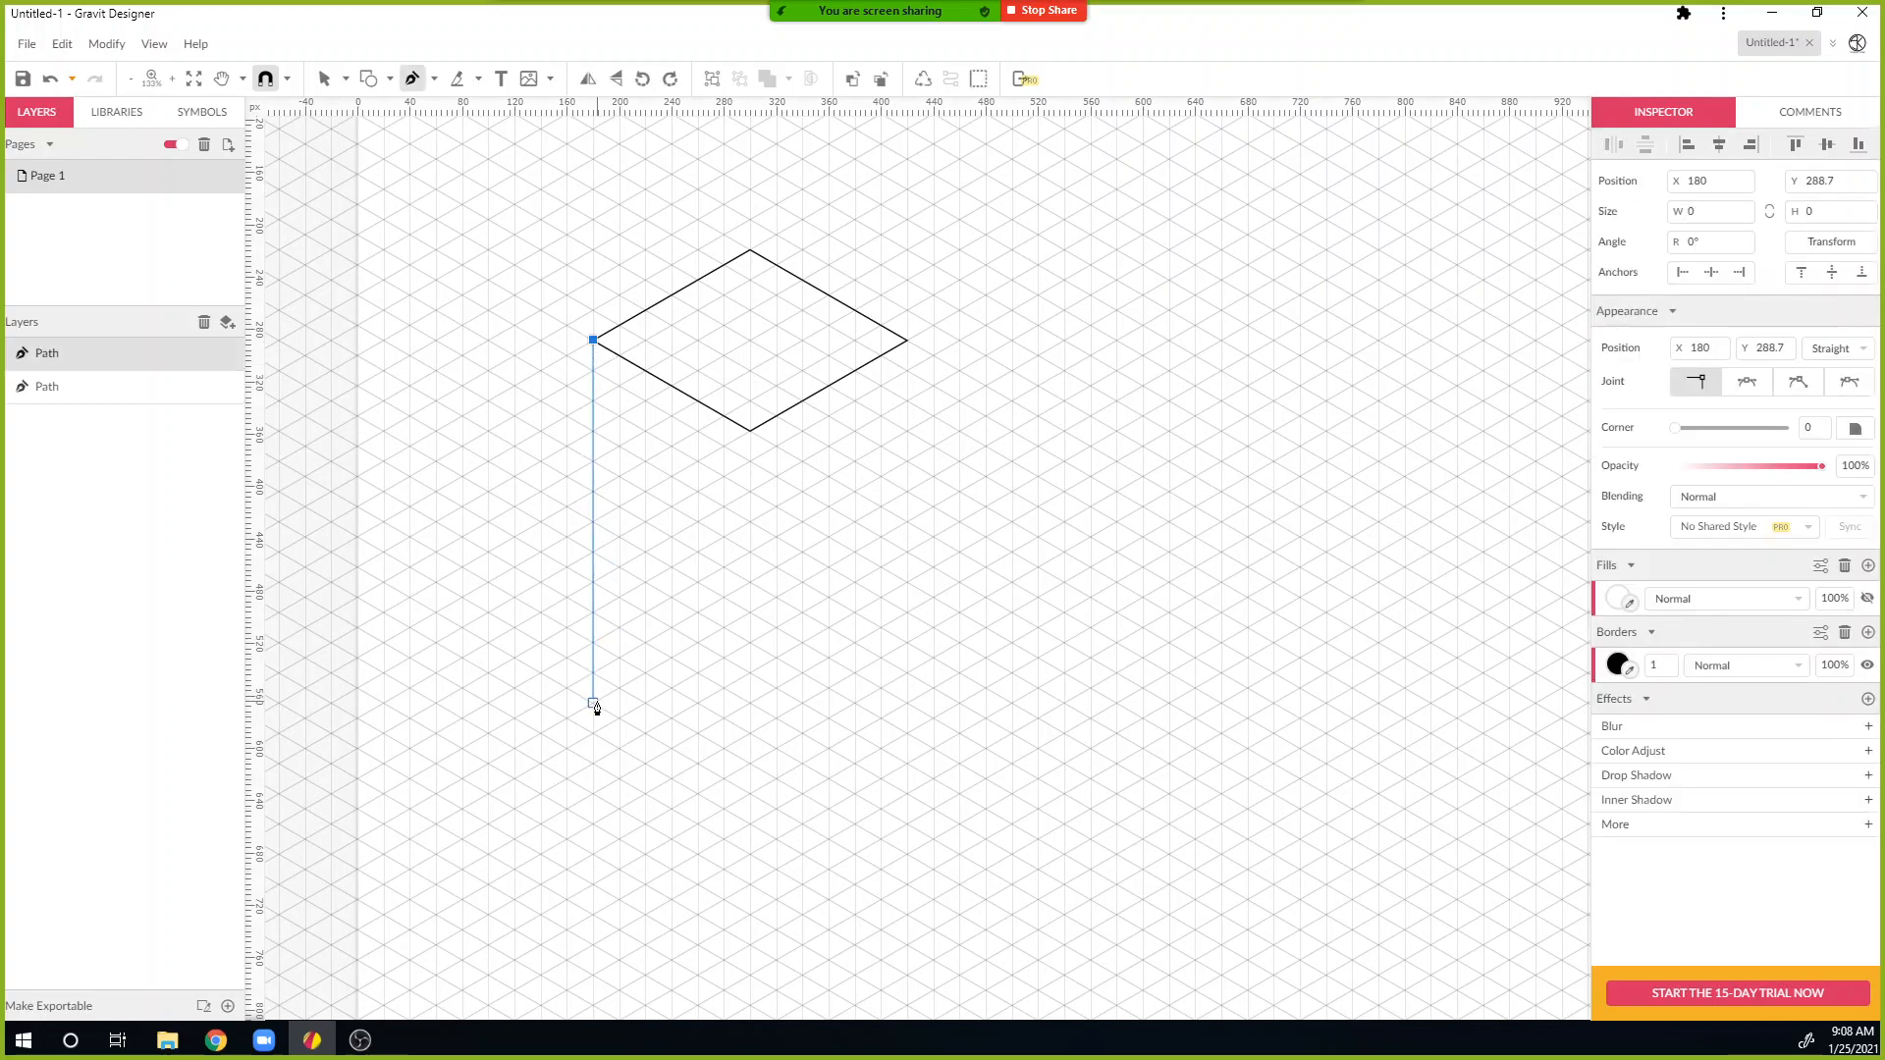
pyautogui.click(593, 703)
pyautogui.click(750, 793)
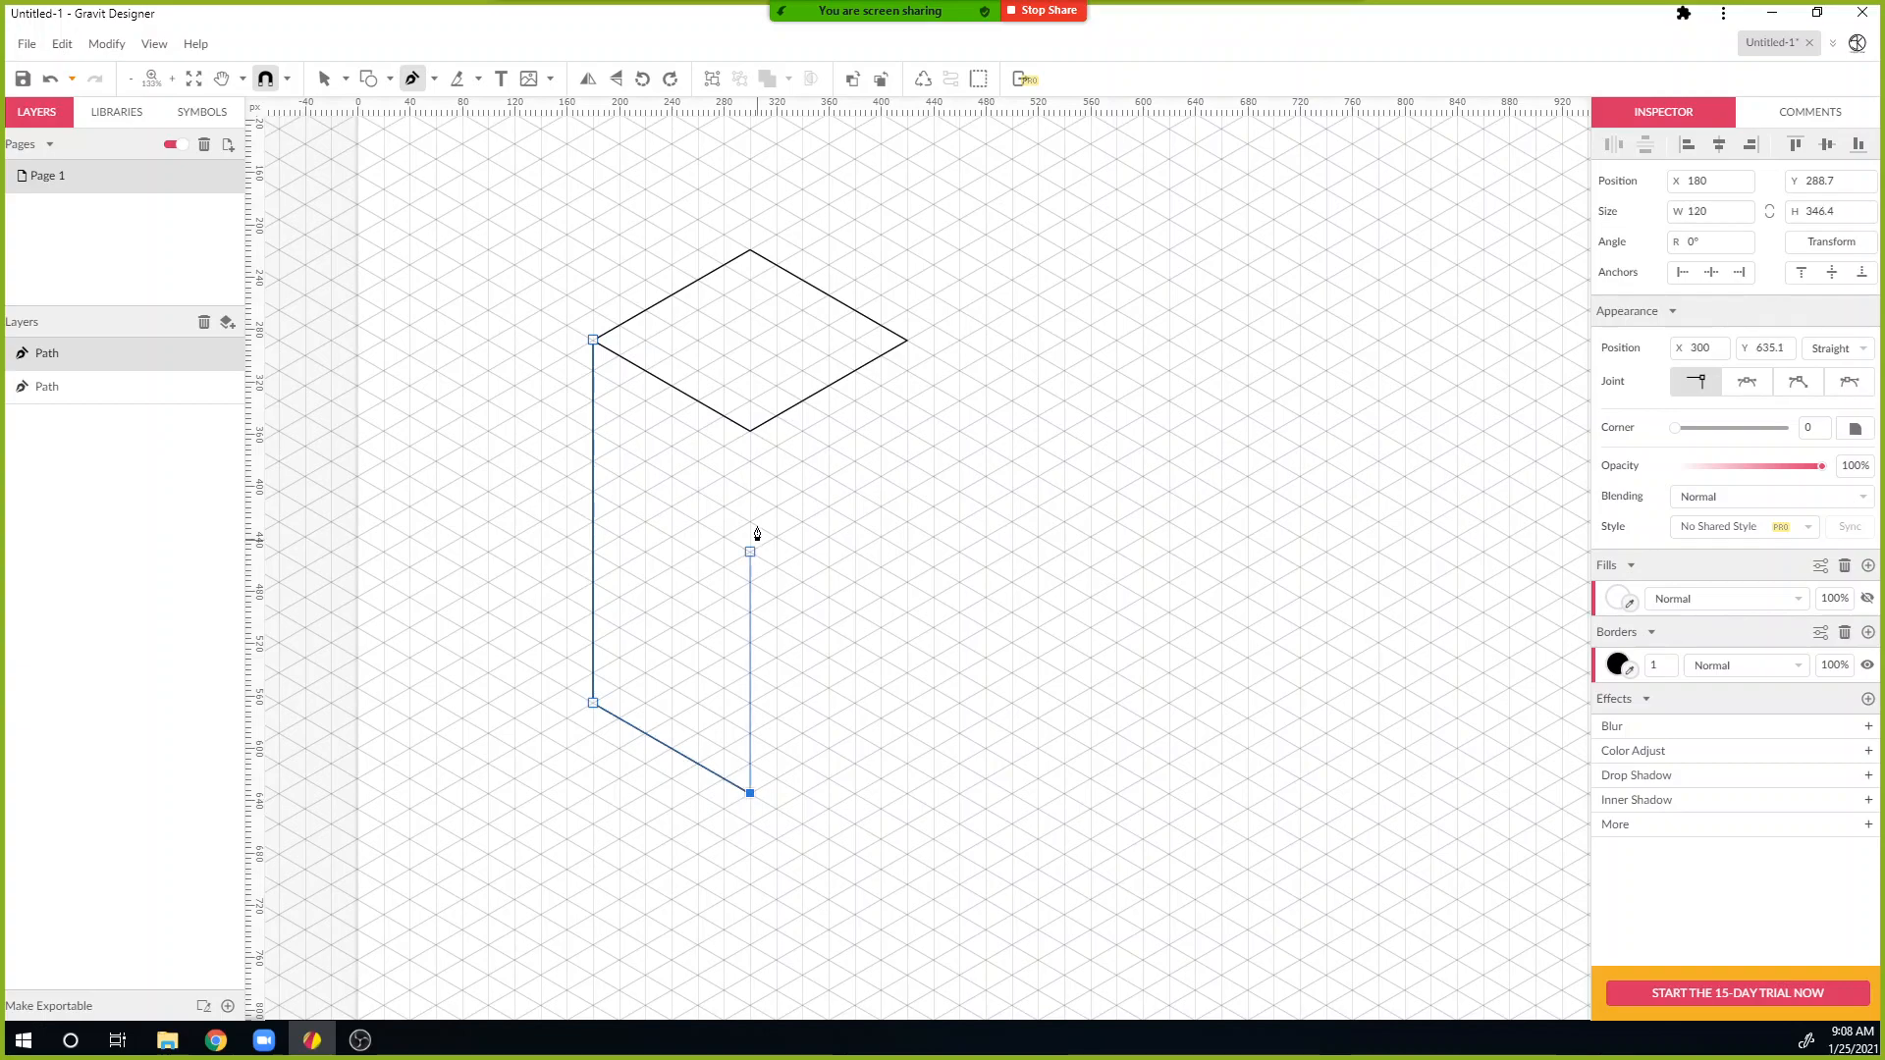
pyautogui.click(751, 431)
pyautogui.click(593, 342)
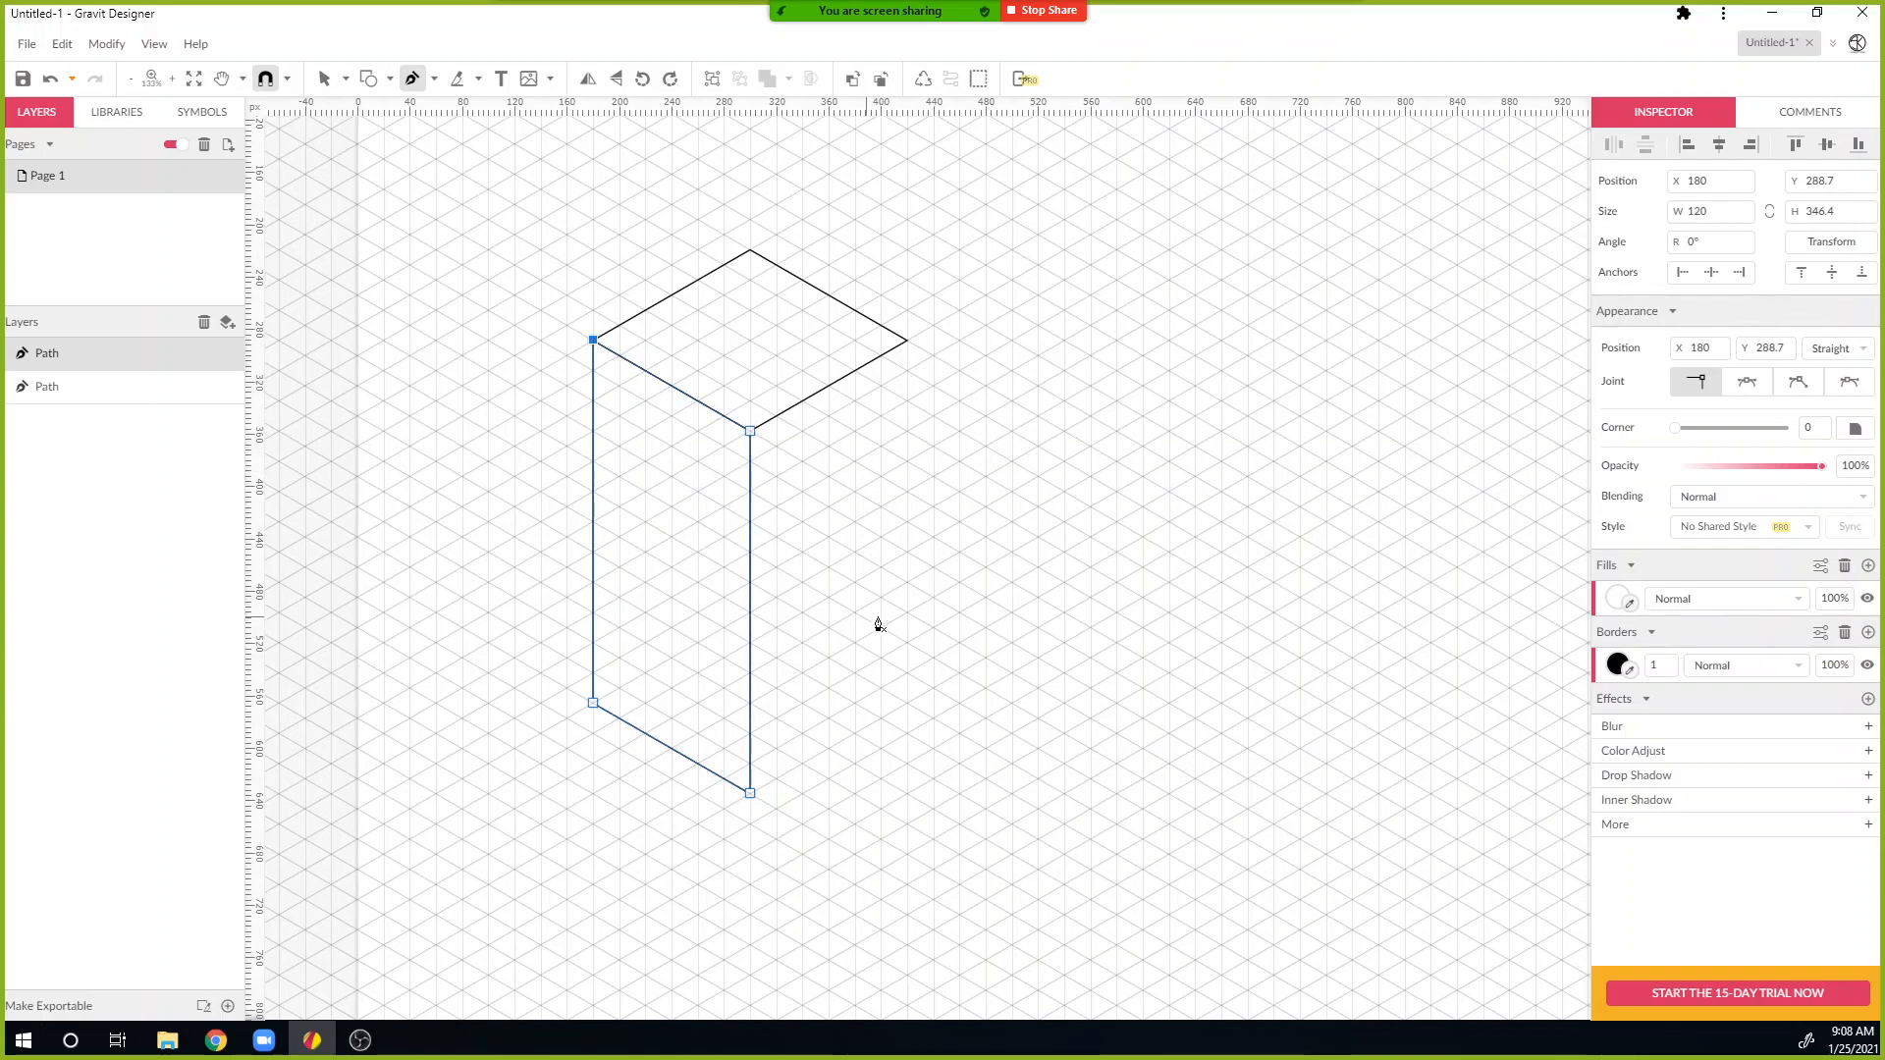
pyautogui.press('Escape')
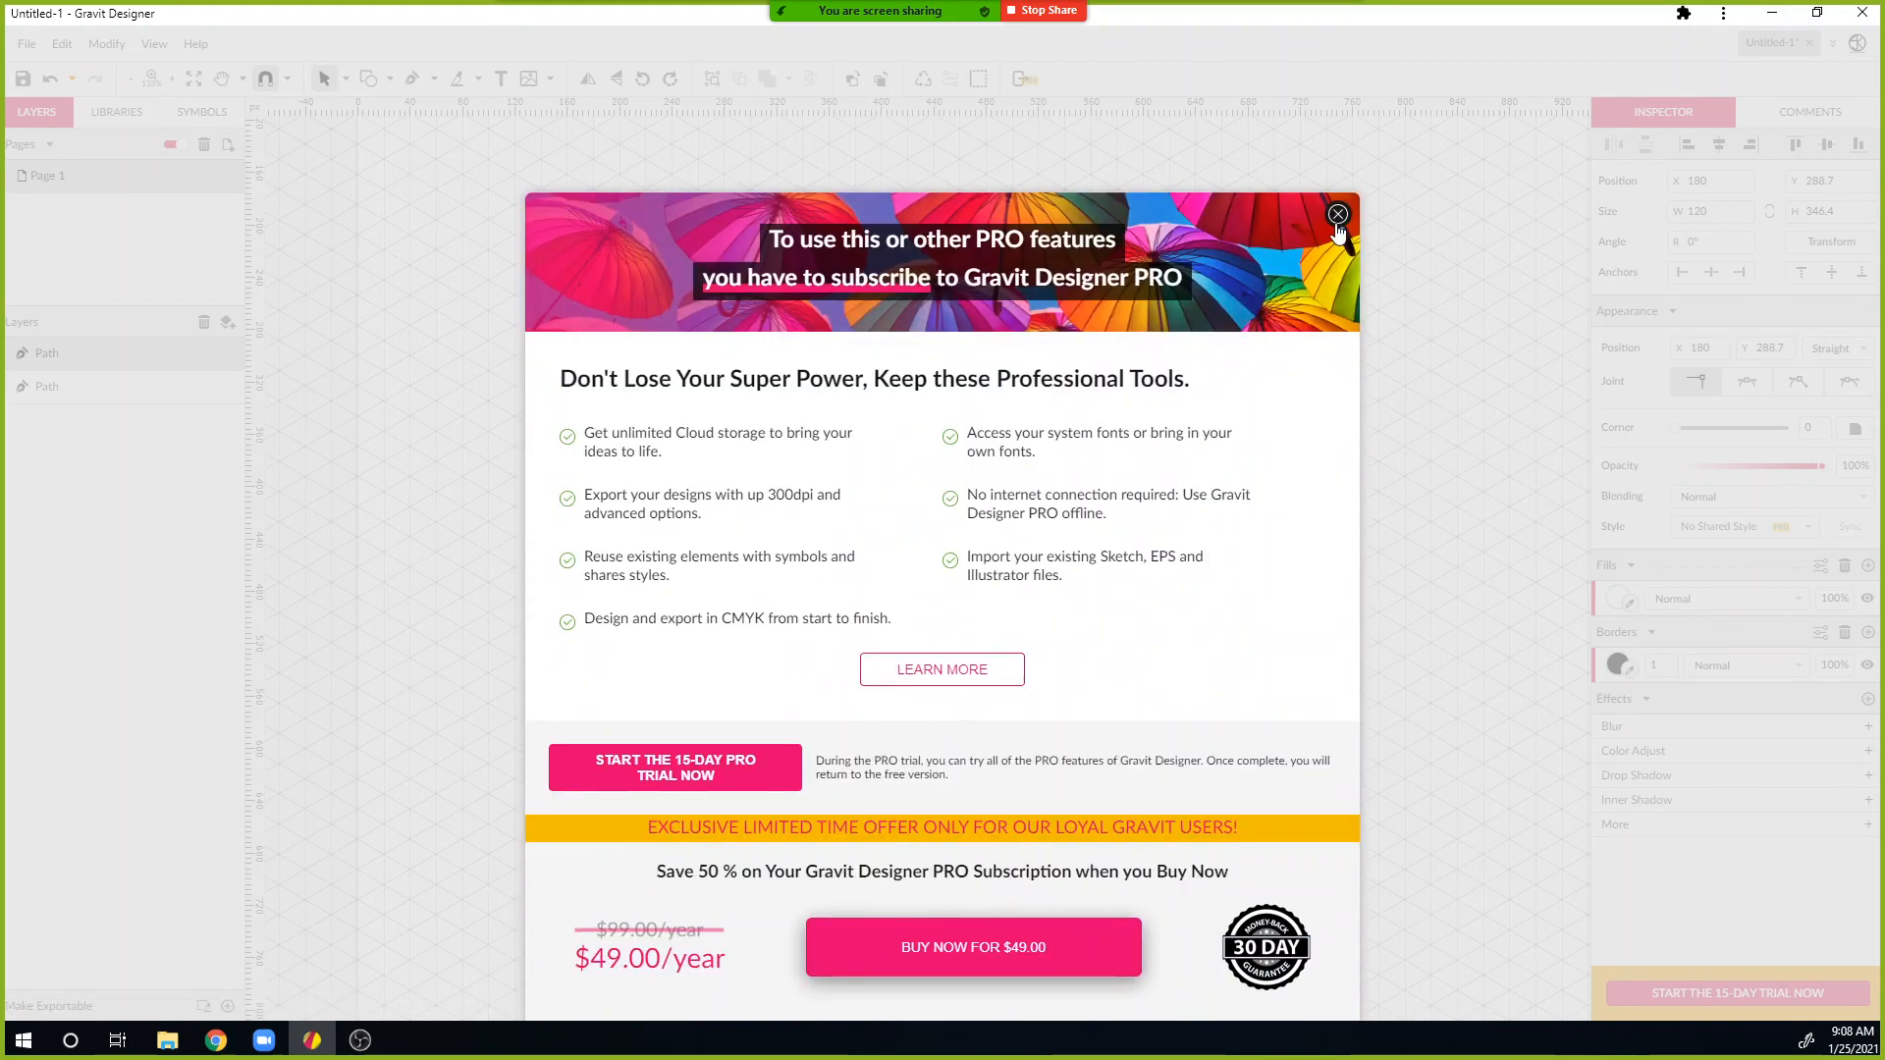
pyautogui.click(1336, 220)
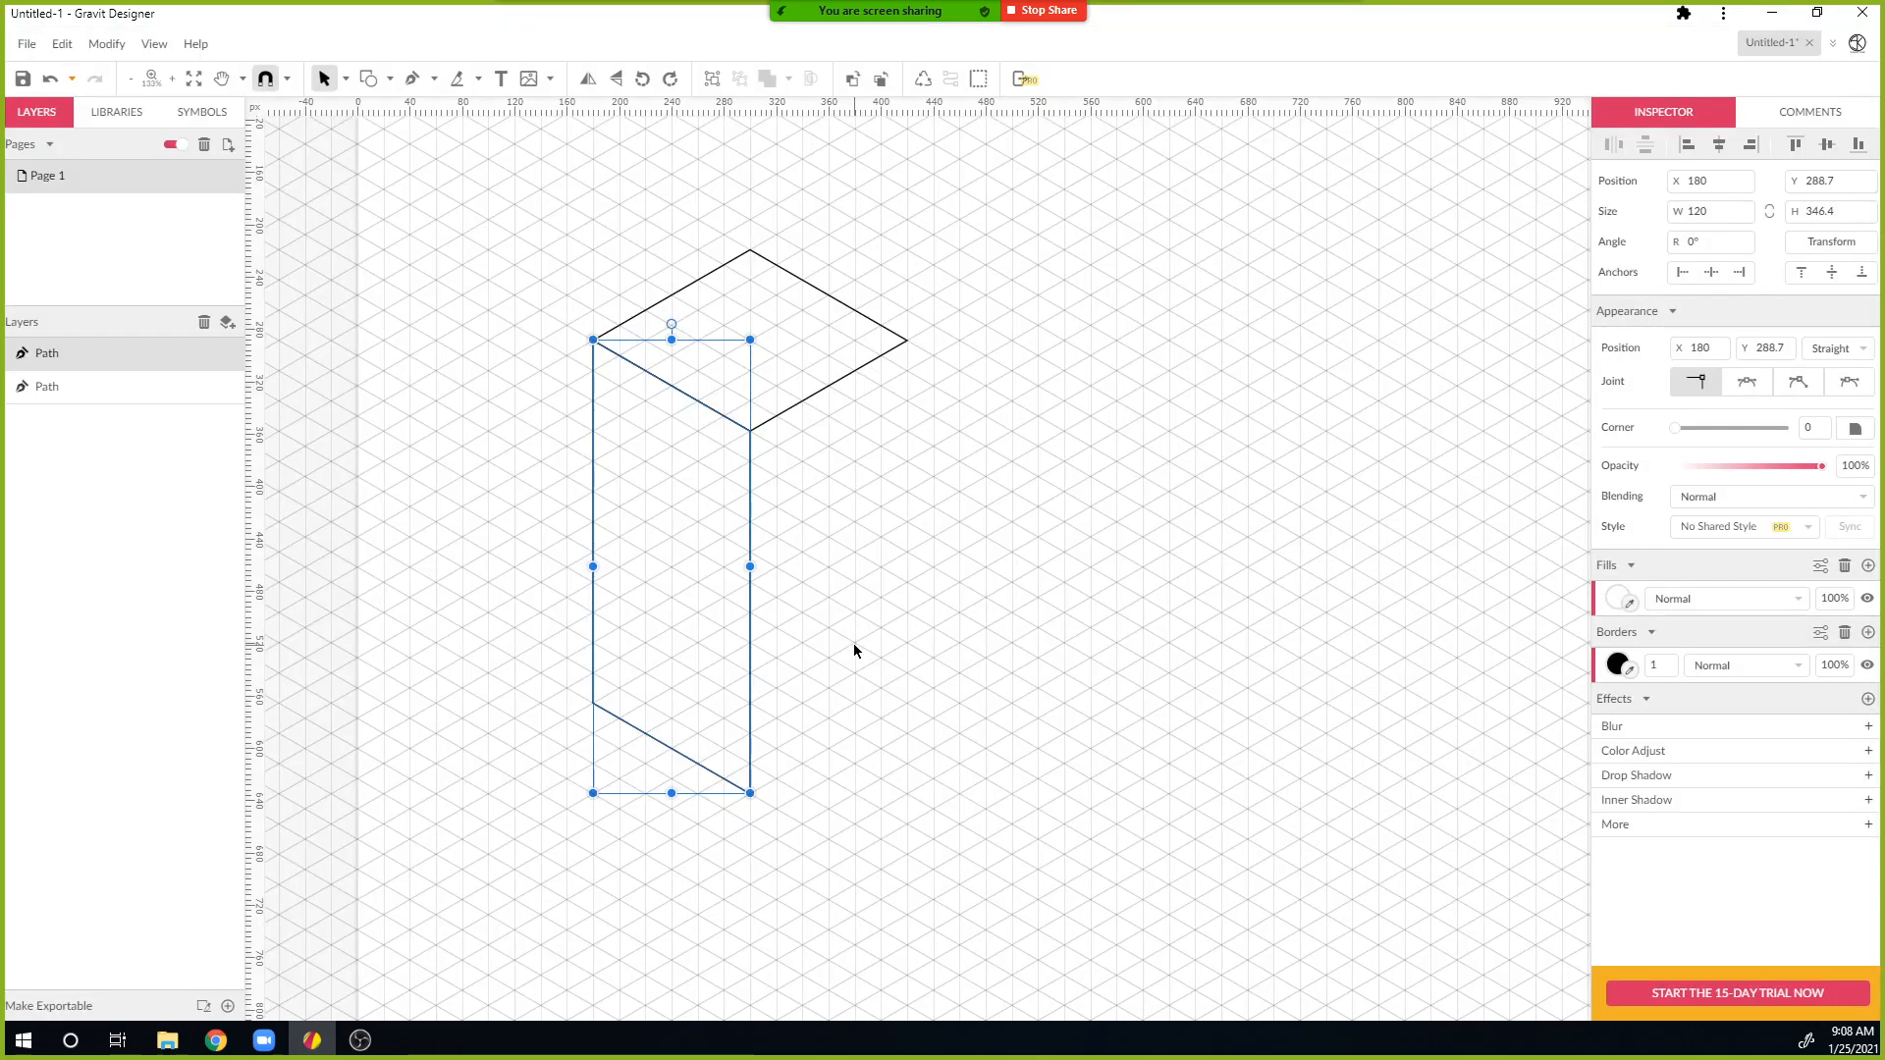
# Step: Try flipping the left side face horizontally and undo the flip
pyautogui.moveTo(854, 645); pyautogui.dragTo(593, 626)
pyautogui.rightClick(595, 643)
pyautogui.moveTo(709, 569)
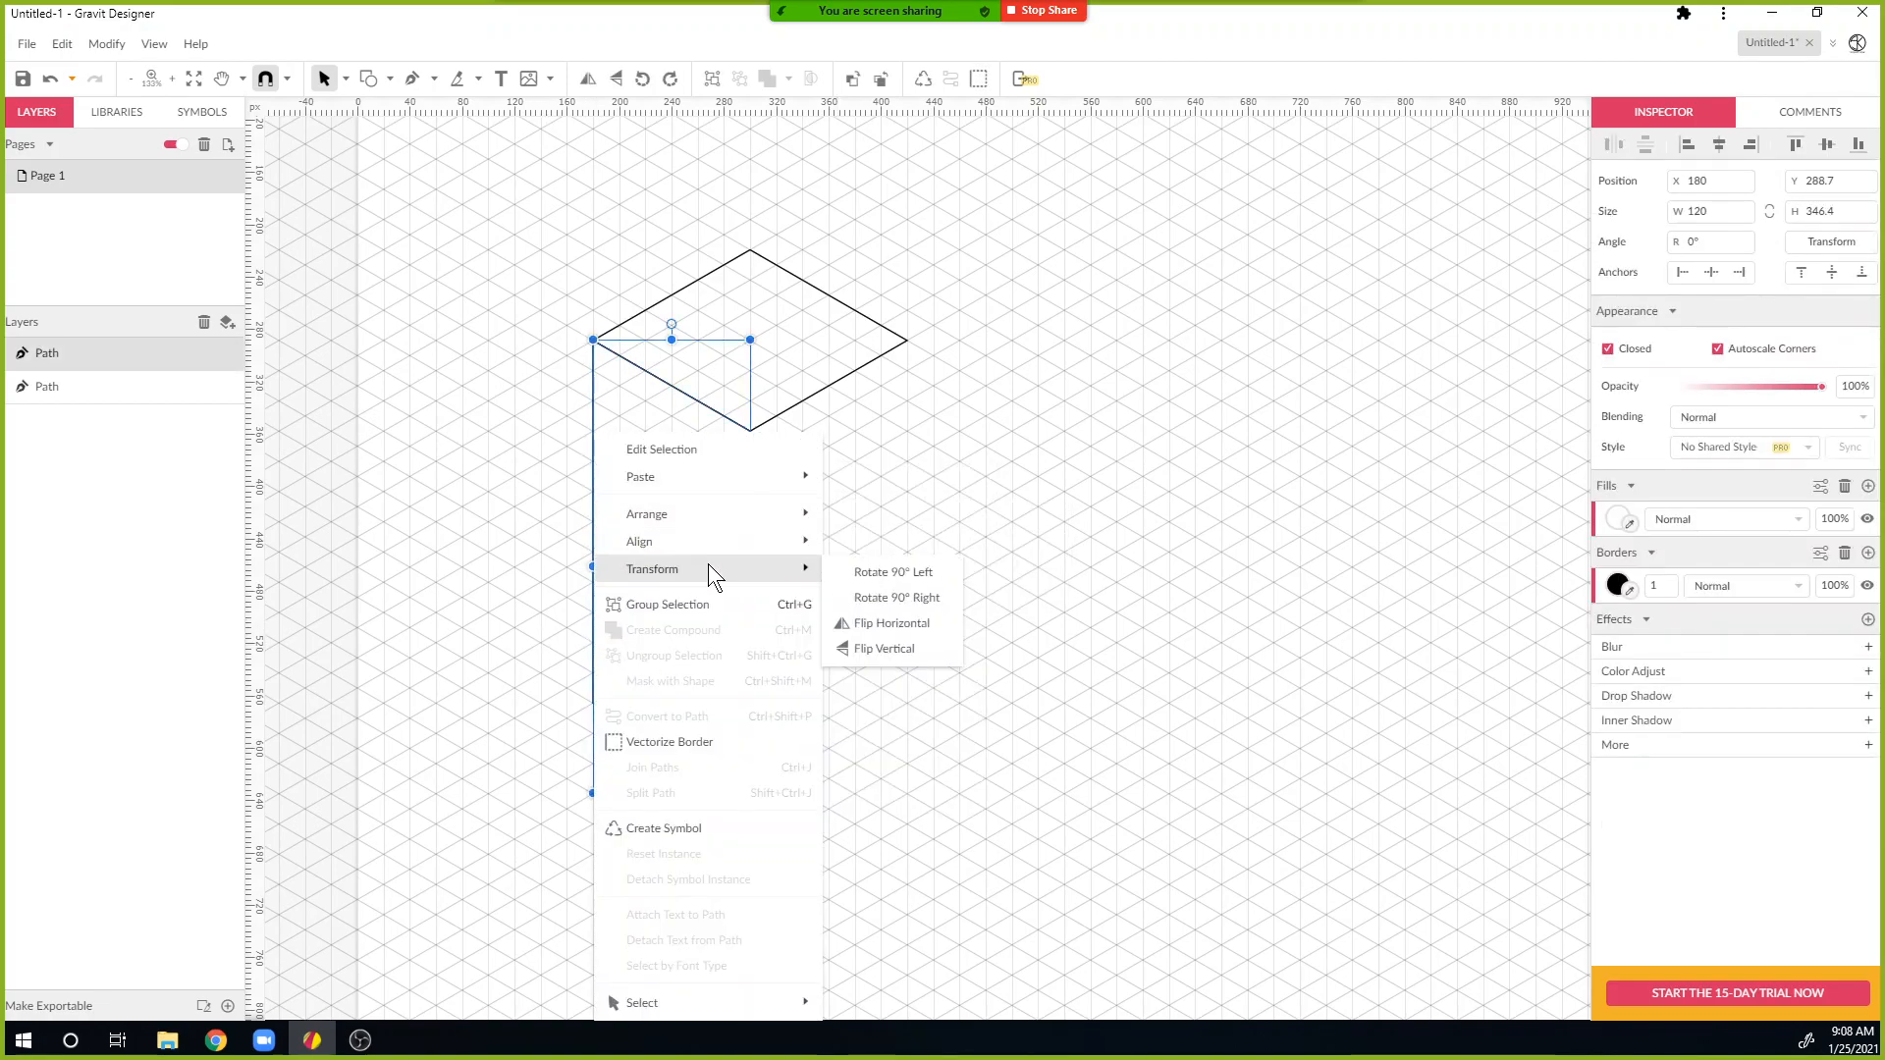
pyautogui.click(890, 623)
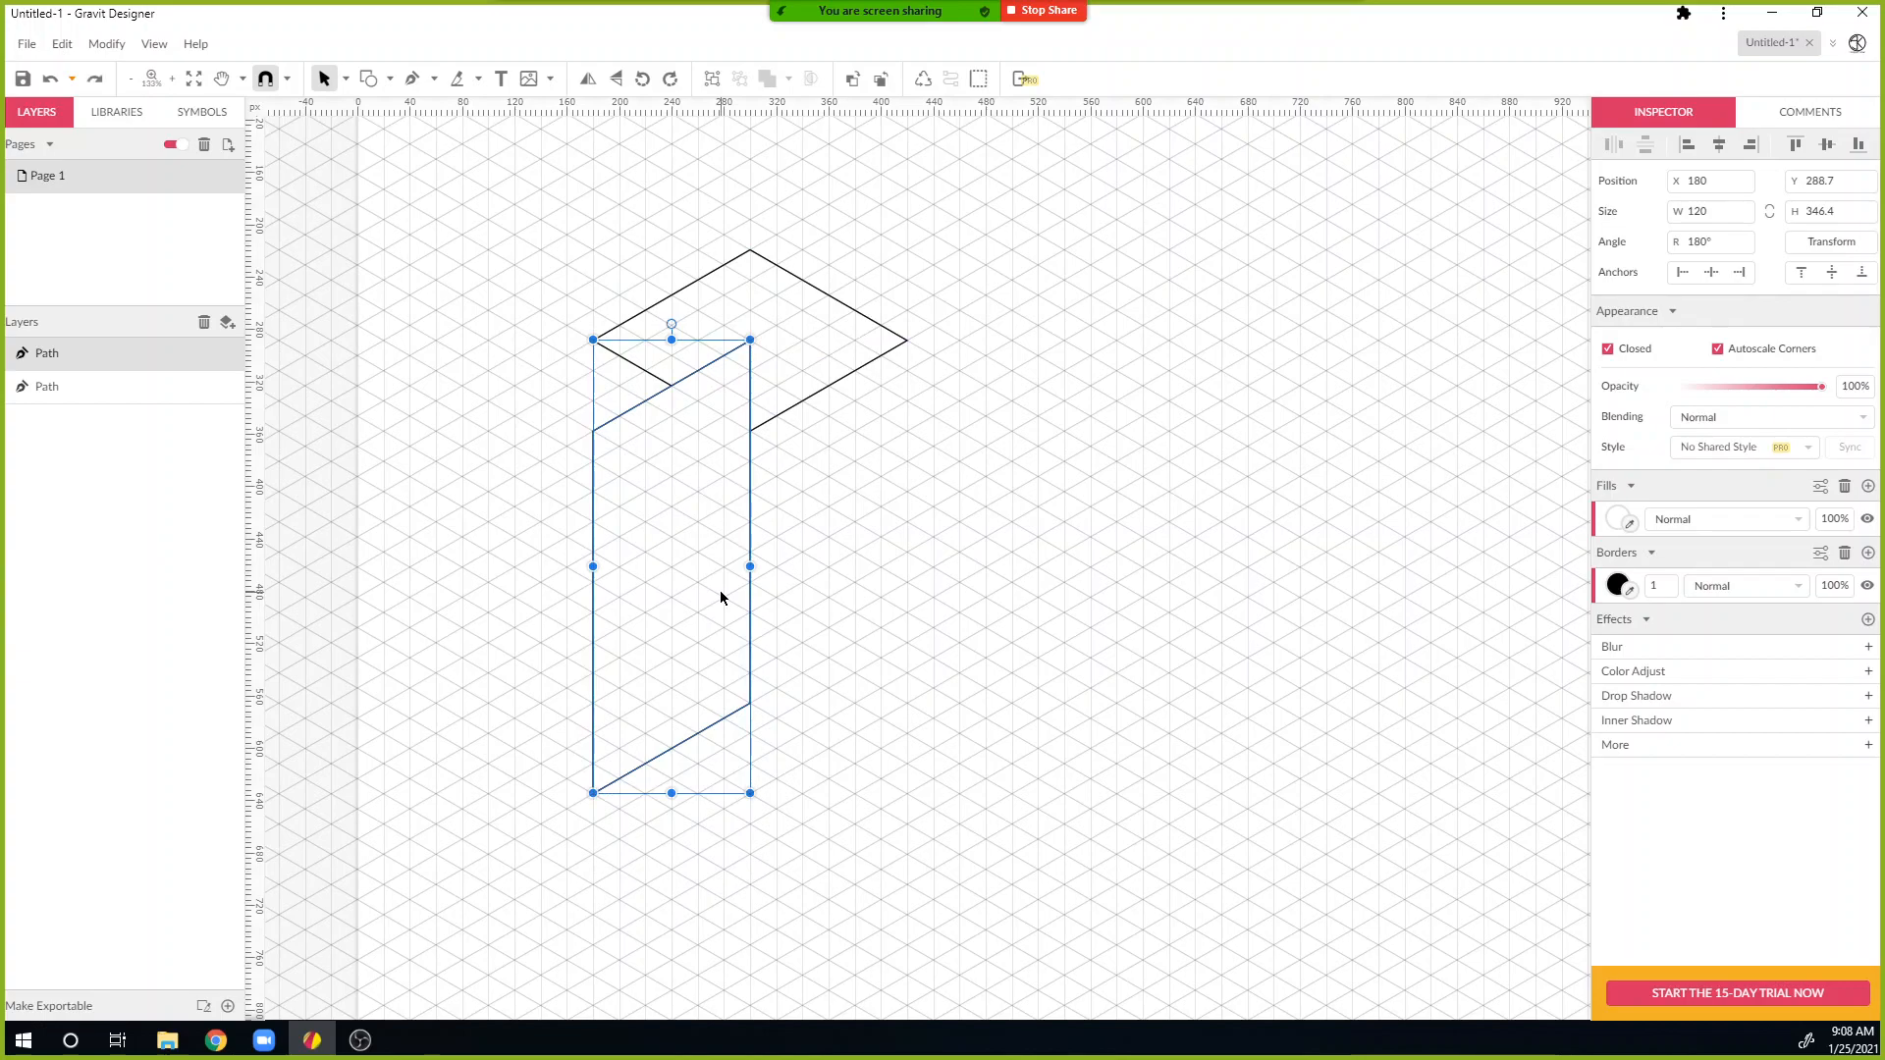
pyautogui.click(830, 640)
pyautogui.hotkey('ctrl', 'z')
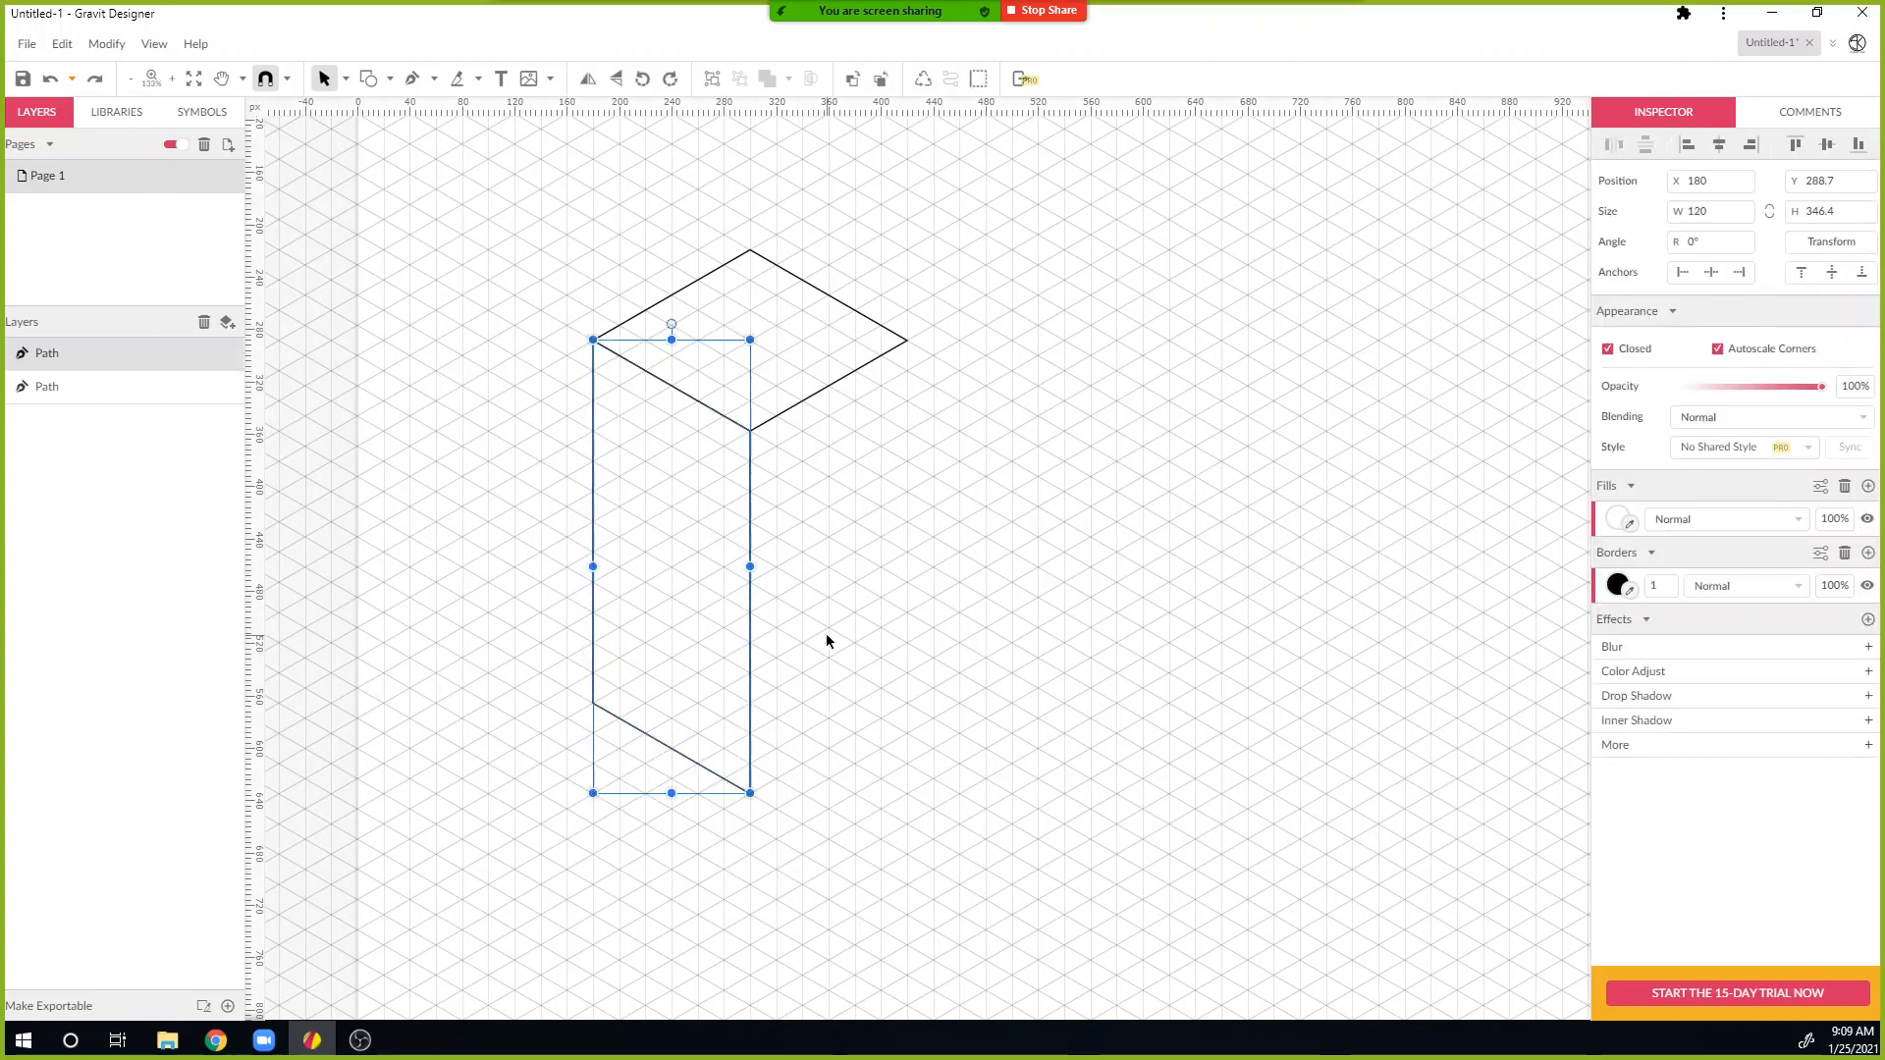
# Step: Add the box's right side face from a pasted, horizontally flipped copy of the left side face
pyautogui.hotkey('ctrl', 'v')
pyautogui.rightClick(732, 637)
pyautogui.moveTo(839, 568)
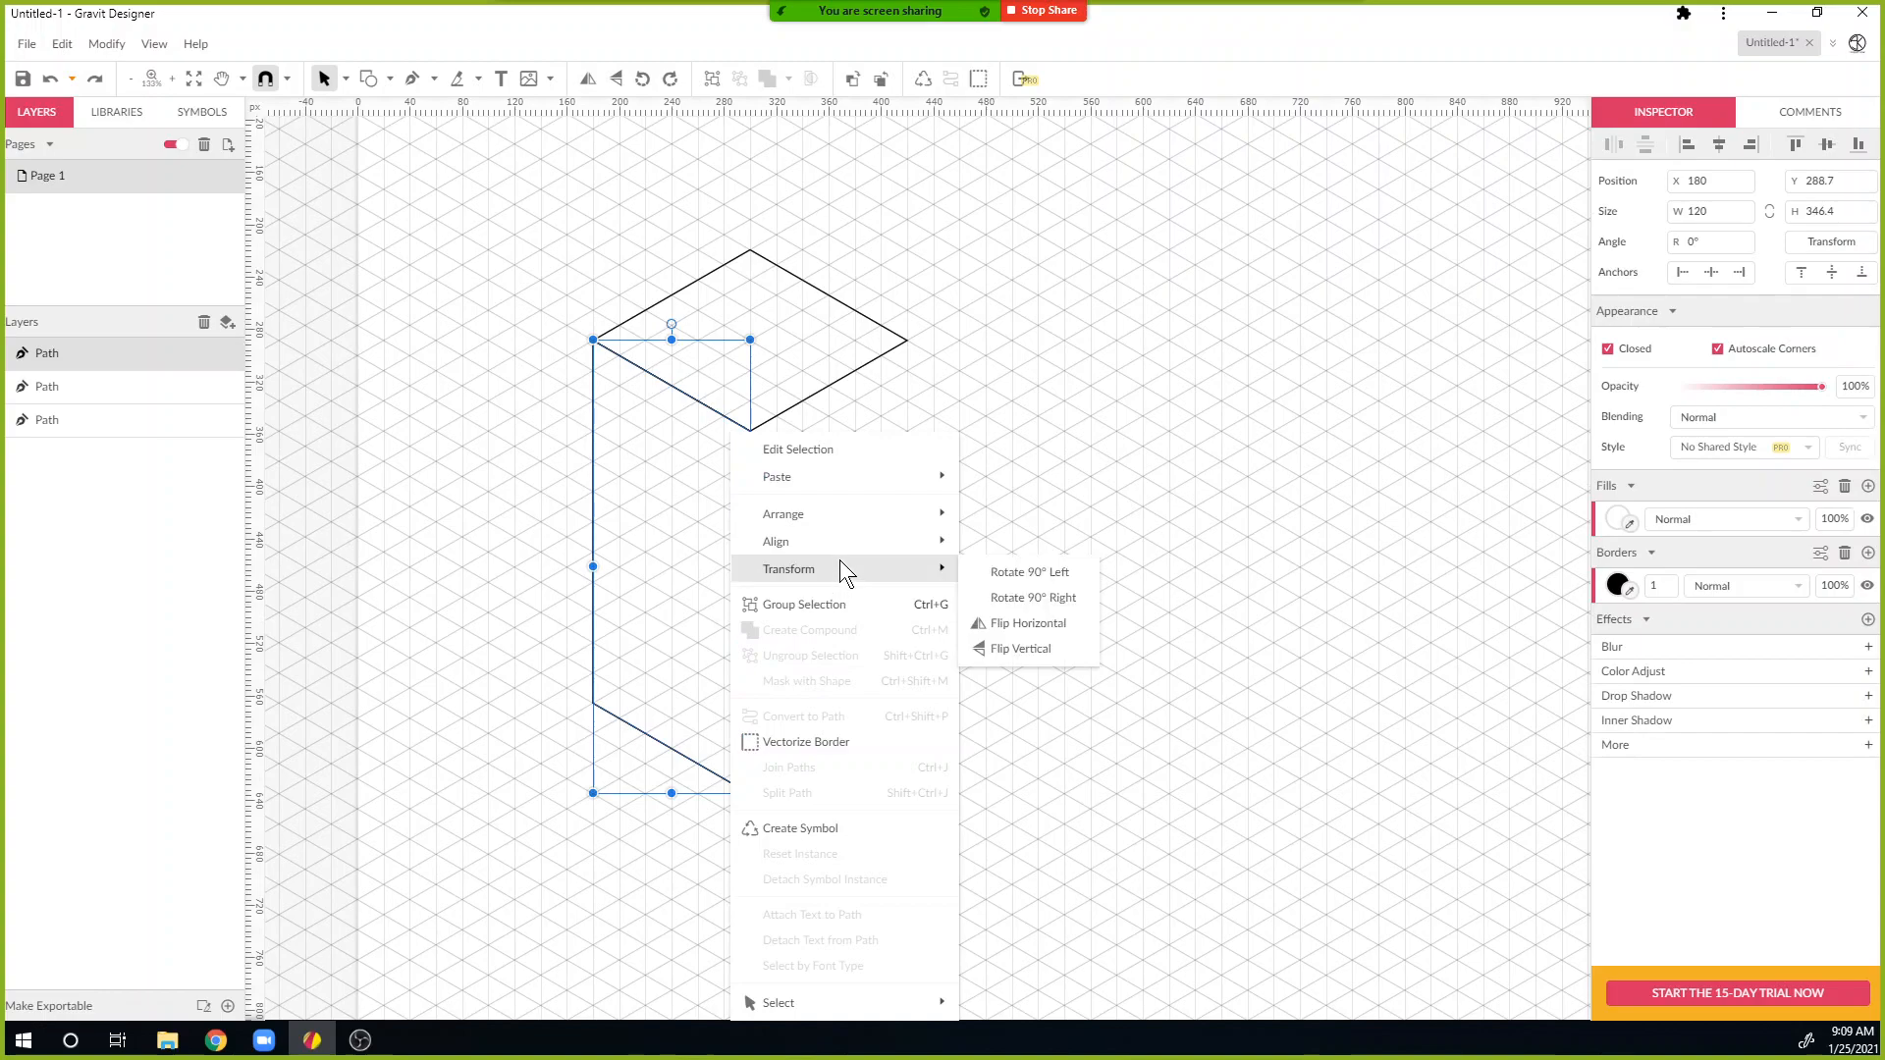
pyautogui.click(1026, 624)
pyautogui.moveTo(720, 589); pyautogui.dragTo(848, 596)
pyautogui.click(1137, 618)
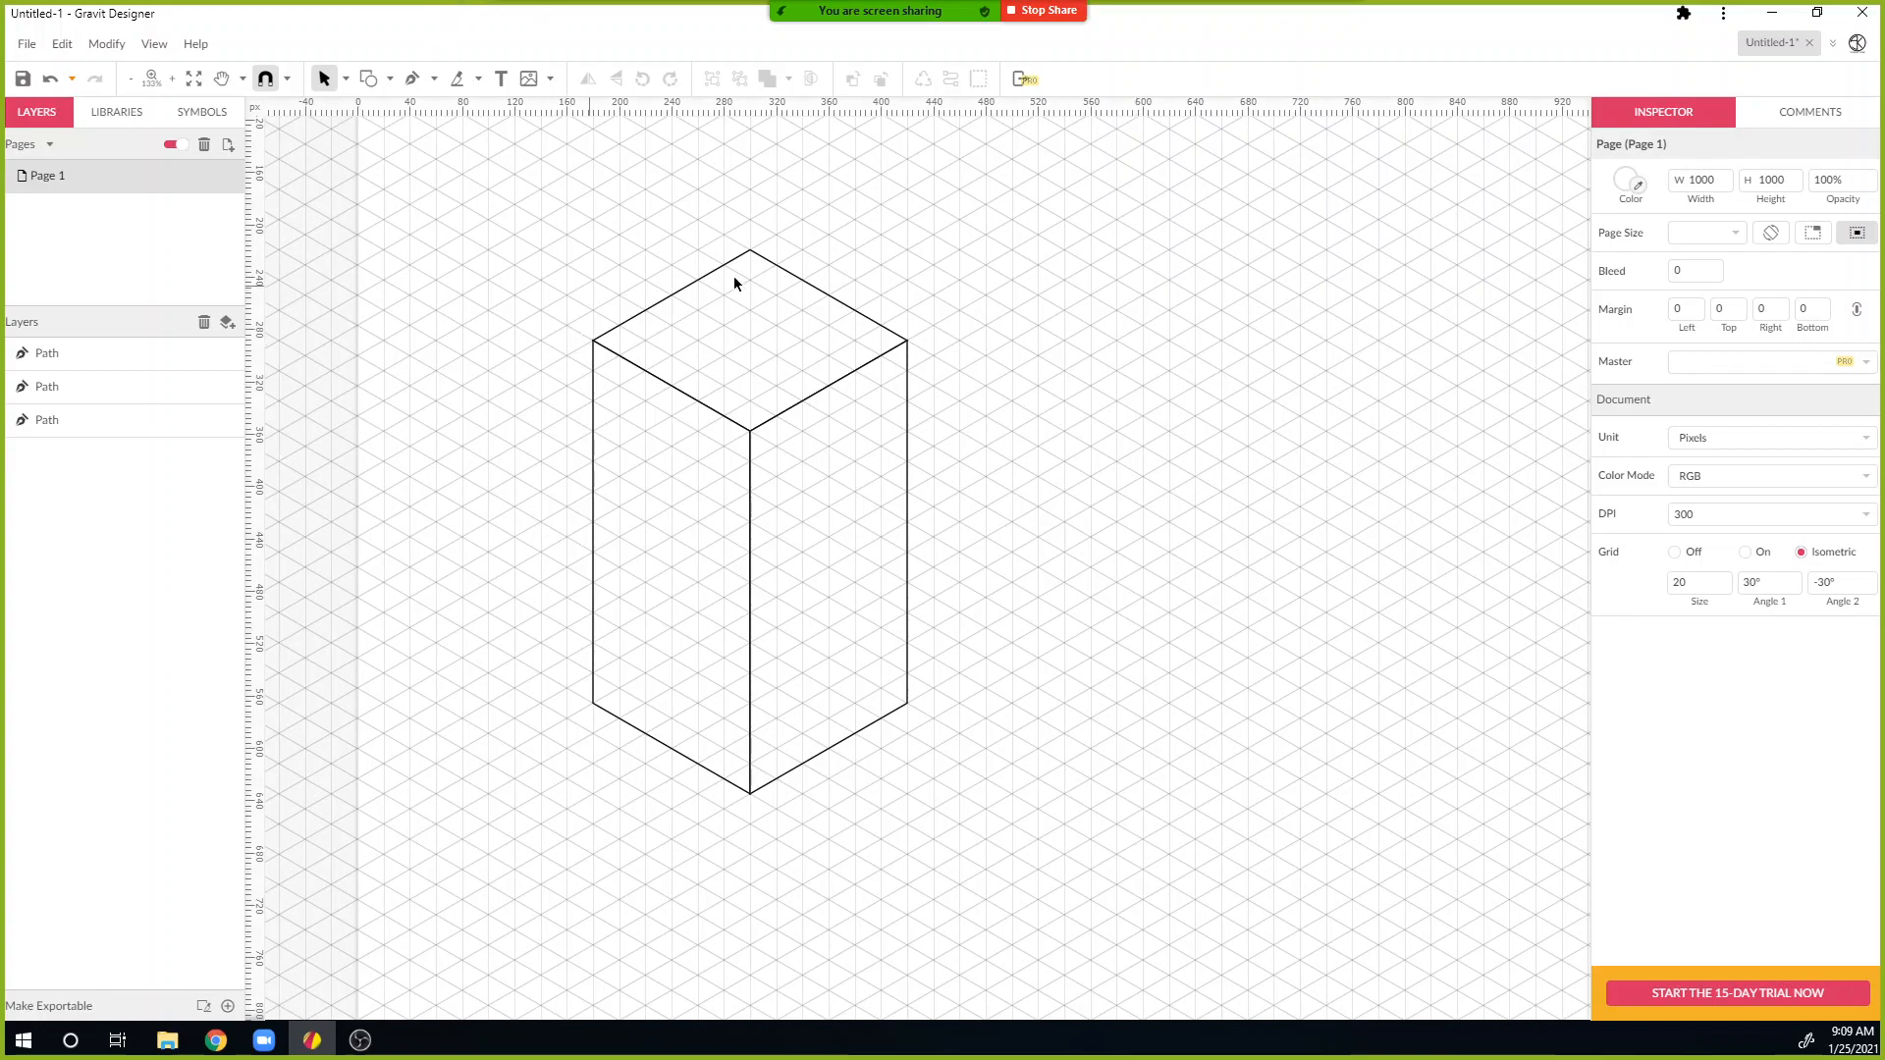
# Step: Fill the box's top face with the medium blue preset color
pyautogui.click(884, 324)
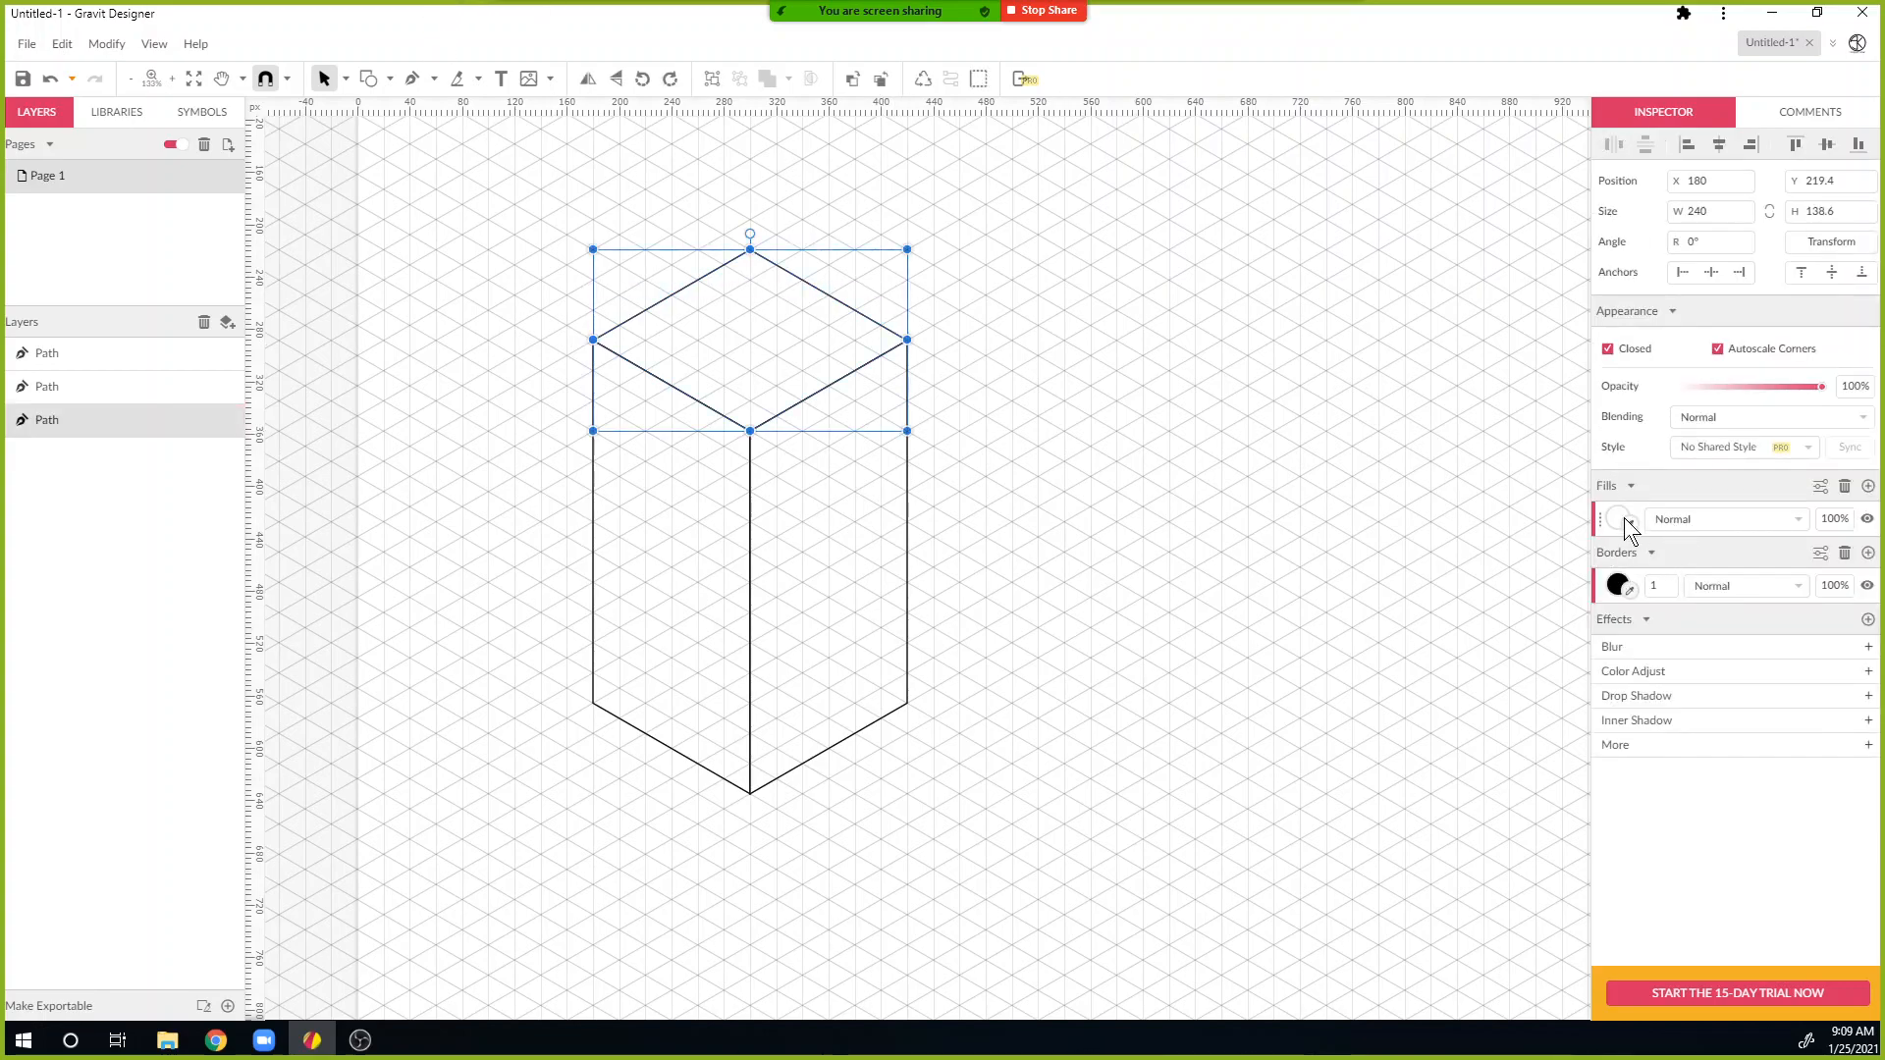
pyautogui.click(1620, 518)
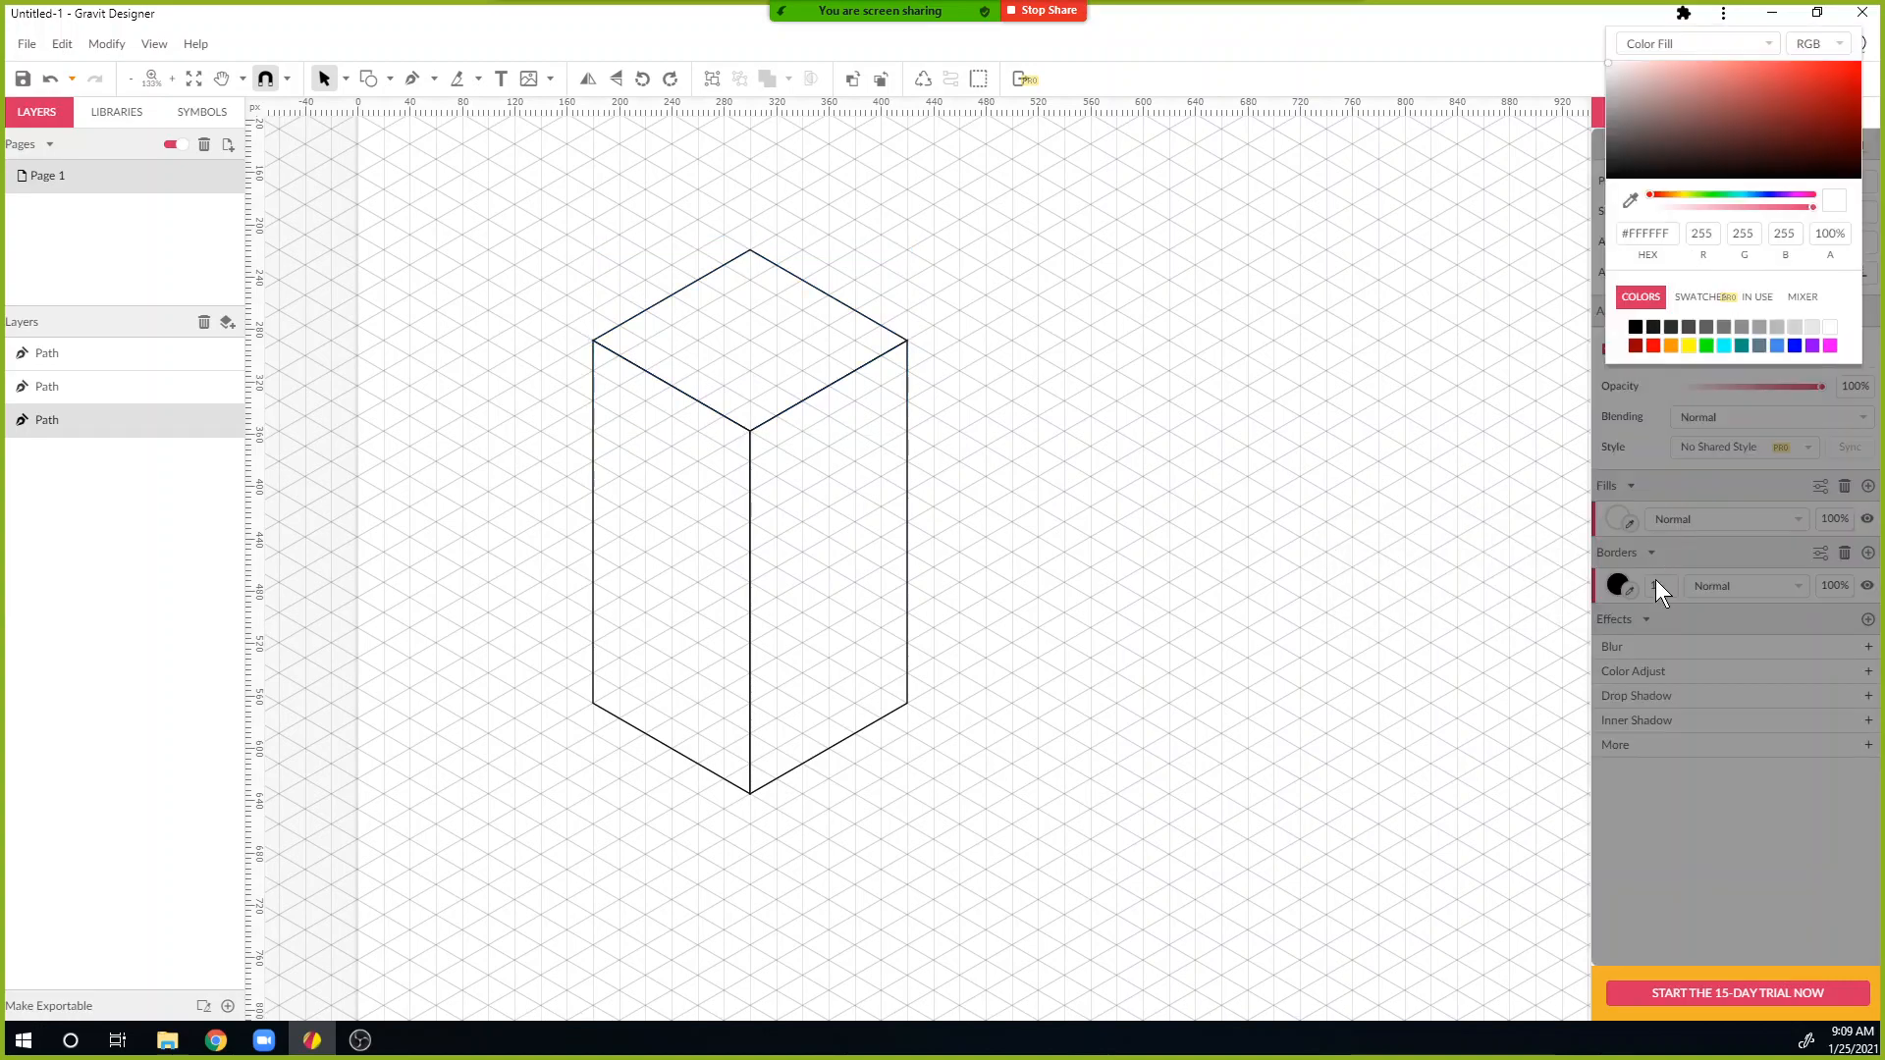
pyautogui.click(1777, 346)
# Step: Fill the left side face with the same blue preset, darkened to a deeper shade
pyautogui.moveTo(522, 446); pyautogui.dragTo(677, 534)
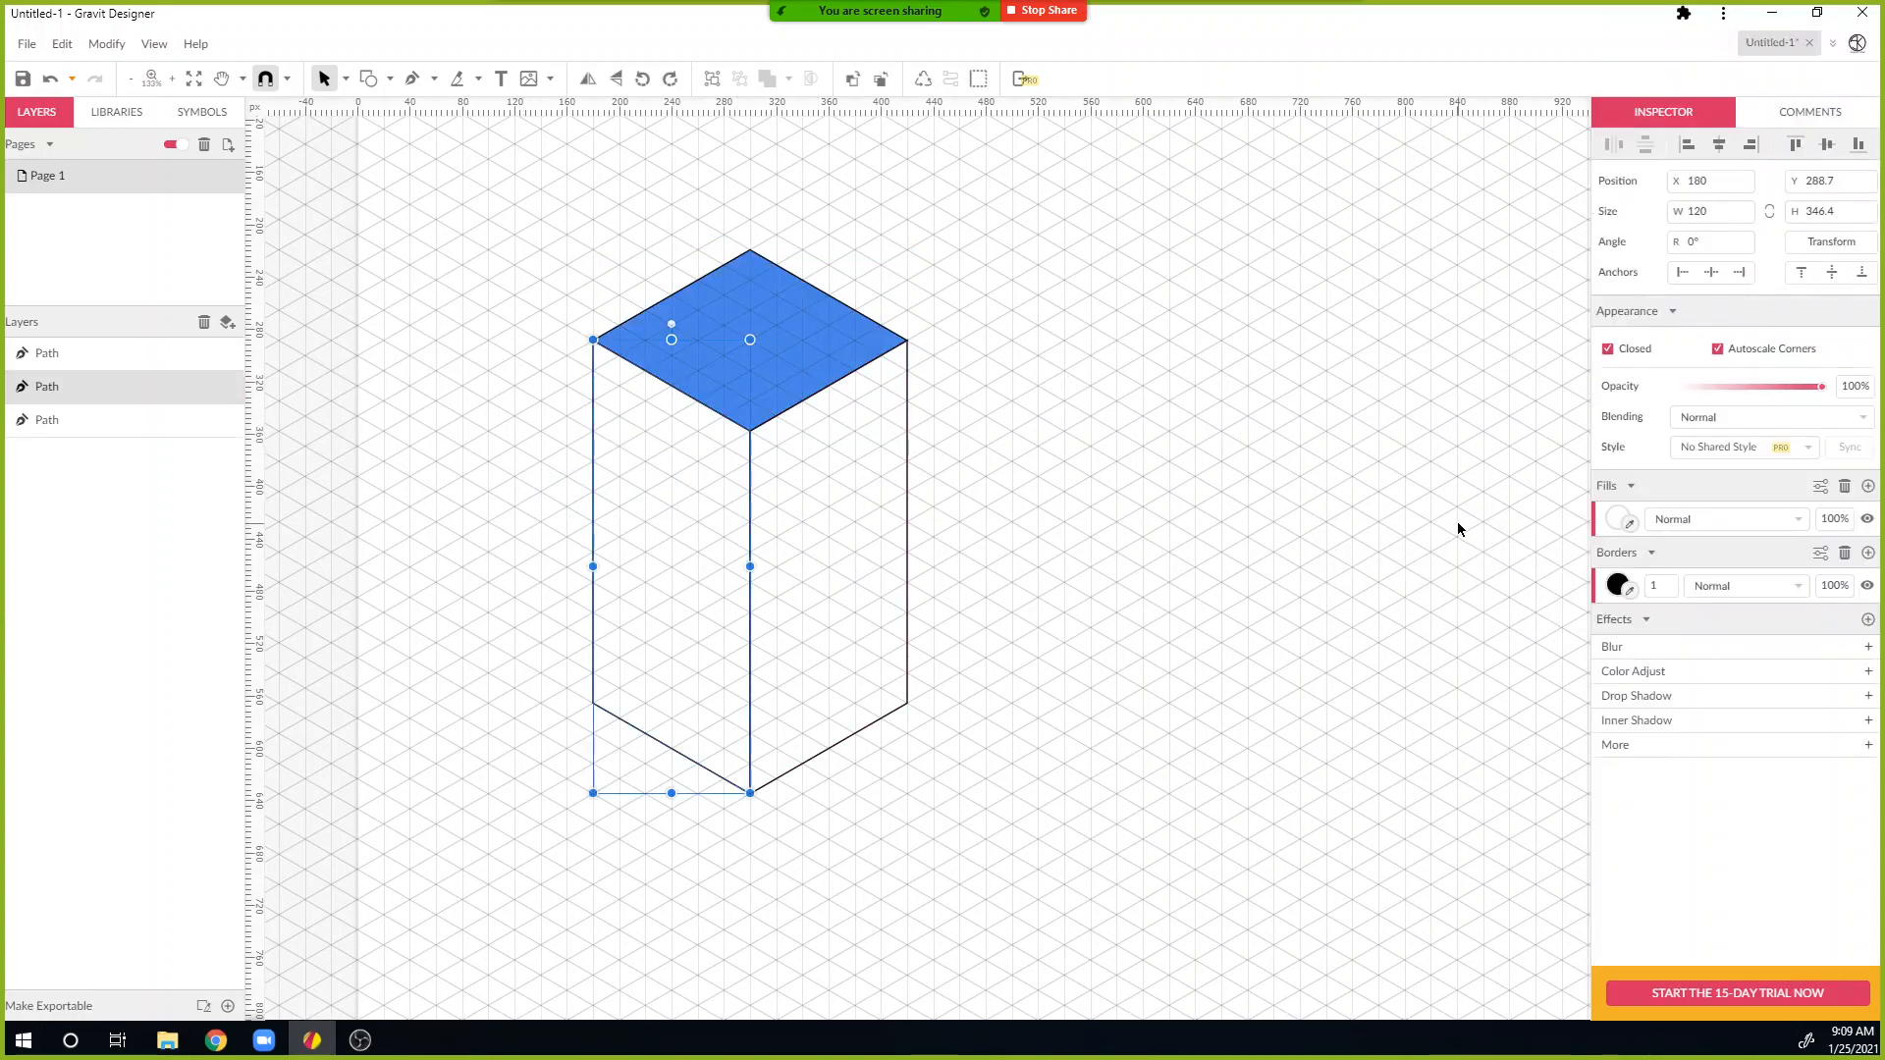
pyautogui.click(1616, 515)
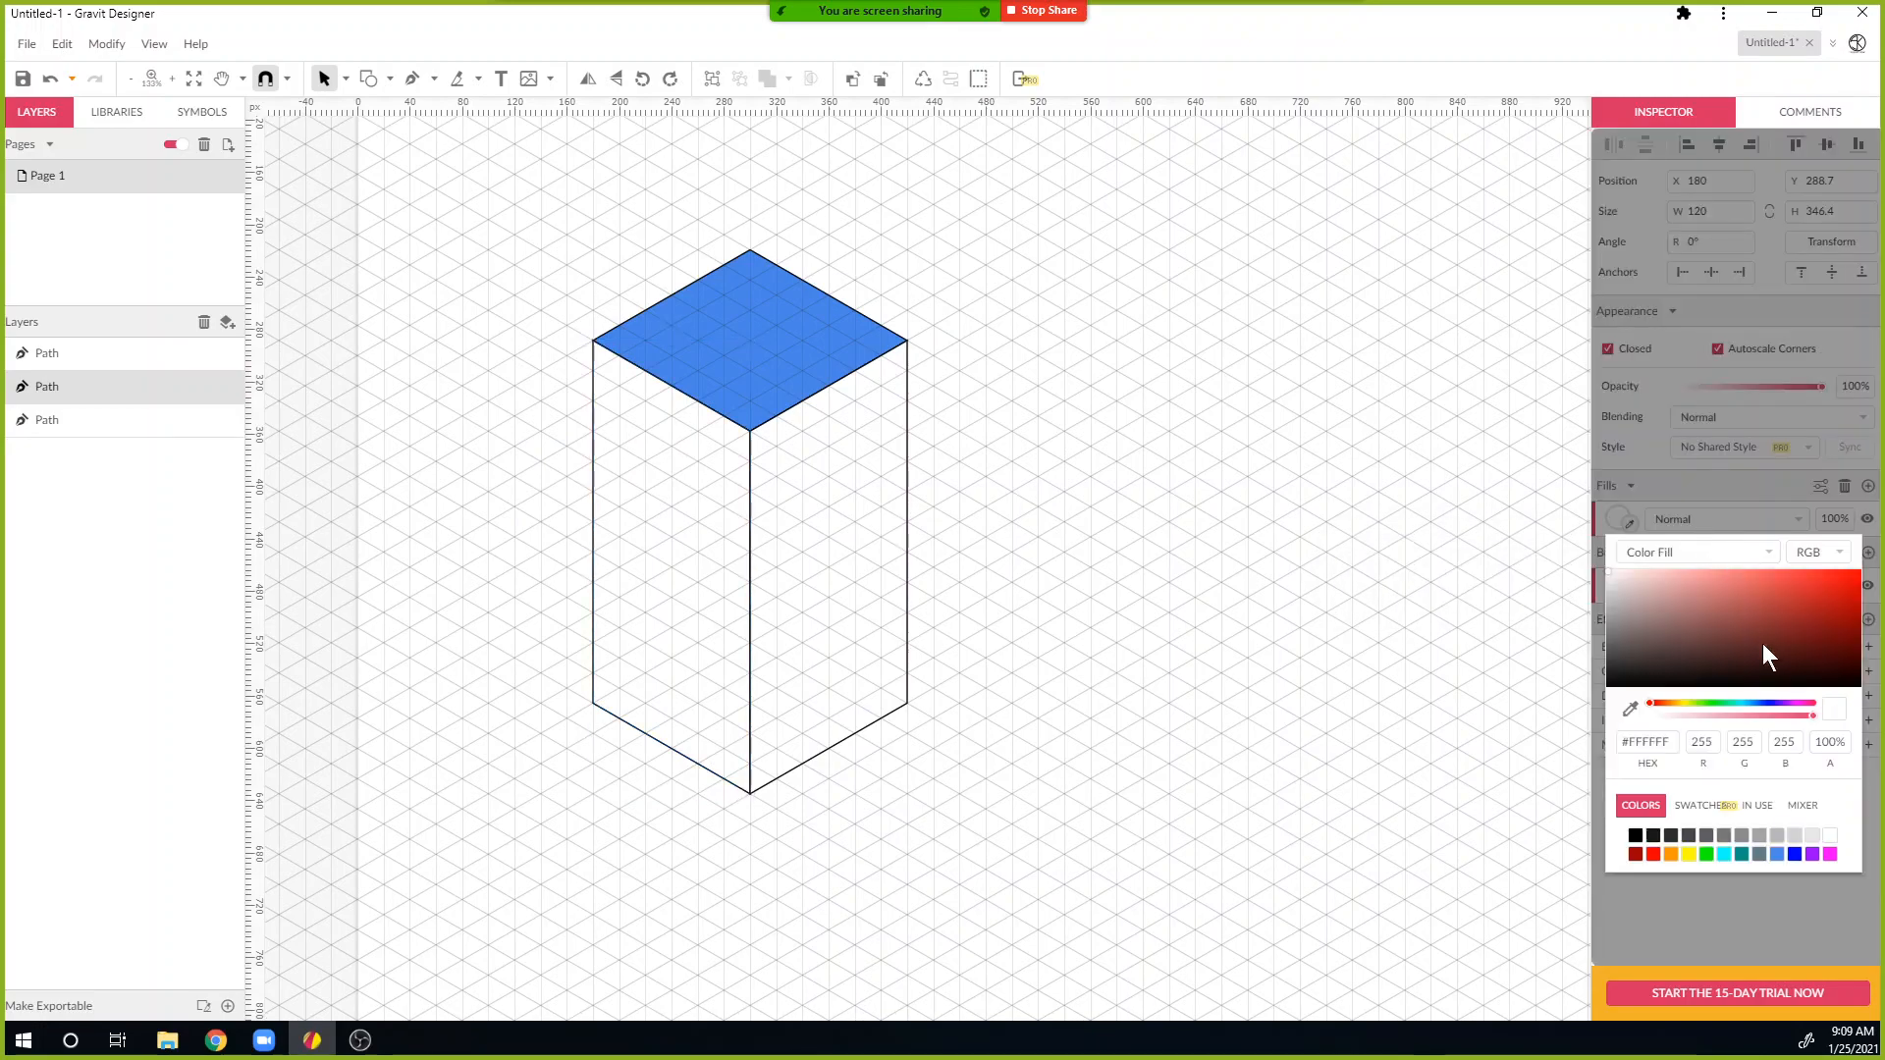
pyautogui.click(1779, 857)
pyautogui.moveTo(1782, 592); pyautogui.dragTo(1777, 603)
# Step: Fill the box's right side face with the medium blue preset, darkened to about #2F538C, deeper than the left side face
pyautogui.moveTo(1019, 664); pyautogui.dragTo(871, 656)
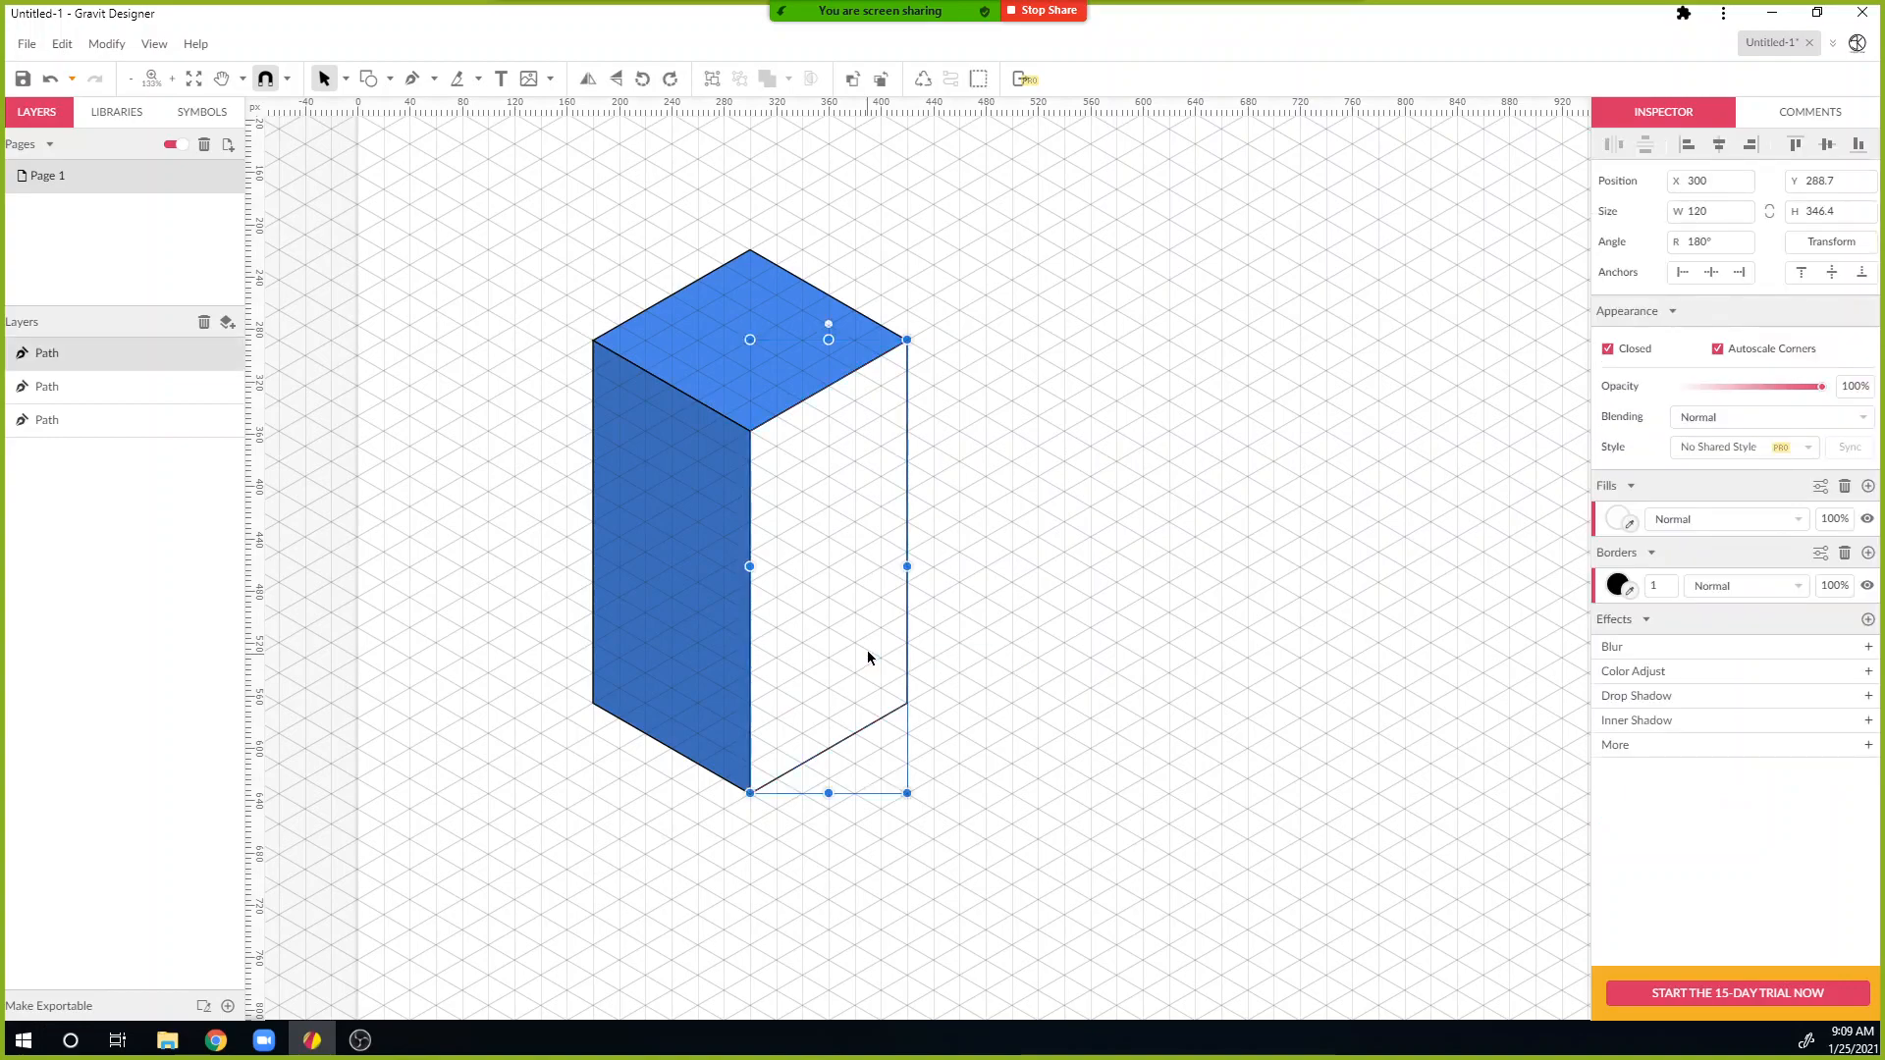
pyautogui.click(1622, 518)
pyautogui.click(1777, 854)
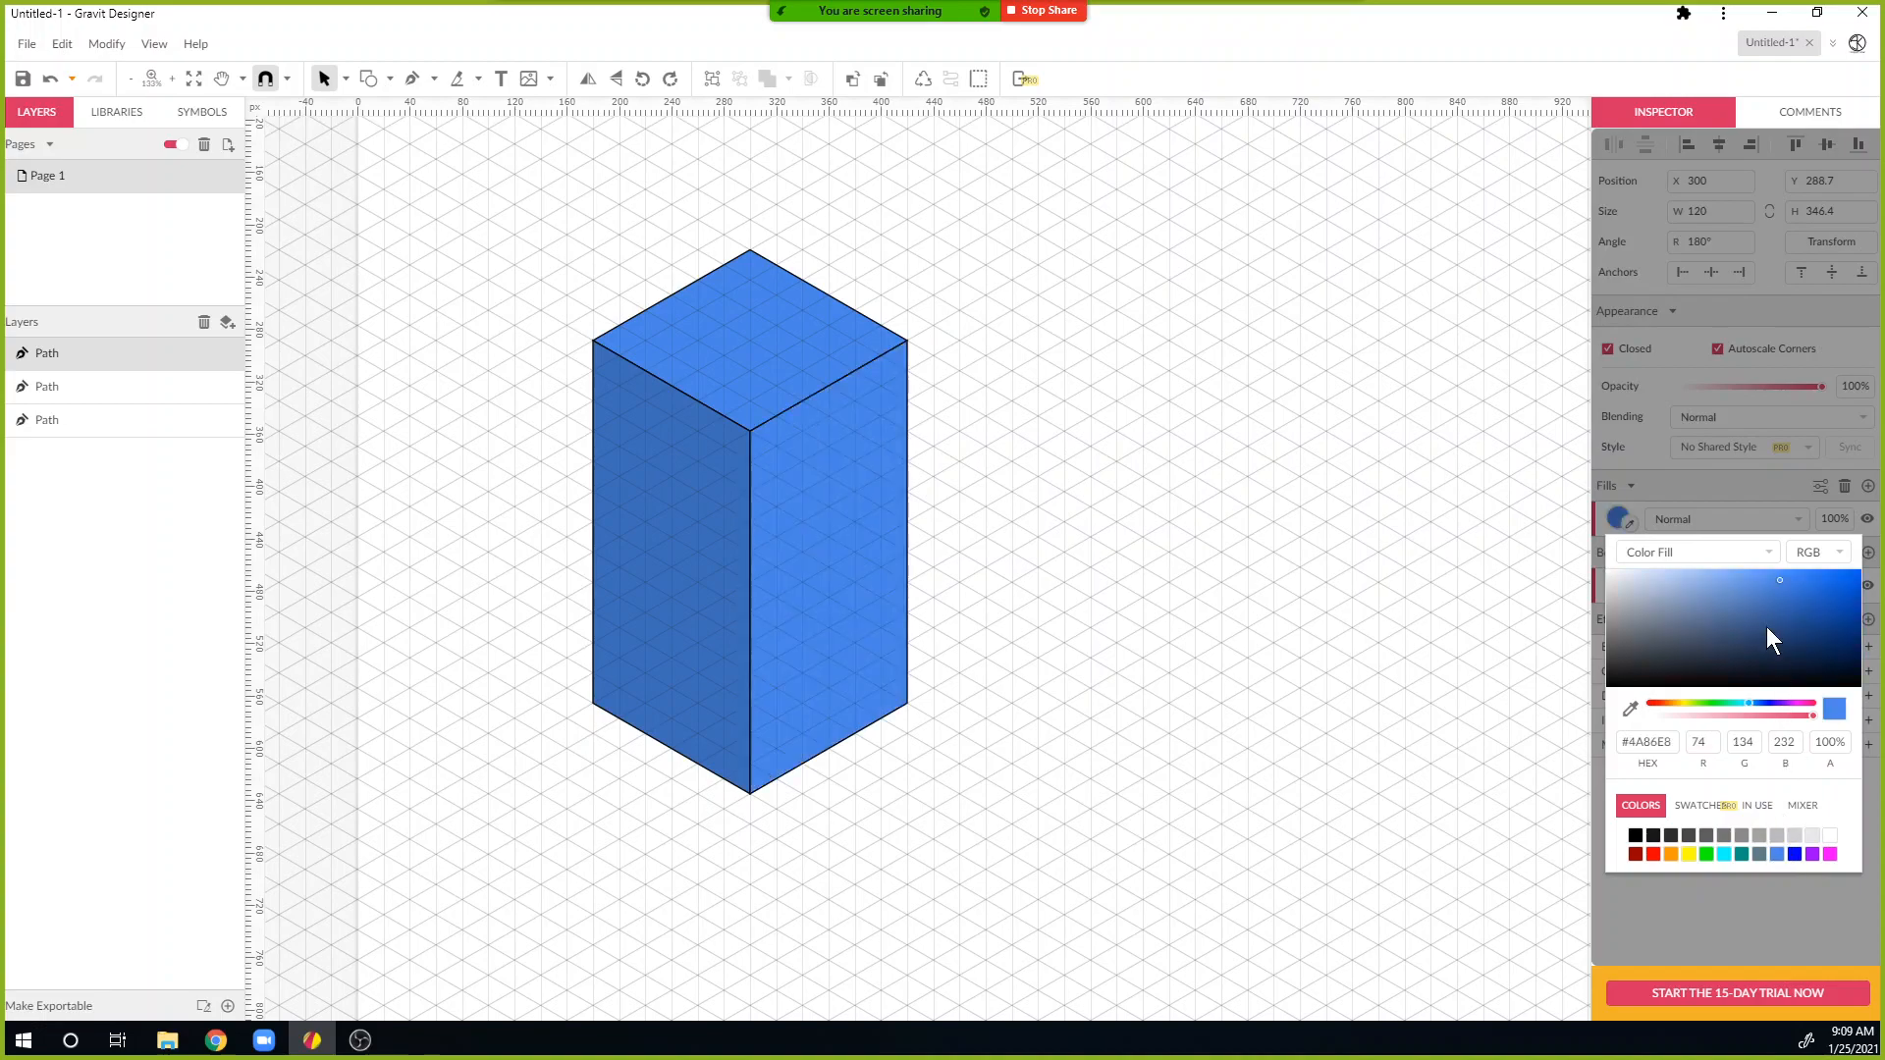
pyautogui.moveTo(1777, 585); pyautogui.dragTo(1775, 623)
pyautogui.click(1313, 589)
# Step: Set the border width of all three box faces to 0
pyautogui.moveTo(1027, 884); pyautogui.dragTo(557, 230)
pyautogui.moveTo(1668, 587); pyautogui.dragTo(1668, 628)
pyautogui.click(1305, 589)
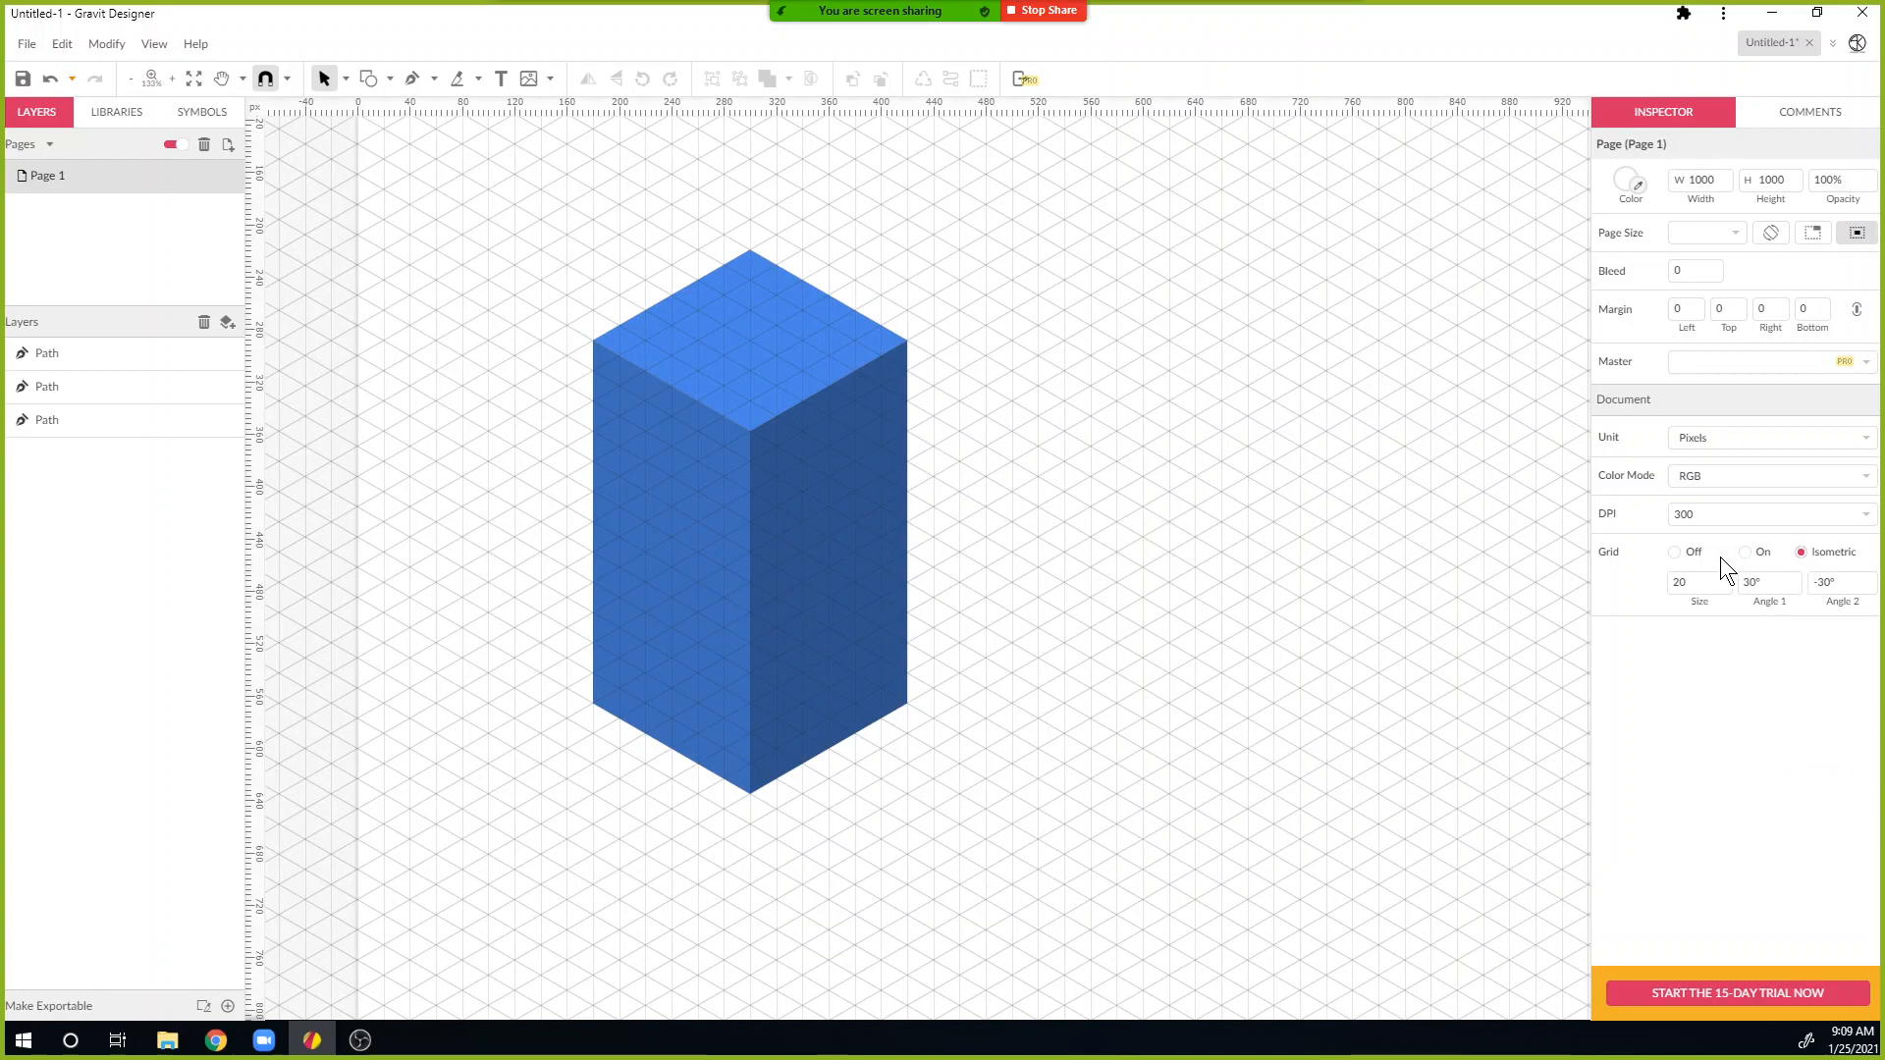
# Step: Turn the grid off to check the box, and turn the isometric grid back on
pyautogui.click(1681, 552)
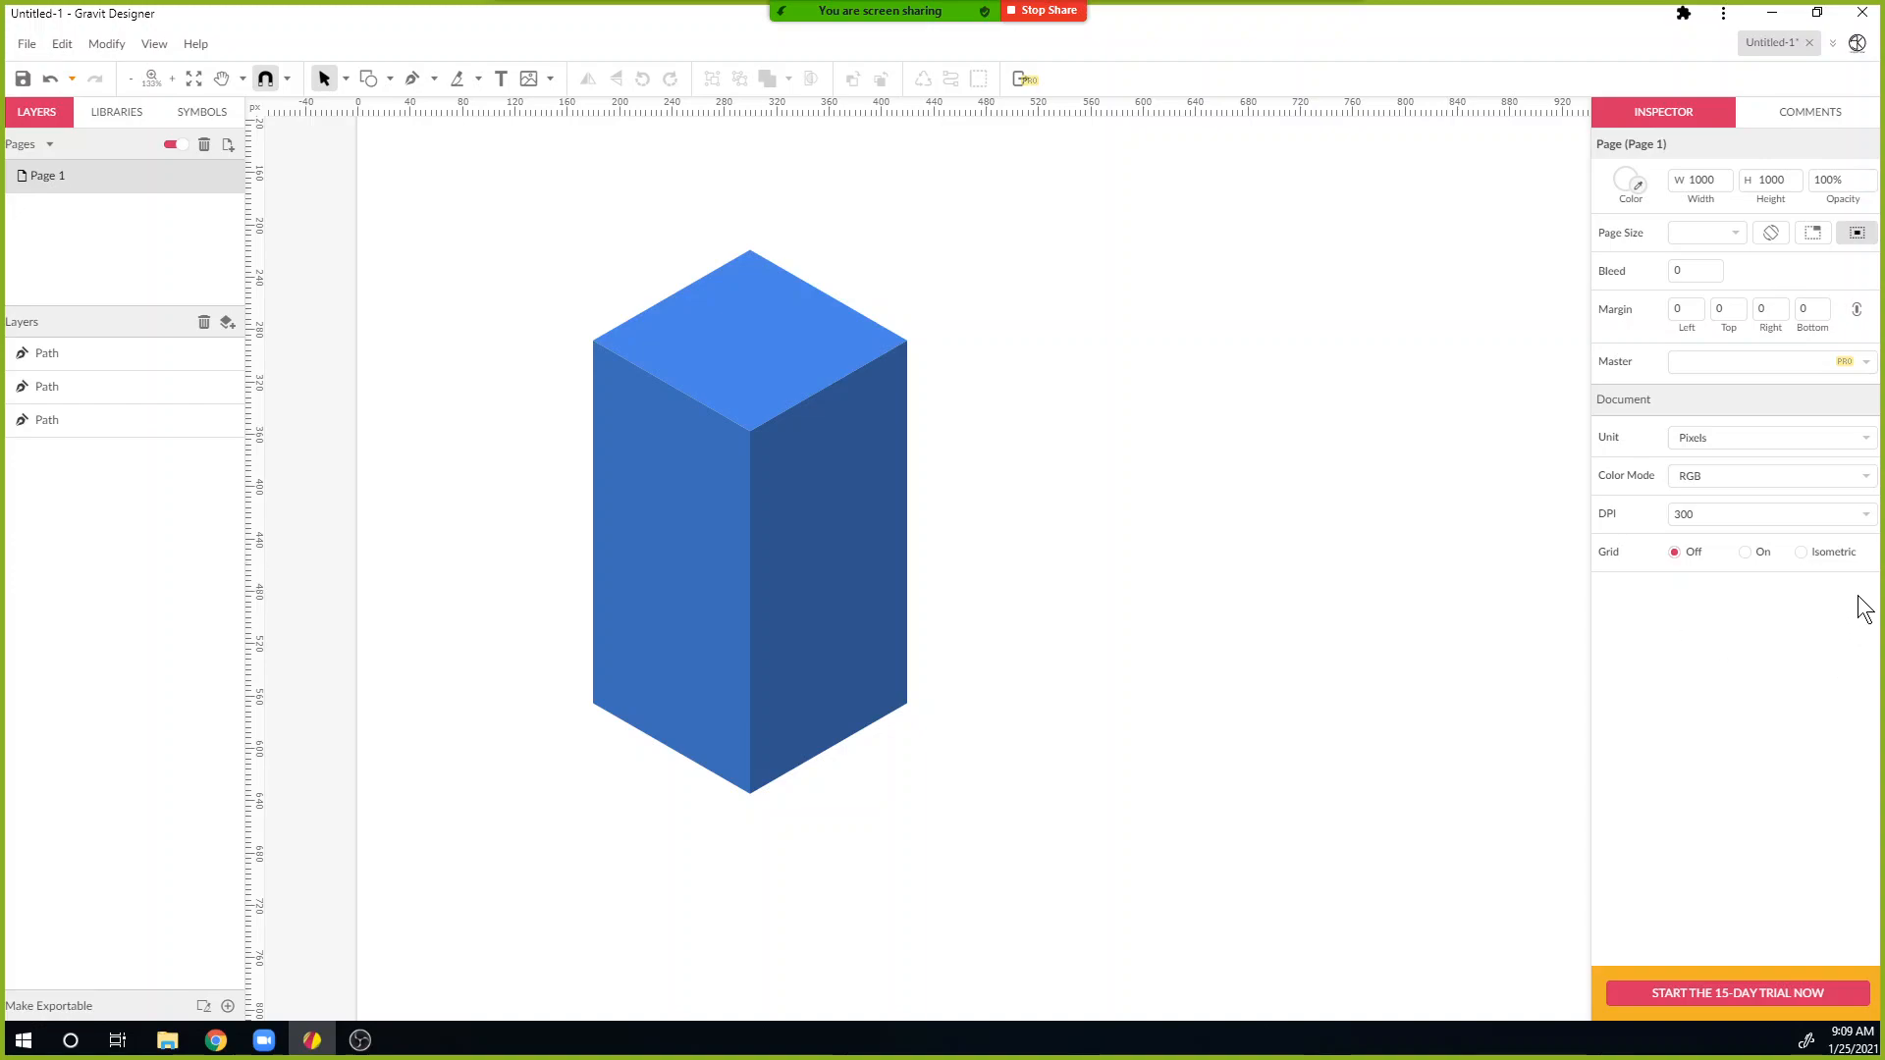
pyautogui.click(1800, 552)
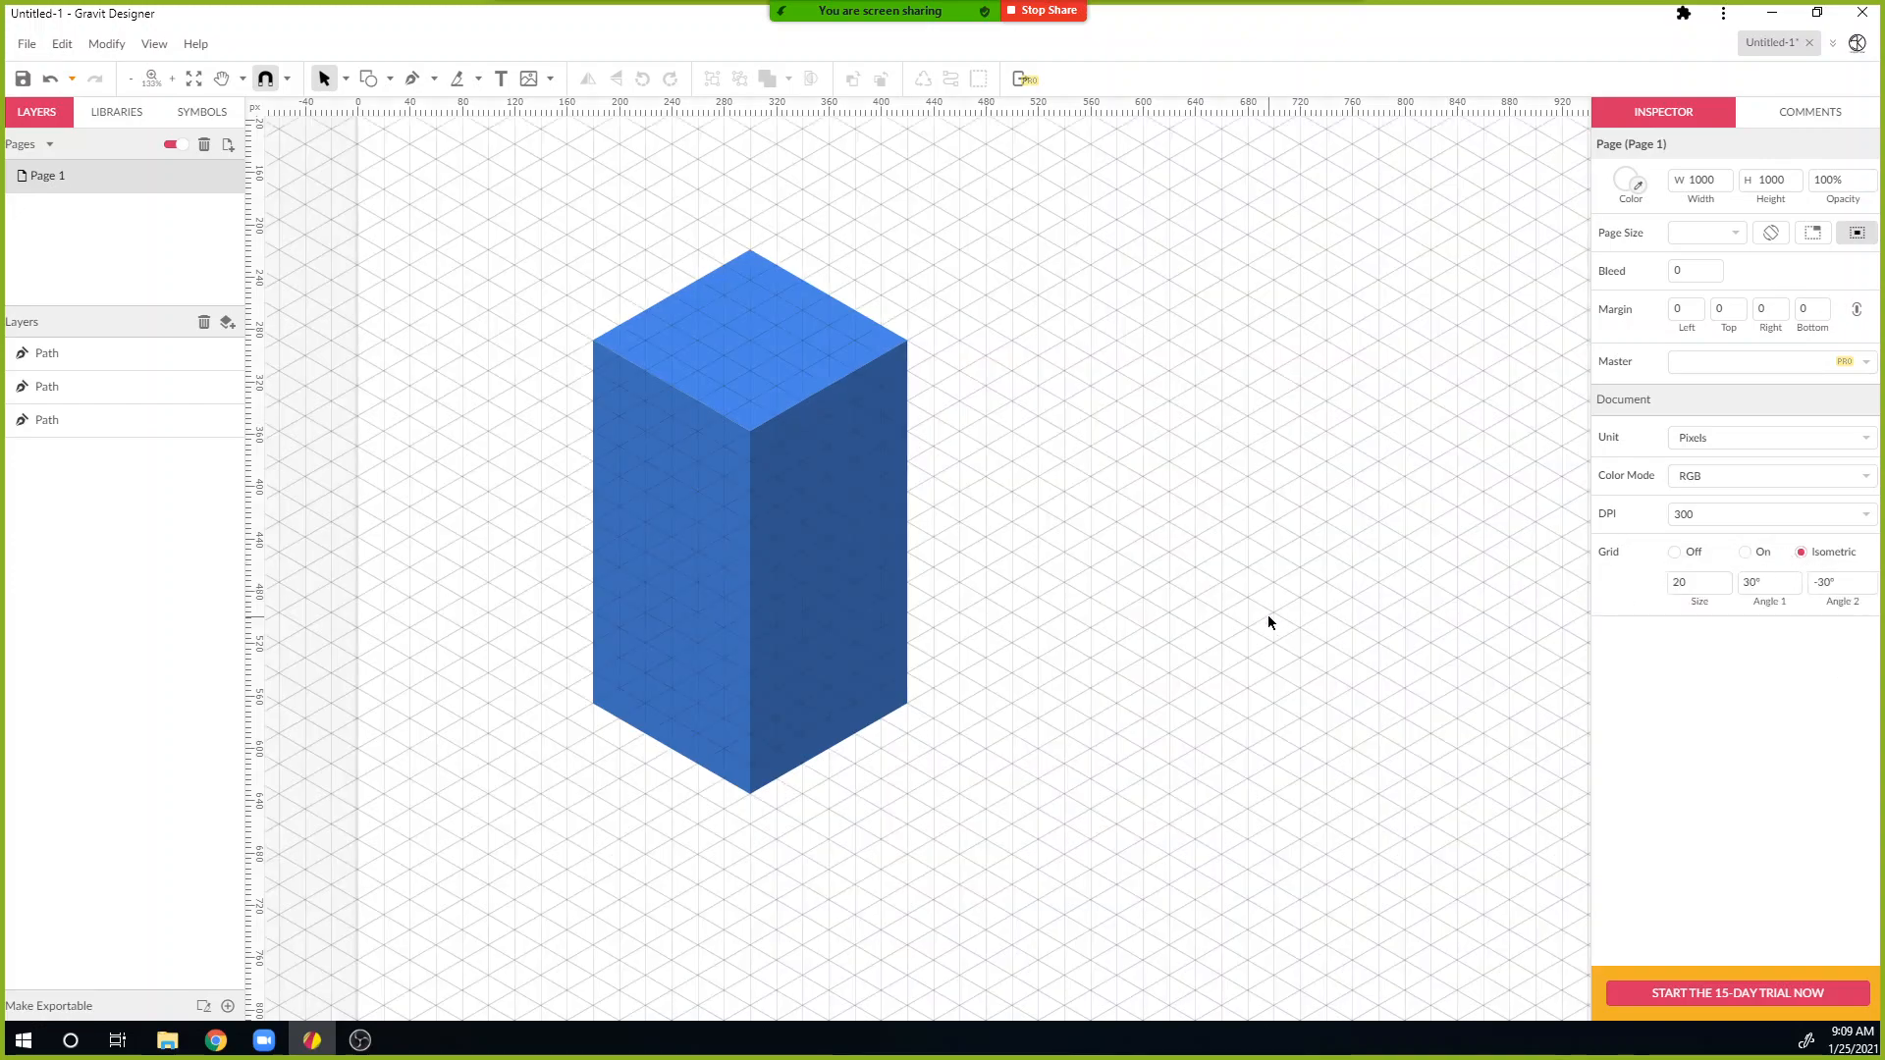
# Step: Place a copy of the box's top face on the empty grid beside the box, at X 540, Y 219.4
pyautogui.moveTo(1268, 619); pyautogui.dragTo(916, 680)
pyautogui.press('space')
pyautogui.moveTo(1153, 668); pyautogui.dragTo(817, 778)
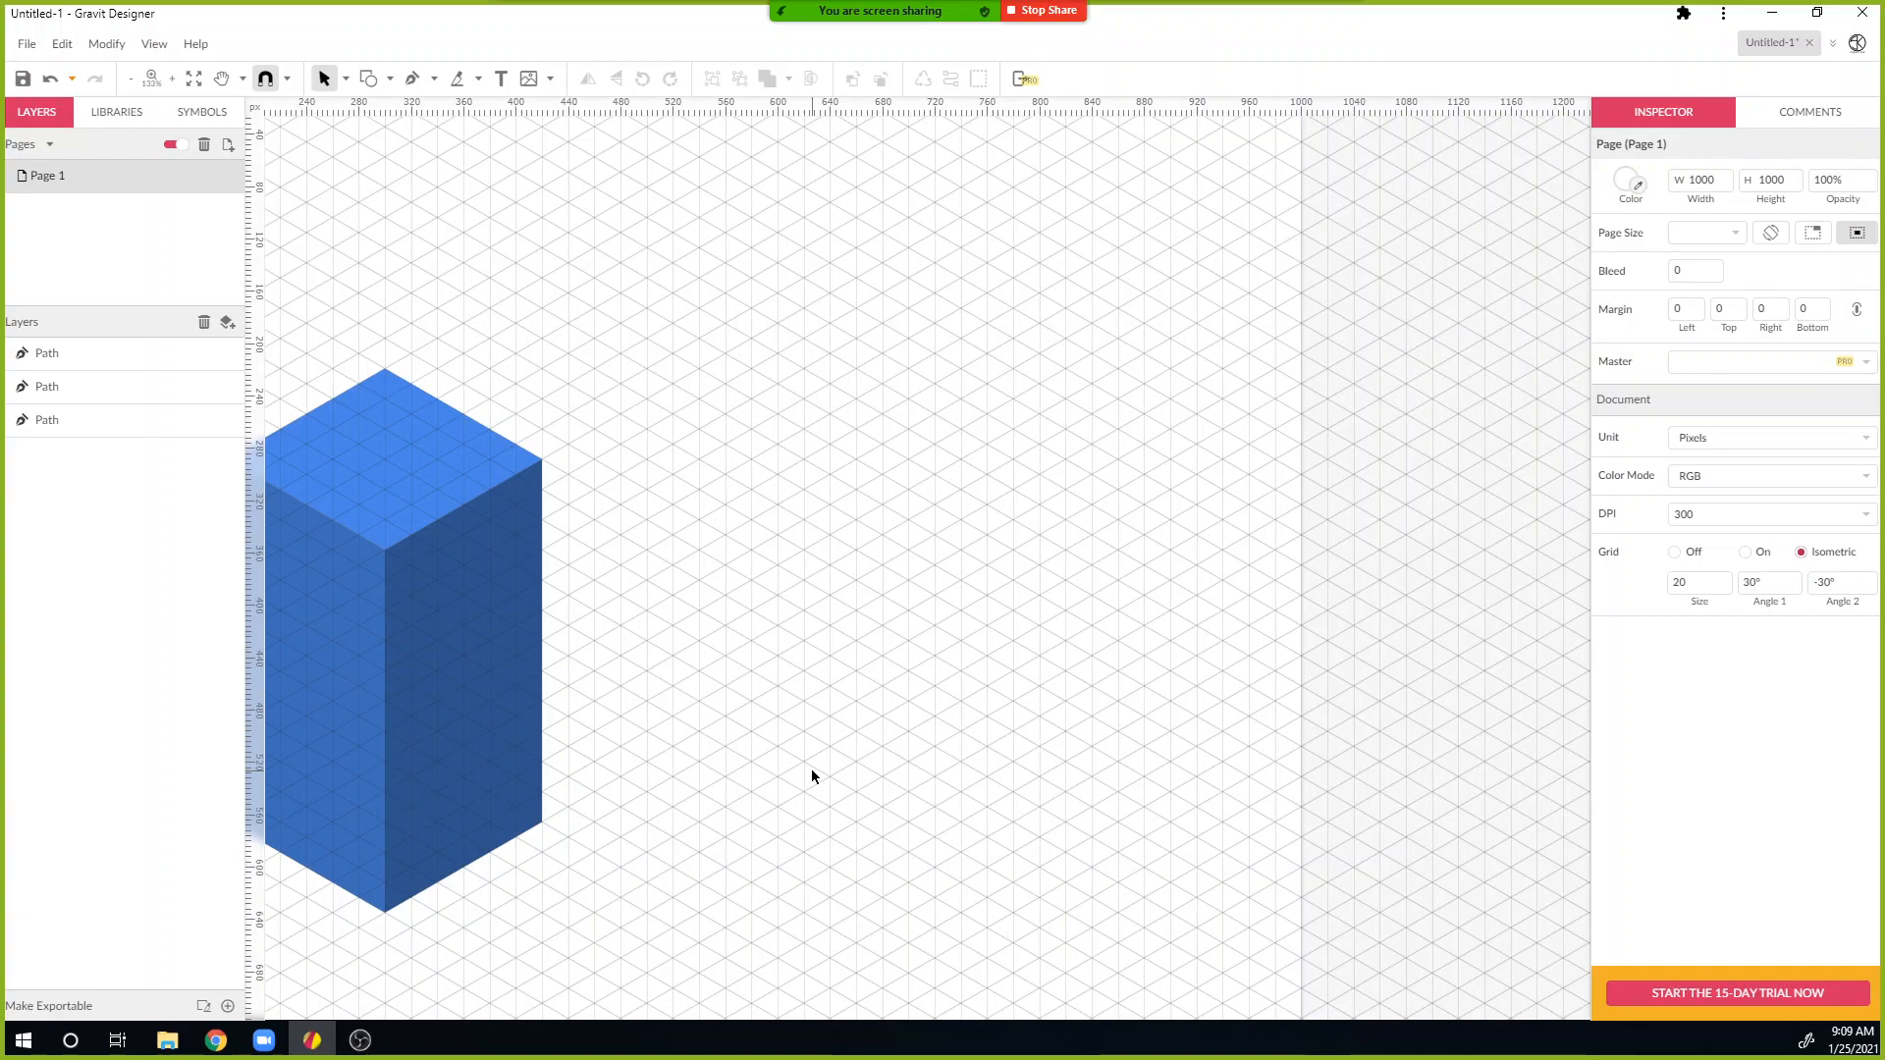
pyautogui.click(409, 477)
pyautogui.moveTo(409, 477); pyautogui.dragTo(876, 488)
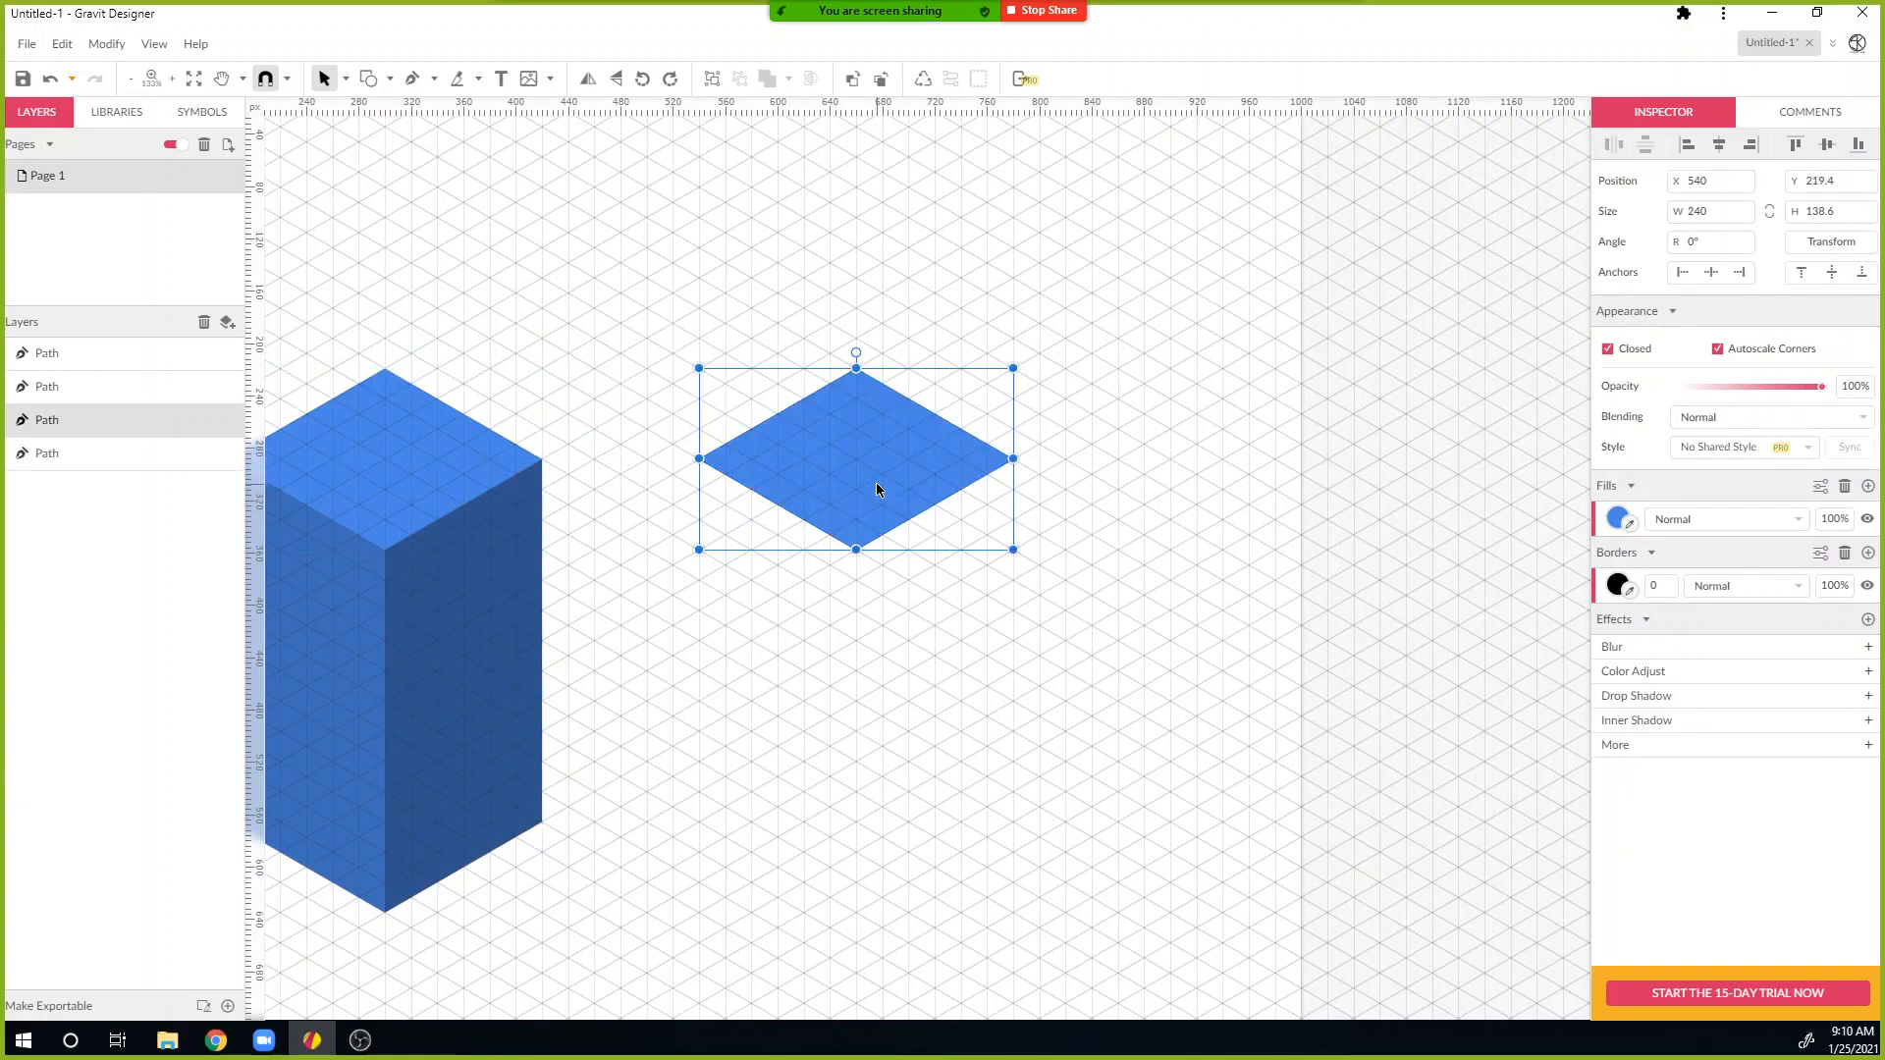
pyautogui.click(943, 677)
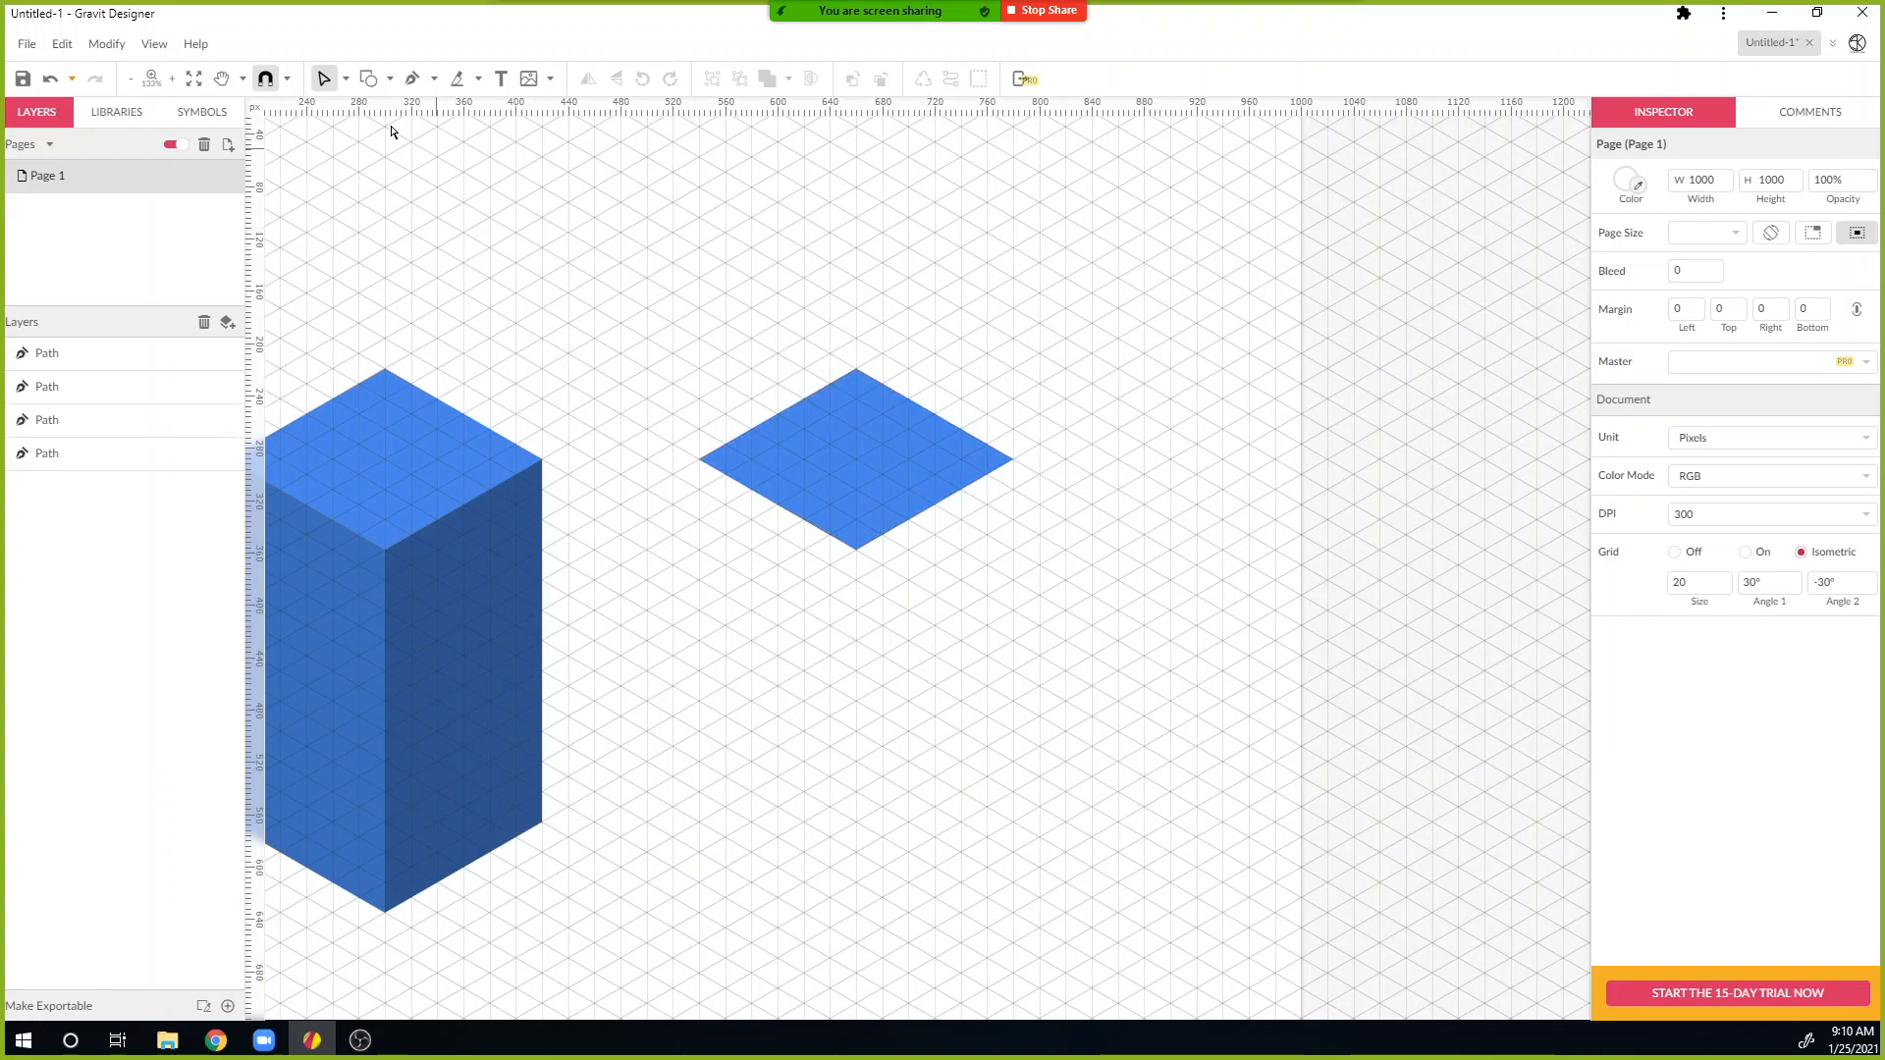
# Step: Round all four corner points of the copied diamond with a corner radius of 67 to form an isometric ellipse
pyautogui.click(344, 77)
pyautogui.click(387, 136)
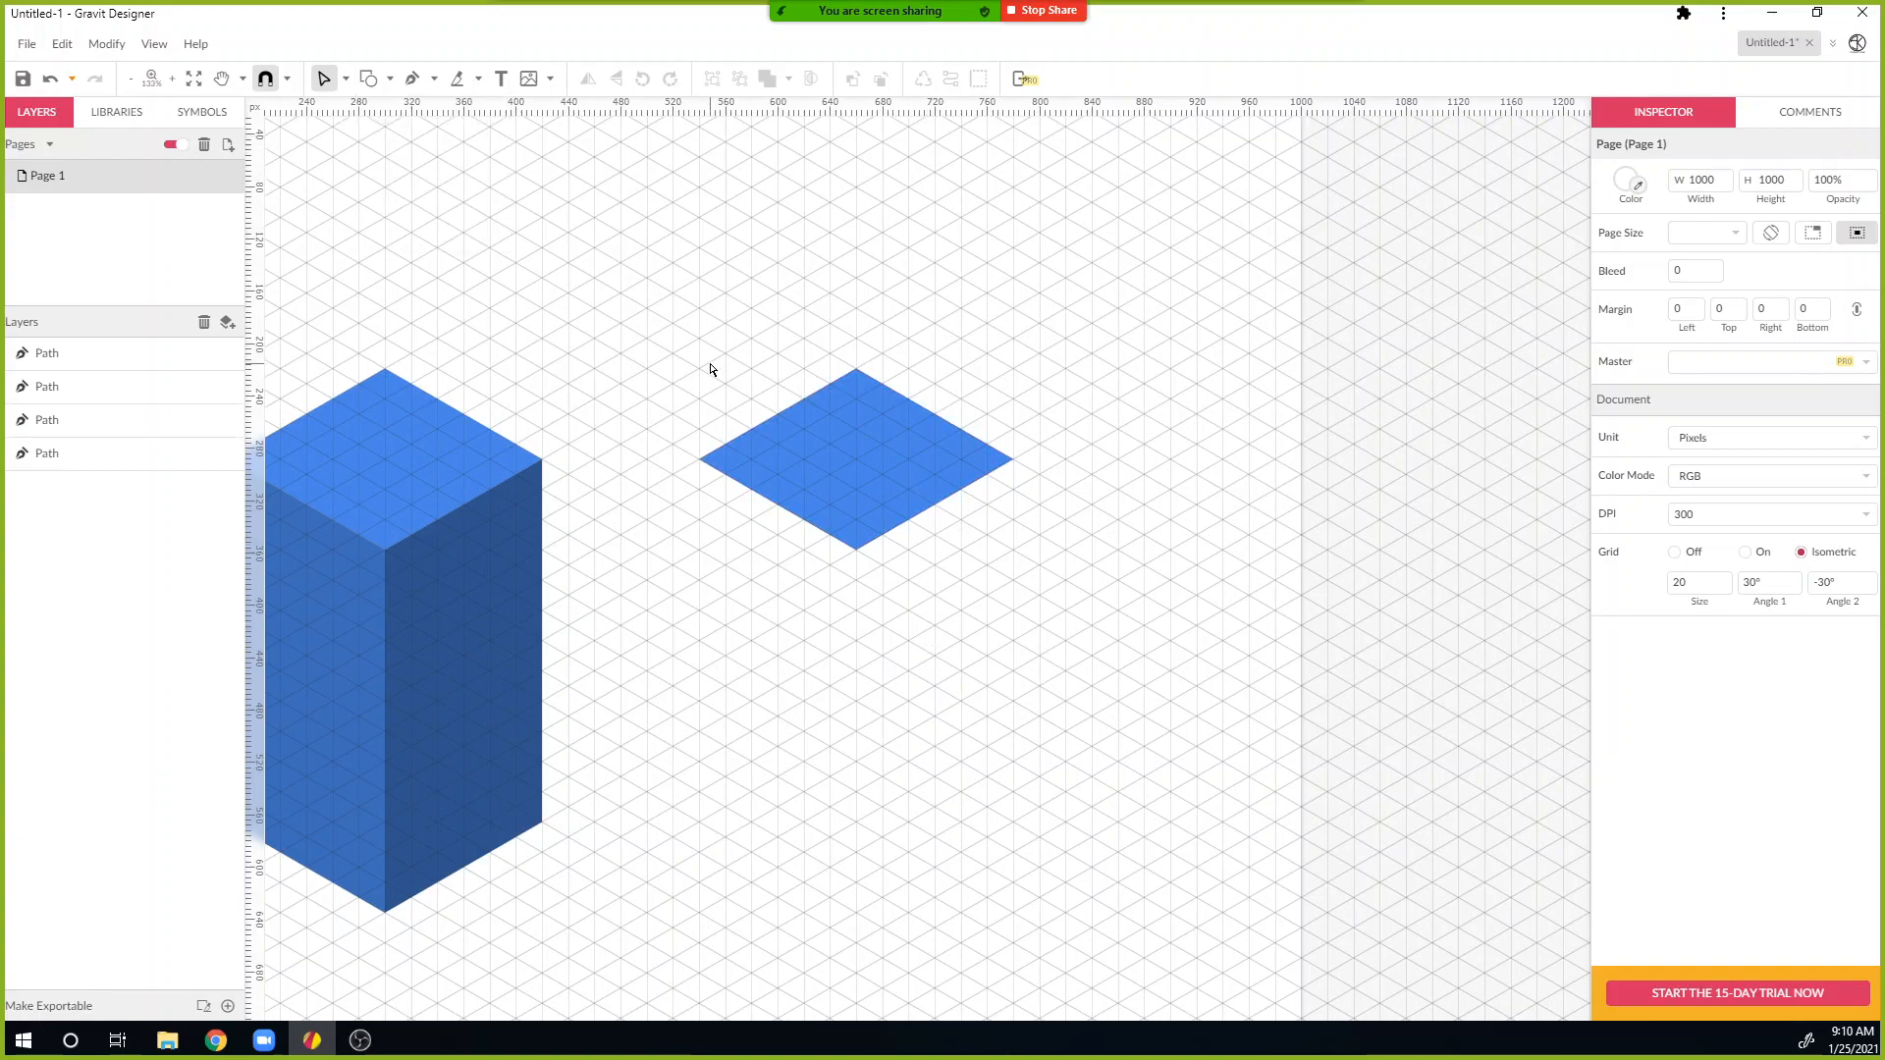
pyautogui.moveTo(677, 336); pyautogui.dragTo(1107, 622)
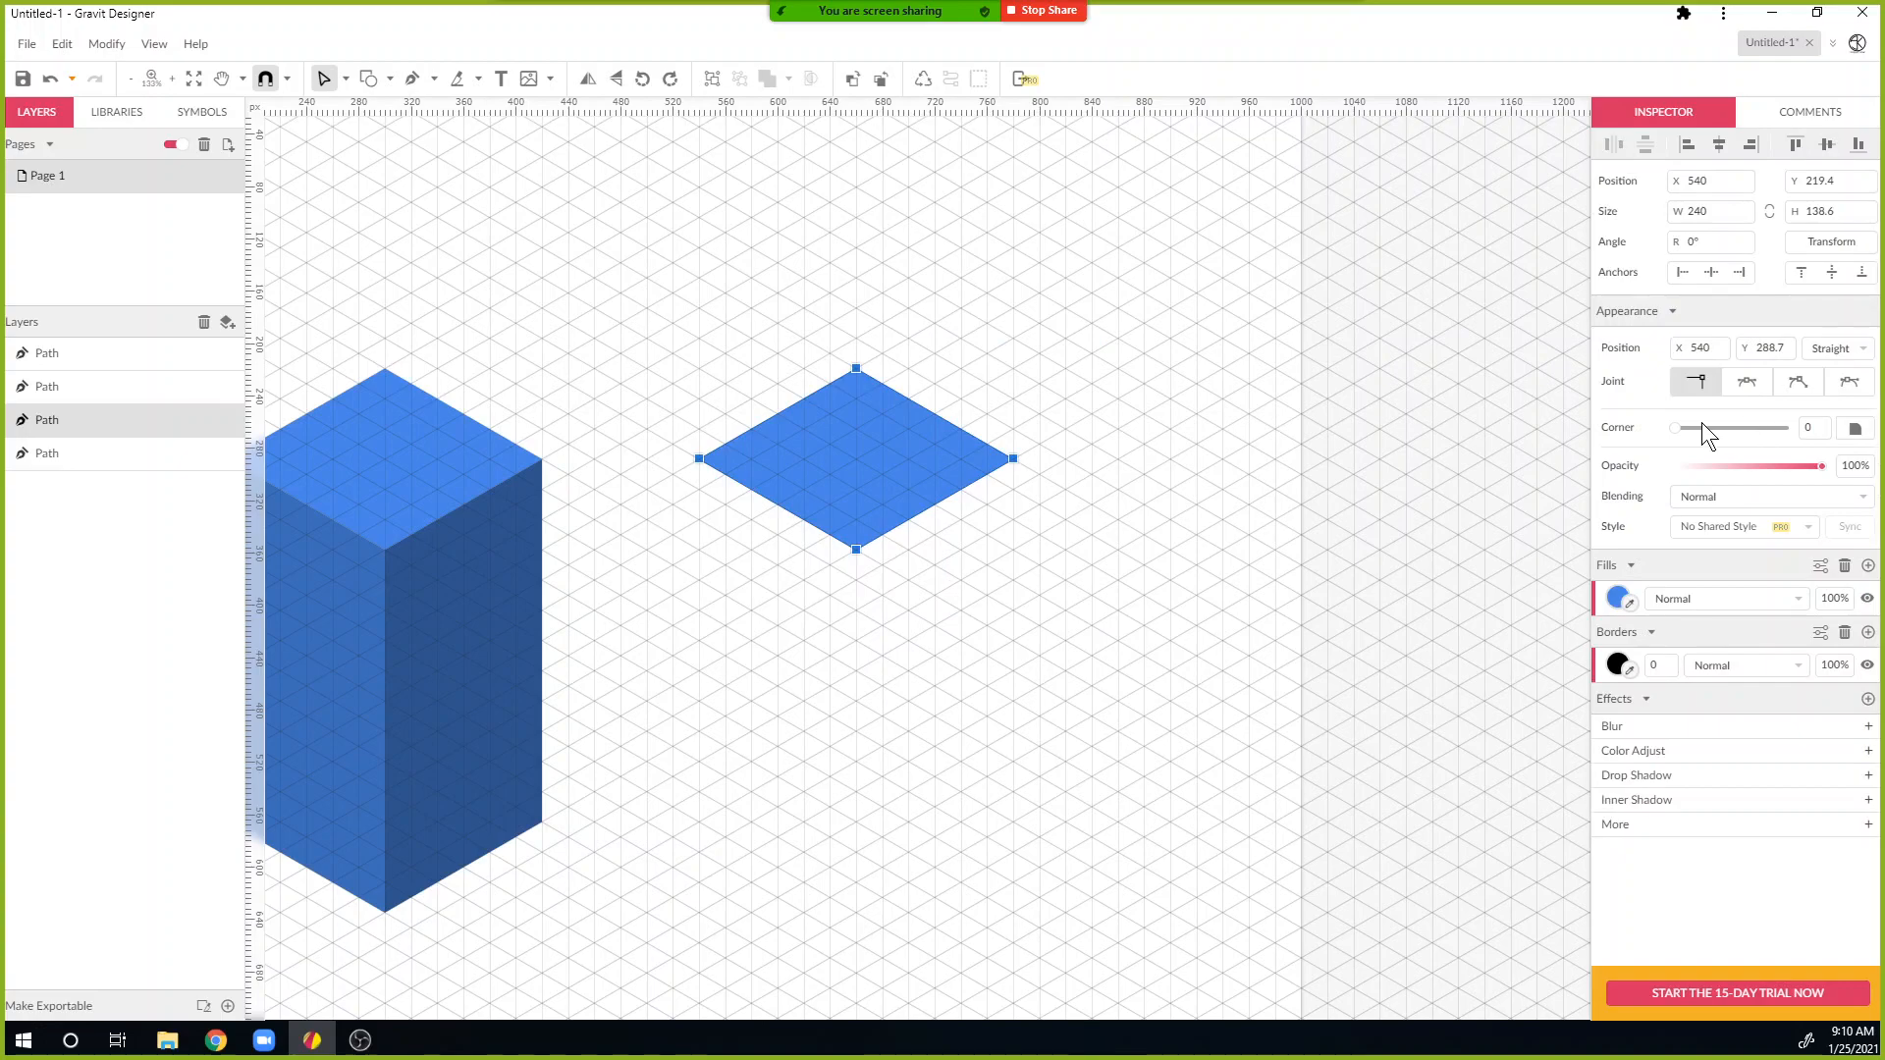
pyautogui.moveTo(1675, 429); pyautogui.dragTo(1752, 437)
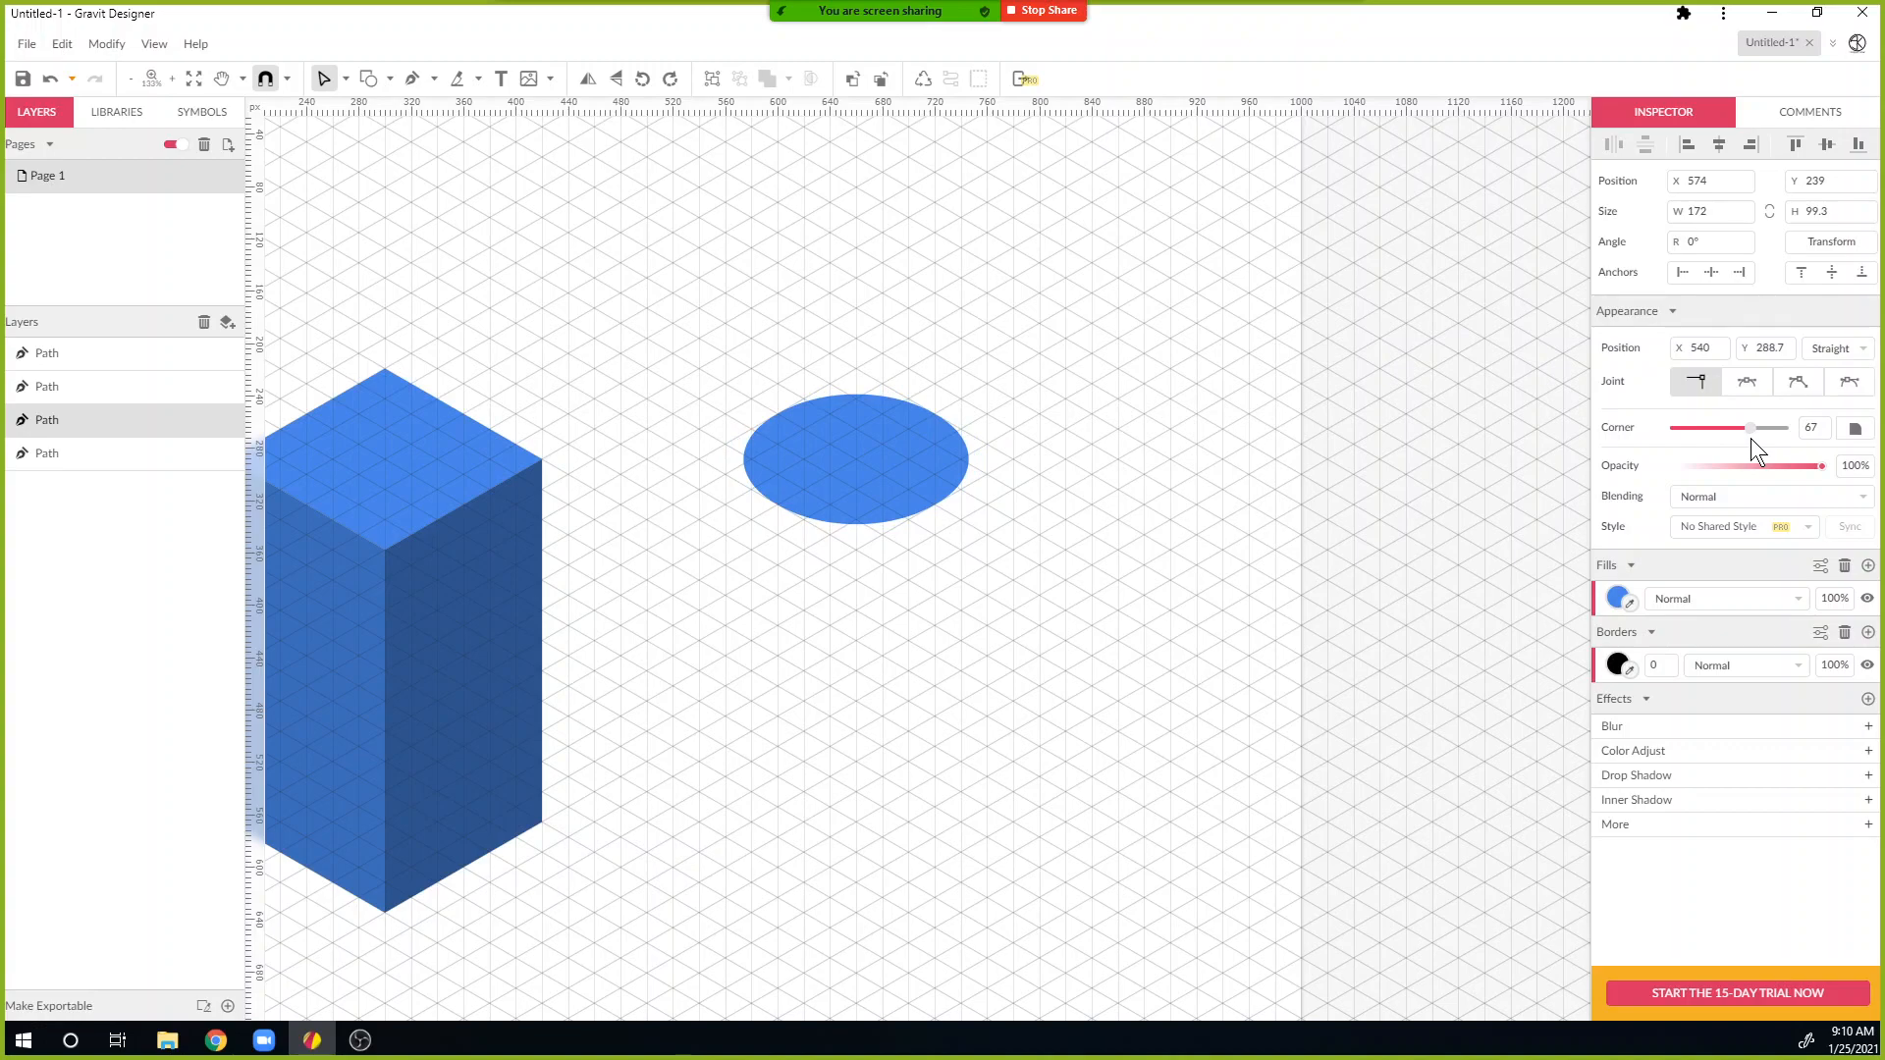
pyautogui.click(1176, 545)
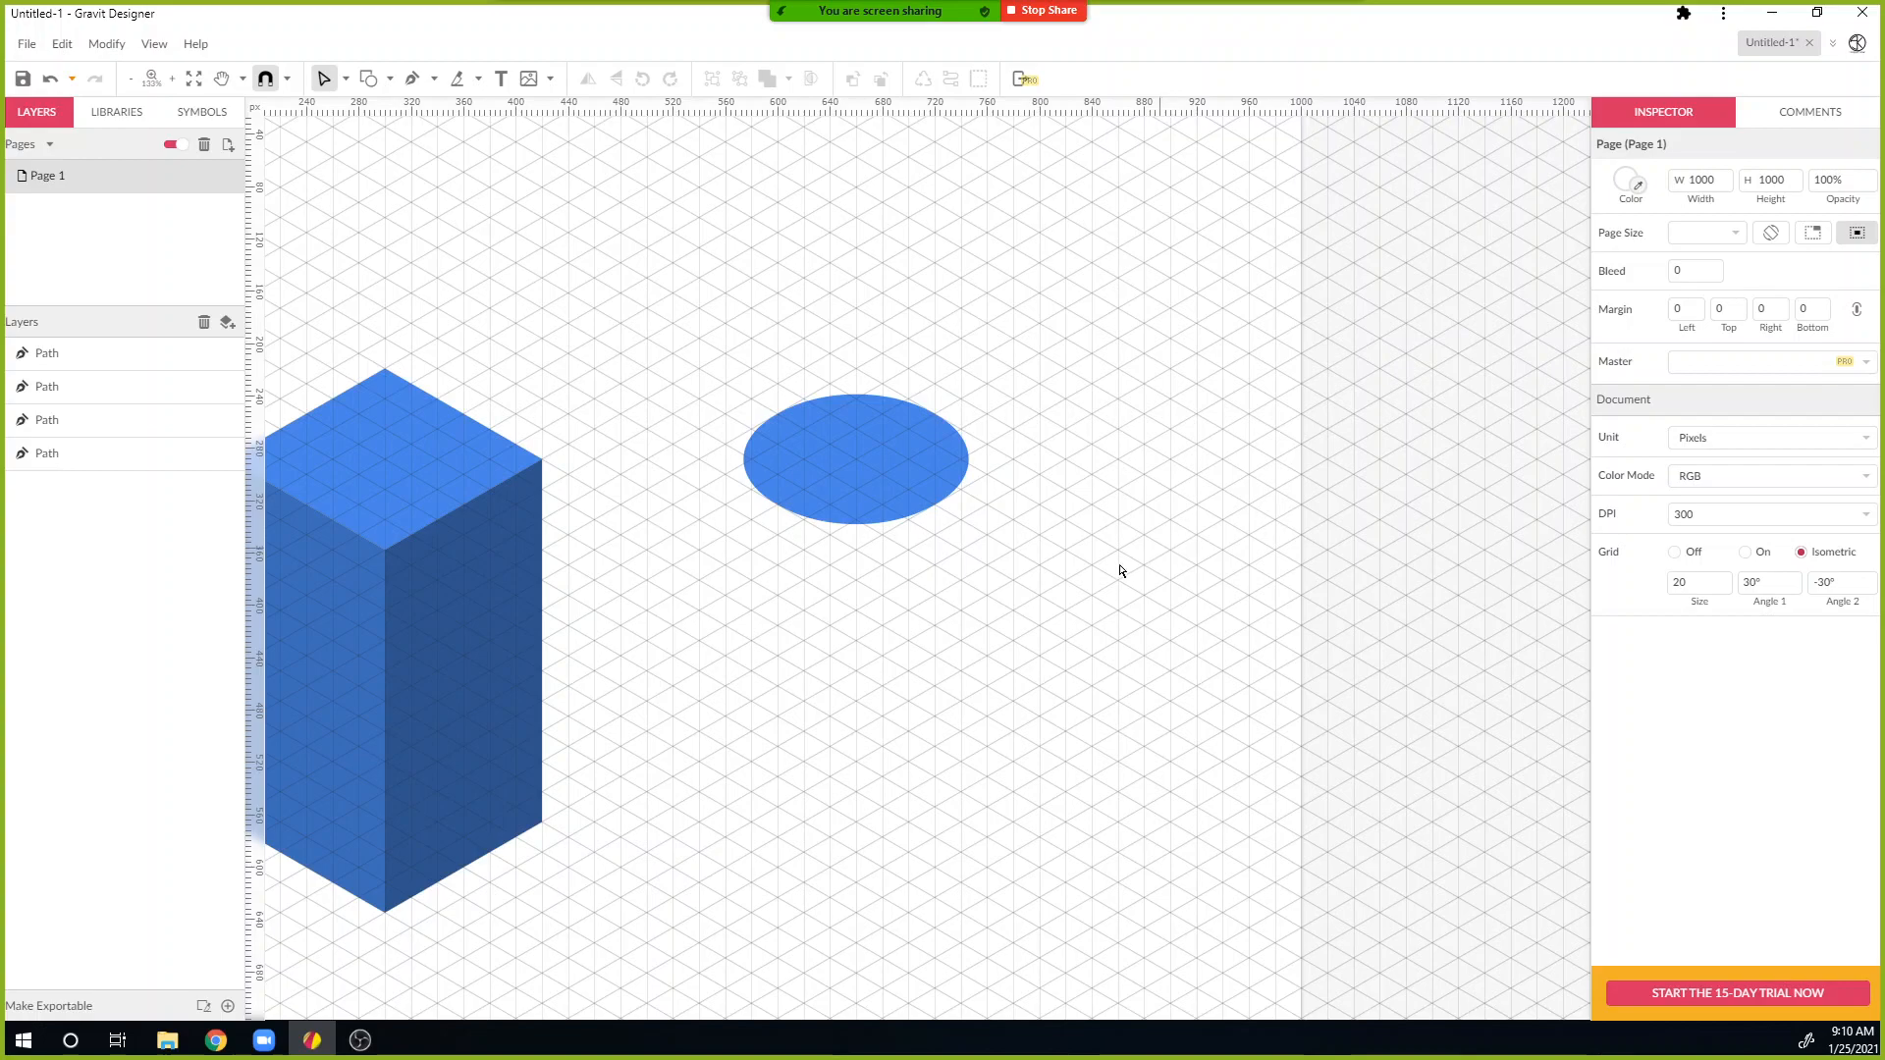
pyautogui.click(864, 488)
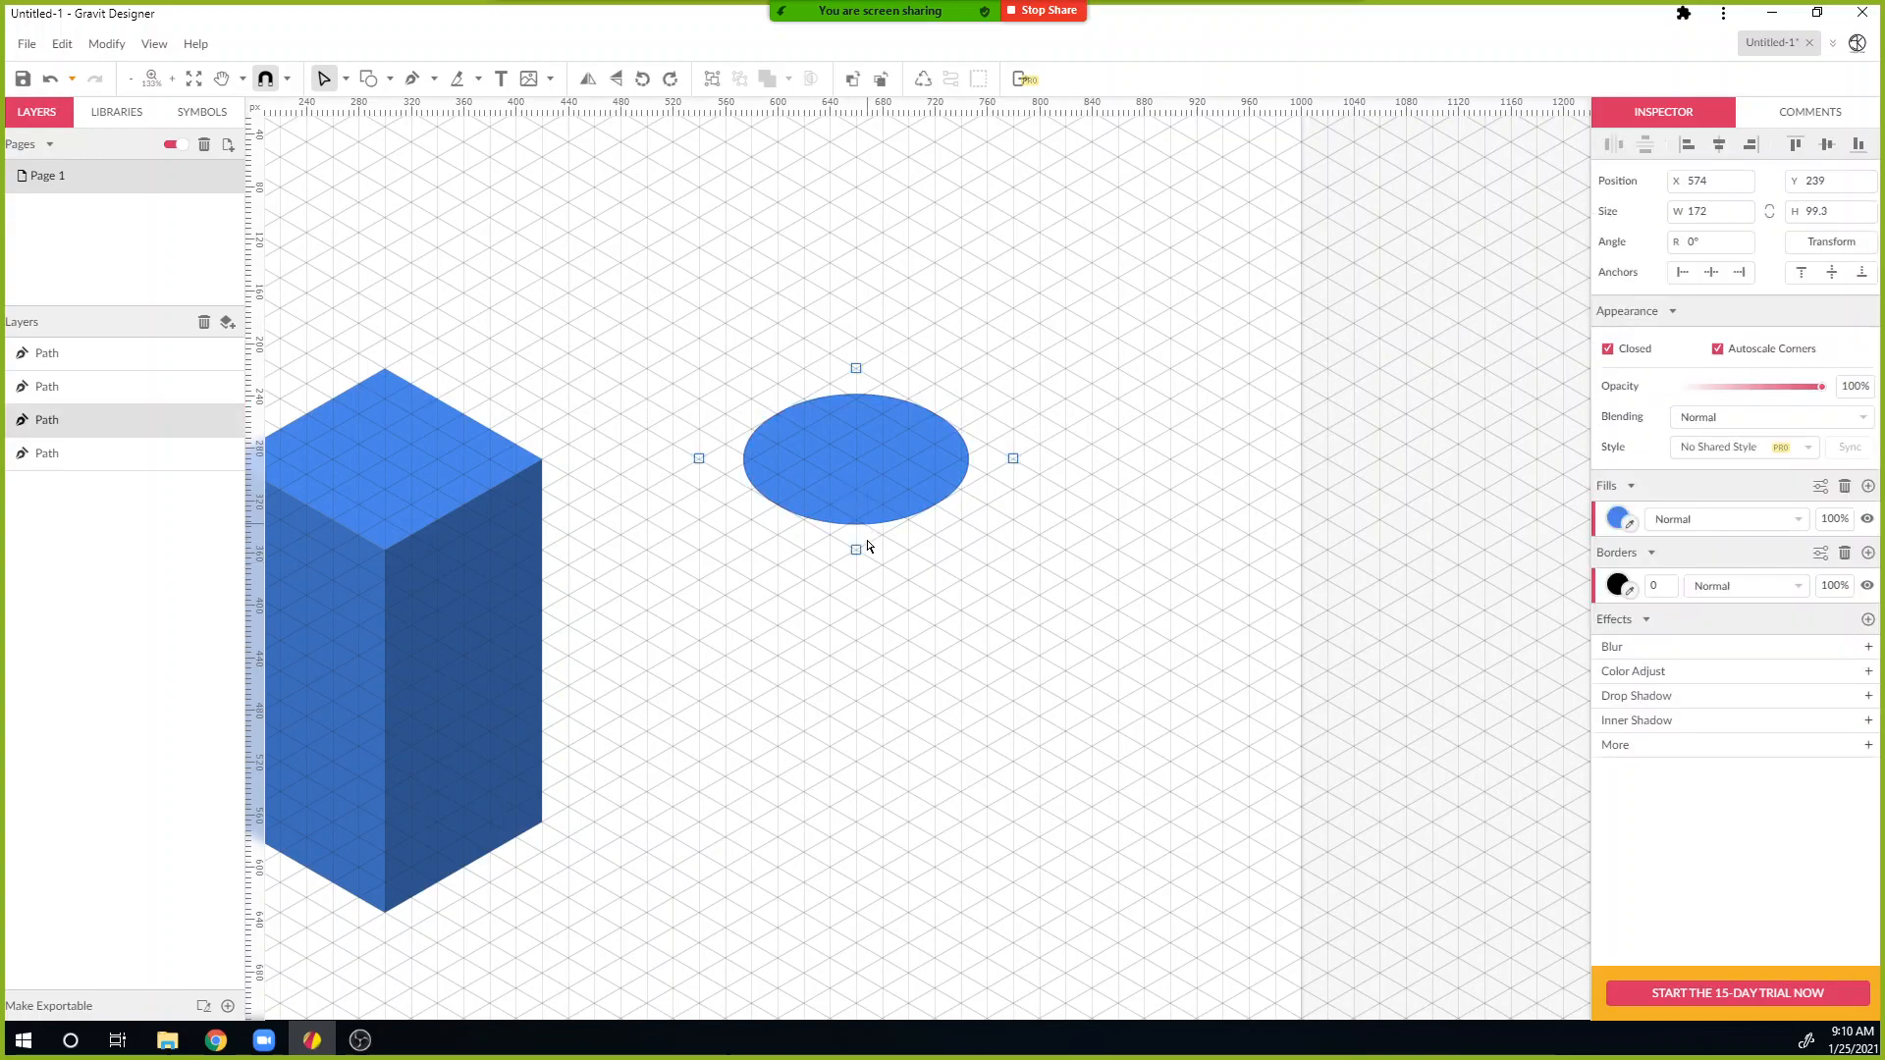
pyautogui.click(1073, 783)
# Step: Copy the ellipse straight down to Y 512.7 and connect the two ellipses with a 172 by 277.1 px rectangle
pyautogui.click(862, 473)
pyautogui.moveTo(862, 473); pyautogui.dragTo(869, 841)
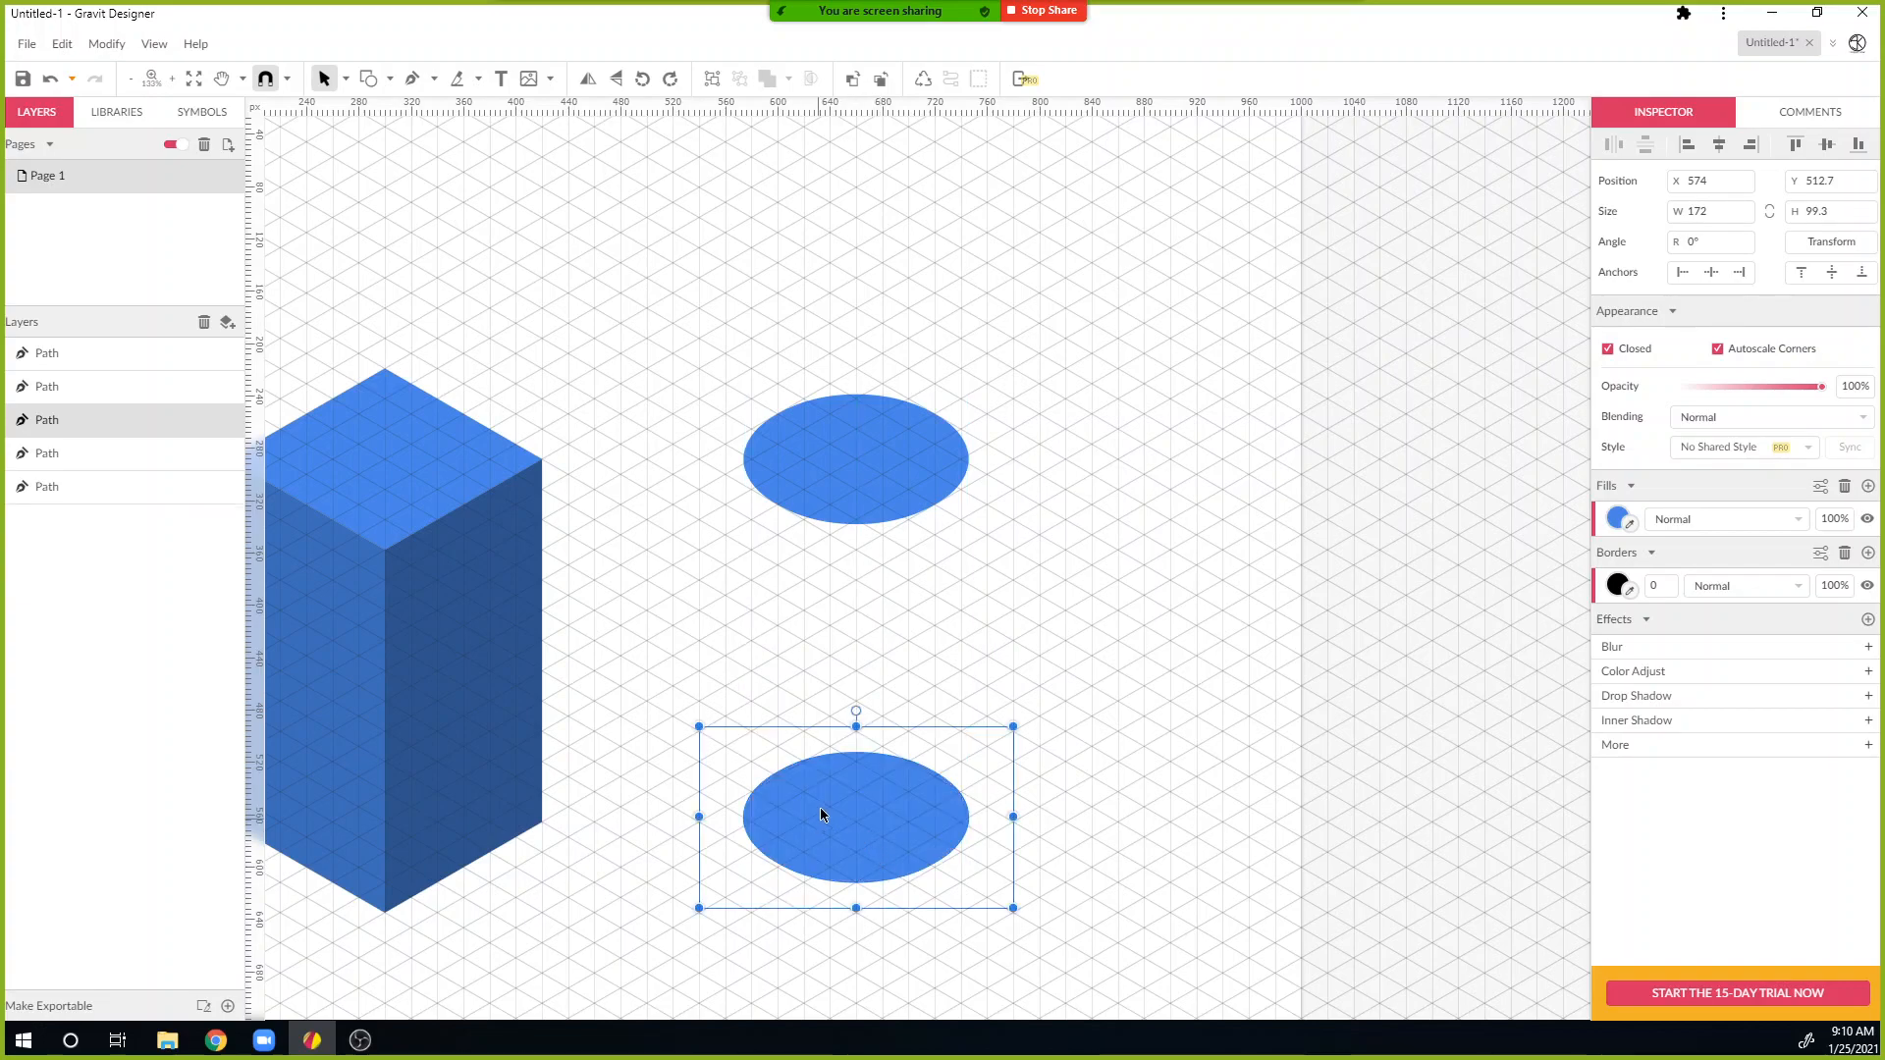
pyautogui.click(389, 79)
pyautogui.click(432, 134)
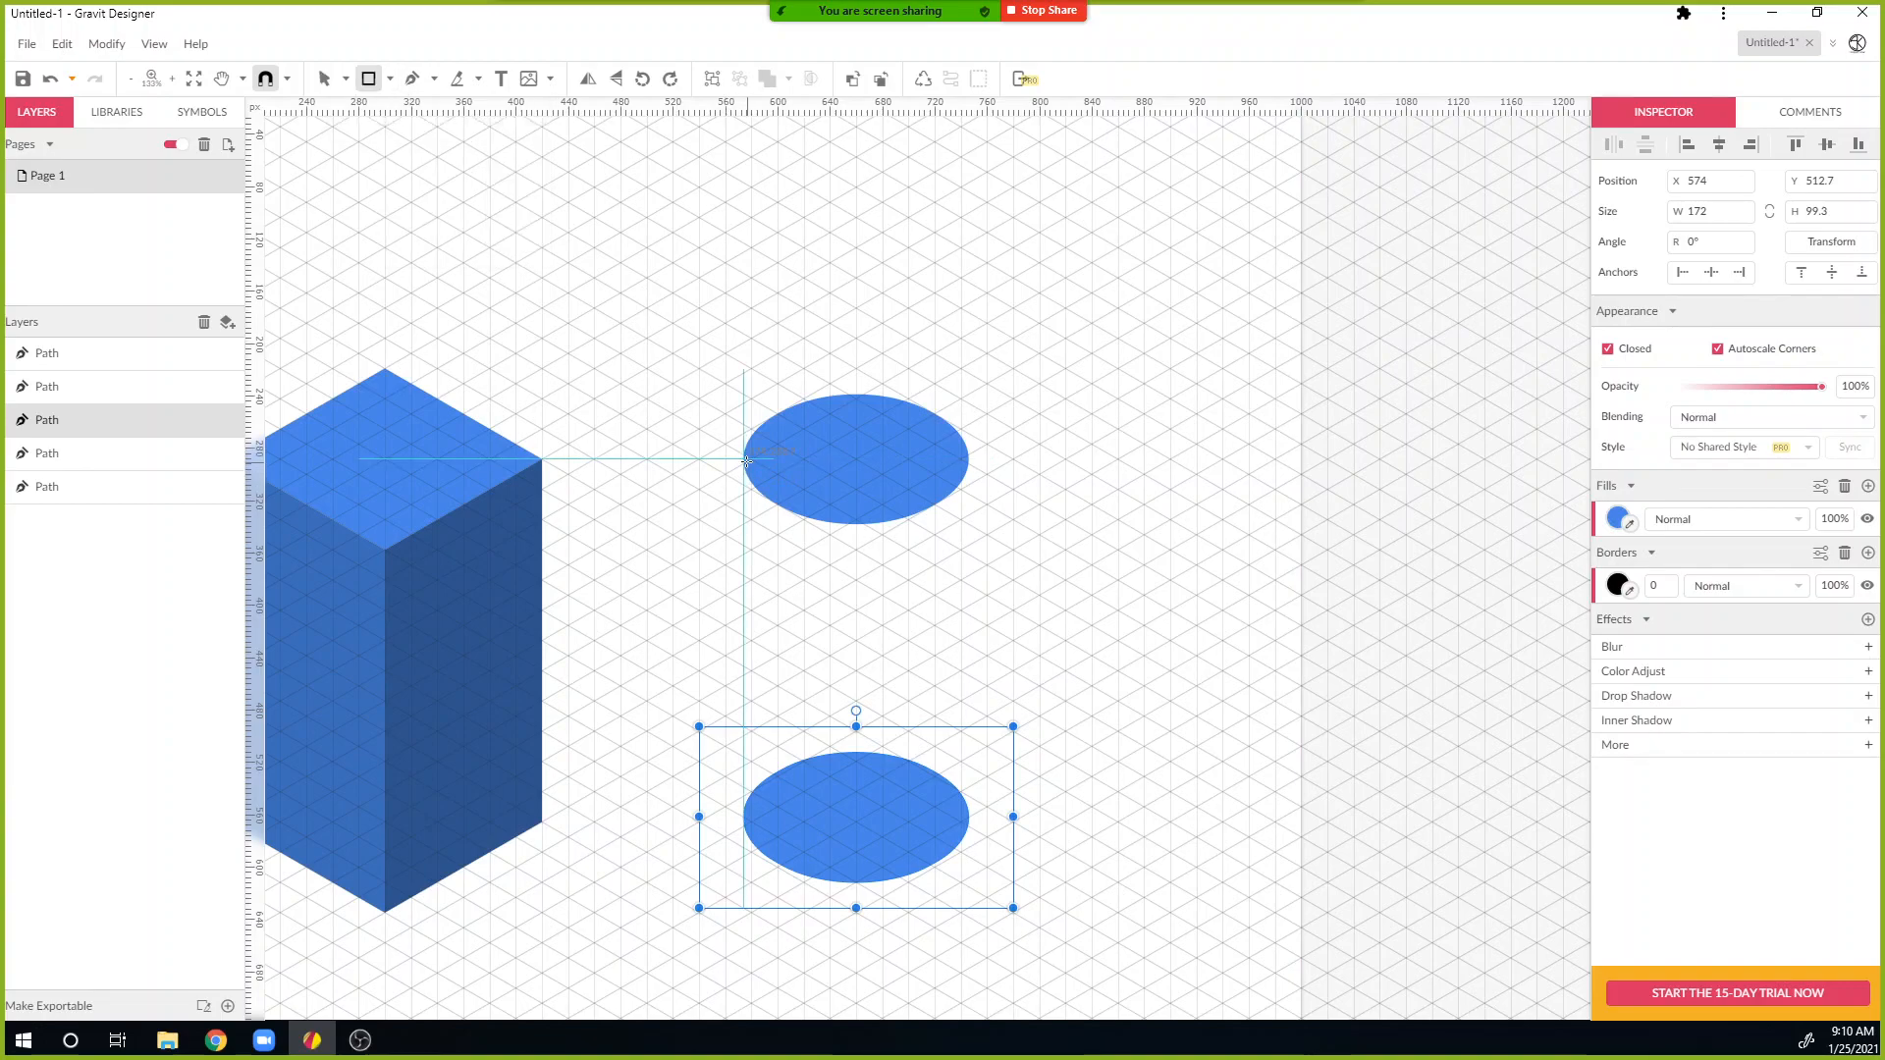
pyautogui.moveTo(760, 501); pyautogui.dragTo(967, 822)
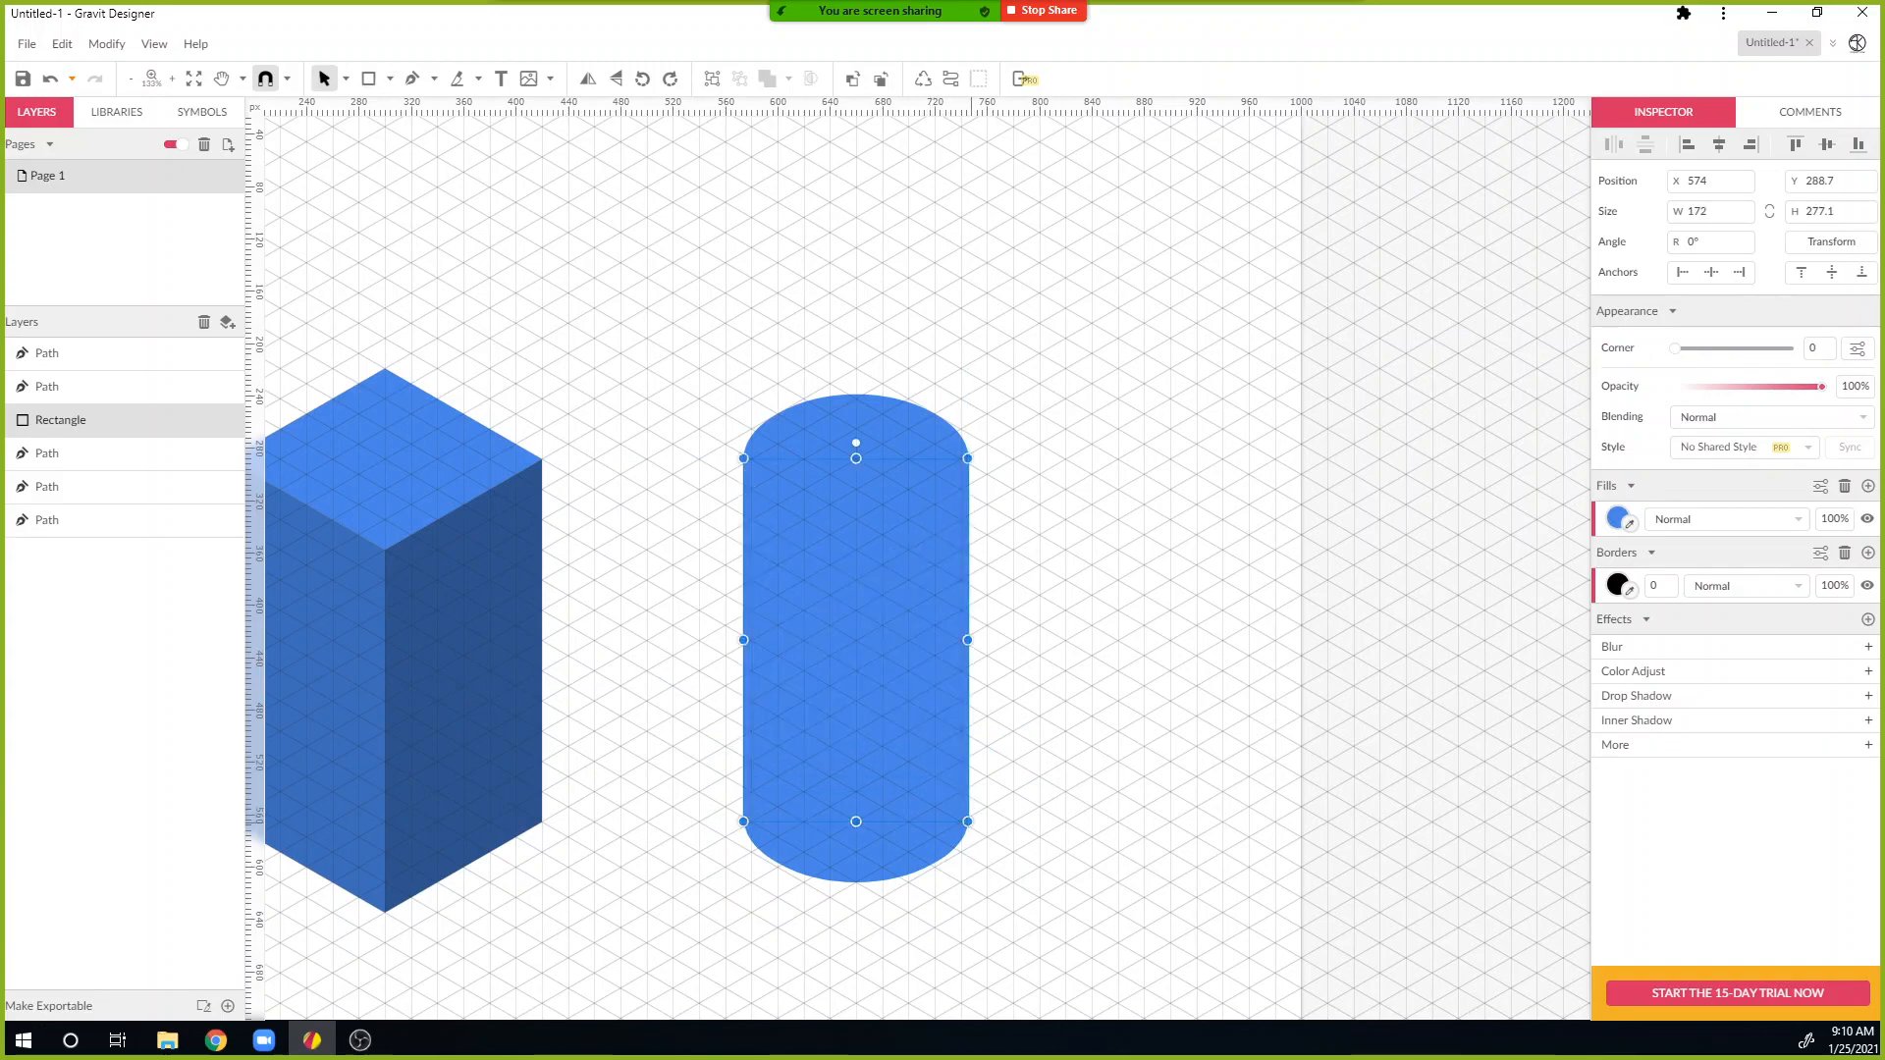
# Step: Unite the rectangle and lower ellipse into a single path, and bring the upper ellipse to the front
pyautogui.click(959, 867)
pyautogui.moveTo(996, 908); pyautogui.dragTo(760, 693)
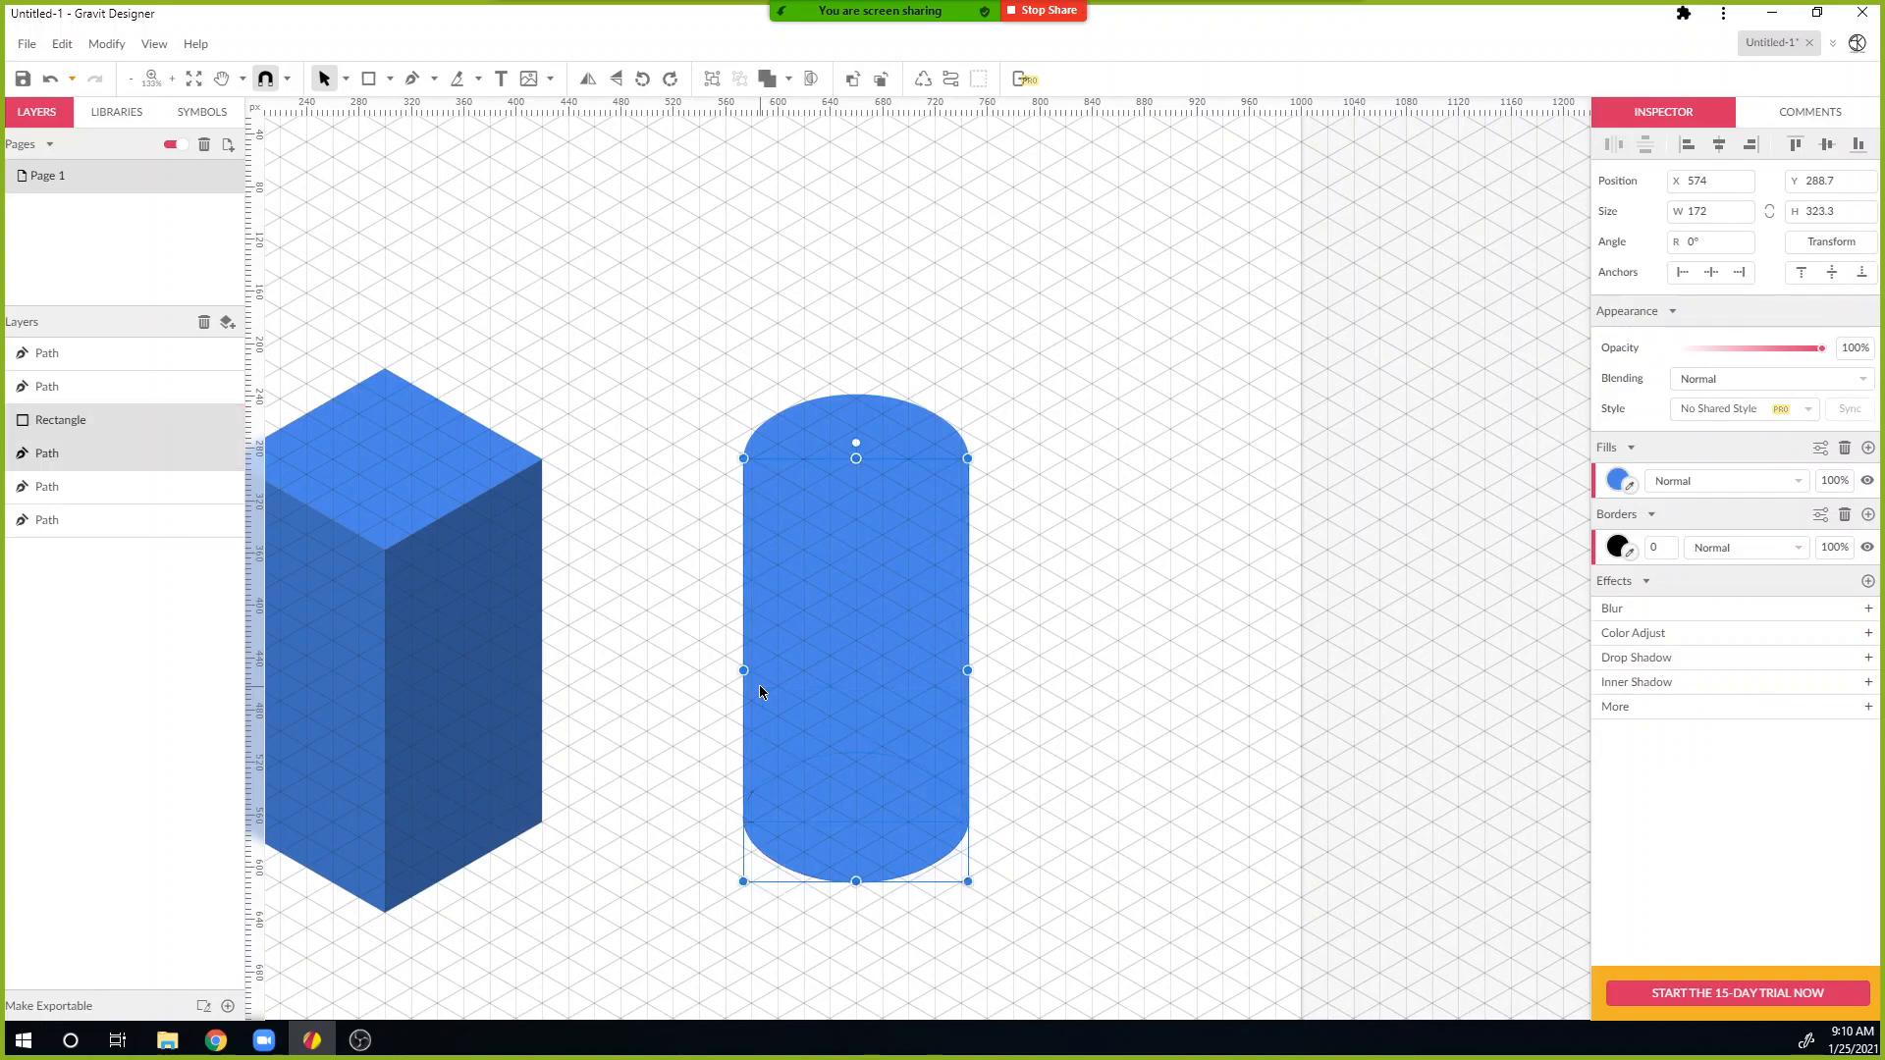
pyautogui.moveTo(780, 88)
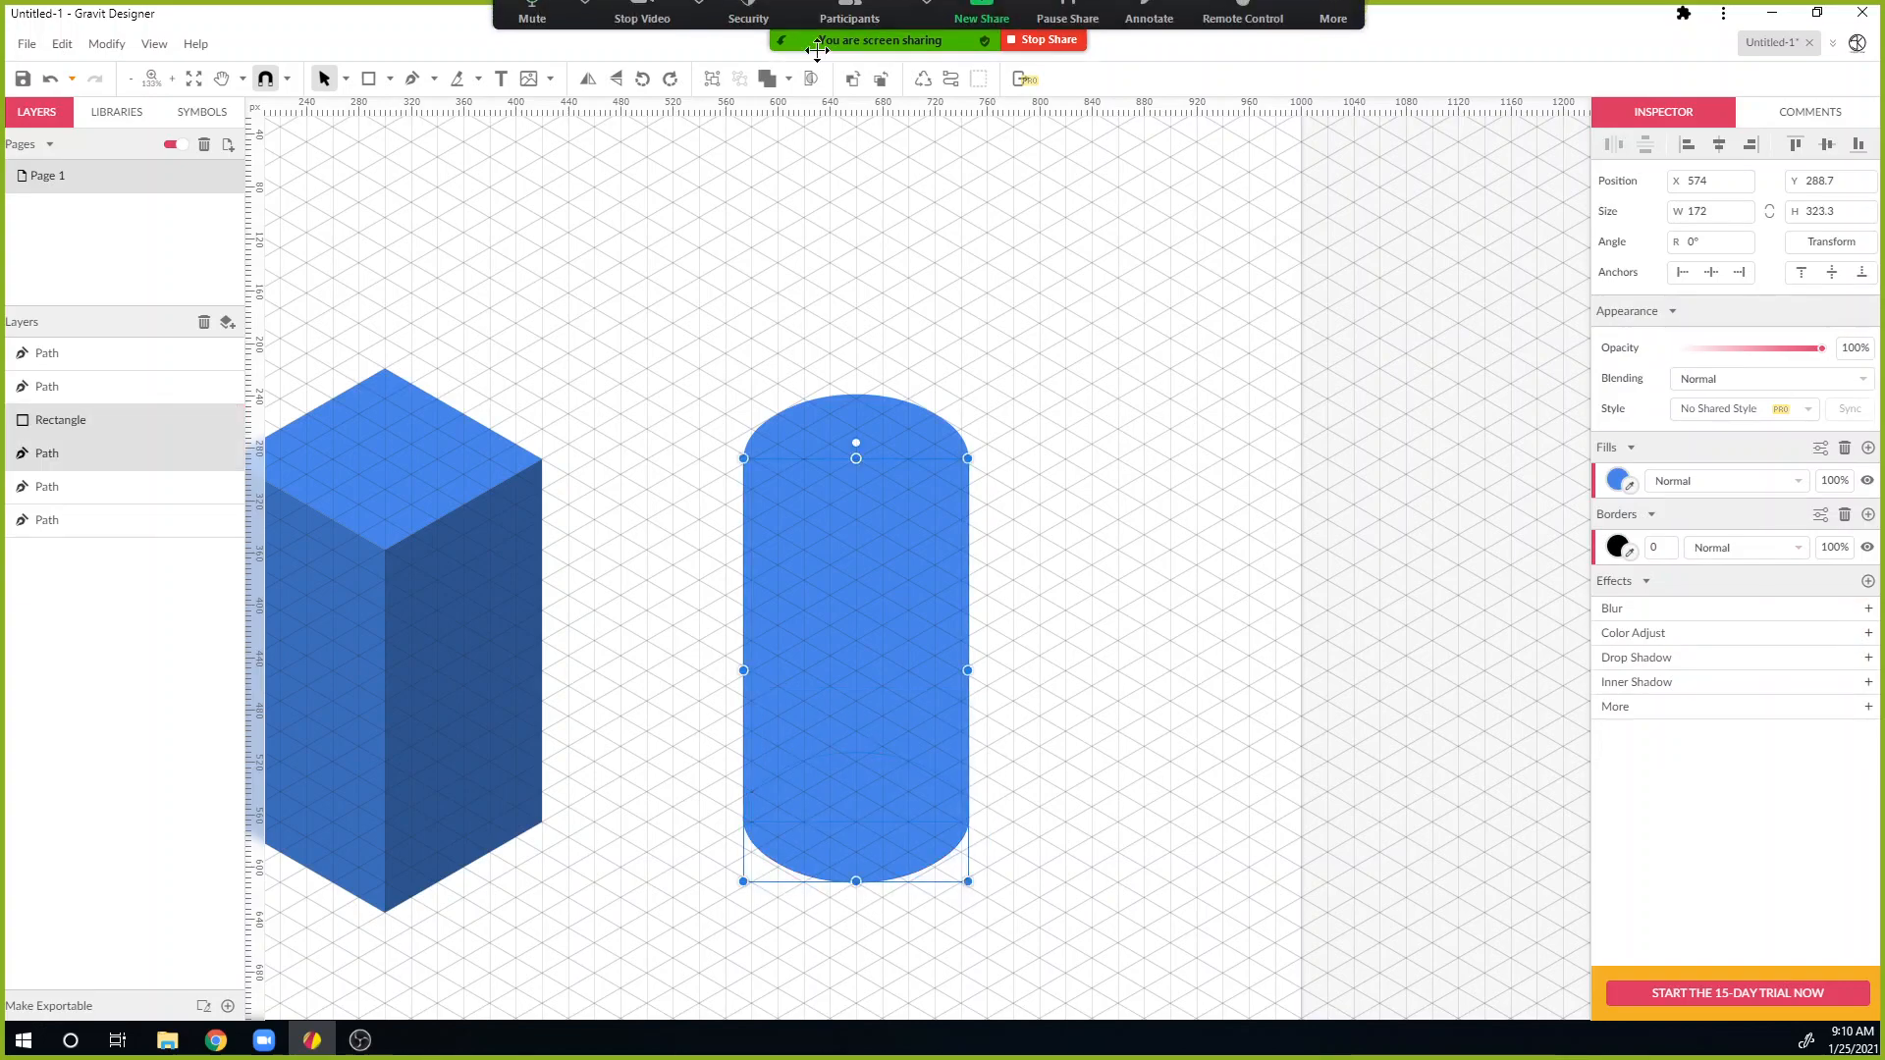
pyautogui.click(770, 83)
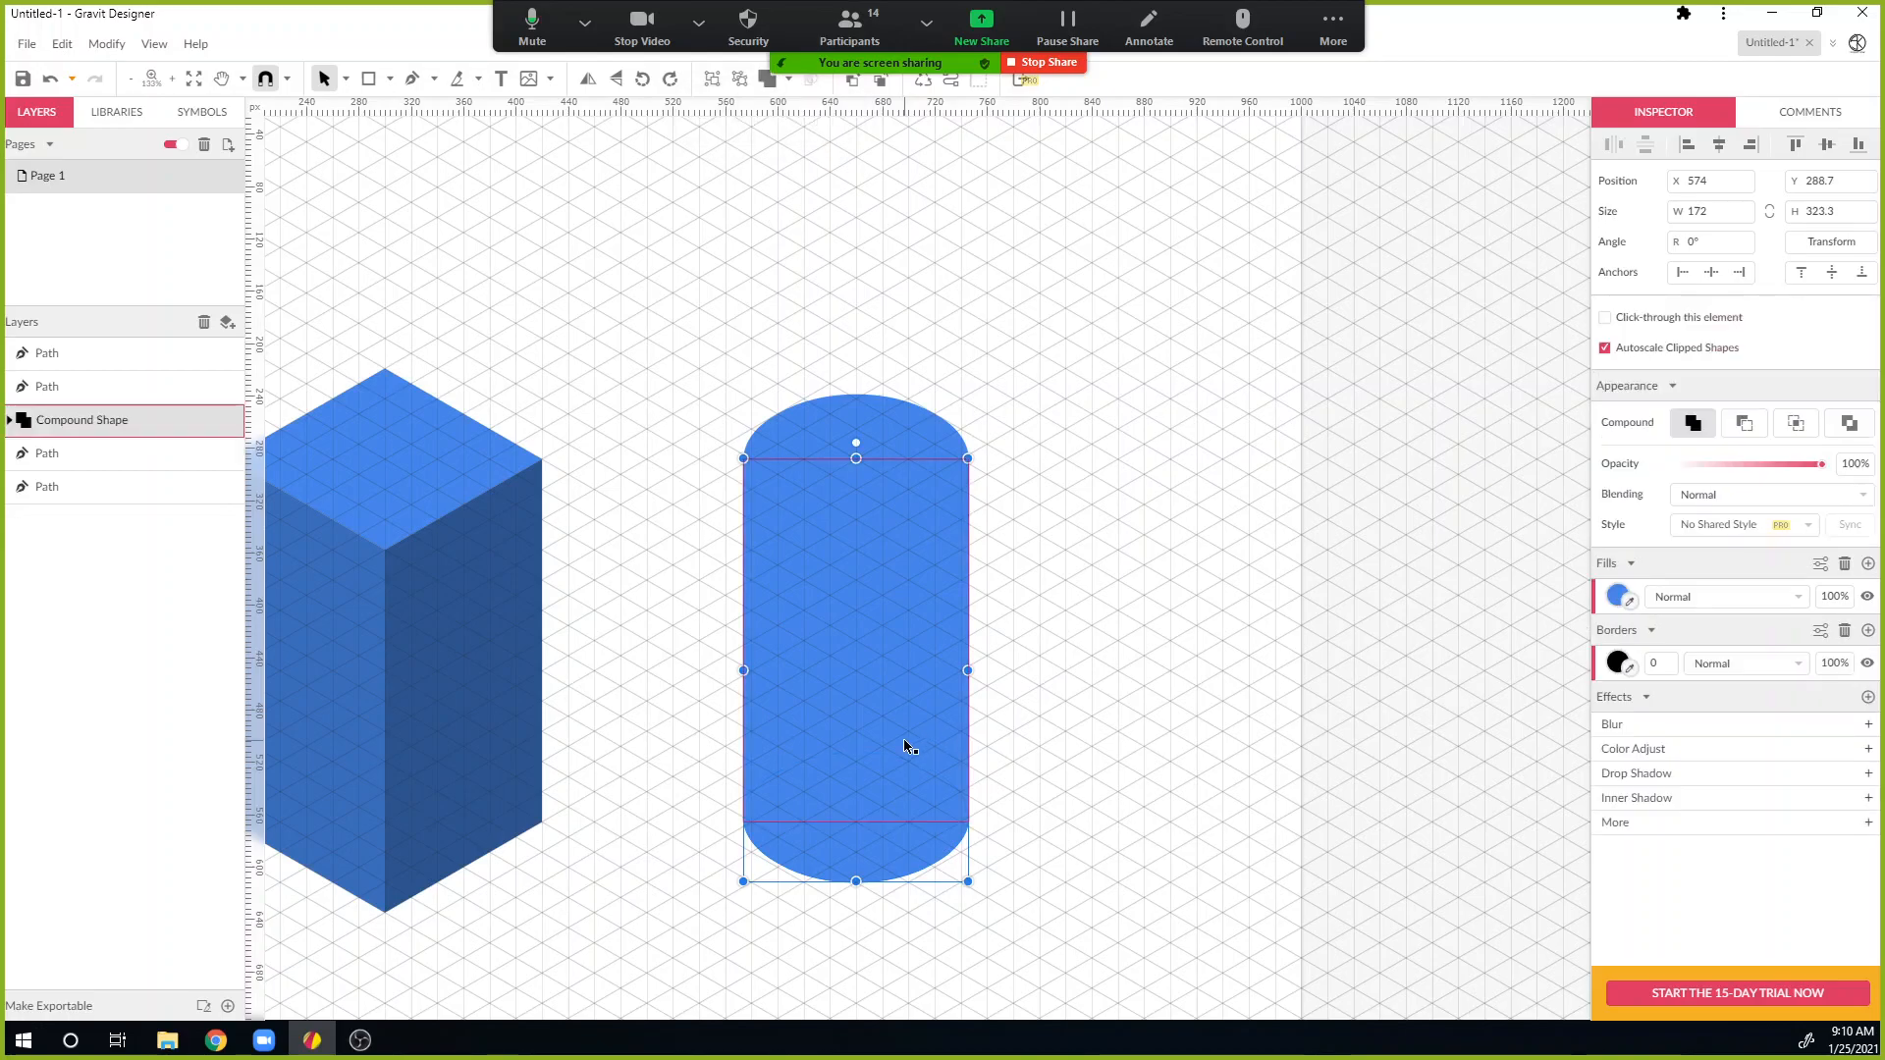
pyautogui.rightClick(904, 749)
pyautogui.click(1061, 720)
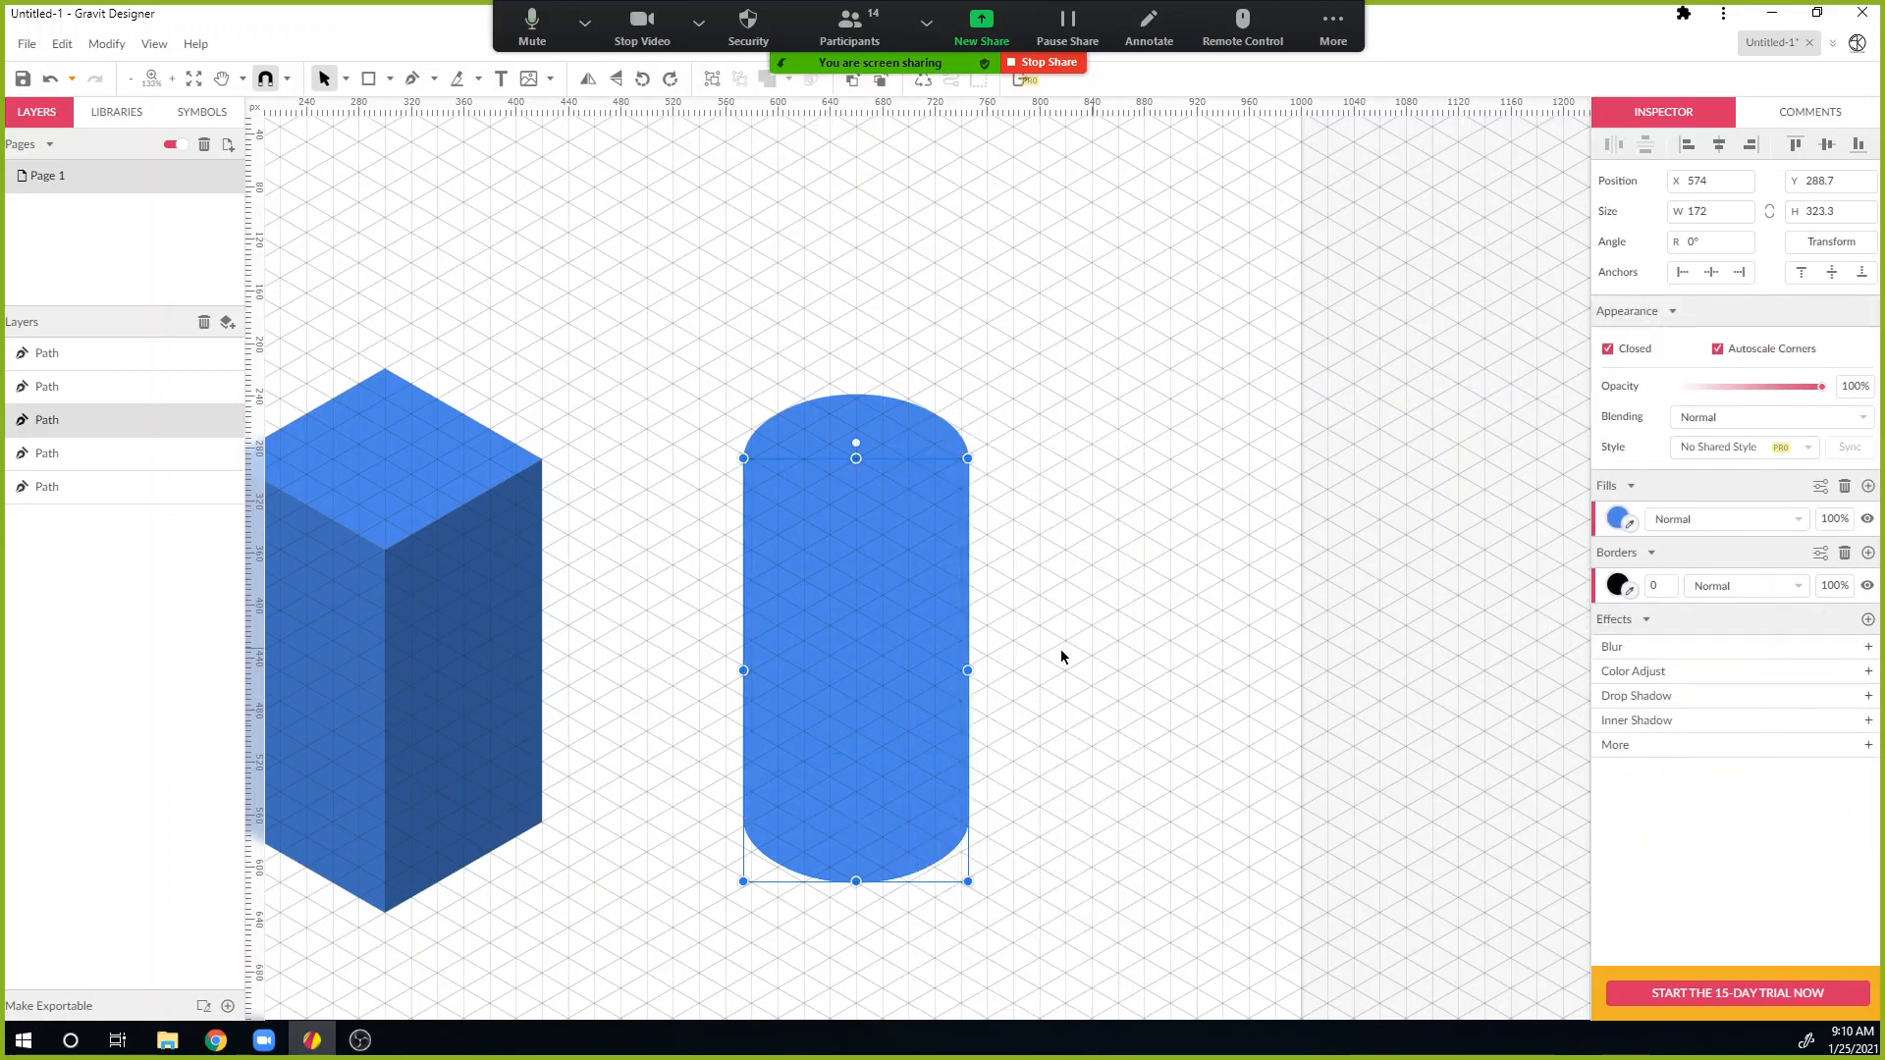
pyautogui.click(962, 439)
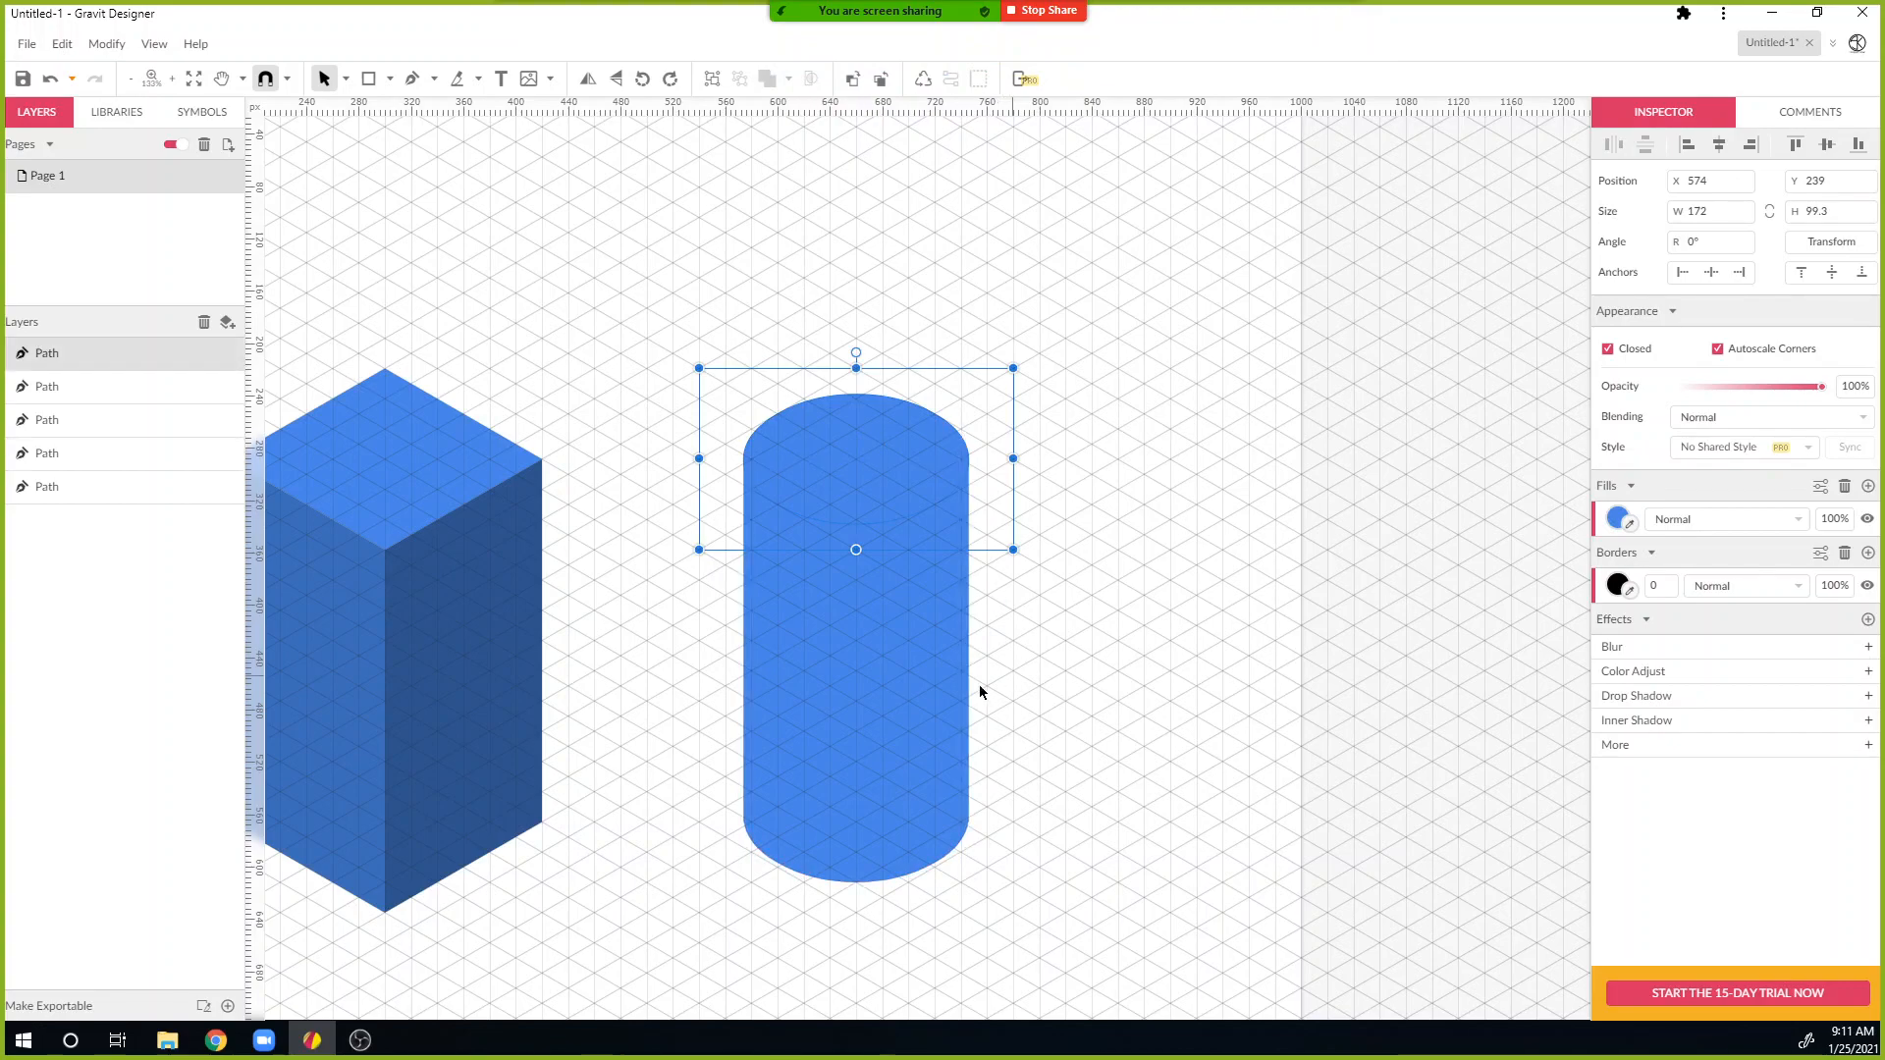
# Step: Give the cylinder body a linear gradient fill whose end color is sampled from the box's dark right side face (#2F538C)
pyautogui.click(890, 705)
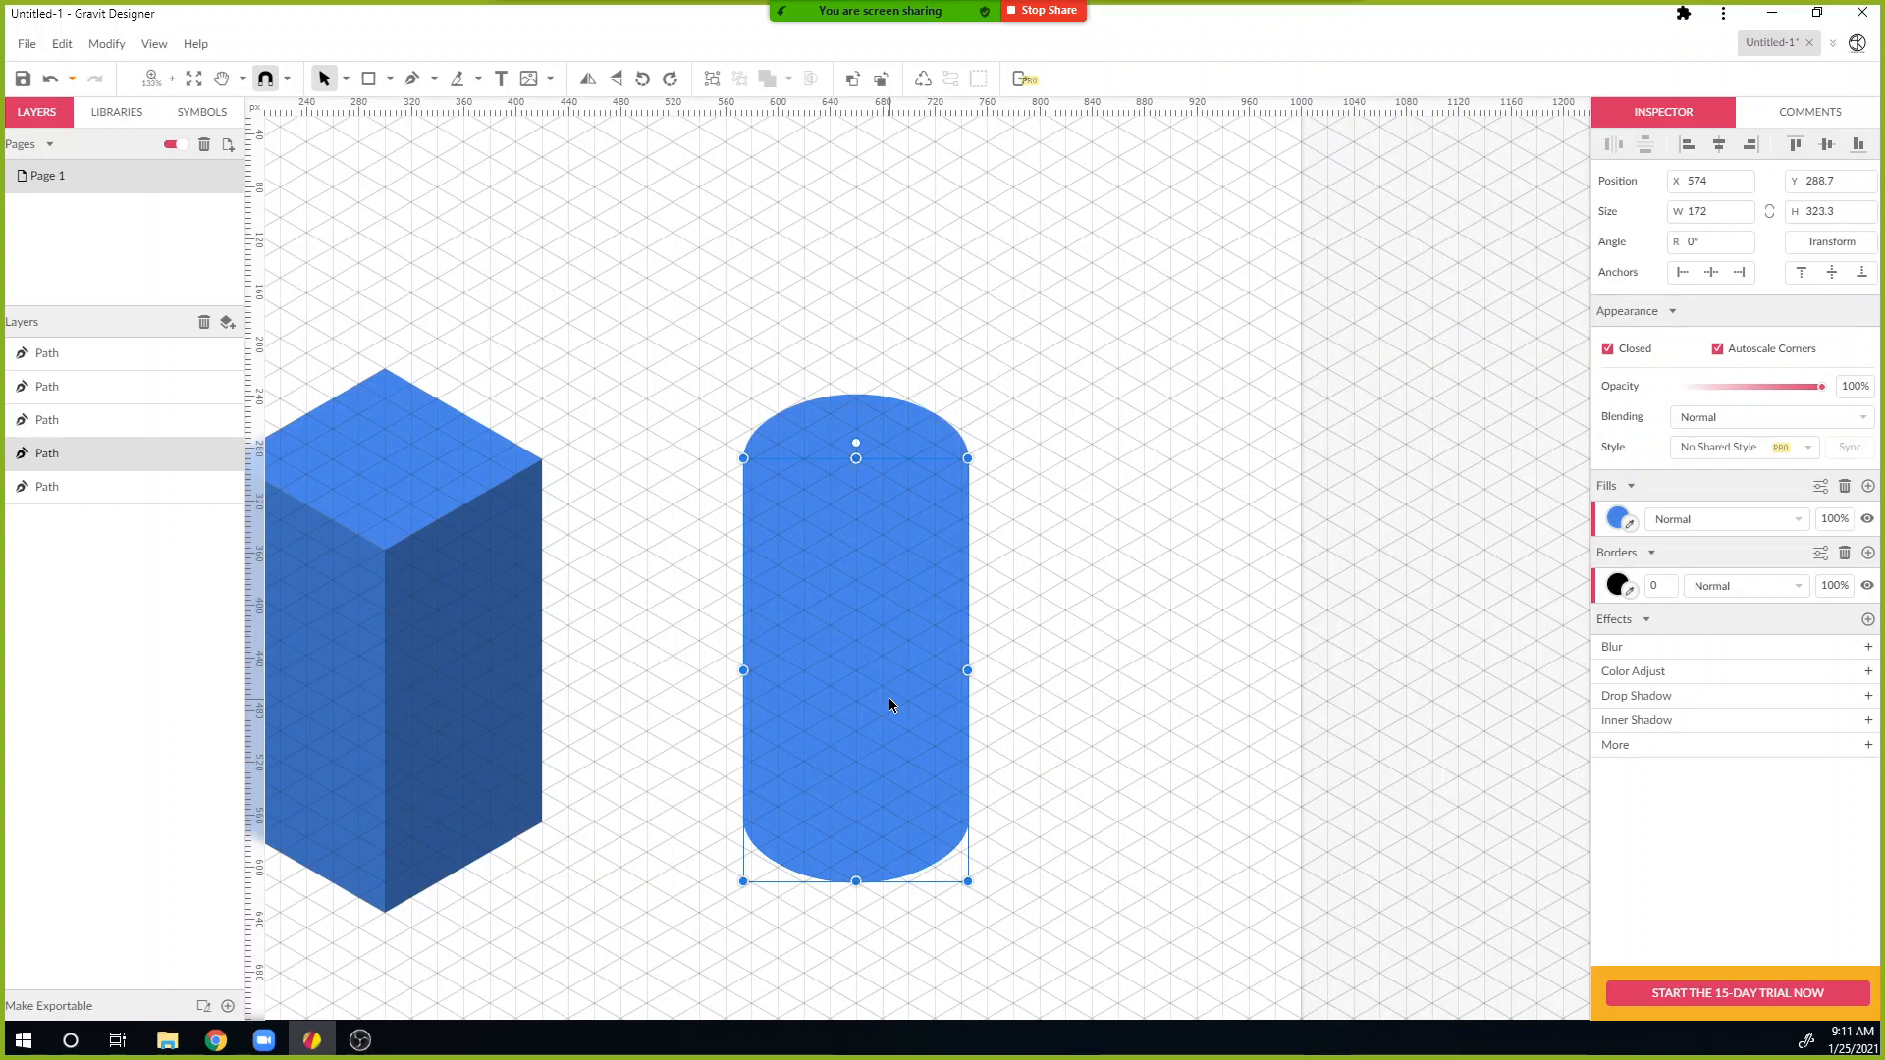
pyautogui.click(1616, 517)
pyautogui.click(1693, 552)
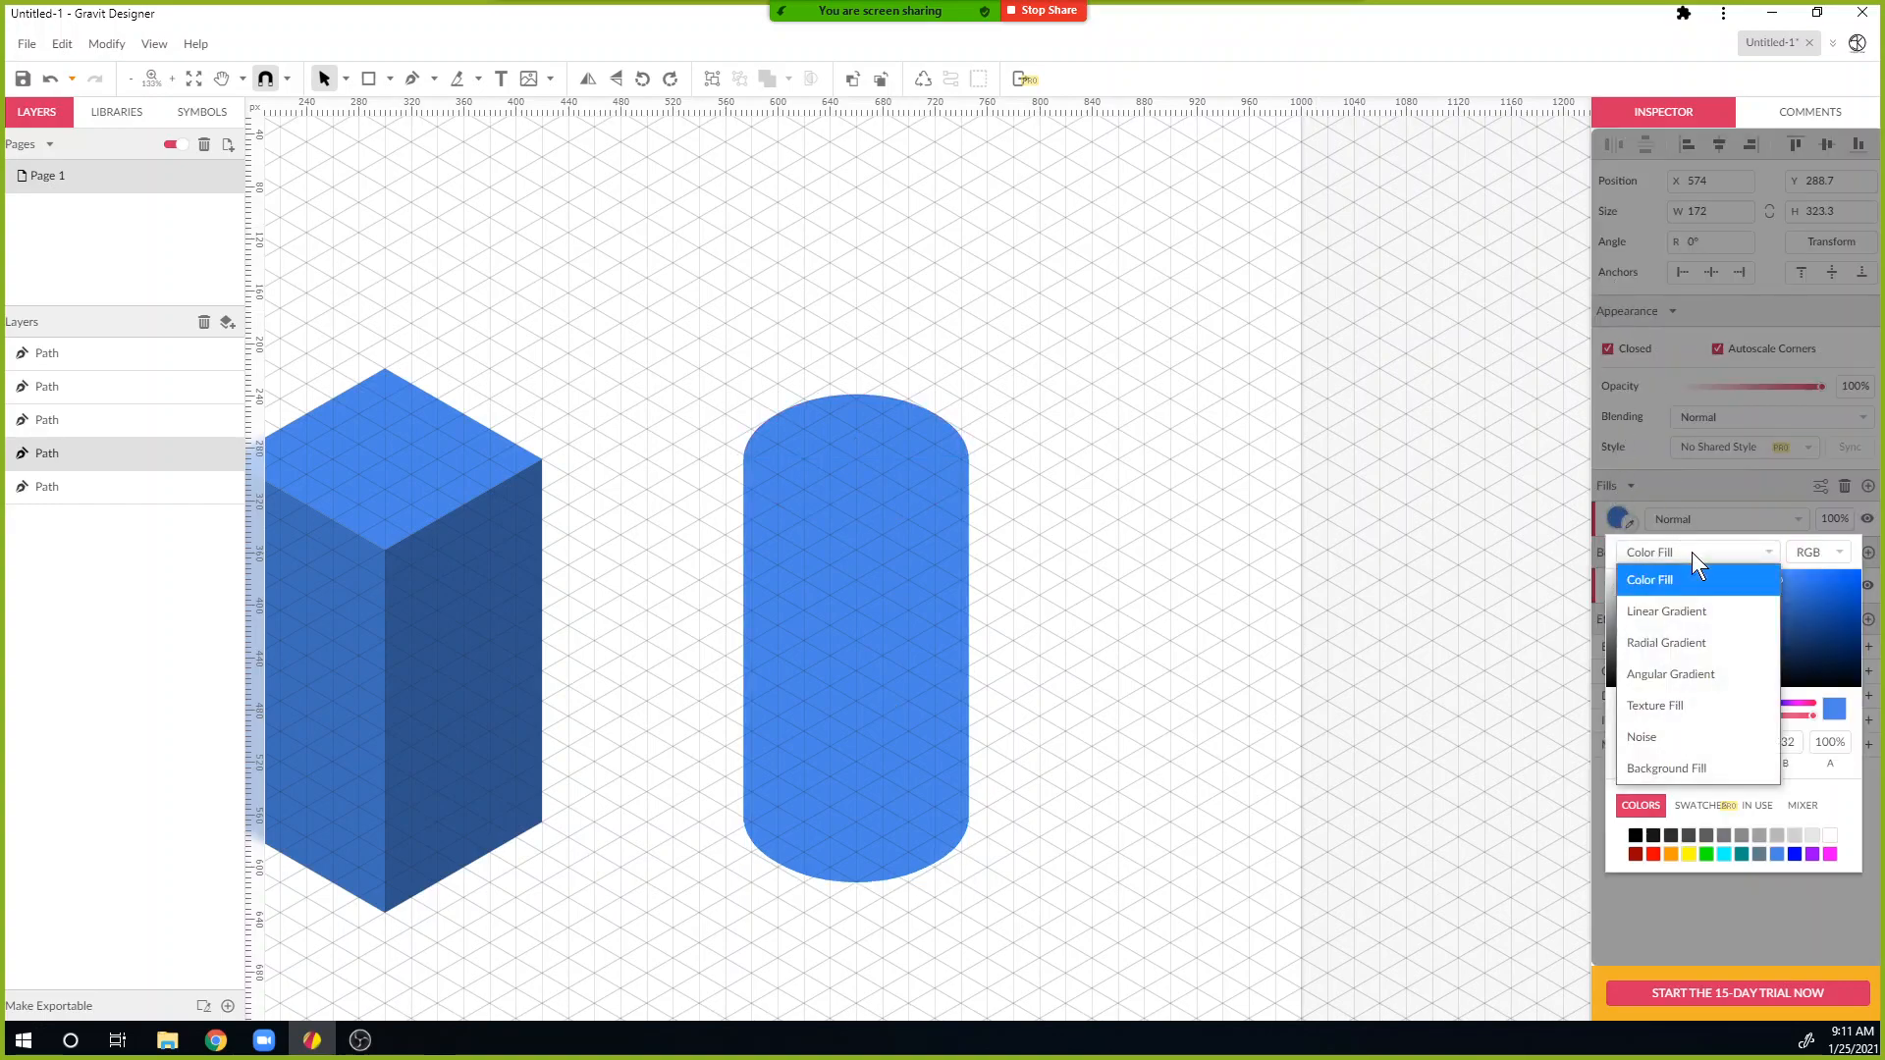
pyautogui.click(1693, 611)
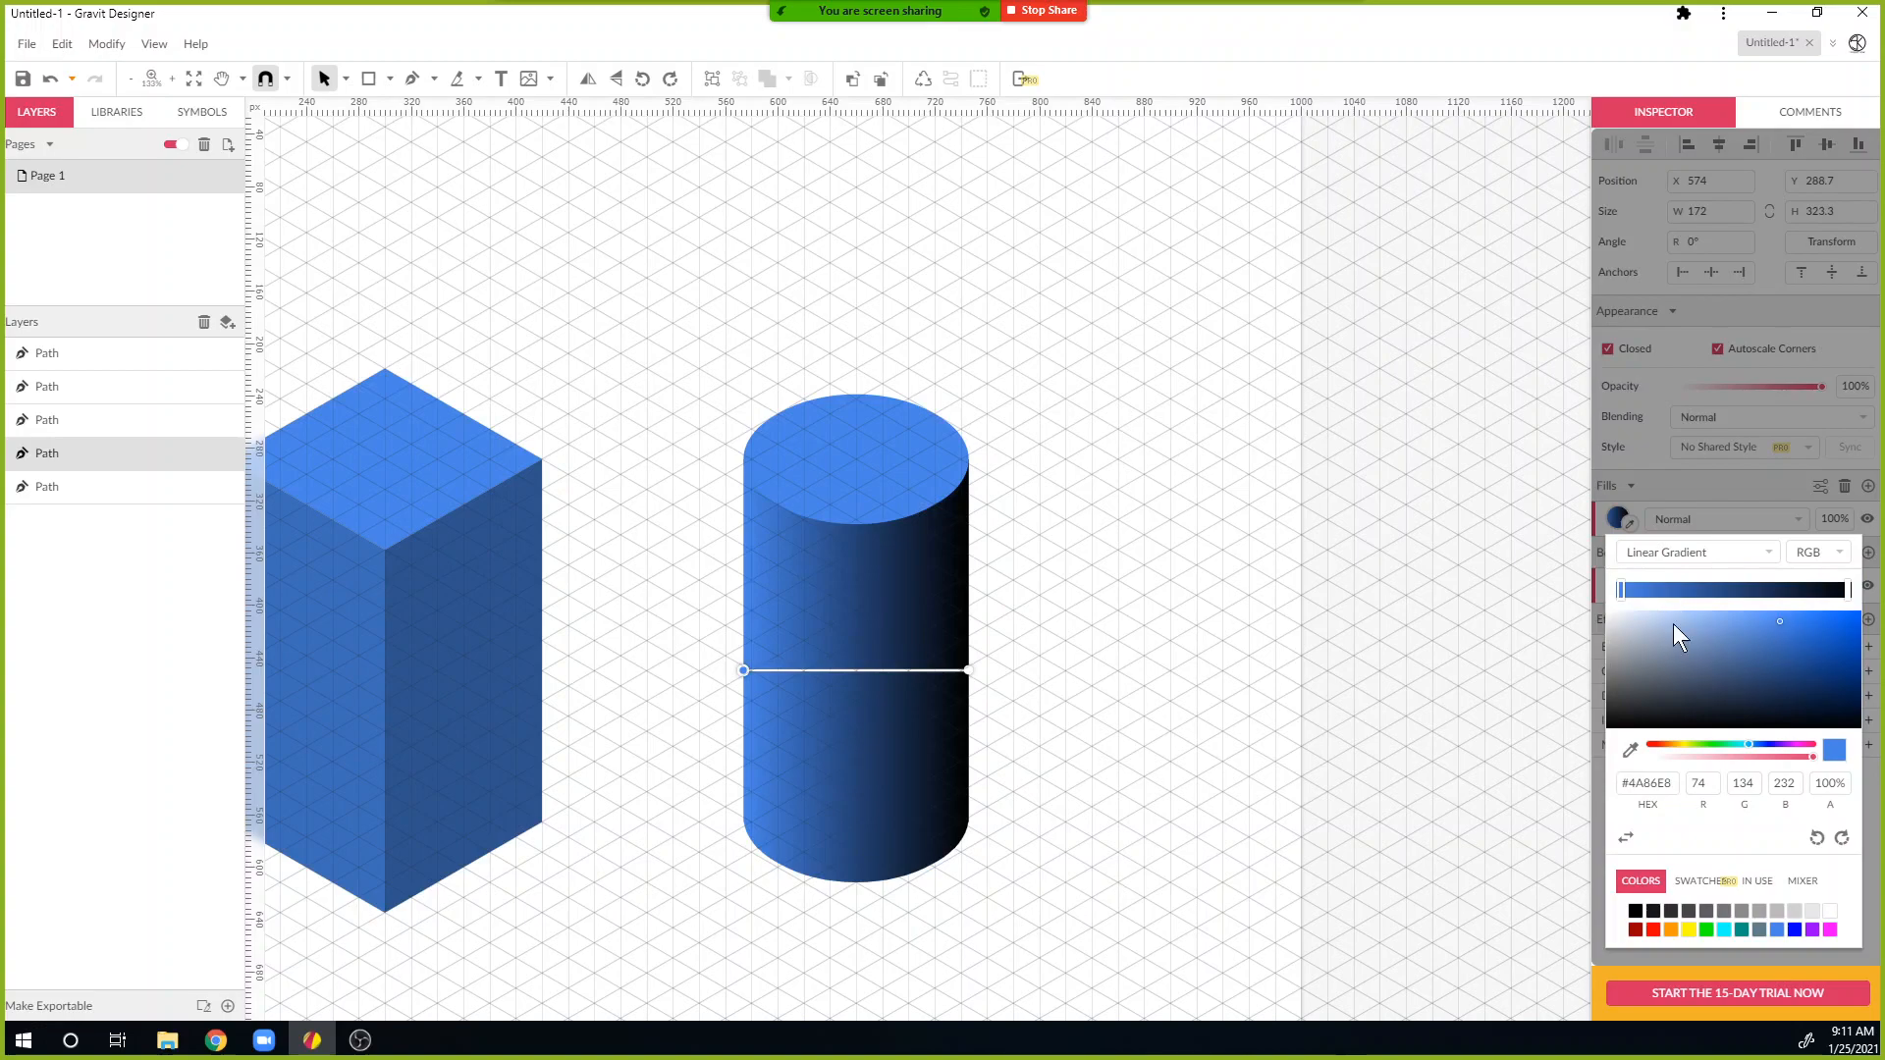
pyautogui.click(1848, 590)
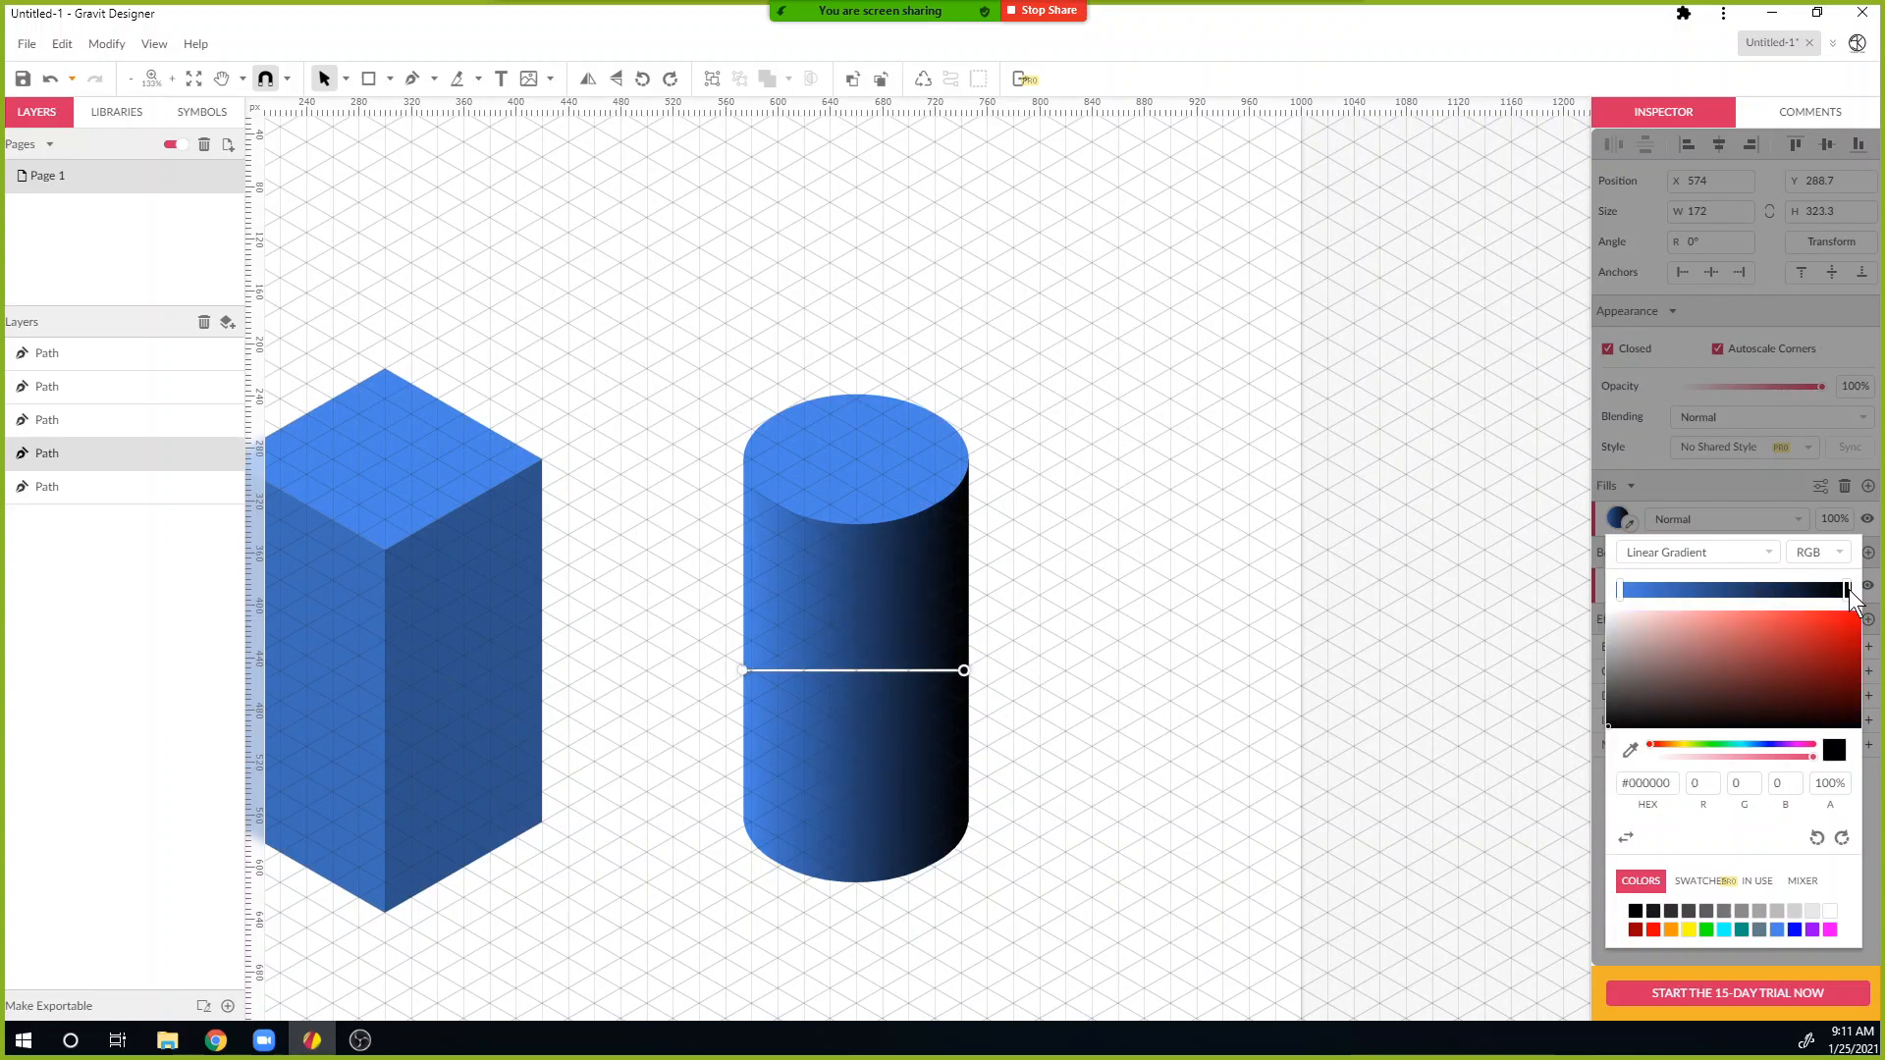
pyautogui.click(1630, 750)
pyautogui.click(486, 674)
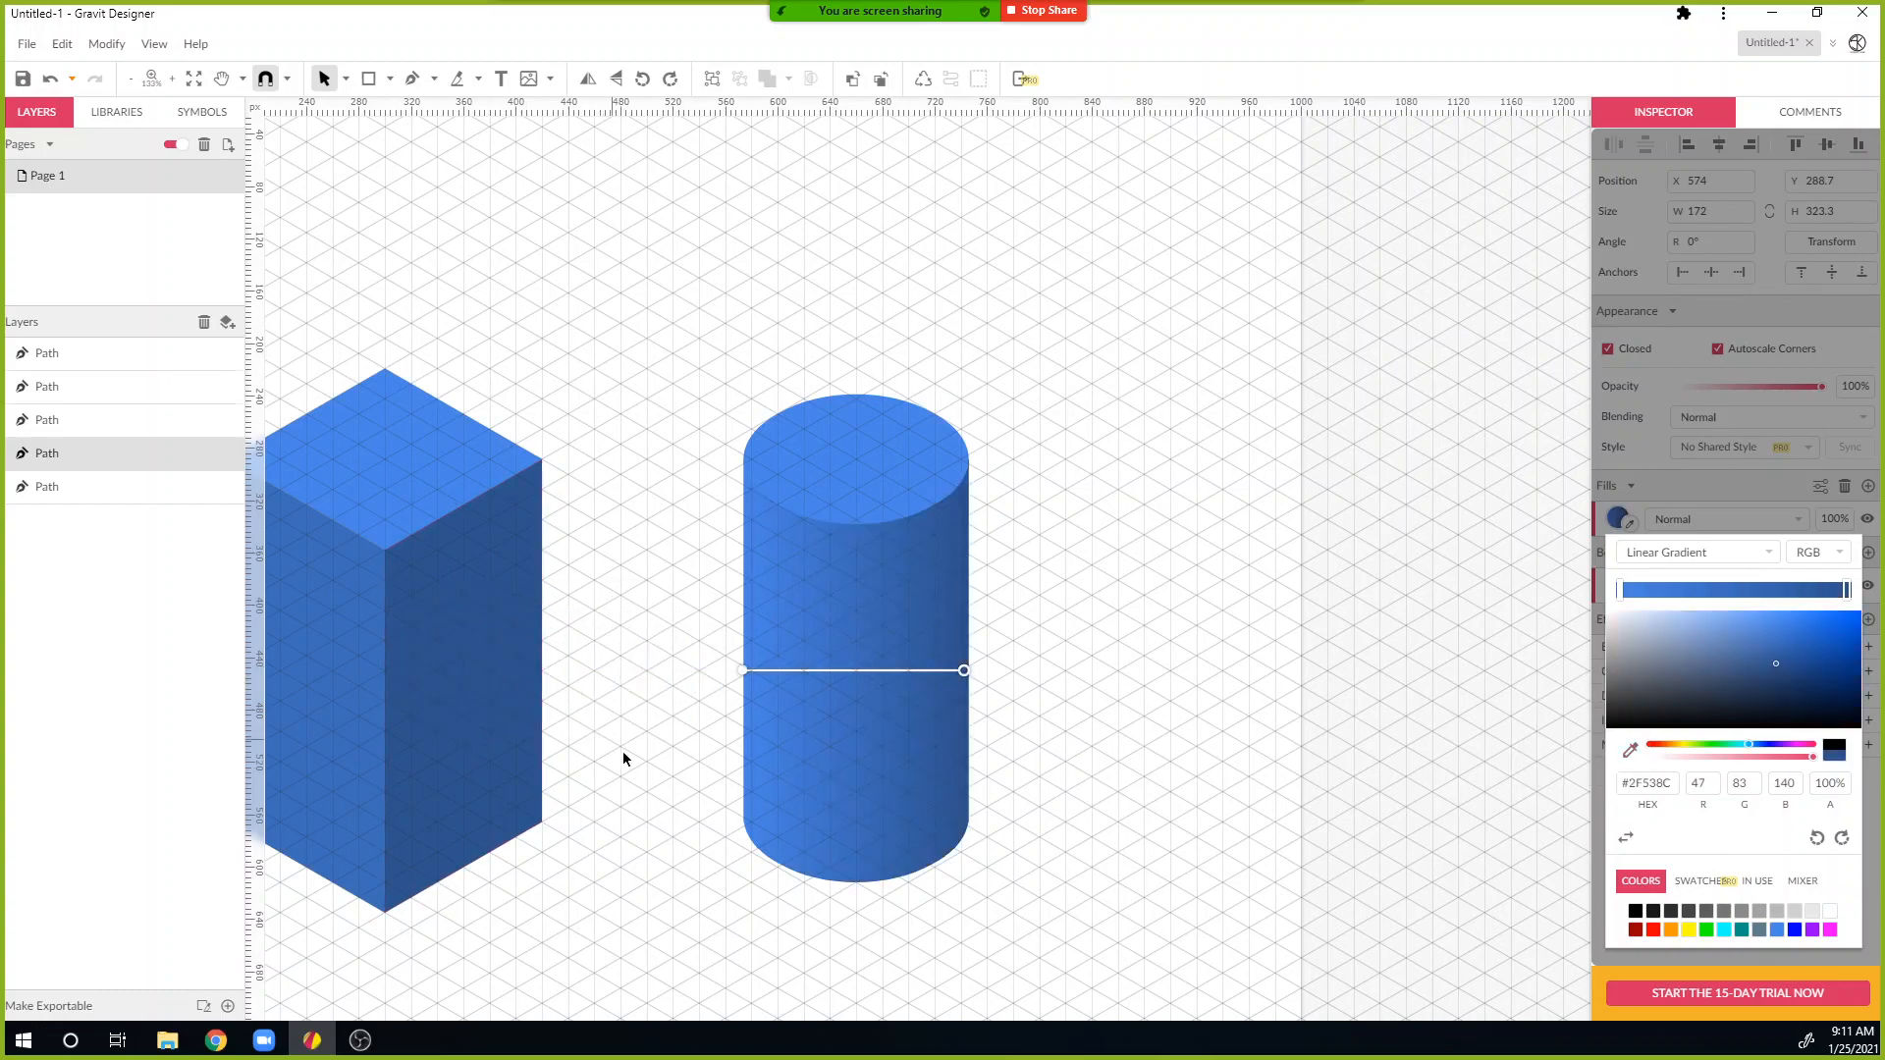
pyautogui.click(671, 800)
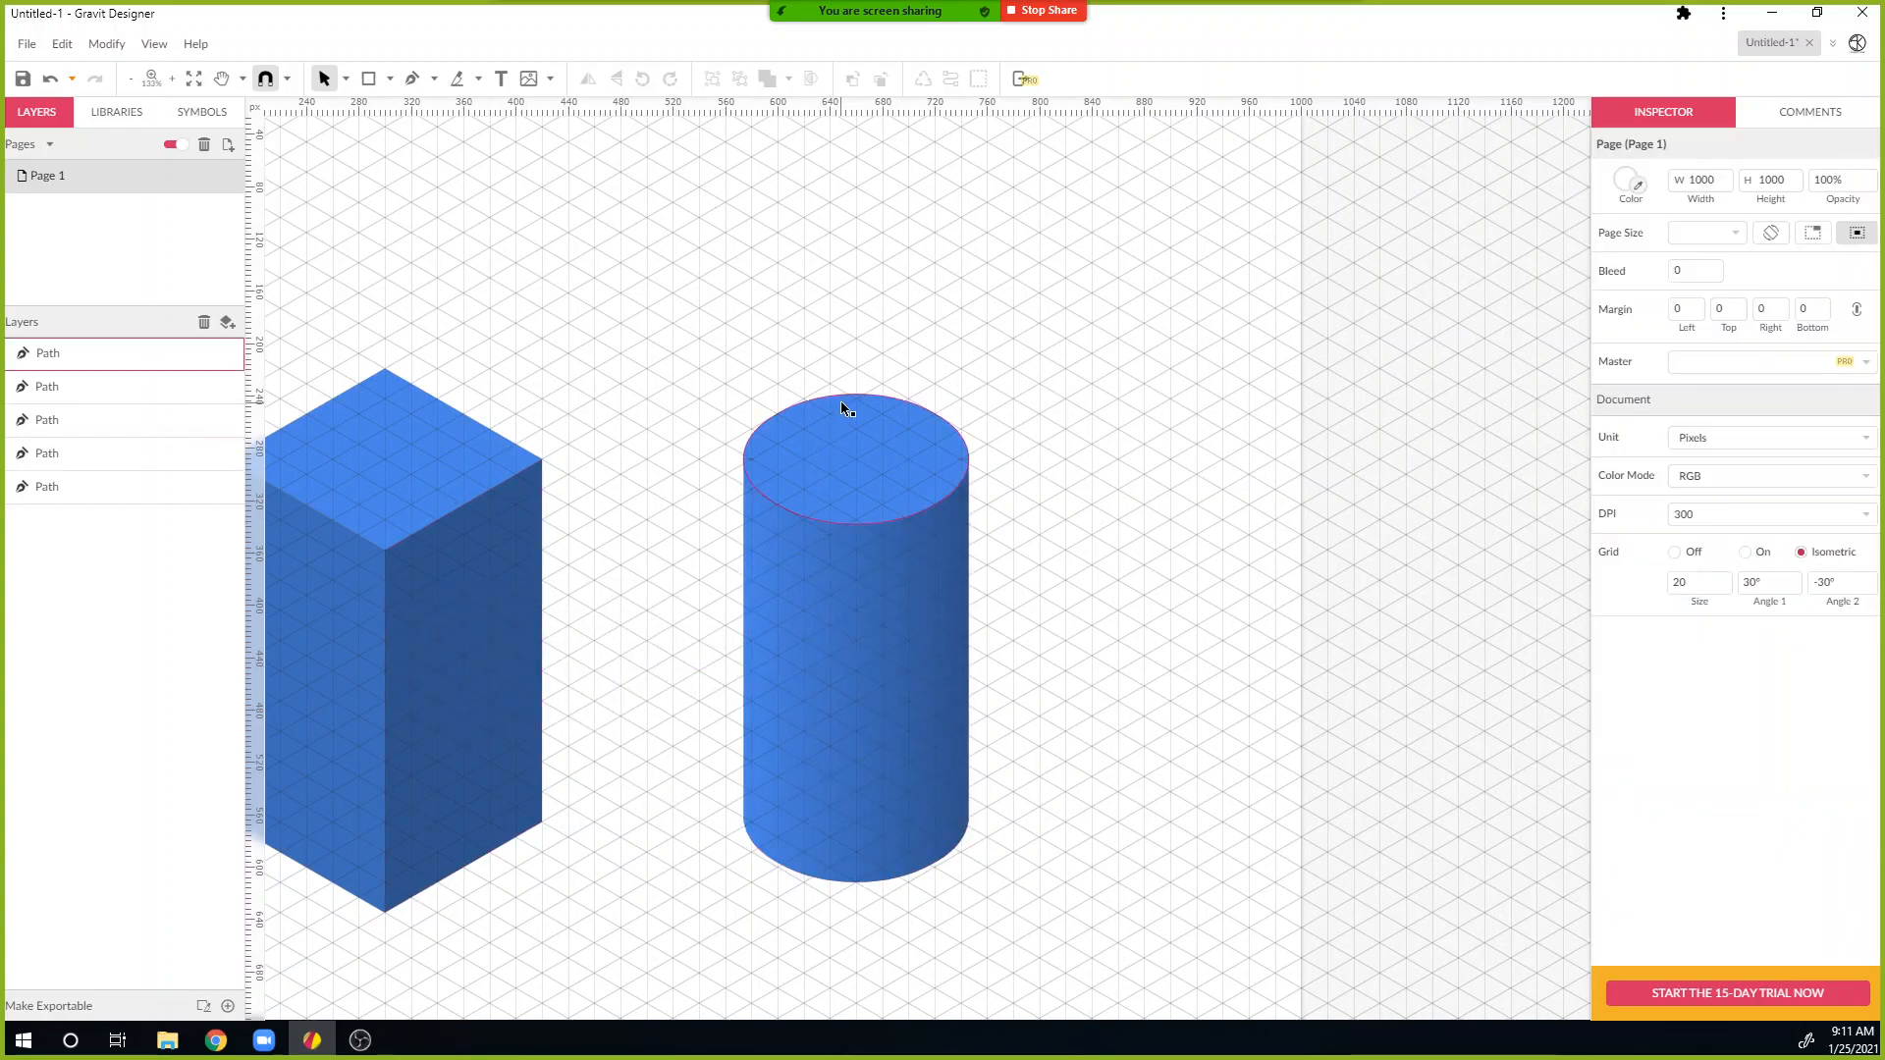
# Step: Set the cylinder gradient's start color to the blue sampled from the box's left side face (#3D6DB9)
pyautogui.click(797, 657)
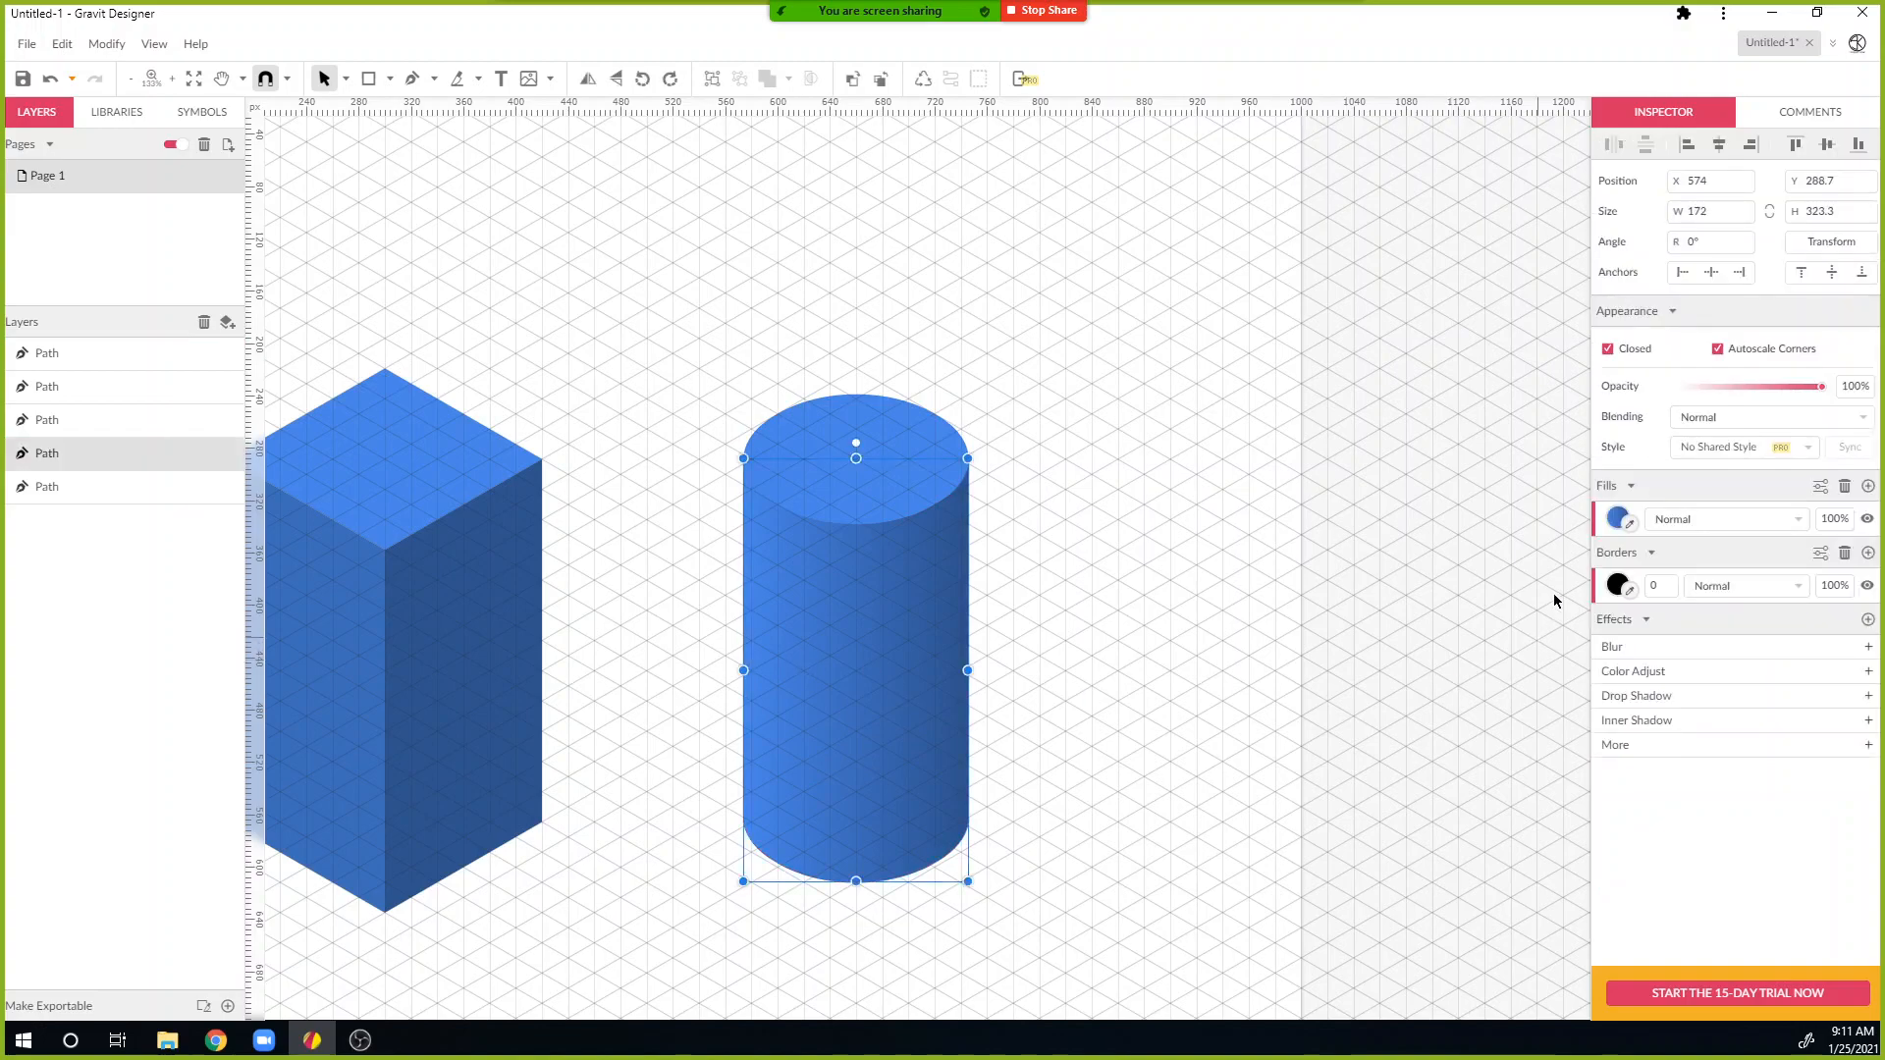
pyautogui.click(1618, 518)
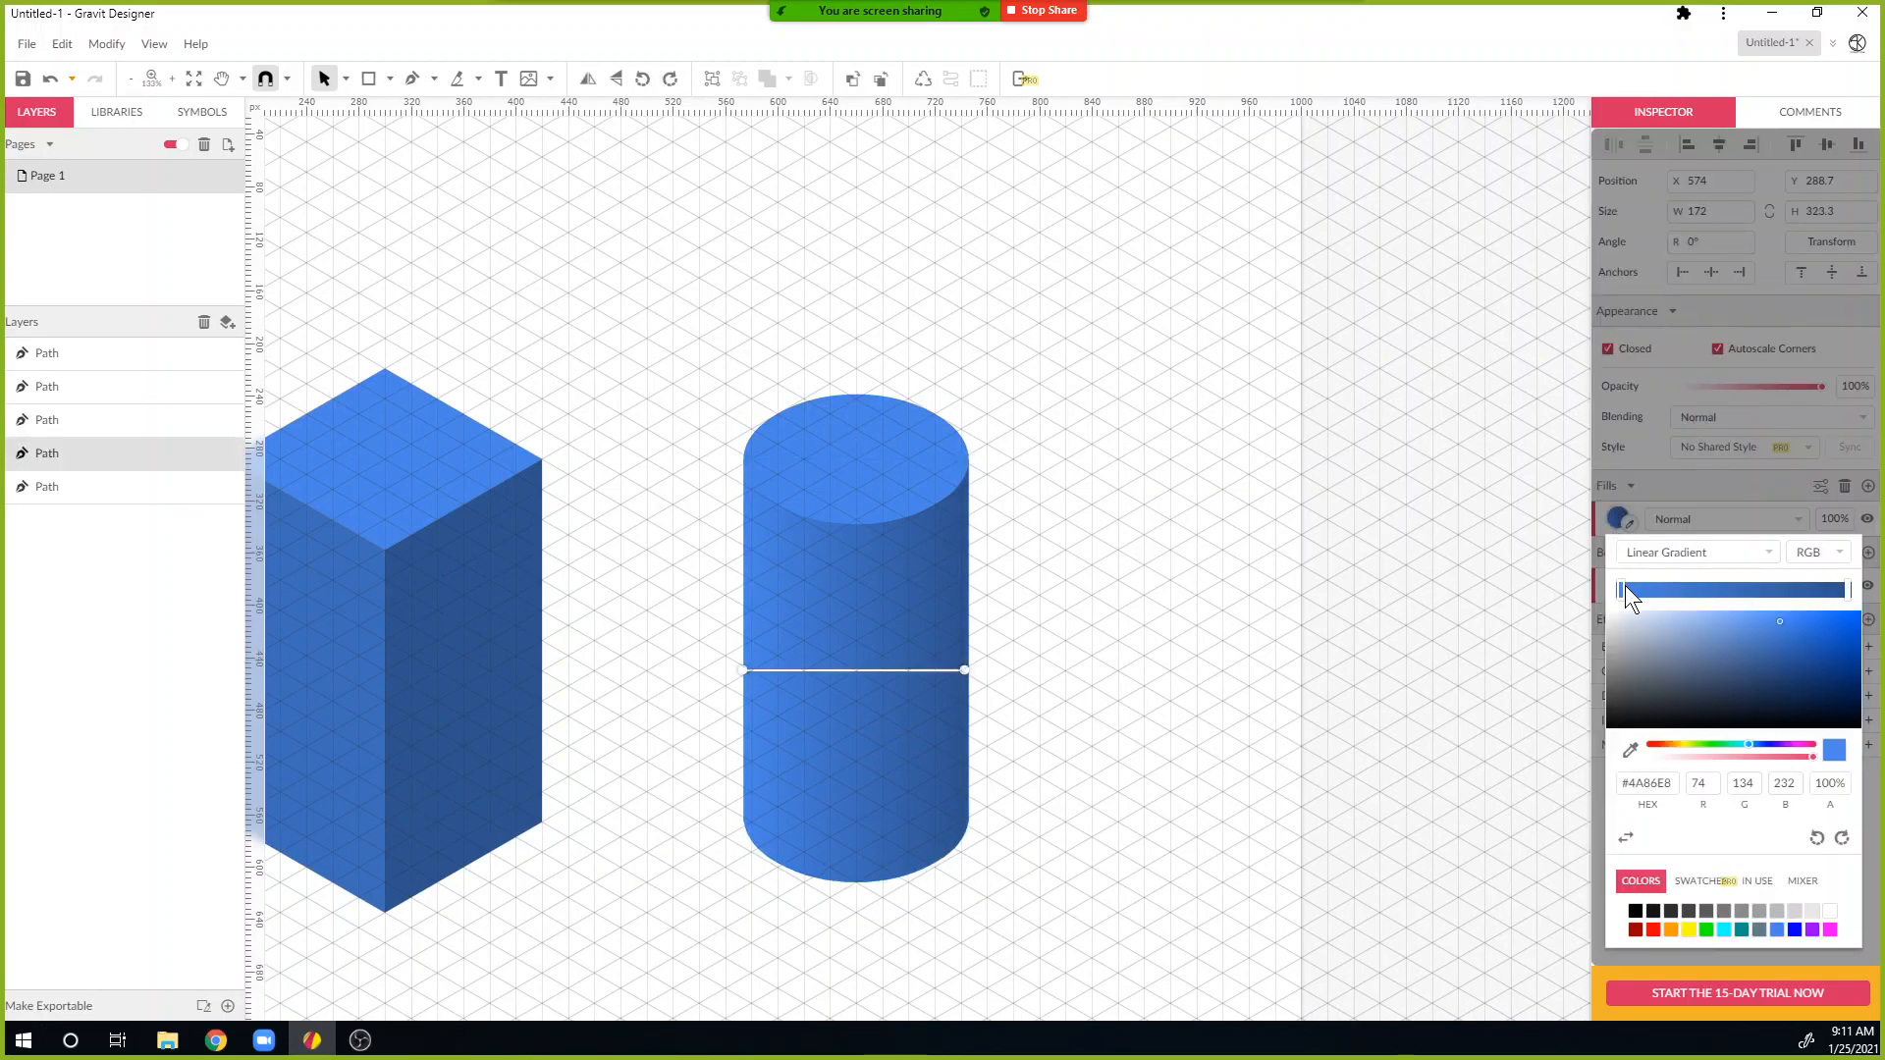
pyautogui.click(1630, 750)
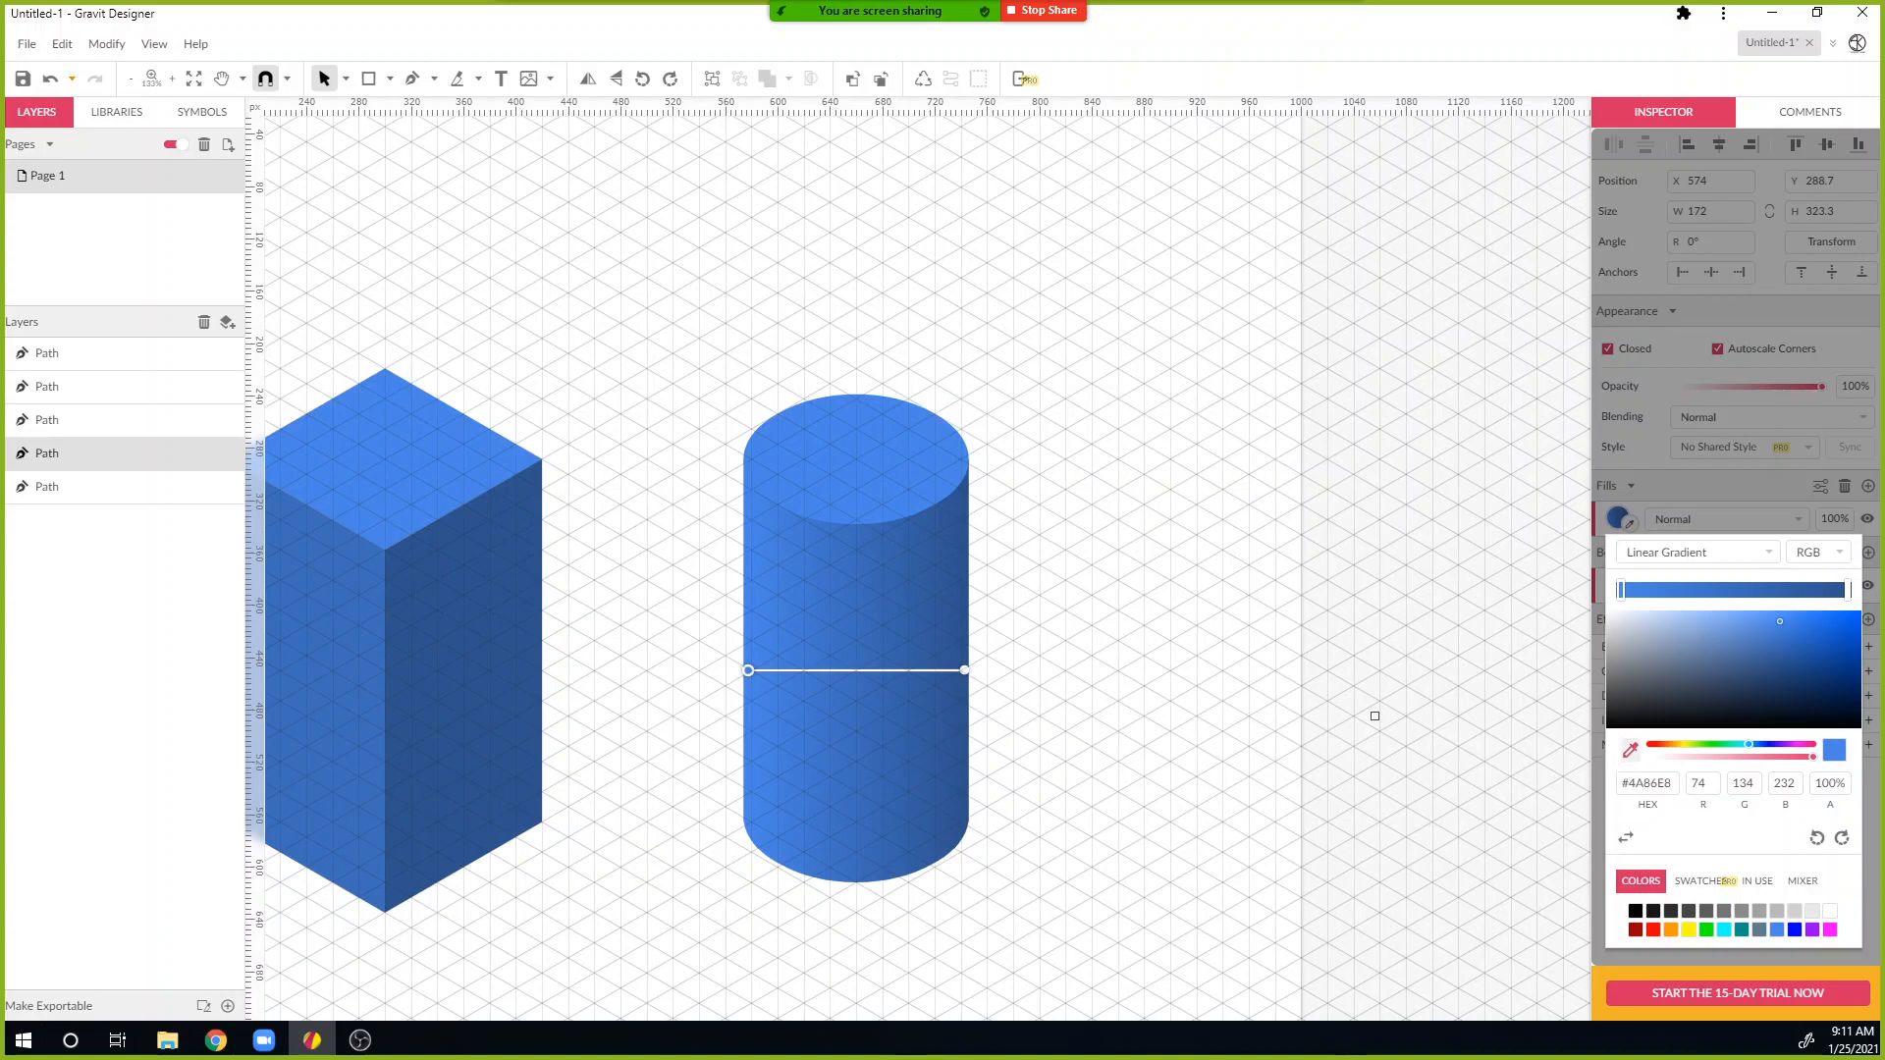
pyautogui.click(353, 714)
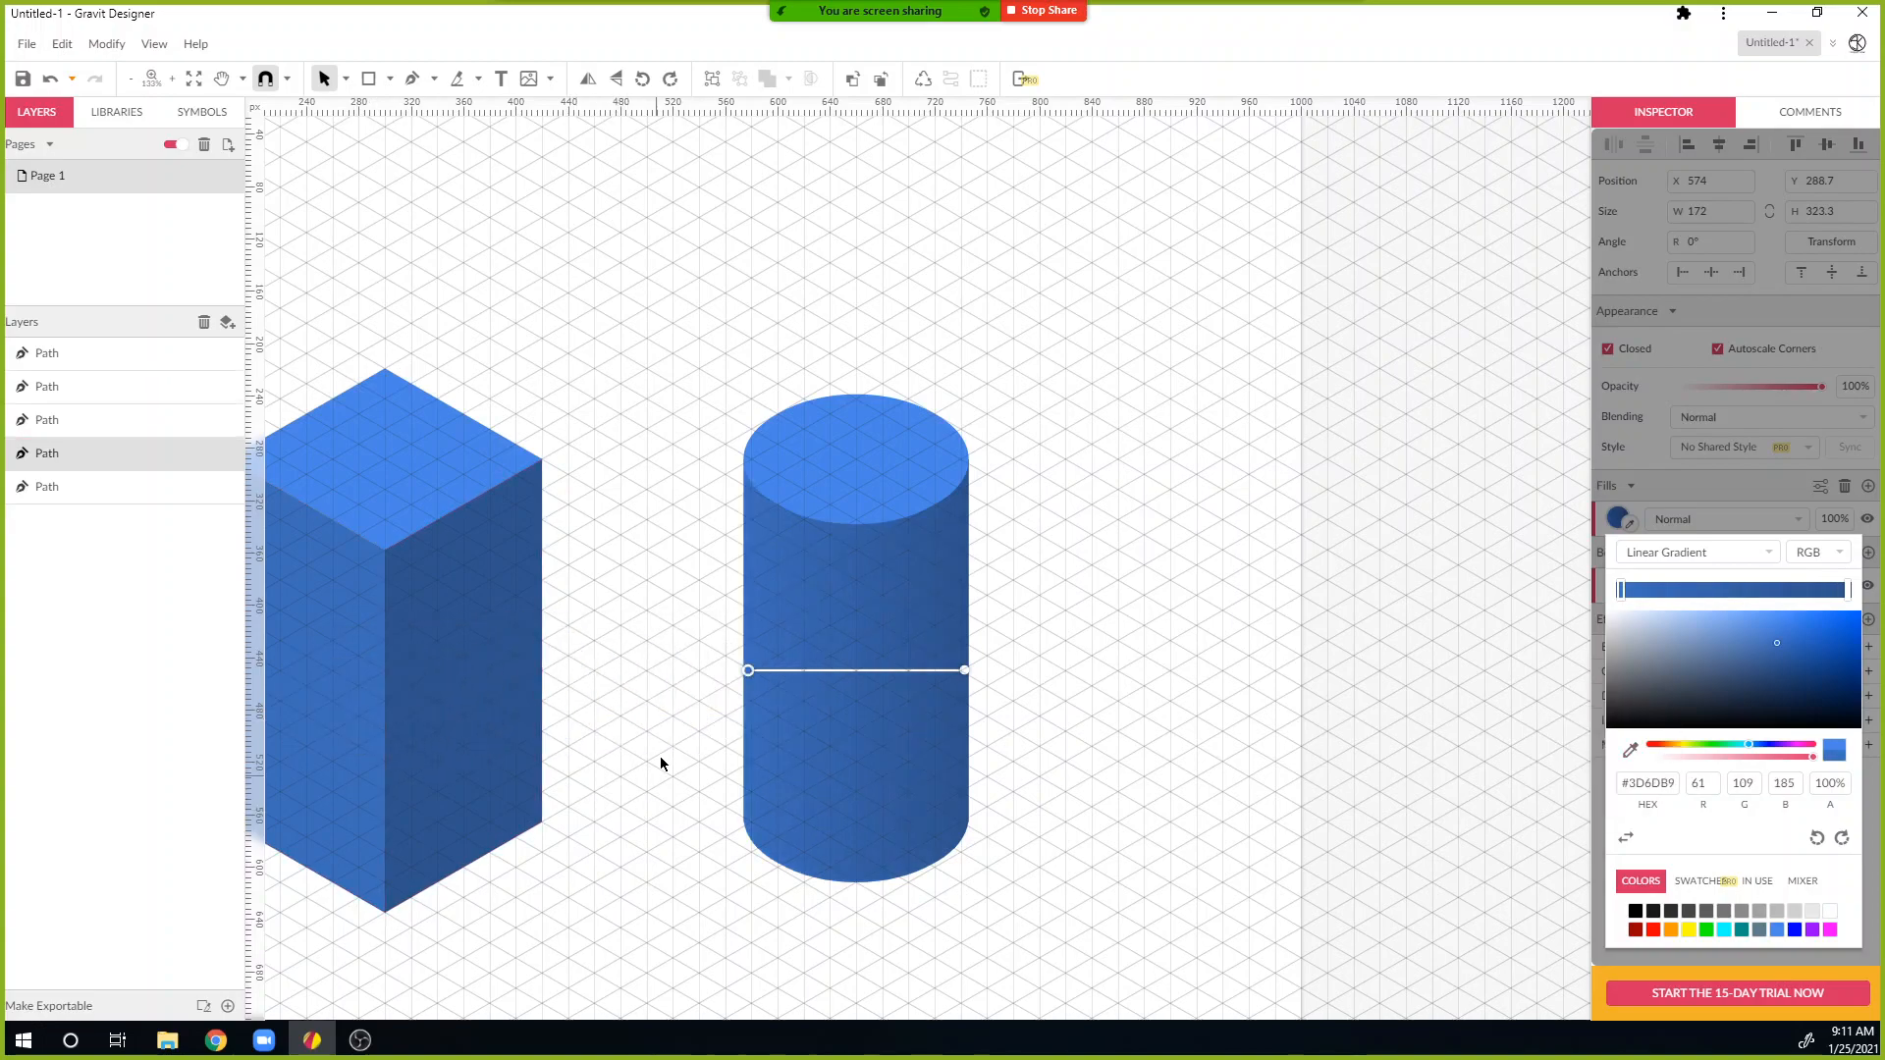
pyautogui.click(783, 918)
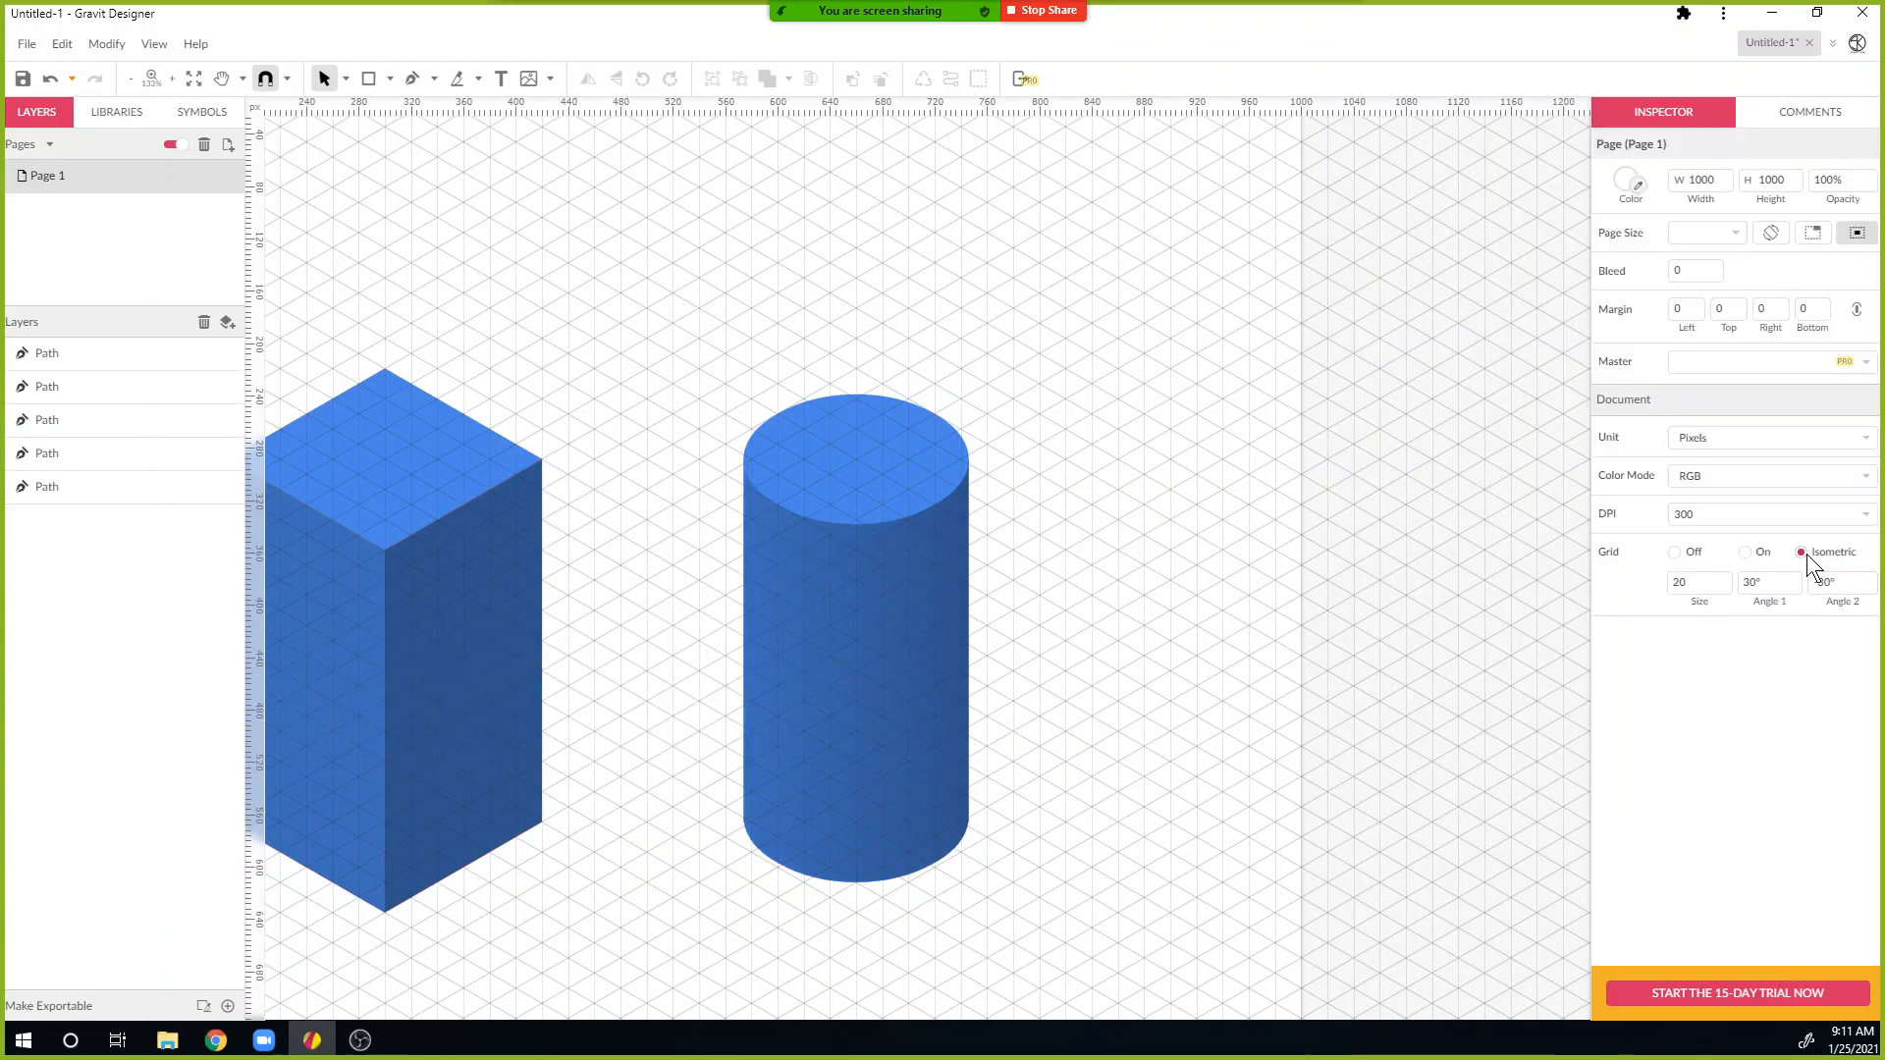
# Step: Turn the document grid off and bring both shapes into view on the page
pyautogui.click(1701, 552)
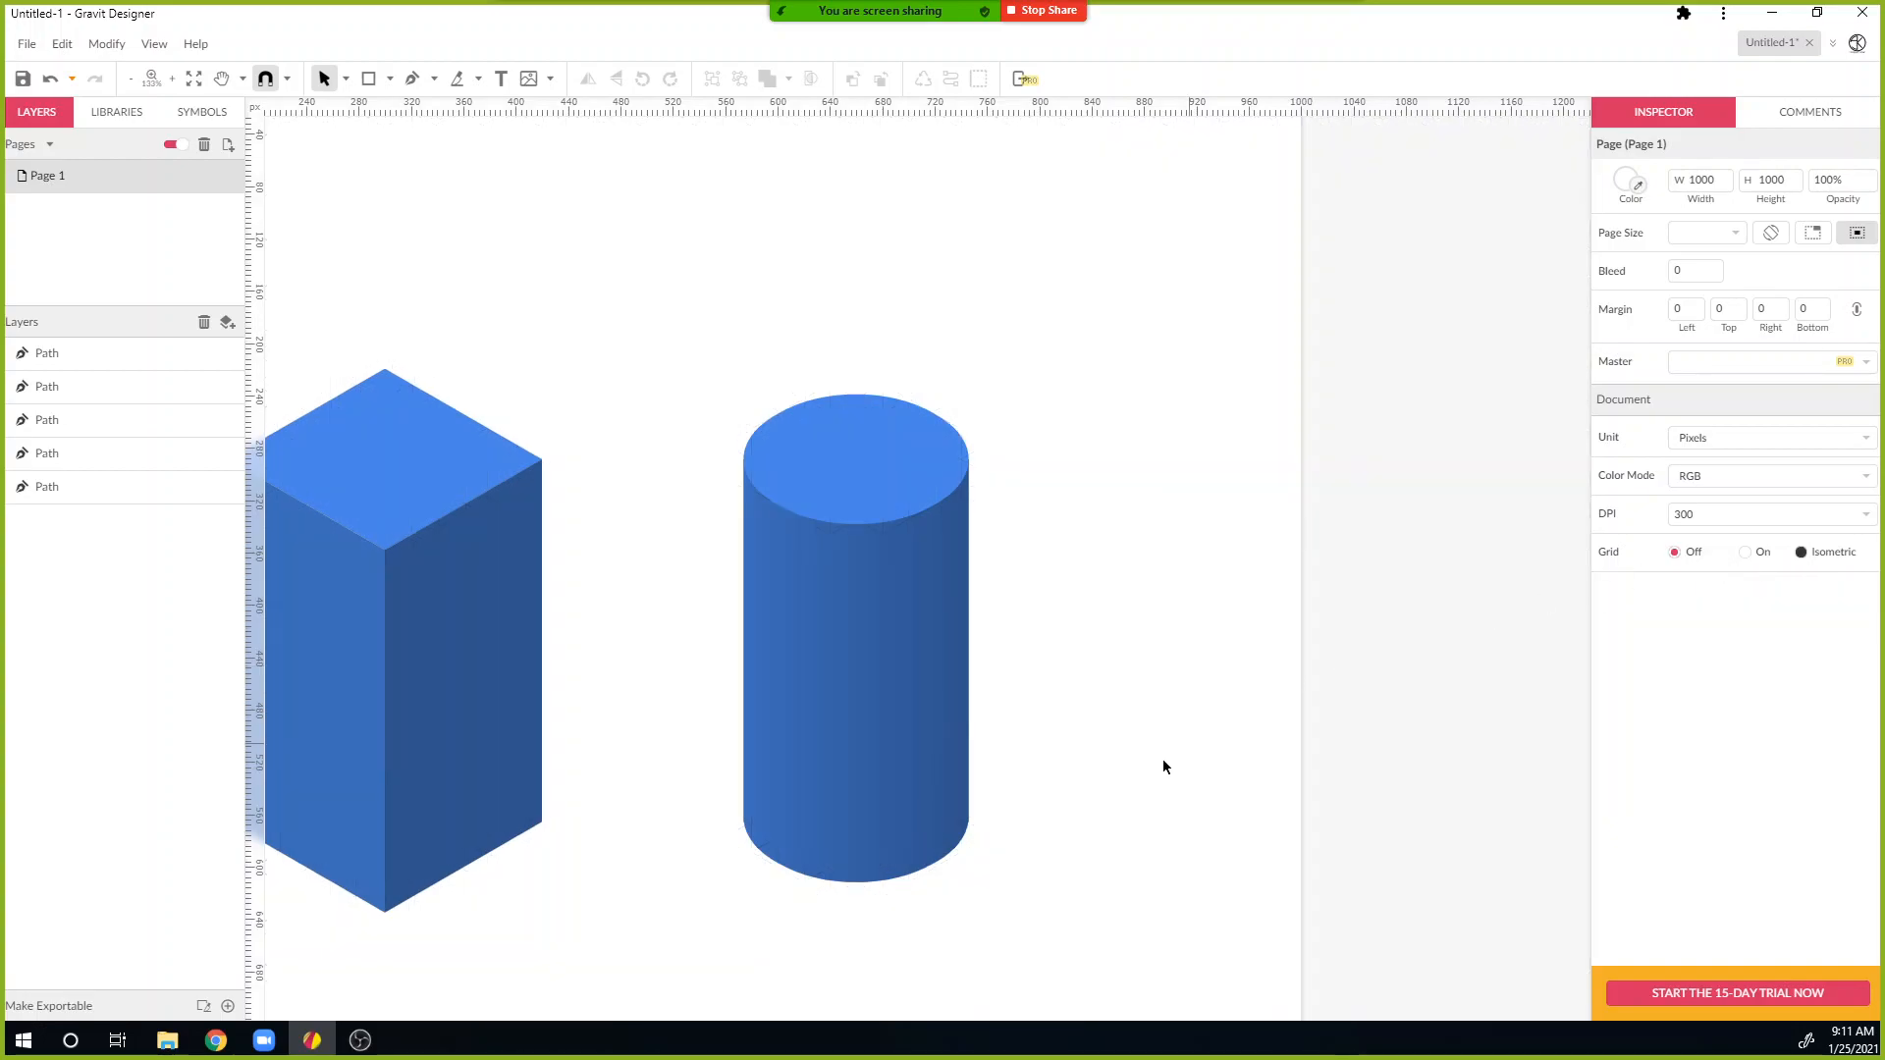
pyautogui.scroll(-3, 1153, 760)
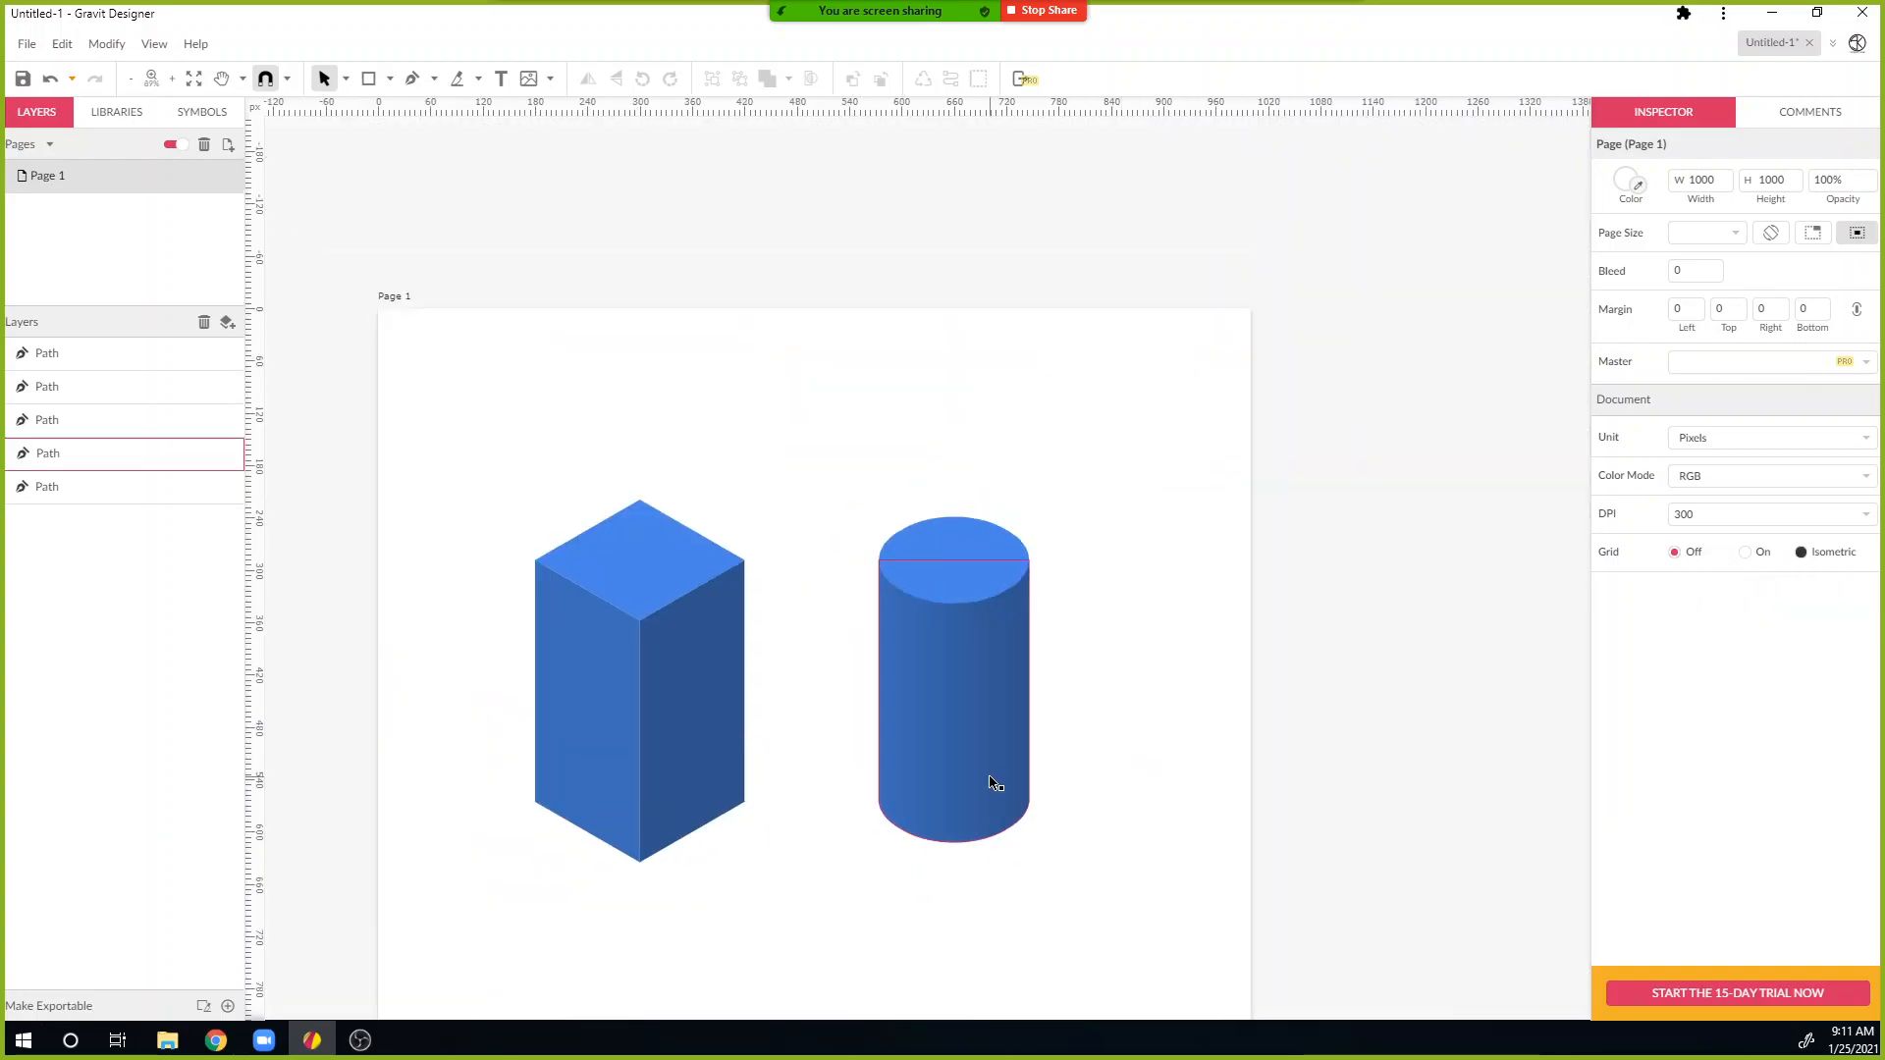
# Step: Examine the linear gradient fill of the cylinder body
pyautogui.click(994, 783)
pyautogui.click(1618, 520)
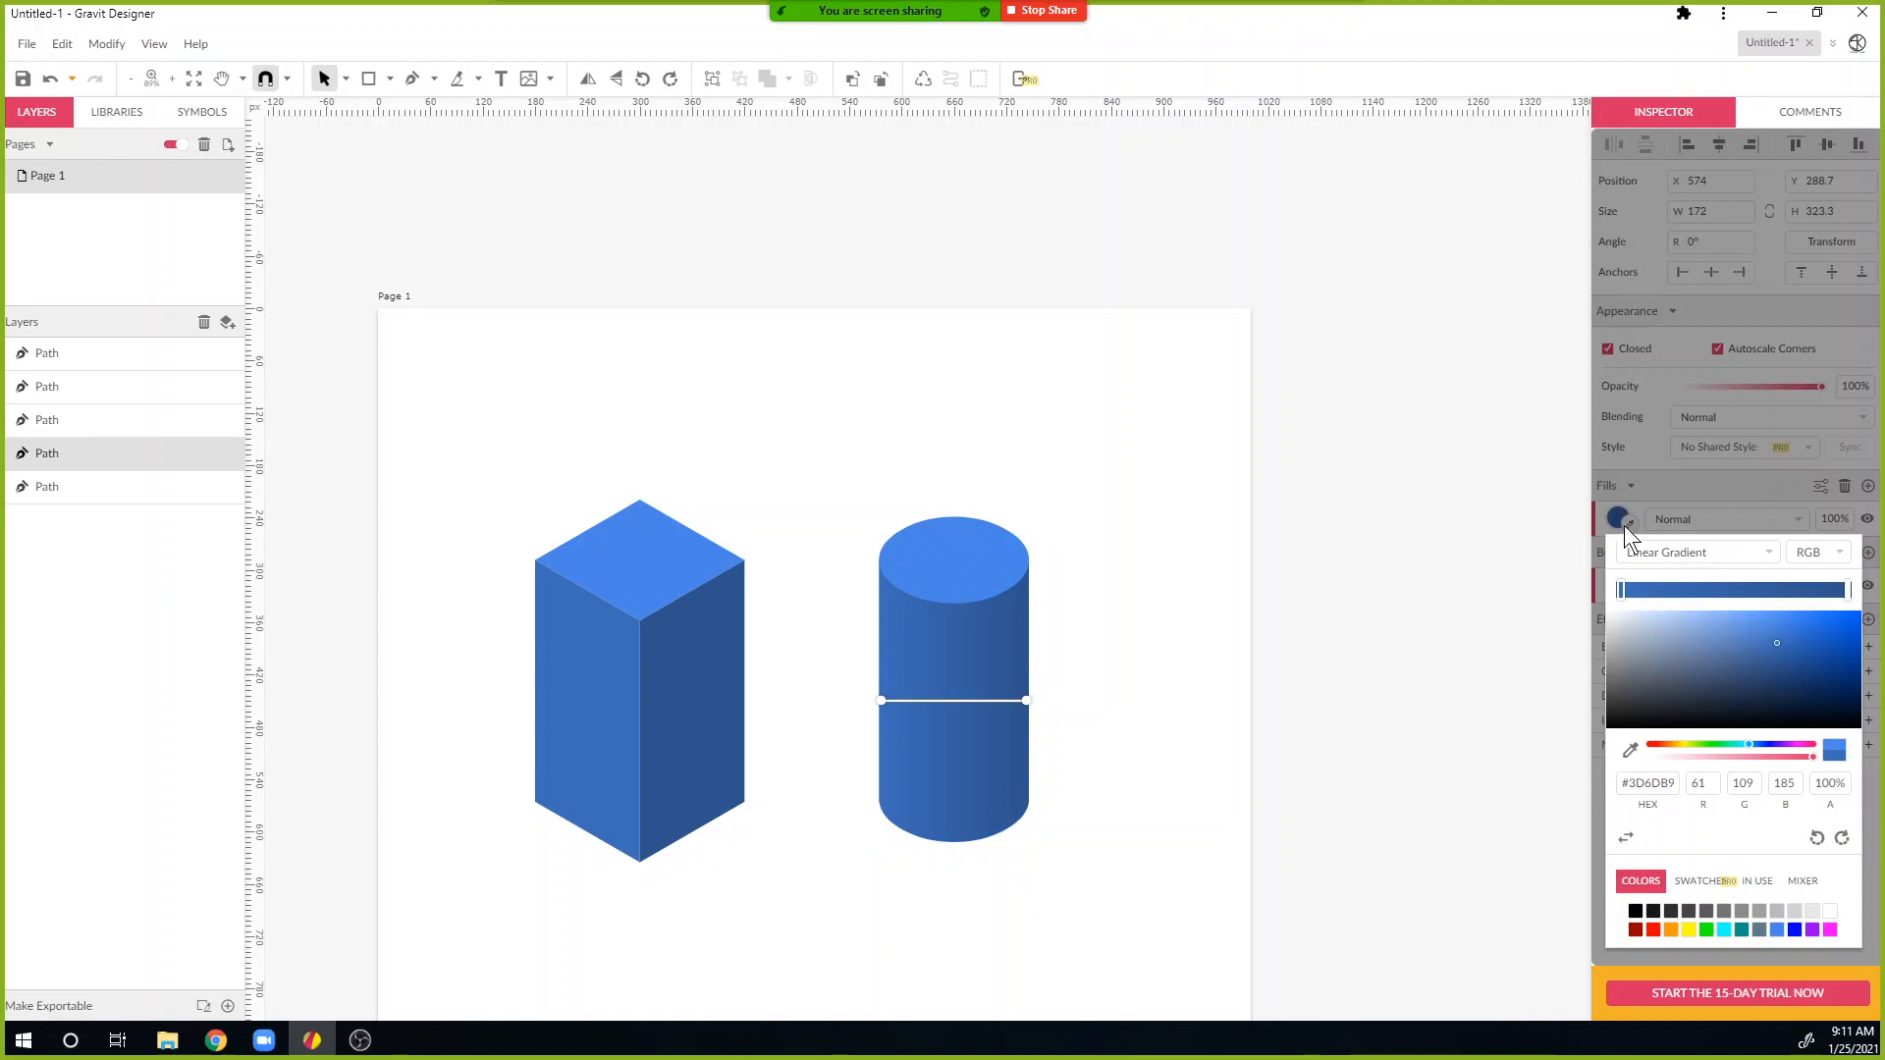
pyautogui.click(1184, 726)
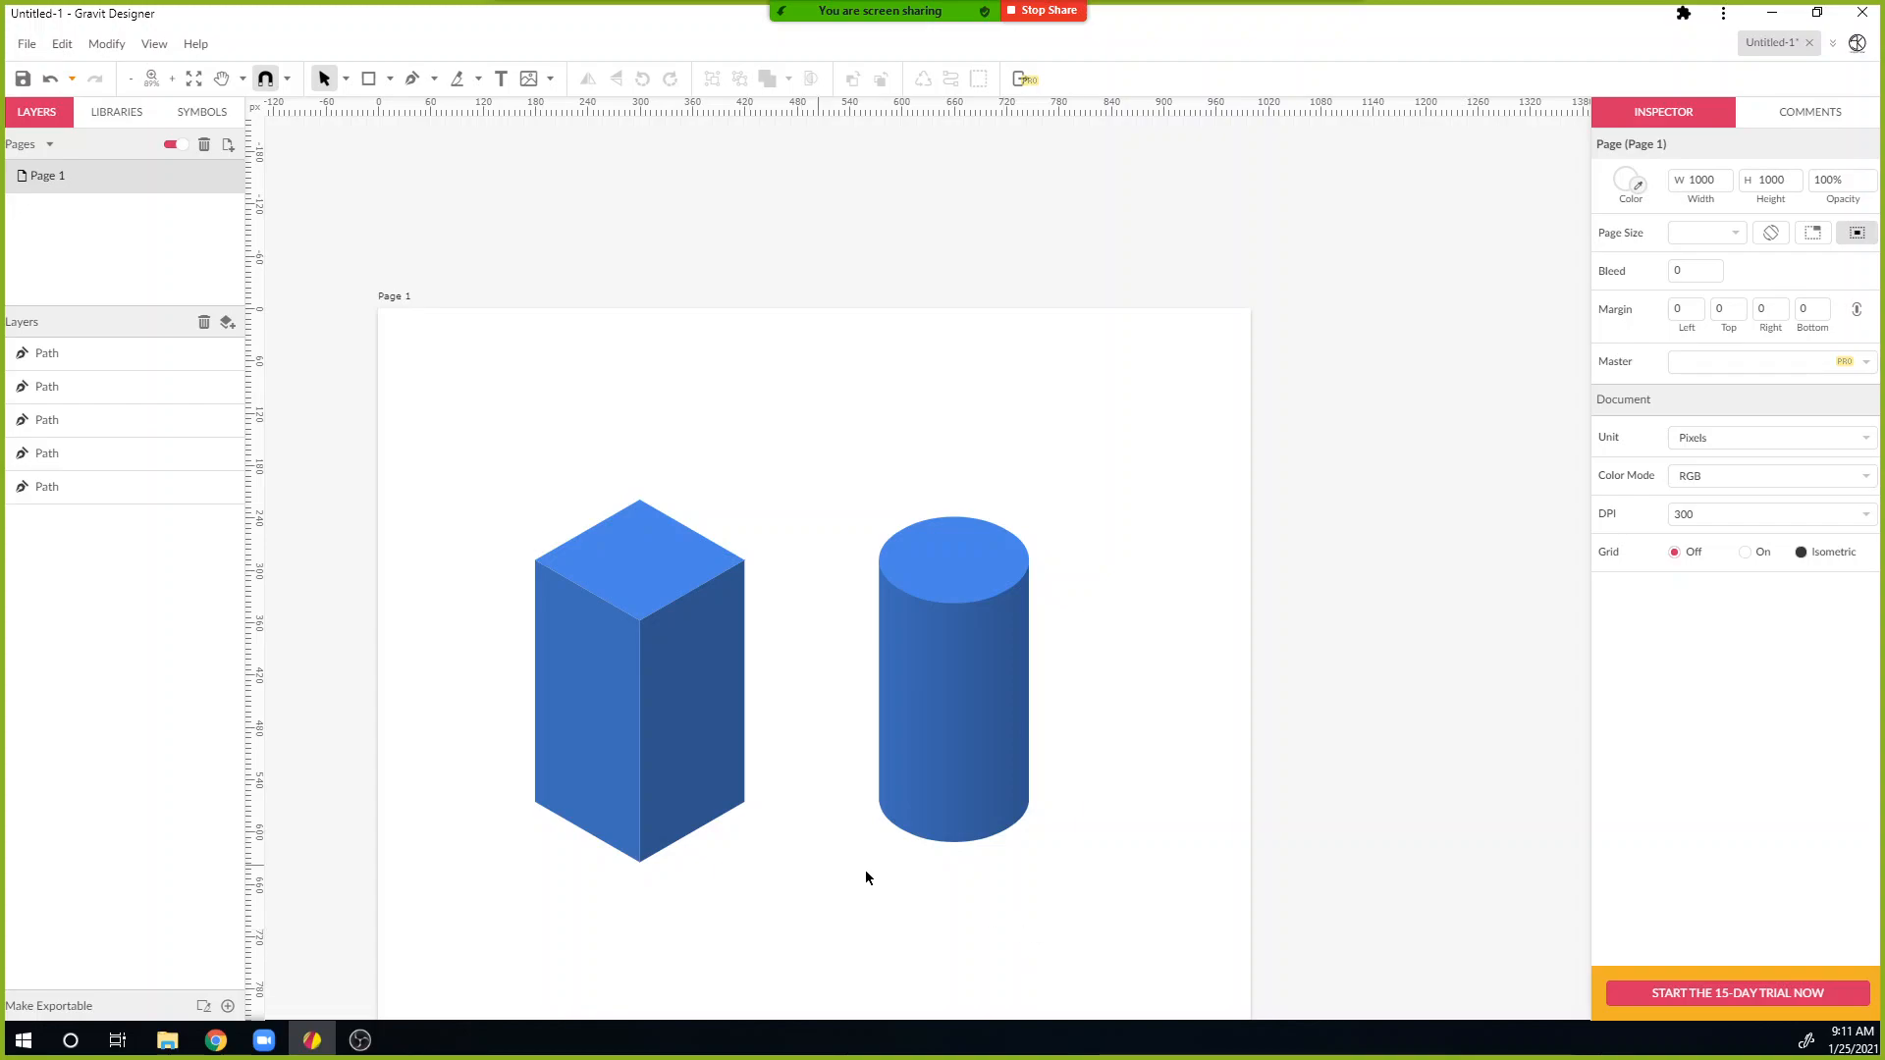
# Step: Move the box and cylinder together up near the page's upper edge, to about X 184, Y 47
pyautogui.press('h')
pyautogui.moveTo(881, 892); pyautogui.dragTo(853, 738)
pyautogui.press('v')
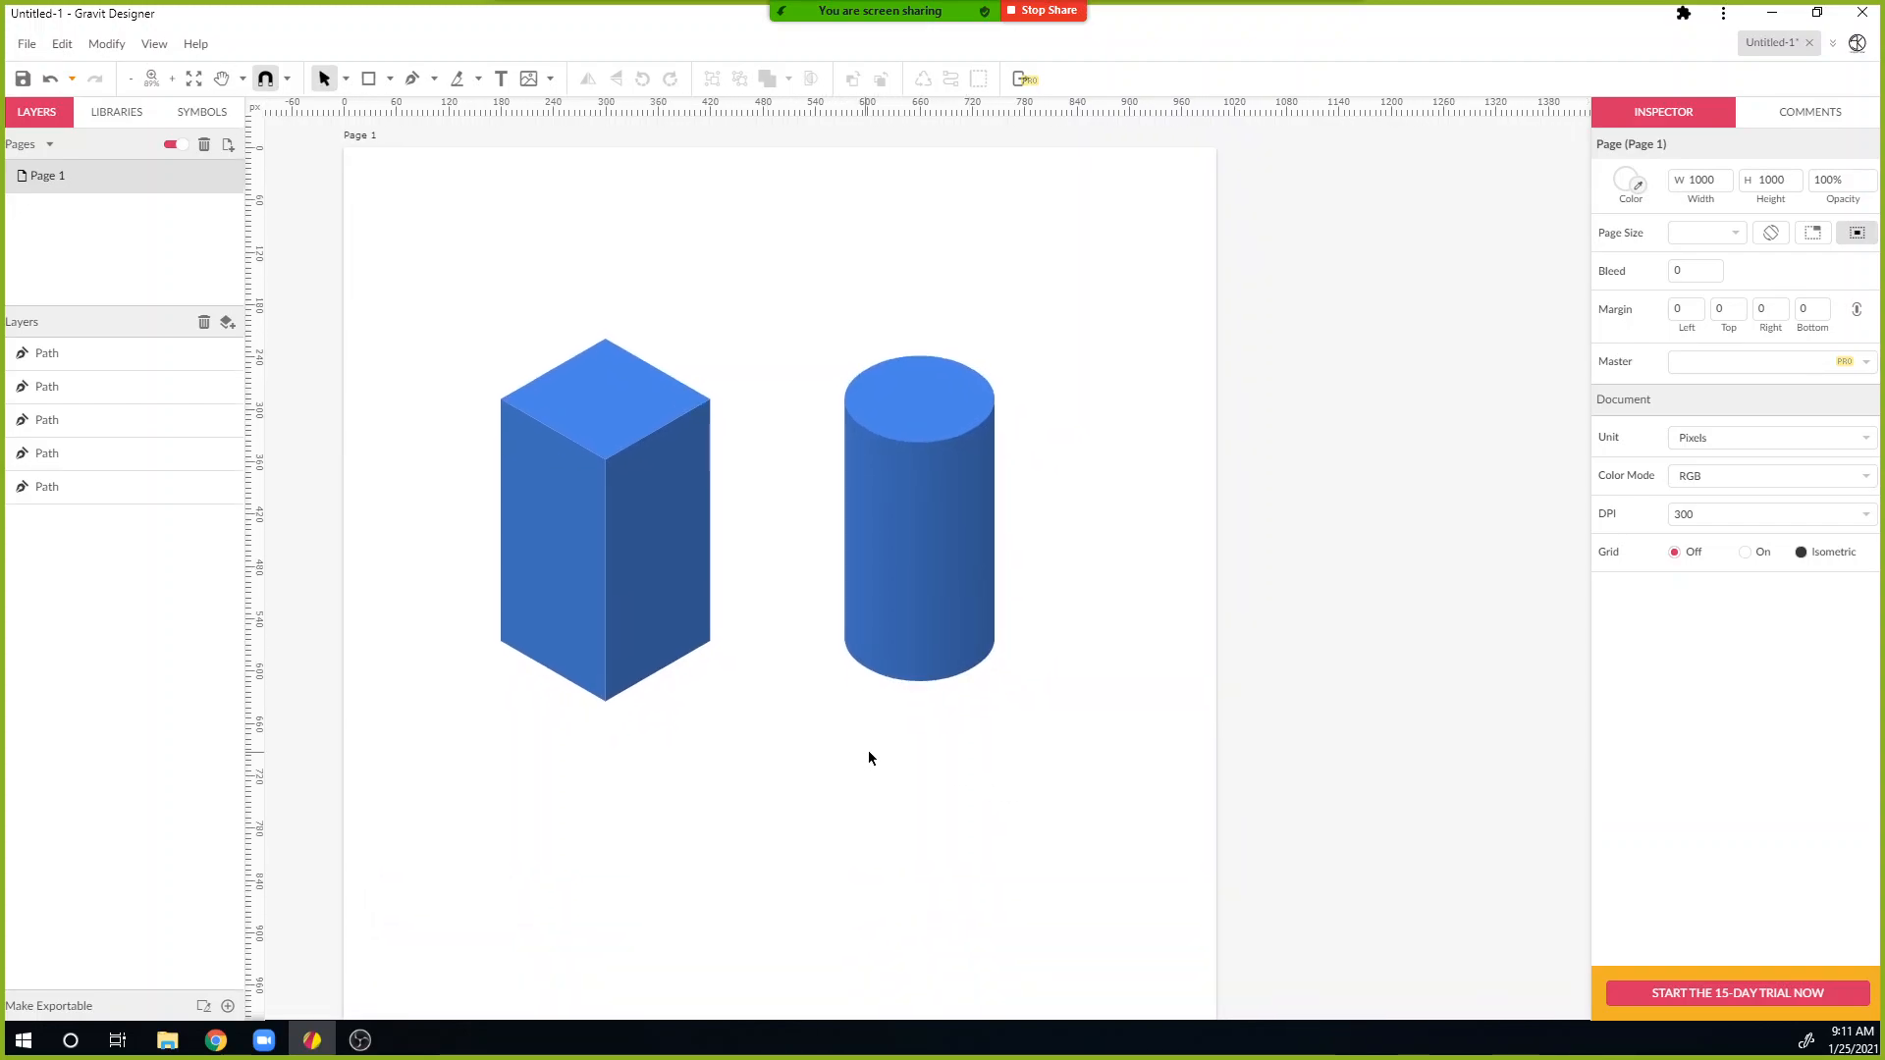
pyautogui.moveTo(1047, 774); pyautogui.dragTo(466, 351)
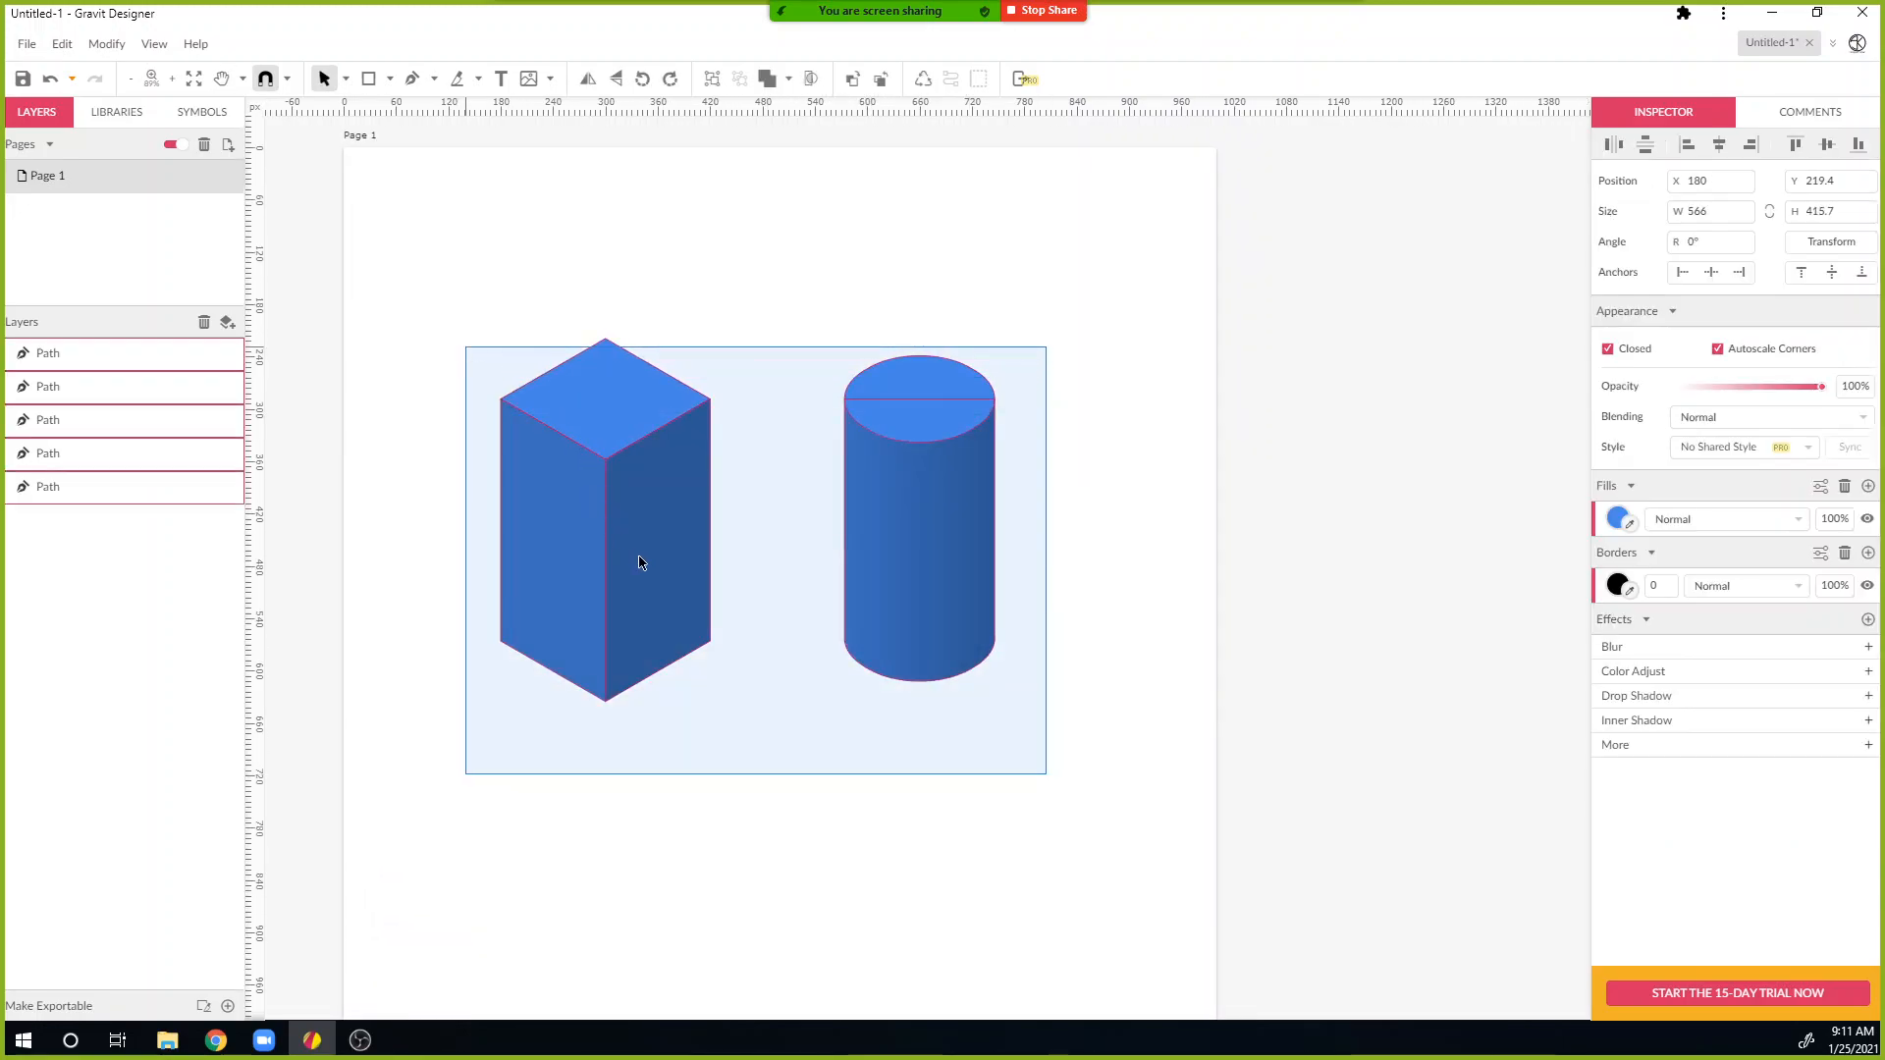
pyautogui.moveTo(664, 560); pyautogui.dragTo(673, 424)
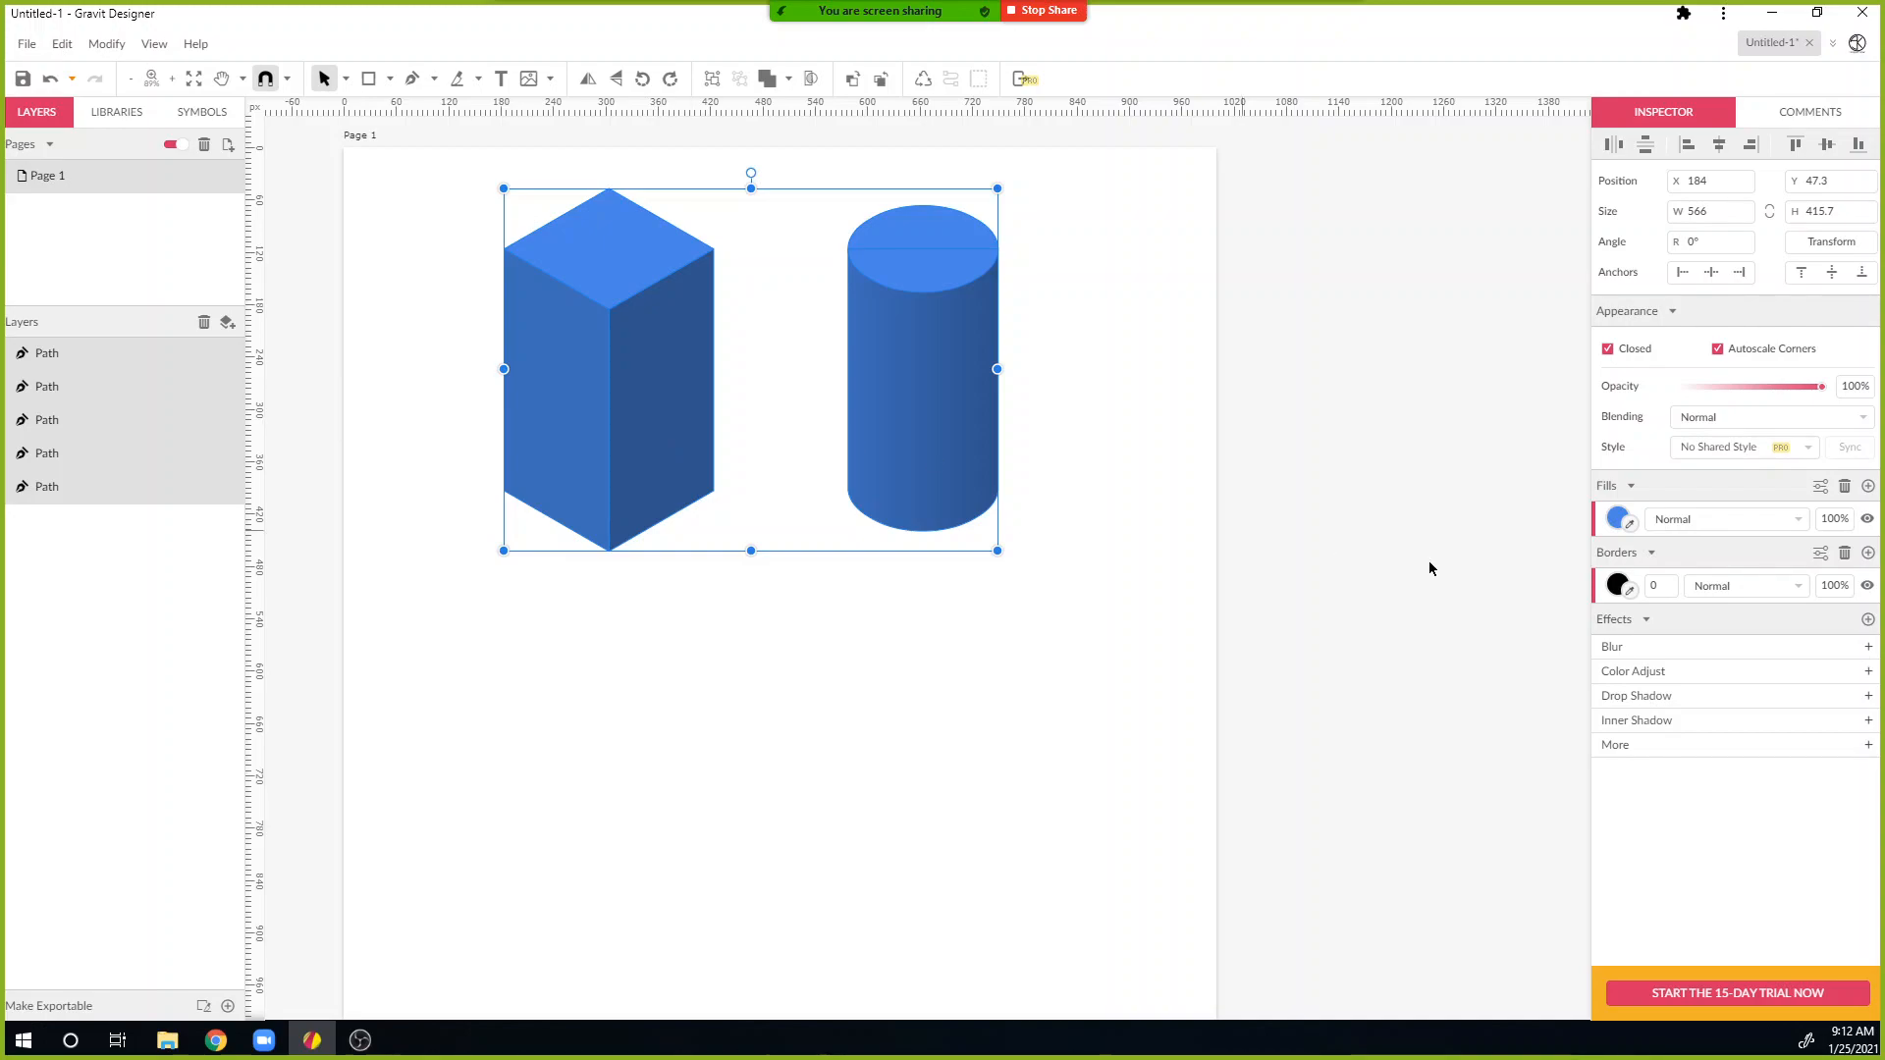
pyautogui.click(1201, 817)
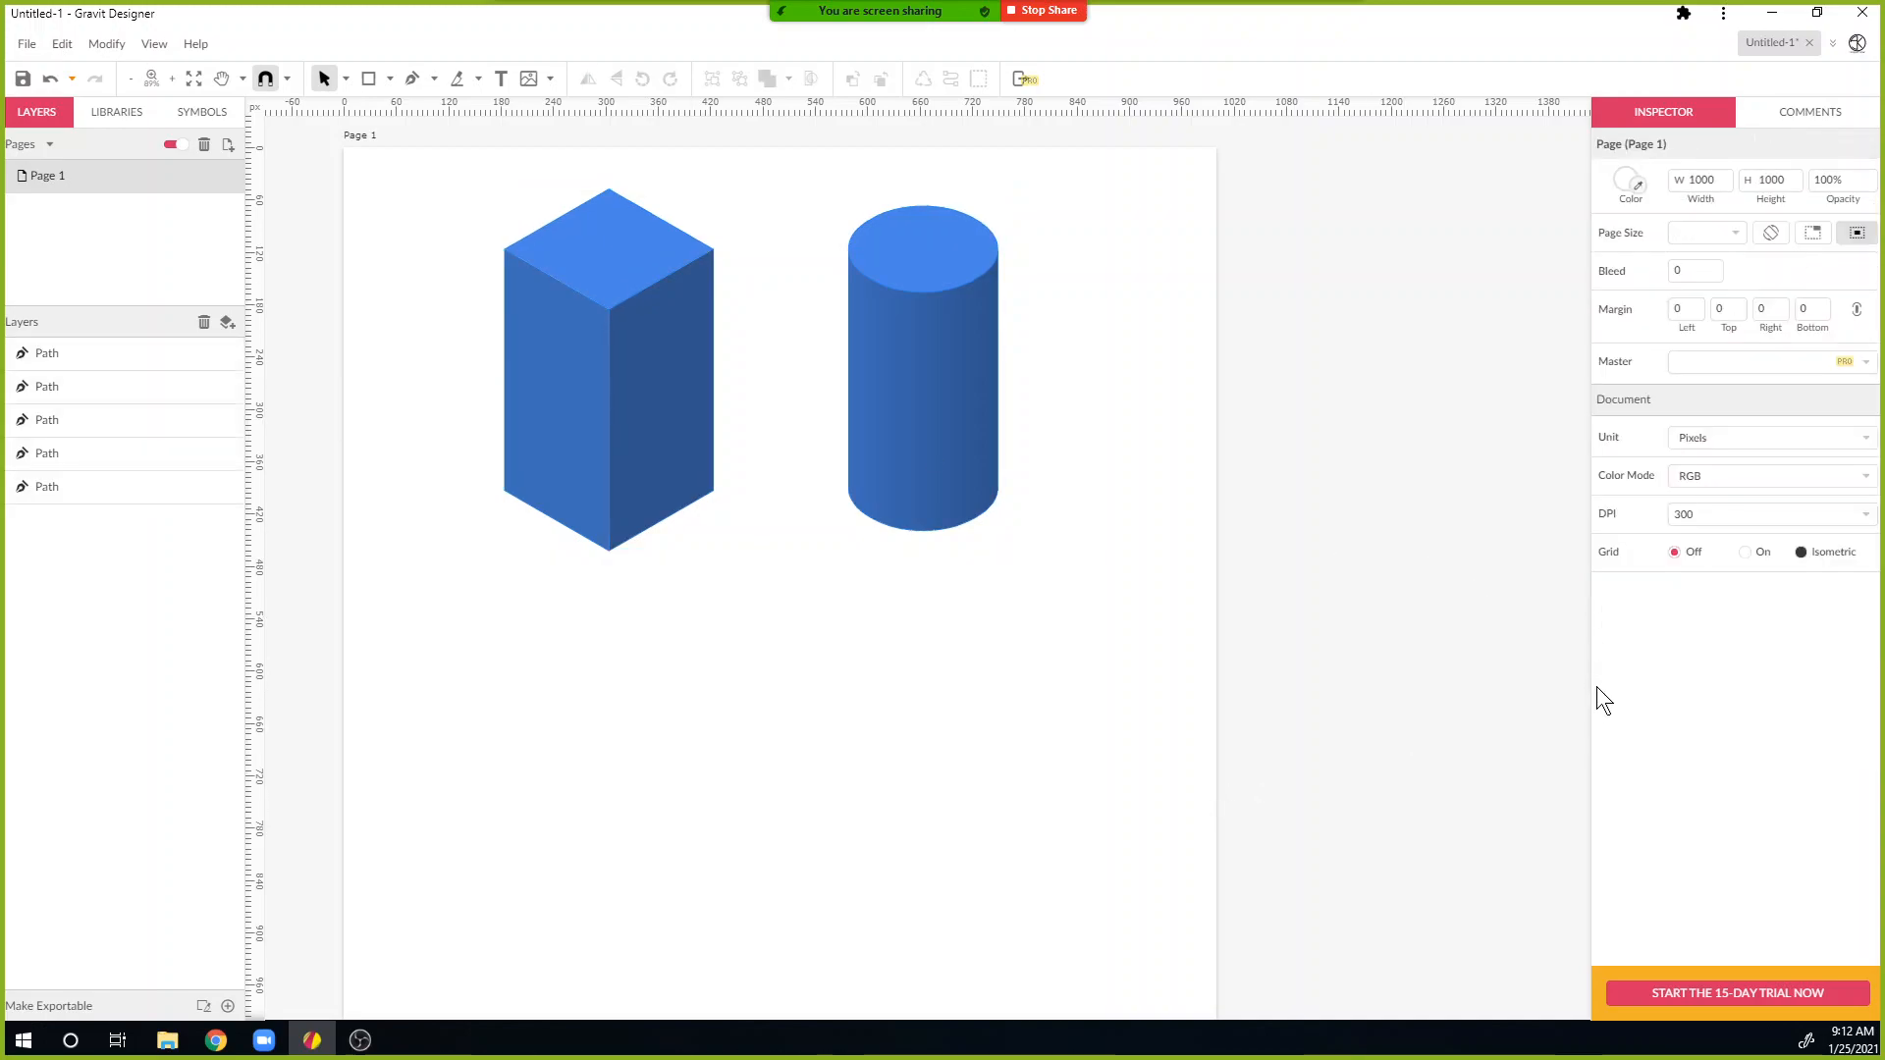
# Step: Turn the document's isometric grid back on for the empty area below the two shapes
pyautogui.click(1807, 551)
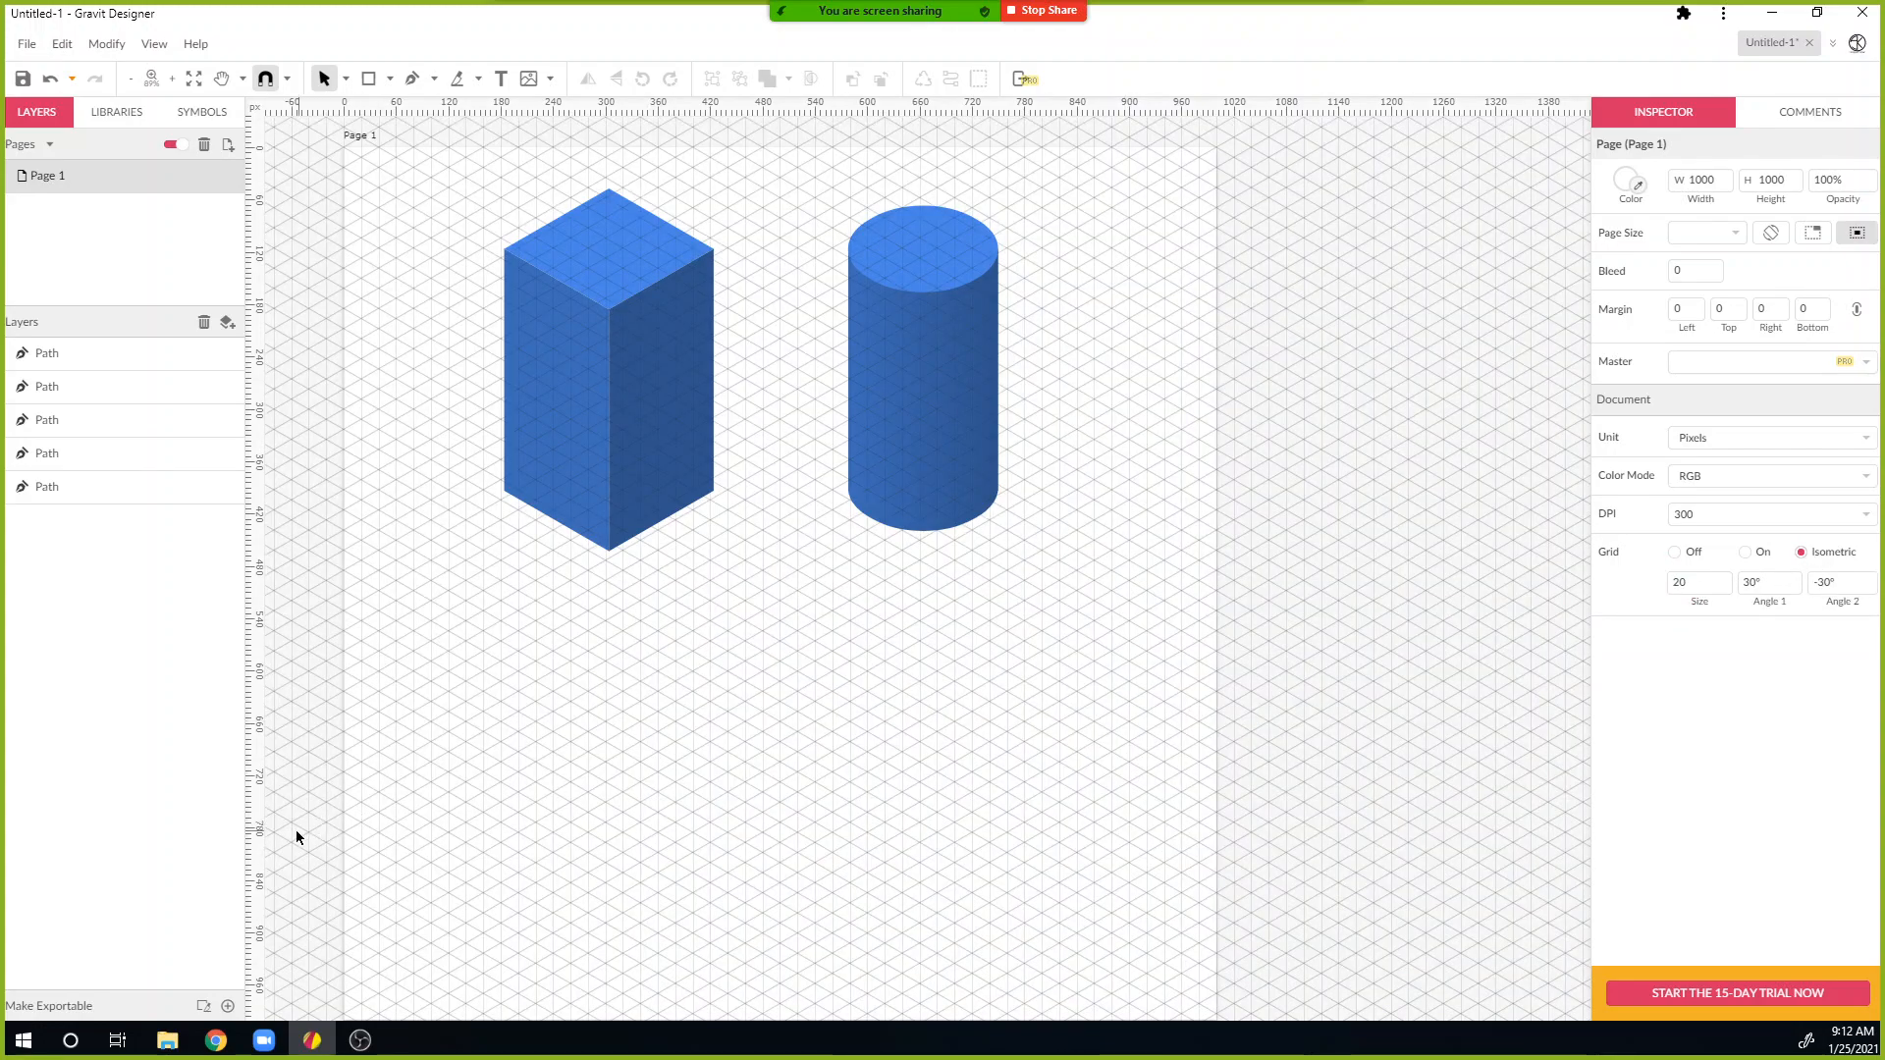
pyautogui.scroll(5, 739, 808)
pyautogui.press('space')
pyautogui.moveTo(730, 736); pyautogui.dragTo(750, 703)
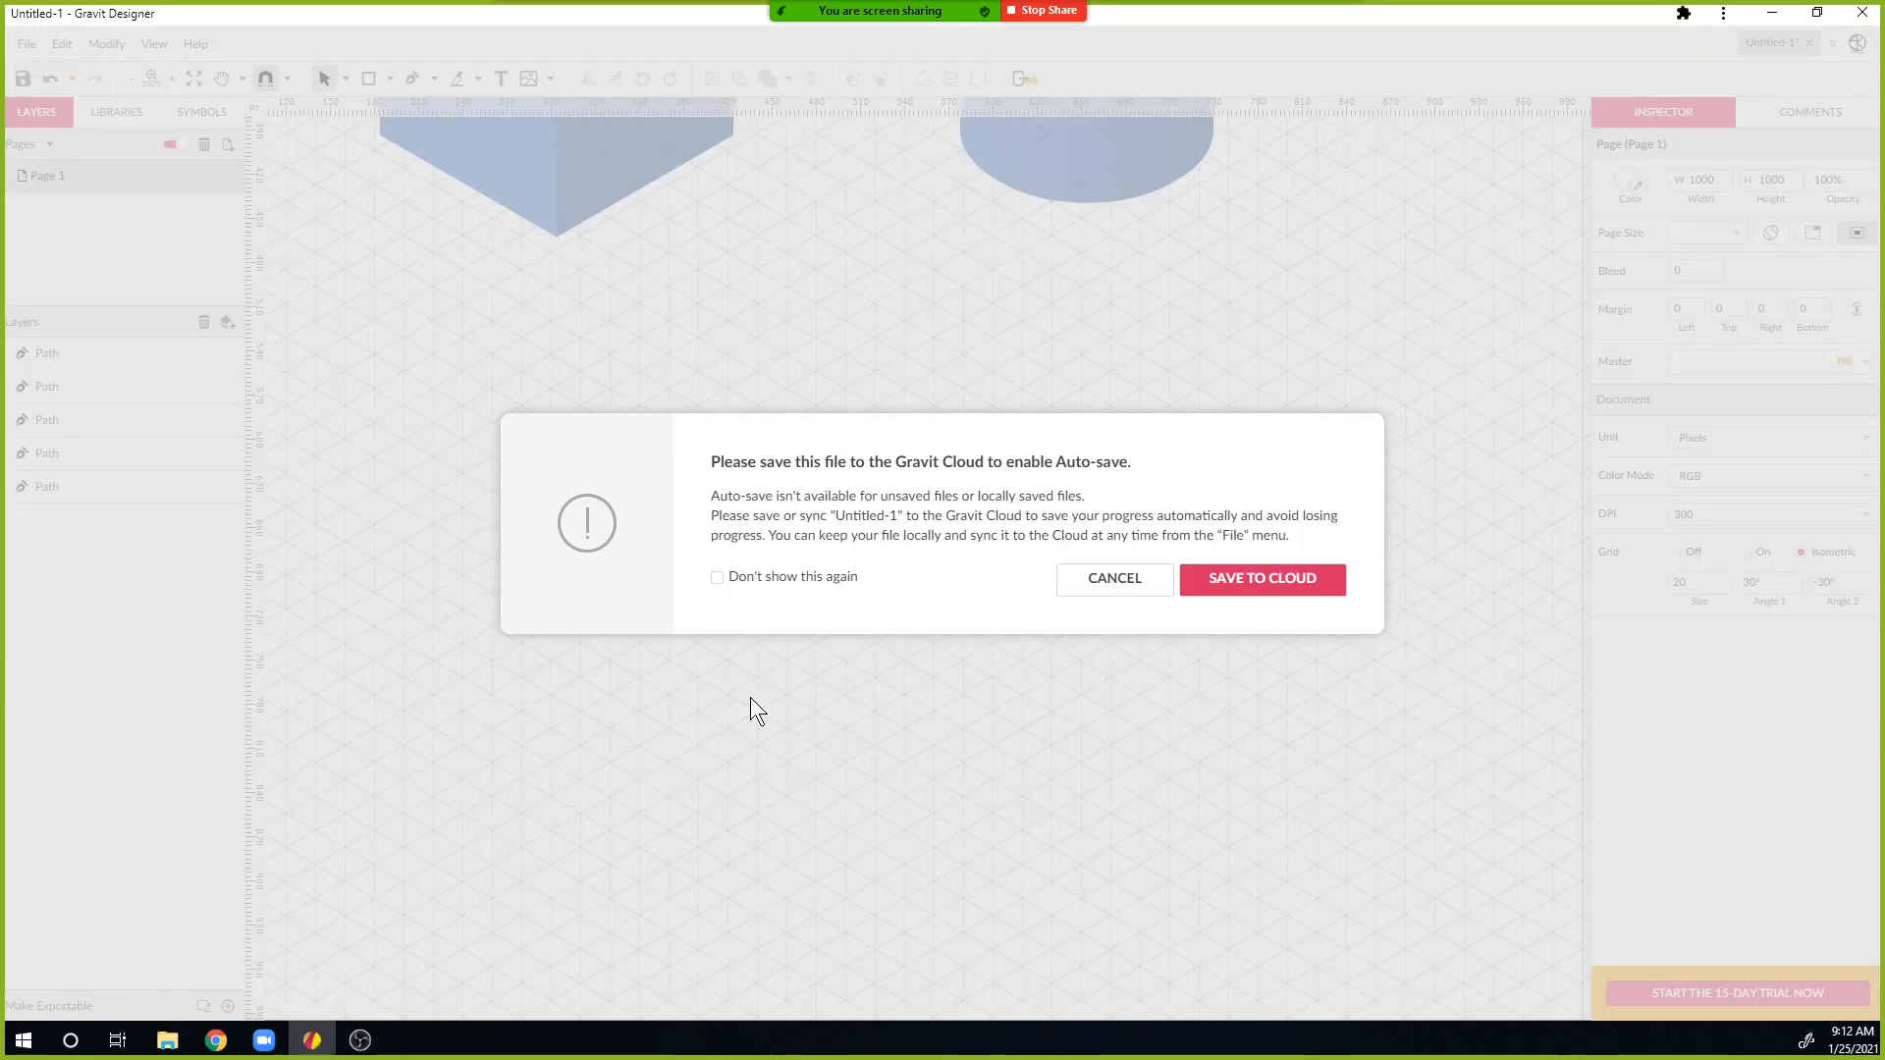
# Step: Save the file to Gravit Cloud, naming it "isometric review 1" followed by the author's surname
pyautogui.click(1213, 587)
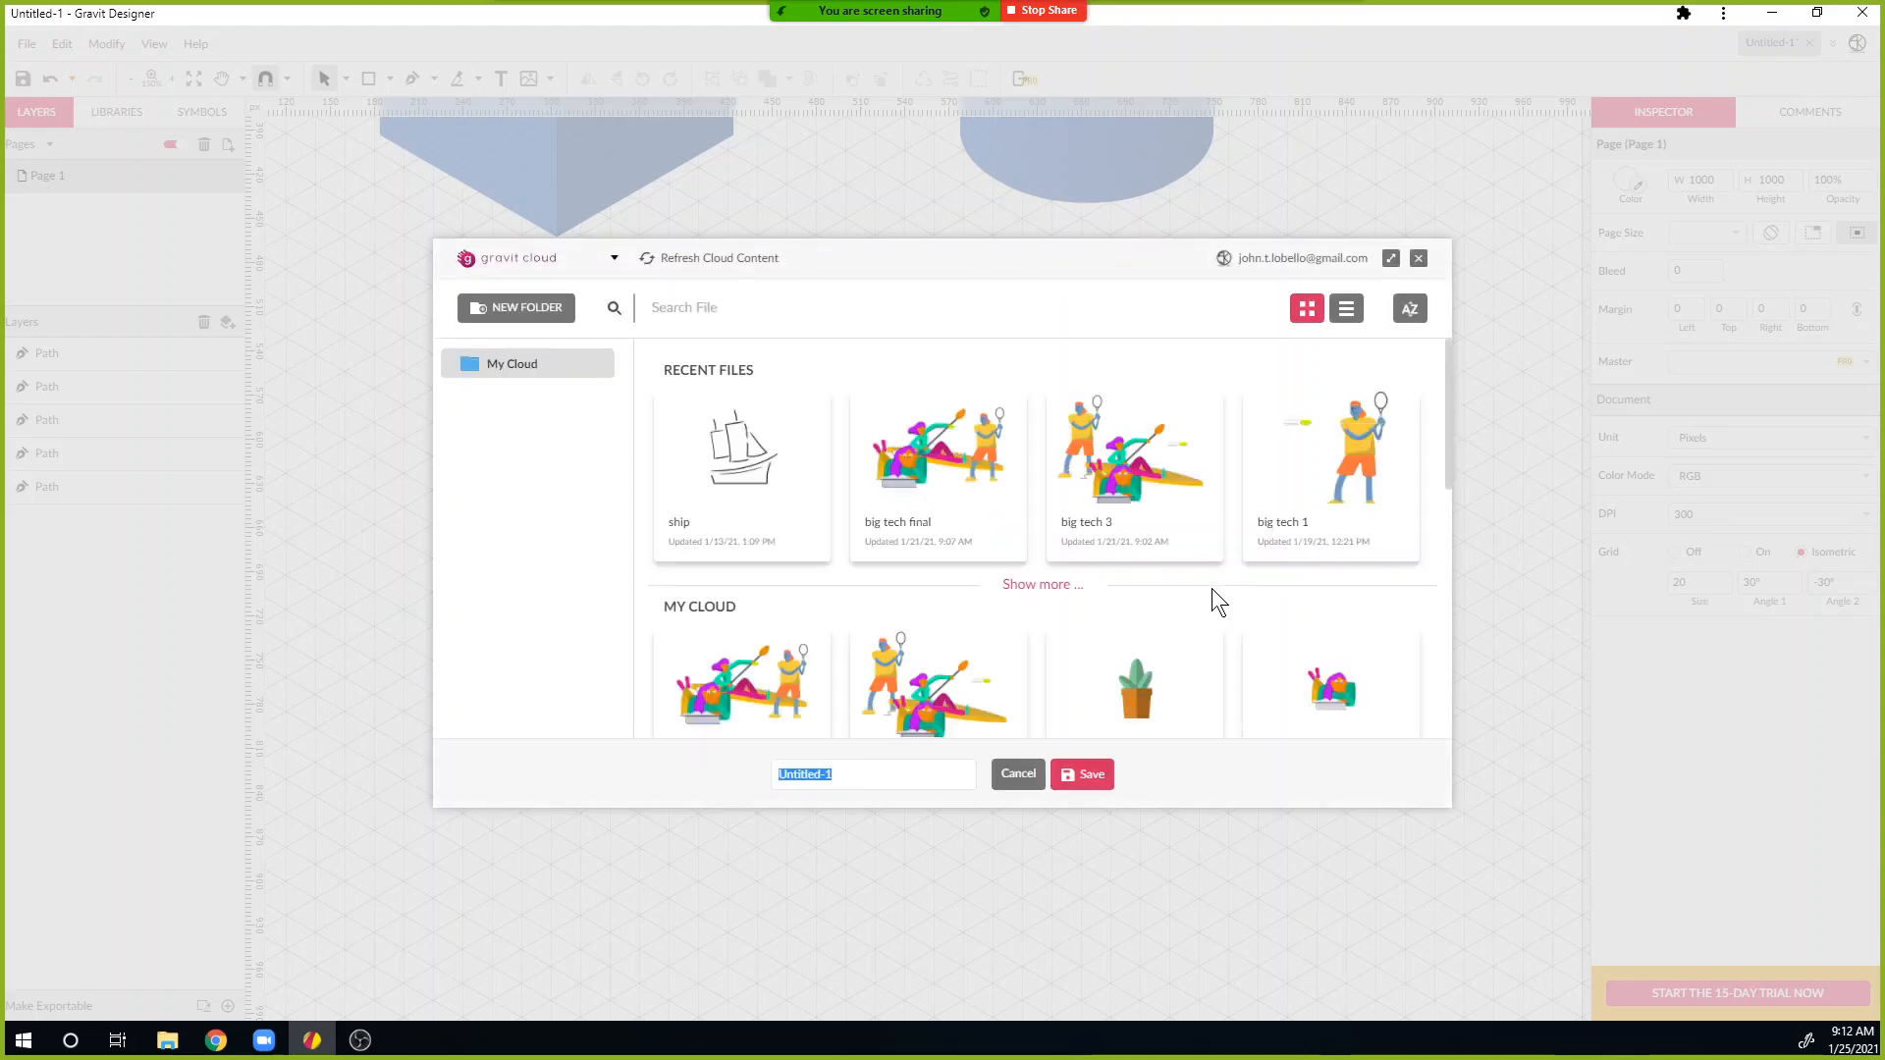
pyautogui.write('isometric rev')
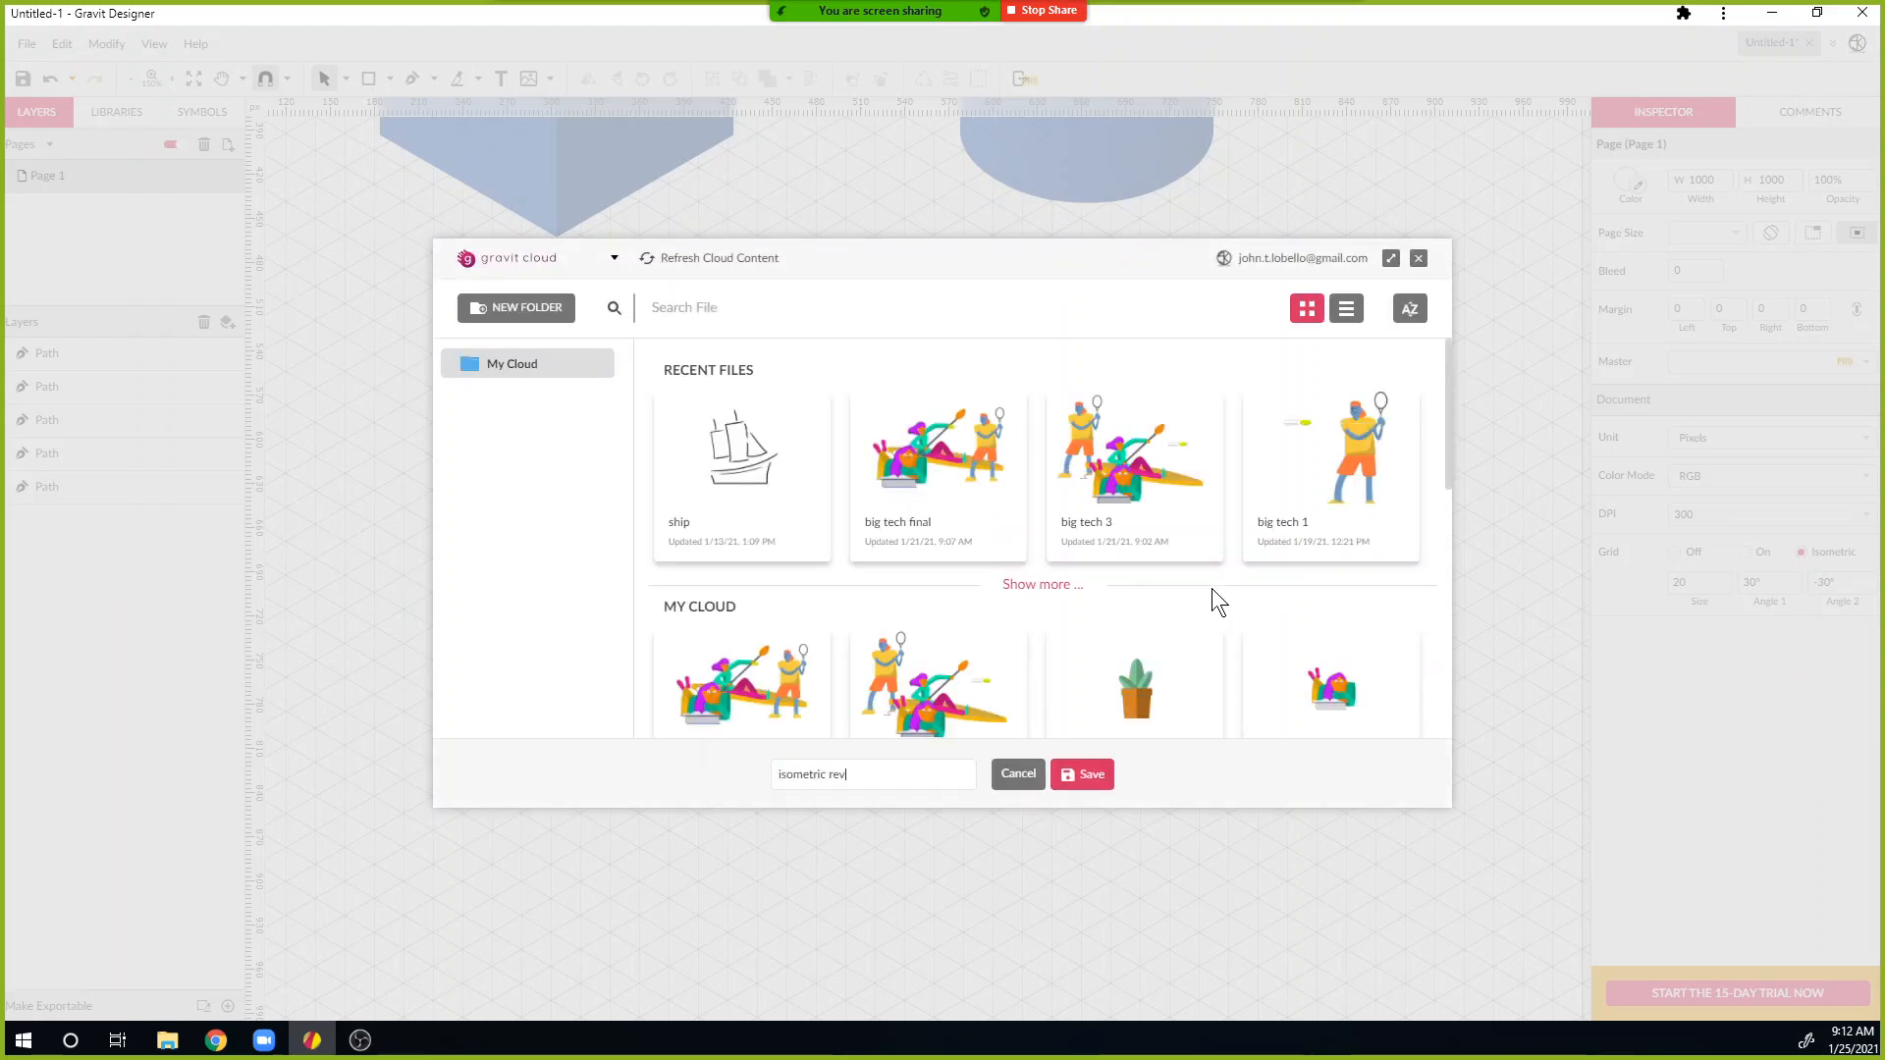
pyautogui.write('iew 1 lobello')
pyautogui.press('Return')
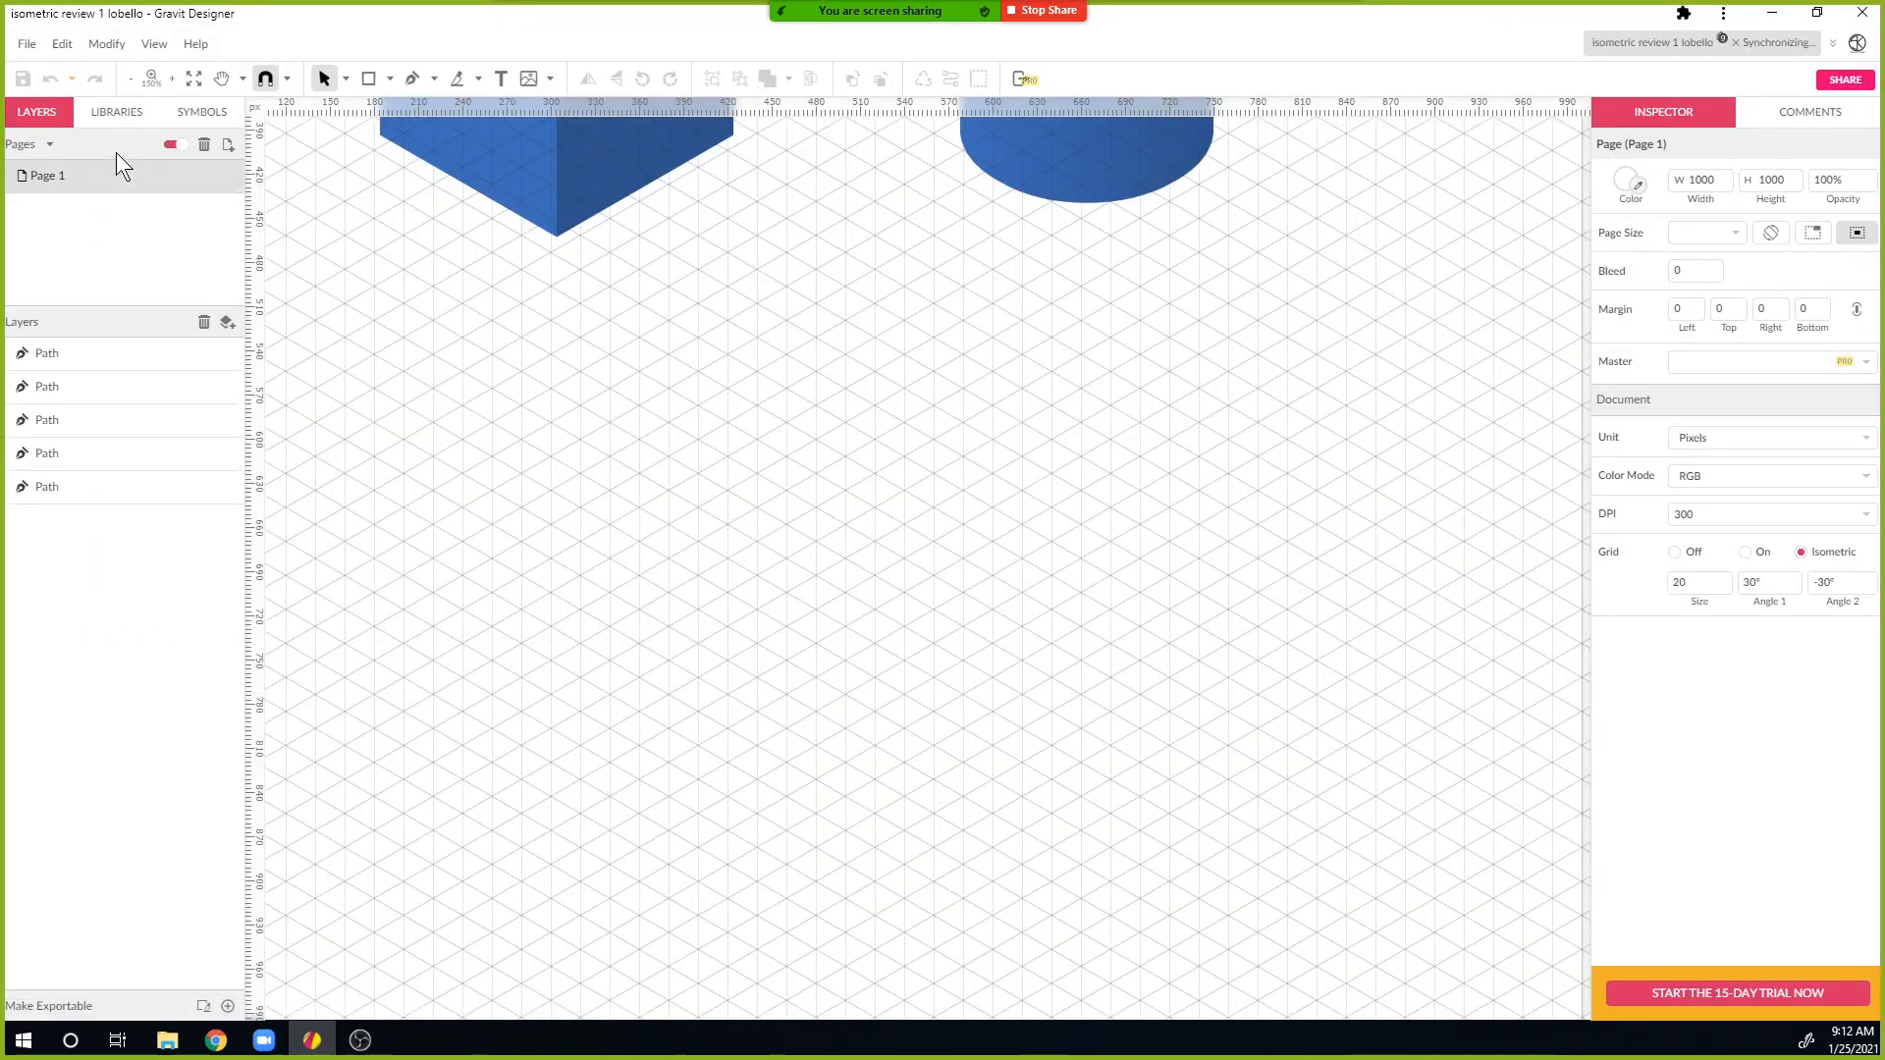
# Step: Draw a closed isometric rhombus below the shapes with the Pen tool, adjusting its lower corner for a size of 600 by 346.4 px
pyautogui.click(413, 79)
pyautogui.click(551, 660)
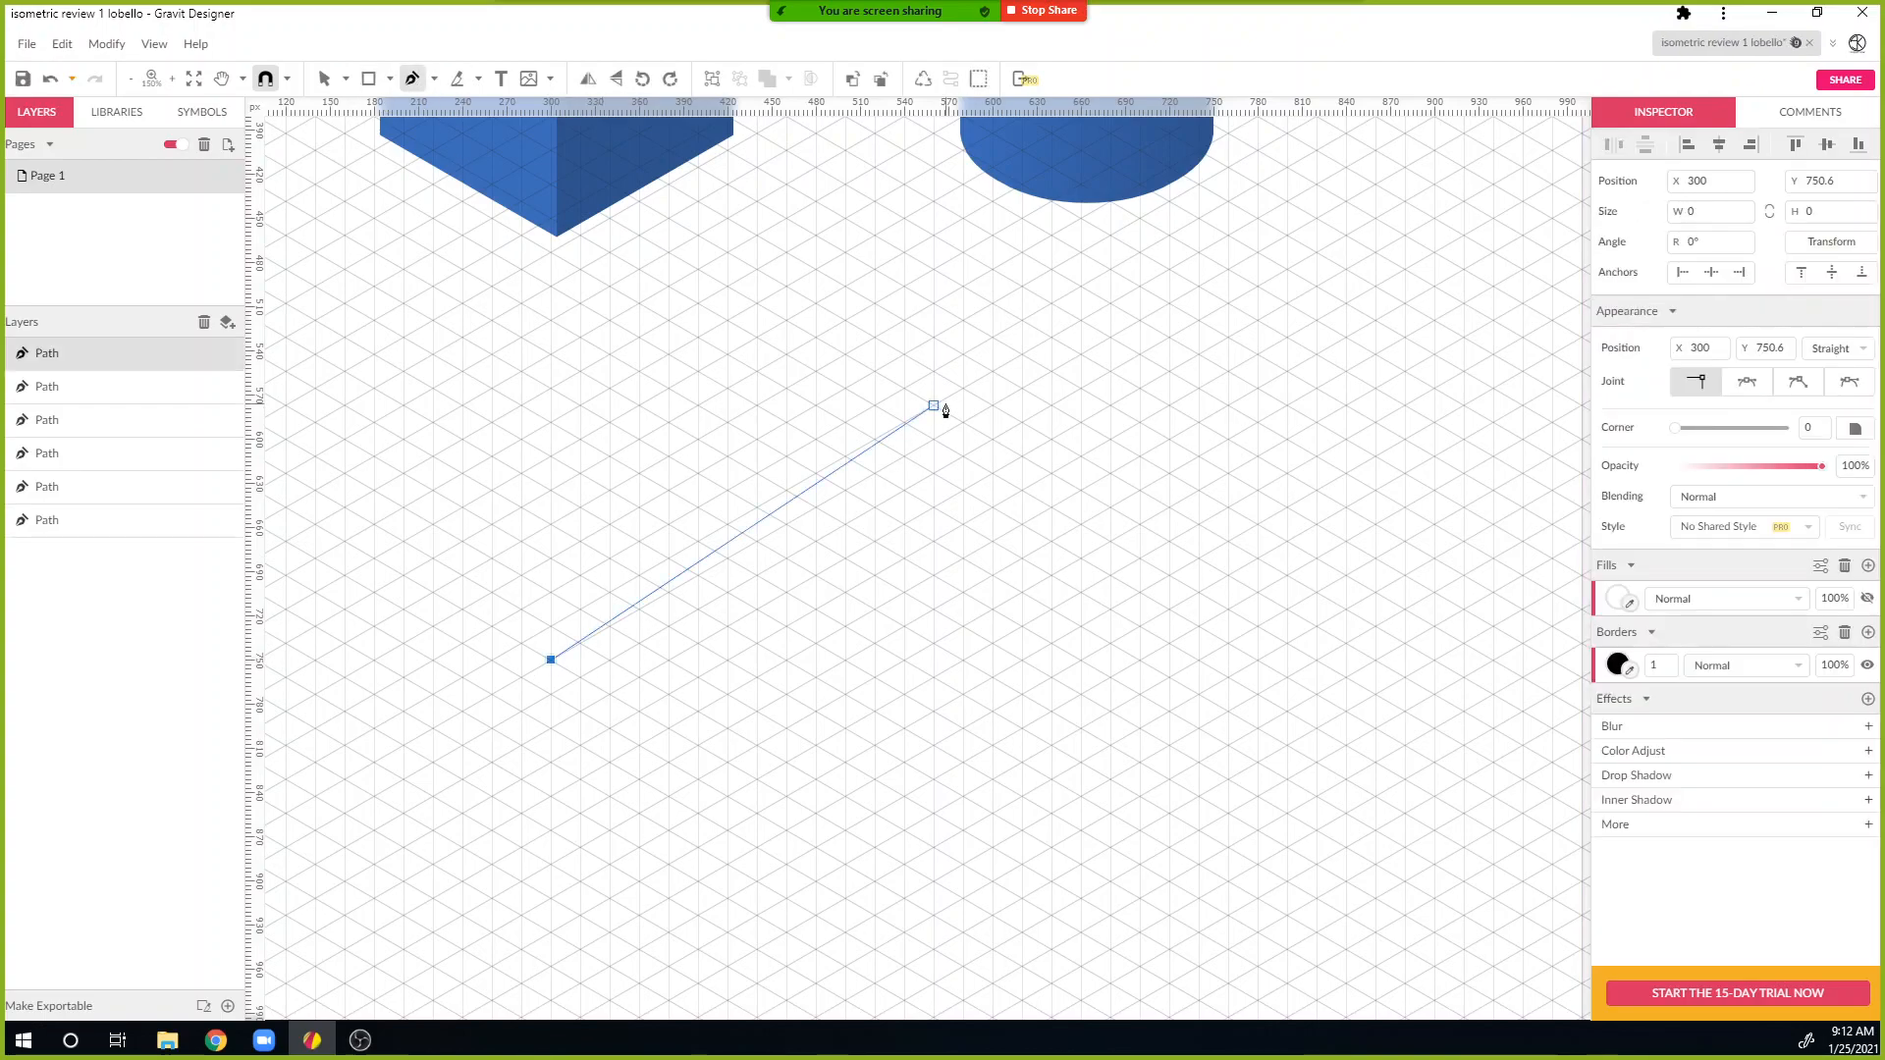
pyautogui.click(993, 406)
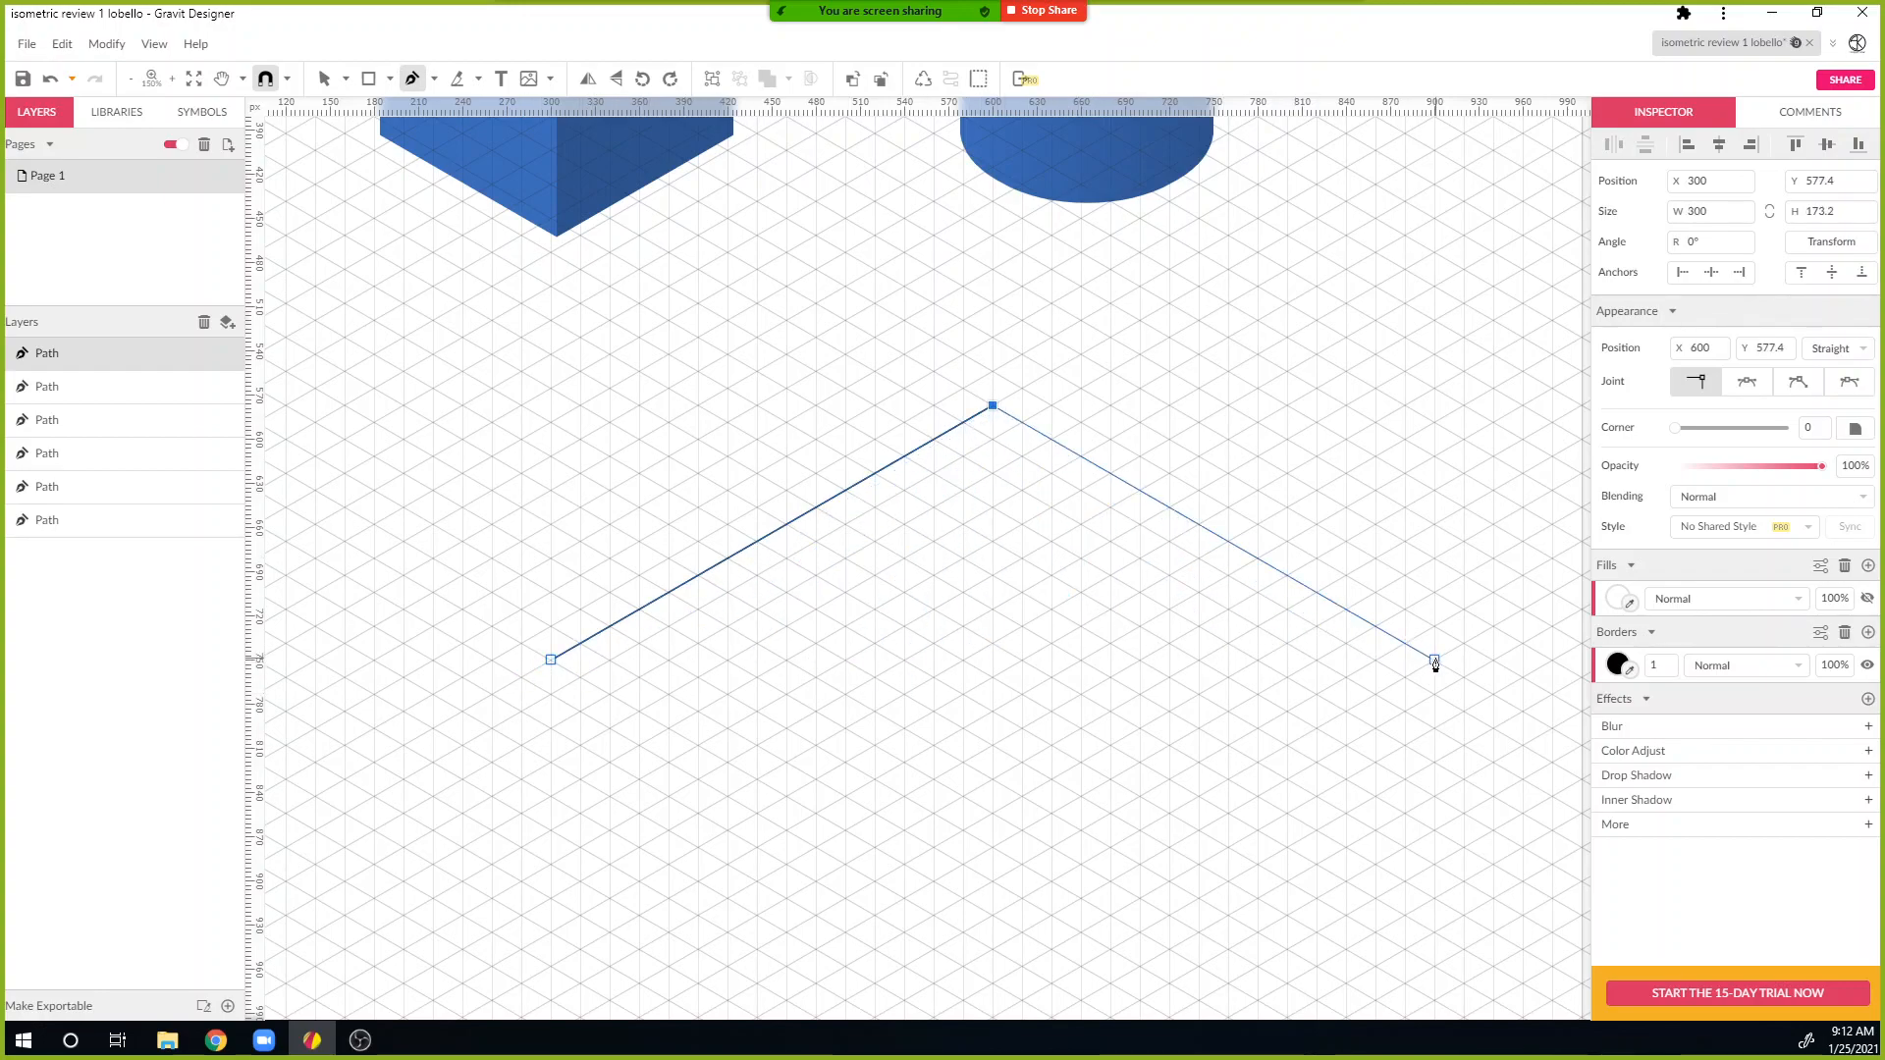
pyautogui.click(1434, 660)
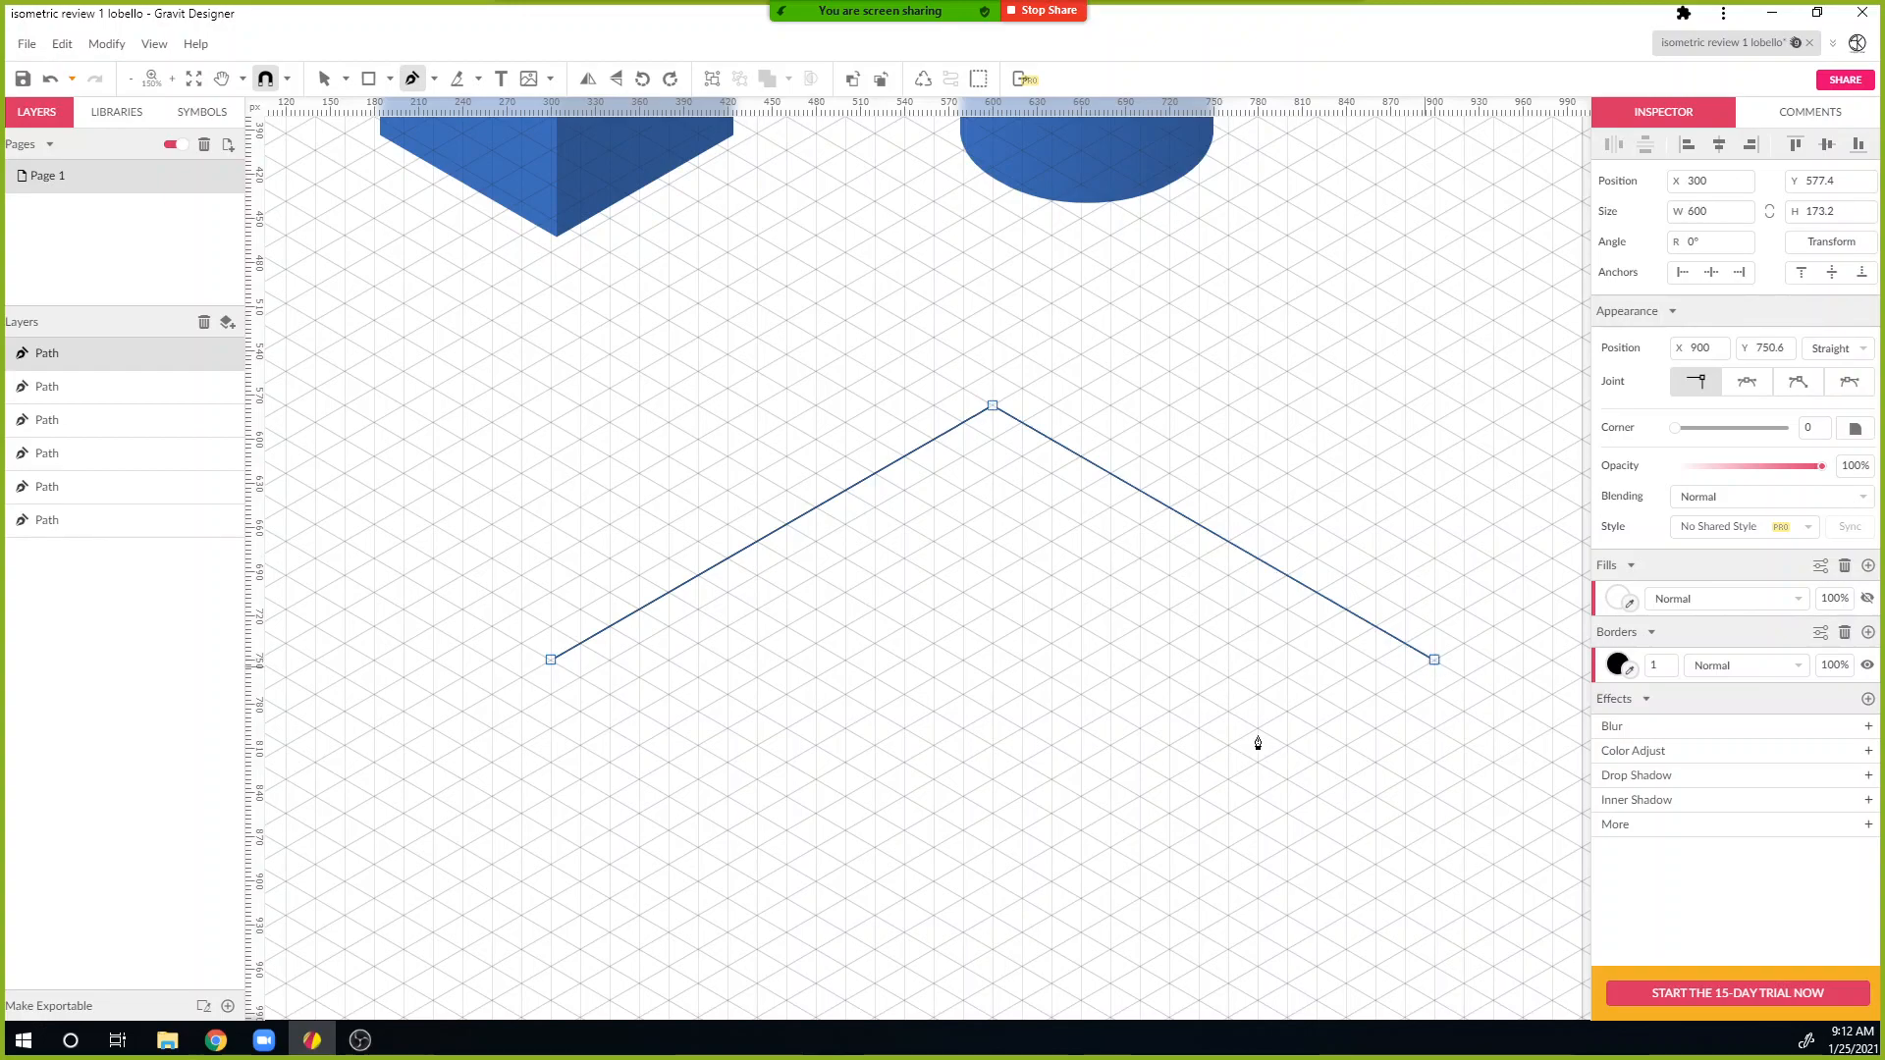
pyautogui.click(993, 882)
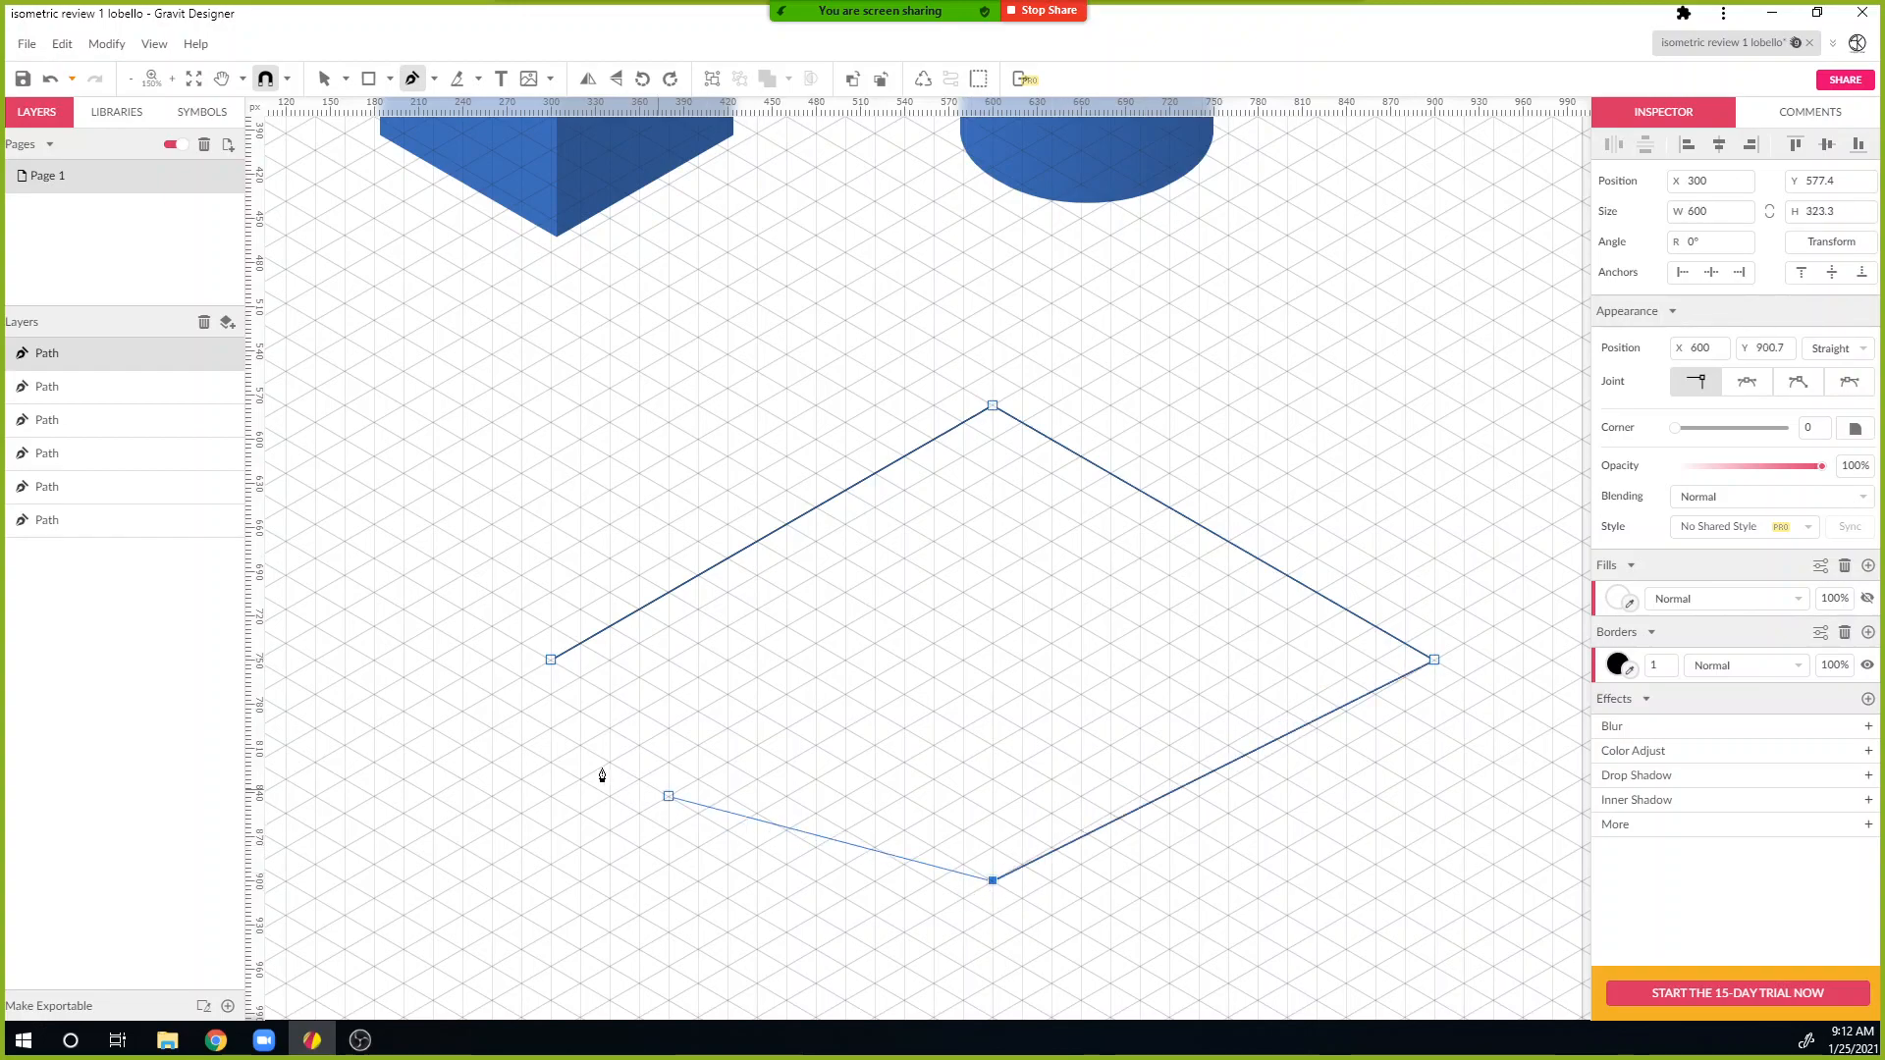
pyautogui.click(551, 661)
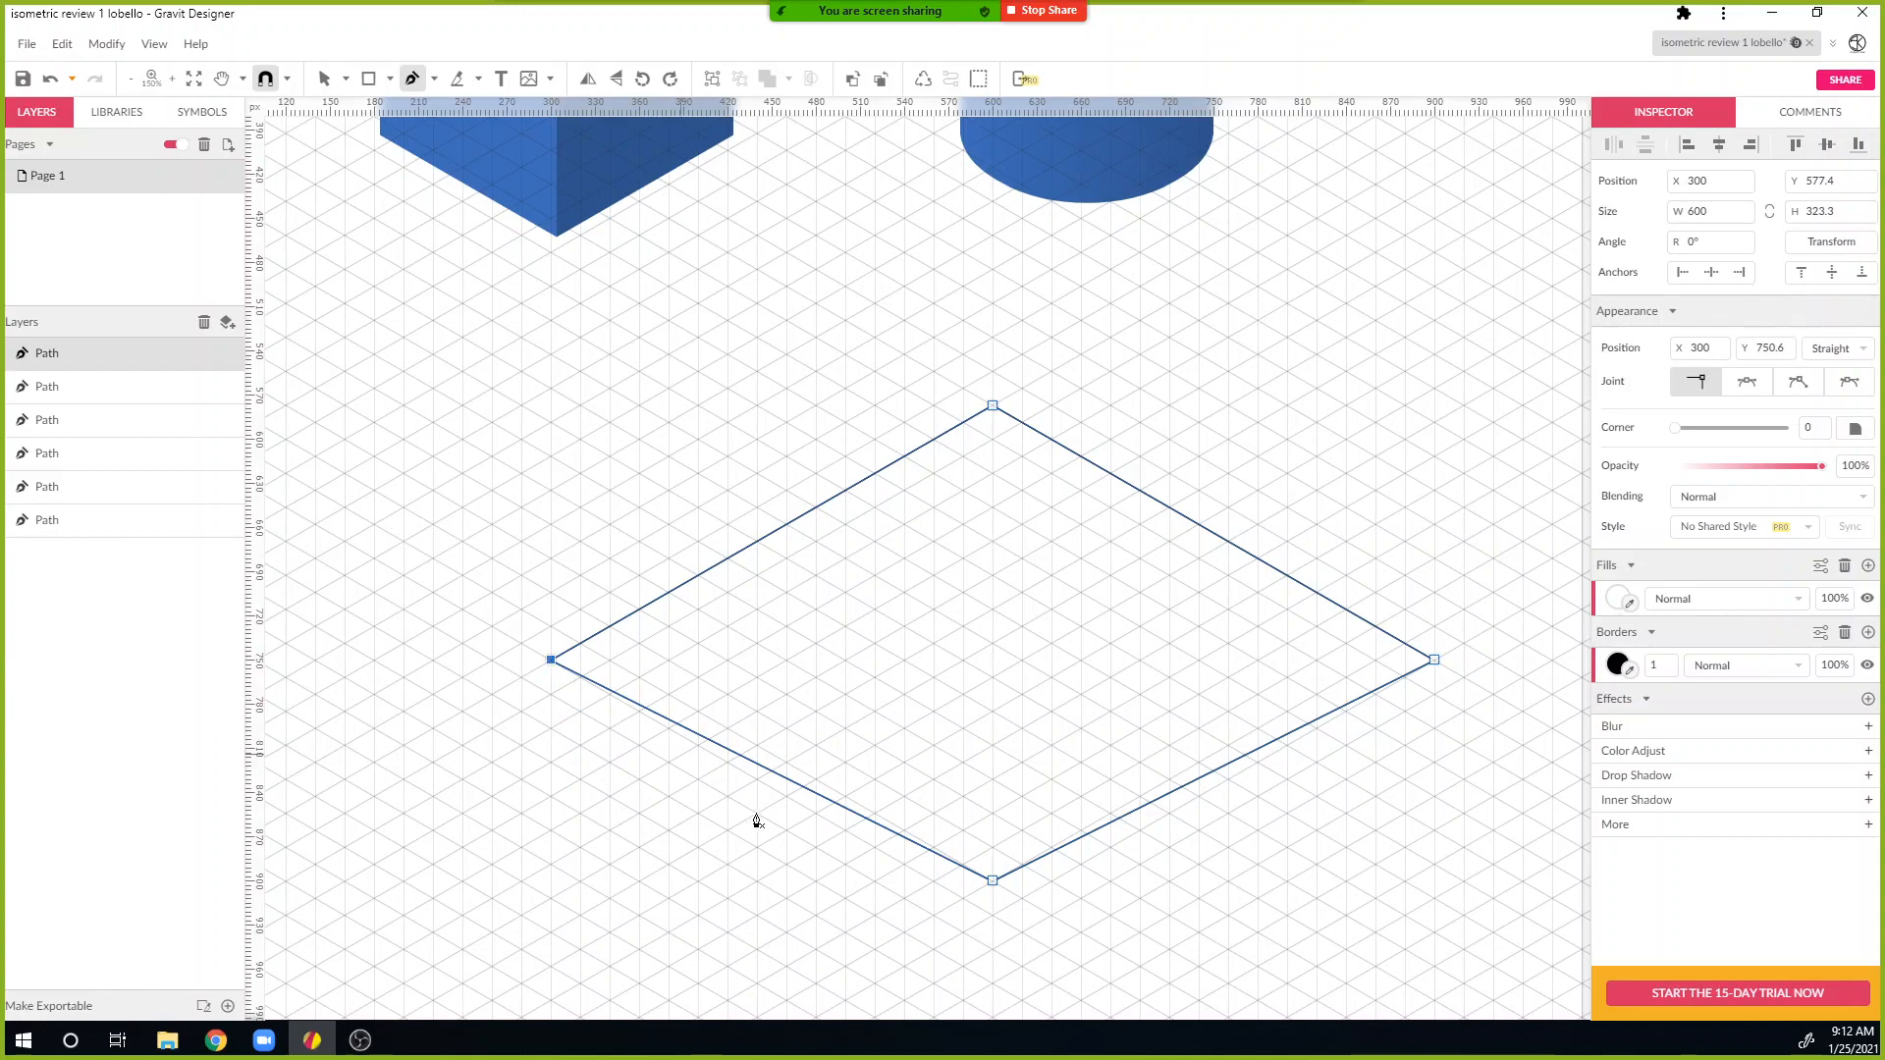
pyautogui.press('v')
pyautogui.moveTo(993, 882); pyautogui.dragTo(992, 914)
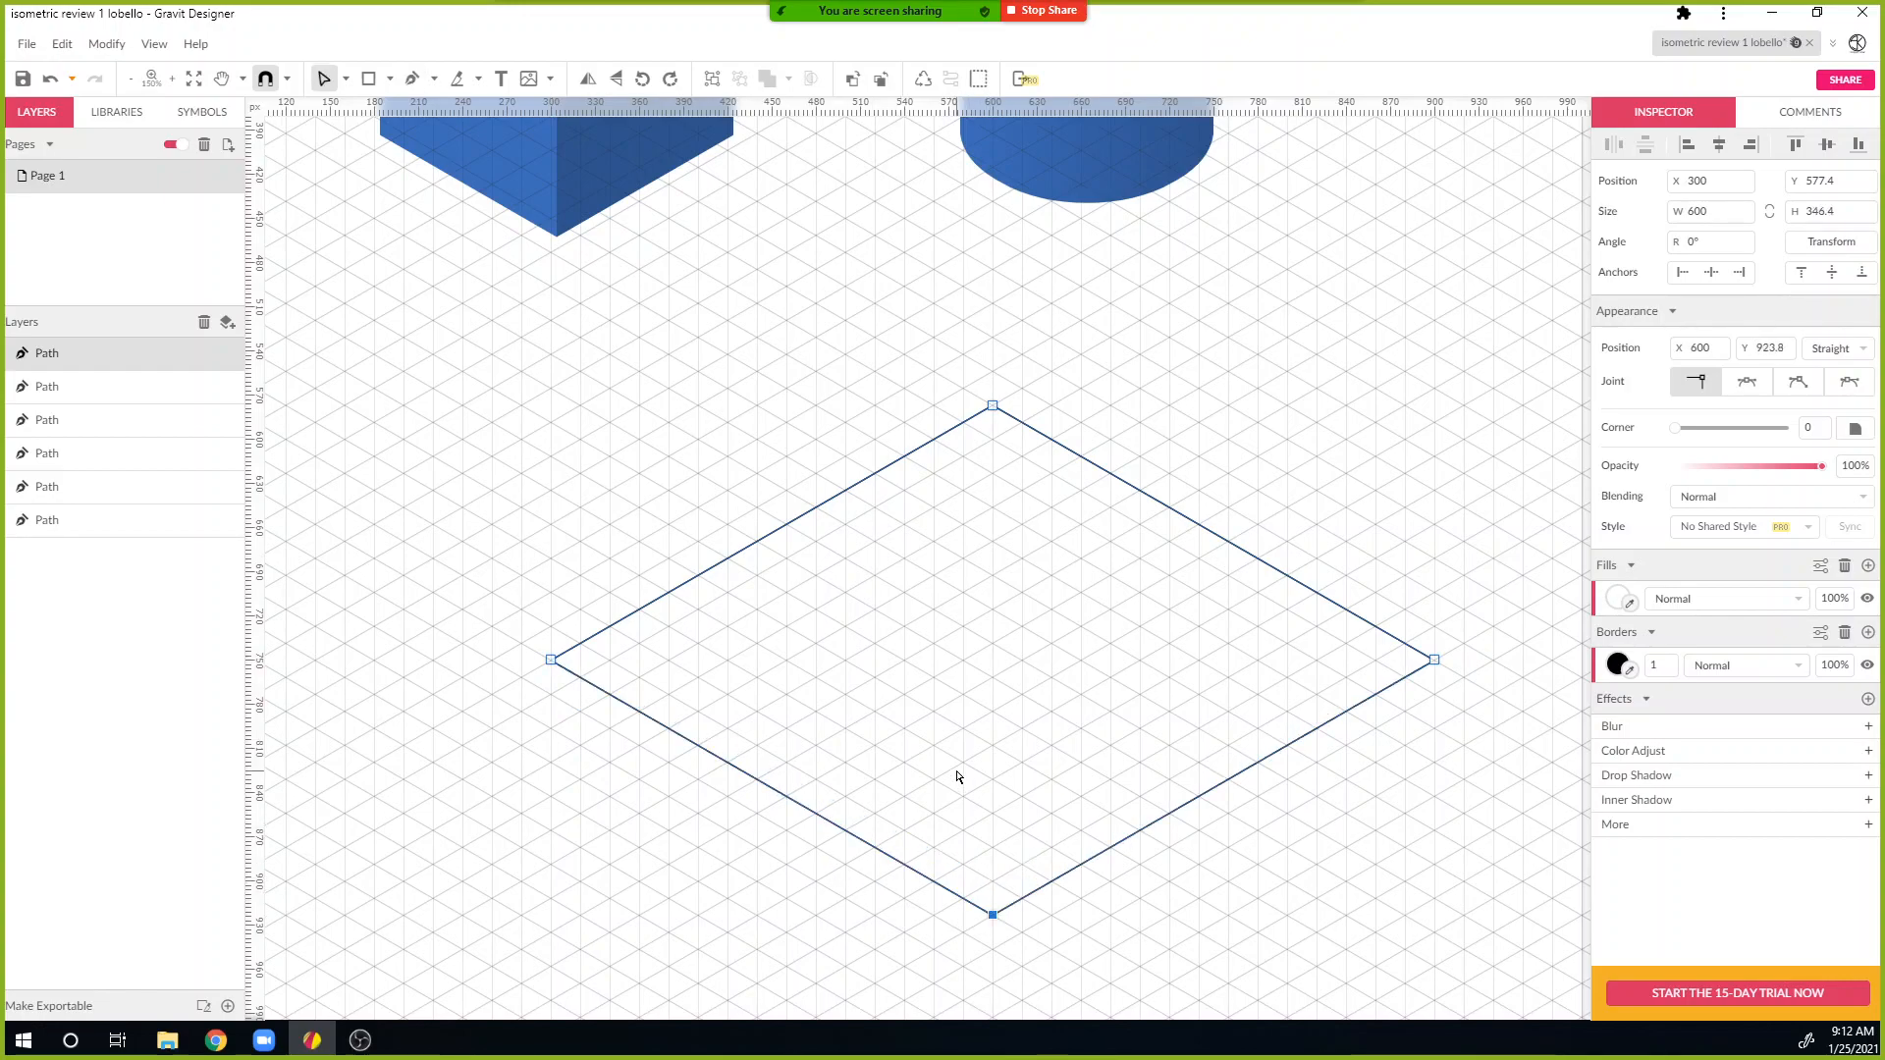
# Step: Fill the large rhombus with a solid light red color
pyautogui.moveTo(834, 110); pyautogui.dragTo(1121, 636)
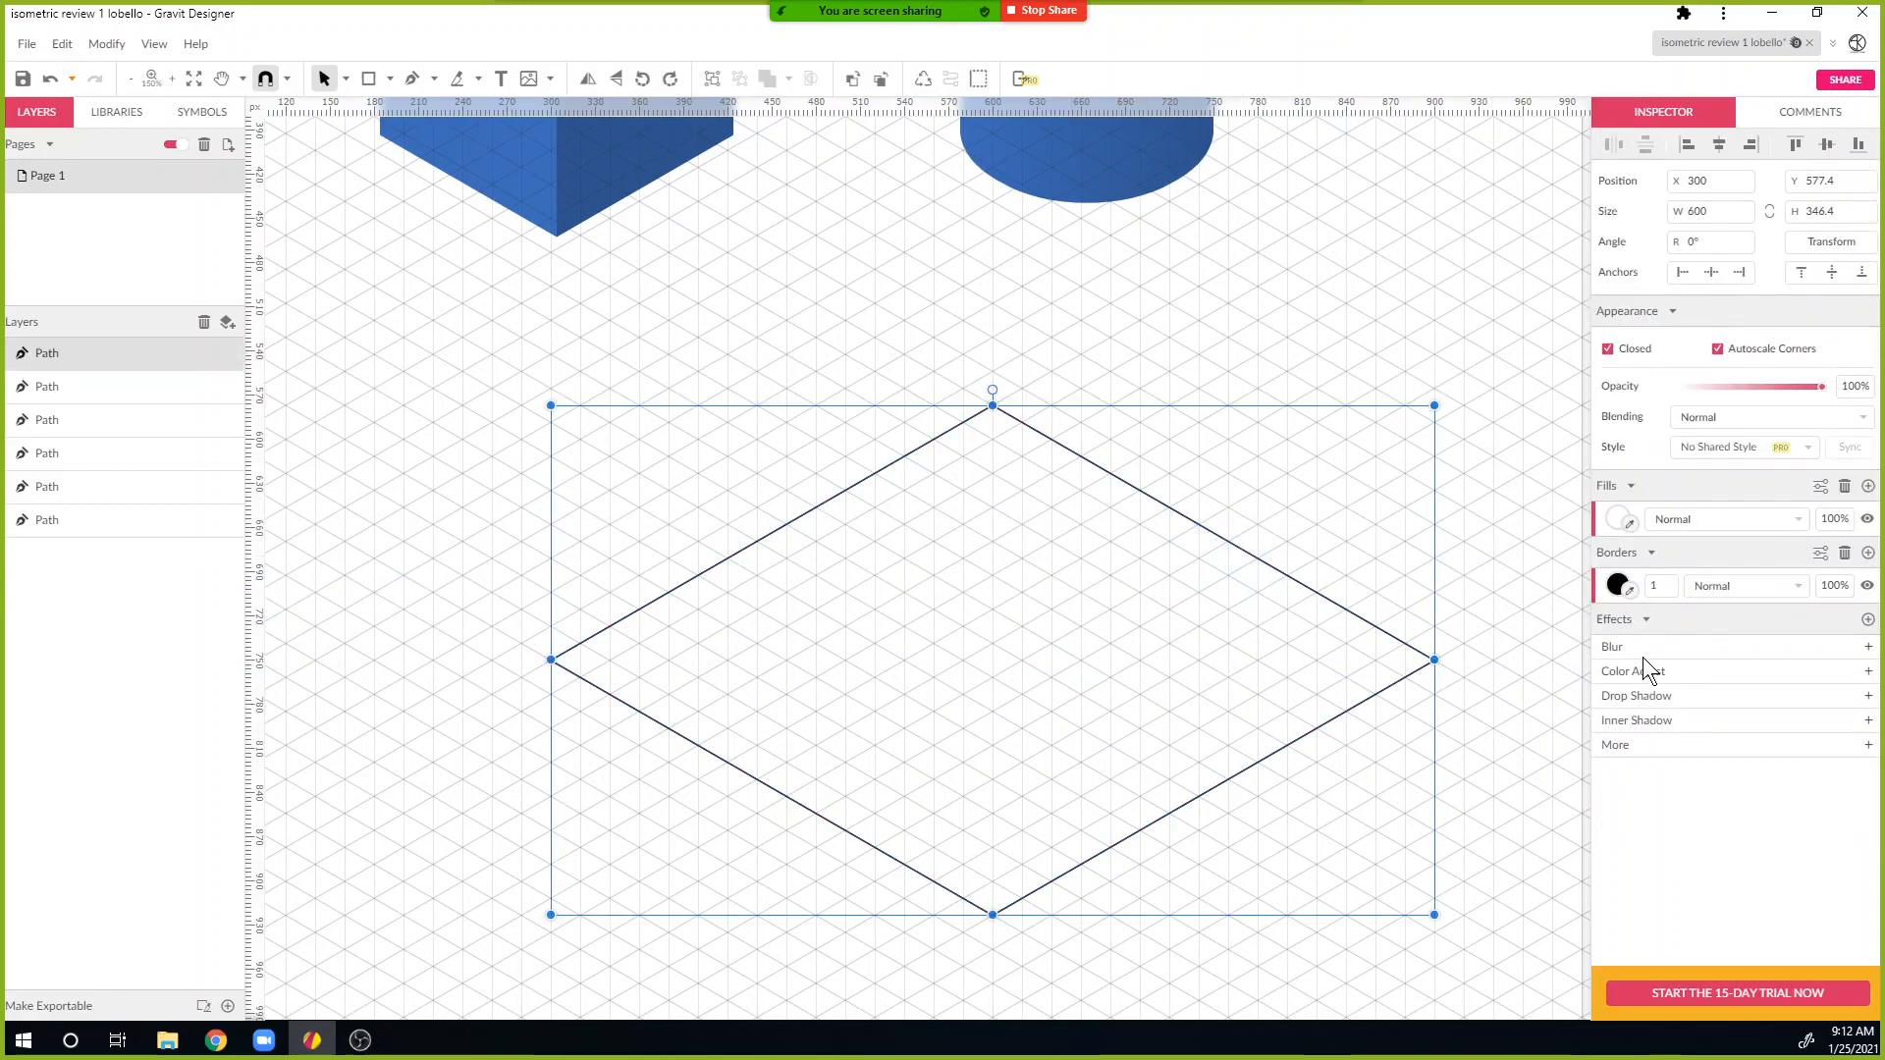
pyautogui.click(1613, 517)
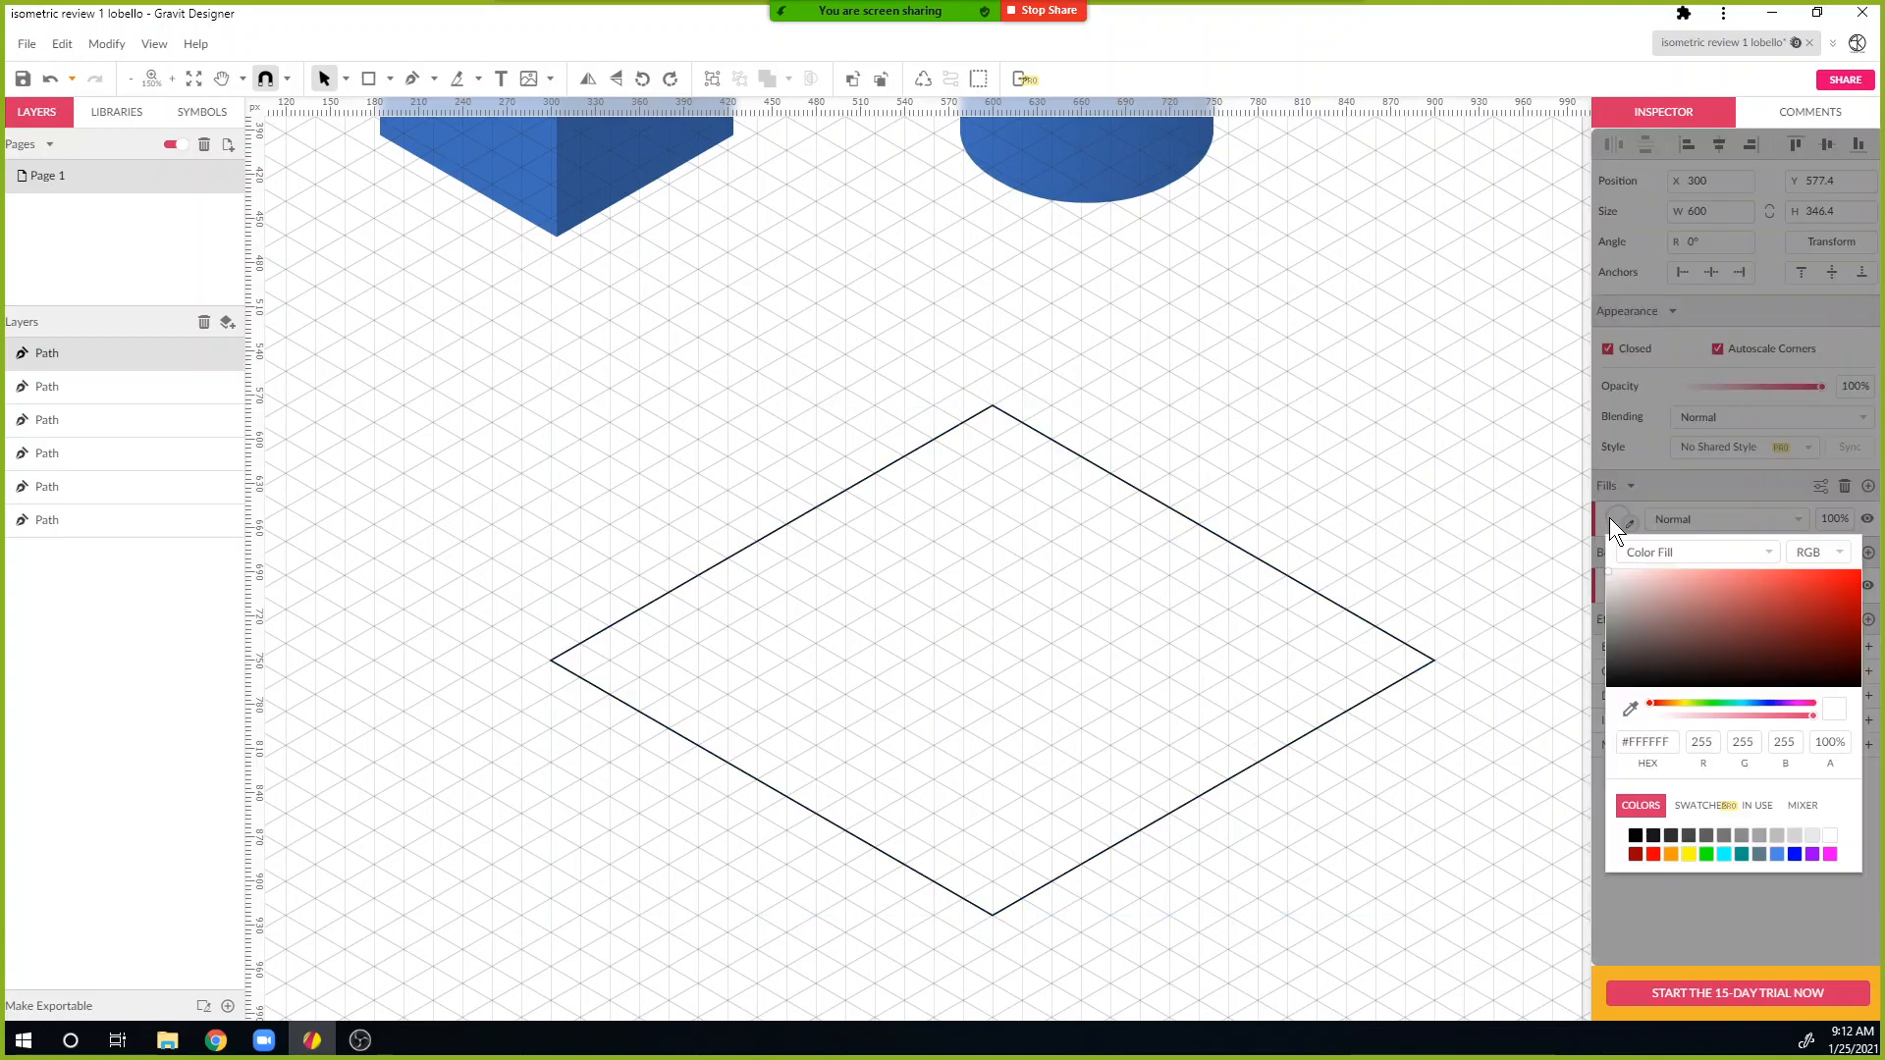
pyautogui.click(1676, 581)
pyautogui.click(1021, 737)
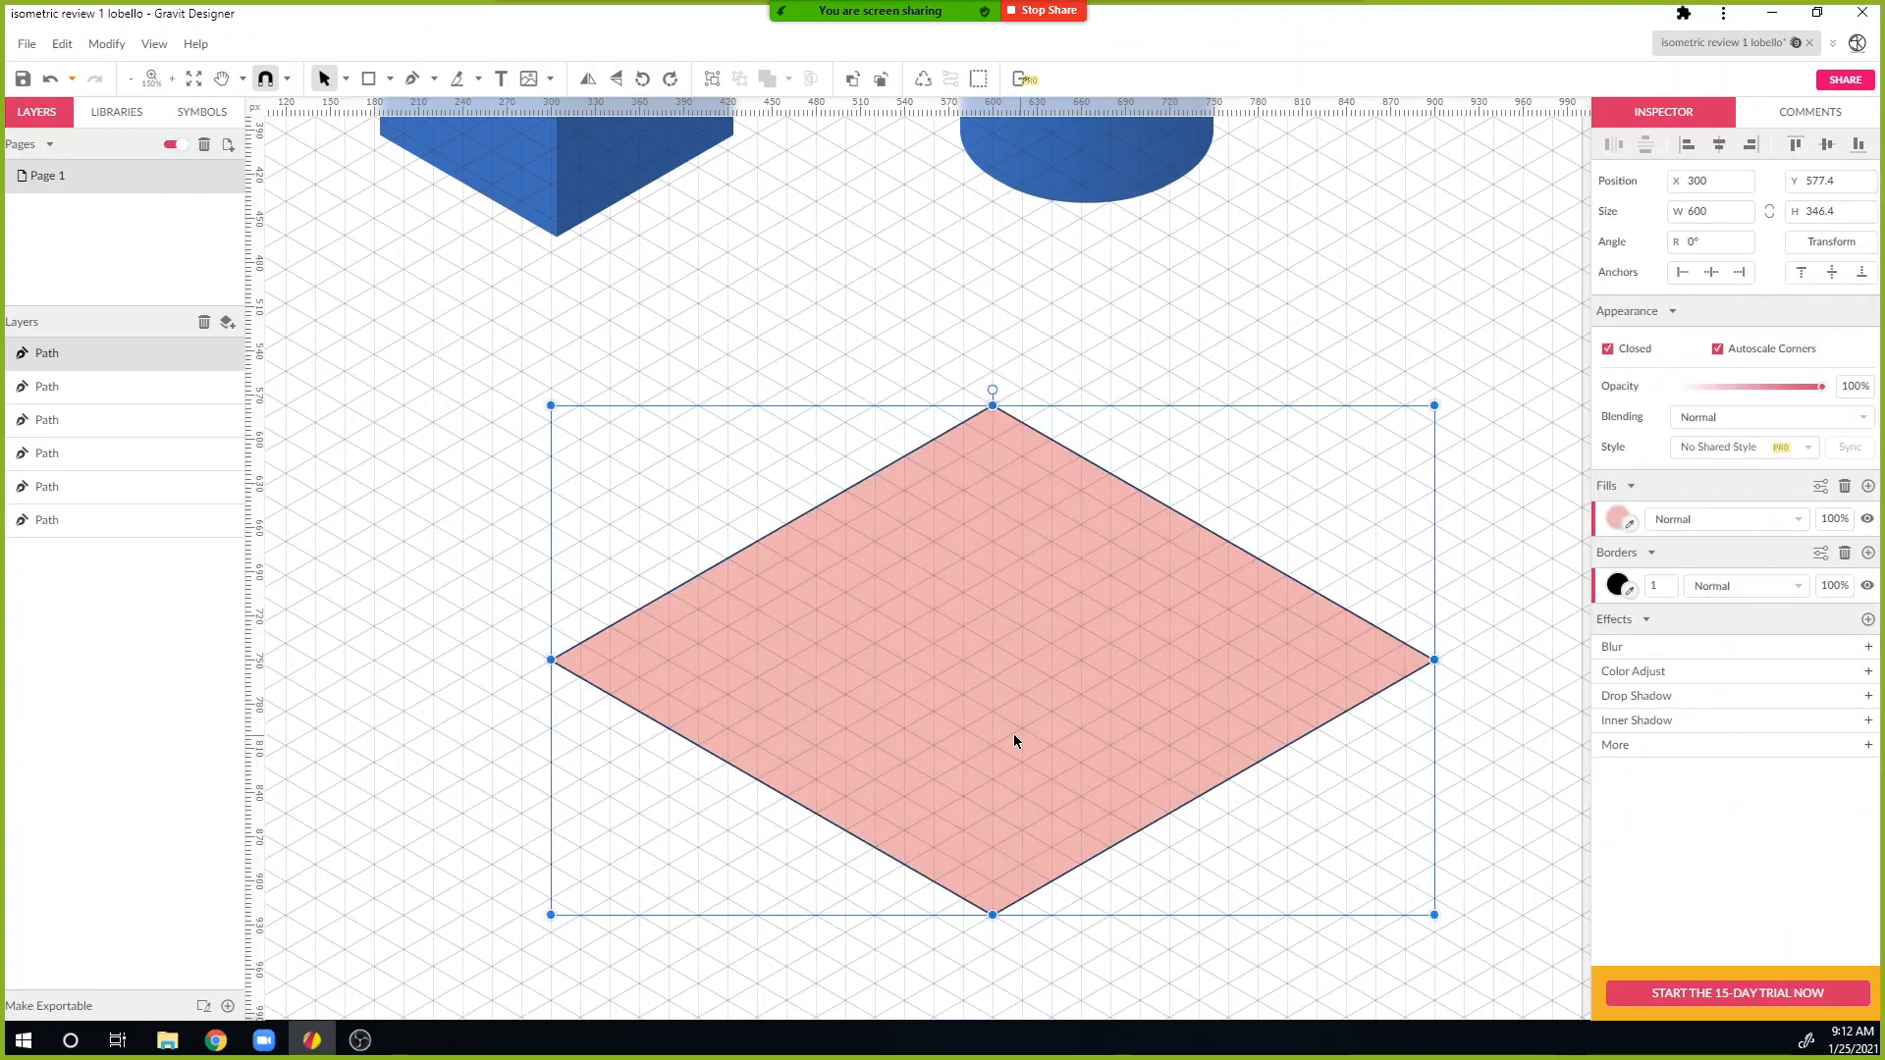
# Step: Draw a smaller closed rhombus, 440 by 254 px, centered inside the large one with the Pen tool
pyautogui.press('p')
pyautogui.click(669, 660)
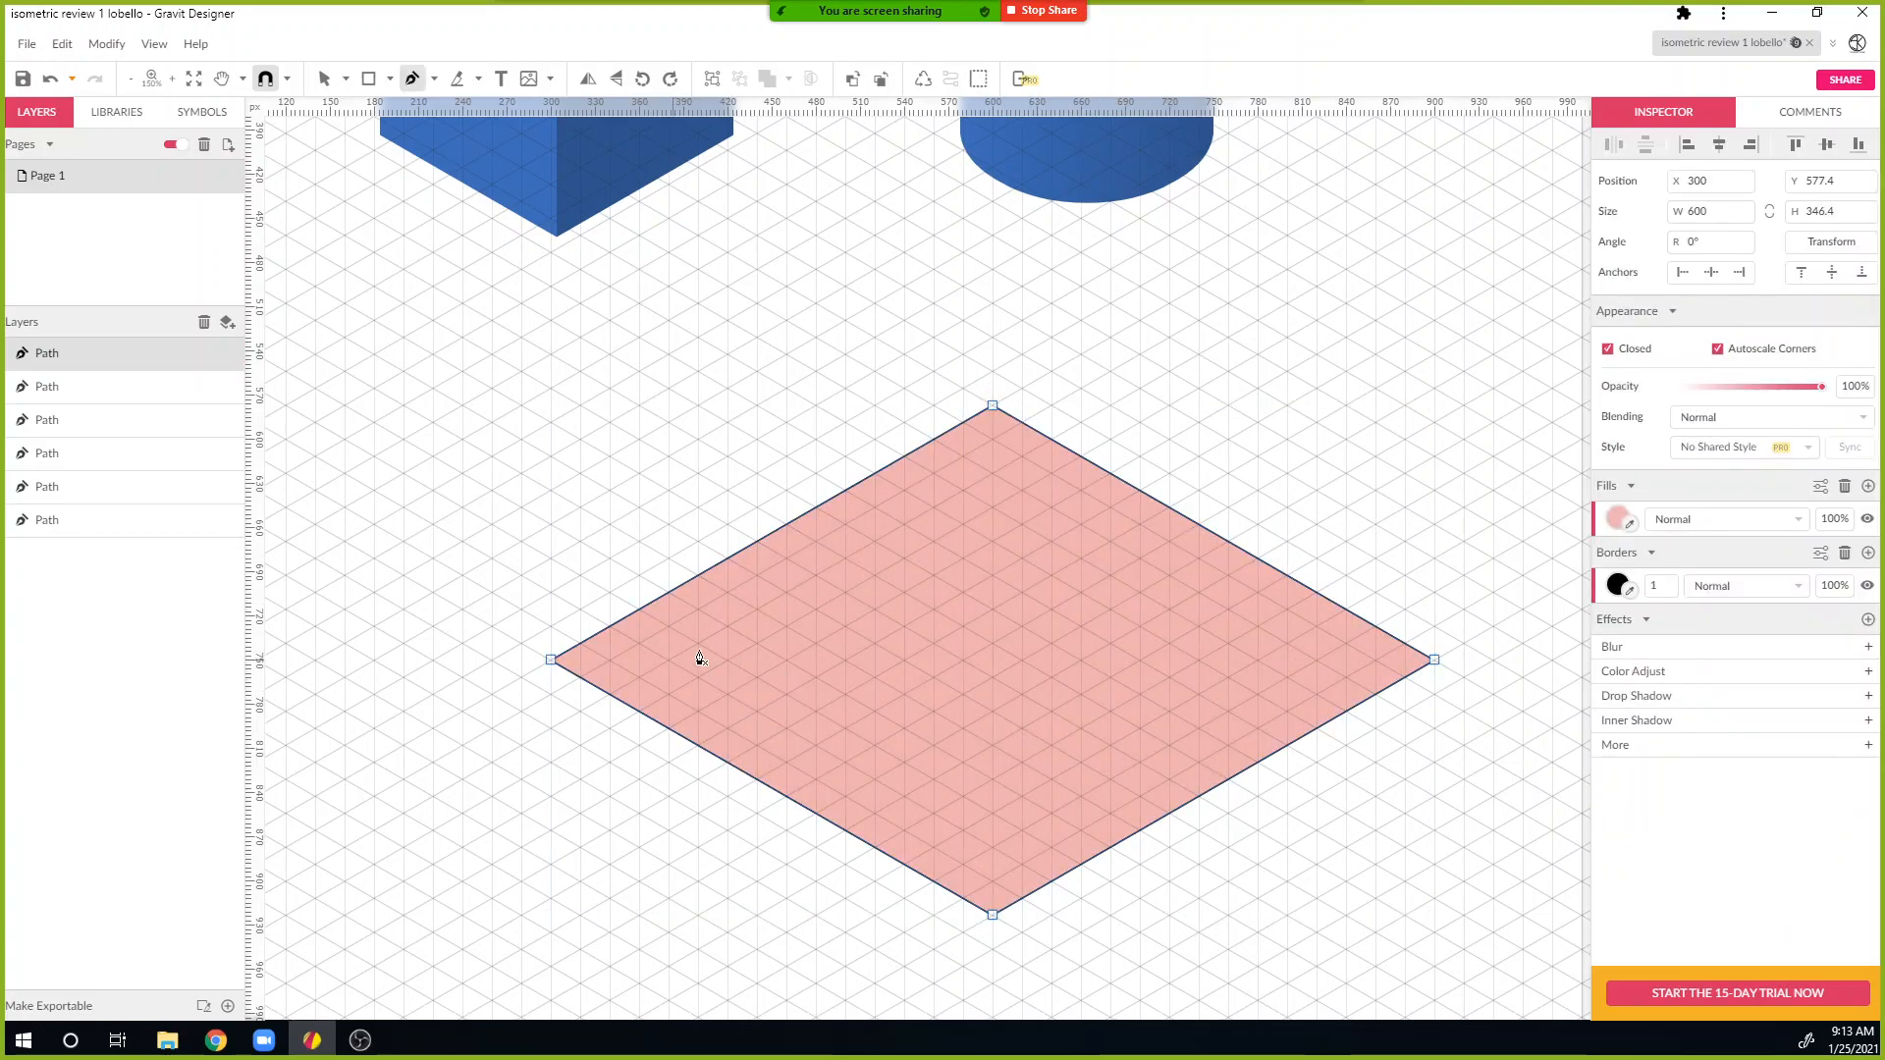
pyautogui.click(904, 557)
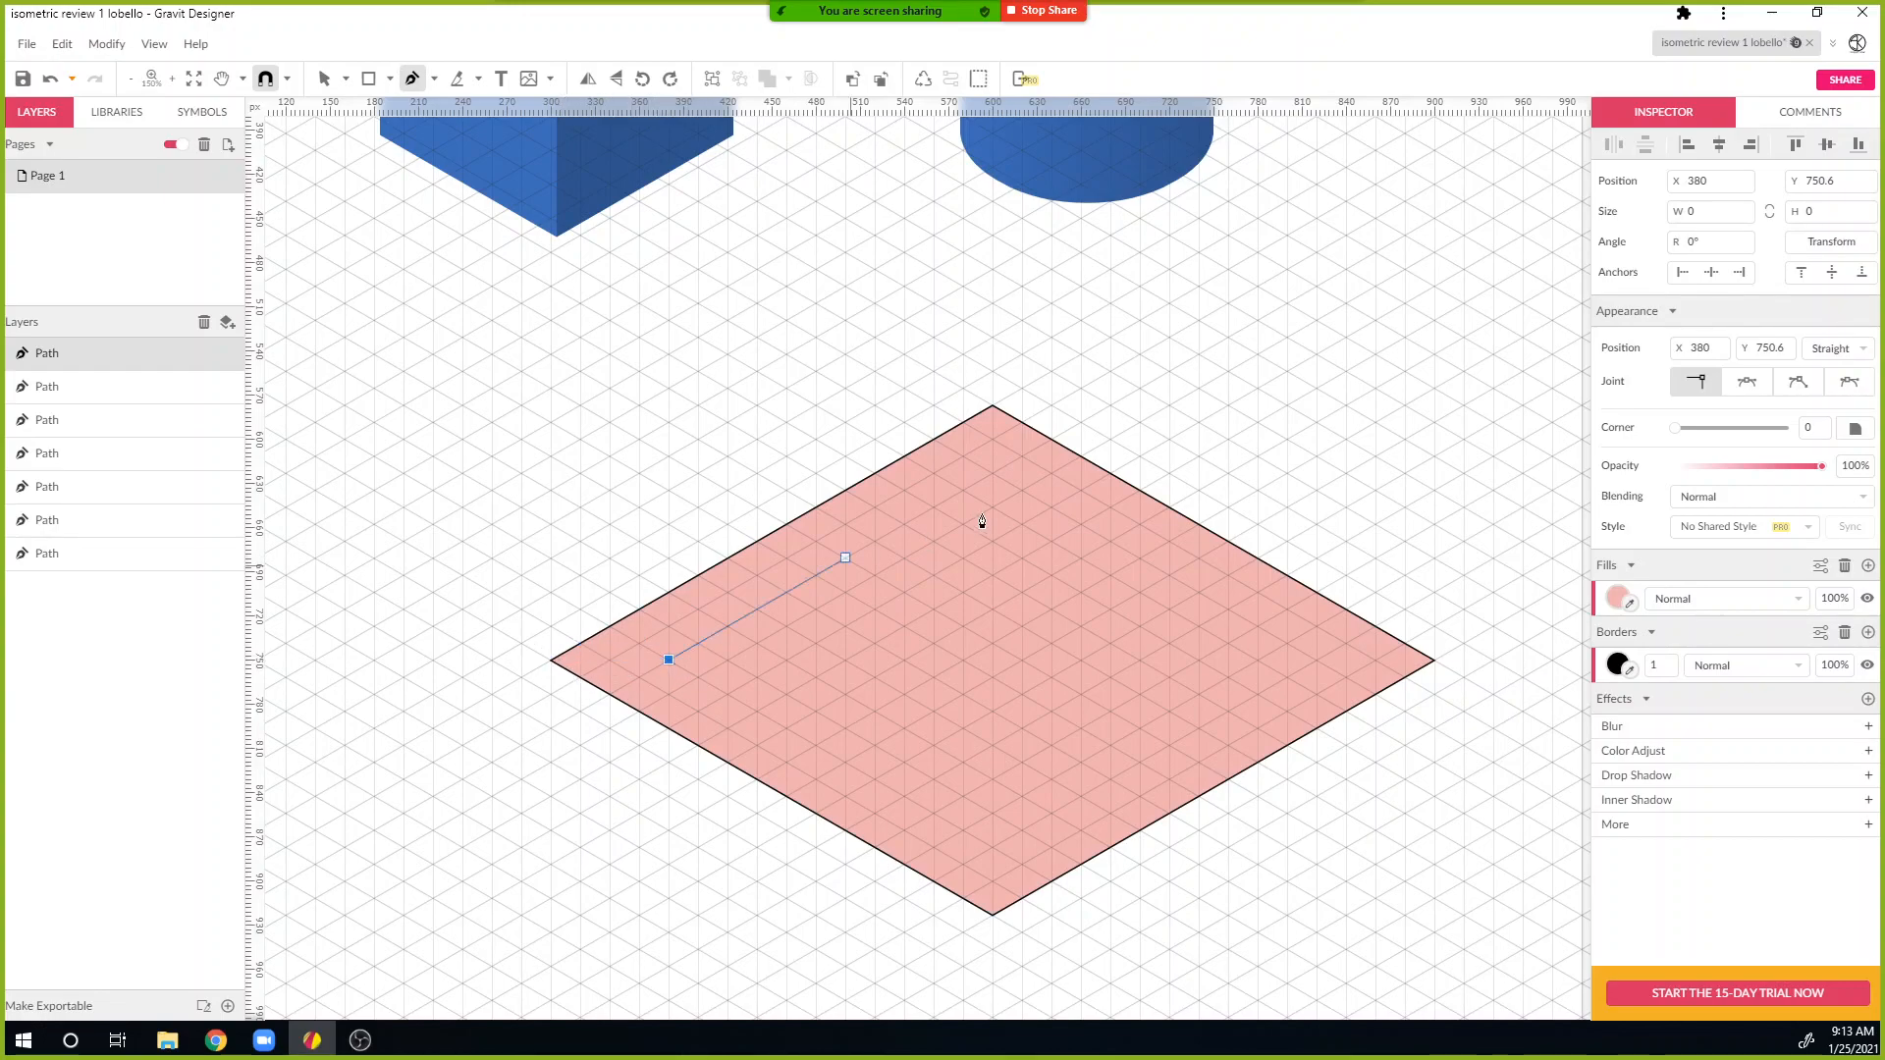
pyautogui.click(992, 475)
pyautogui.click(1314, 662)
pyautogui.click(993, 846)
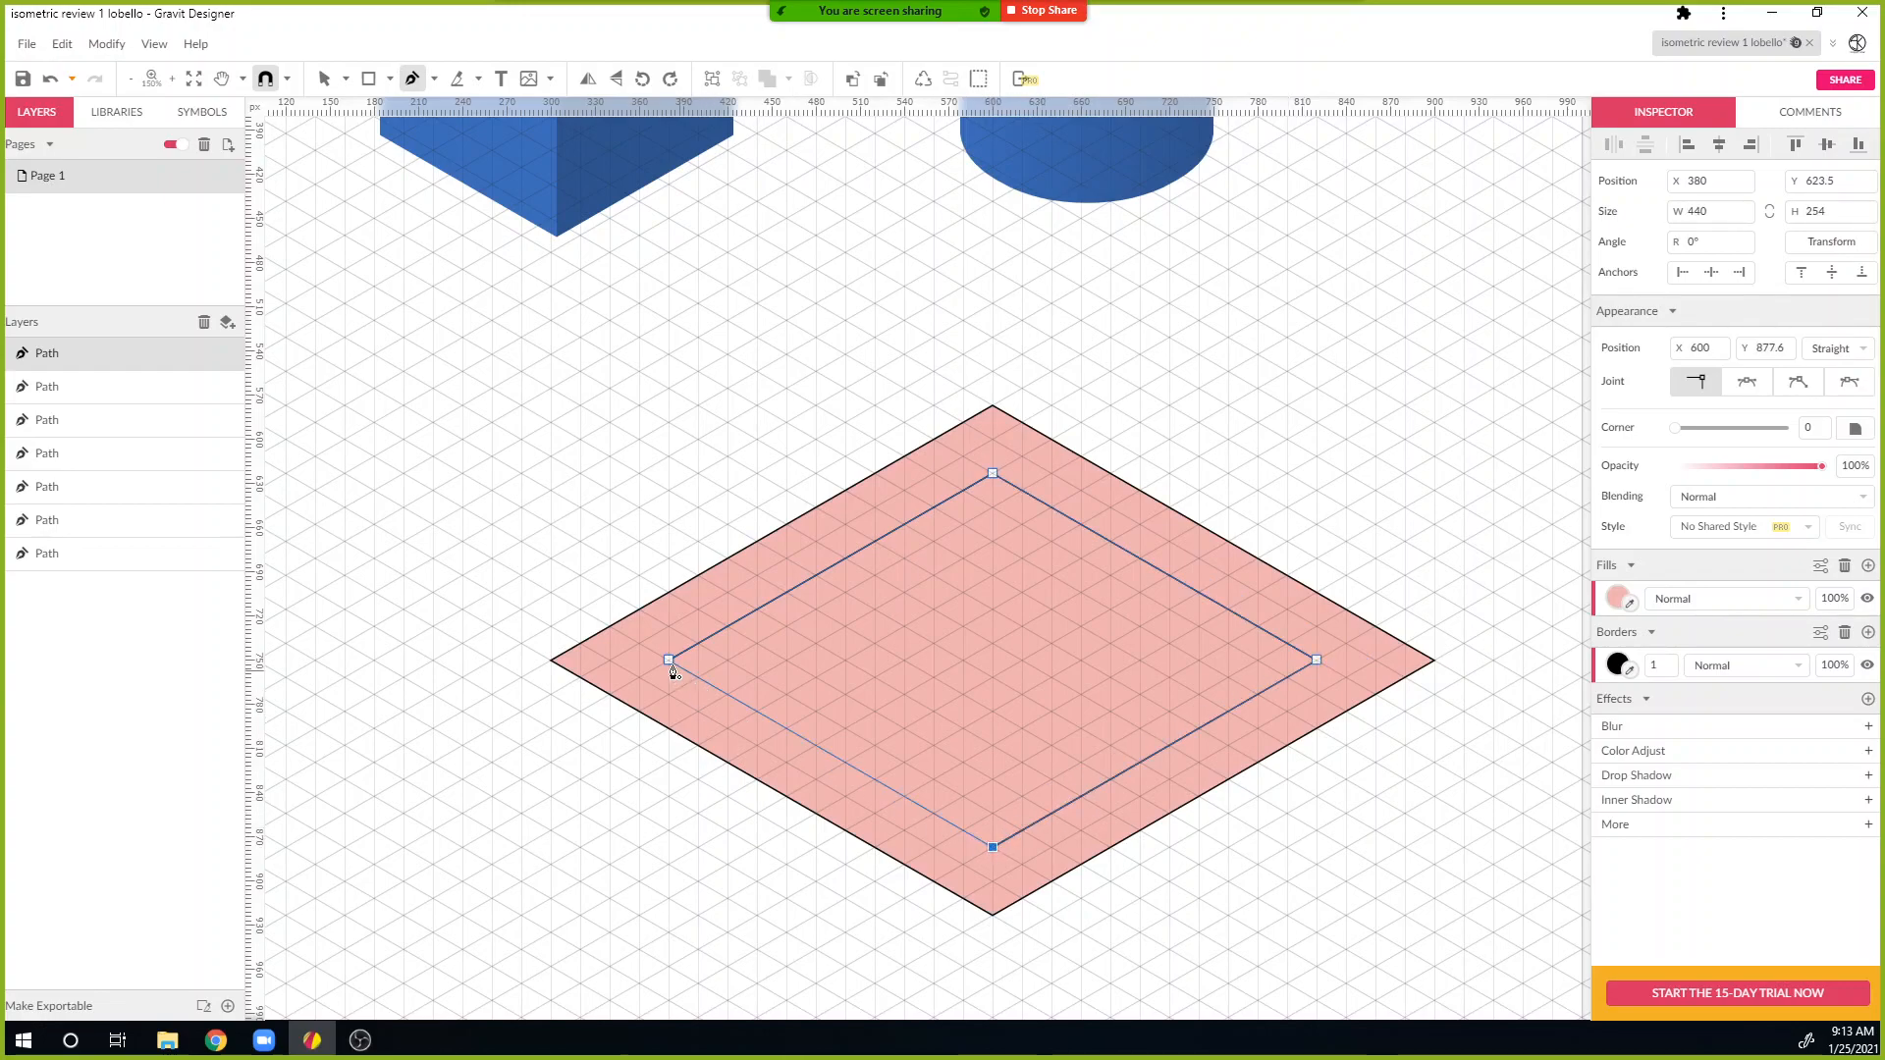
pyautogui.click(669, 662)
# Step: Subtract the inner rhombus from the outer one and convert the resulting frame to a path
pyautogui.press('v')
pyautogui.moveTo(1336, 938); pyautogui.dragTo(633, 541)
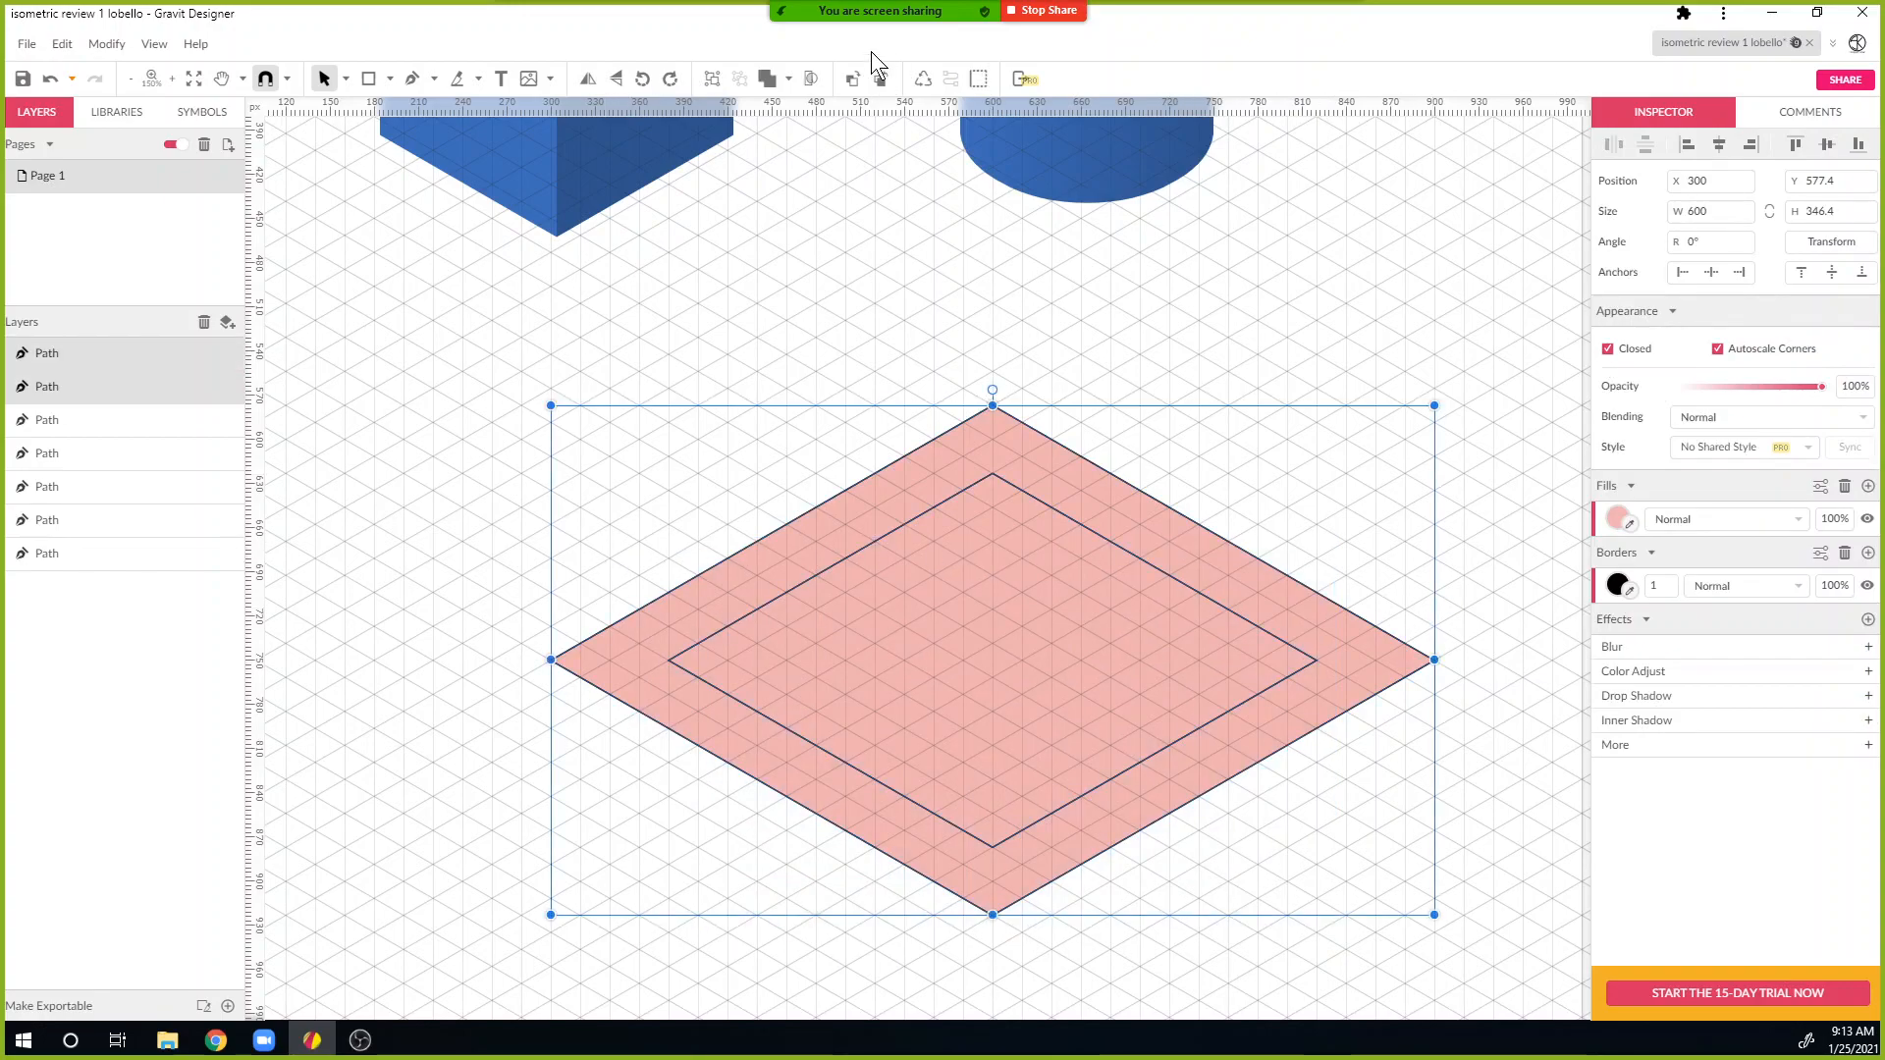
pyautogui.click(788, 79)
pyautogui.click(807, 140)
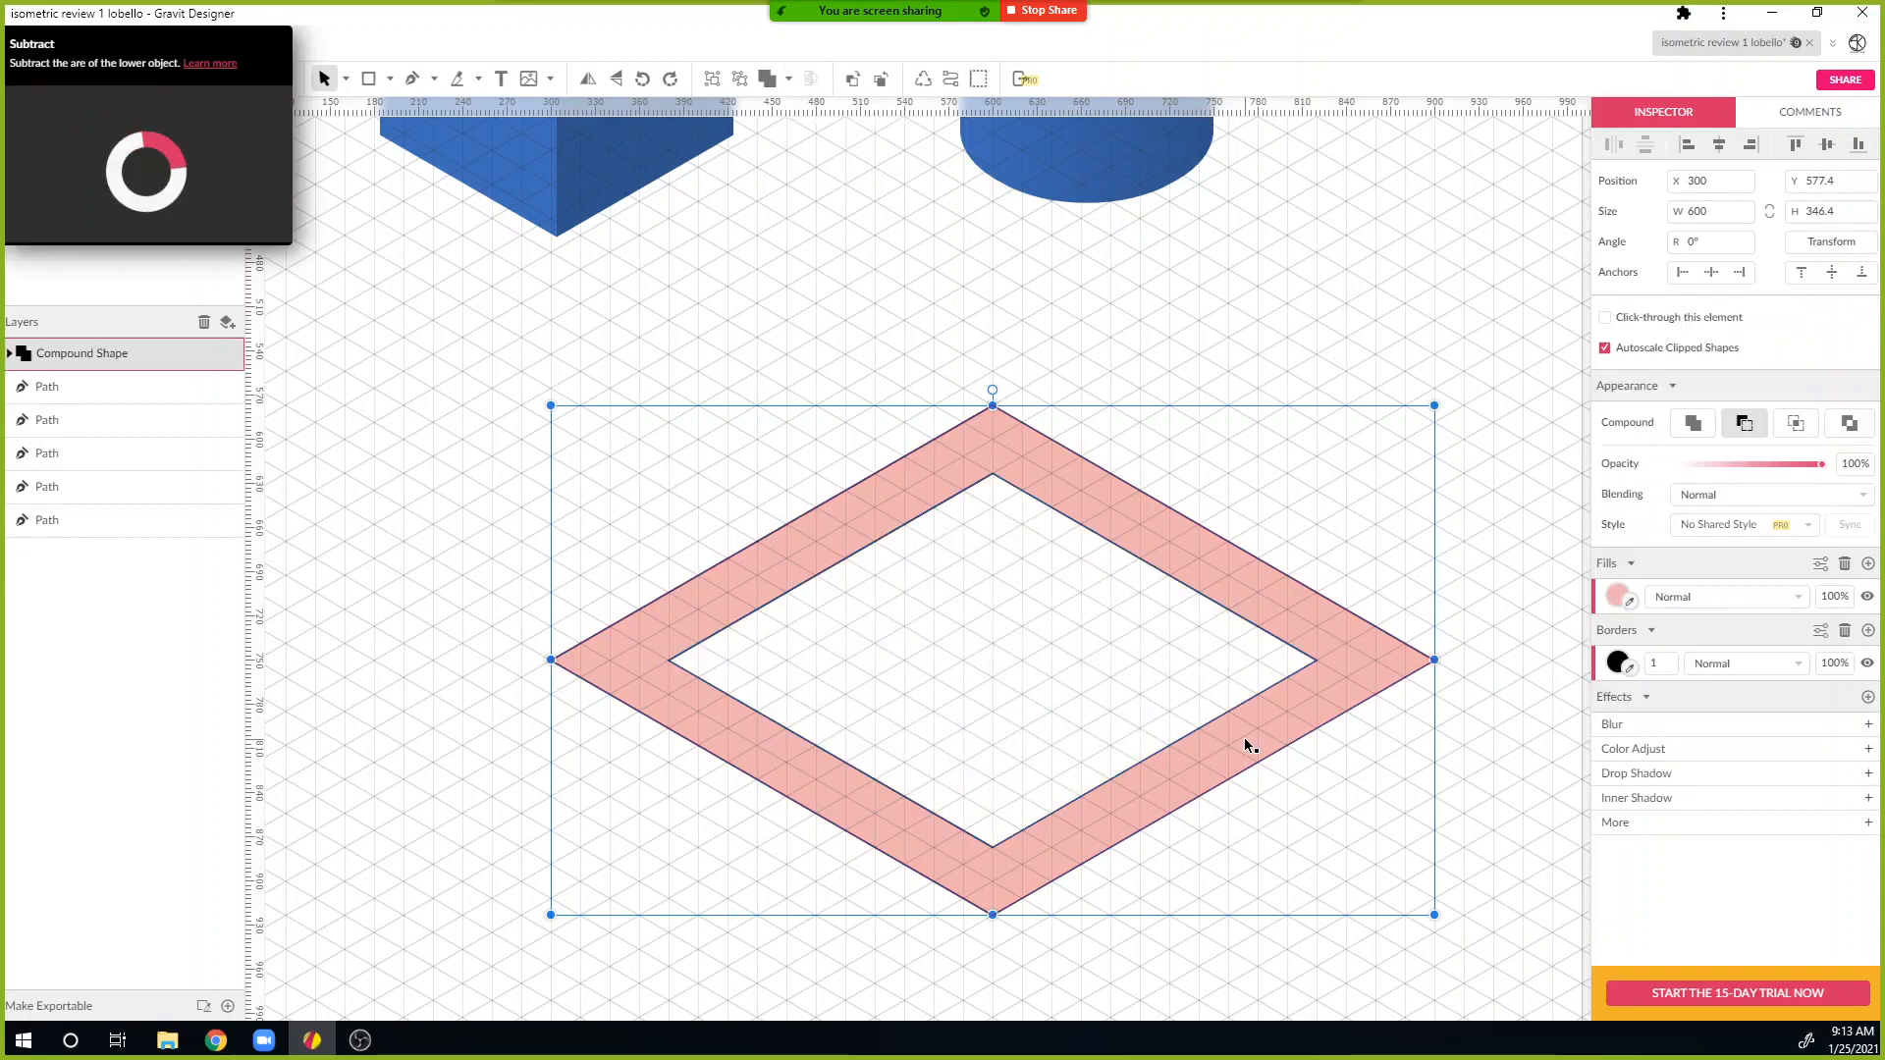
pyautogui.rightClick(1317, 621)
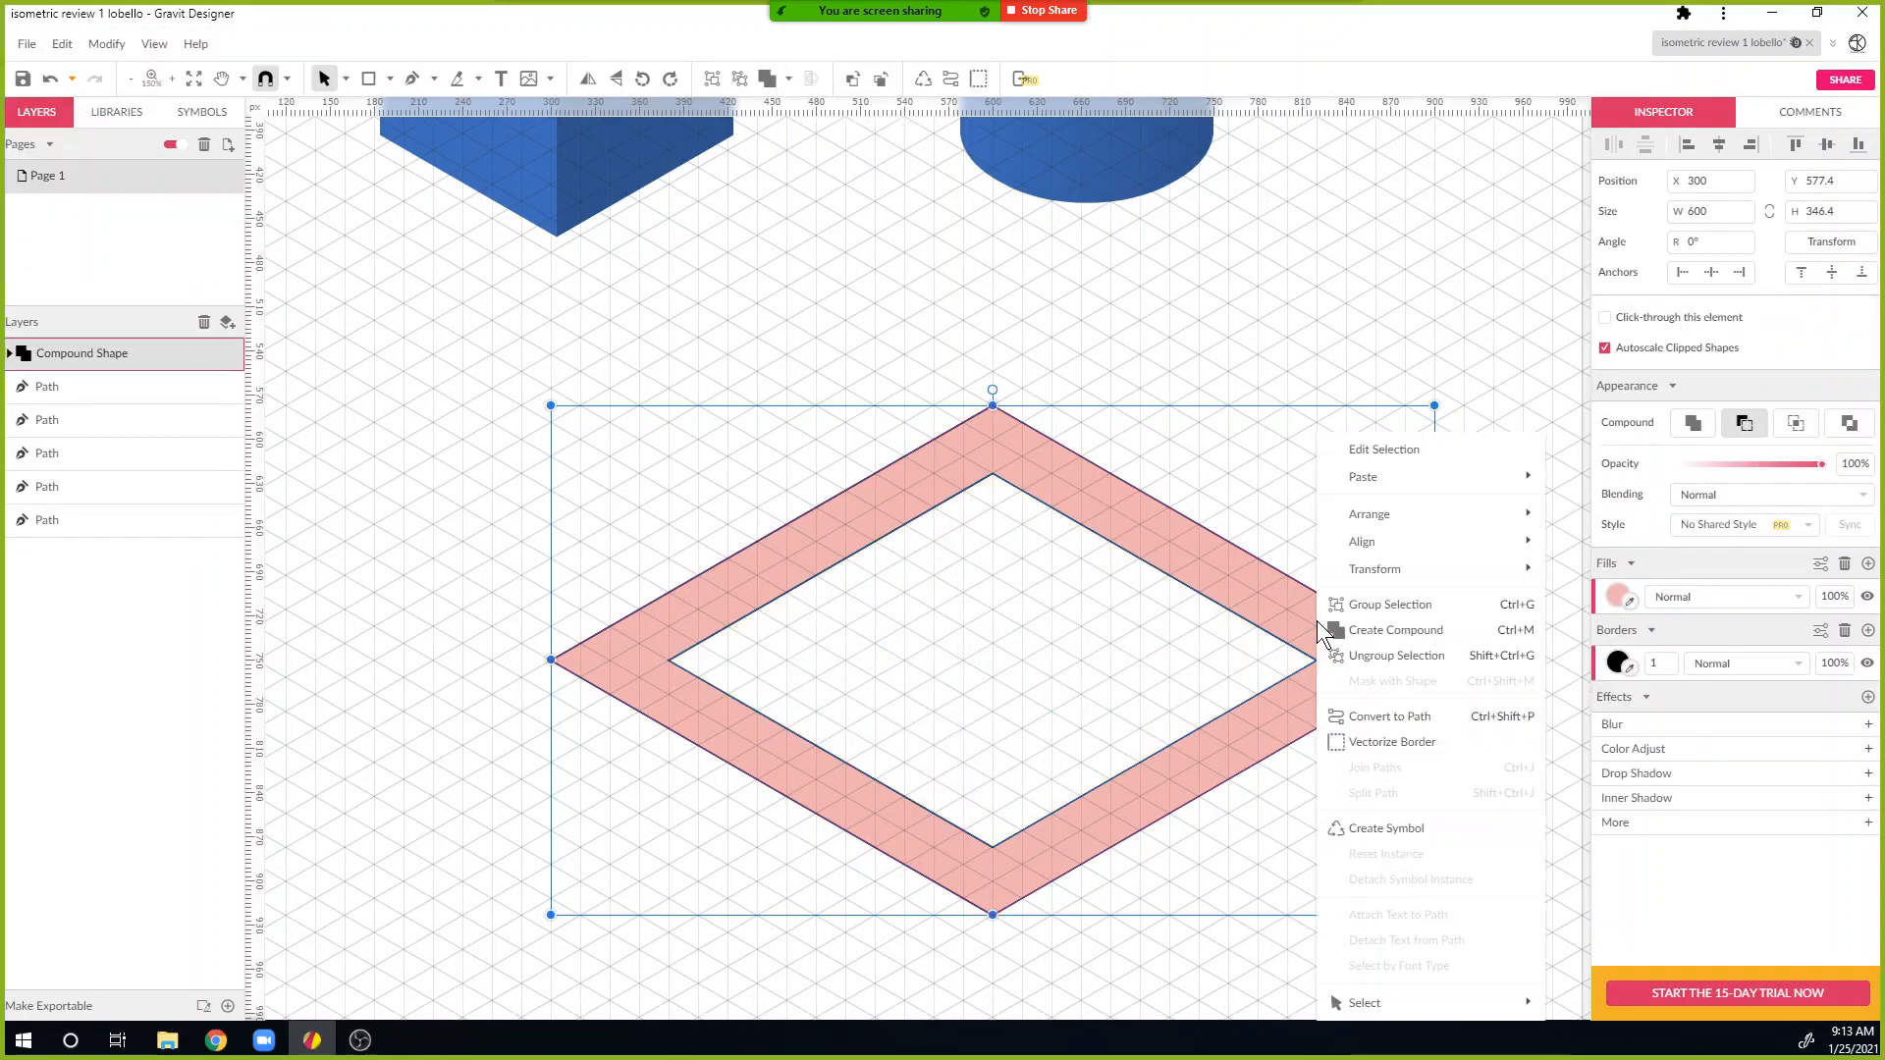
pyautogui.click(1408, 716)
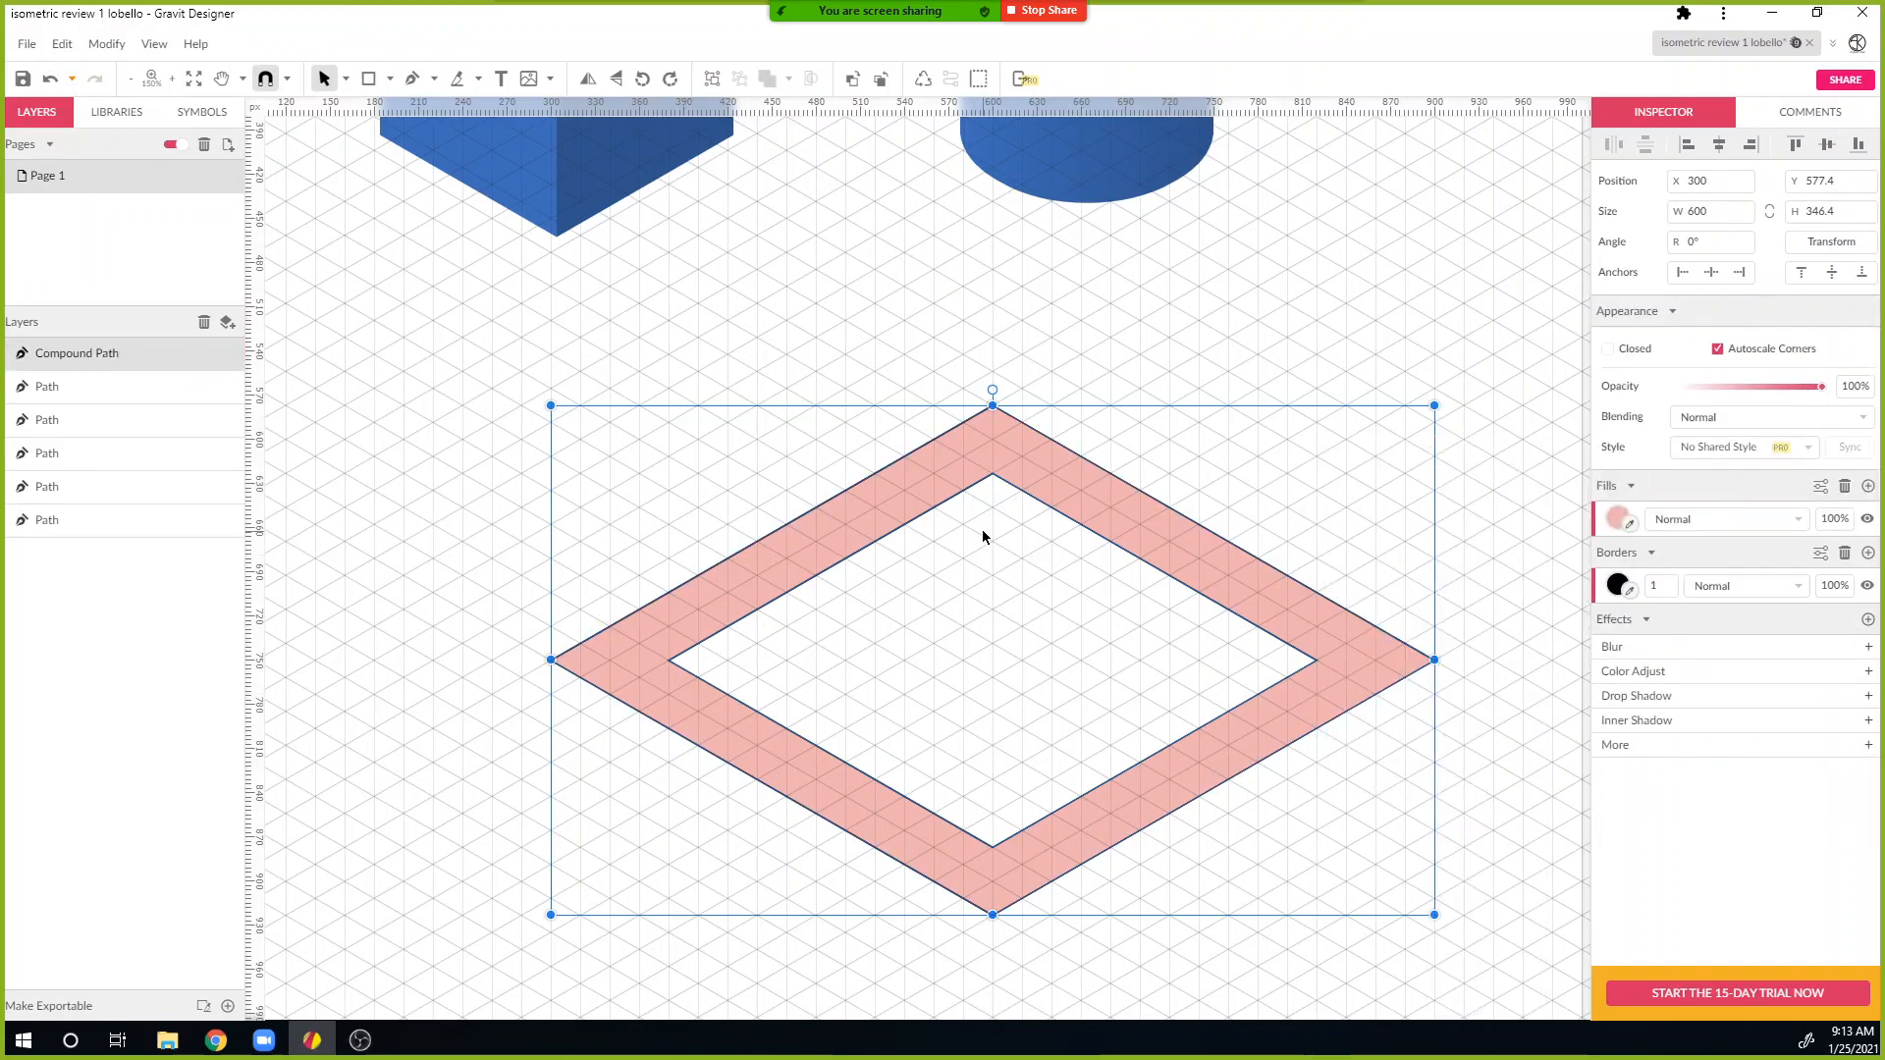
# Step: Draw the inner wall face along the opening's upper-left edge with the Pen tool, about 46 px tall at the upper corner
pyautogui.press('Return')
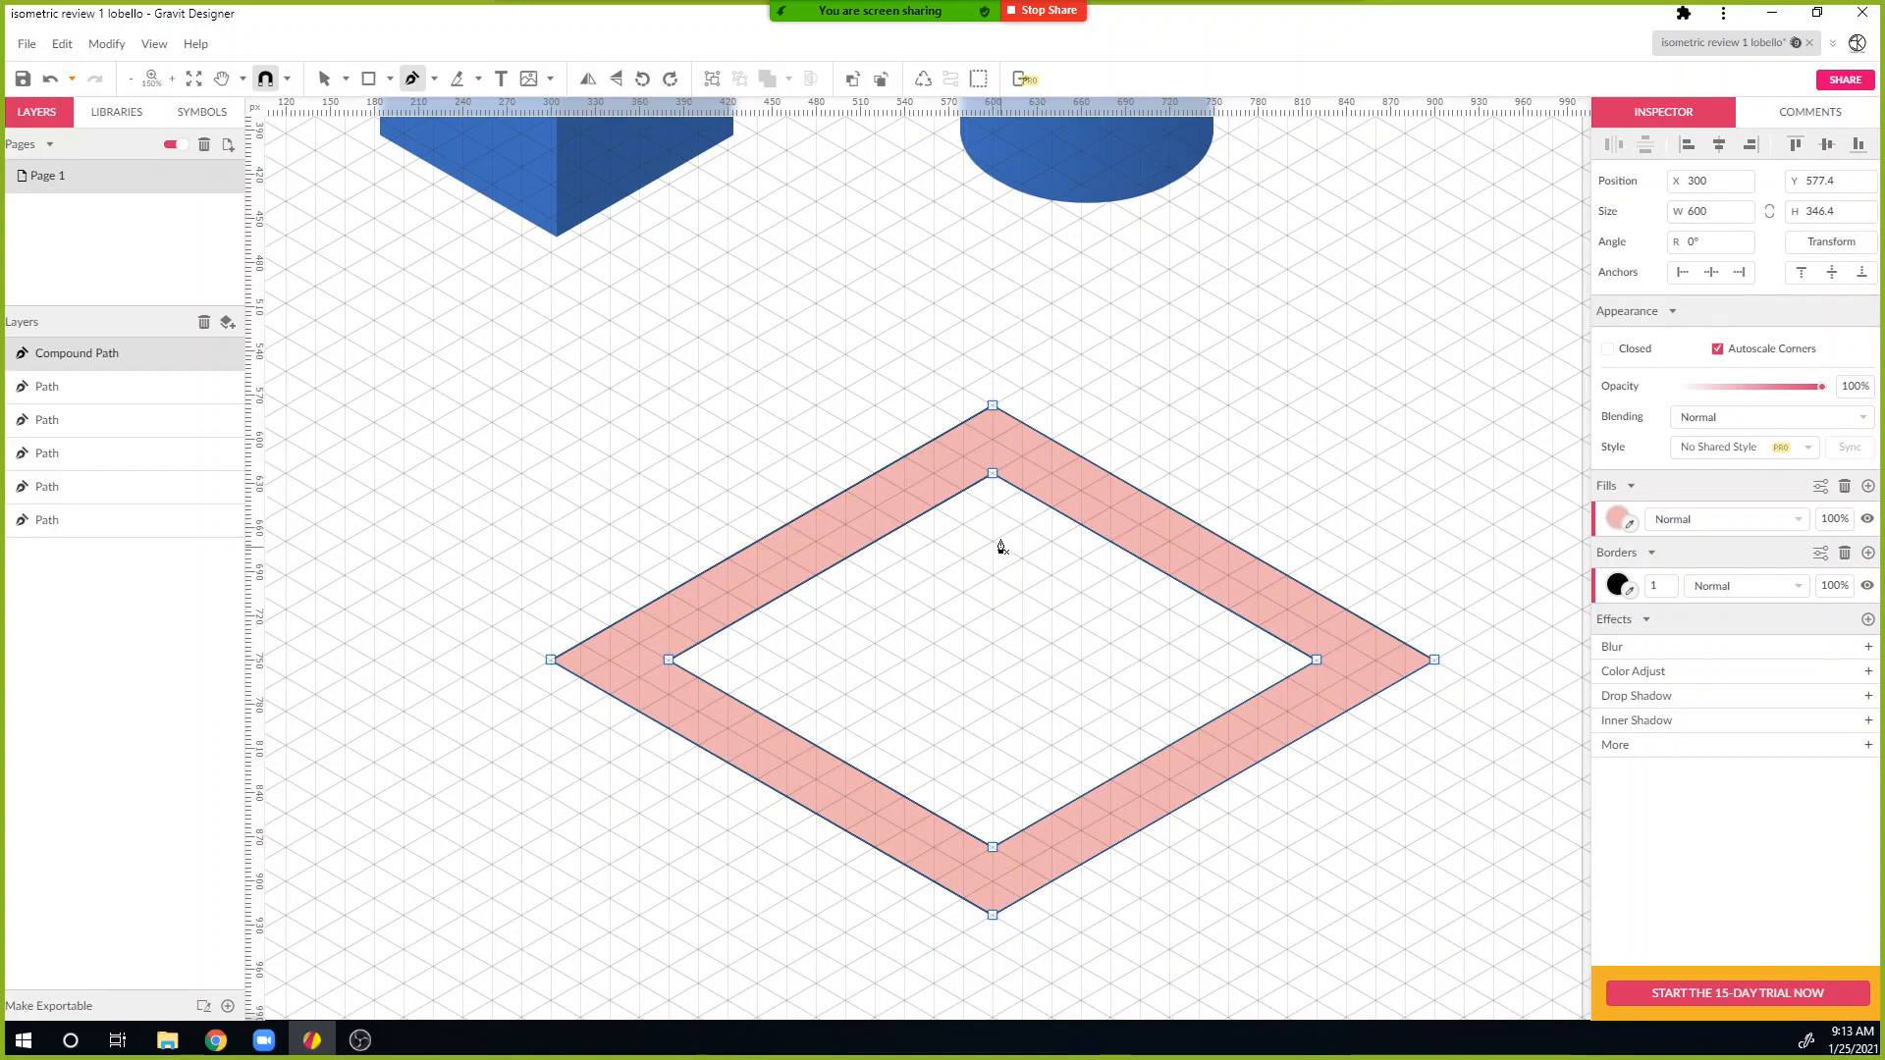
pyautogui.click(992, 540)
pyautogui.click(993, 475)
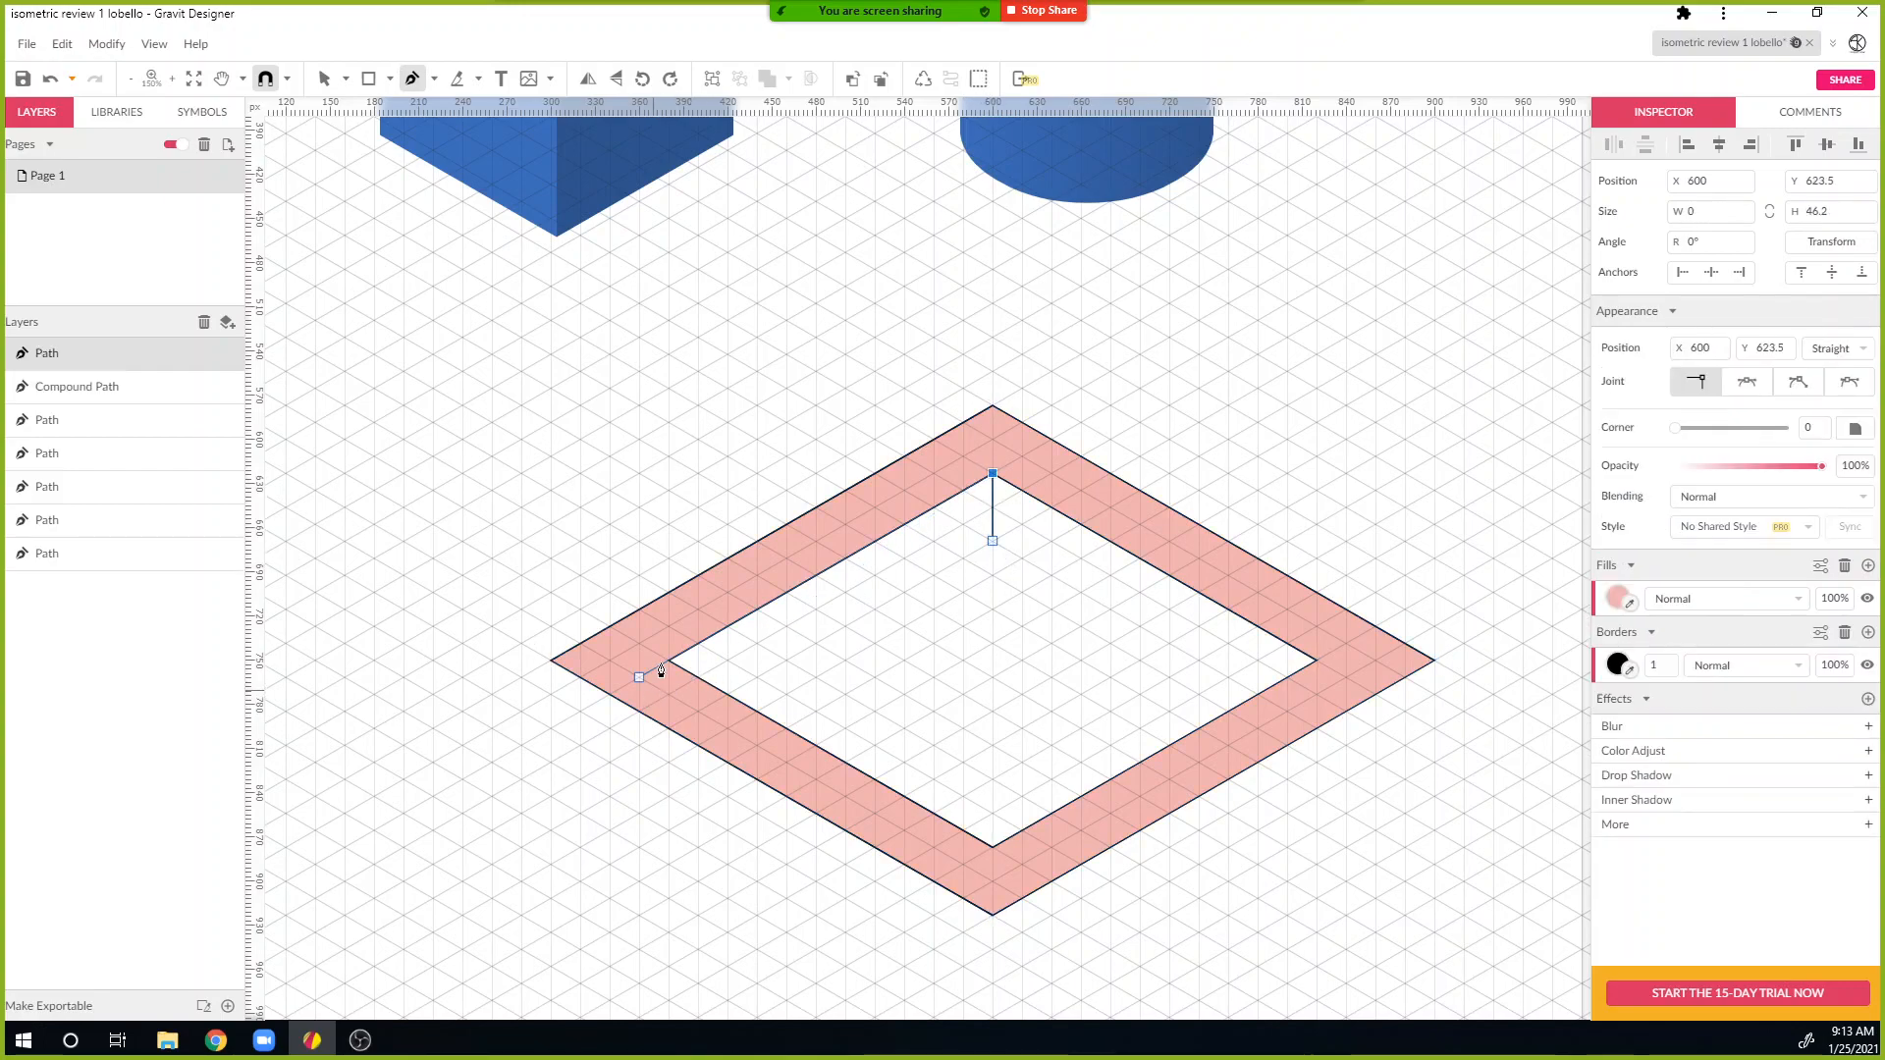
pyautogui.click(669, 660)
pyautogui.click(728, 694)
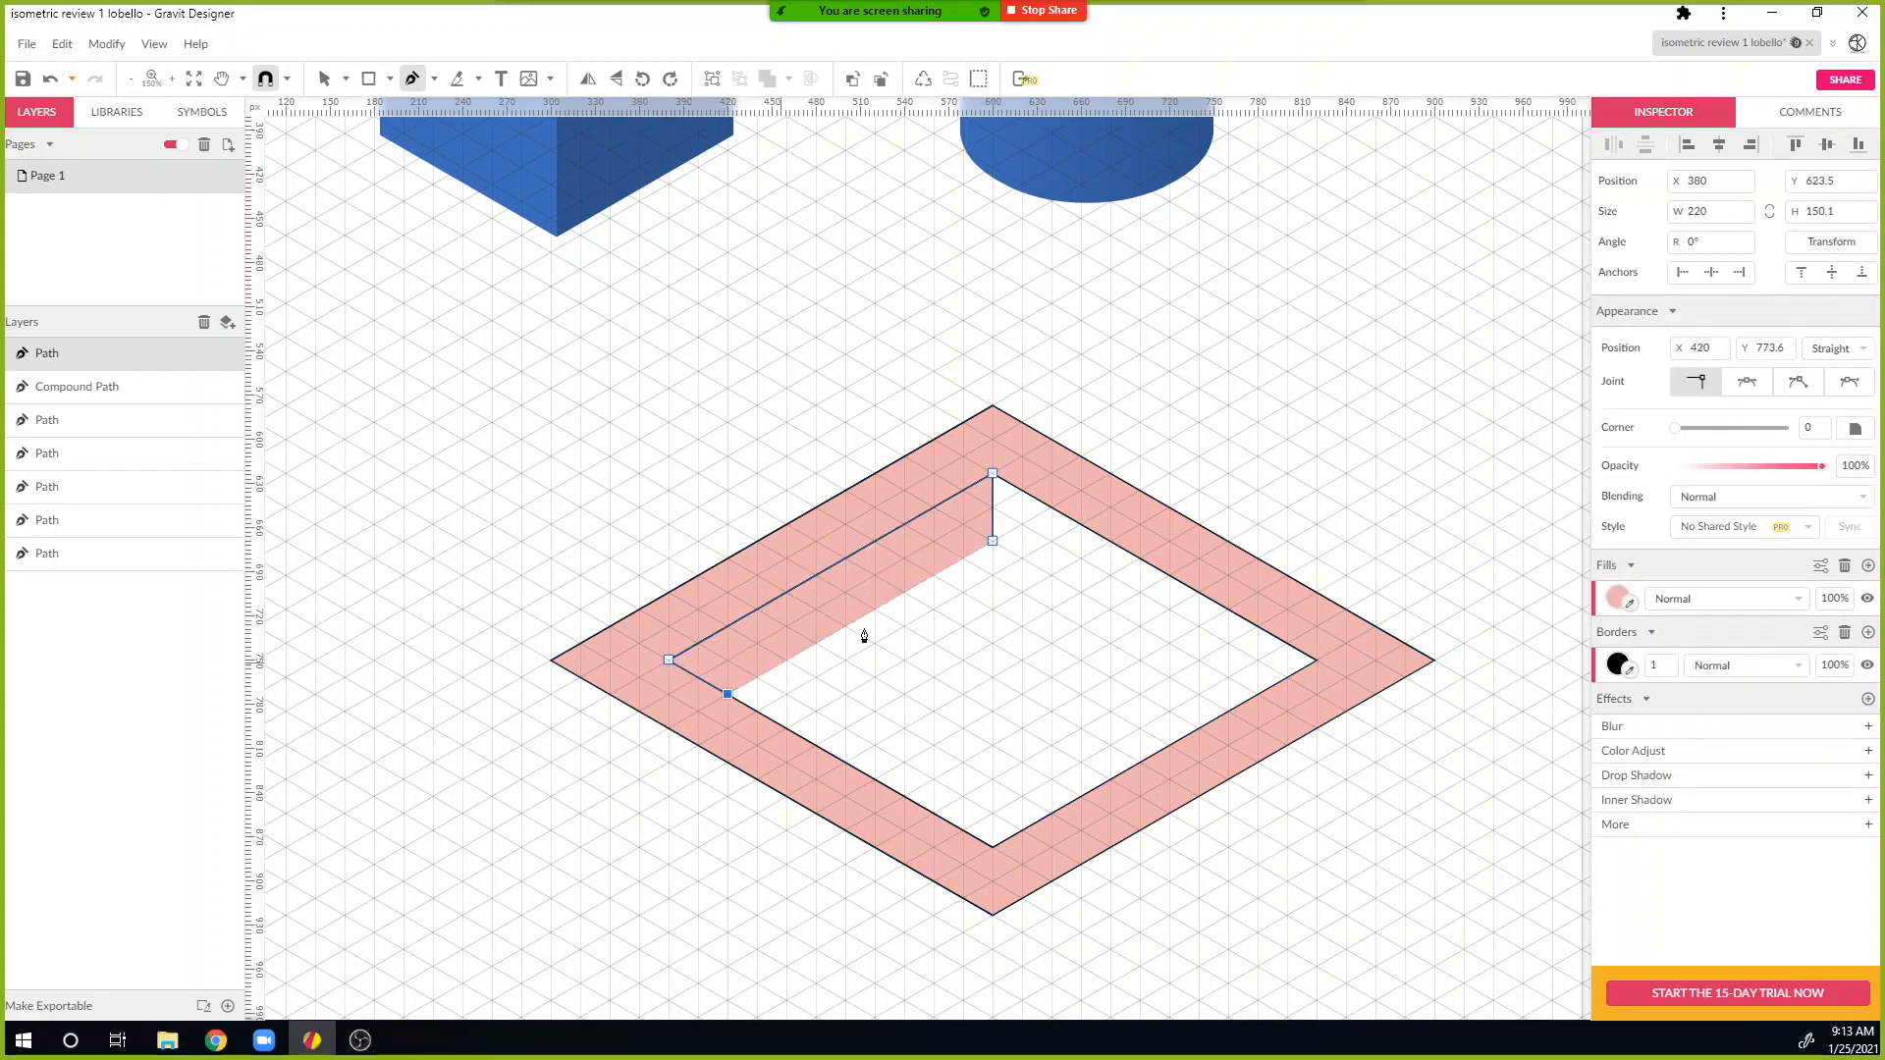
pyautogui.click(994, 542)
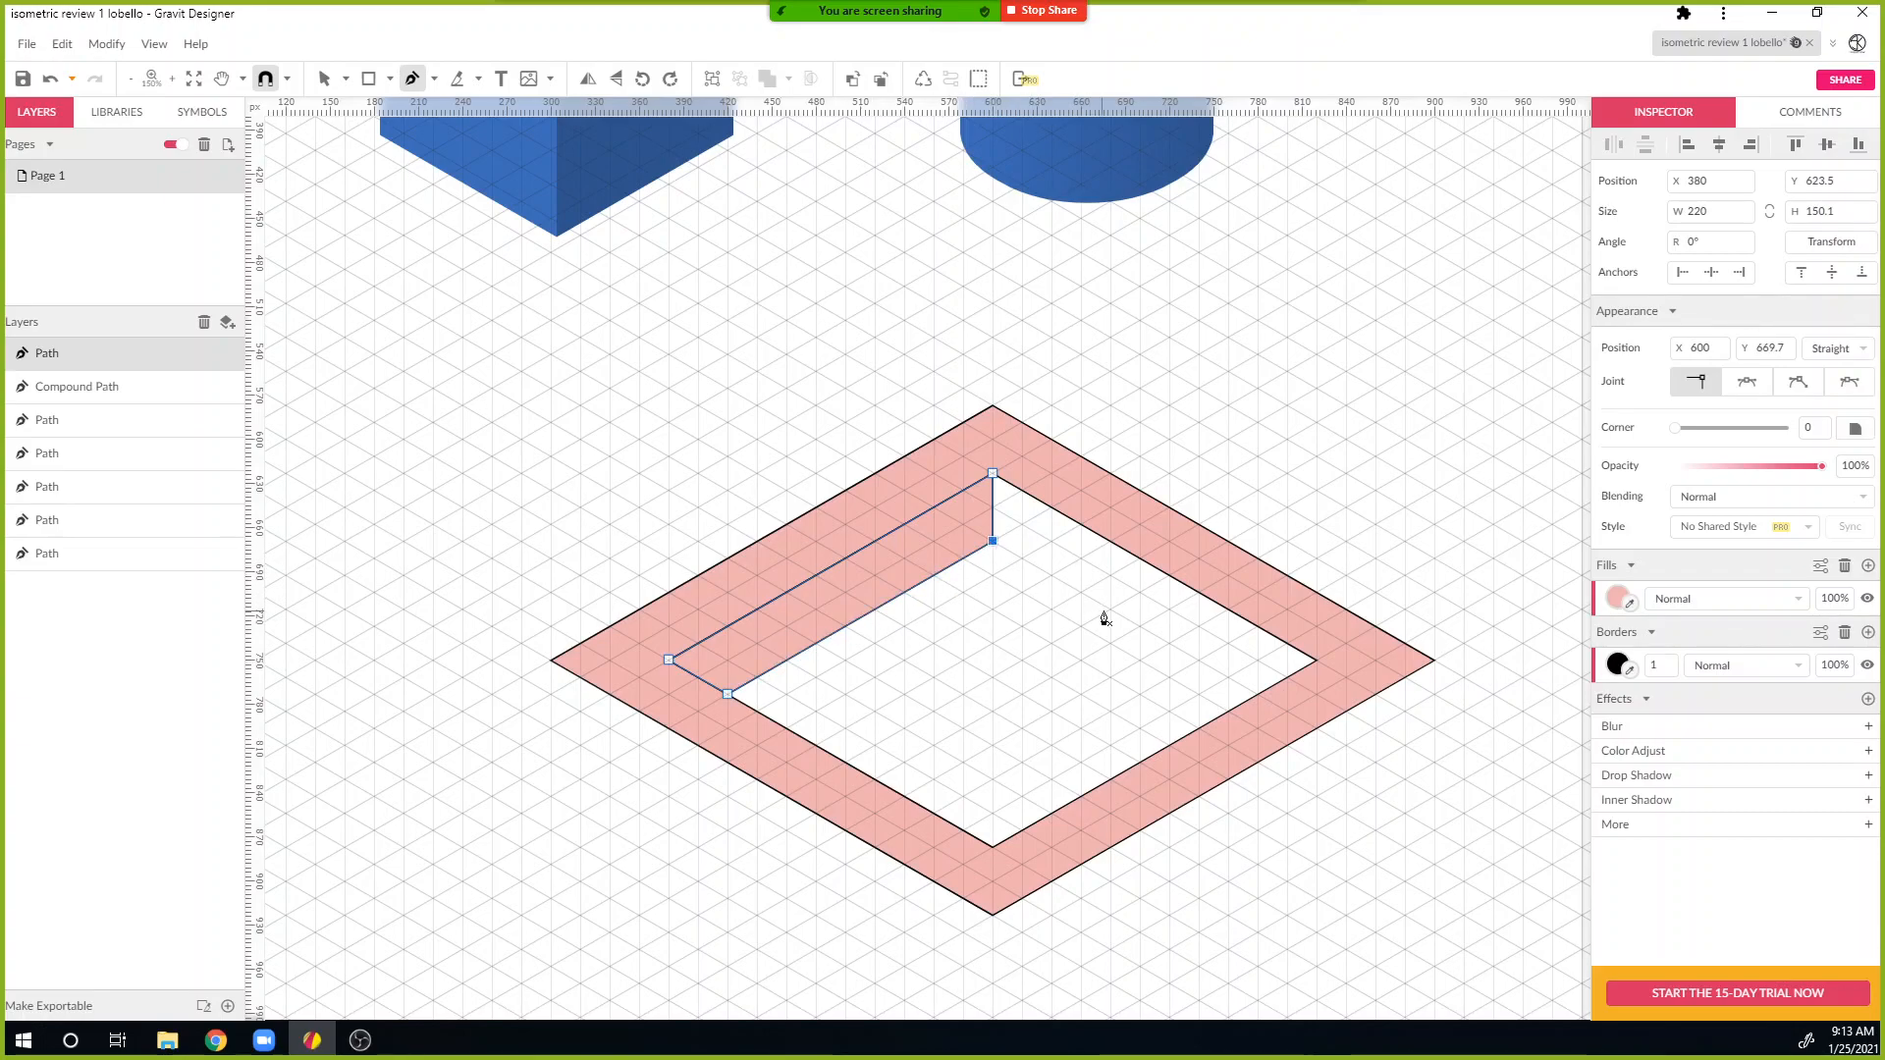
# Step: Draw the matching inner wall face along the opening's upper-right edge, sharing the vertical edge at the upper corner
pyautogui.click(1316, 660)
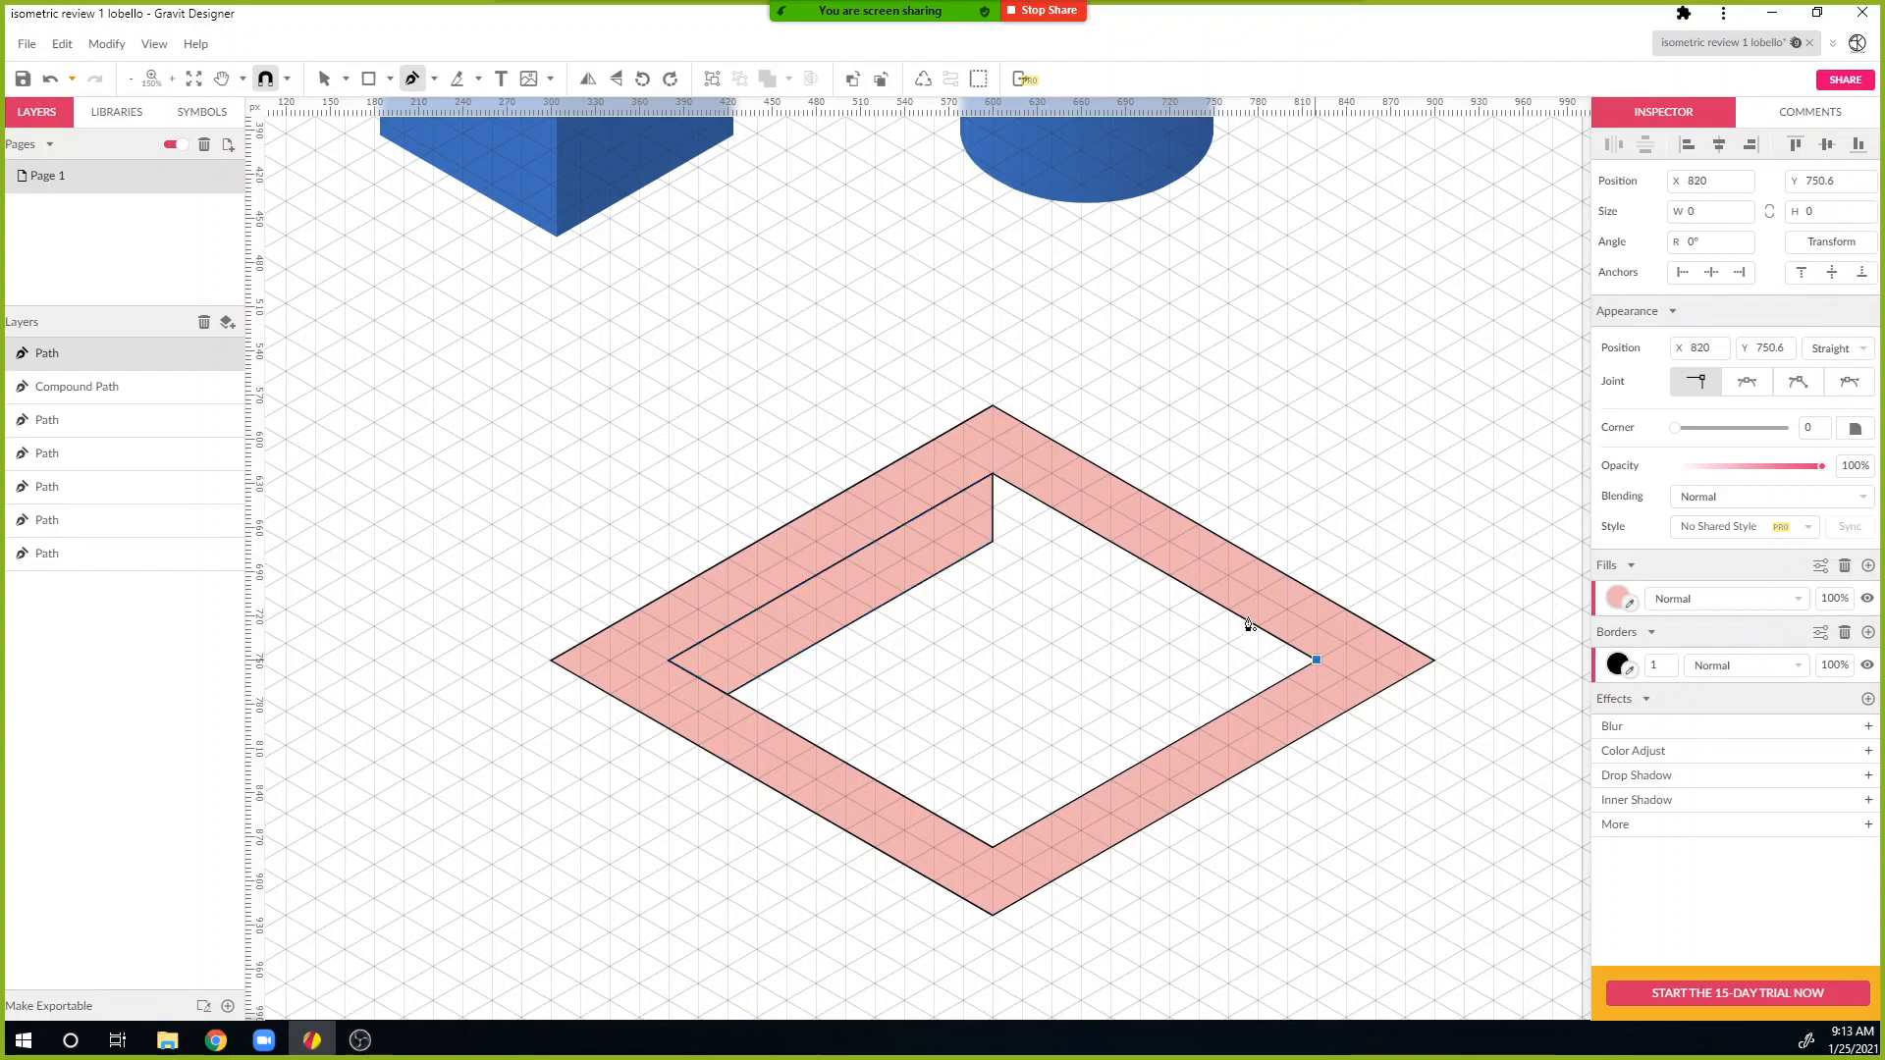
pyautogui.click(993, 473)
pyautogui.click(993, 541)
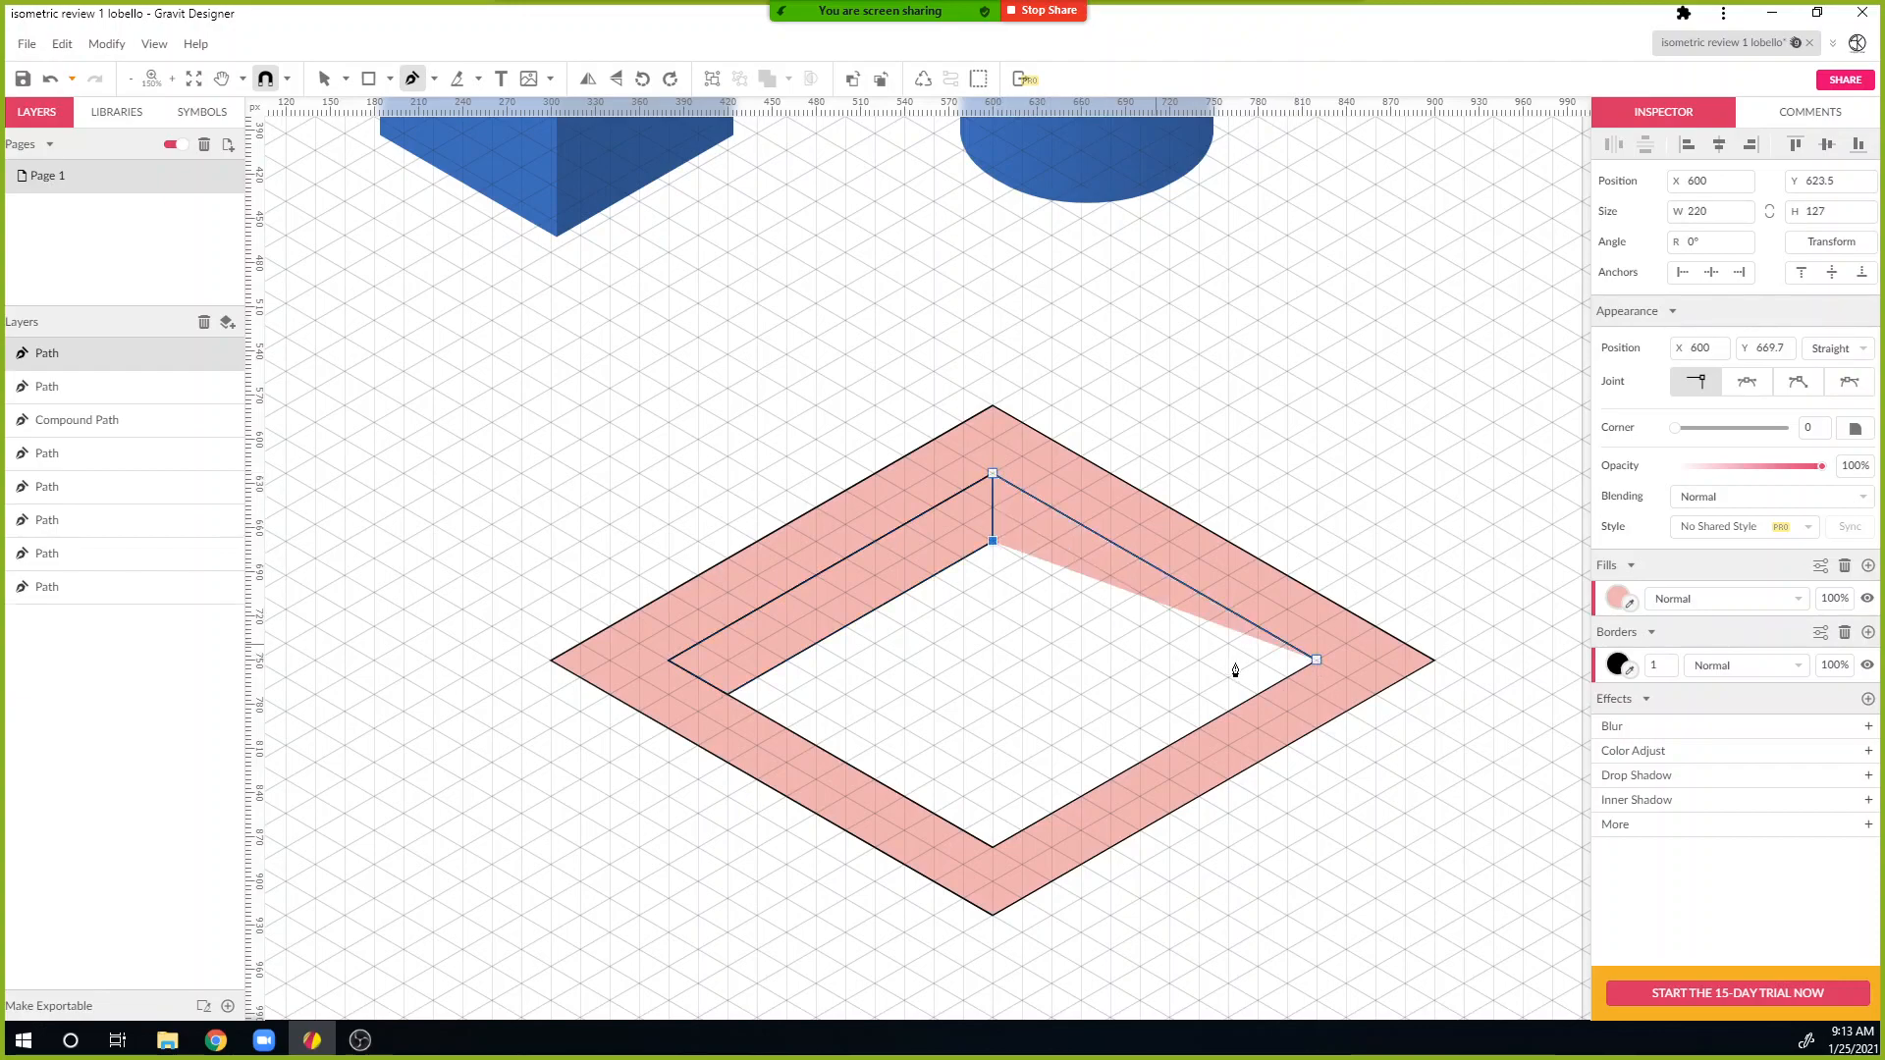
pyautogui.click(1257, 694)
pyautogui.click(1317, 663)
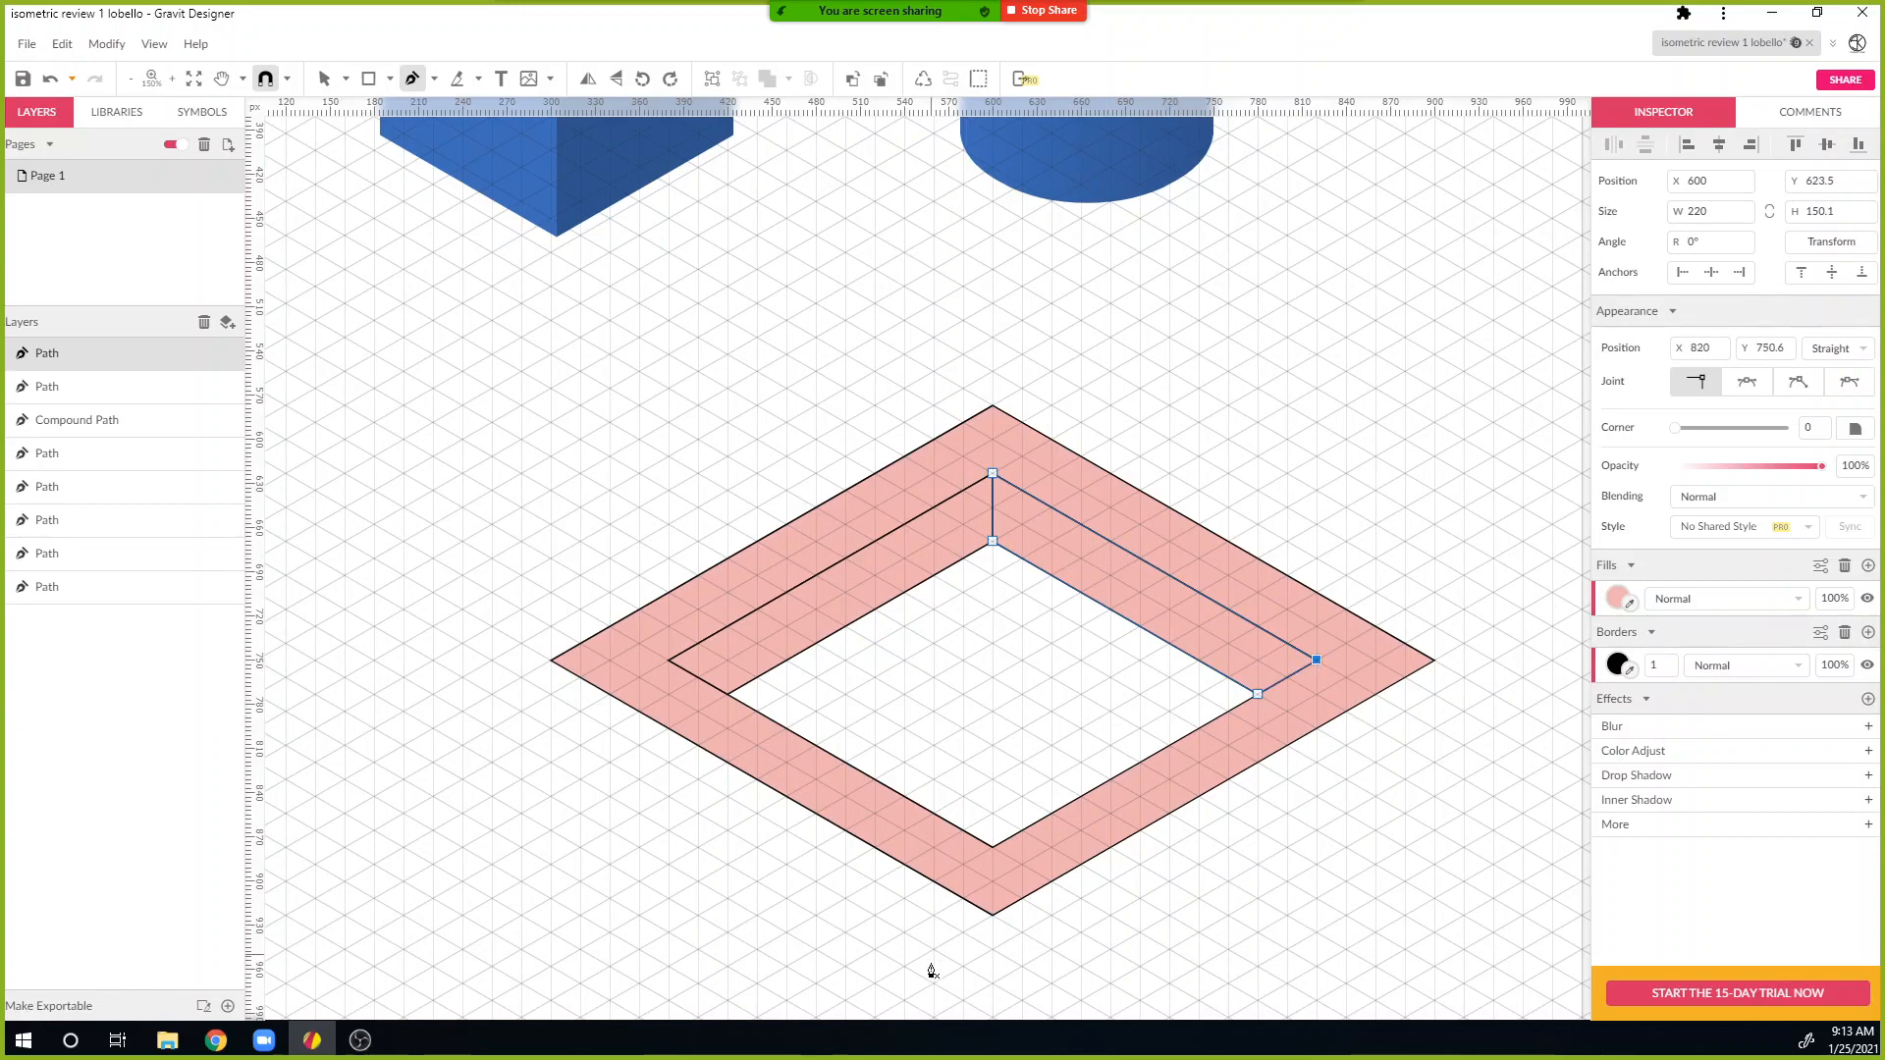
# Step: Draw the outer wall face below the frame's lower-left edge with the Pen tool, 300 px wide and about 46 px tall at the corners
pyautogui.click(993, 915)
pyautogui.scroll(-1, 993, 982)
pyautogui.click(993, 983)
pyautogui.click(551, 719)
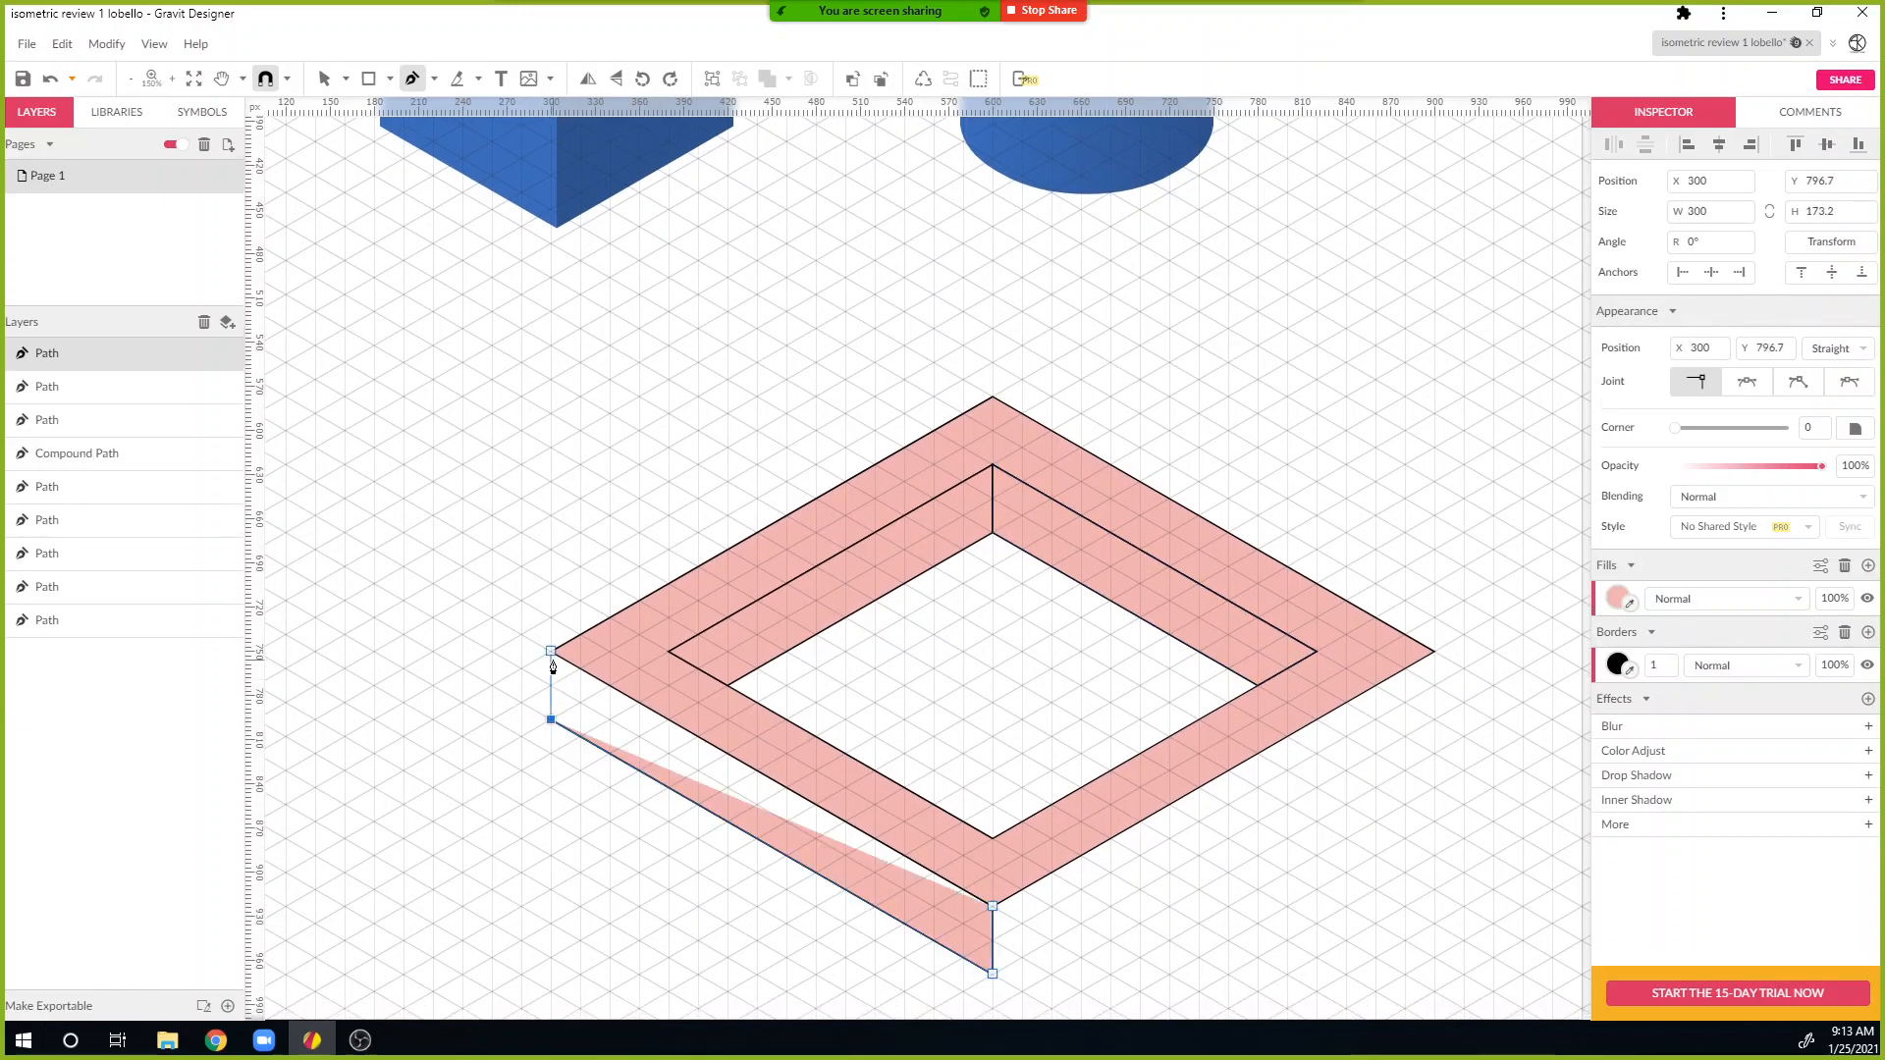
pyautogui.click(550, 651)
pyautogui.click(993, 905)
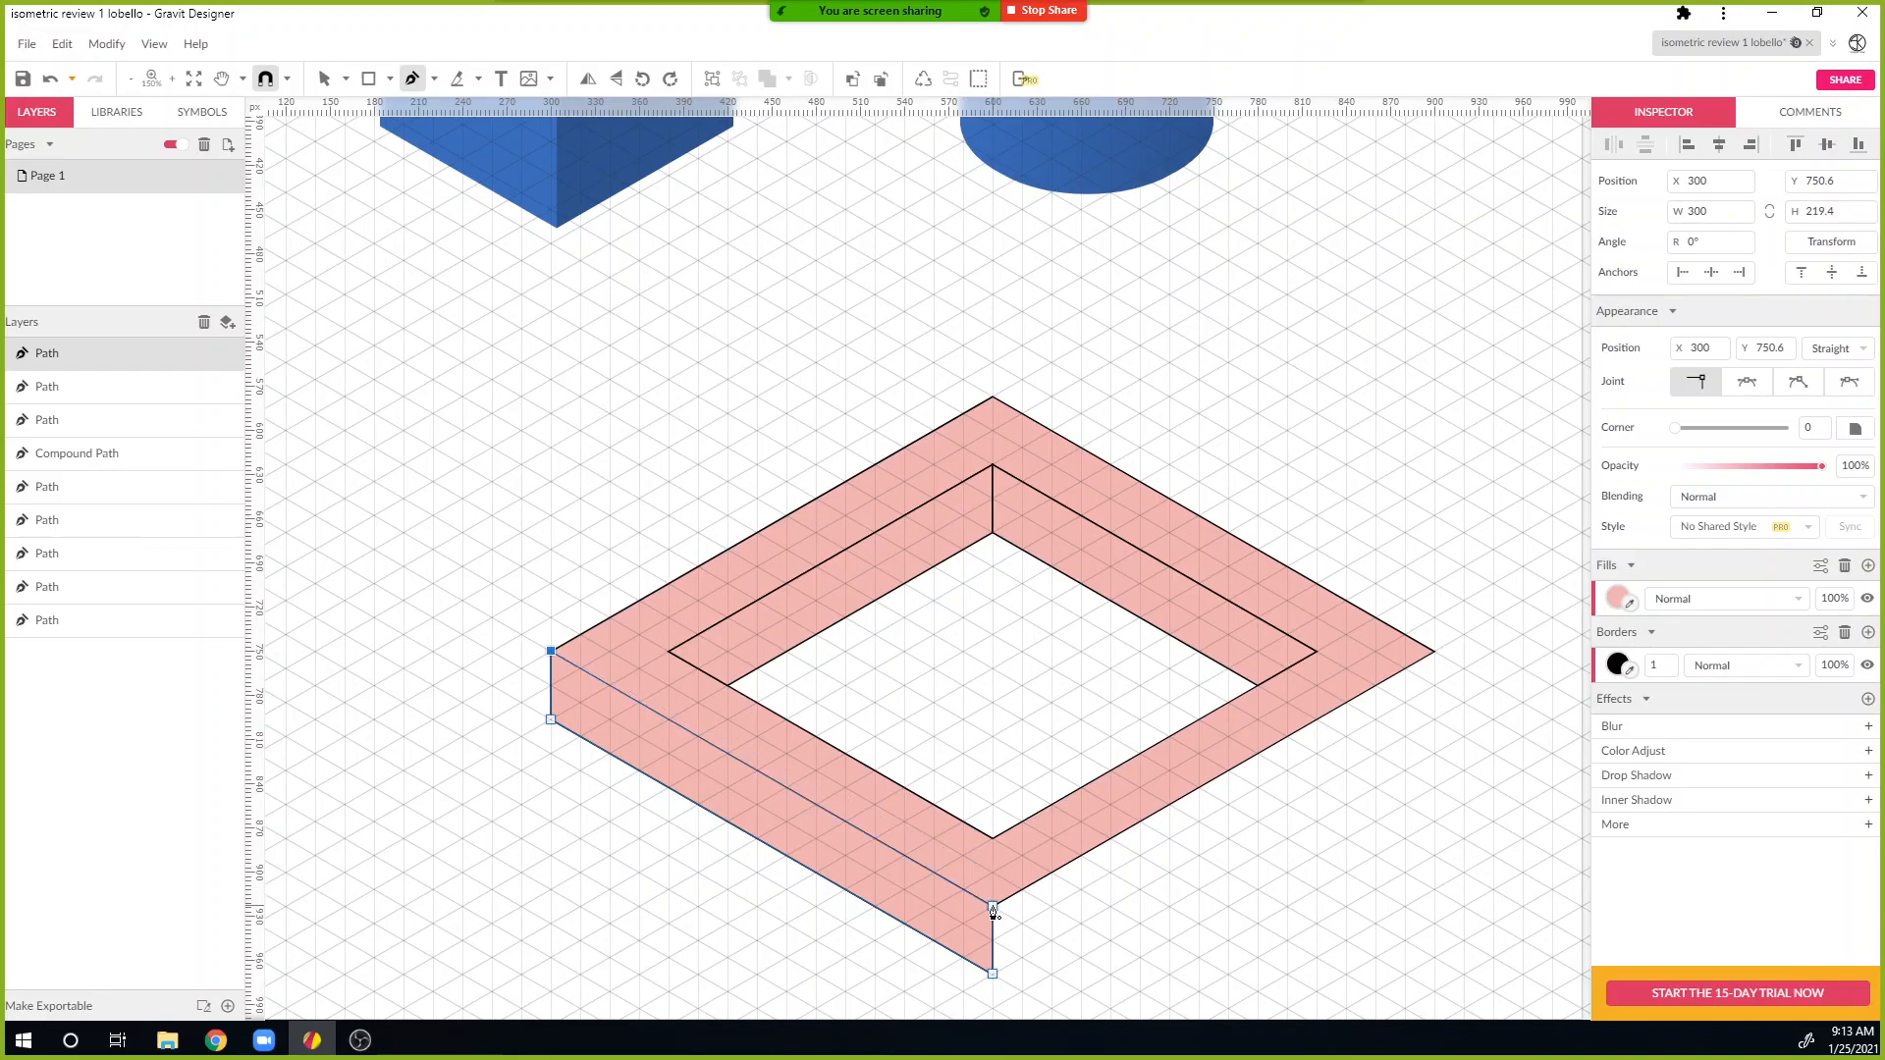
# Step: Draw the matching outer wall face below the frame's lower-right edge, 300 px wide and sharing the vertical edge at the lower corner
pyautogui.click(1435, 652)
pyautogui.click(1434, 720)
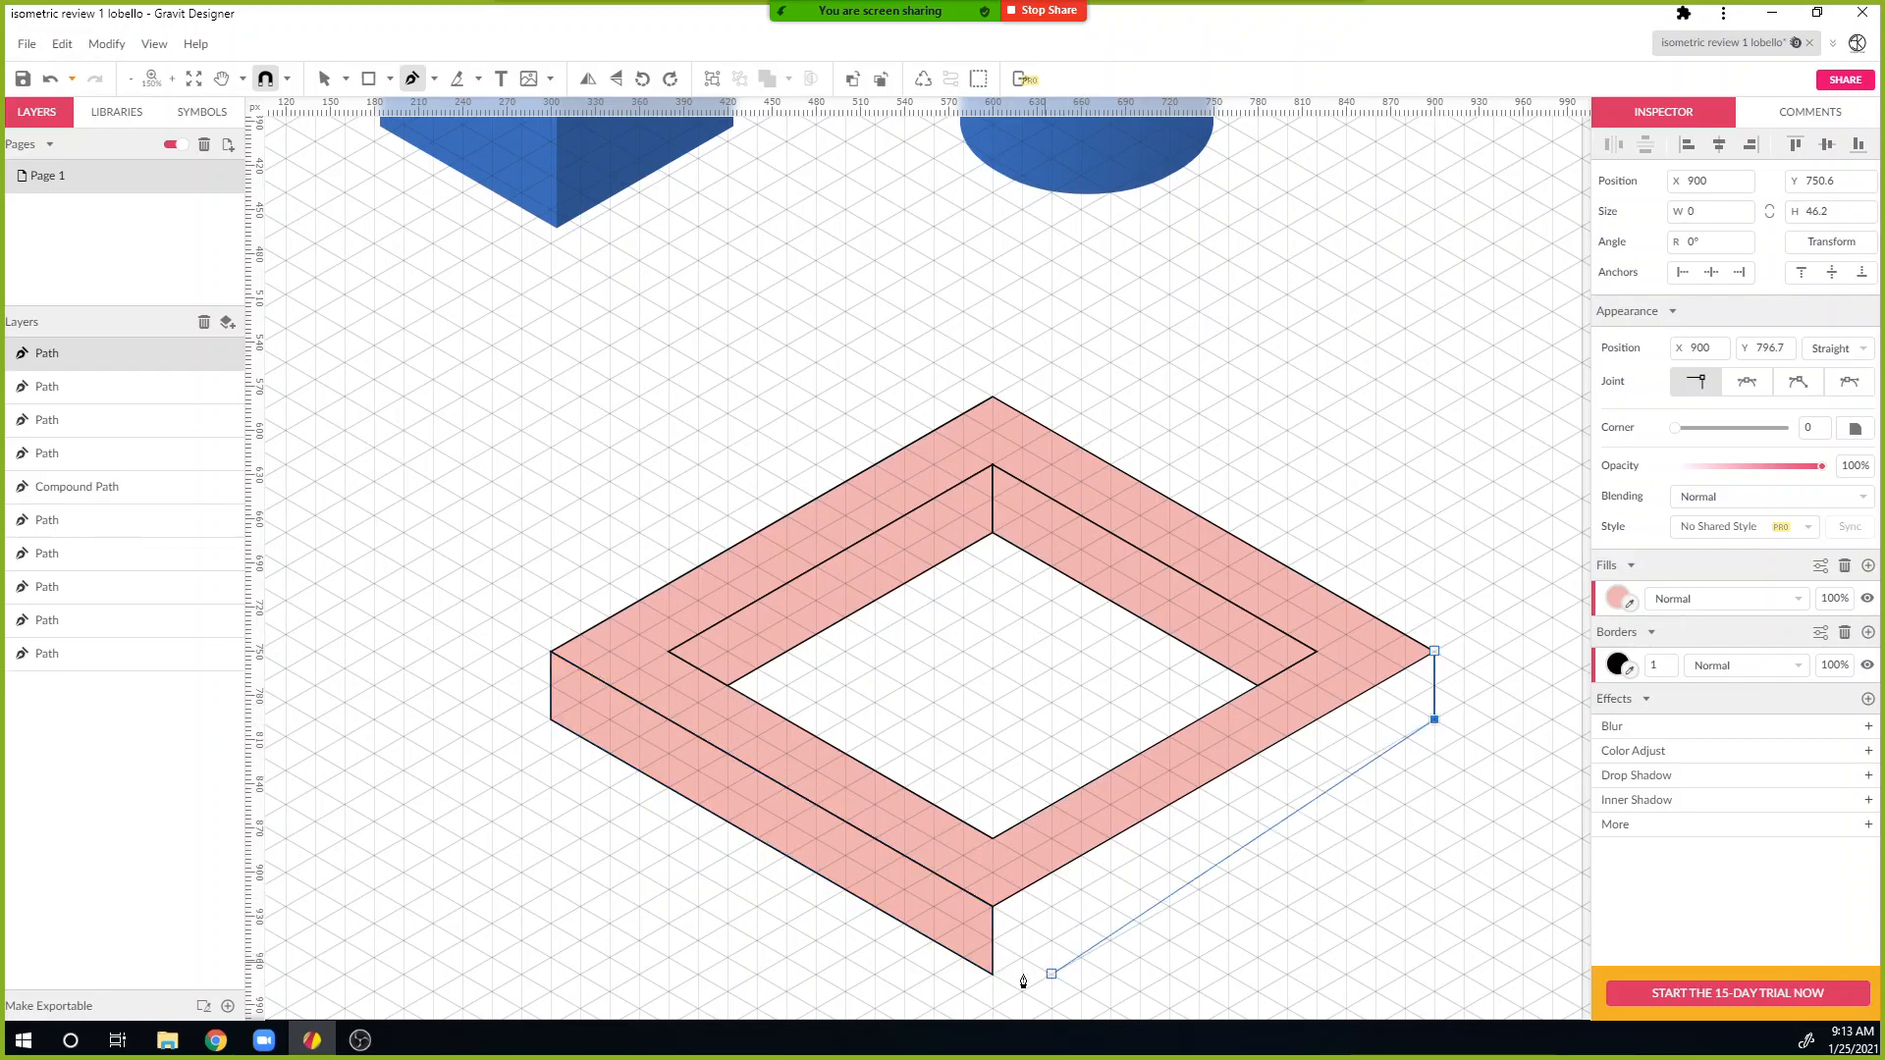
pyautogui.scroll(-1, 1002, 967)
pyautogui.click(995, 961)
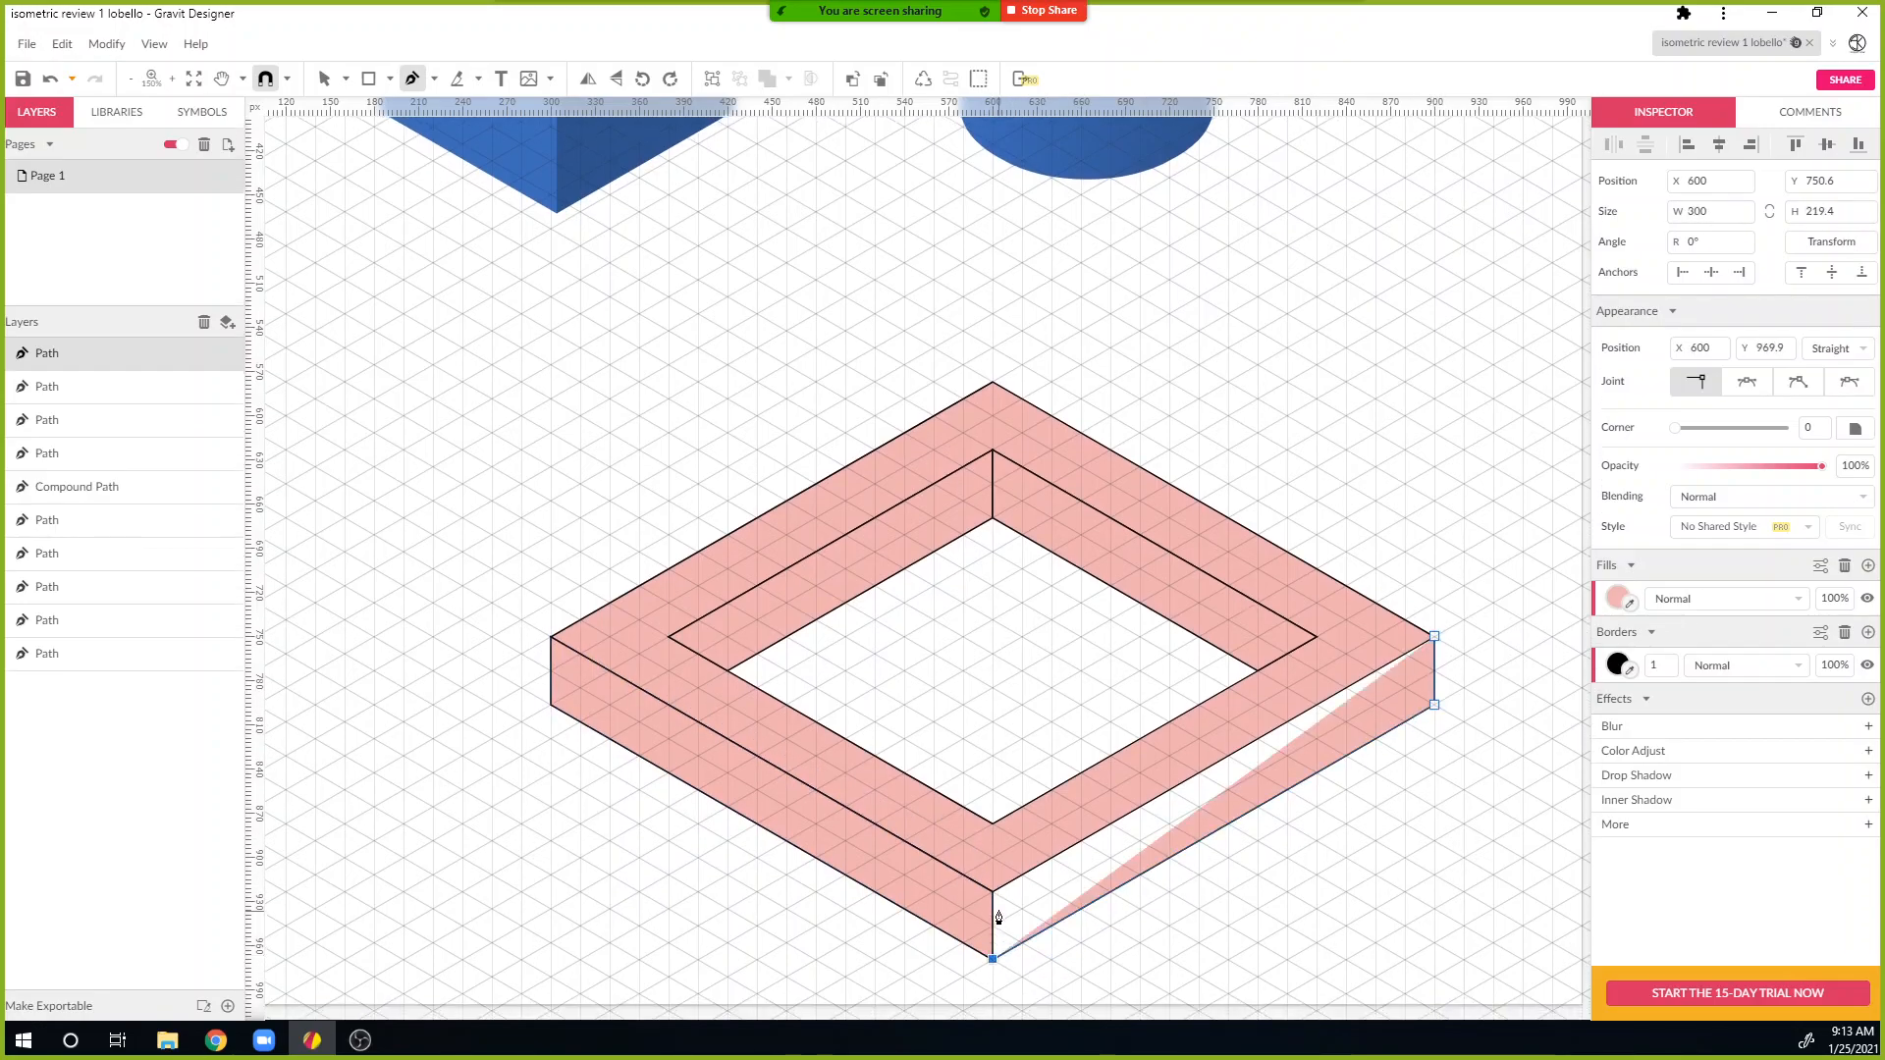
pyautogui.click(1434, 638)
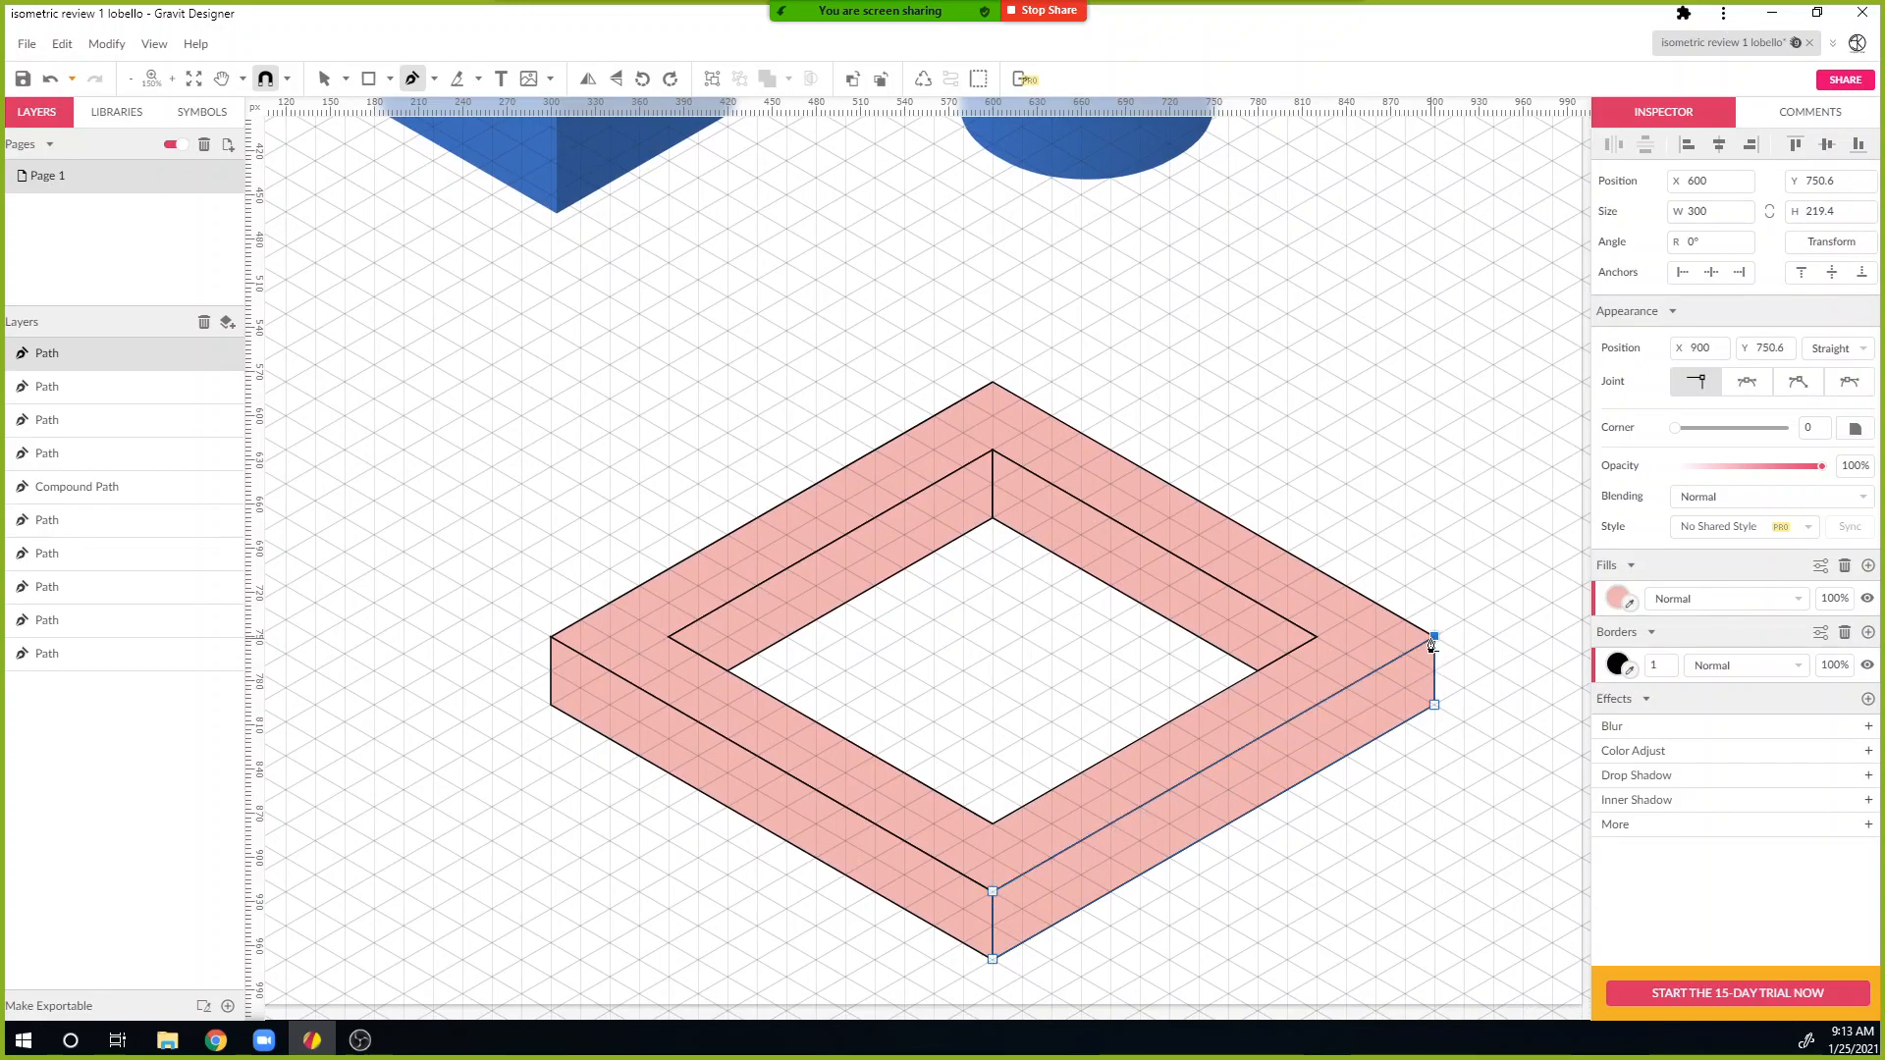
pyautogui.click(963, 670)
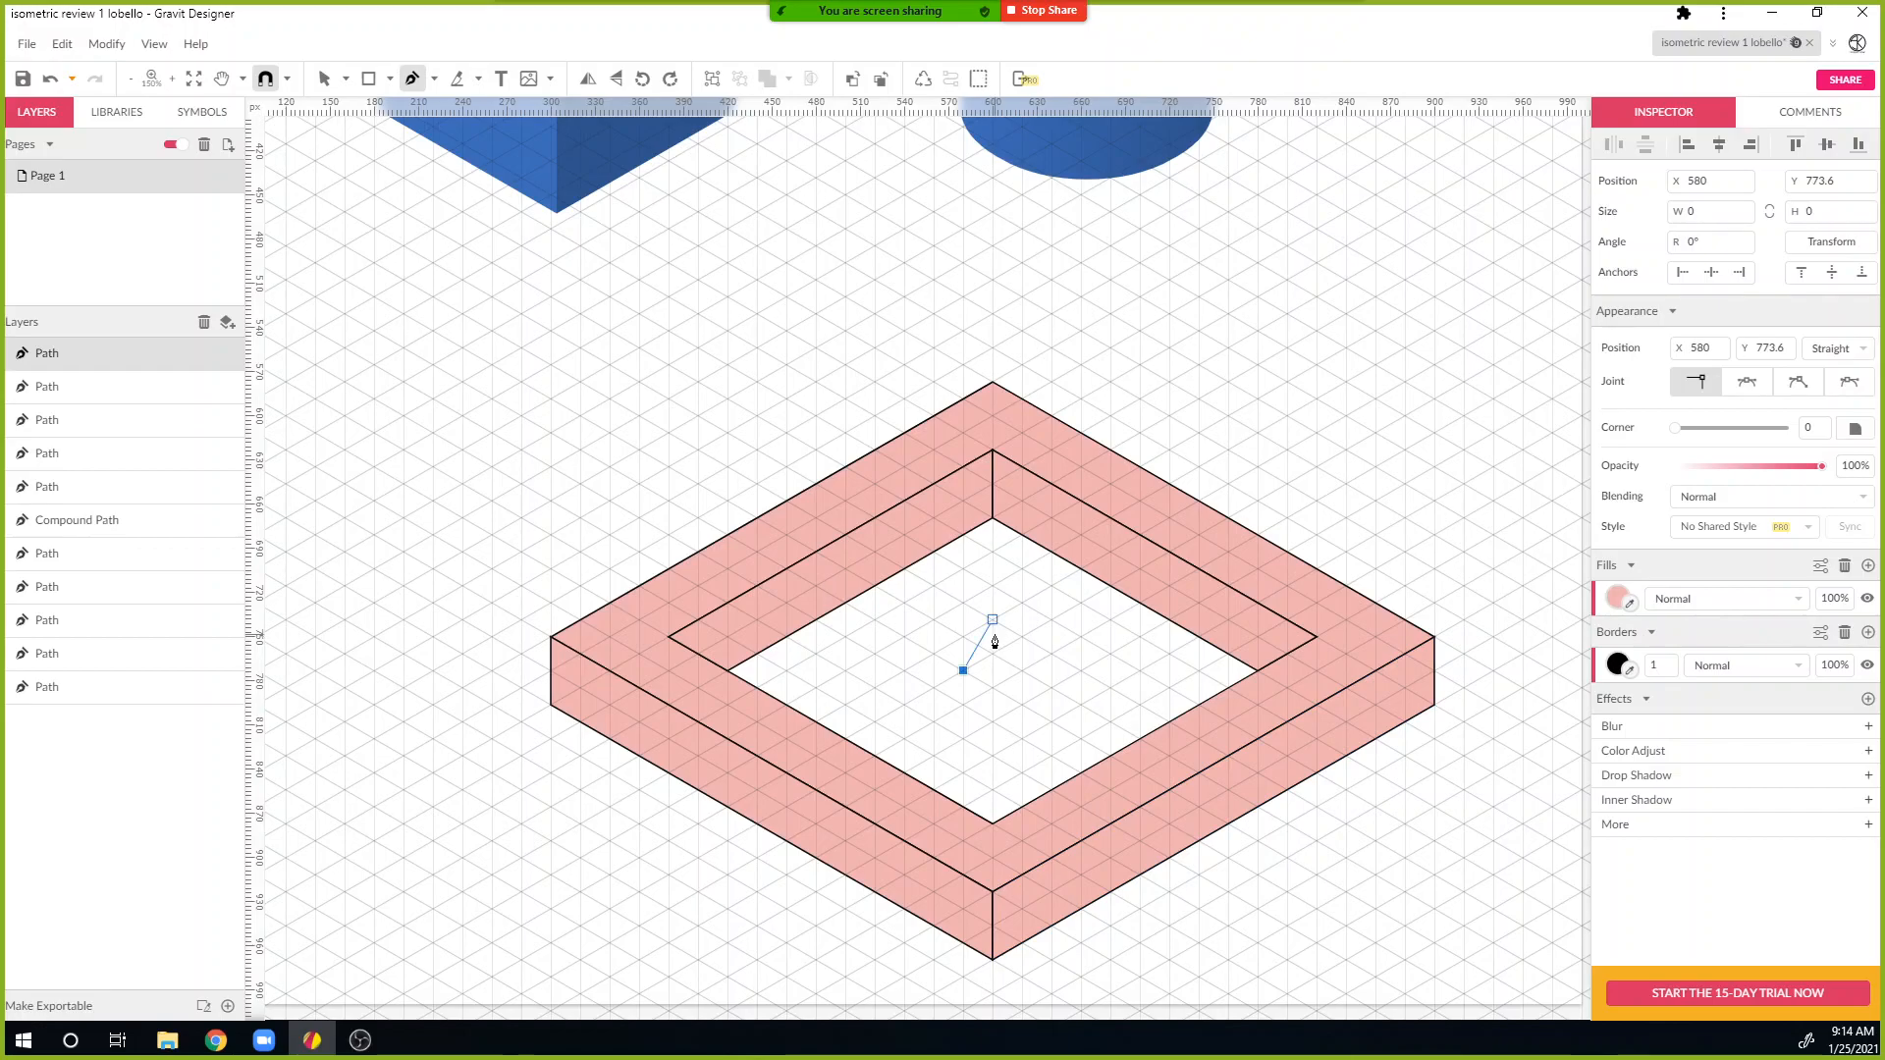
pyautogui.press('Escape')
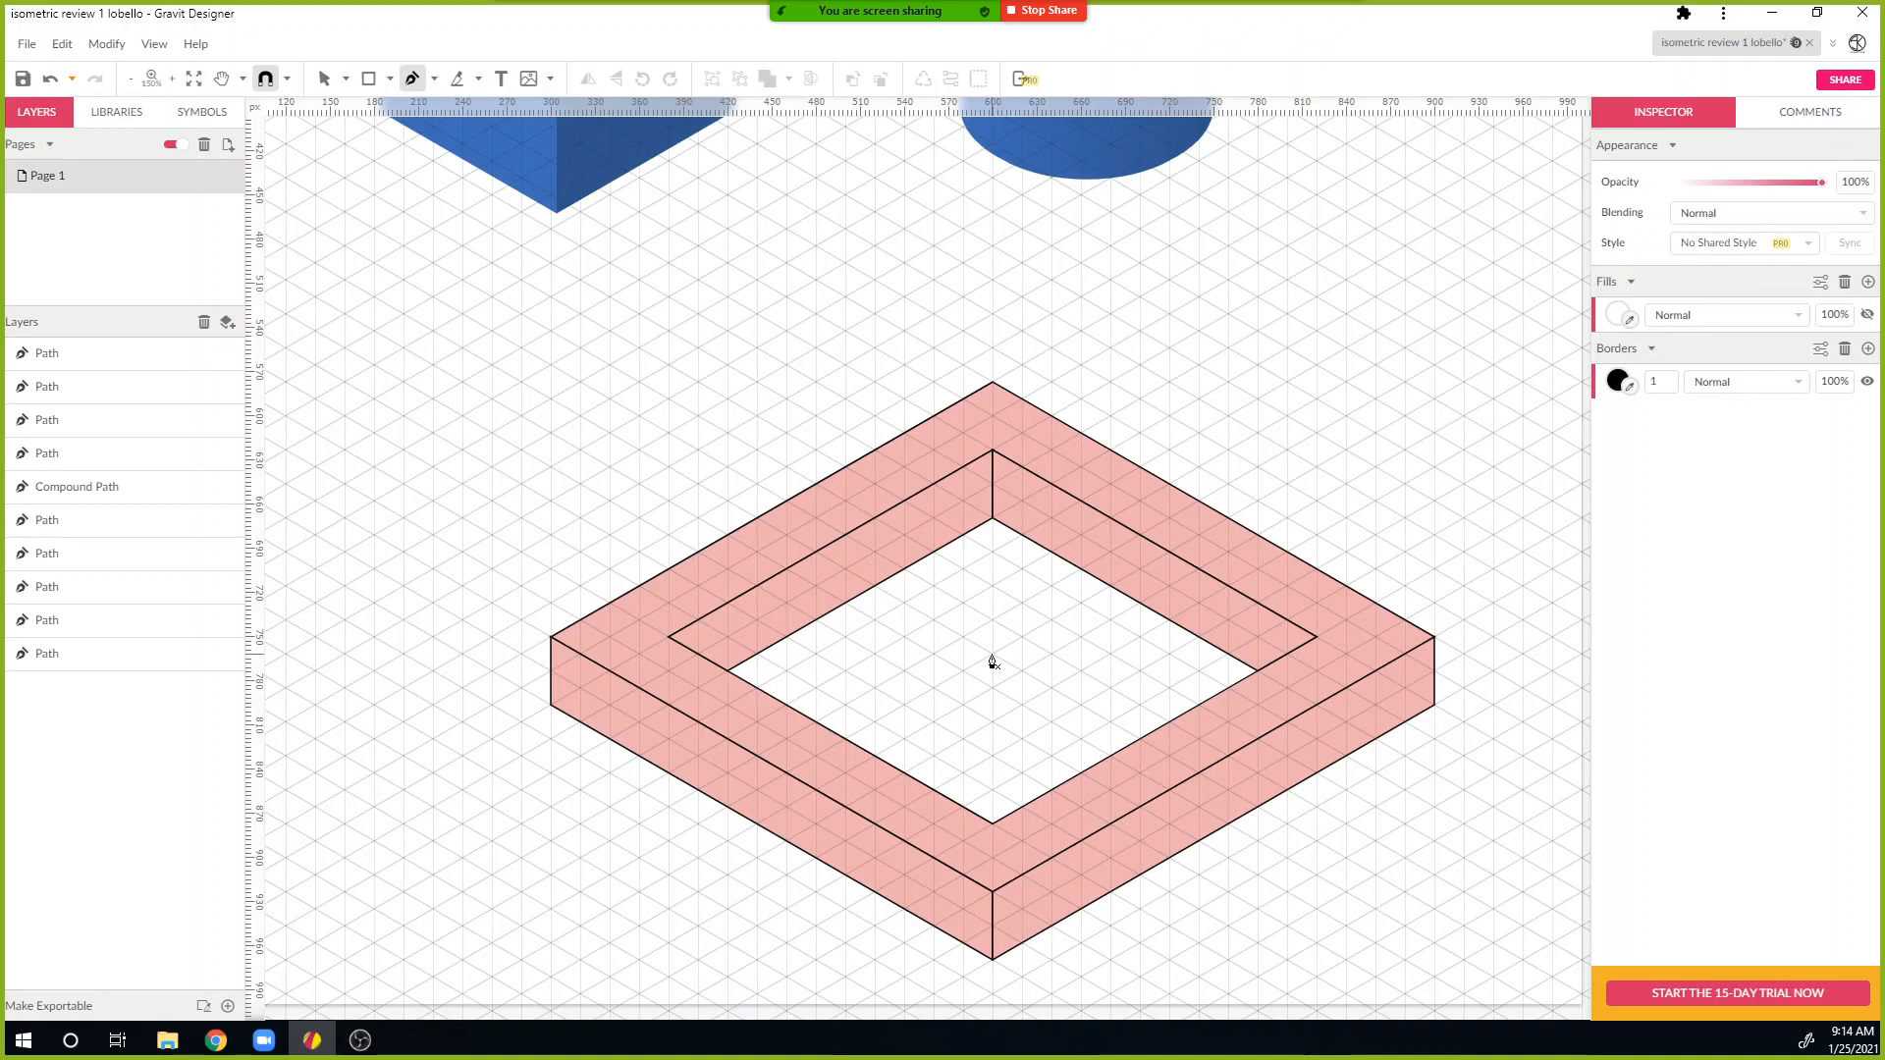
# Step: Darken the fill of the opening's upper-left inner wall to #A67878
pyautogui.press('v')
pyautogui.click(857, 580)
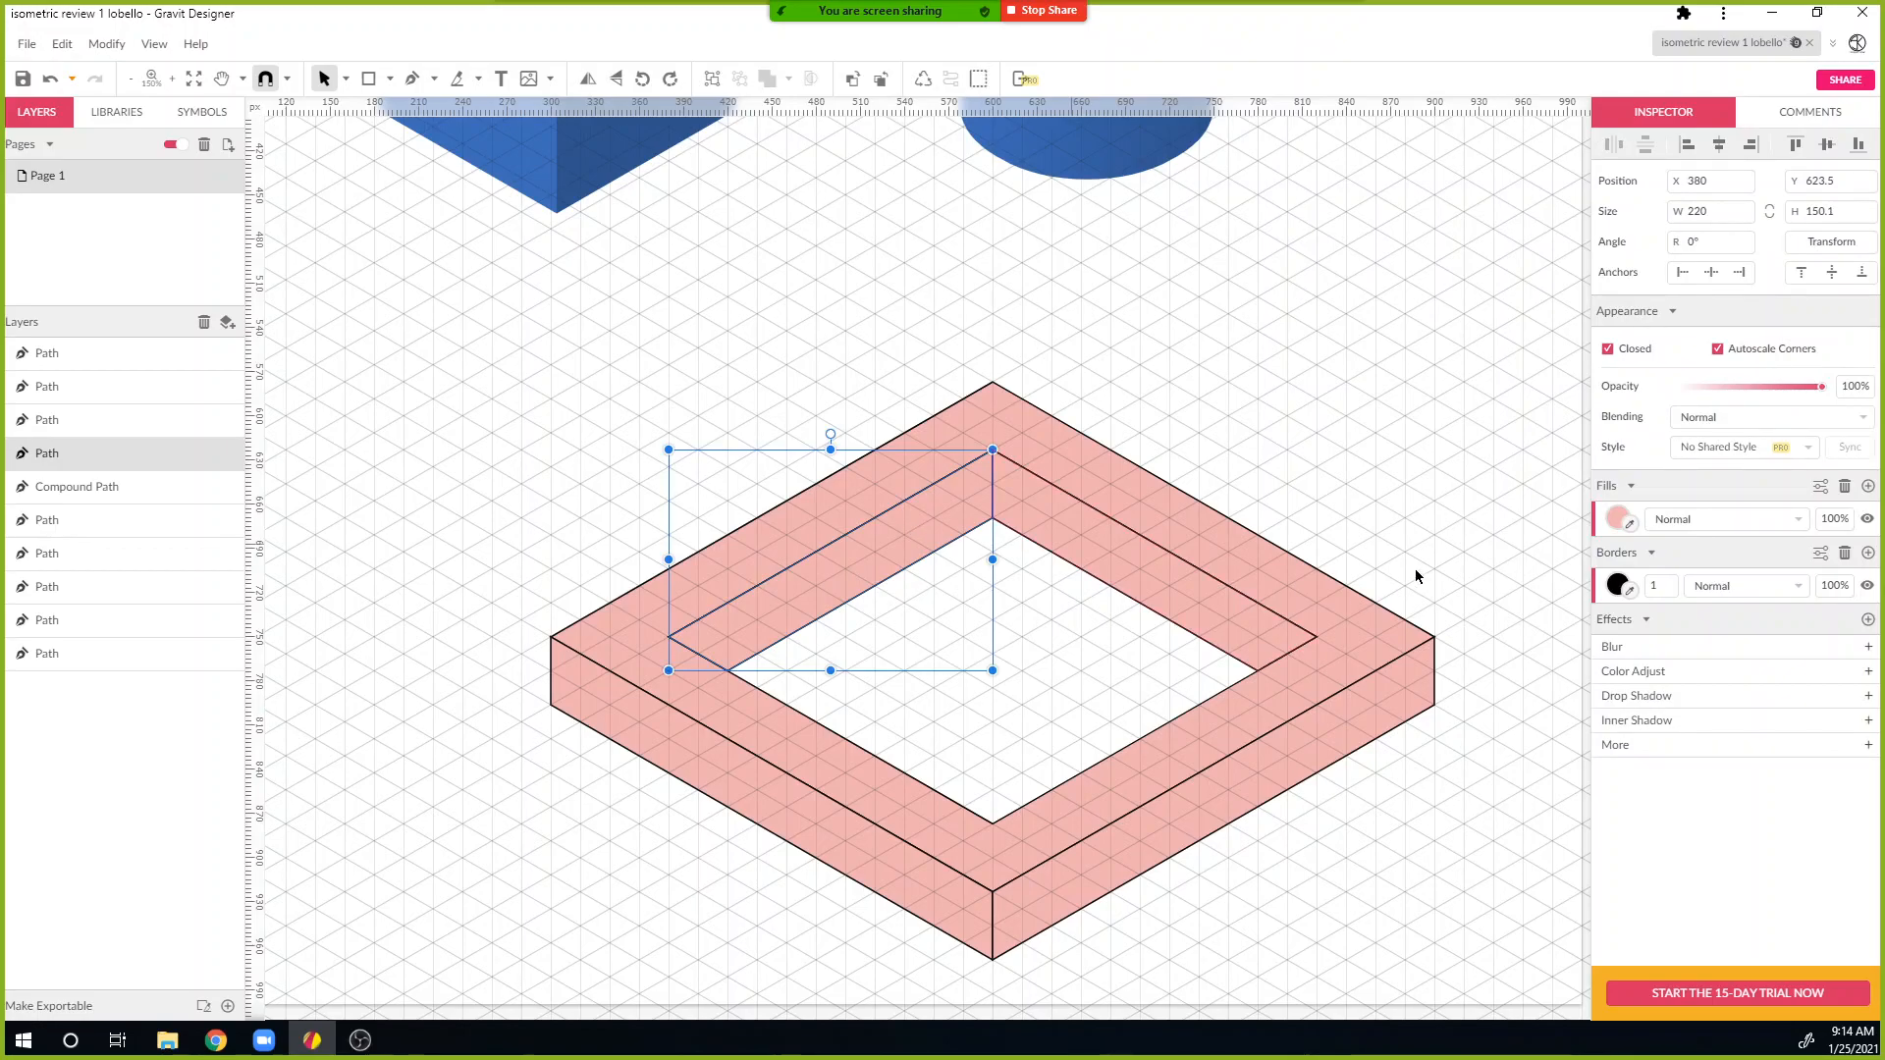
pyautogui.click(1617, 520)
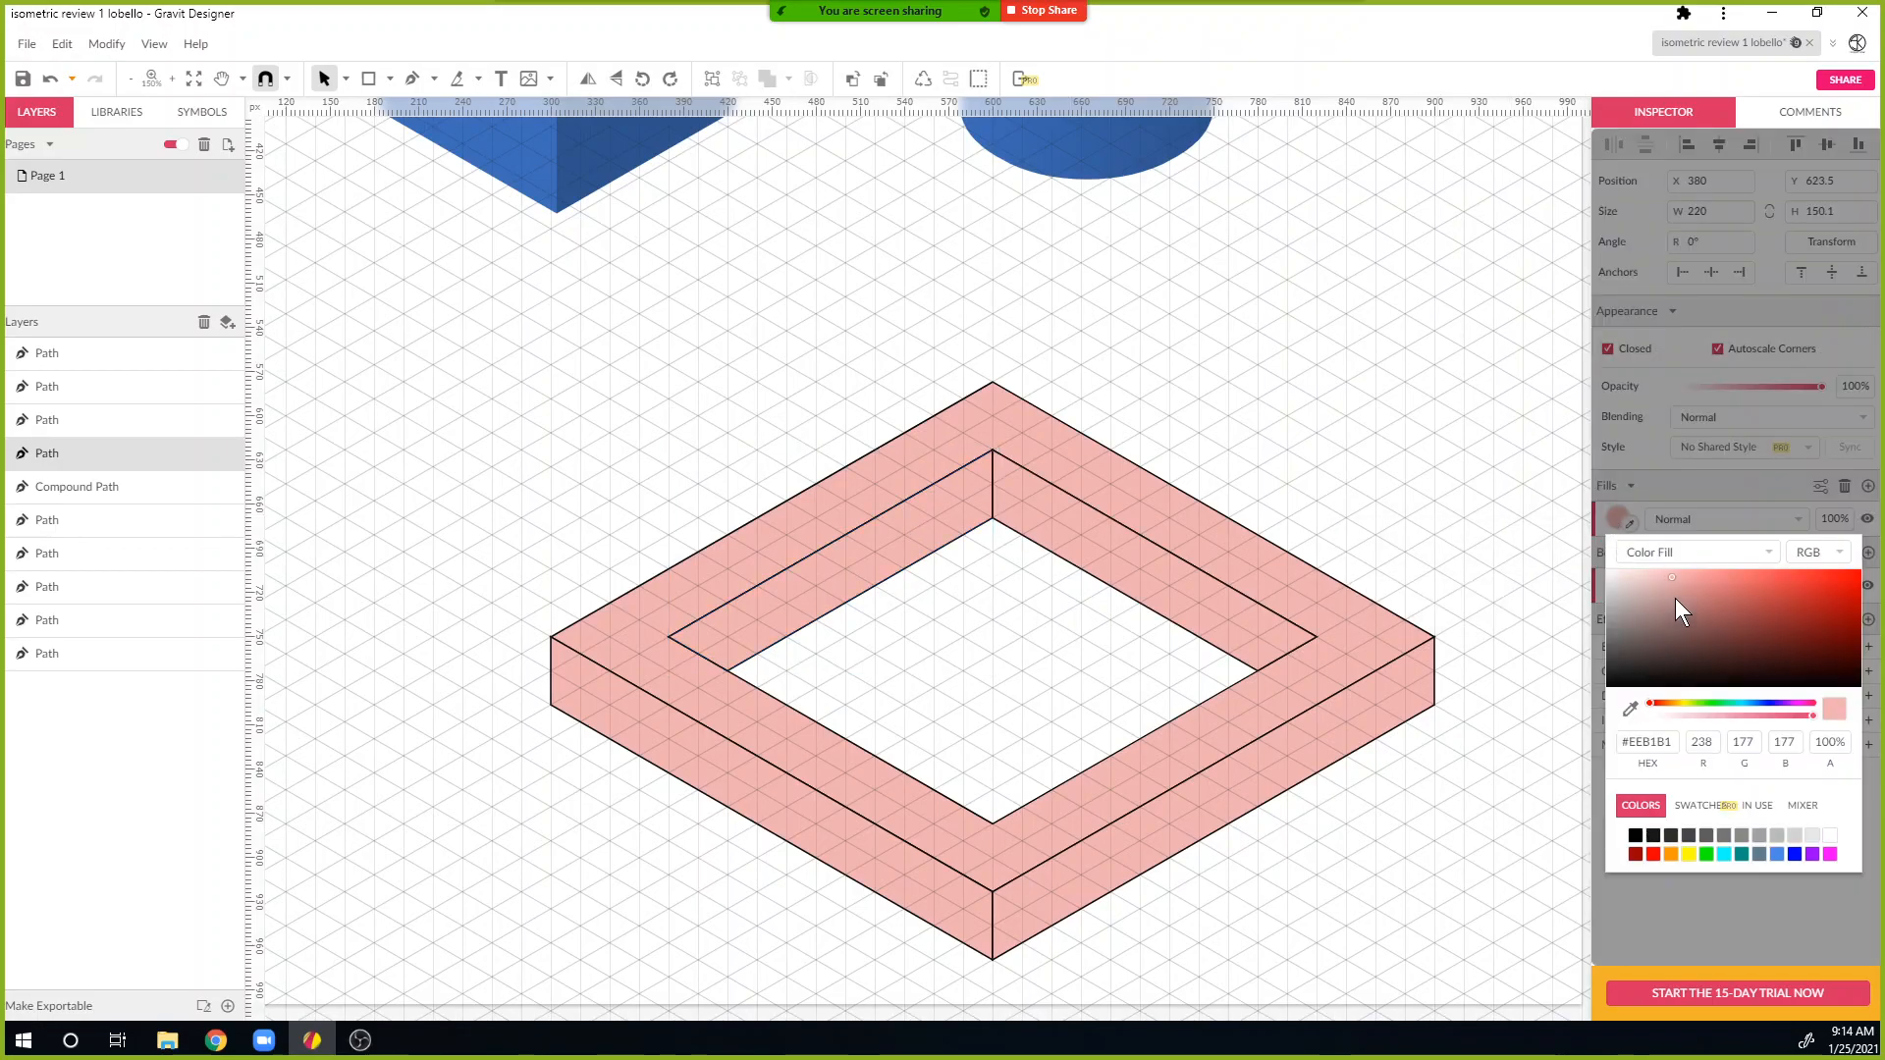
pyautogui.click(1675, 599)
pyautogui.moveTo(1675, 597); pyautogui.dragTo(1677, 611)
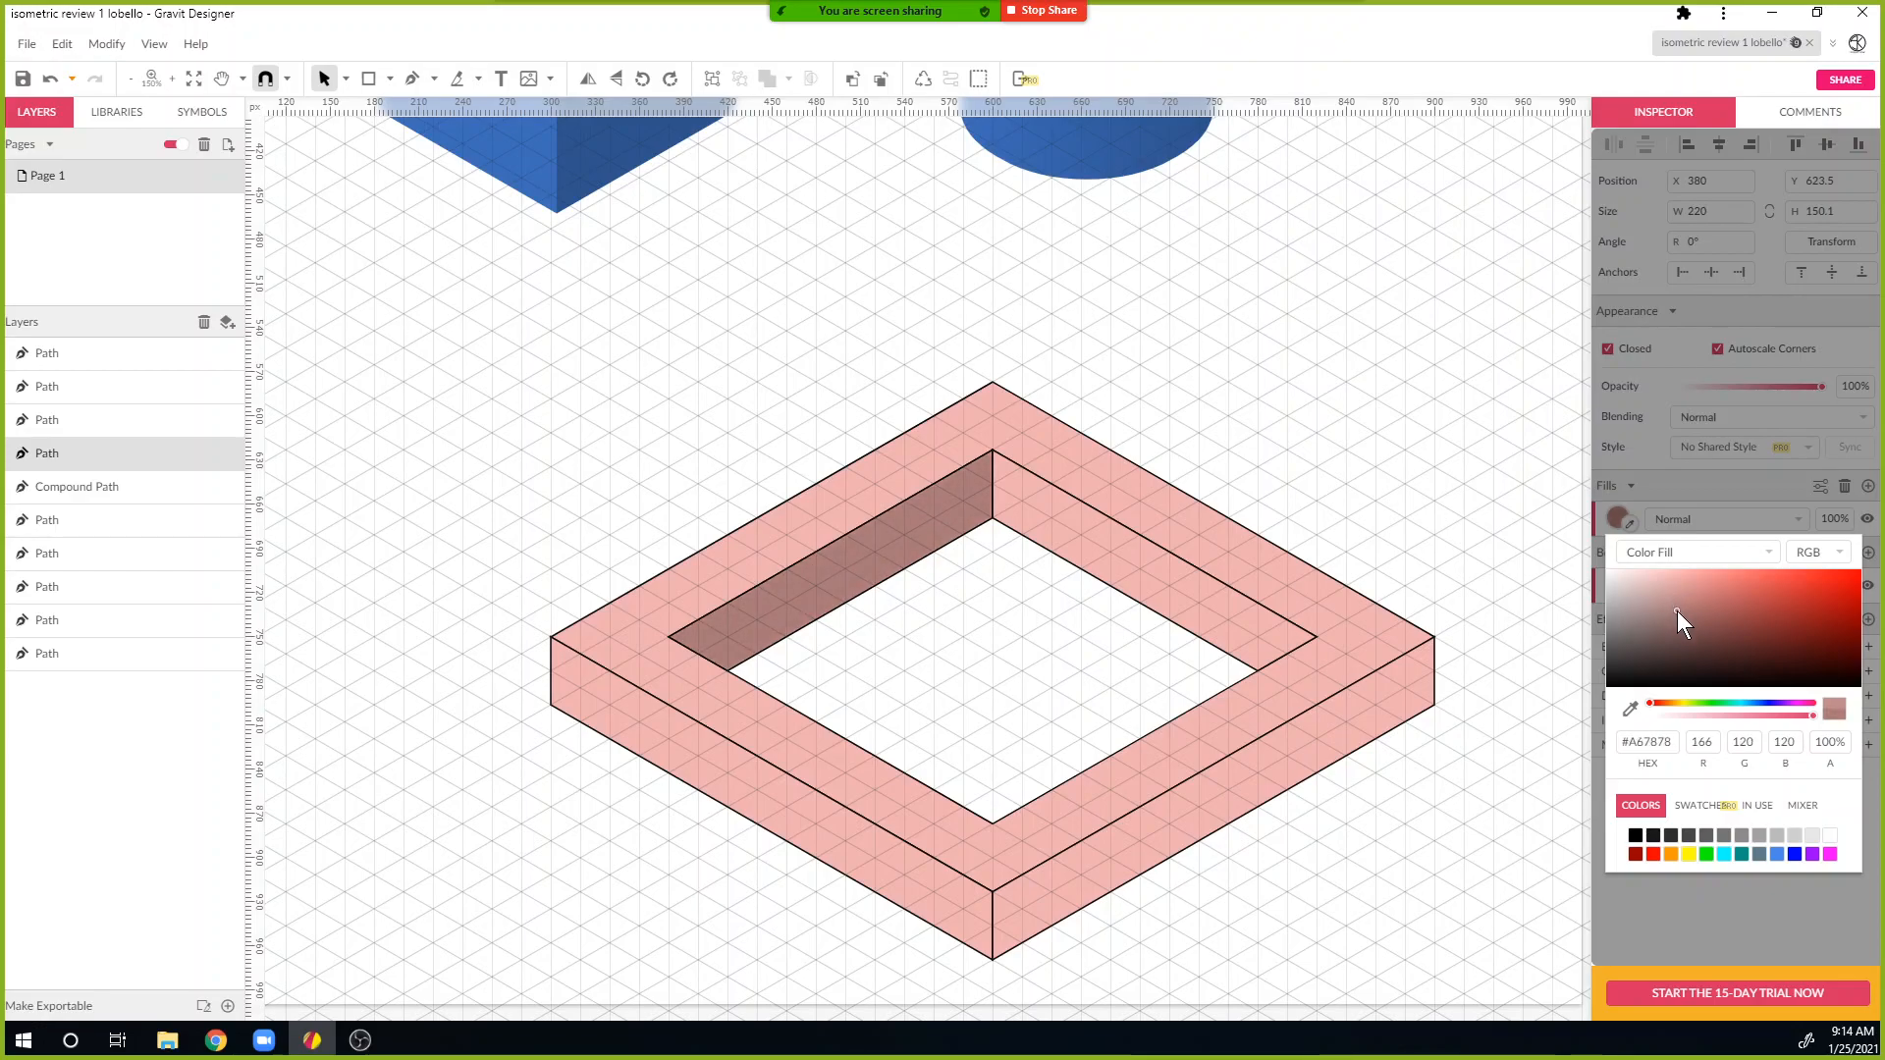
# Step: Apply the dark colour sampled from the upper-left inner wall to the border and fill of the lower-right outer wall
pyautogui.click(1282, 757)
pyautogui.click(1629, 590)
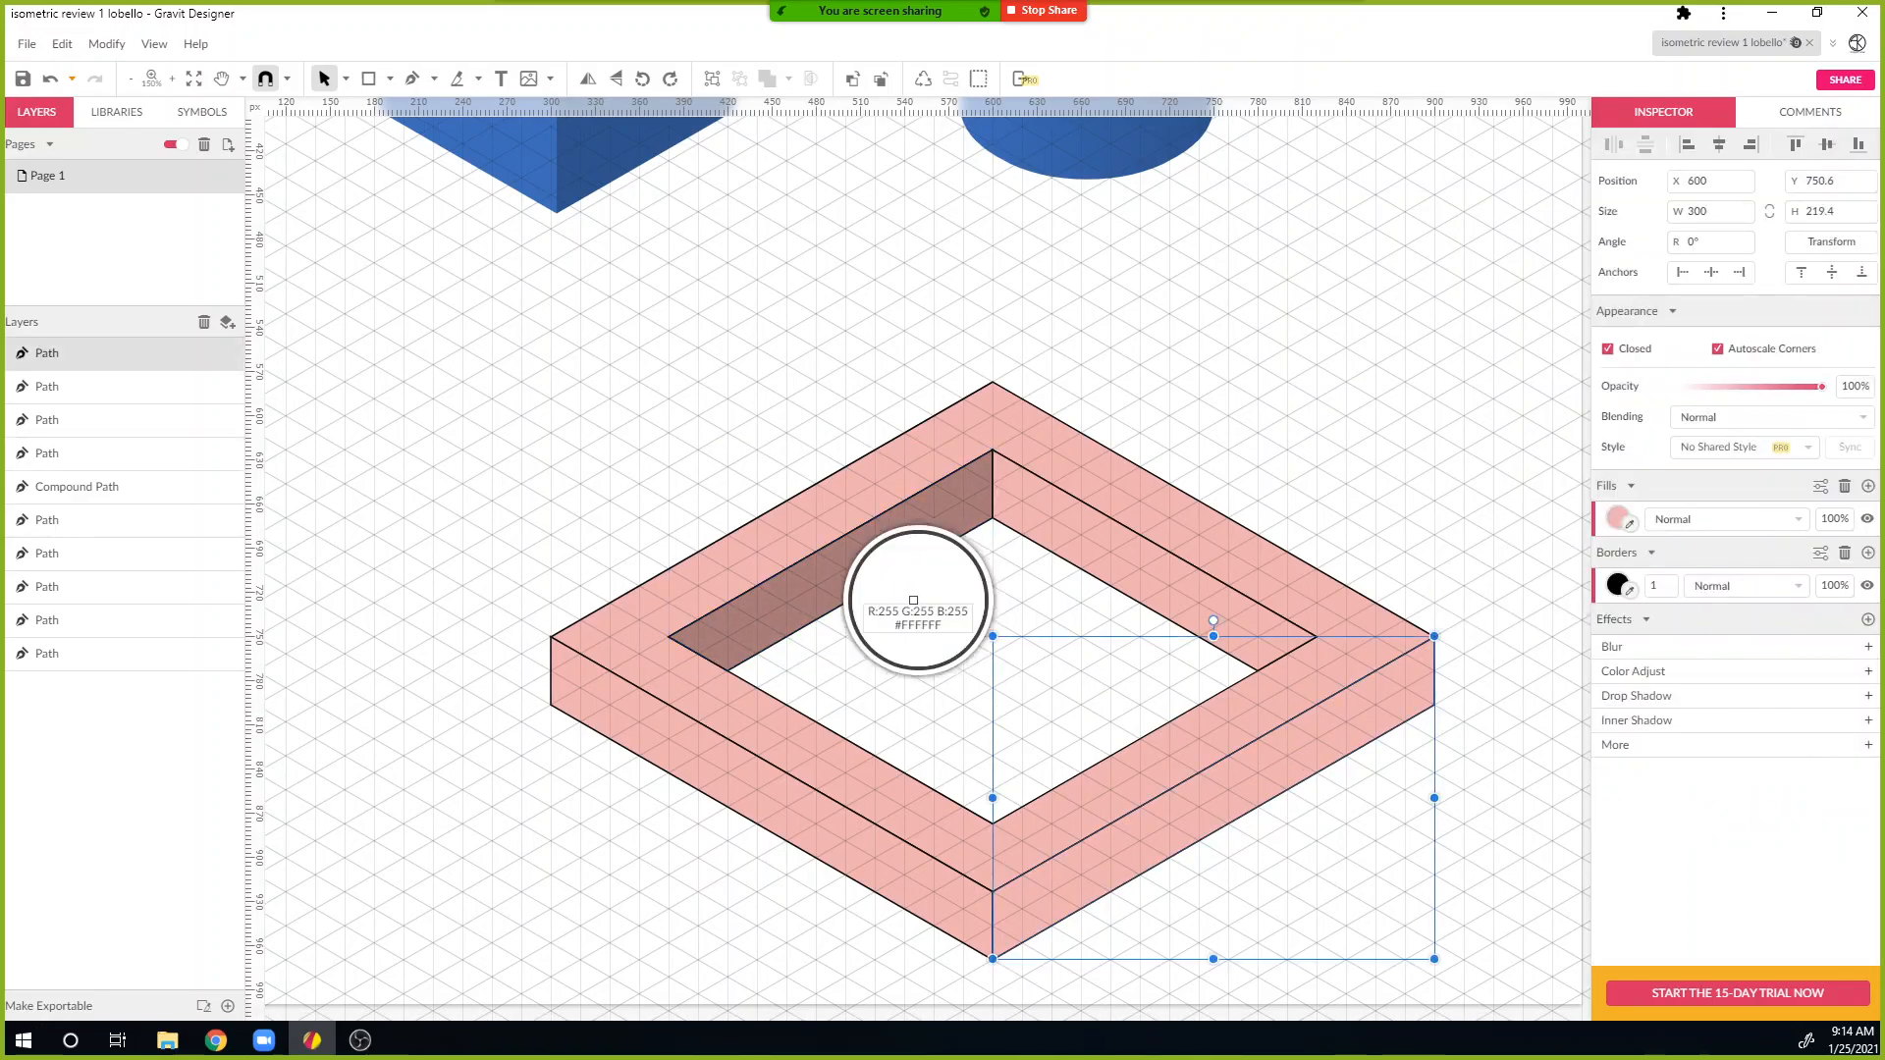
pyautogui.click(874, 577)
pyautogui.click(1159, 557)
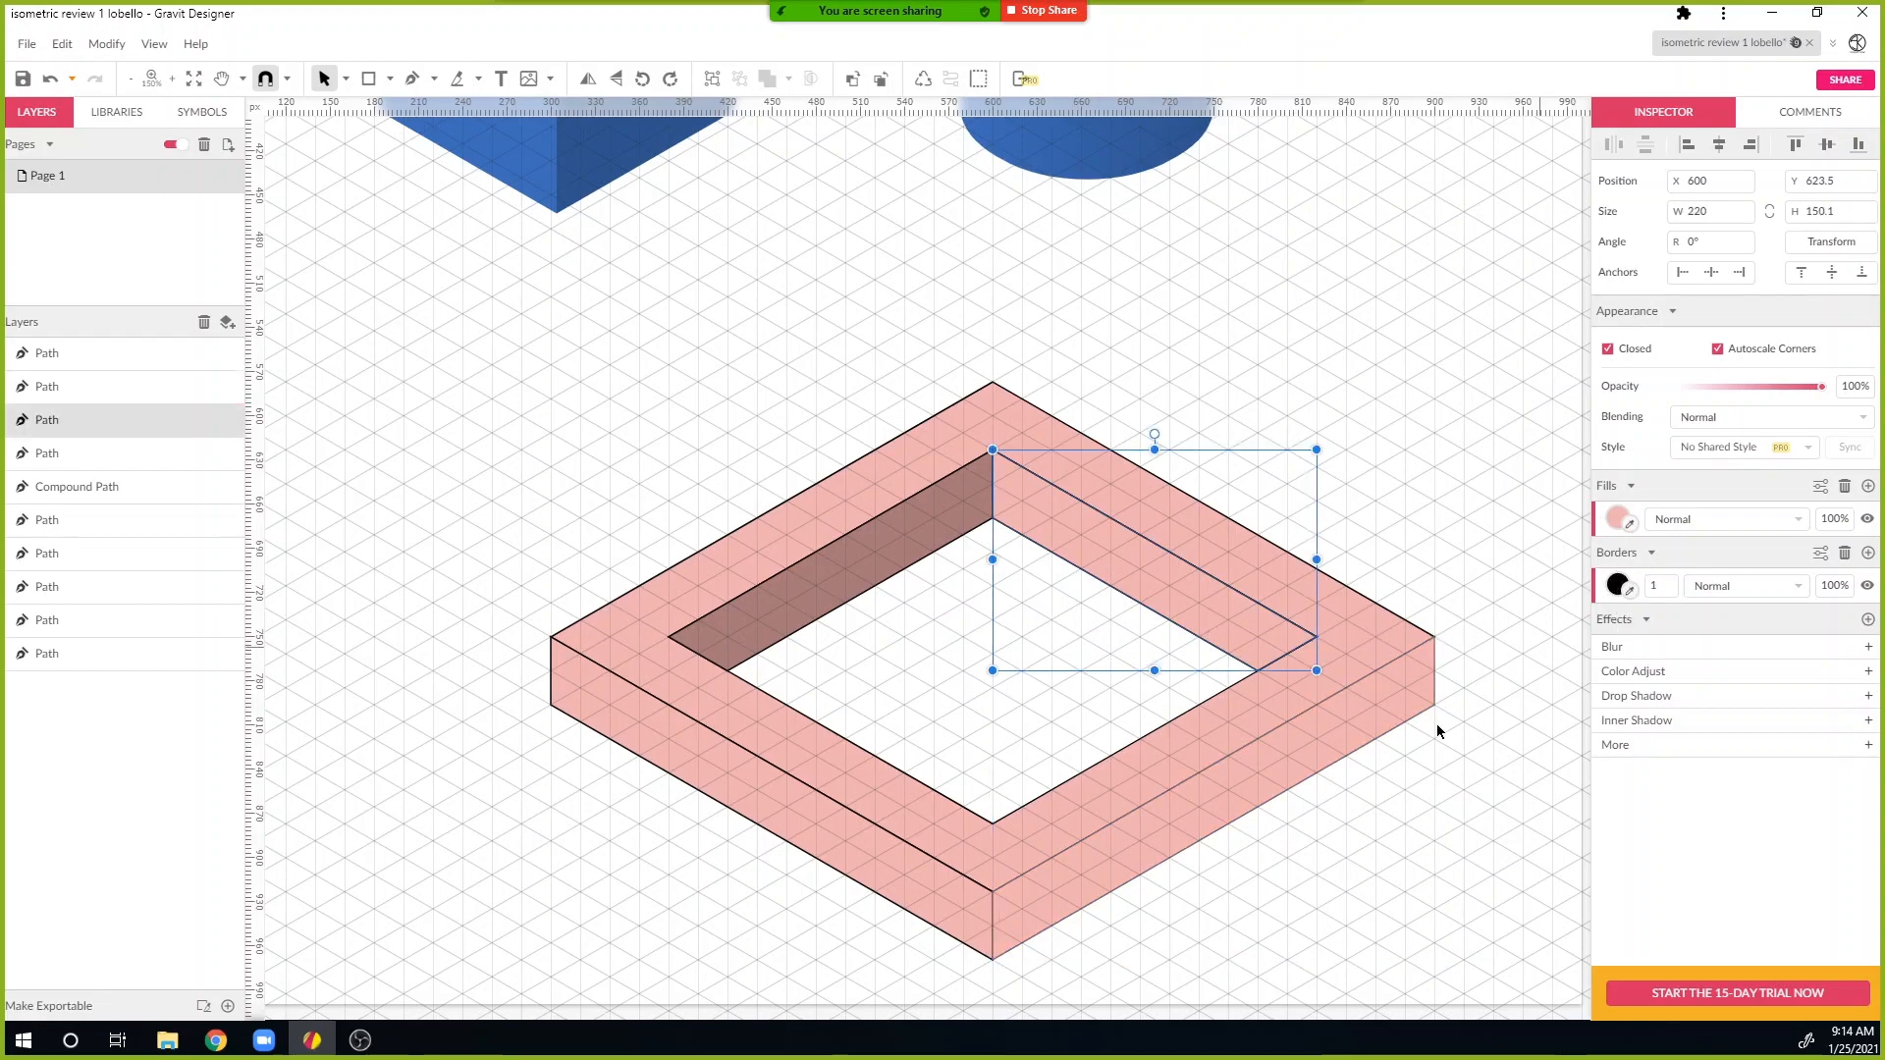
pyautogui.click(1379, 731)
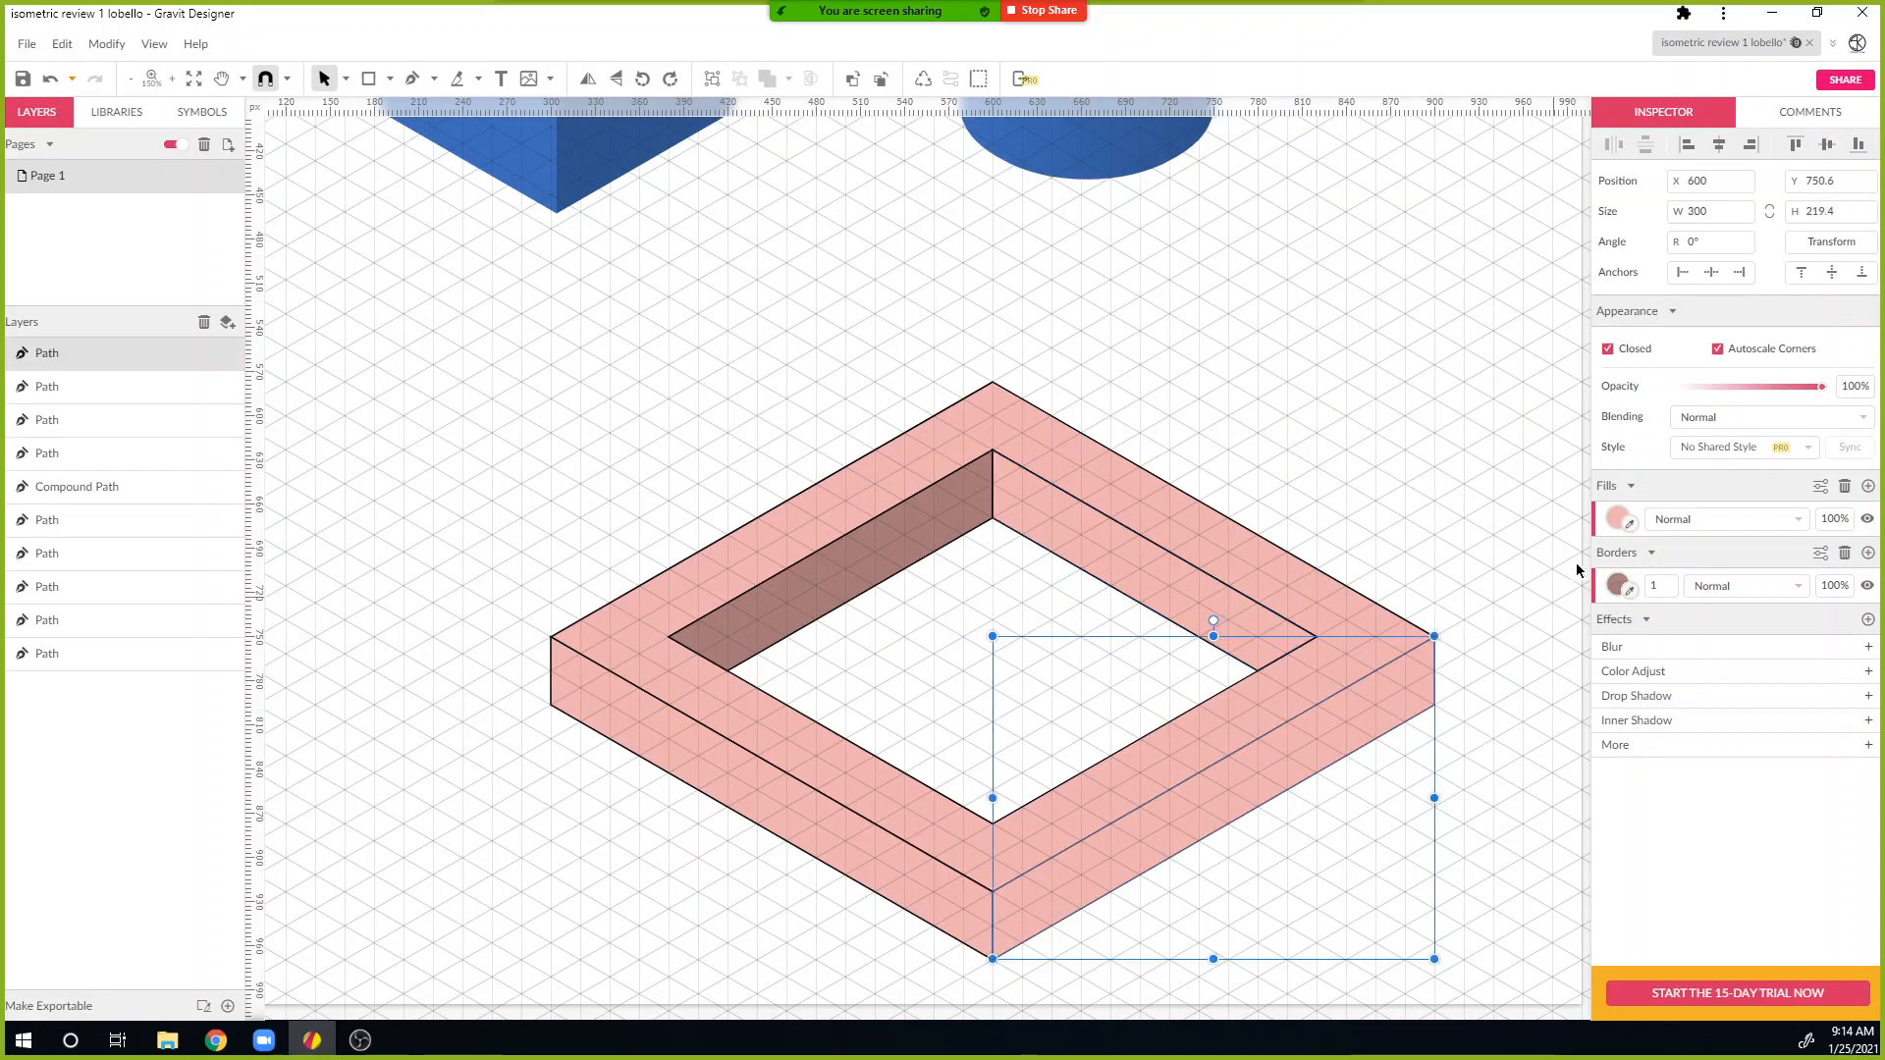
pyautogui.click(1616, 517)
pyautogui.click(1630, 523)
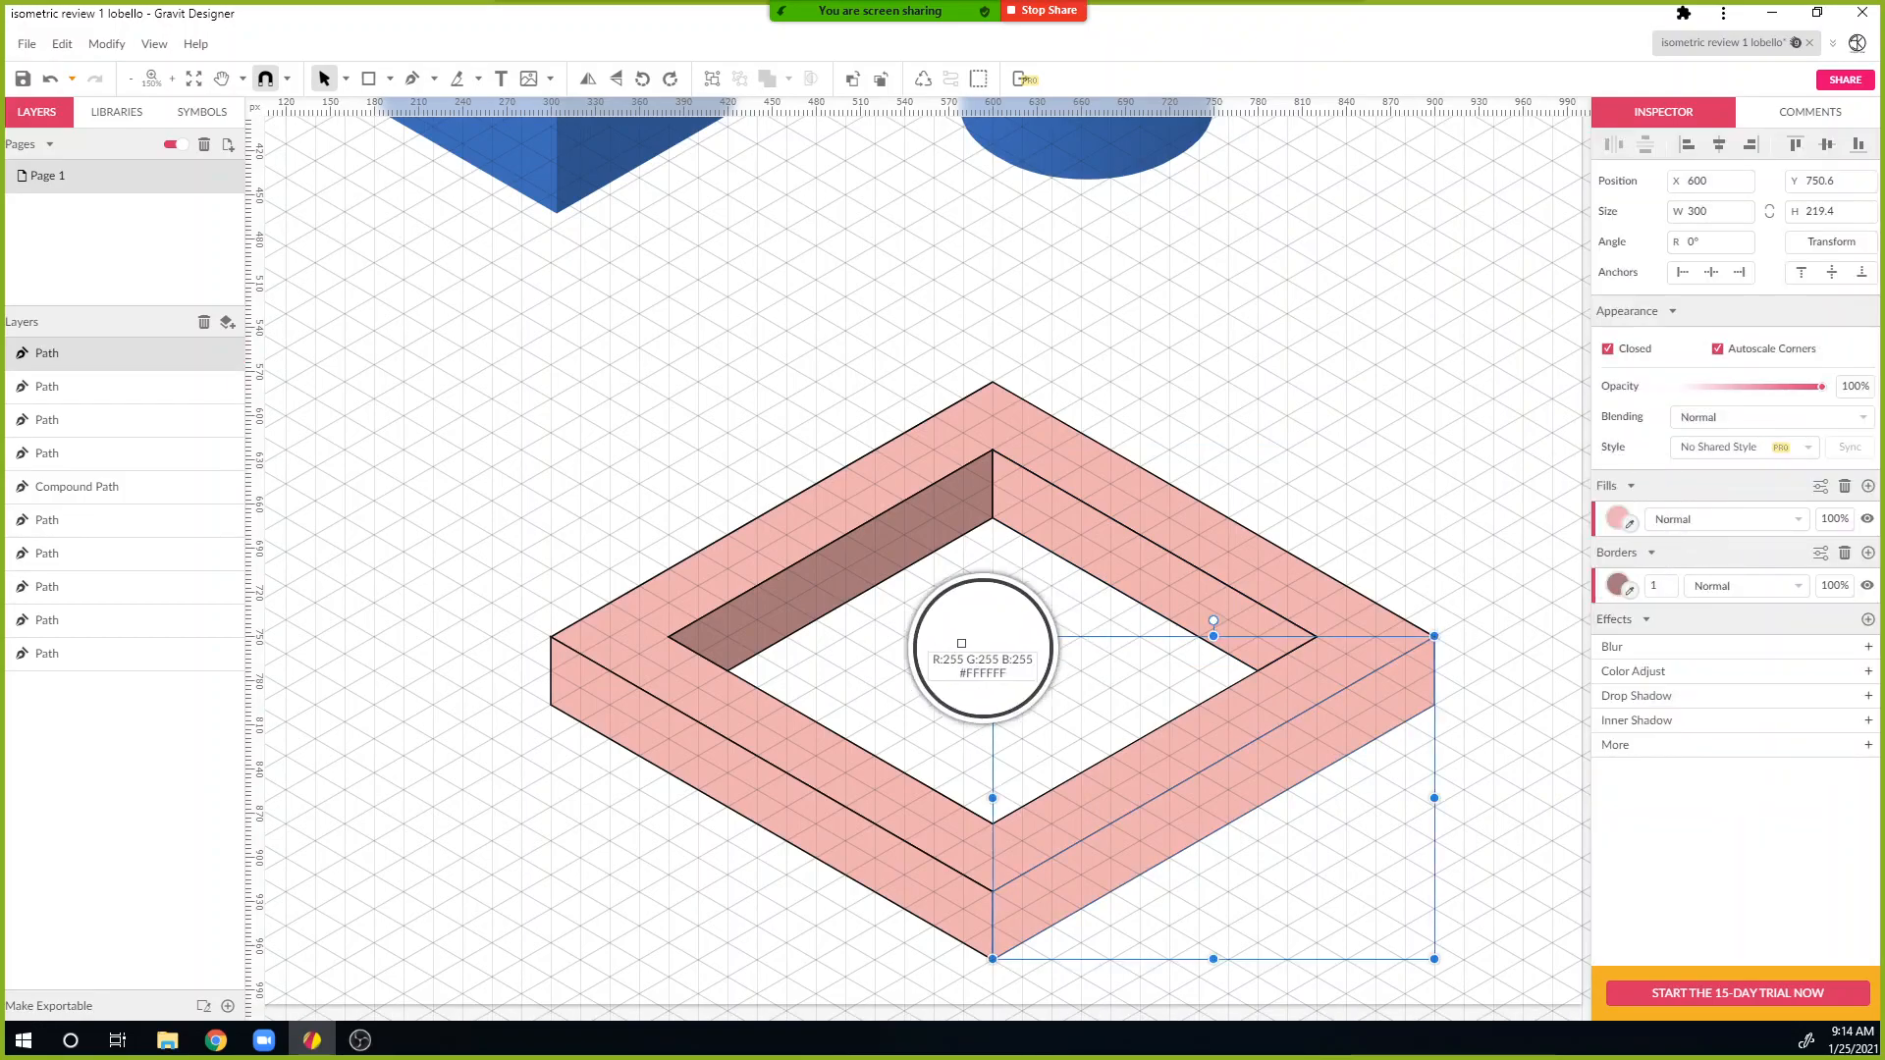
pyautogui.click(851, 560)
# Step: Set the upper-right inner wall's fill to #D79E9E and sample the same colour as the fill of the lower-left outer wall
pyautogui.click(1189, 599)
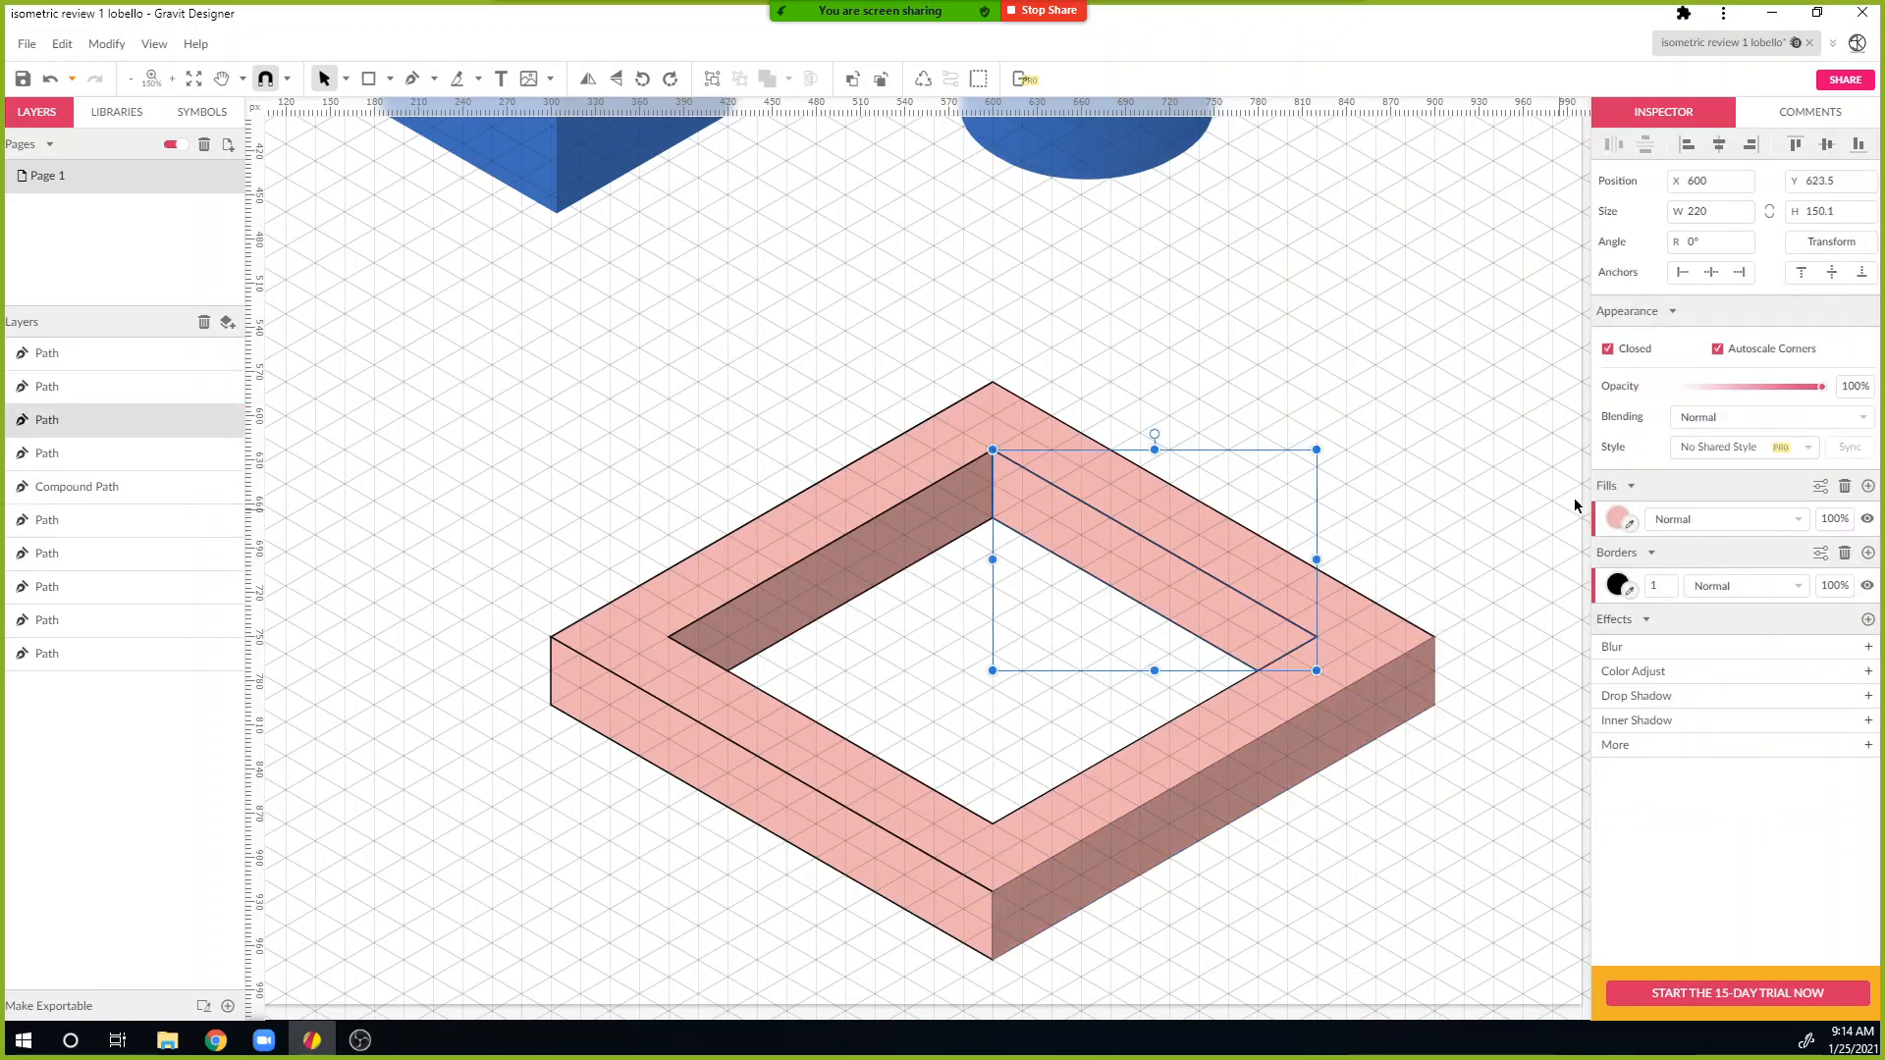
pyautogui.click(1618, 518)
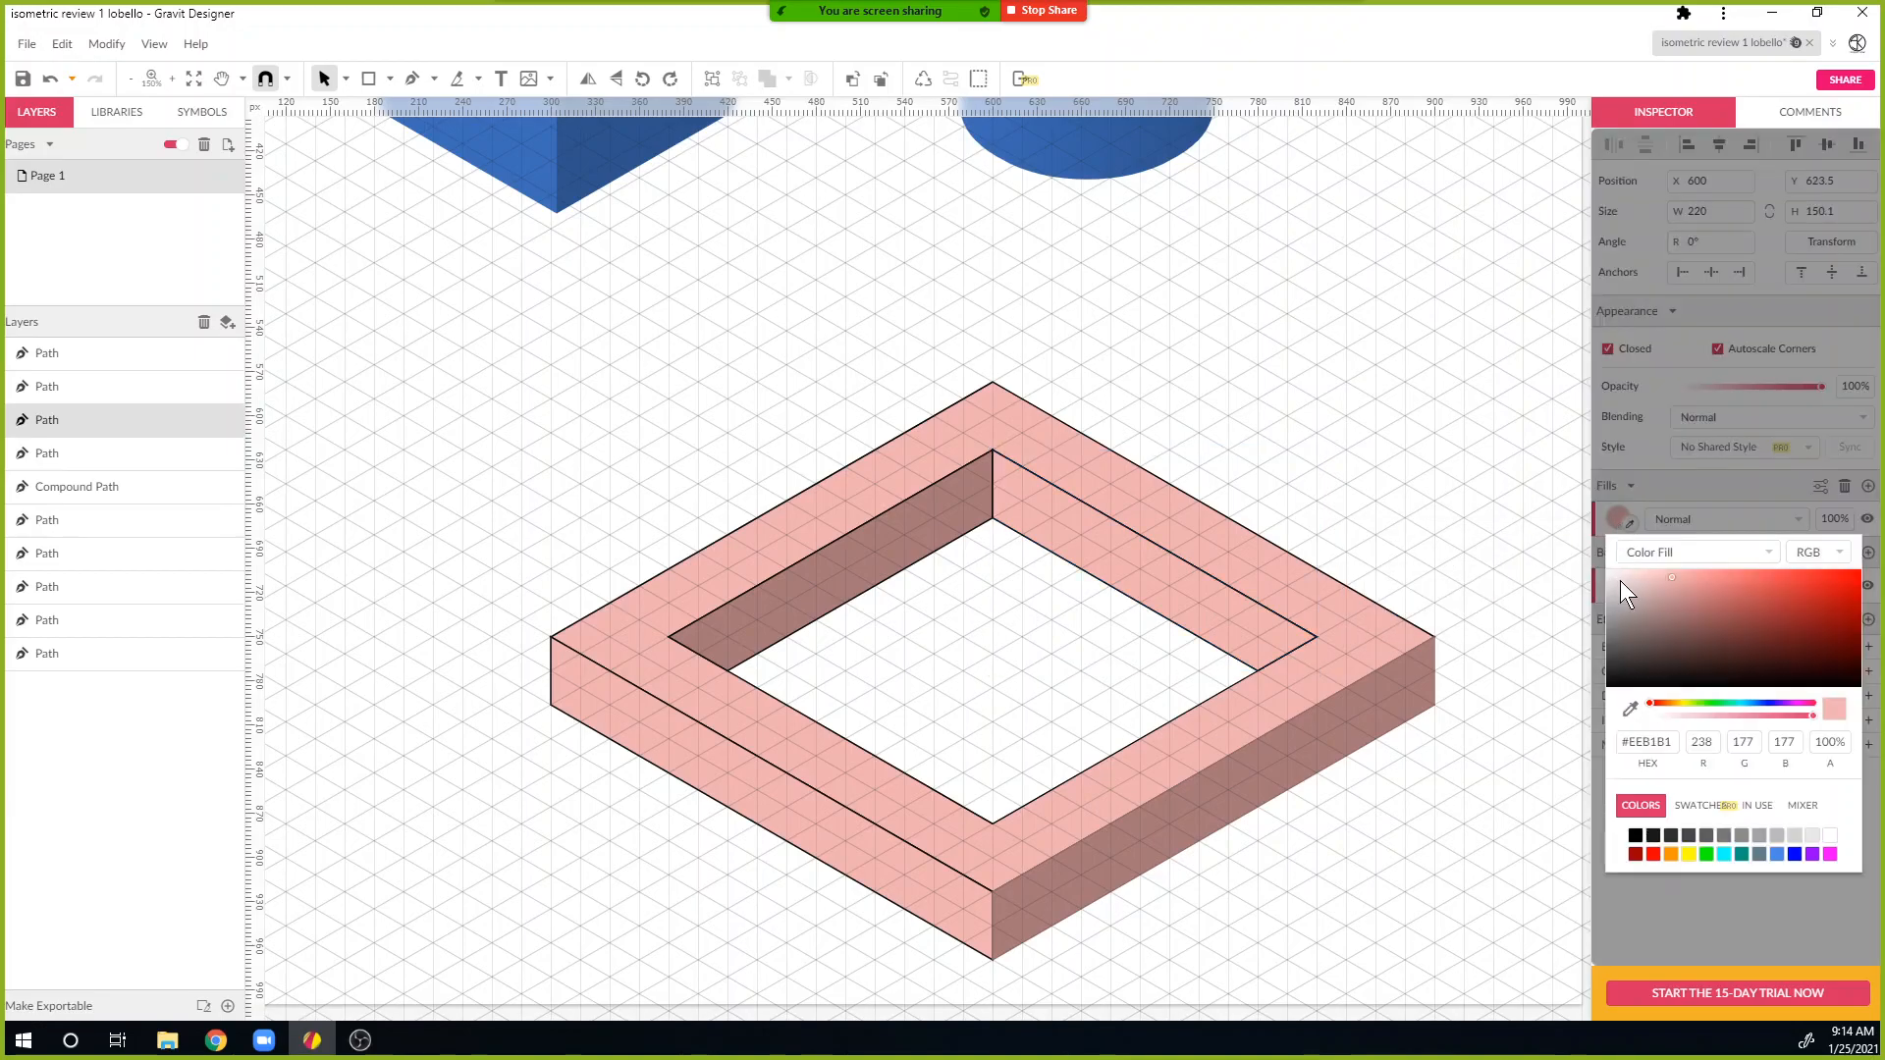
pyautogui.moveTo(1671, 582); pyautogui.dragTo(1673, 587)
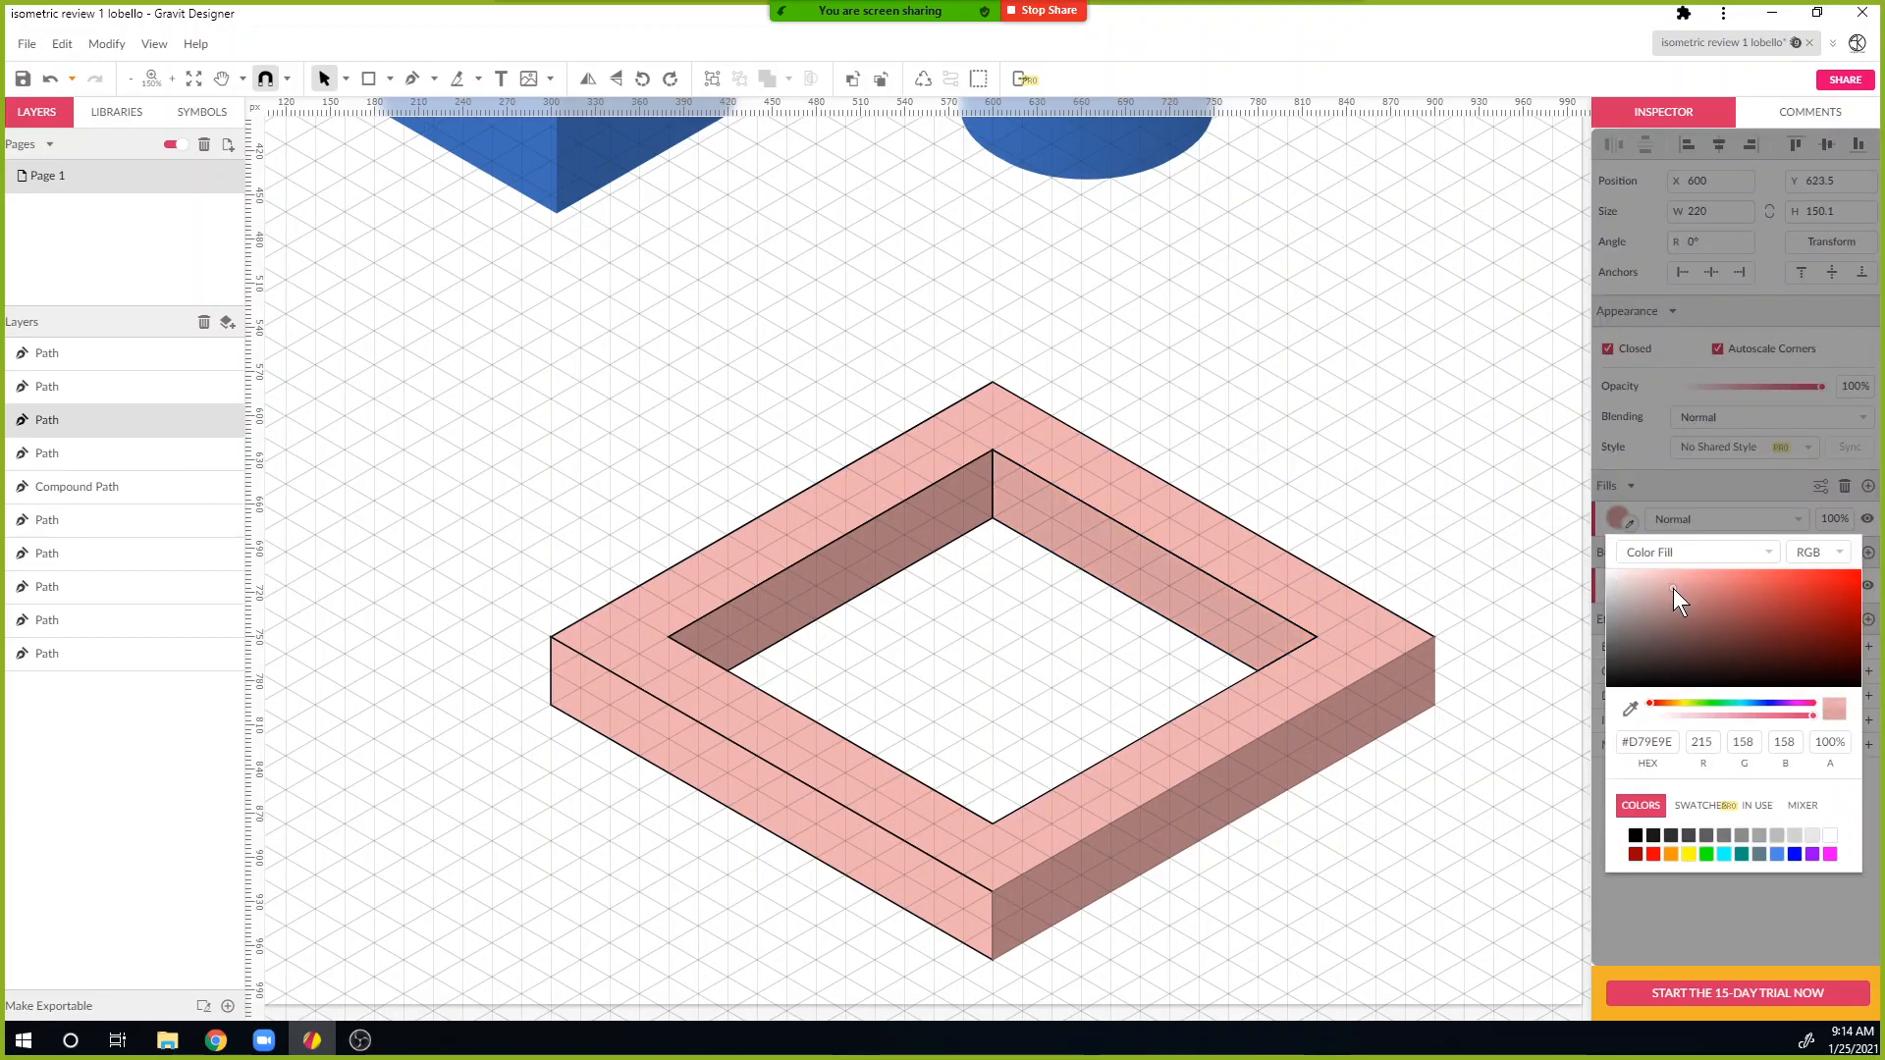
pyautogui.click(1651, 514)
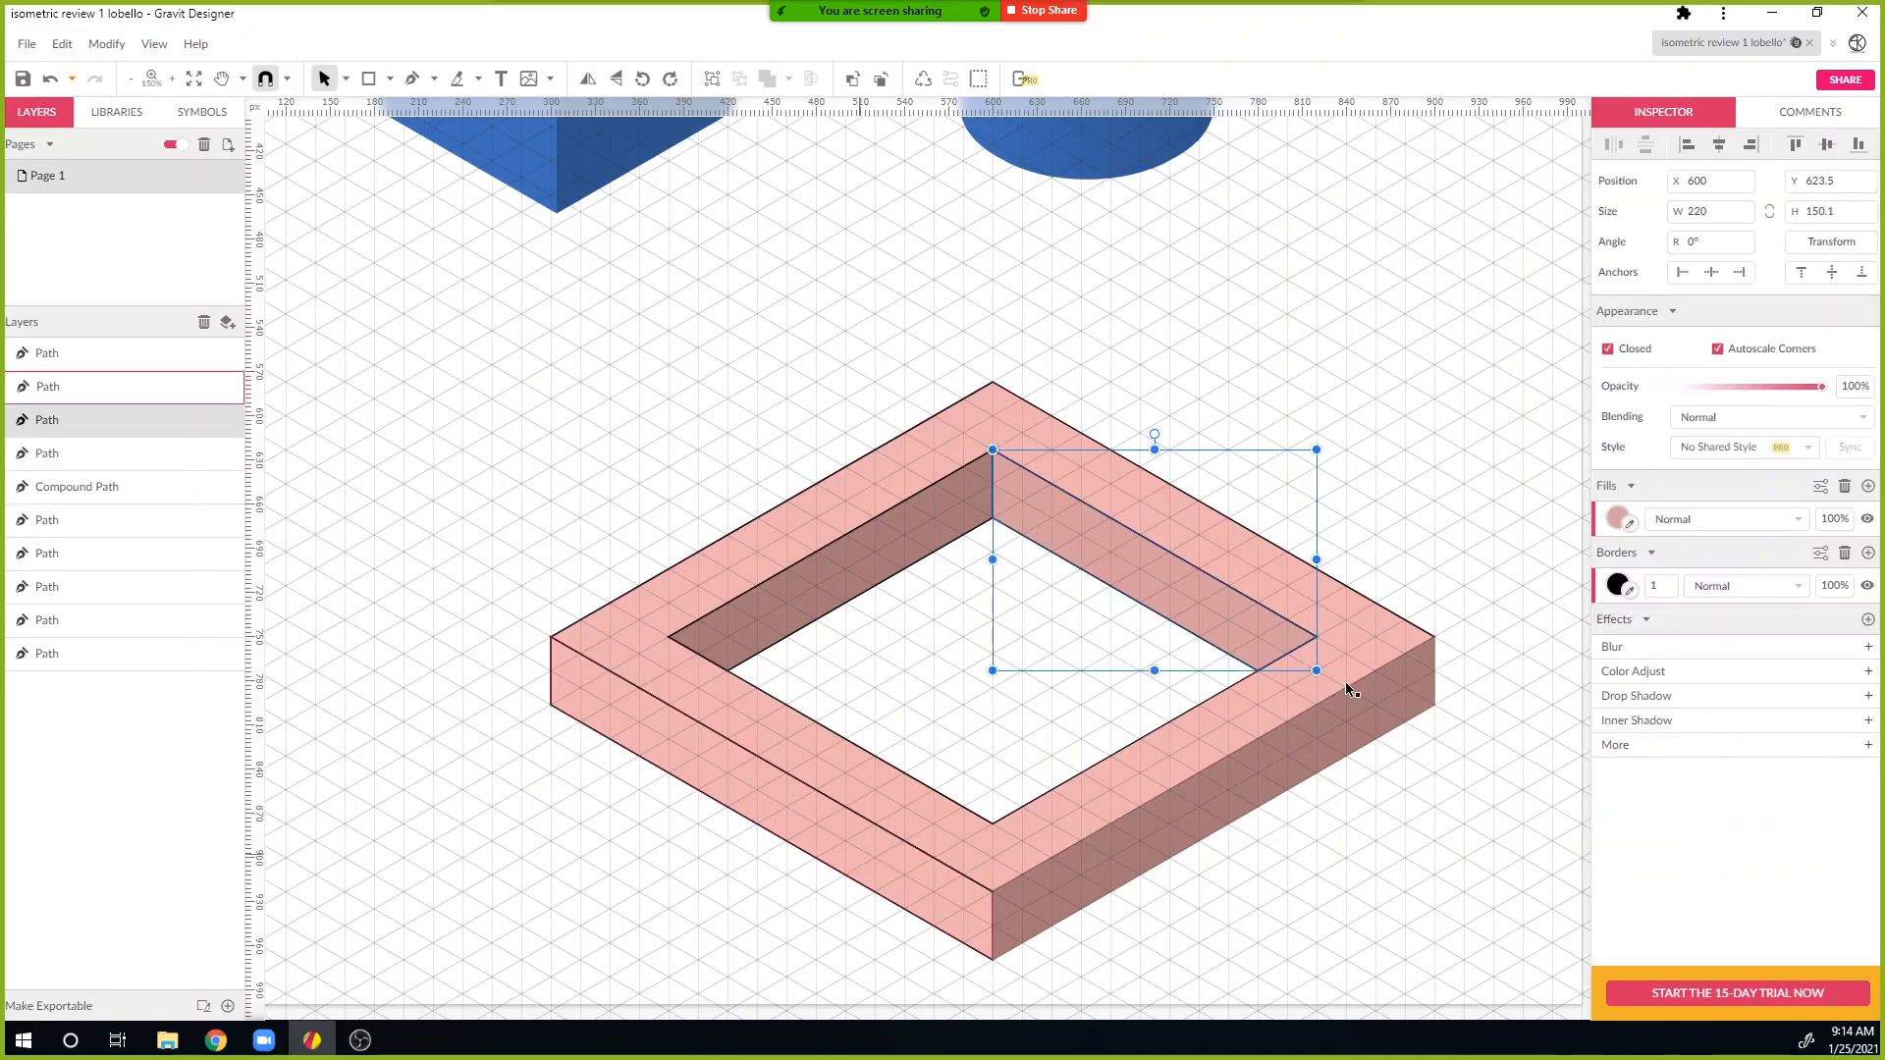
pyautogui.click(895, 815)
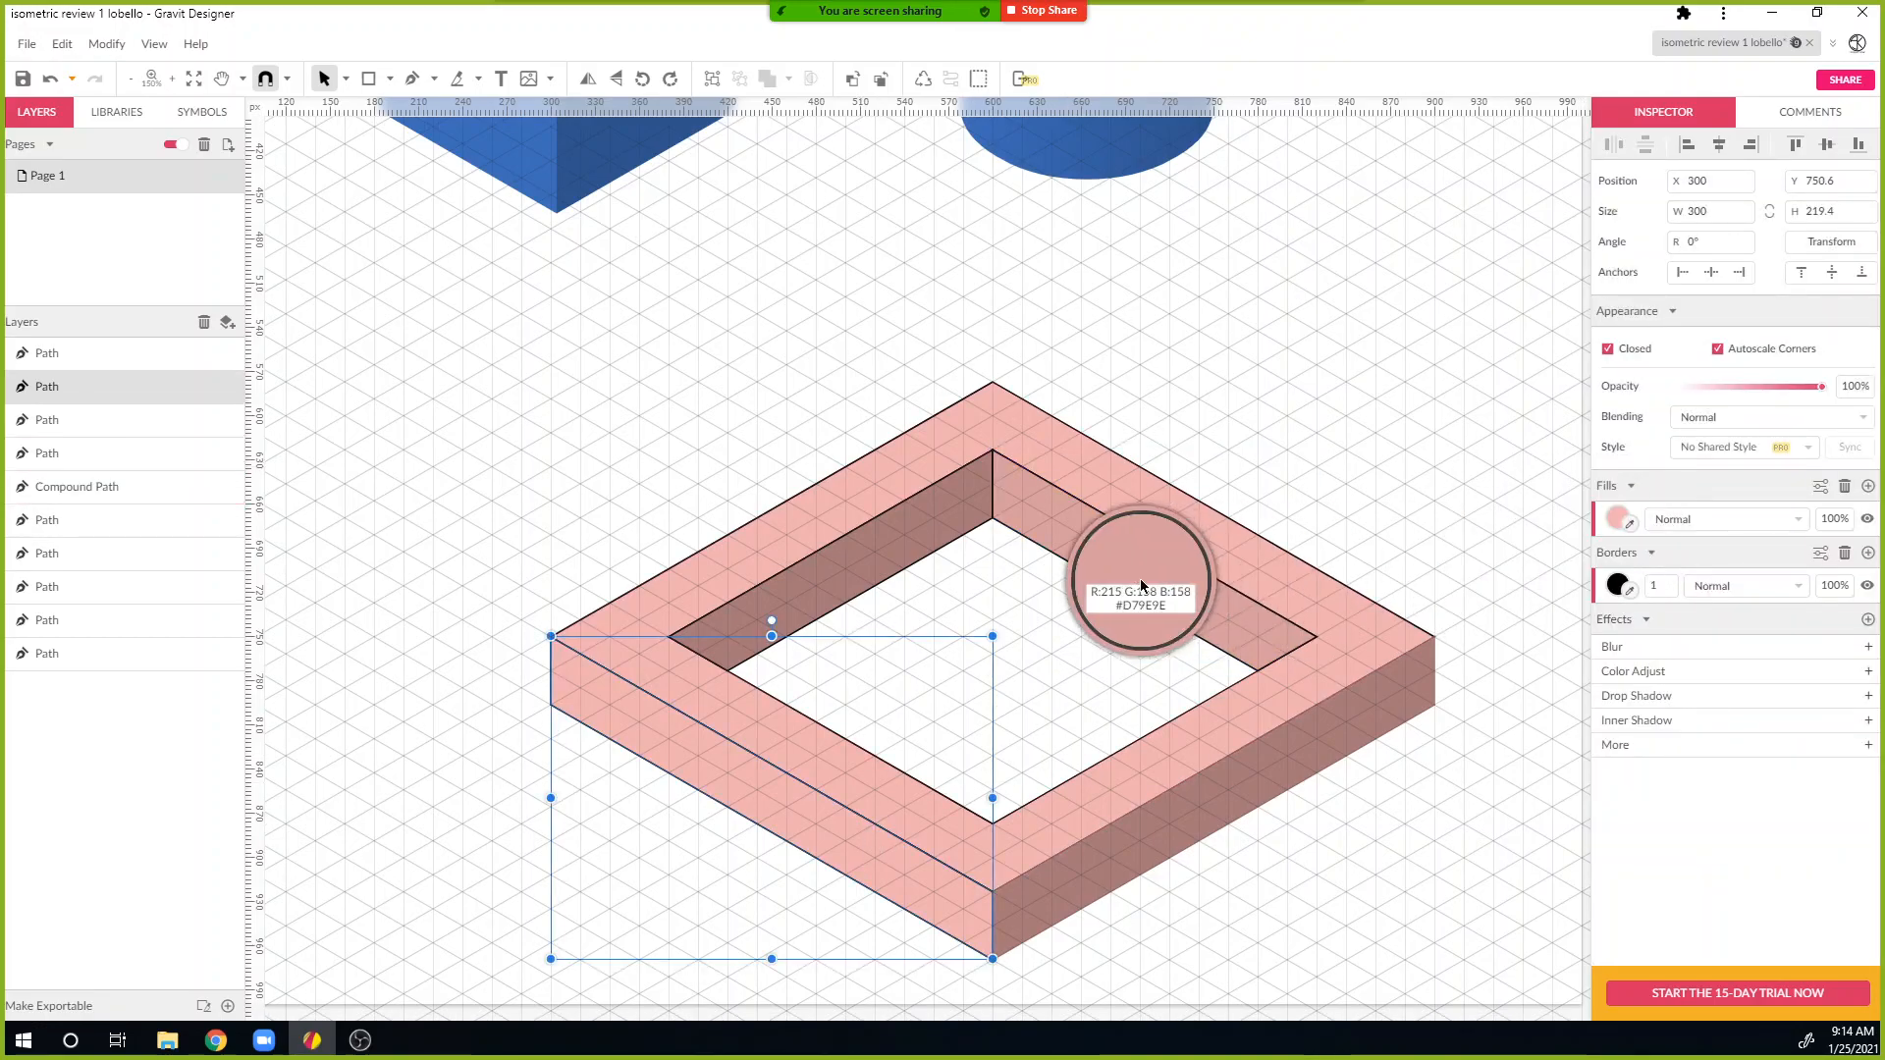
pyautogui.click(1325, 842)
# Step: Set the border width of all the pink frame's faces to 0
pyautogui.press('space')
pyautogui.moveTo(1086, 854); pyautogui.dragTo(1426, 825)
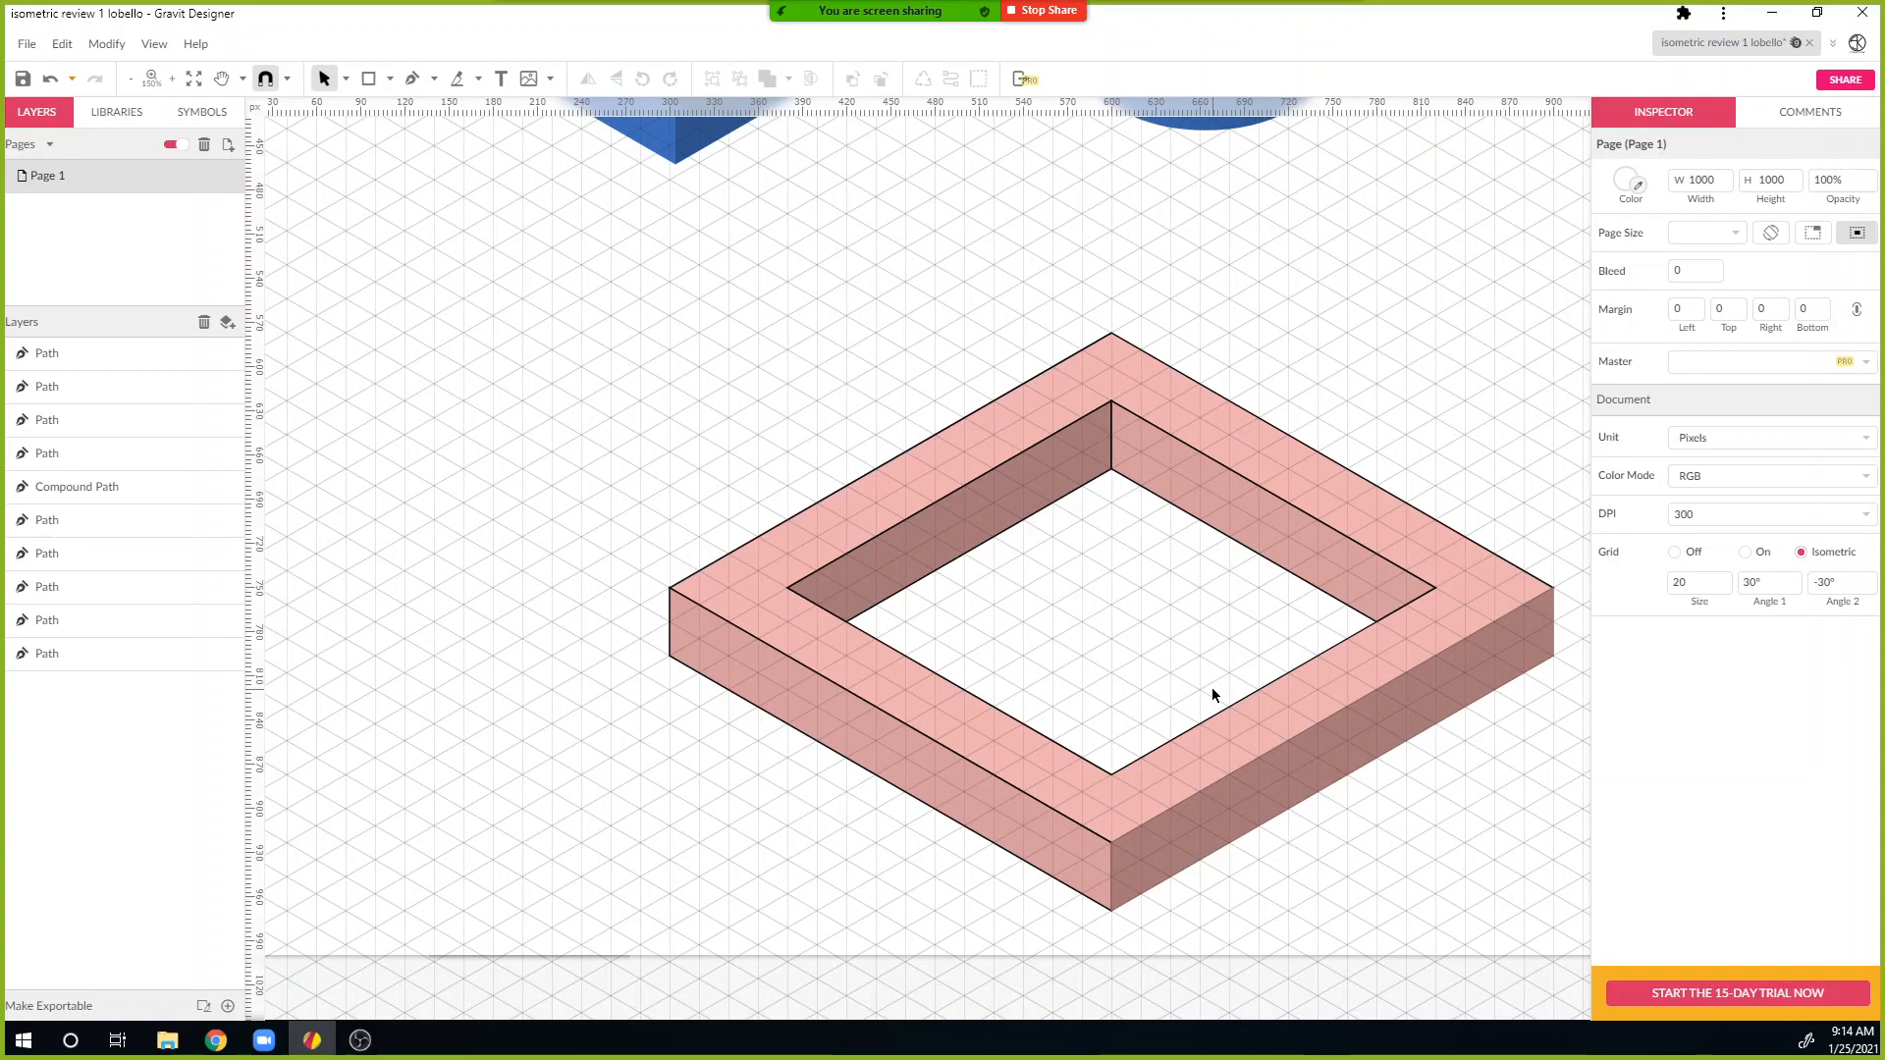
pyautogui.moveTo(1333, 866); pyautogui.dragTo(650, 428)
pyautogui.click(1655, 580)
pyautogui.write('0')
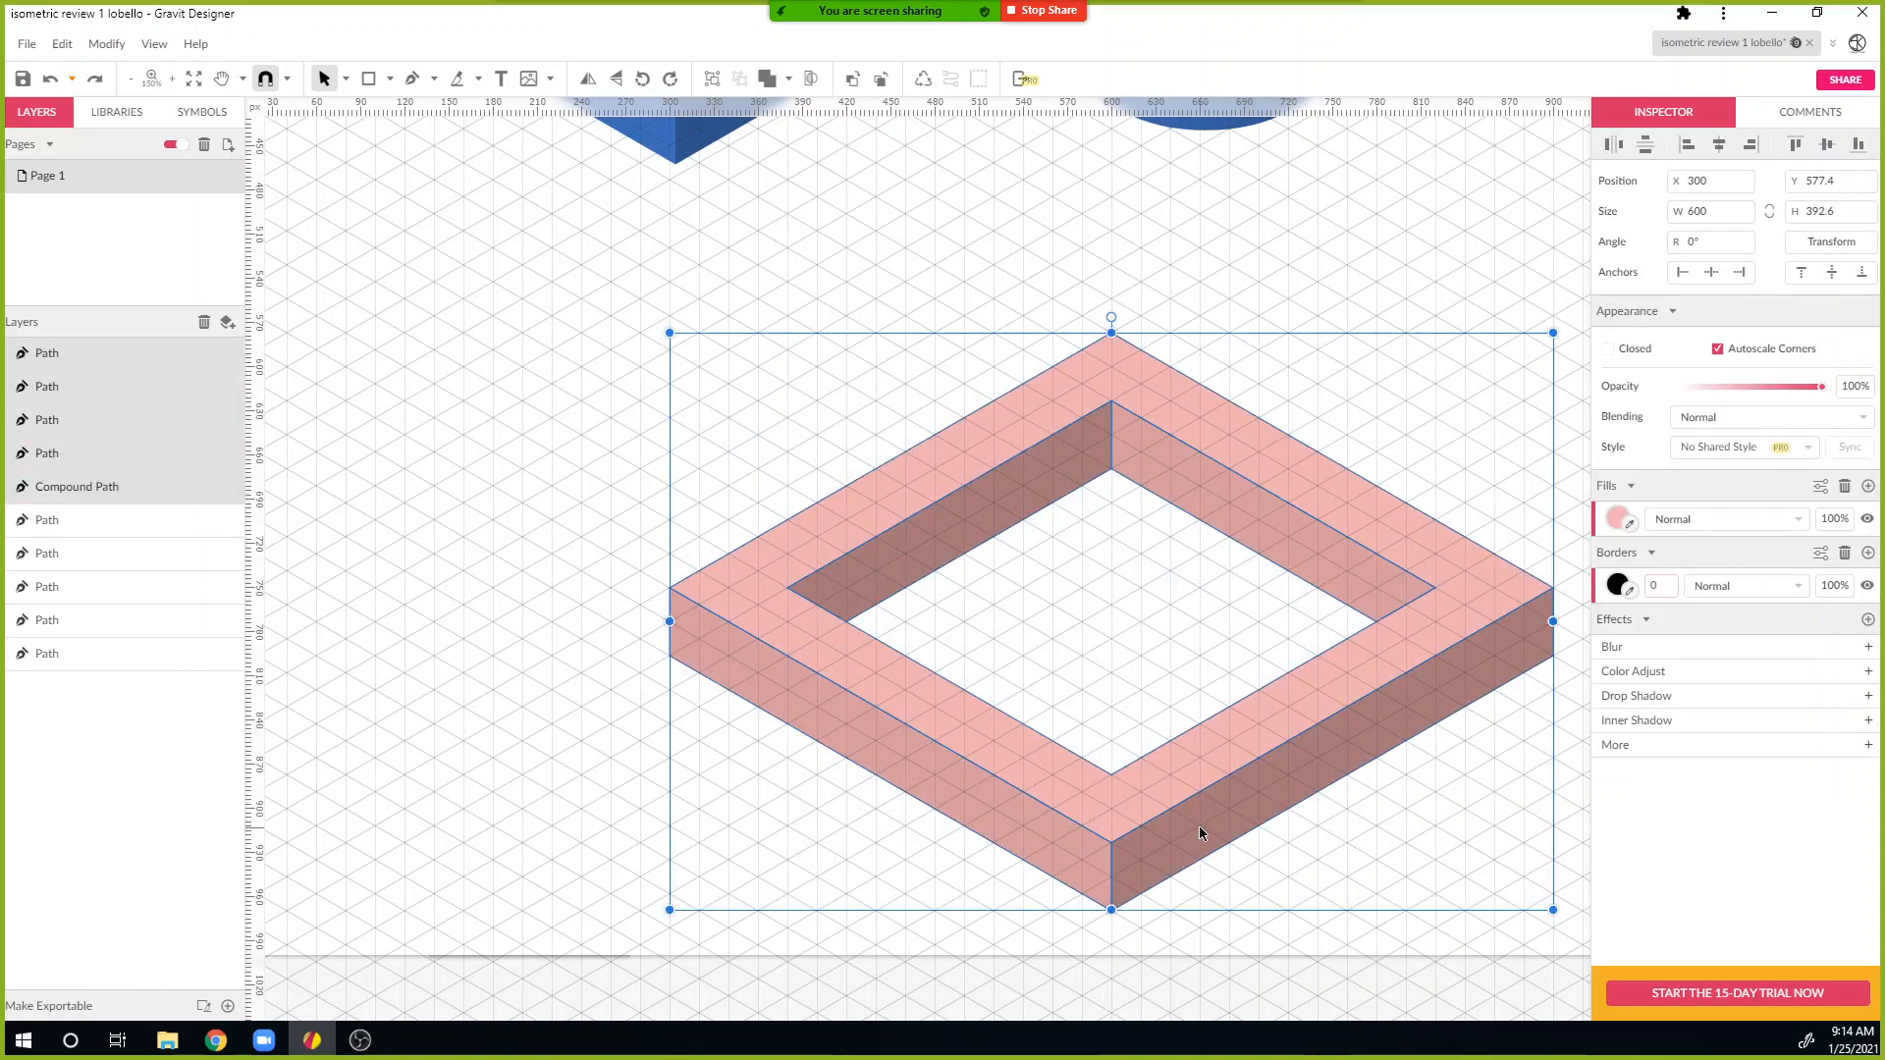
pyautogui.click(731, 849)
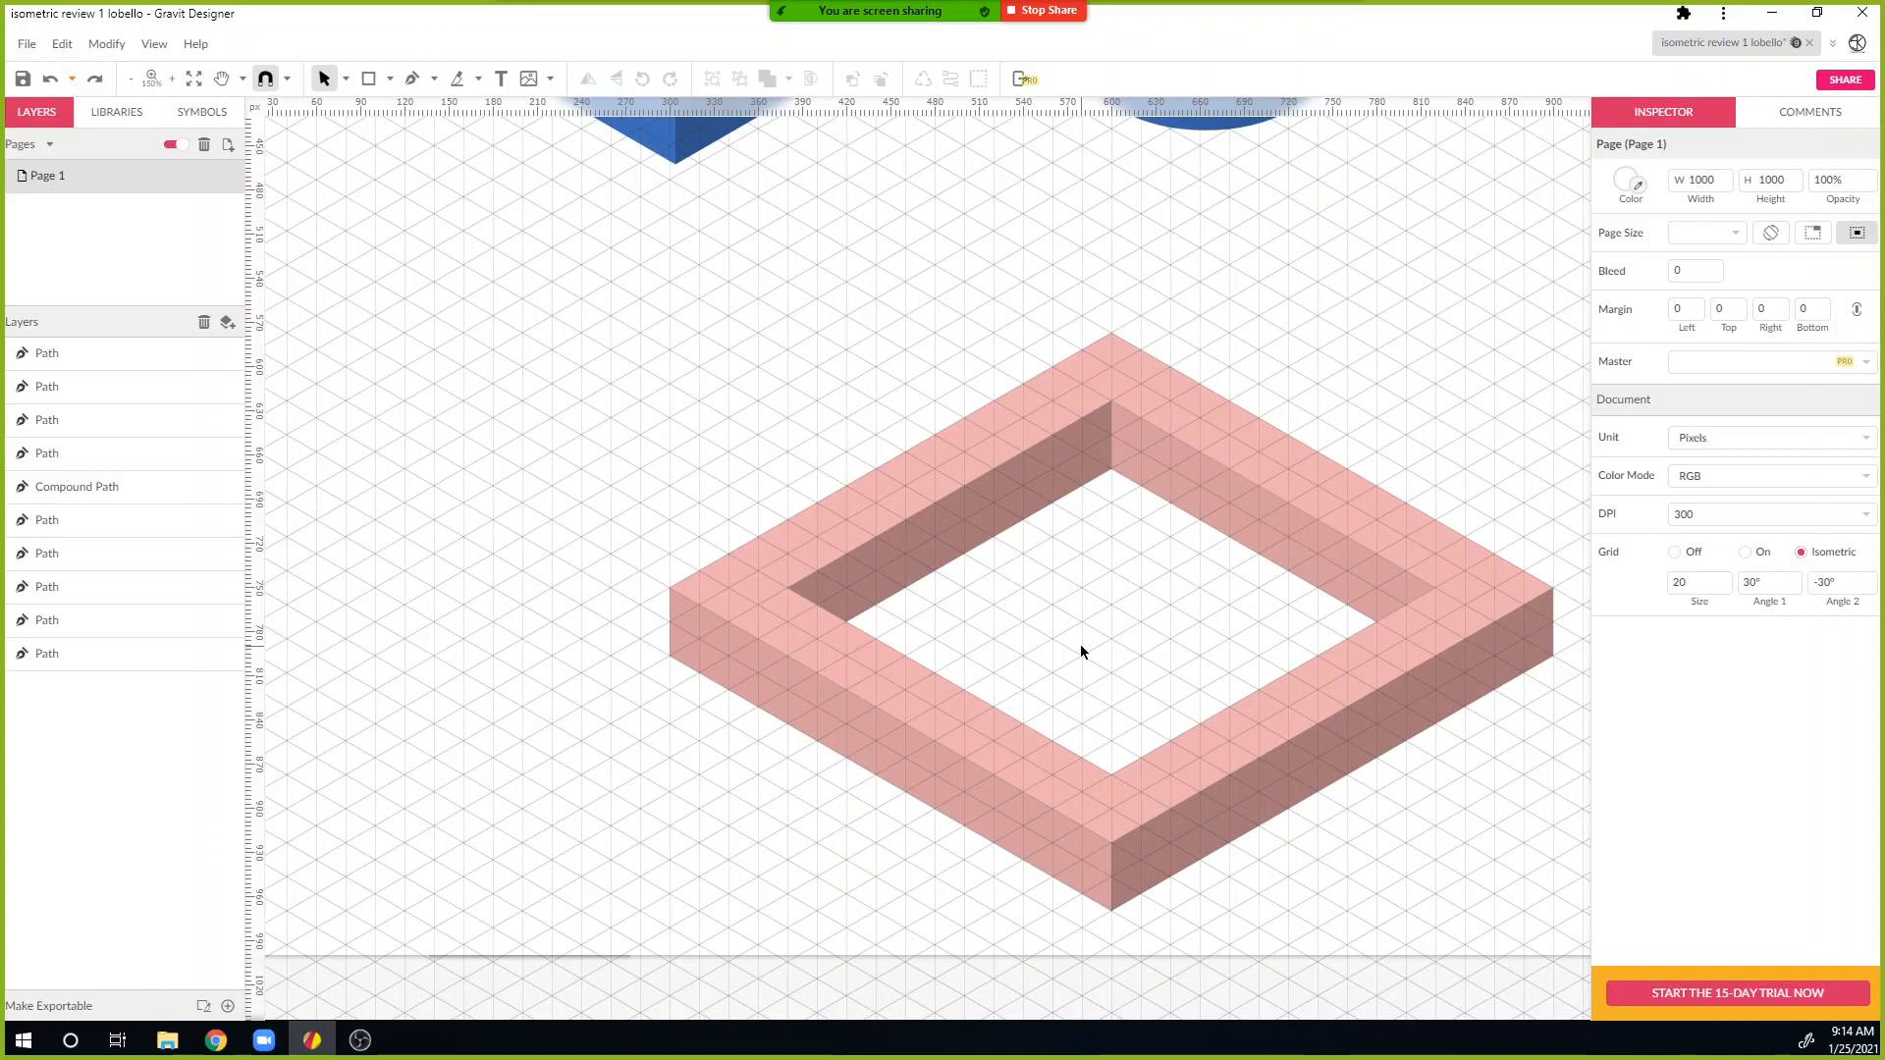
# Step: Draw a tall upright parallelogram across the frame with the Pen tool, 60 px wide and about 496 px high overall, its upper edge slanting up-right
pyautogui.press('p')
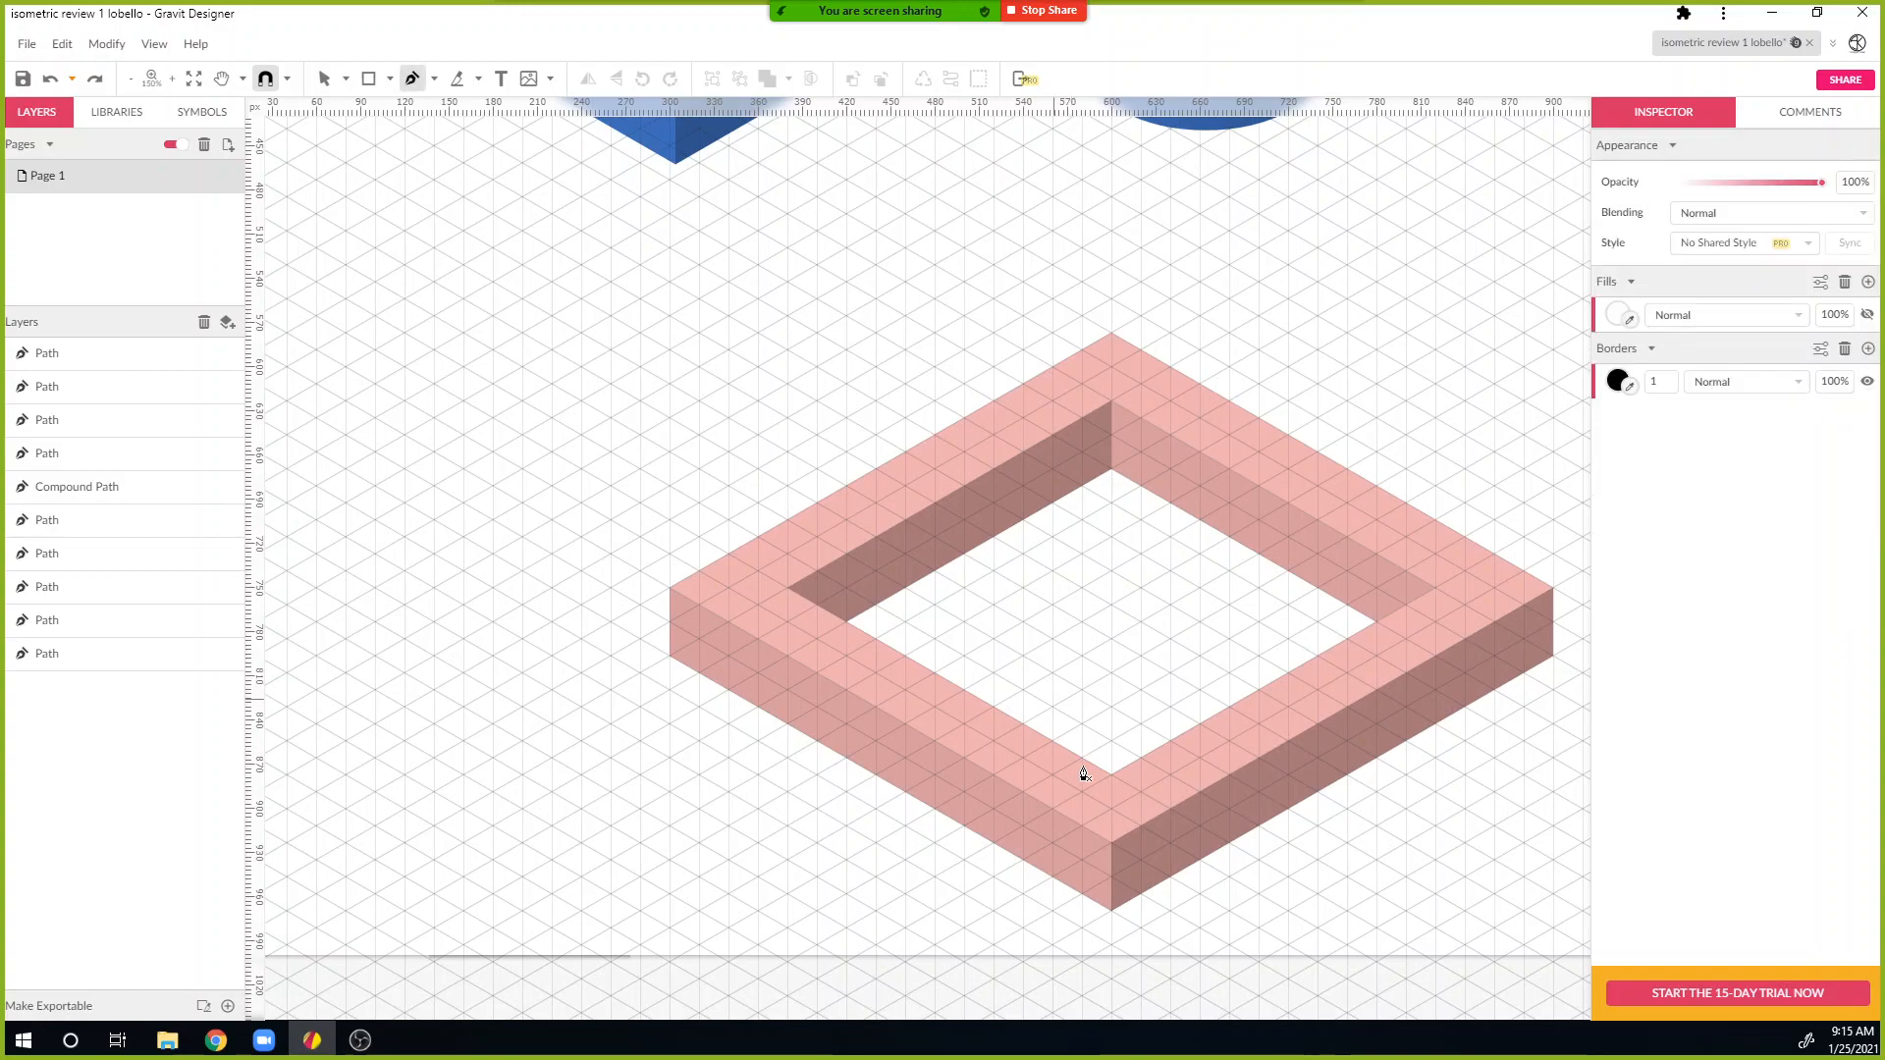
pyautogui.click(993, 298)
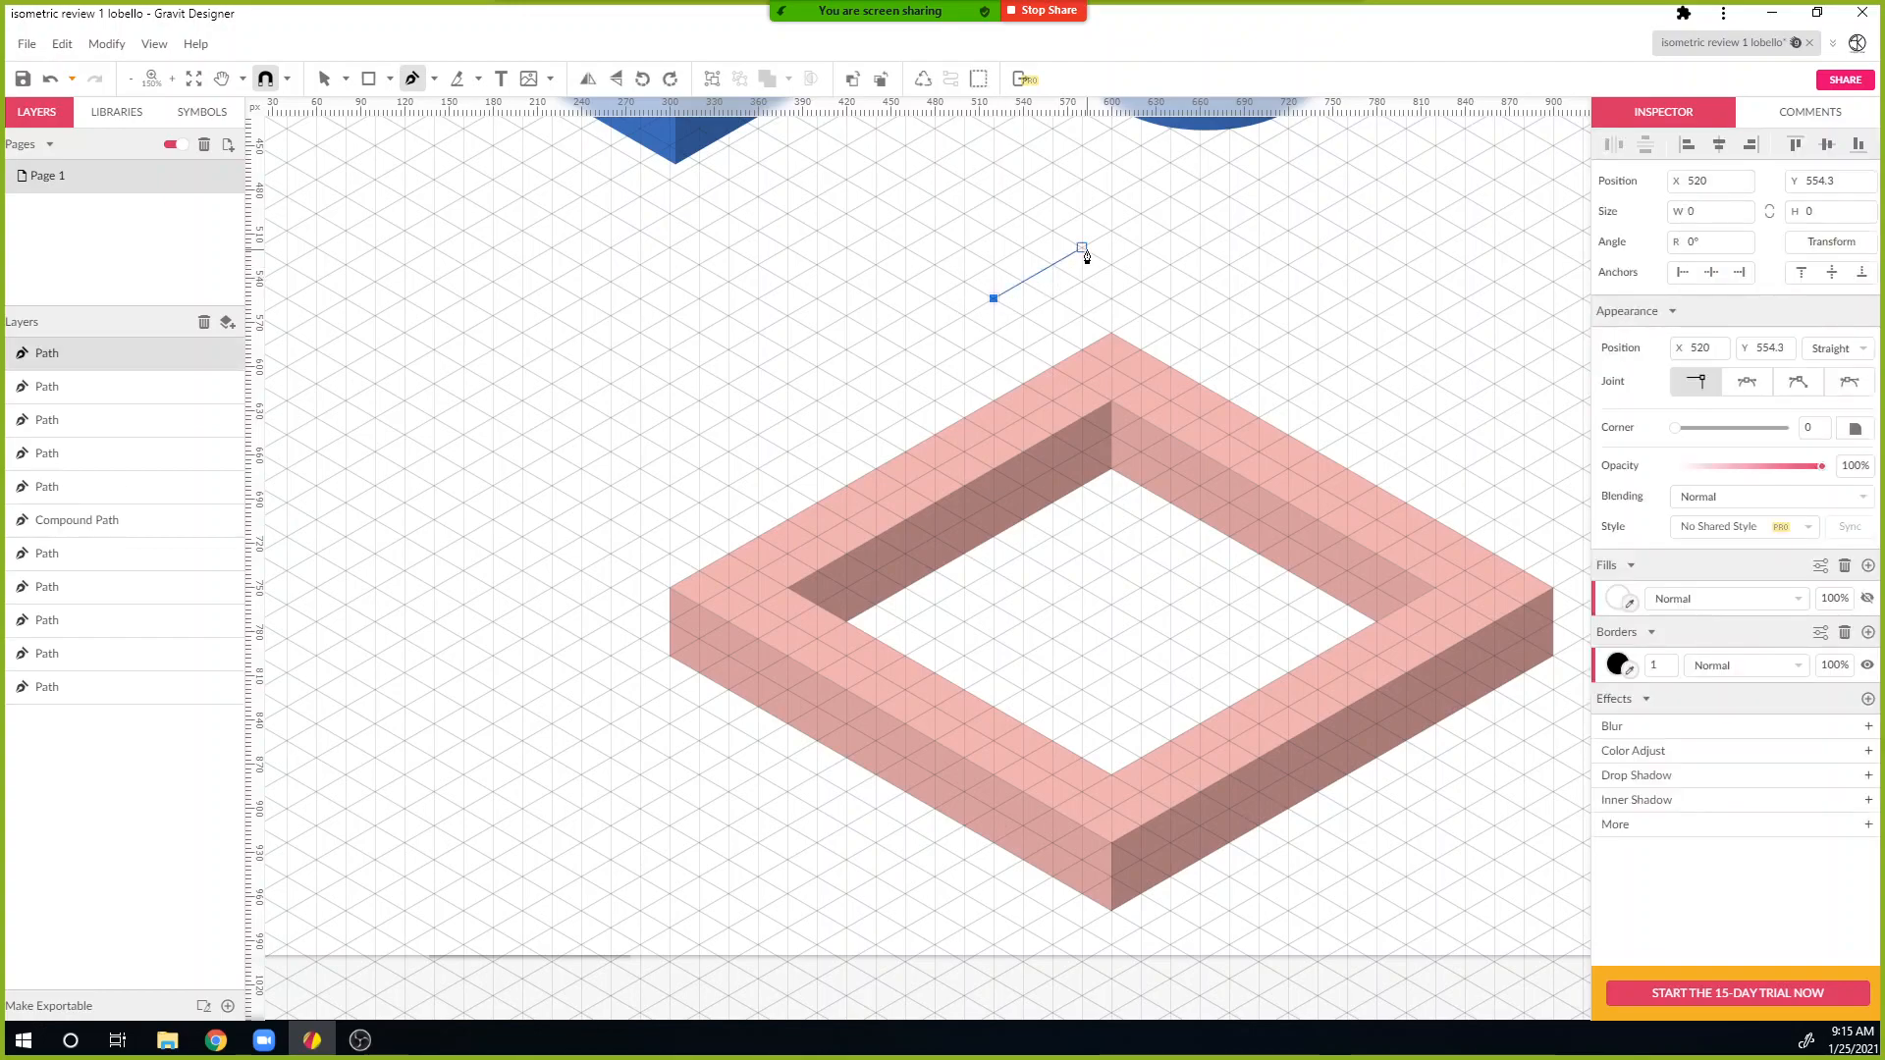
pyautogui.click(1082, 247)
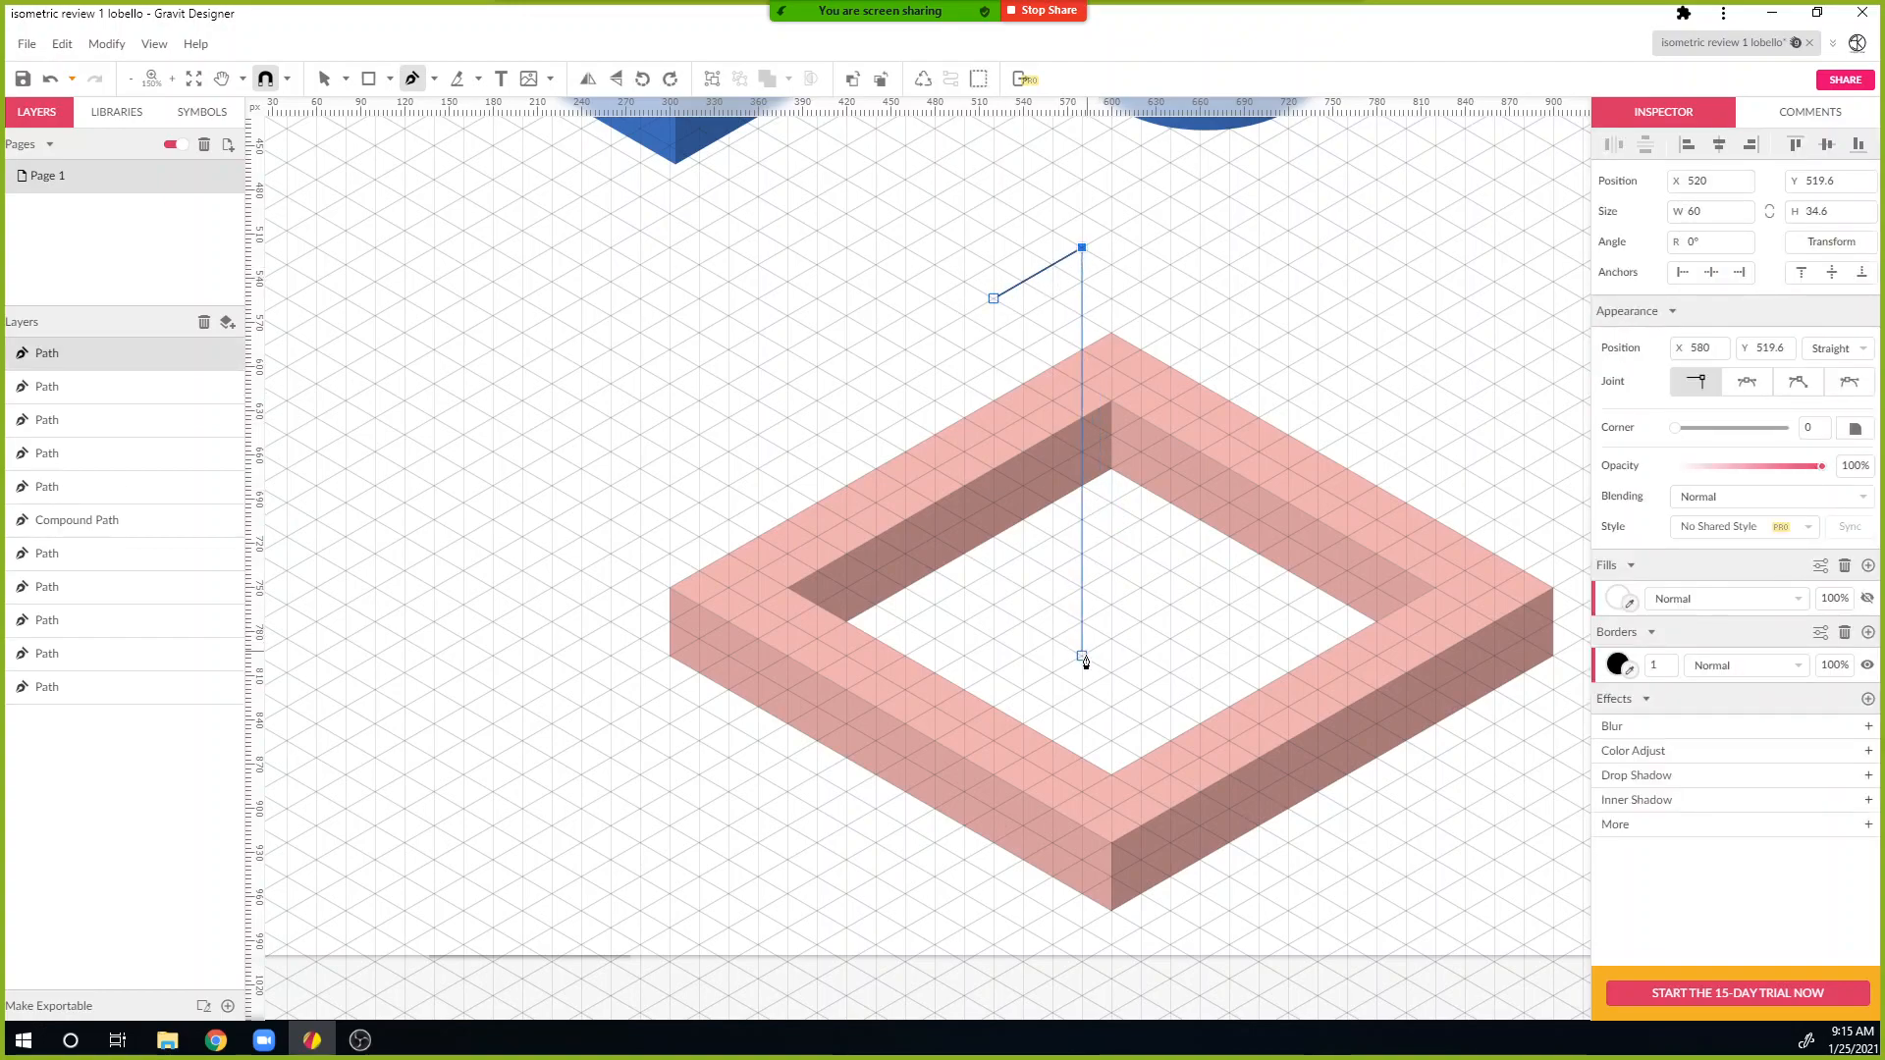
pyautogui.click(1081, 927)
pyautogui.scroll(-1, 1011, 977)
pyautogui.click(993, 961)
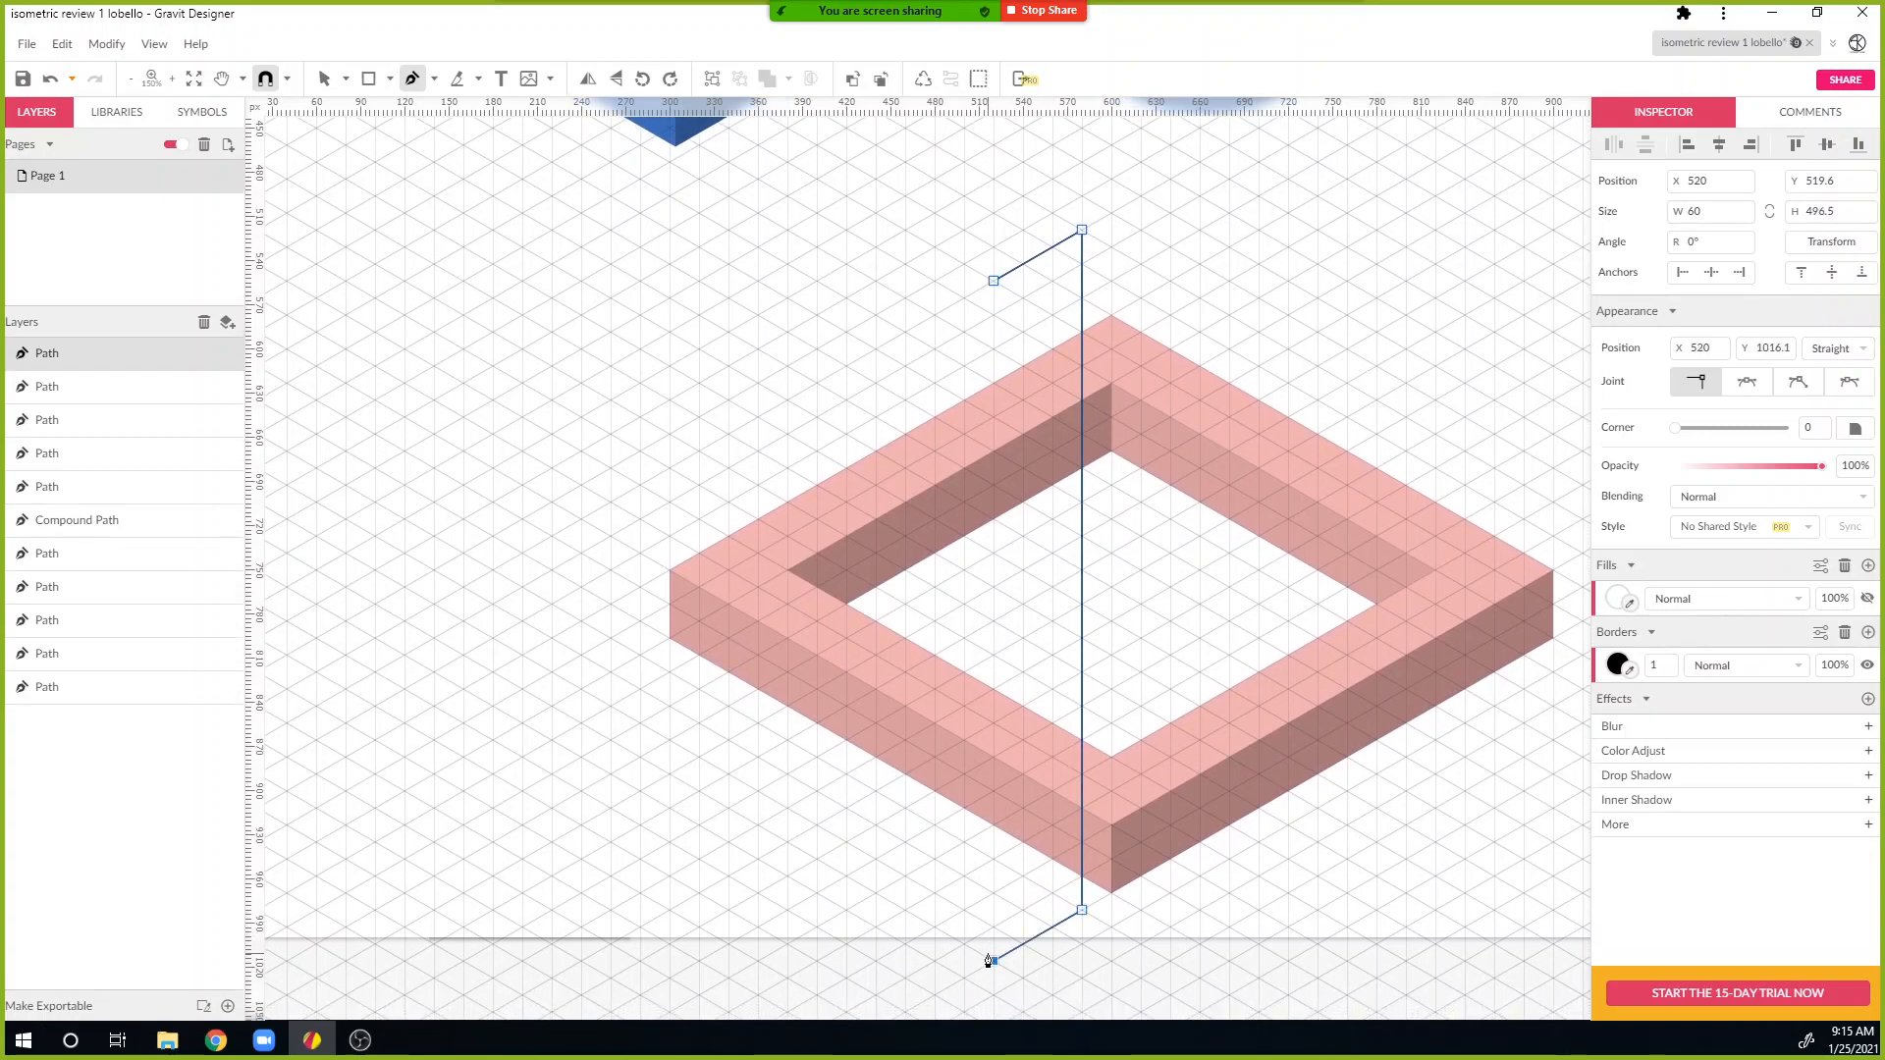
pyautogui.click(991, 287)
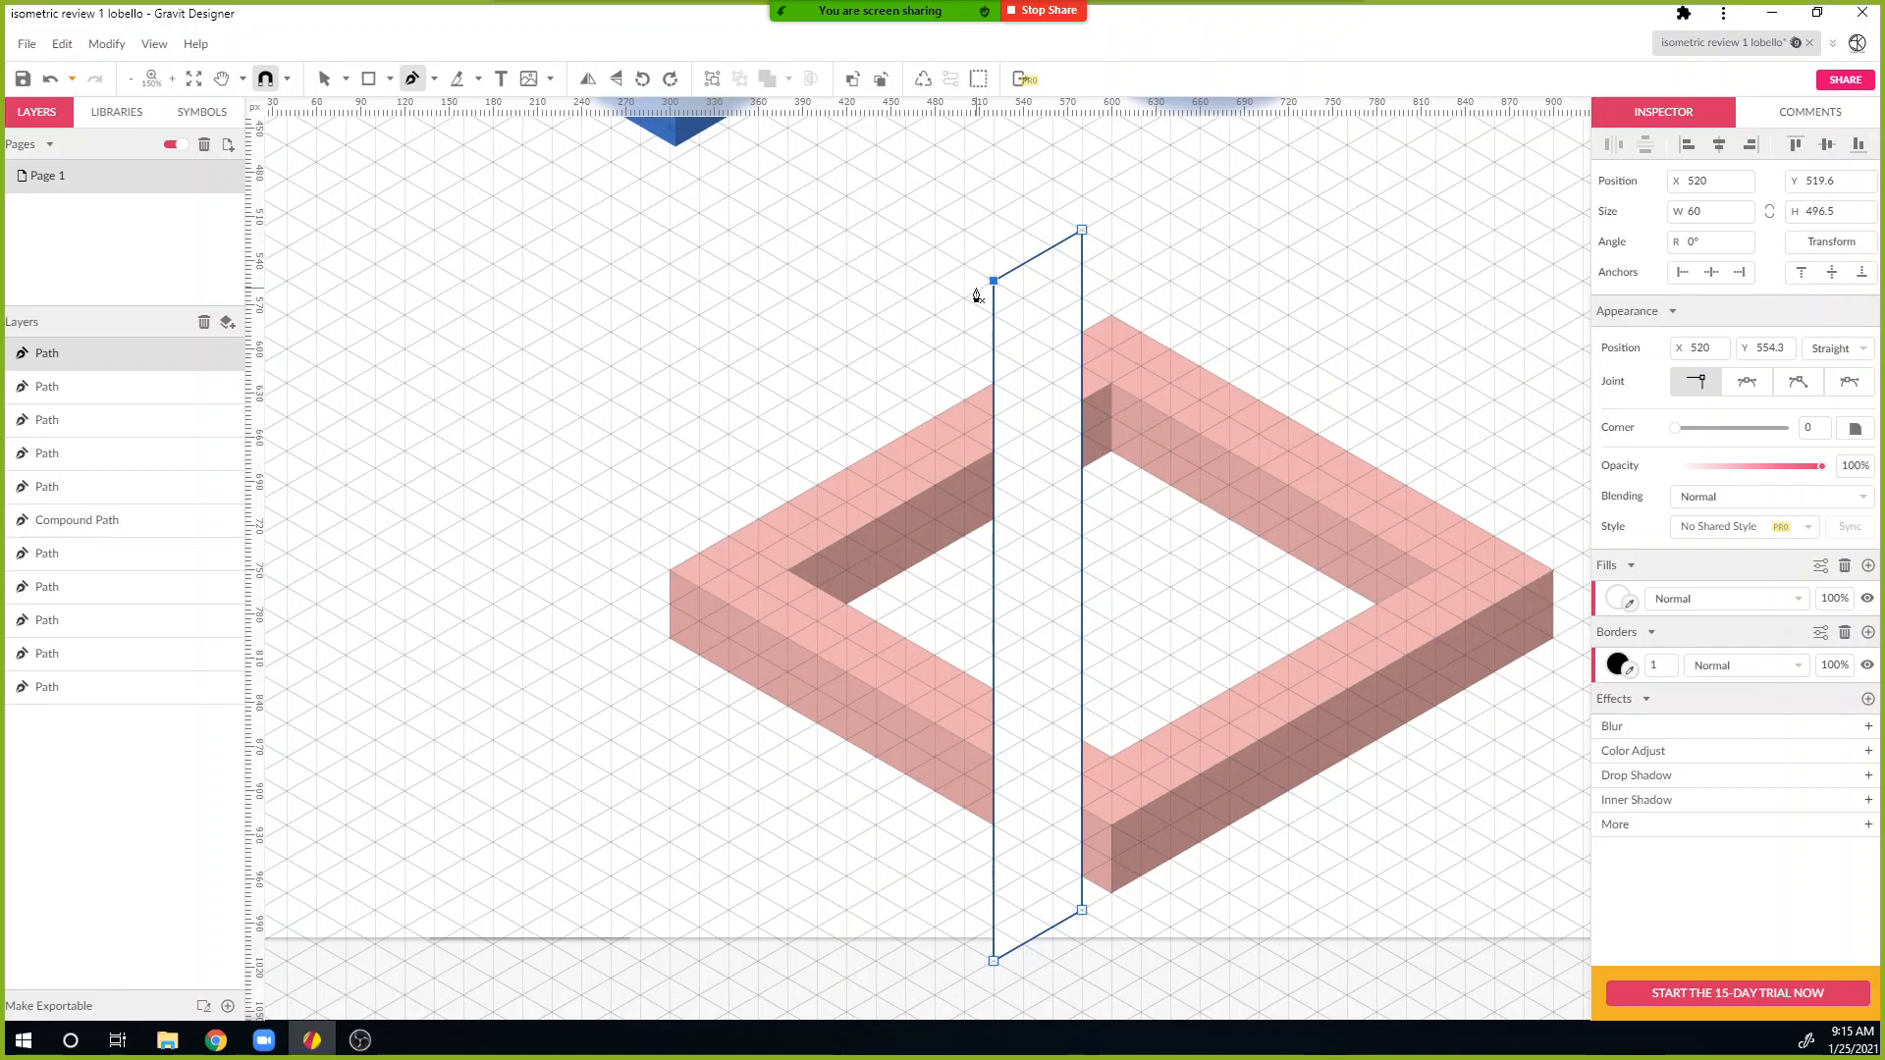
pyautogui.scroll(-4, 973, 367)
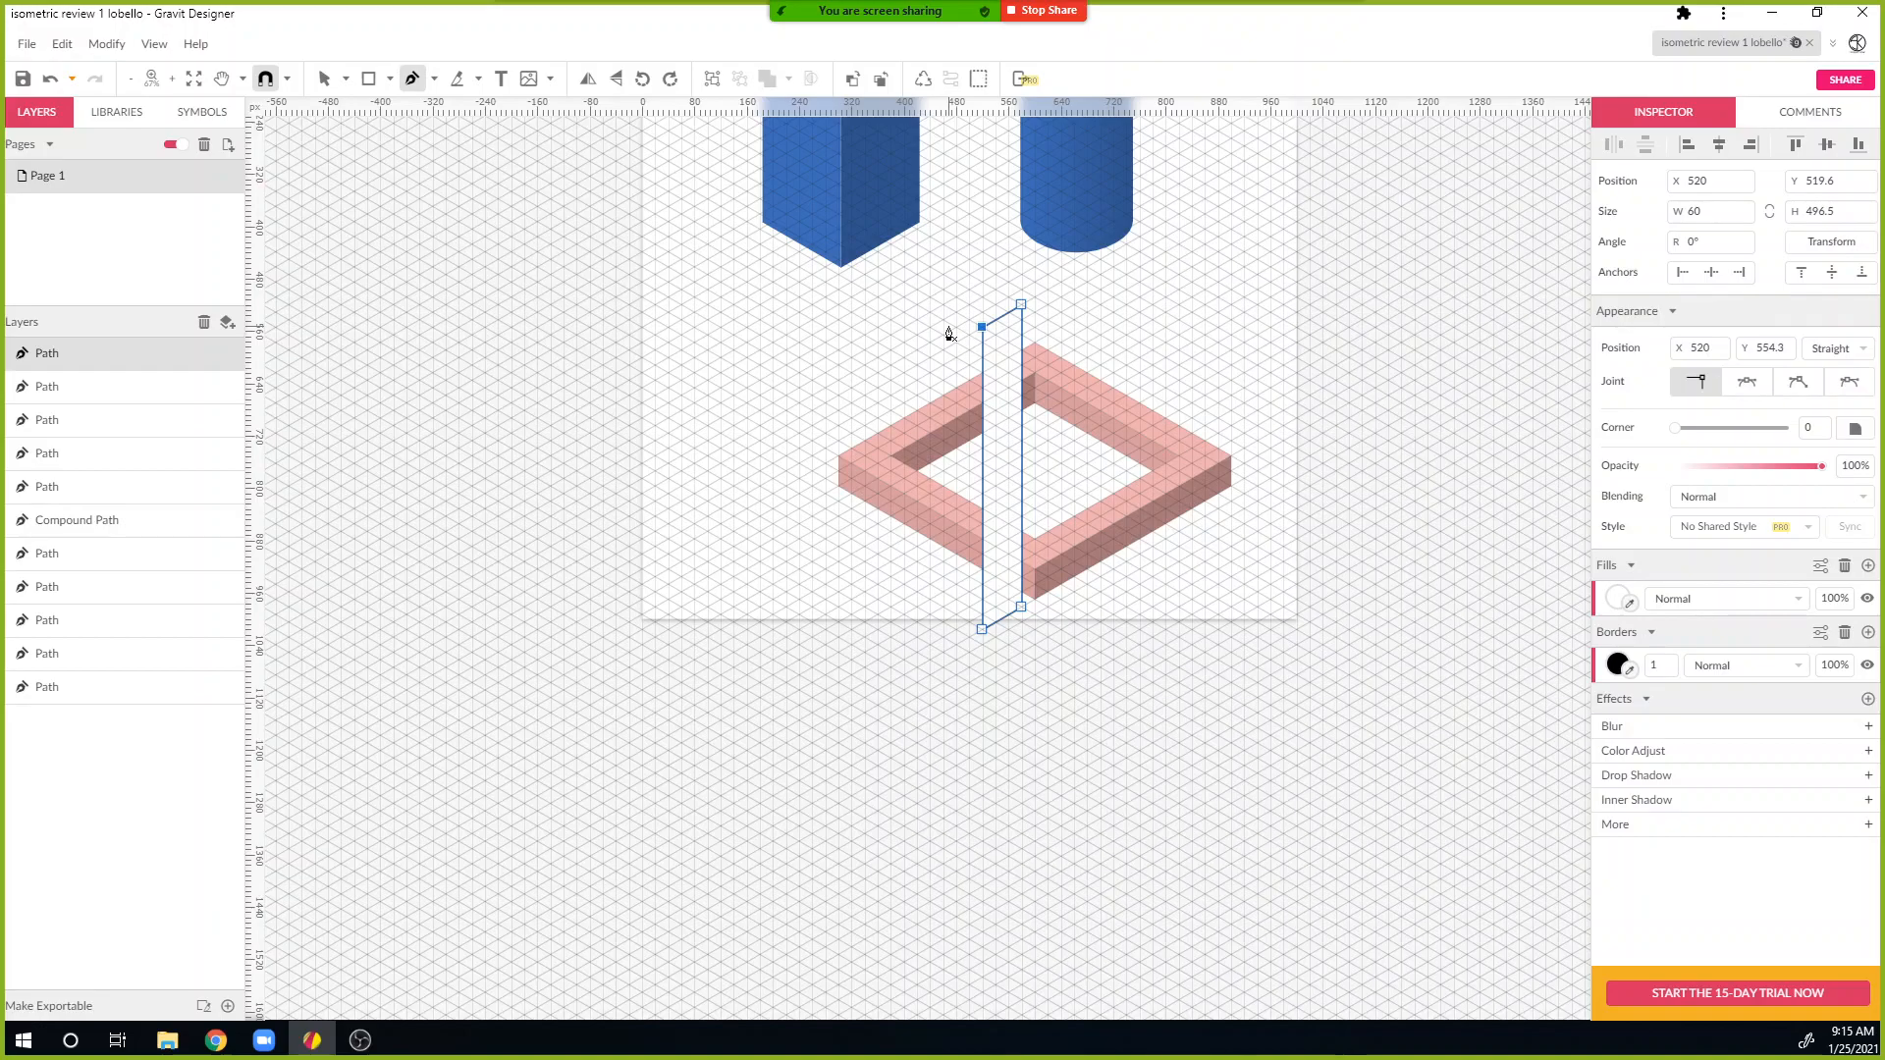
pyautogui.press('Escape')
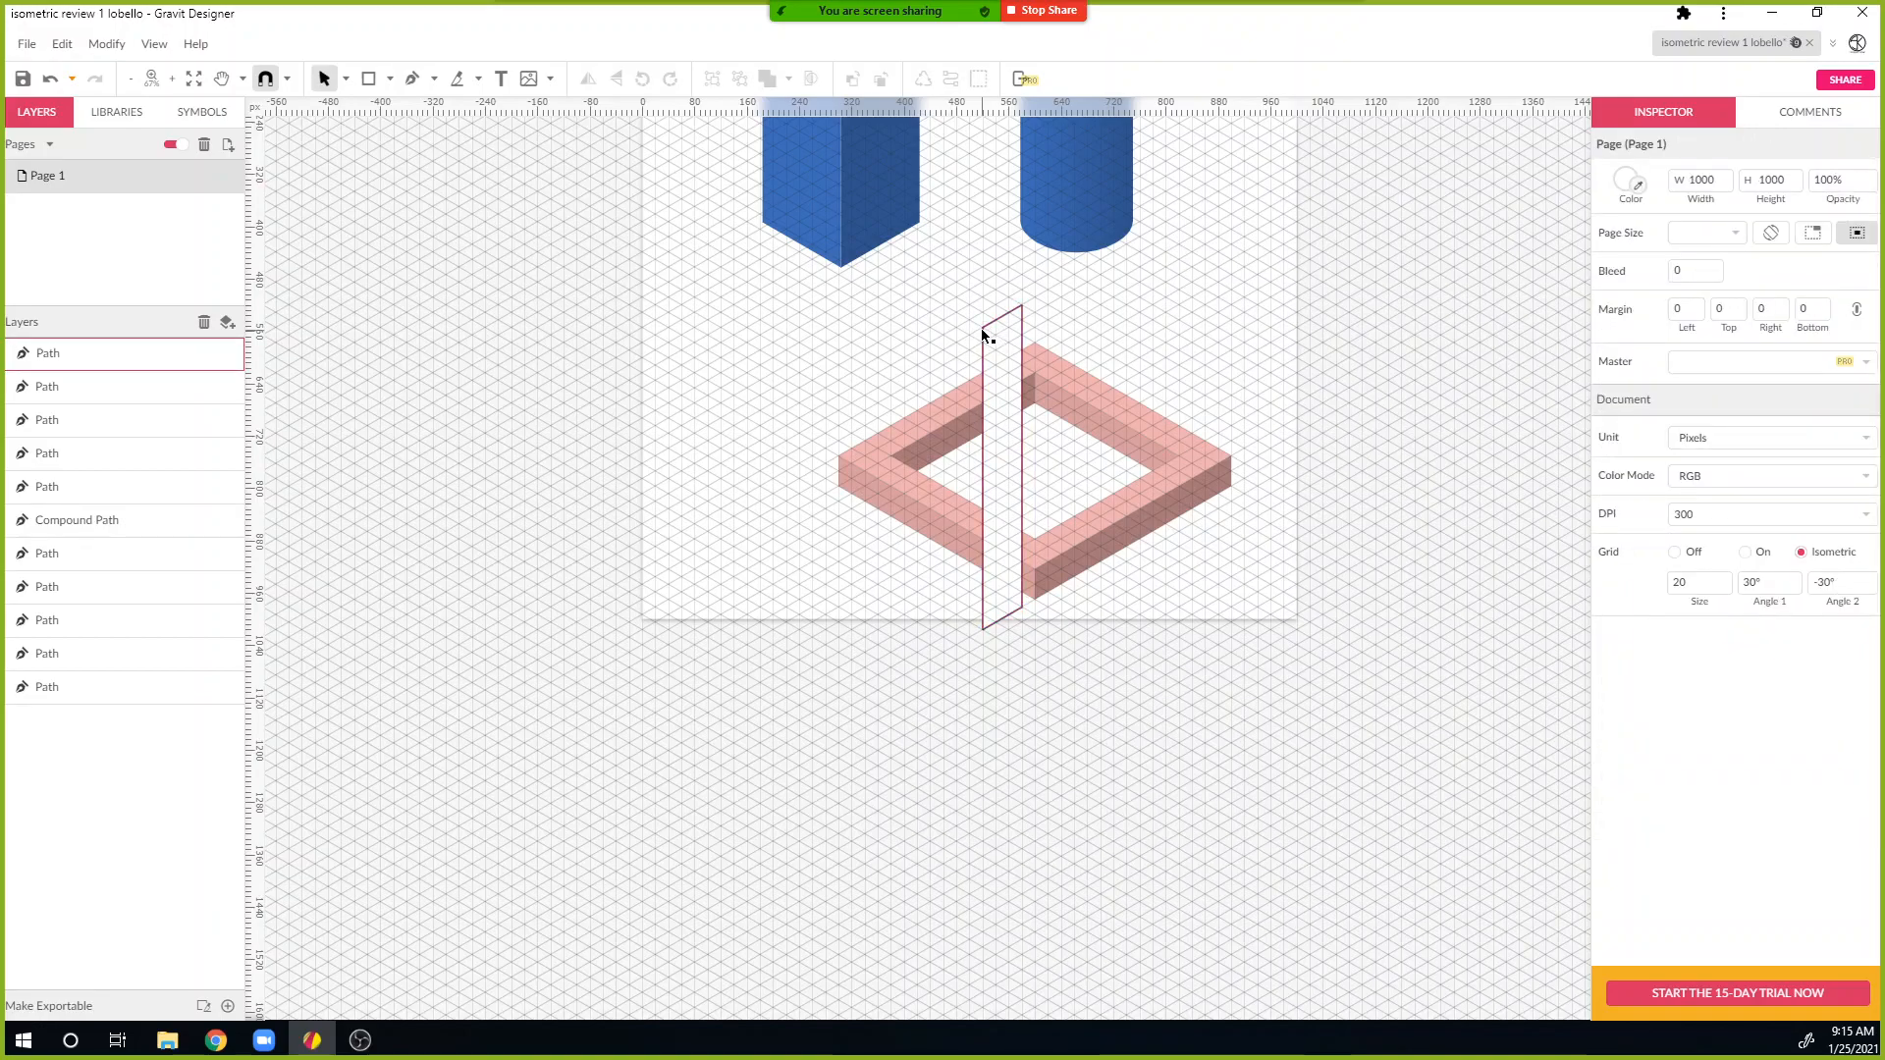
# Step: Draw a closed four-sided strip from the upright parallelogram's upper edge up-left onto the blue box with the Pen tool, about 340 by 185 px
pyautogui.click(982, 328)
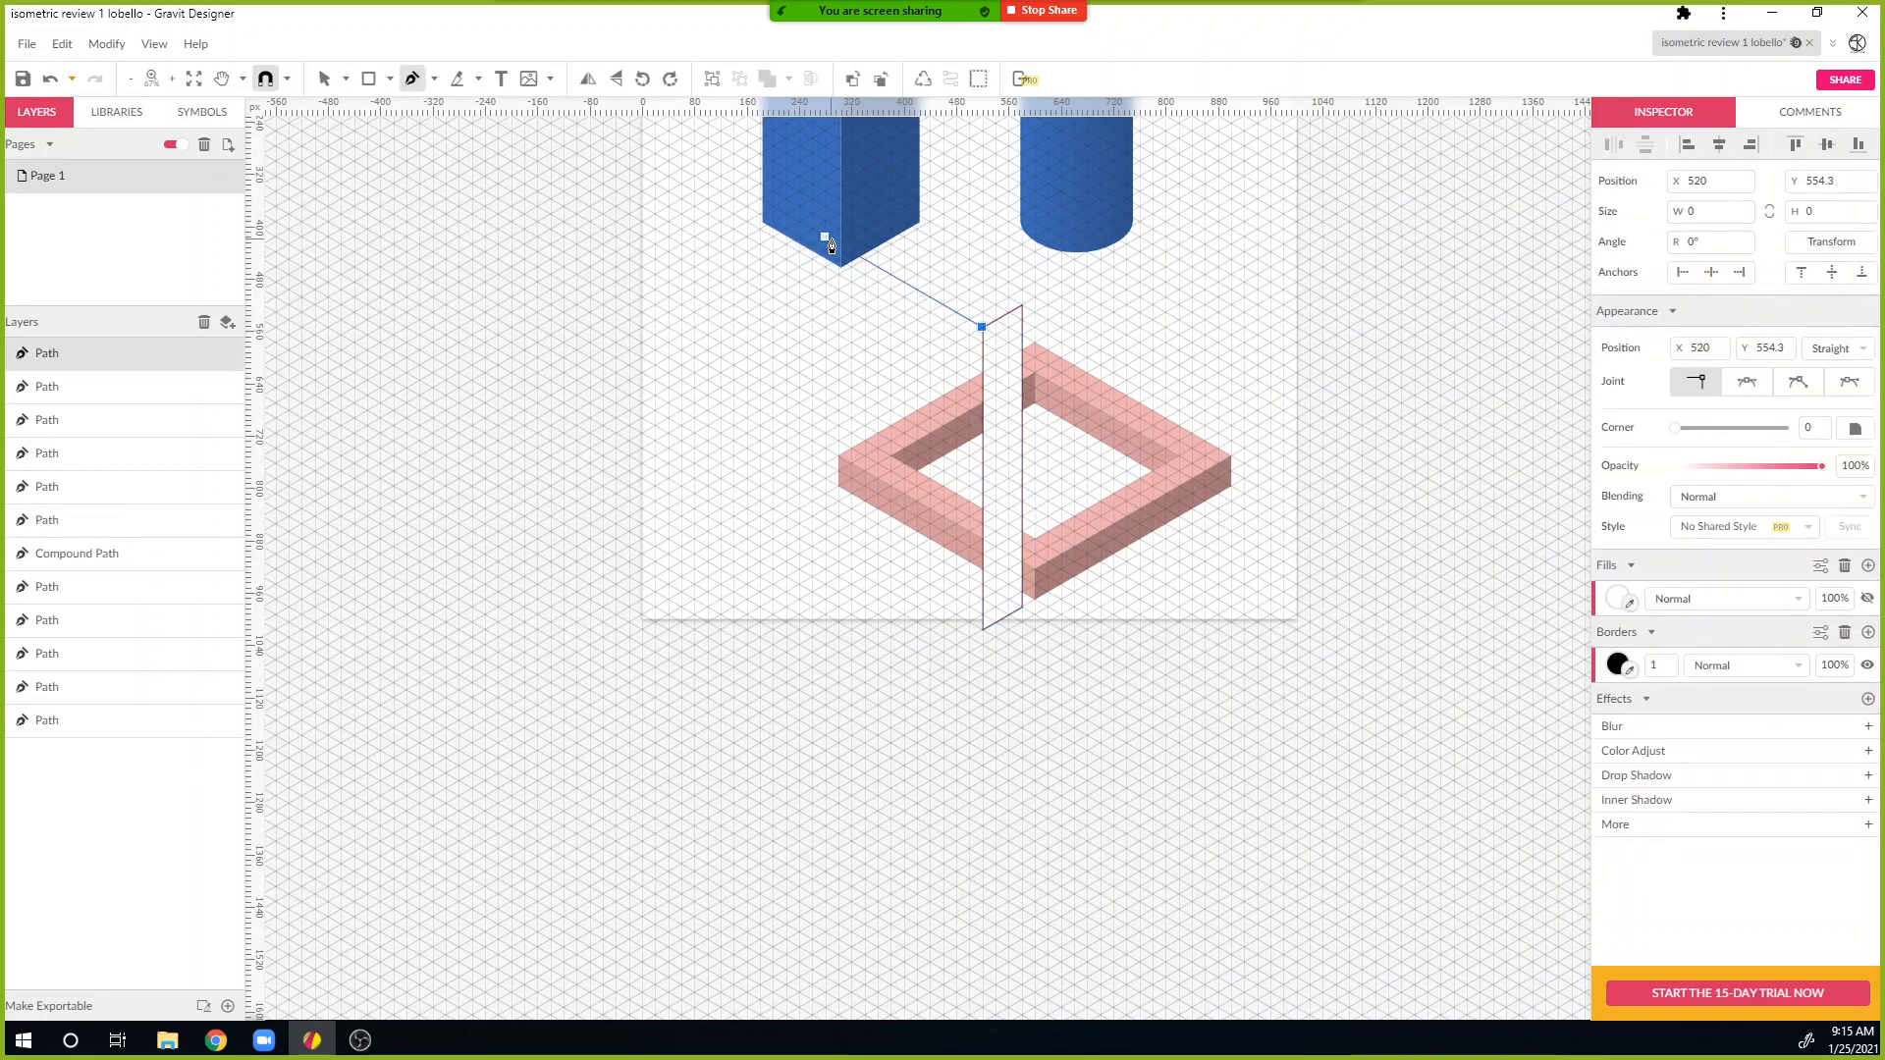
pyautogui.click(799, 221)
pyautogui.scroll(4, 851, 222)
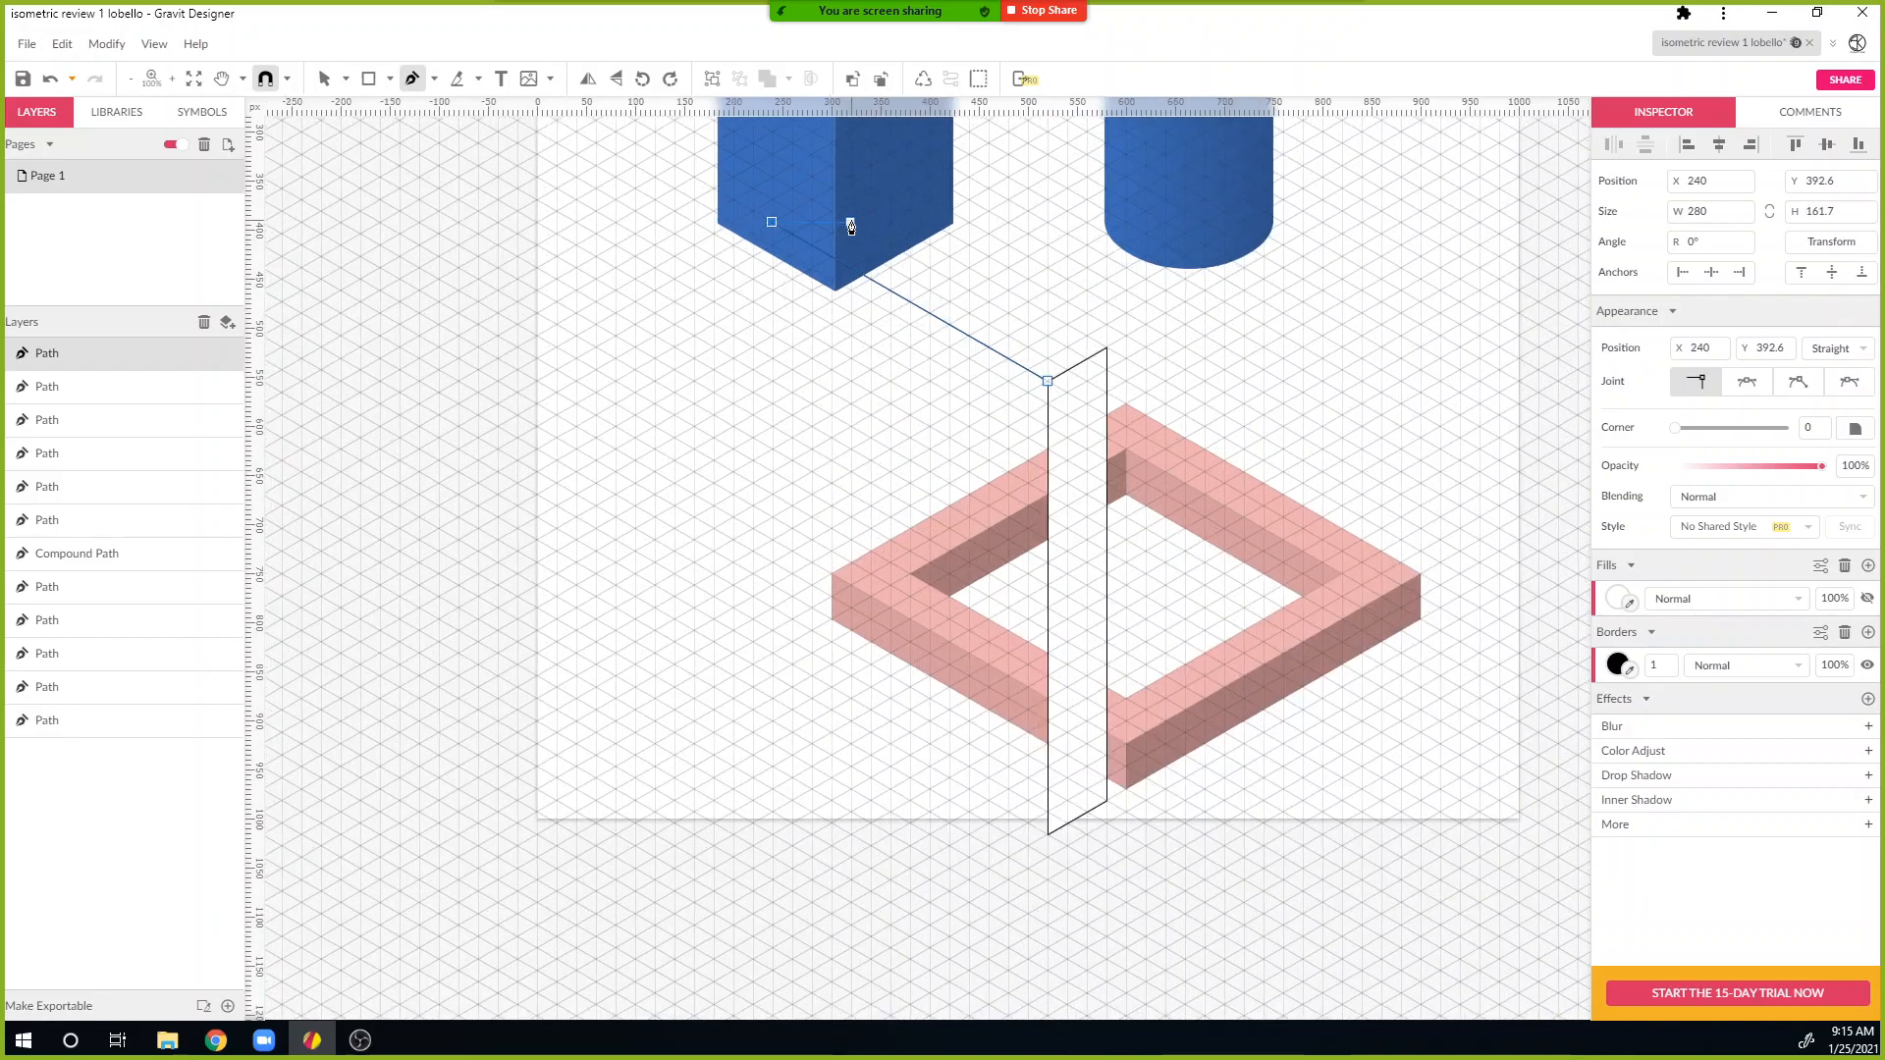
pyautogui.click(793, 190)
pyautogui.click(1235, 412)
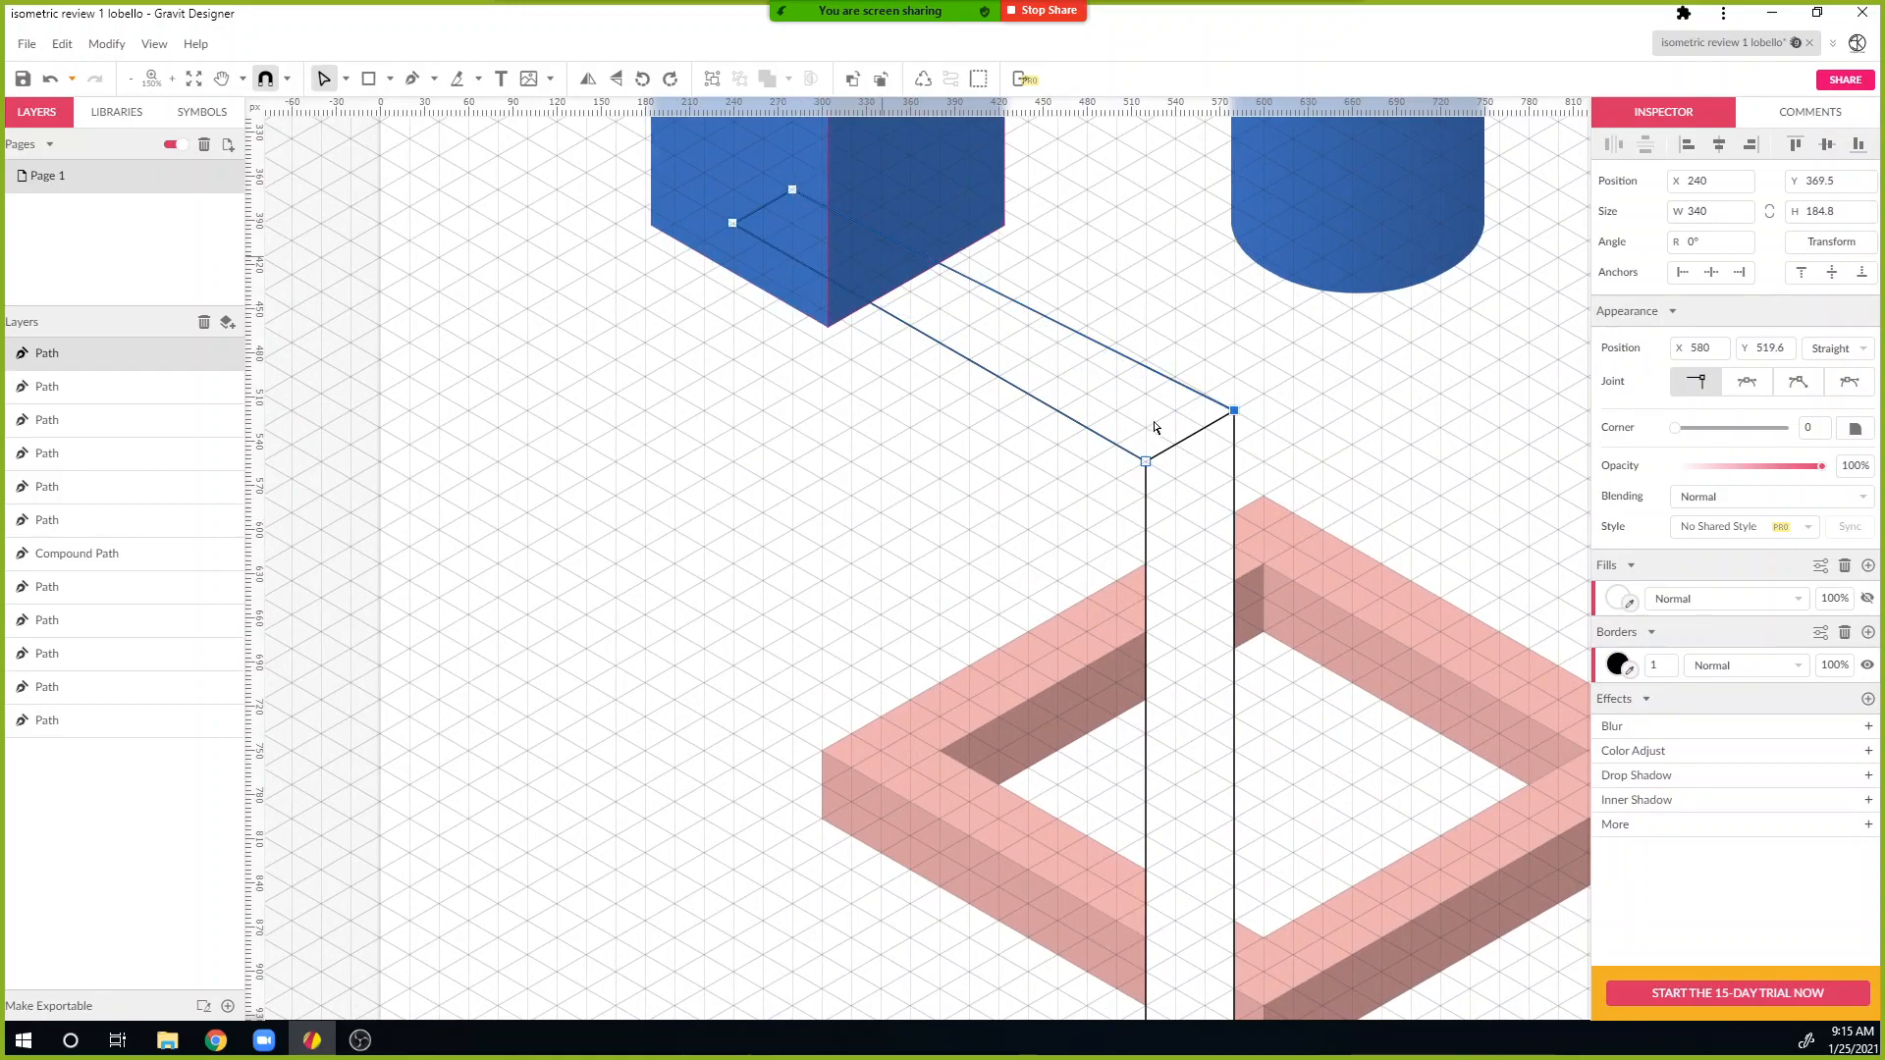
pyautogui.press('p')
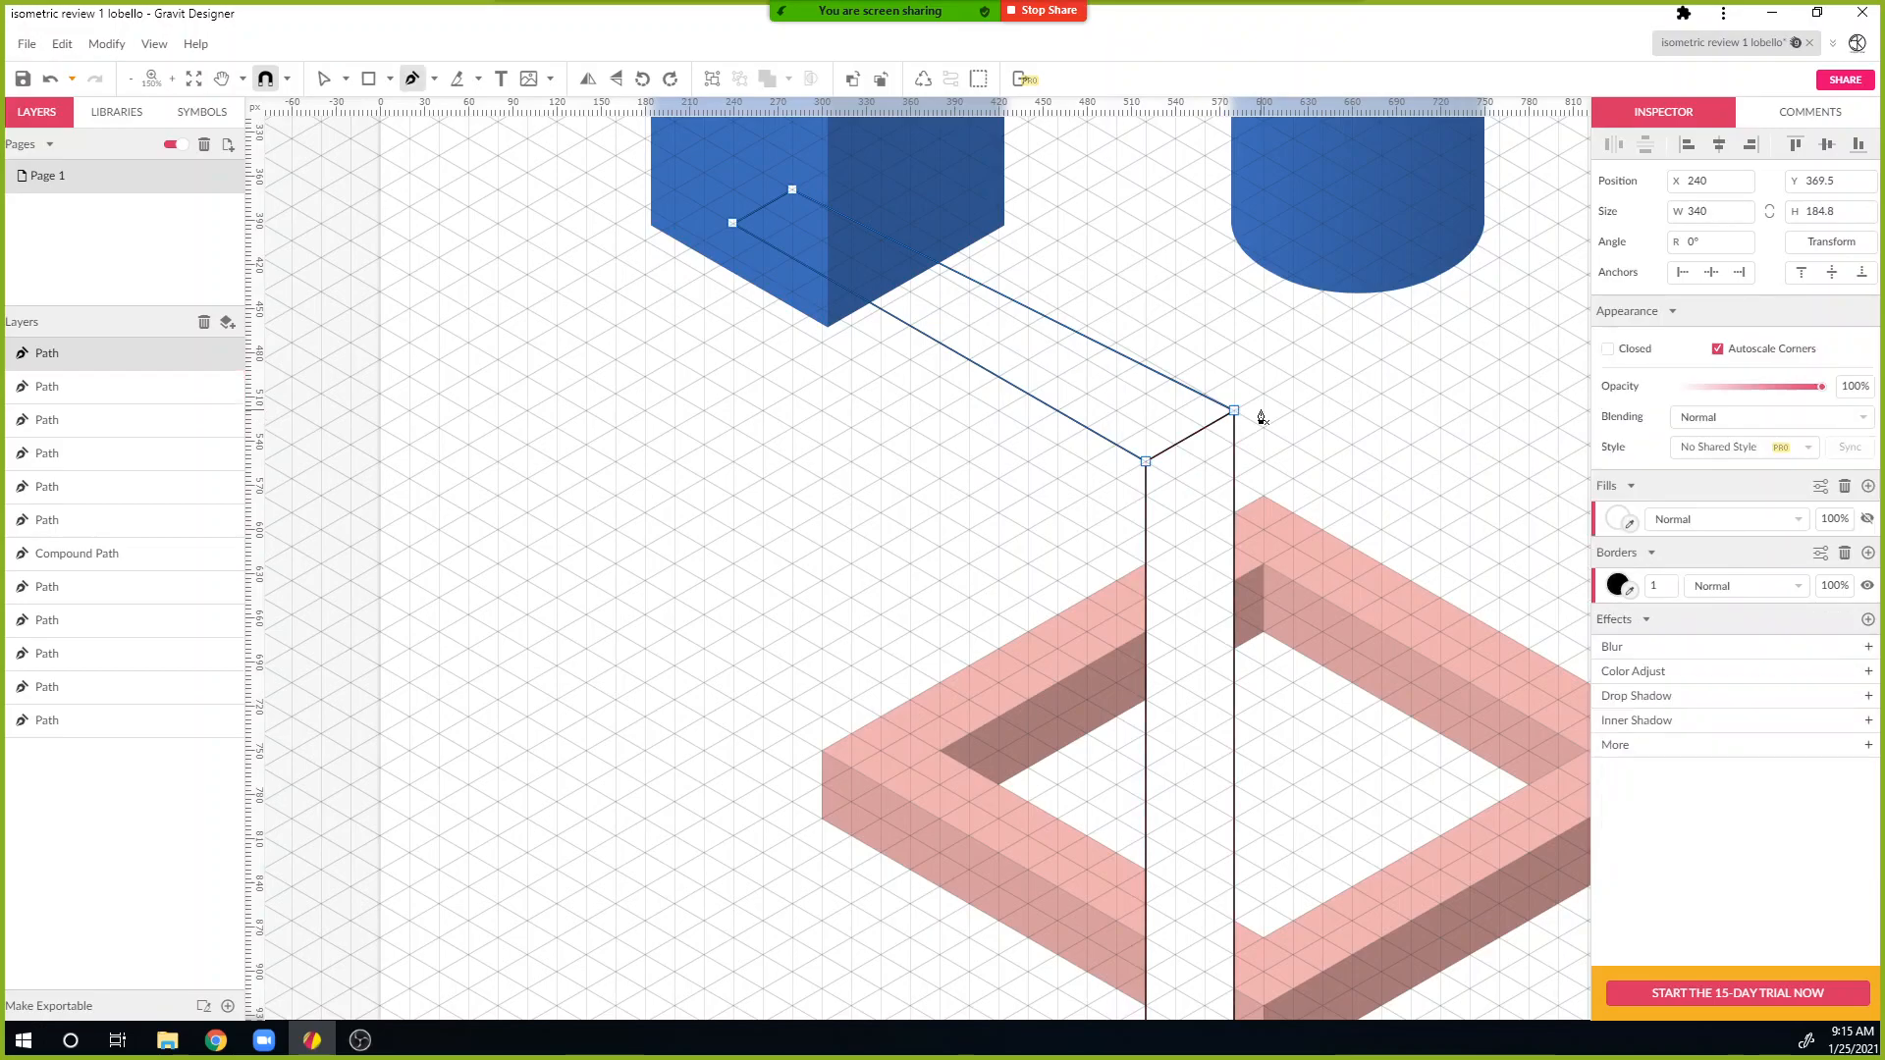
pyautogui.click(1234, 410)
pyautogui.click(1147, 462)
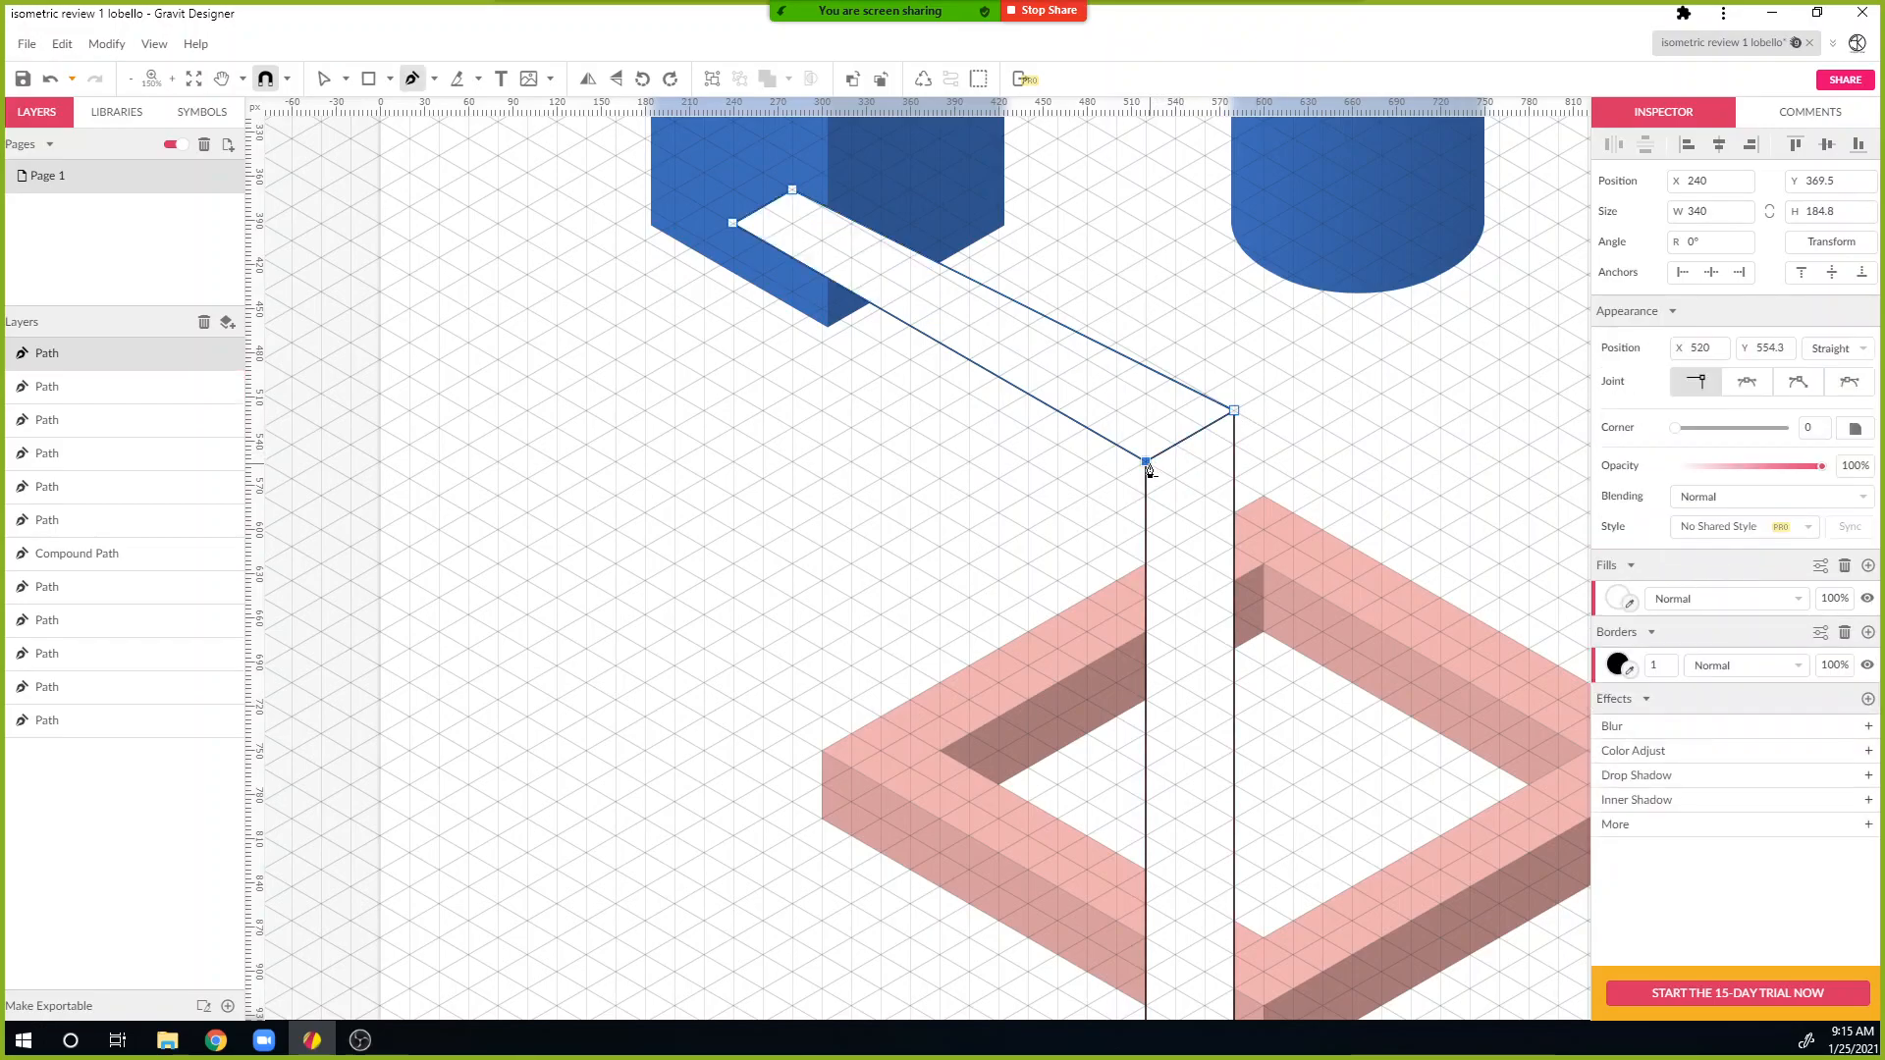
pyautogui.press('v')
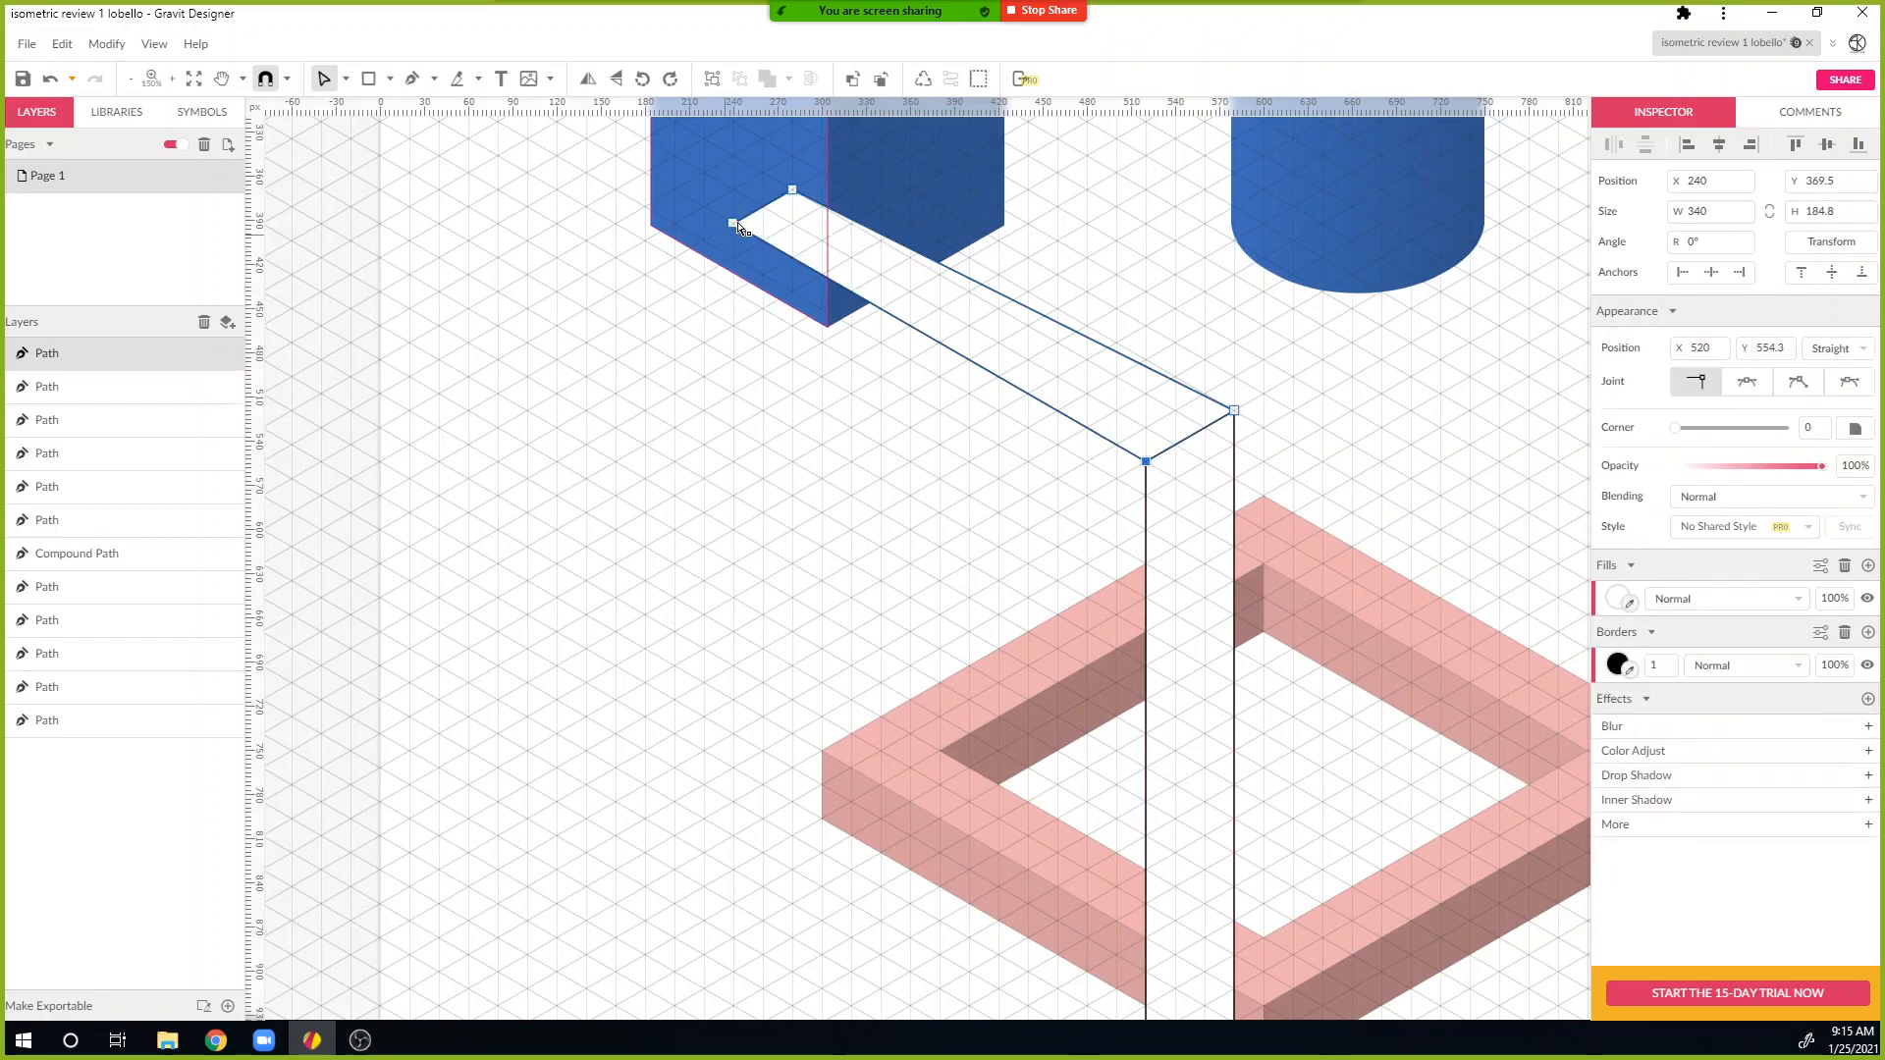
# Step: Move the strip's topmost corner up-right onto the grid point at X 300, Y 358, making the strip's long edges parallel
pyautogui.click(793, 190)
pyautogui.moveTo(807, 185); pyautogui.dragTo(823, 177)
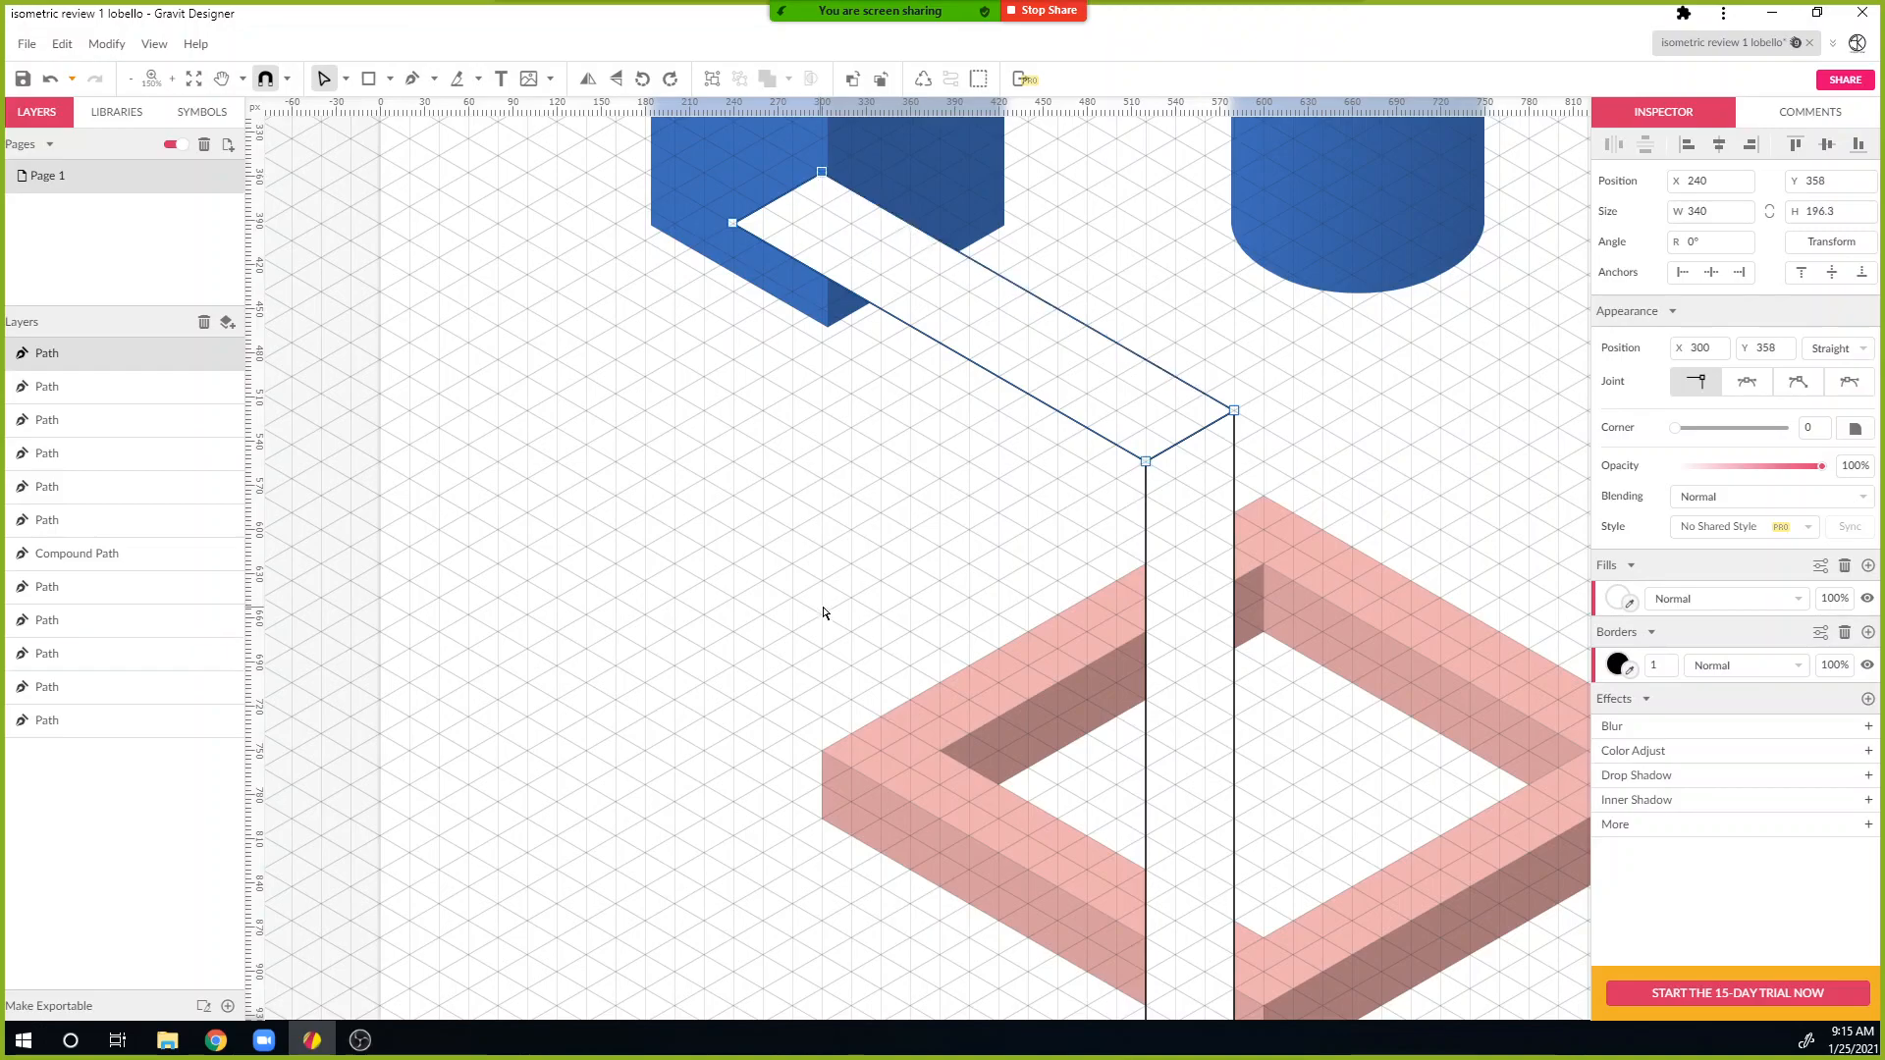
pyautogui.scroll(-2, 702, 613)
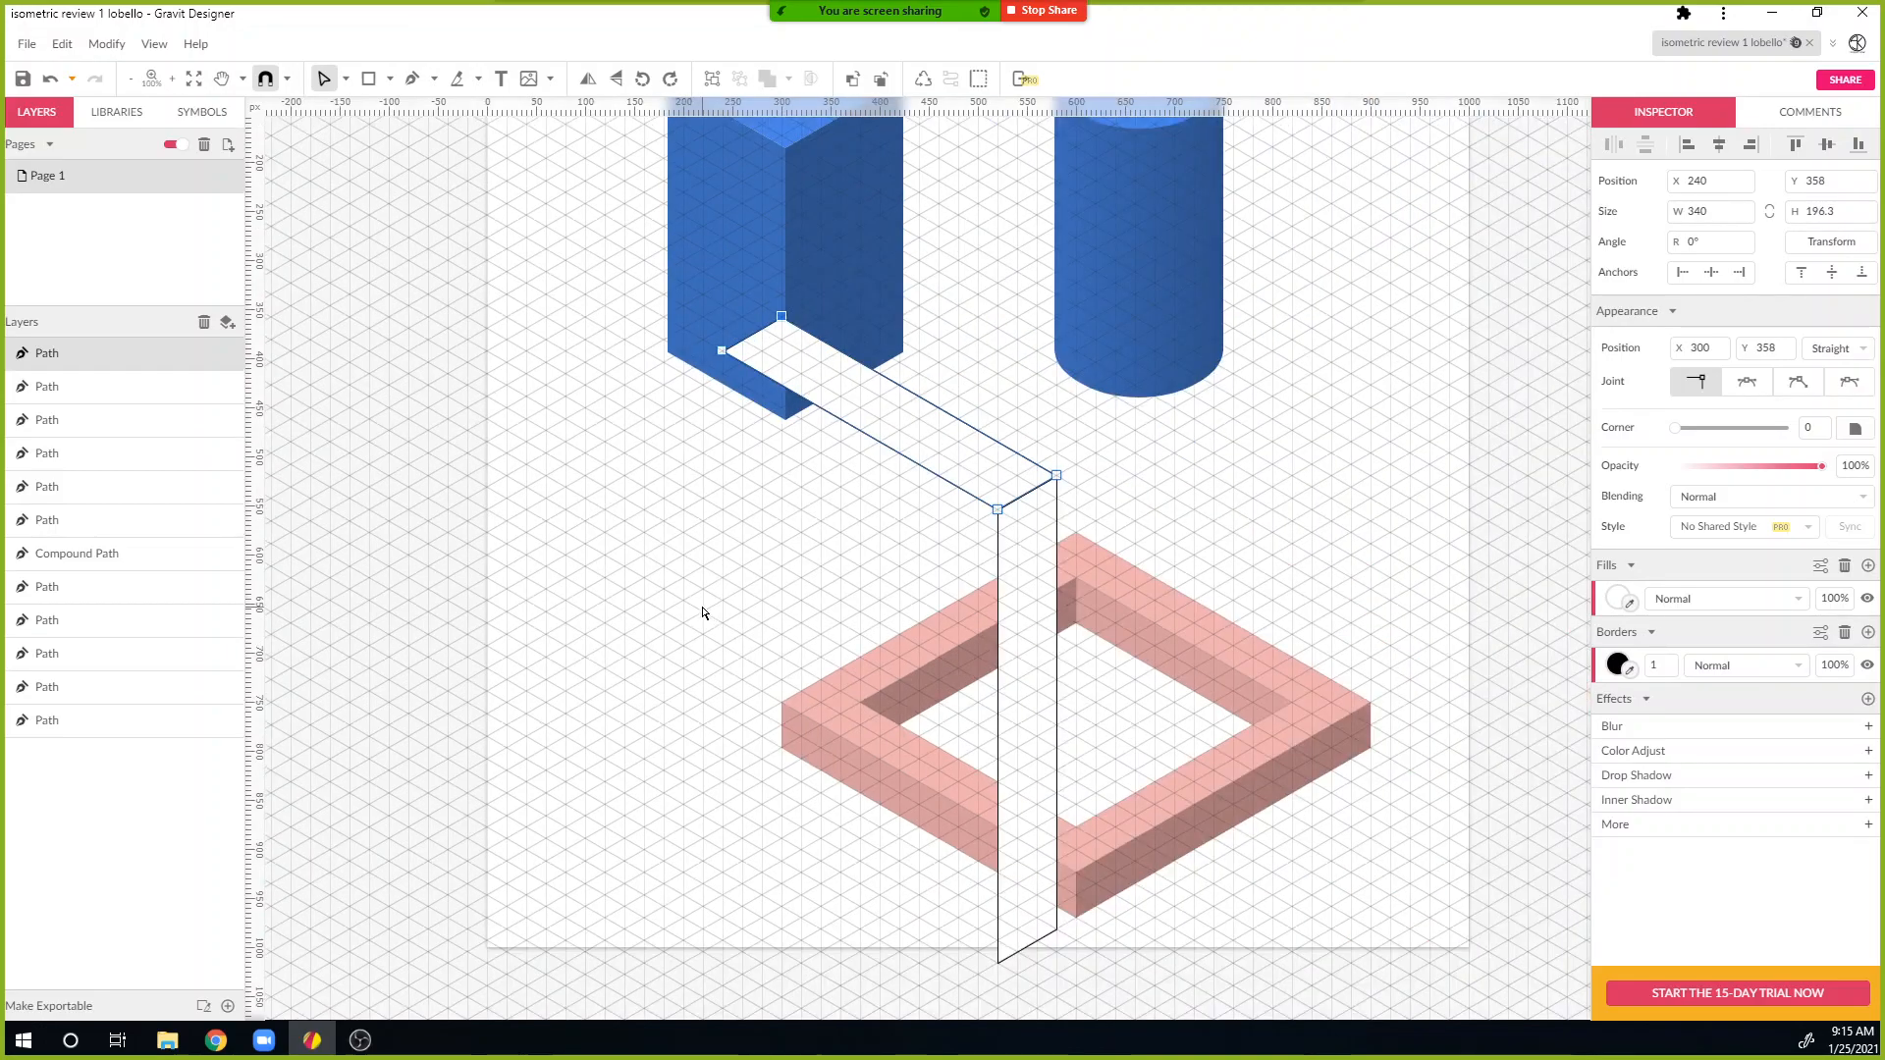
# Step: Draw the large front-left face between the strip and the upright parallelogram with the Pen tool, 280 px wide and about 623.5 px high
pyautogui.press('p')
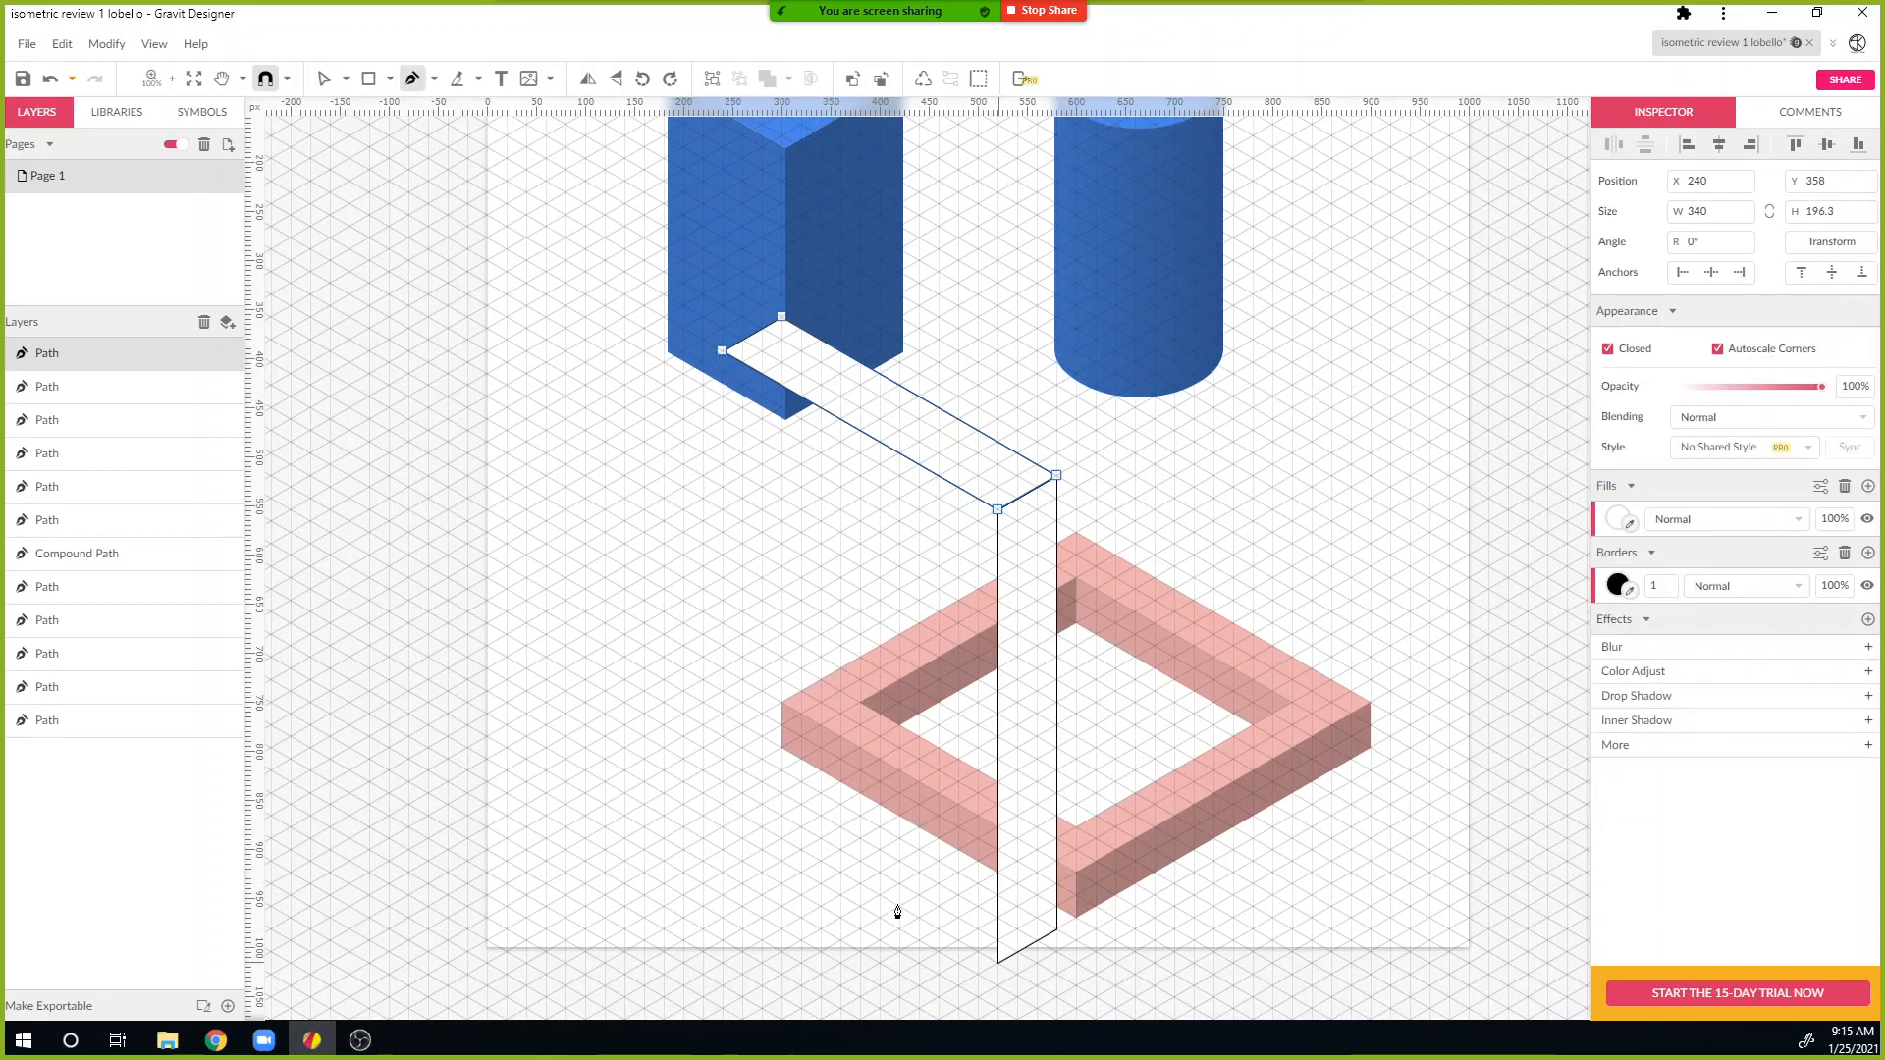
pyautogui.click(997, 962)
pyautogui.click(722, 805)
pyautogui.click(722, 350)
pyautogui.click(998, 491)
pyautogui.scroll(-1, 998, 982)
pyautogui.click(998, 950)
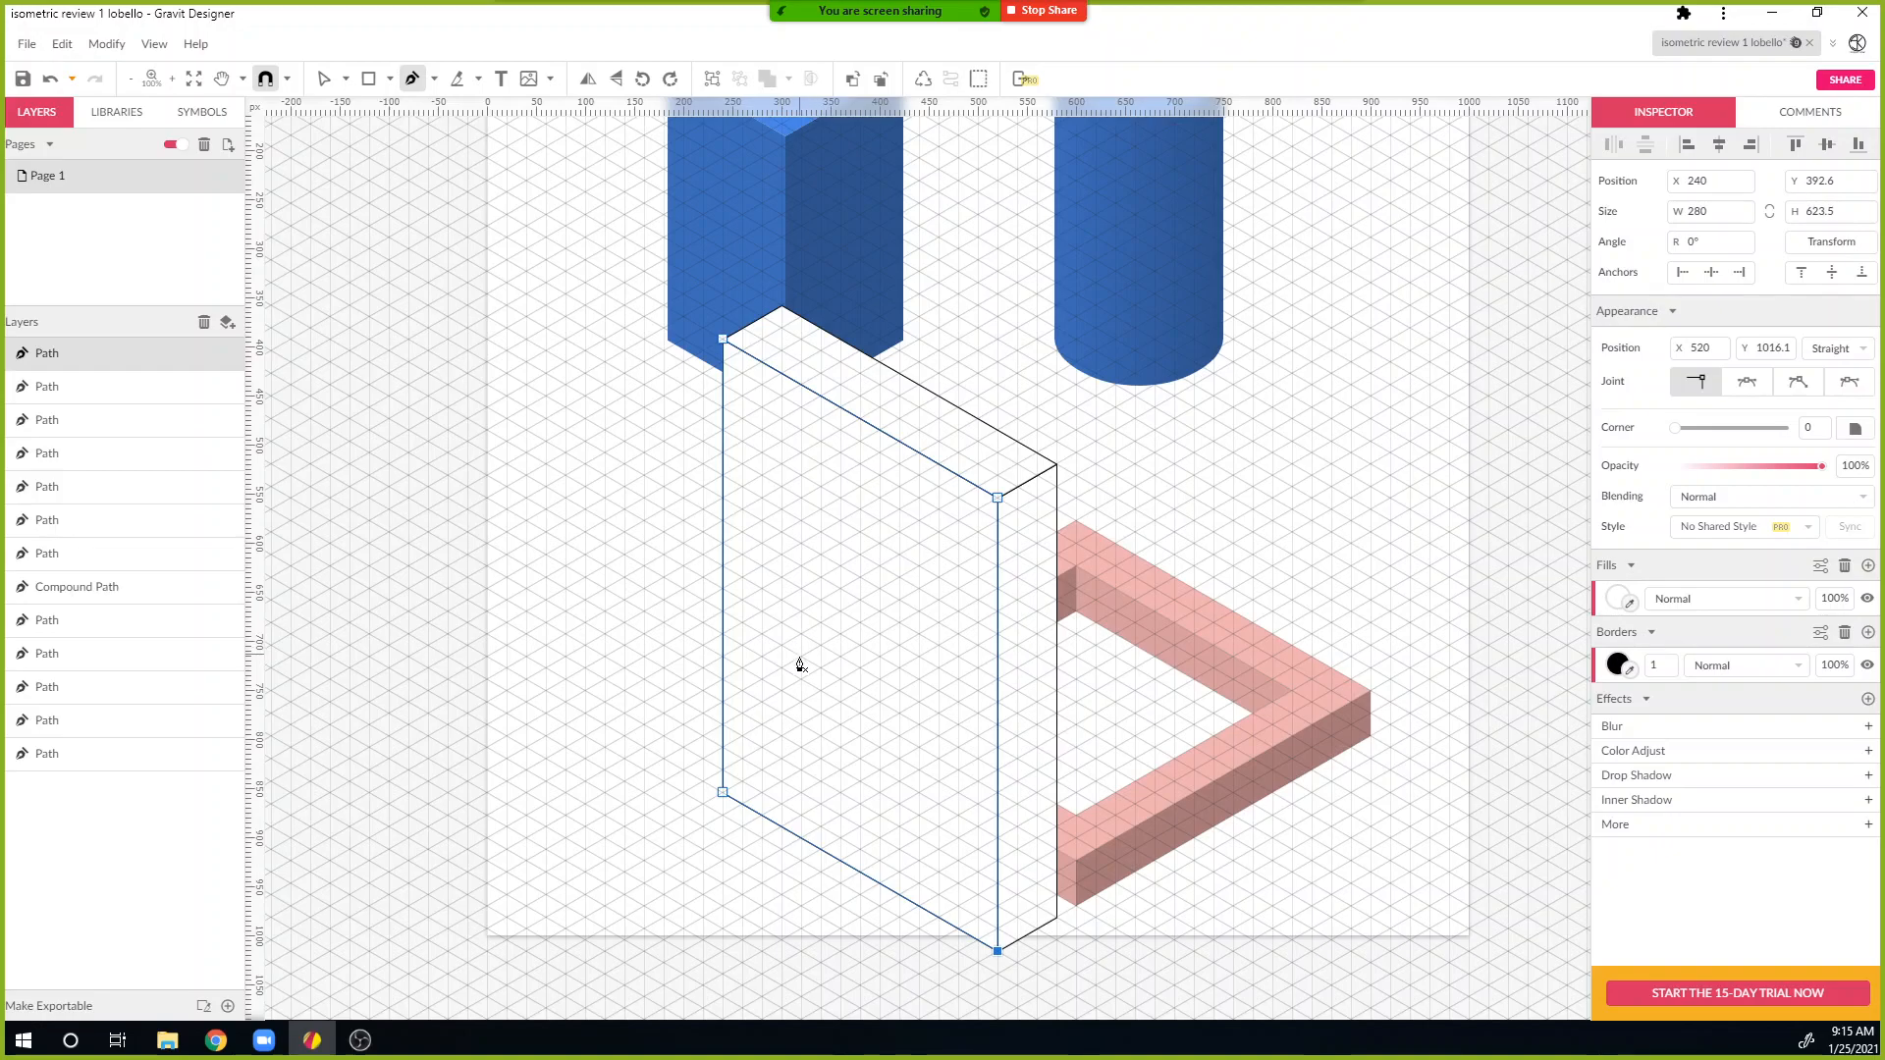
# Step: Draw a smaller inset parallelogram inside the large front-left face with the Pen tool, about 200 by 485 px
pyautogui.click(939, 531)
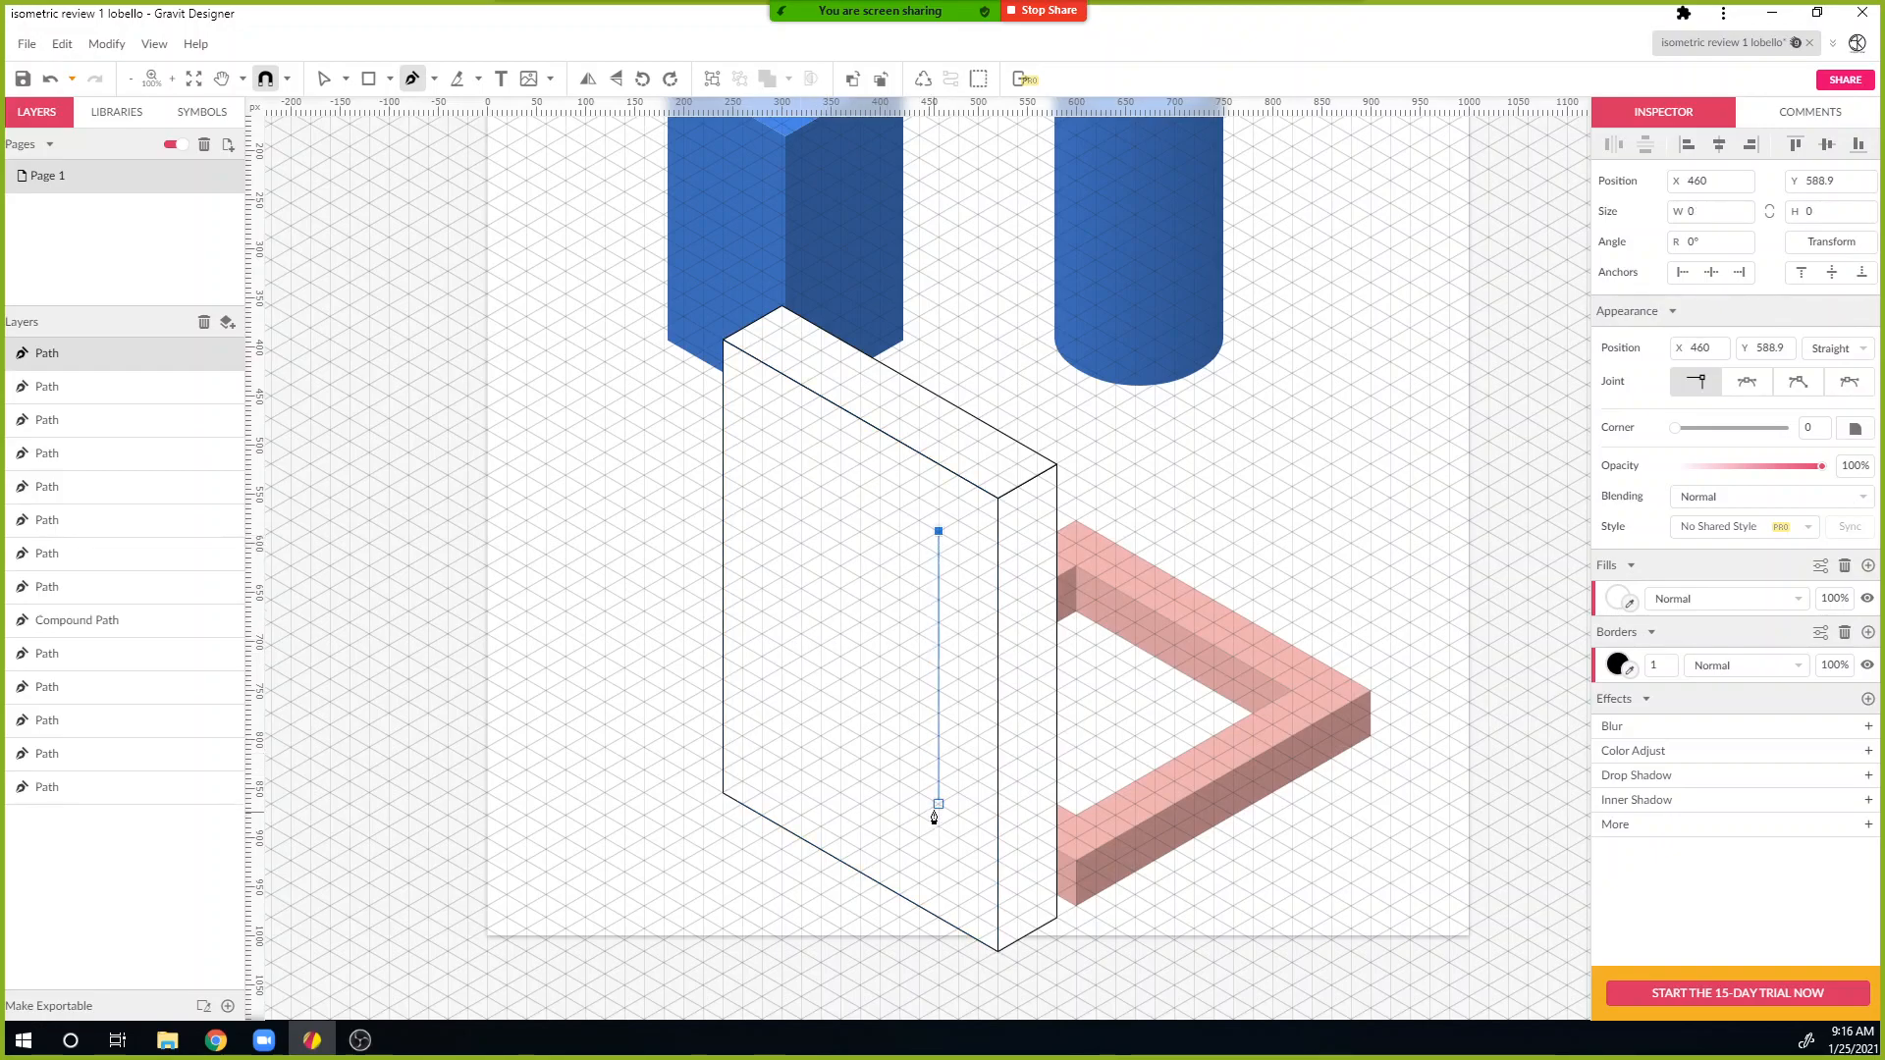
pyautogui.press('Escape')
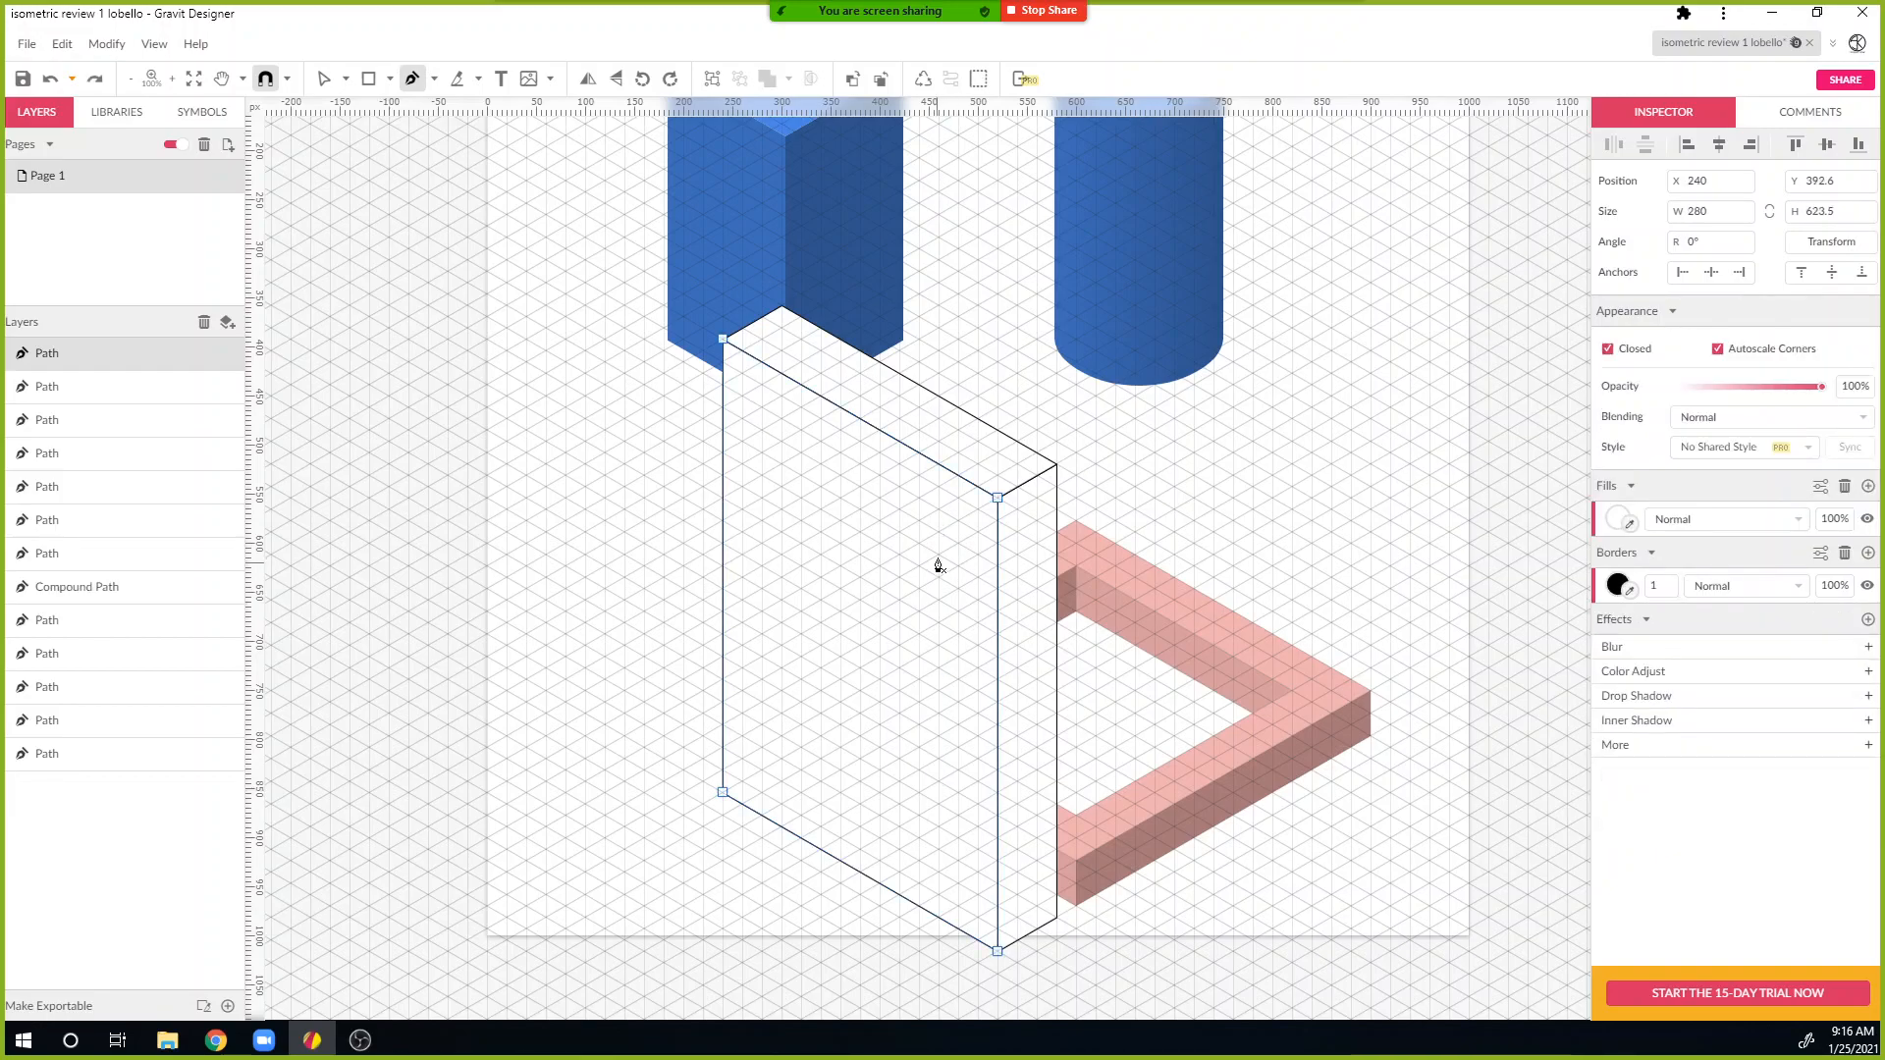
pyautogui.click(959, 521)
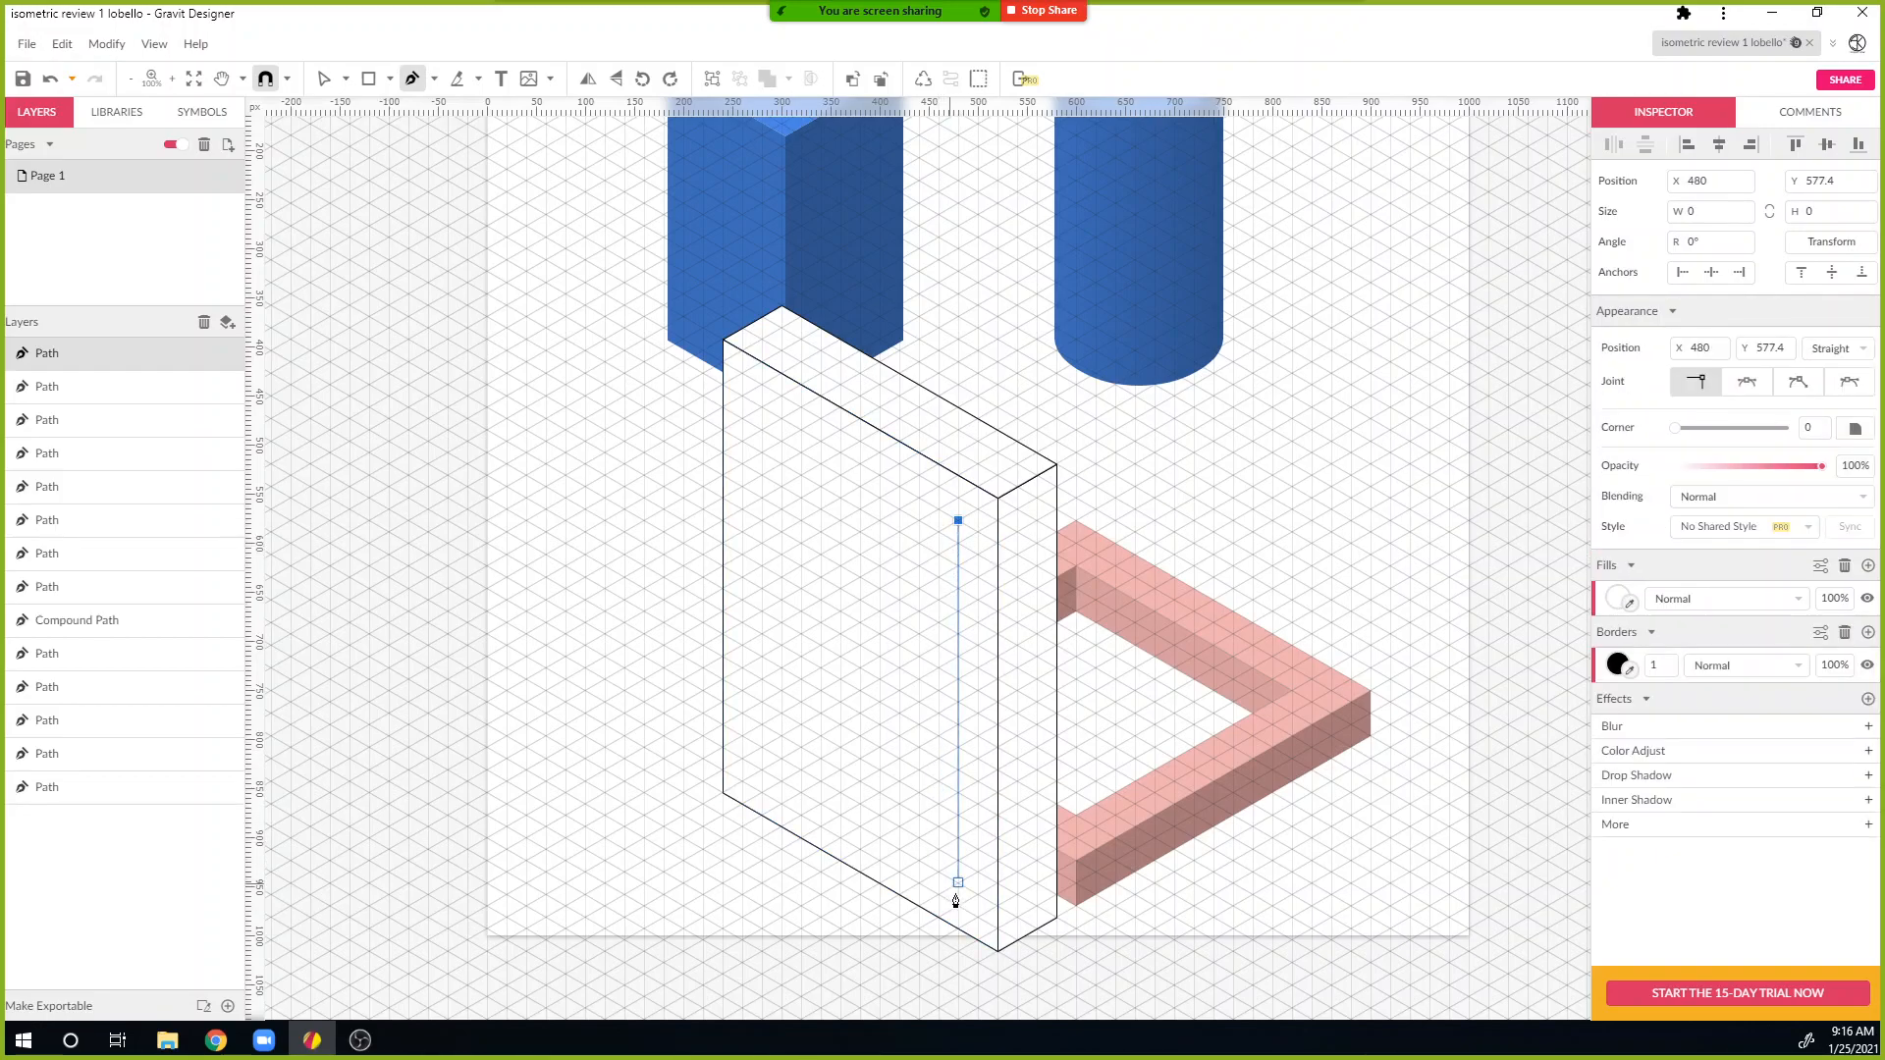
pyautogui.click(959, 881)
pyautogui.click(762, 770)
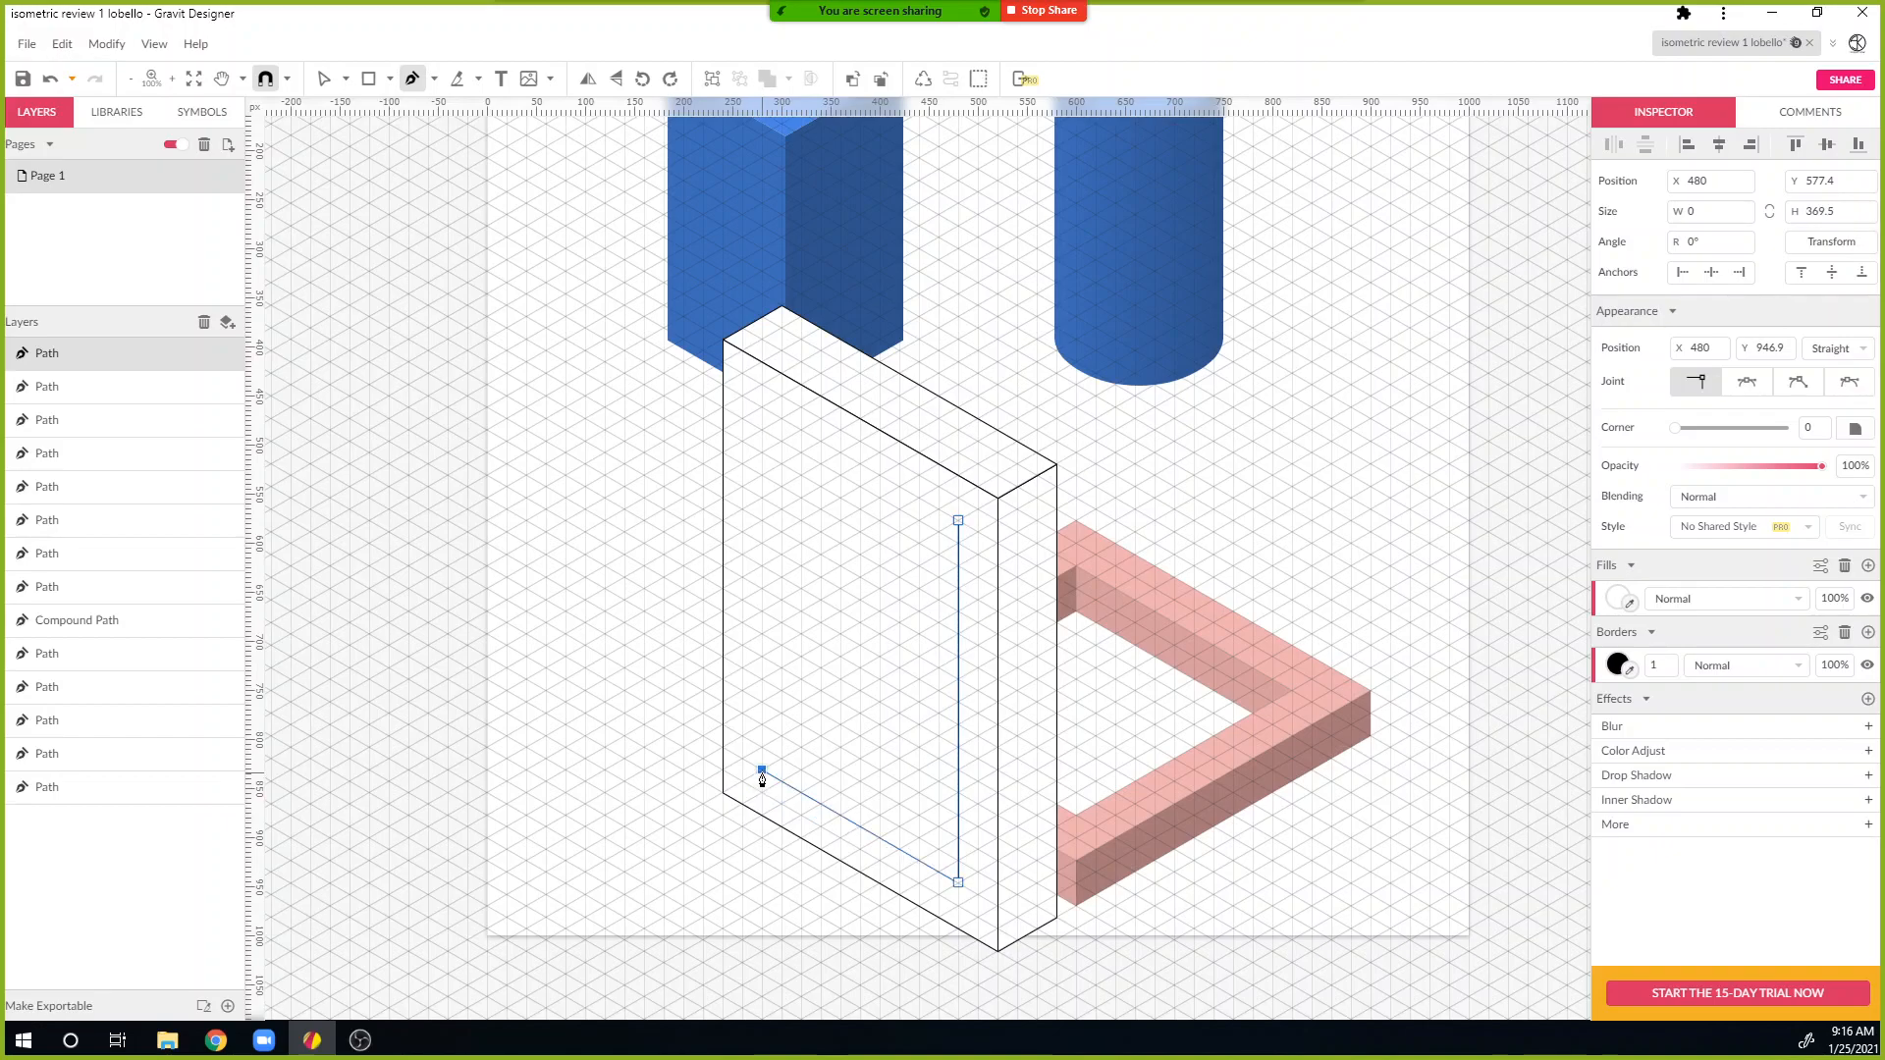
pyautogui.click(762, 405)
pyautogui.click(958, 521)
# Step: Subtract the inset parallelogram from the large front-left face to cut a see-through opening
pyautogui.press('v')
pyautogui.click(936, 761)
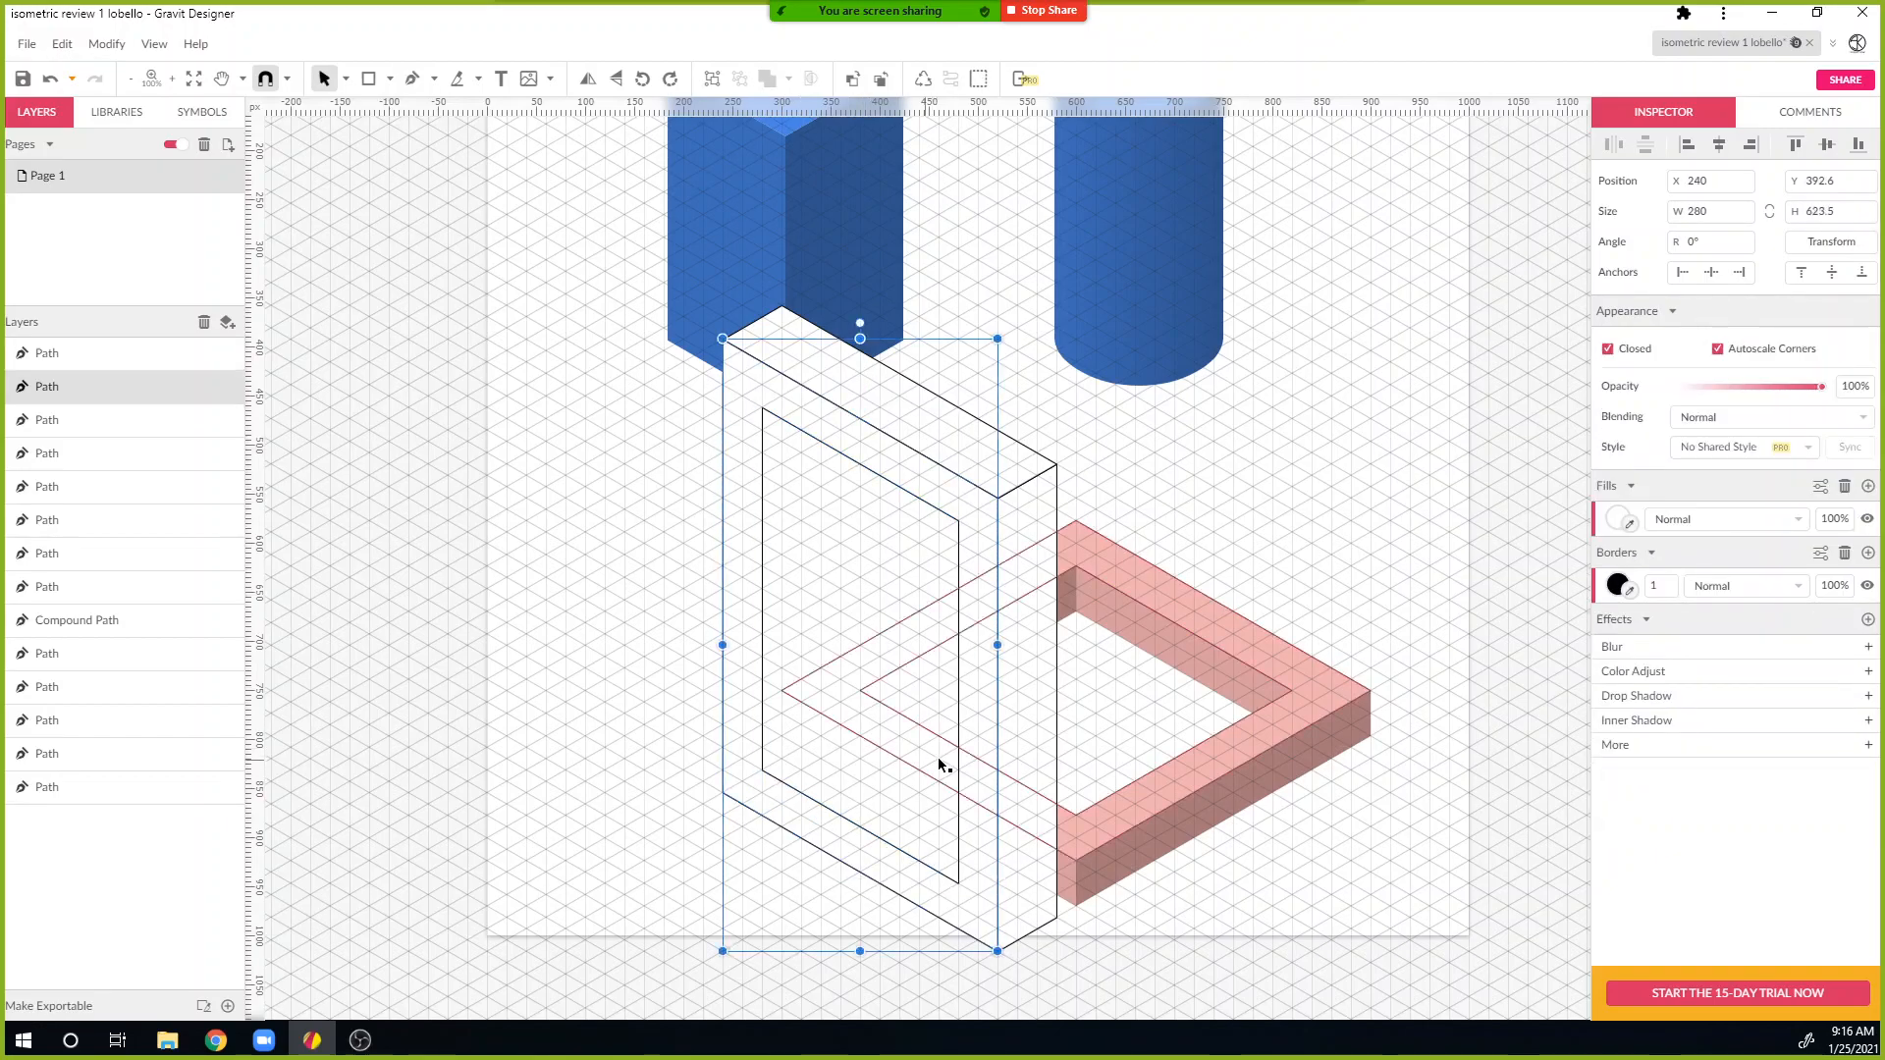
pyautogui.click(744, 909)
pyautogui.click(837, 694)
pyautogui.click(644, 652)
pyautogui.click(742, 481)
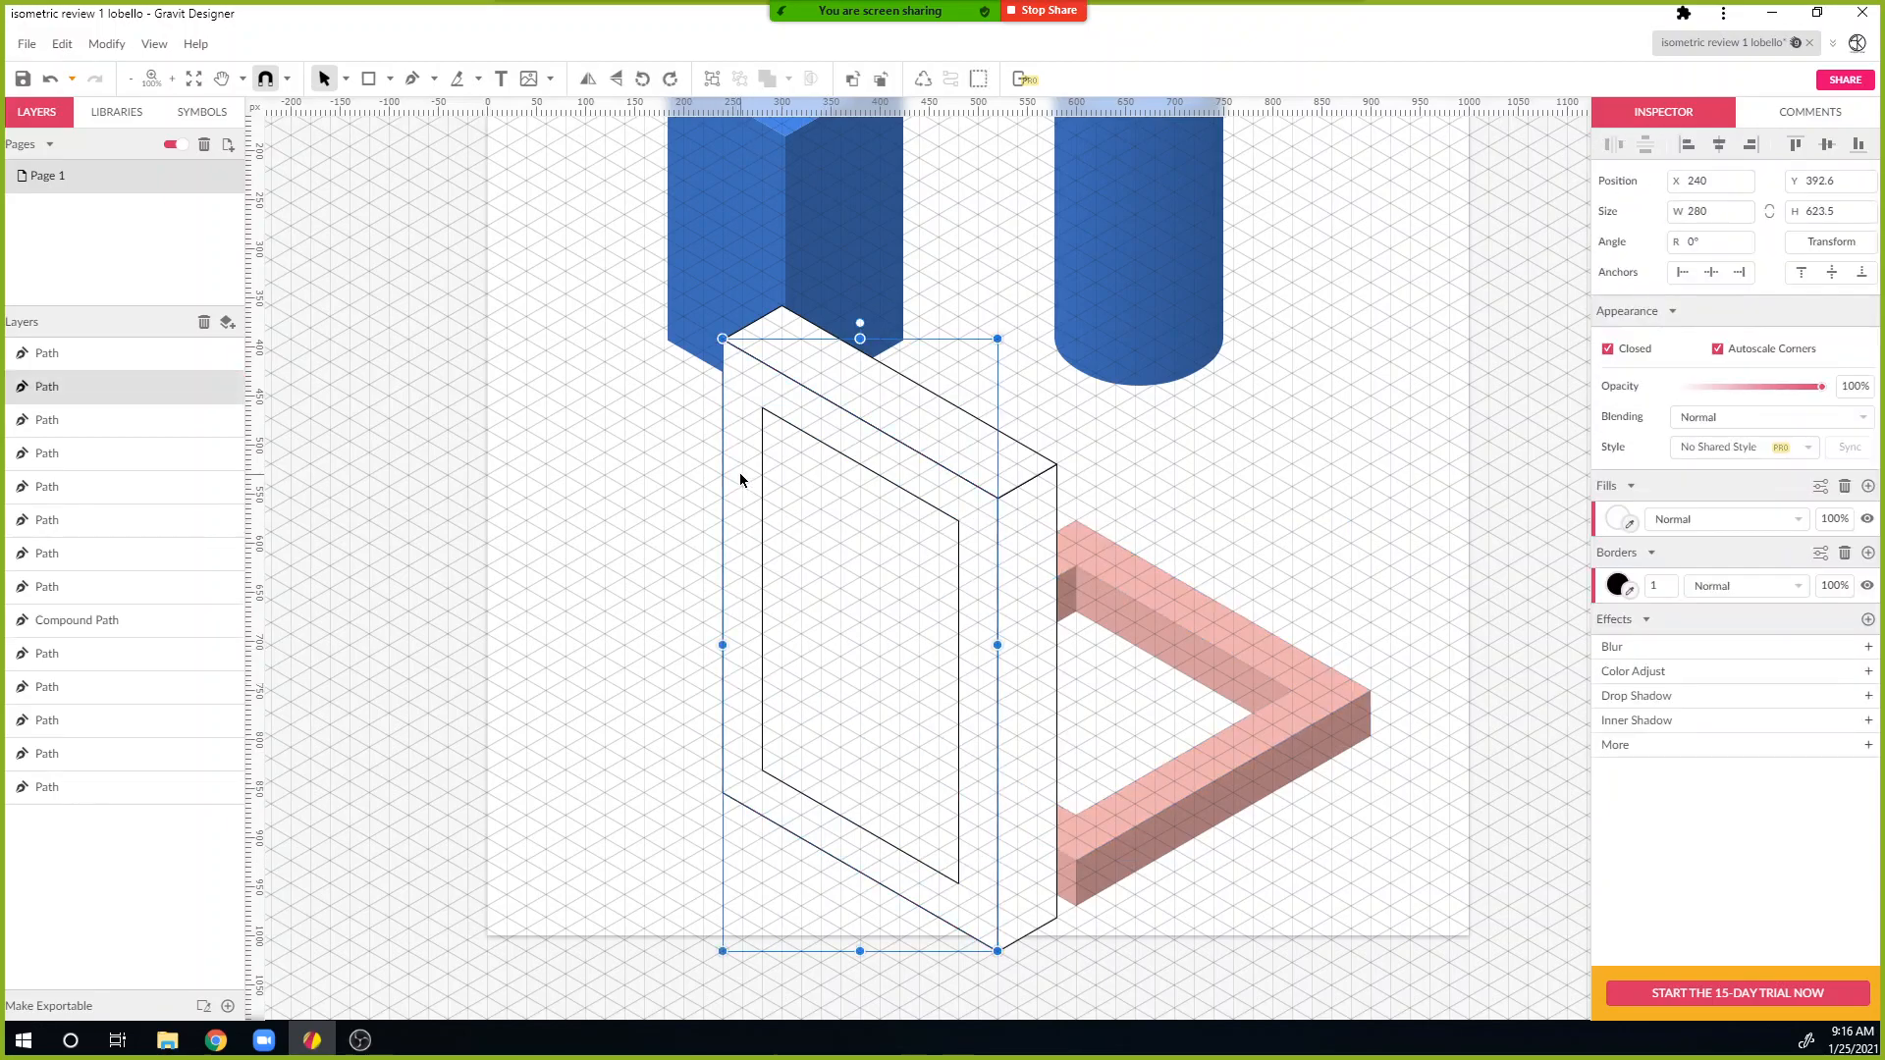
pyautogui.click(794, 539)
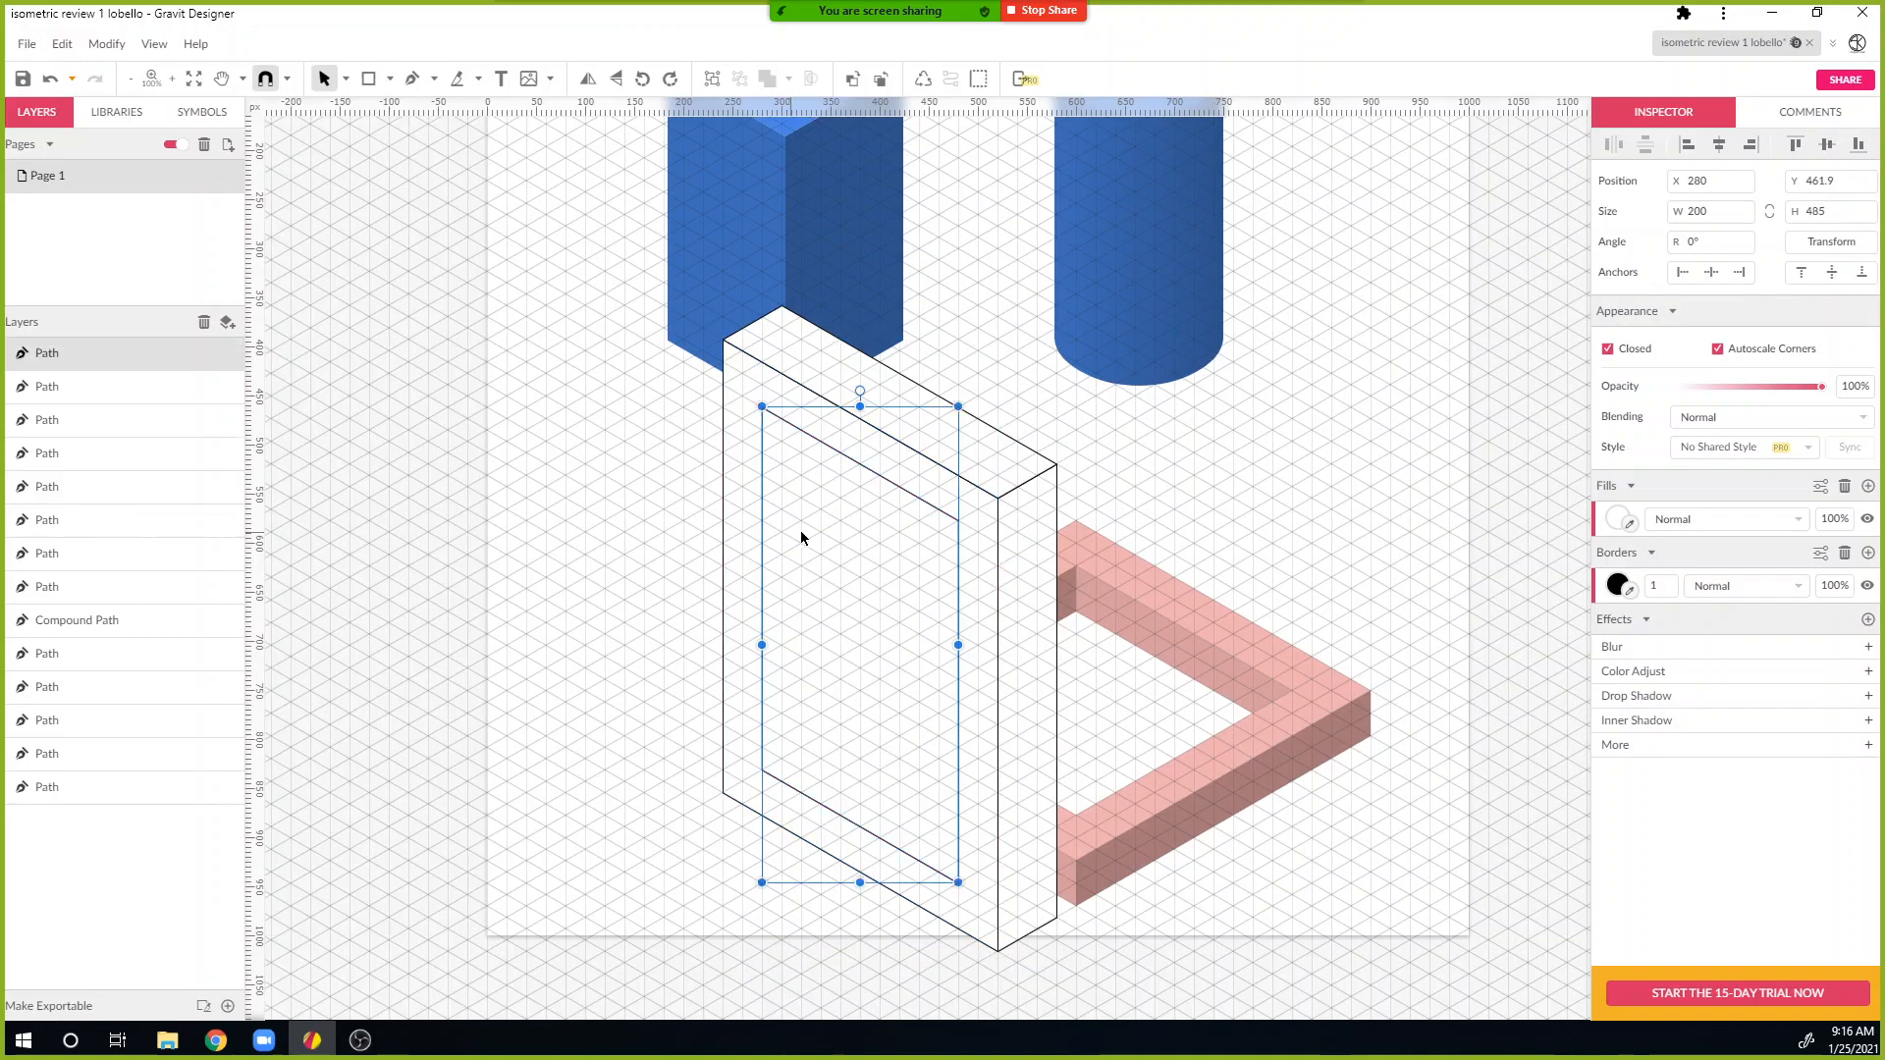
pyautogui.click(980, 594)
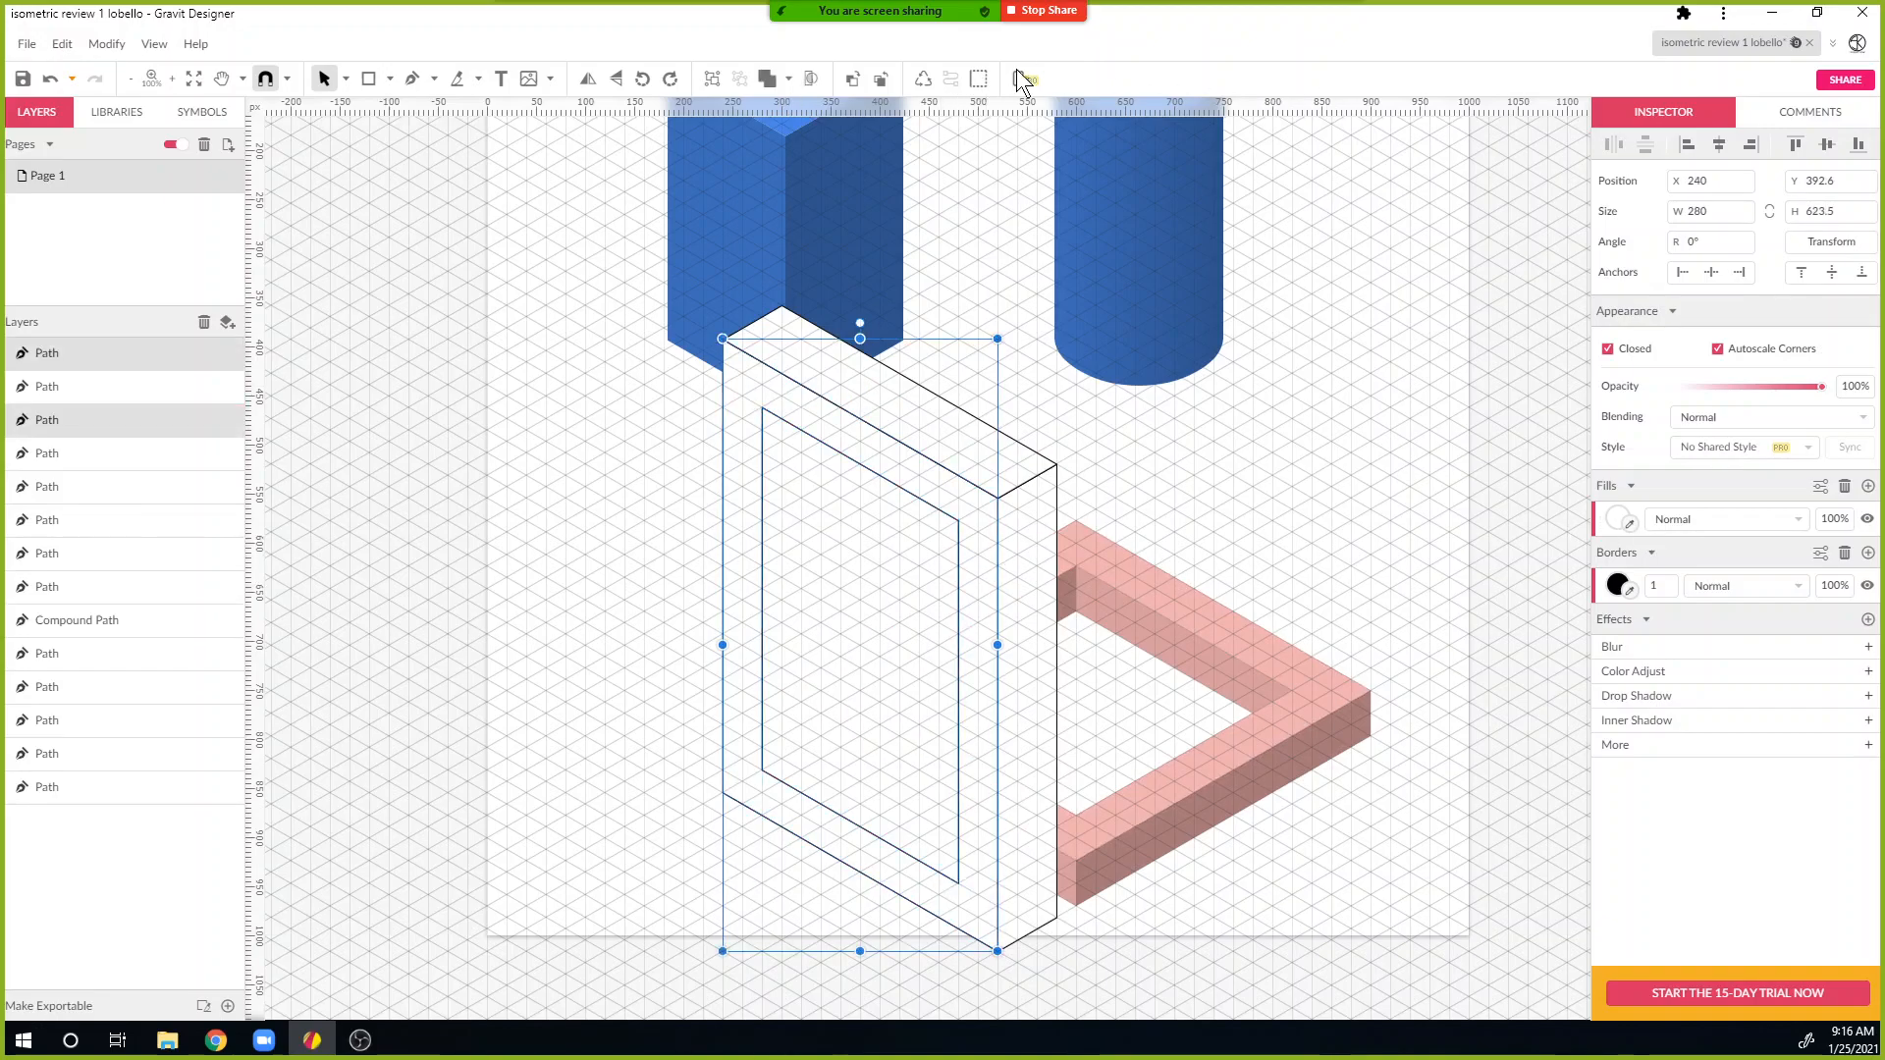
pyautogui.click(787, 79)
pyautogui.click(827, 134)
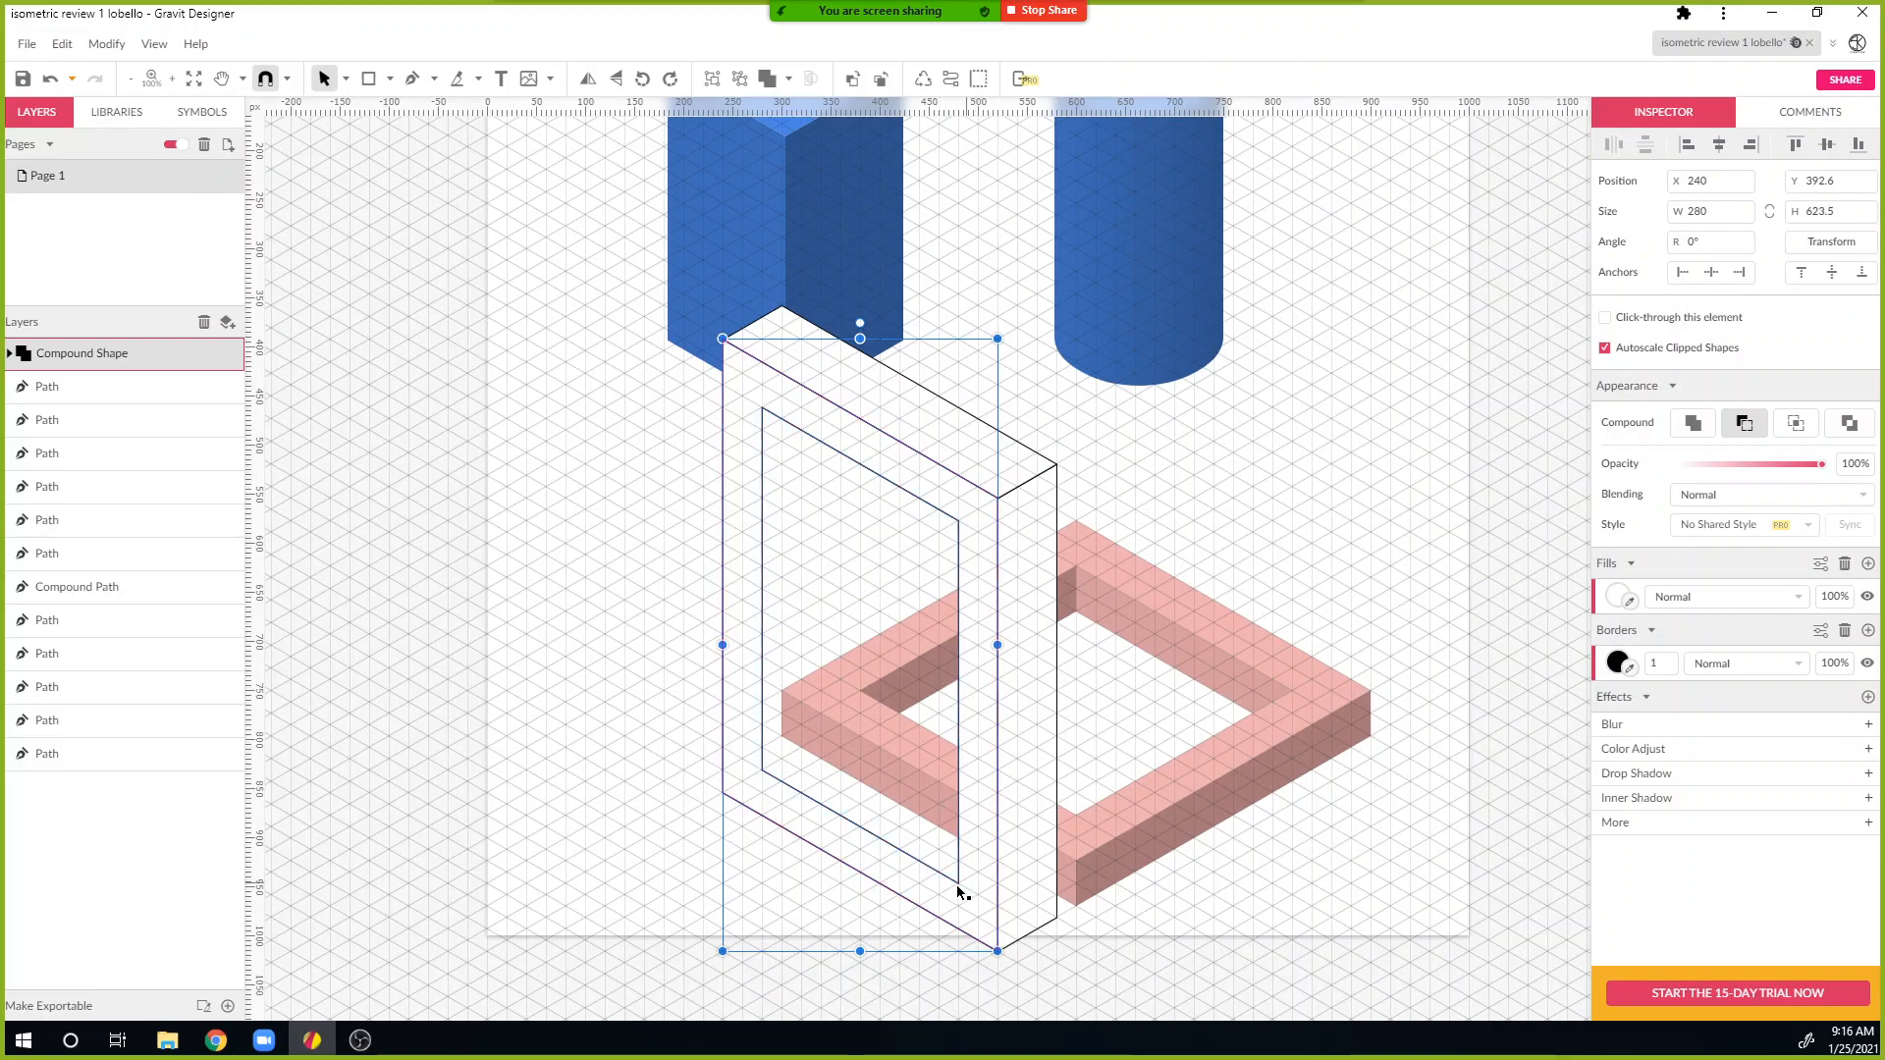
# Step: Bring the pink frame's top face to the front and draw a closed four-sided patch across its lower-left bar, about 140 by 219 px
pyautogui.click(1149, 809)
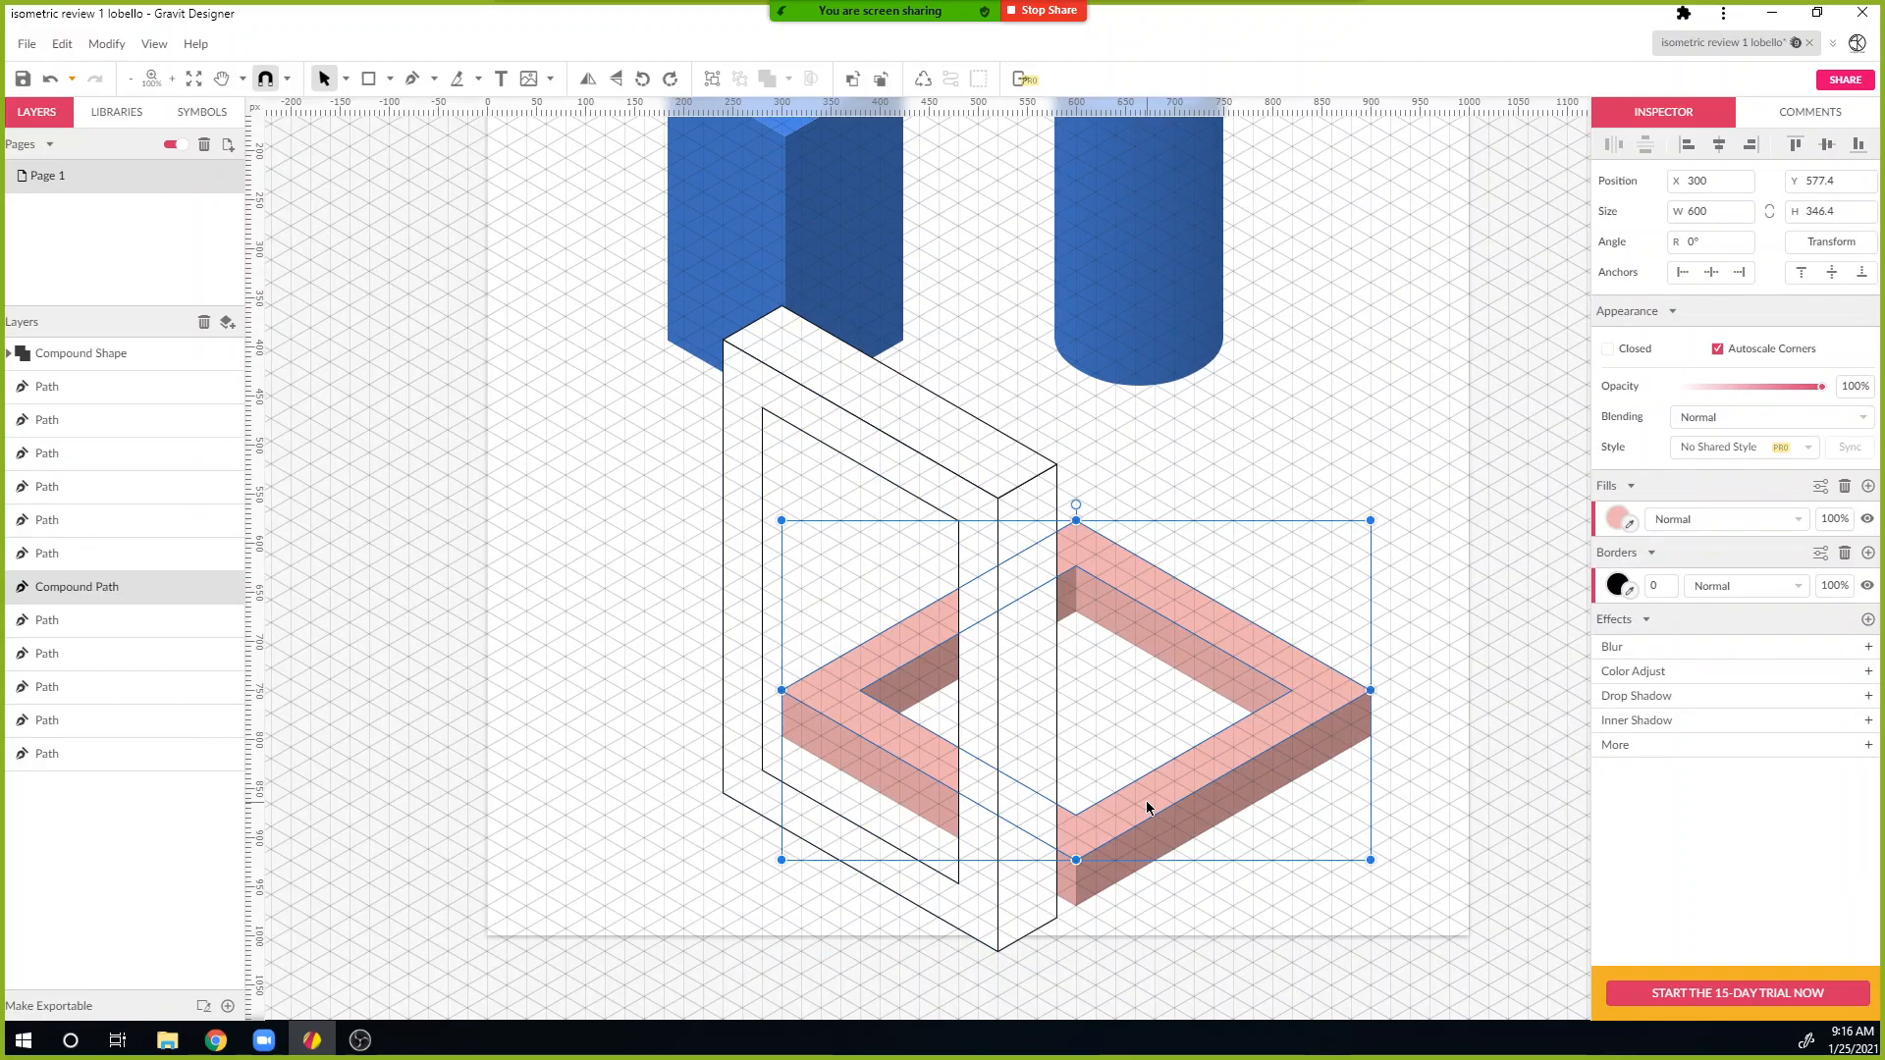
pyautogui.hotkey('ctrl', 'shift', 'Up')
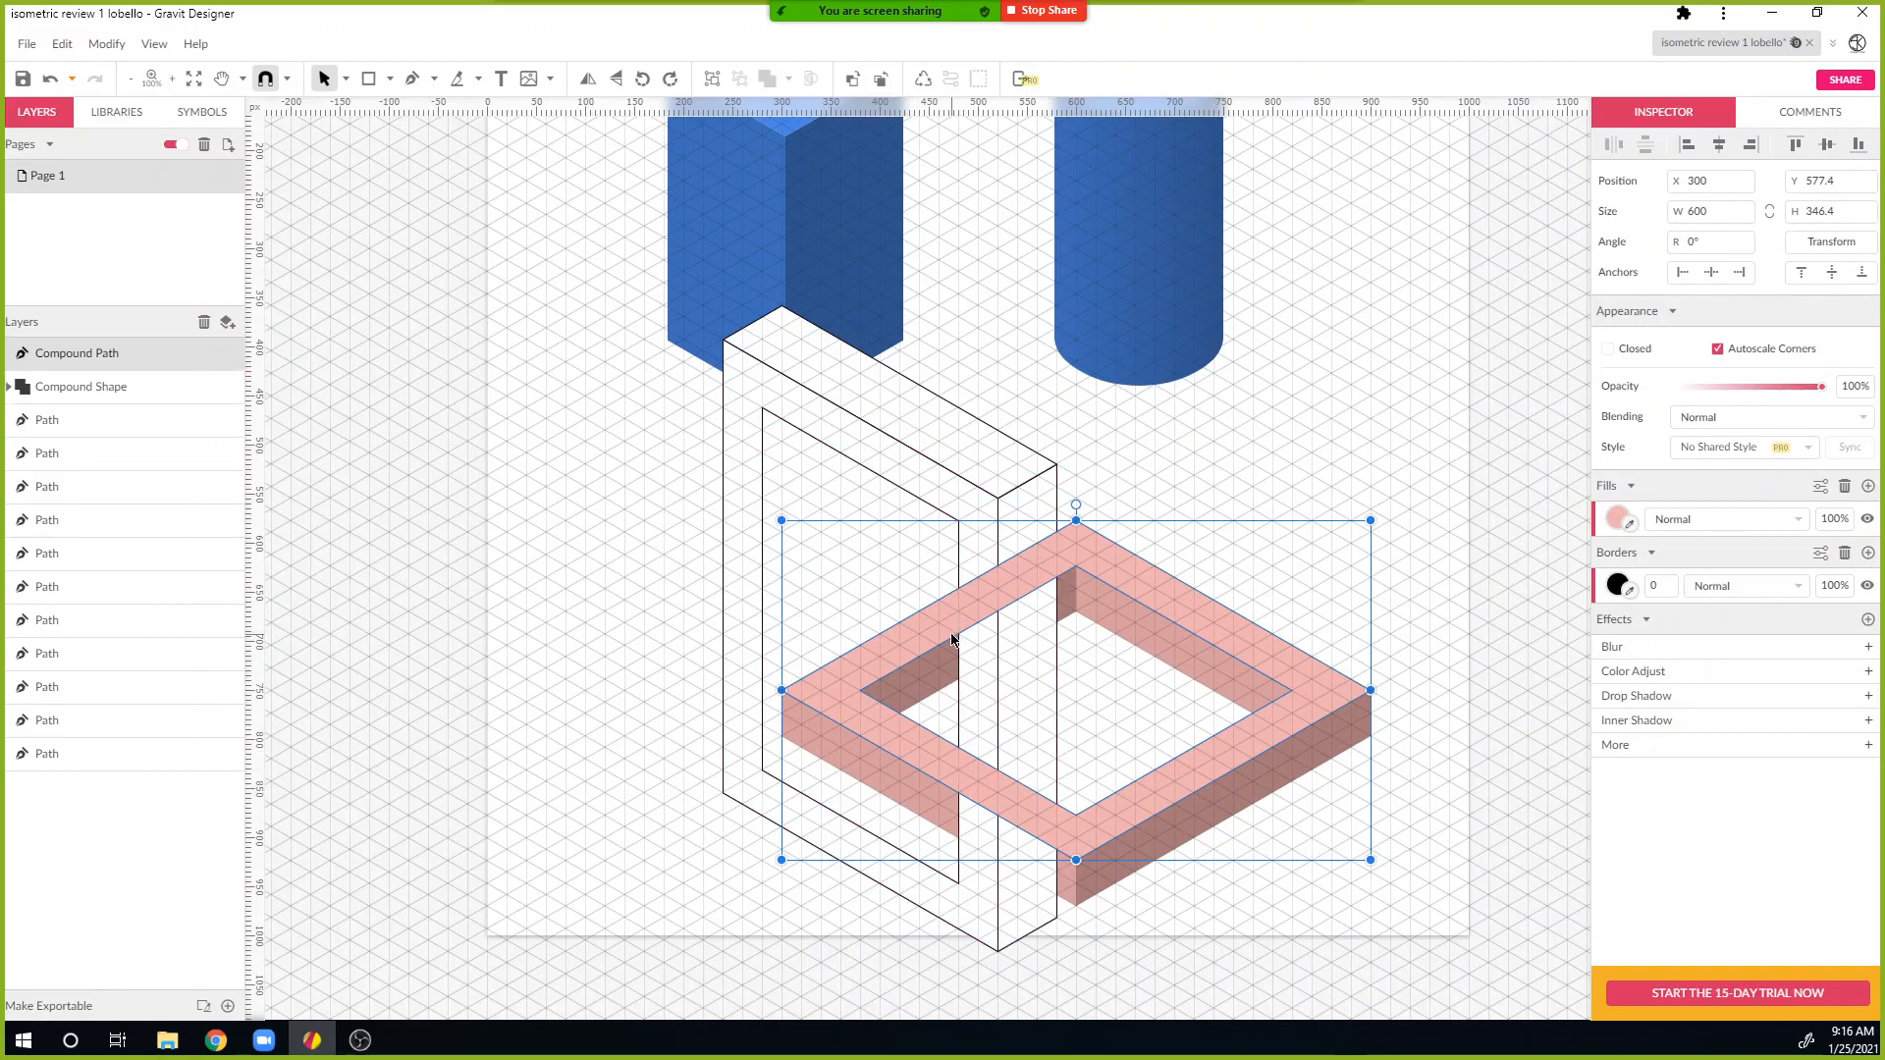
pyautogui.press('p')
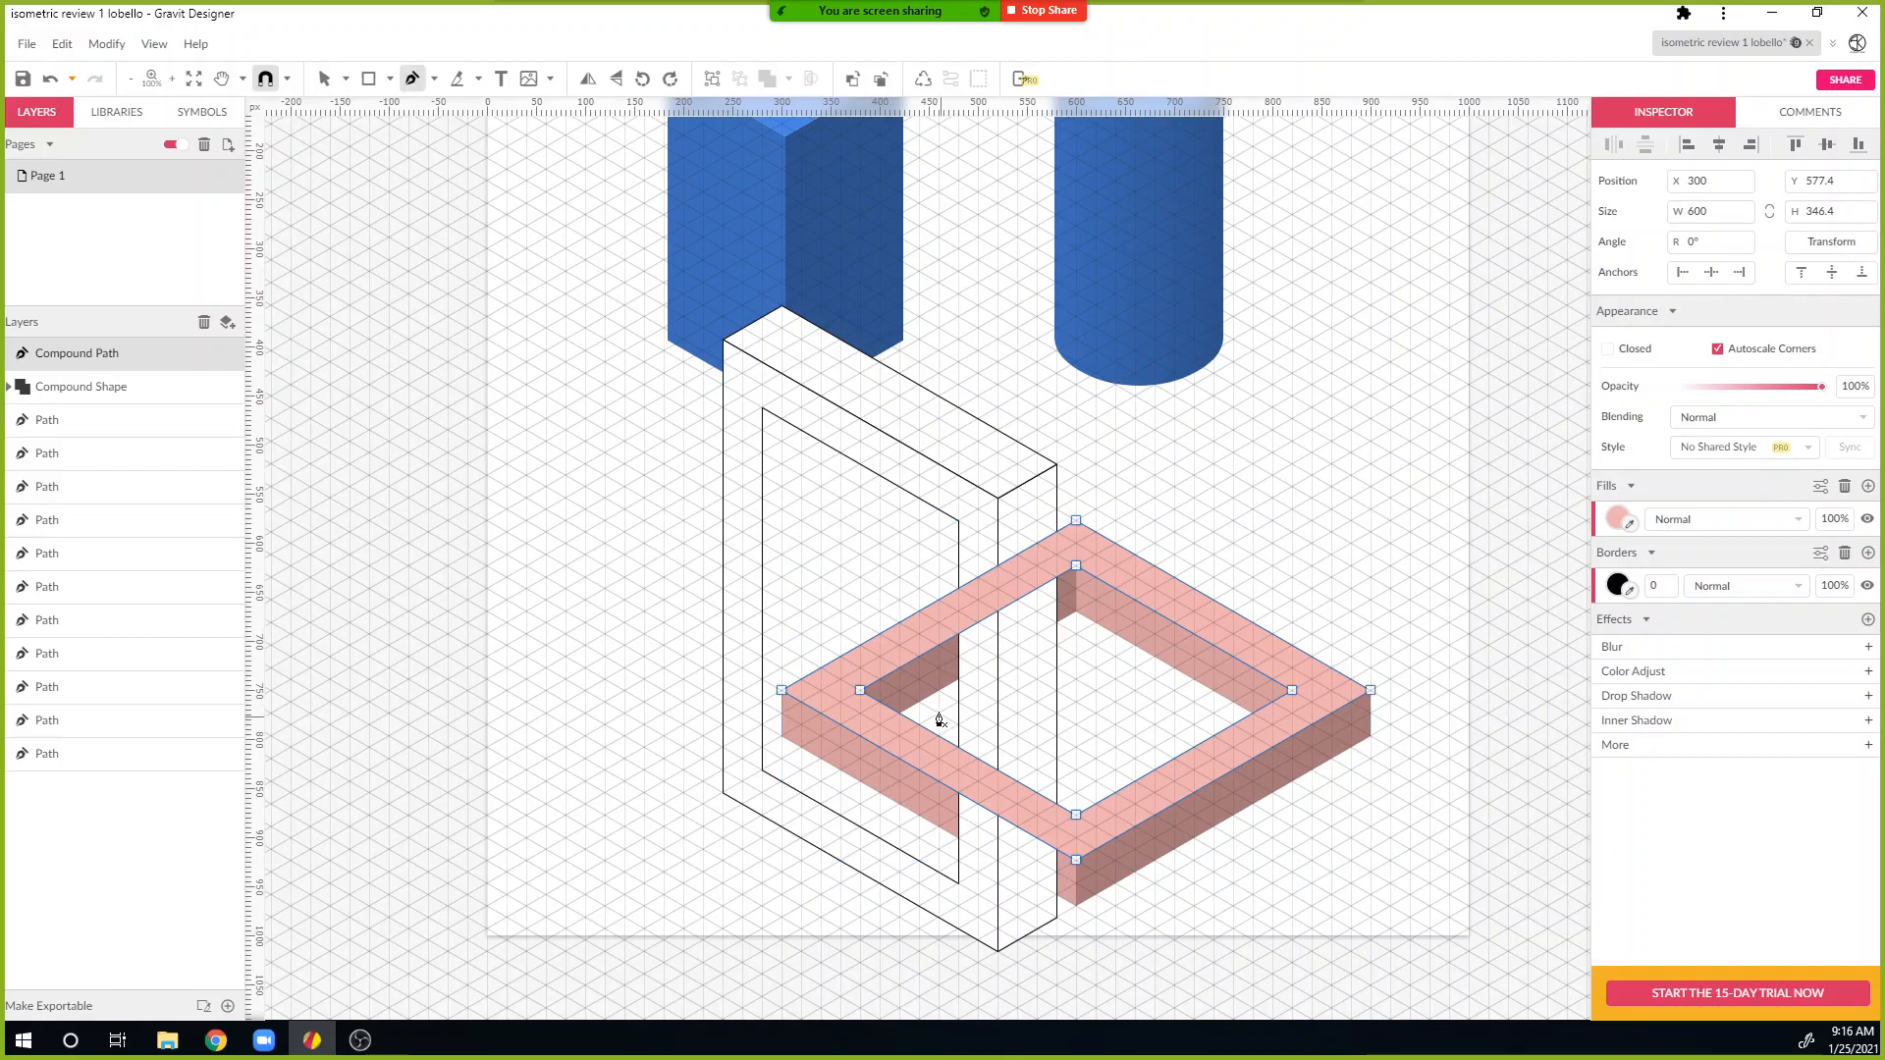
pyautogui.click(939, 713)
pyautogui.click(939, 848)
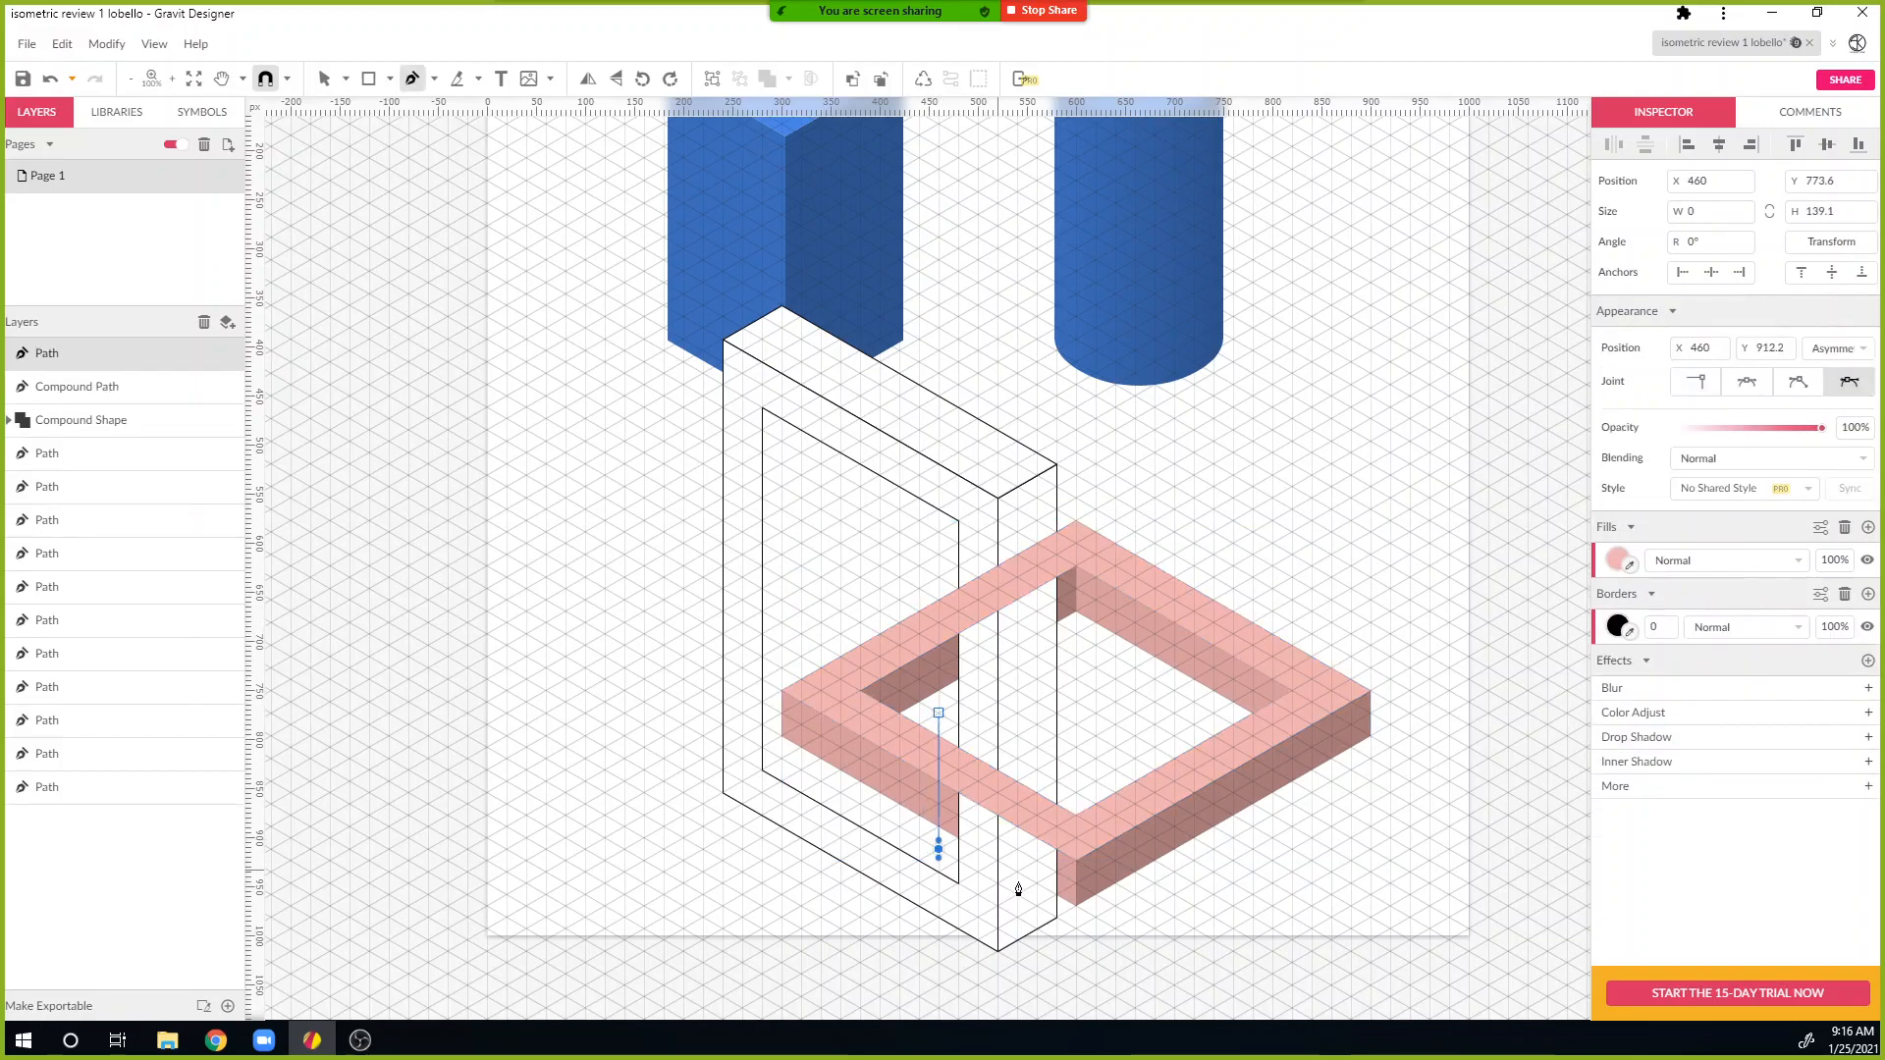
pyautogui.click(1076, 928)
pyautogui.click(1076, 747)
pyautogui.click(936, 713)
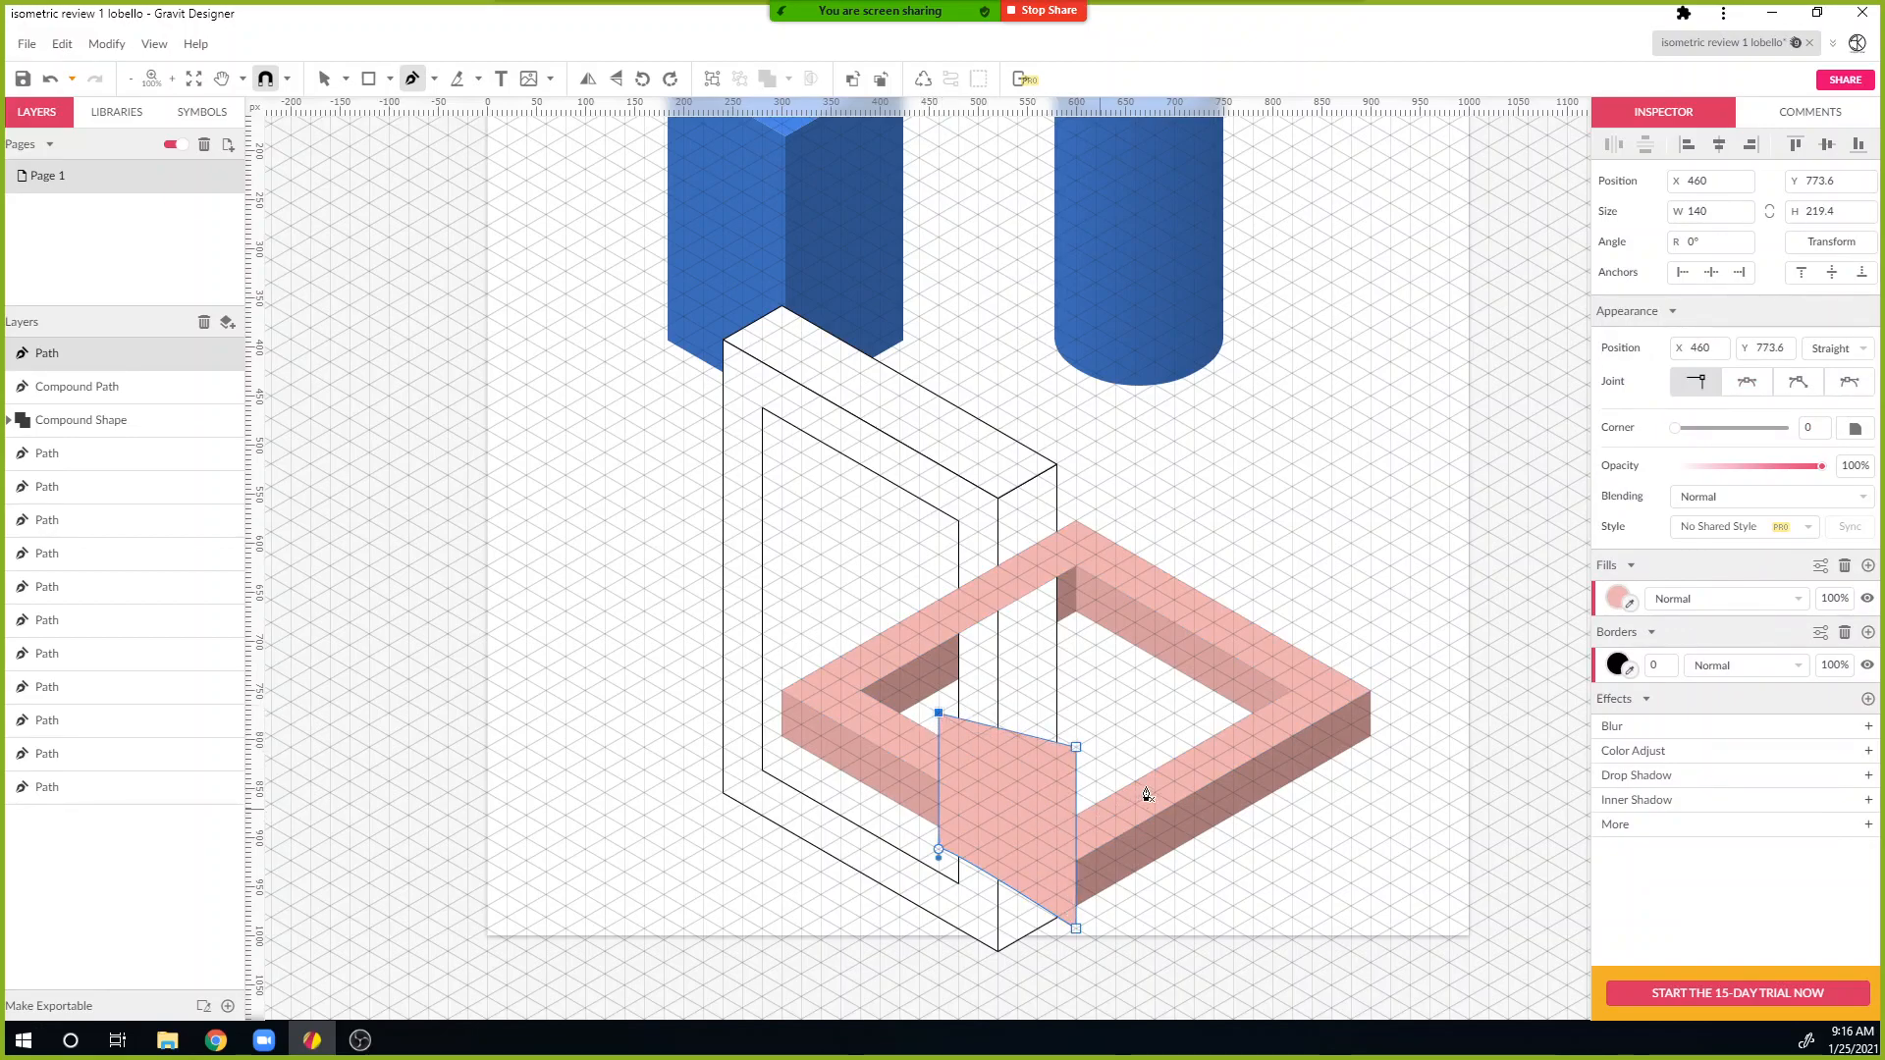
# Step: Try to intersect the four-sided patch with the pink frame's top face, and undo it
pyautogui.press('v')
pyautogui.keyDown('shift'); pyautogui.click(1198, 761); pyautogui.keyUp('shift')
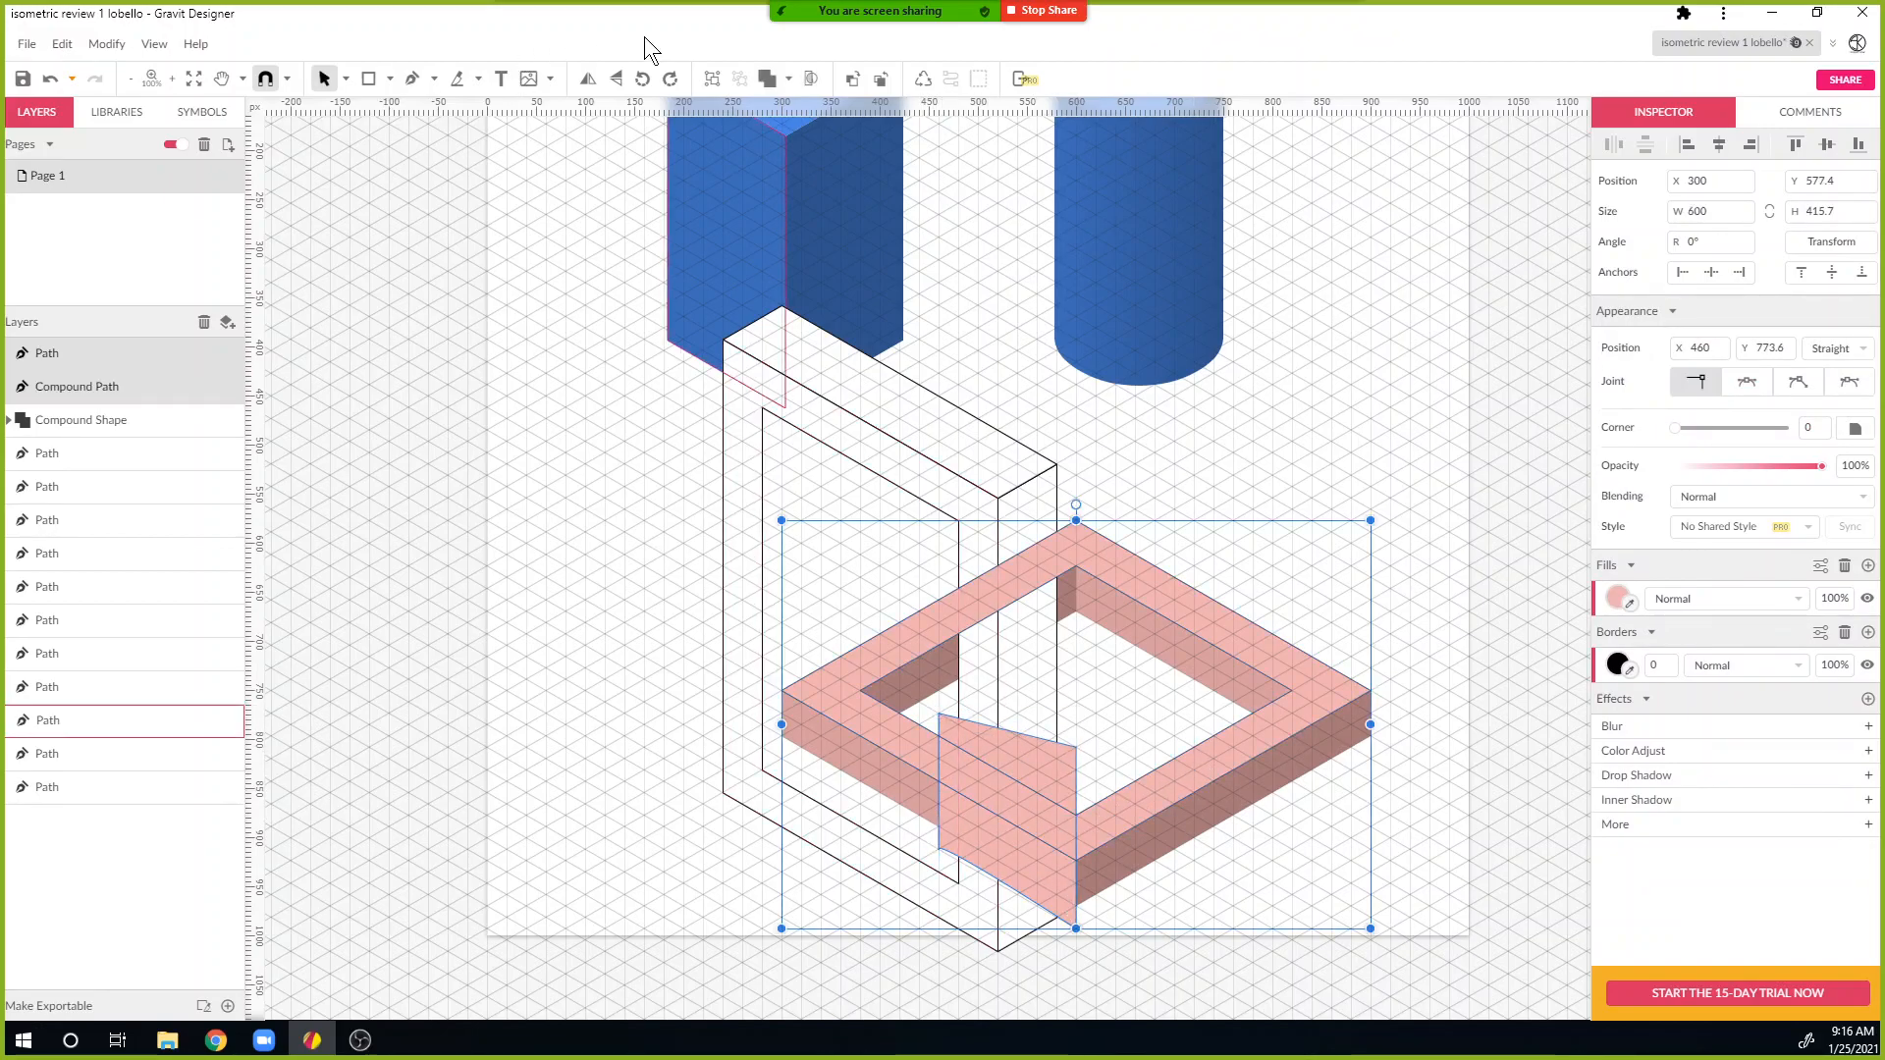
pyautogui.click(788, 78)
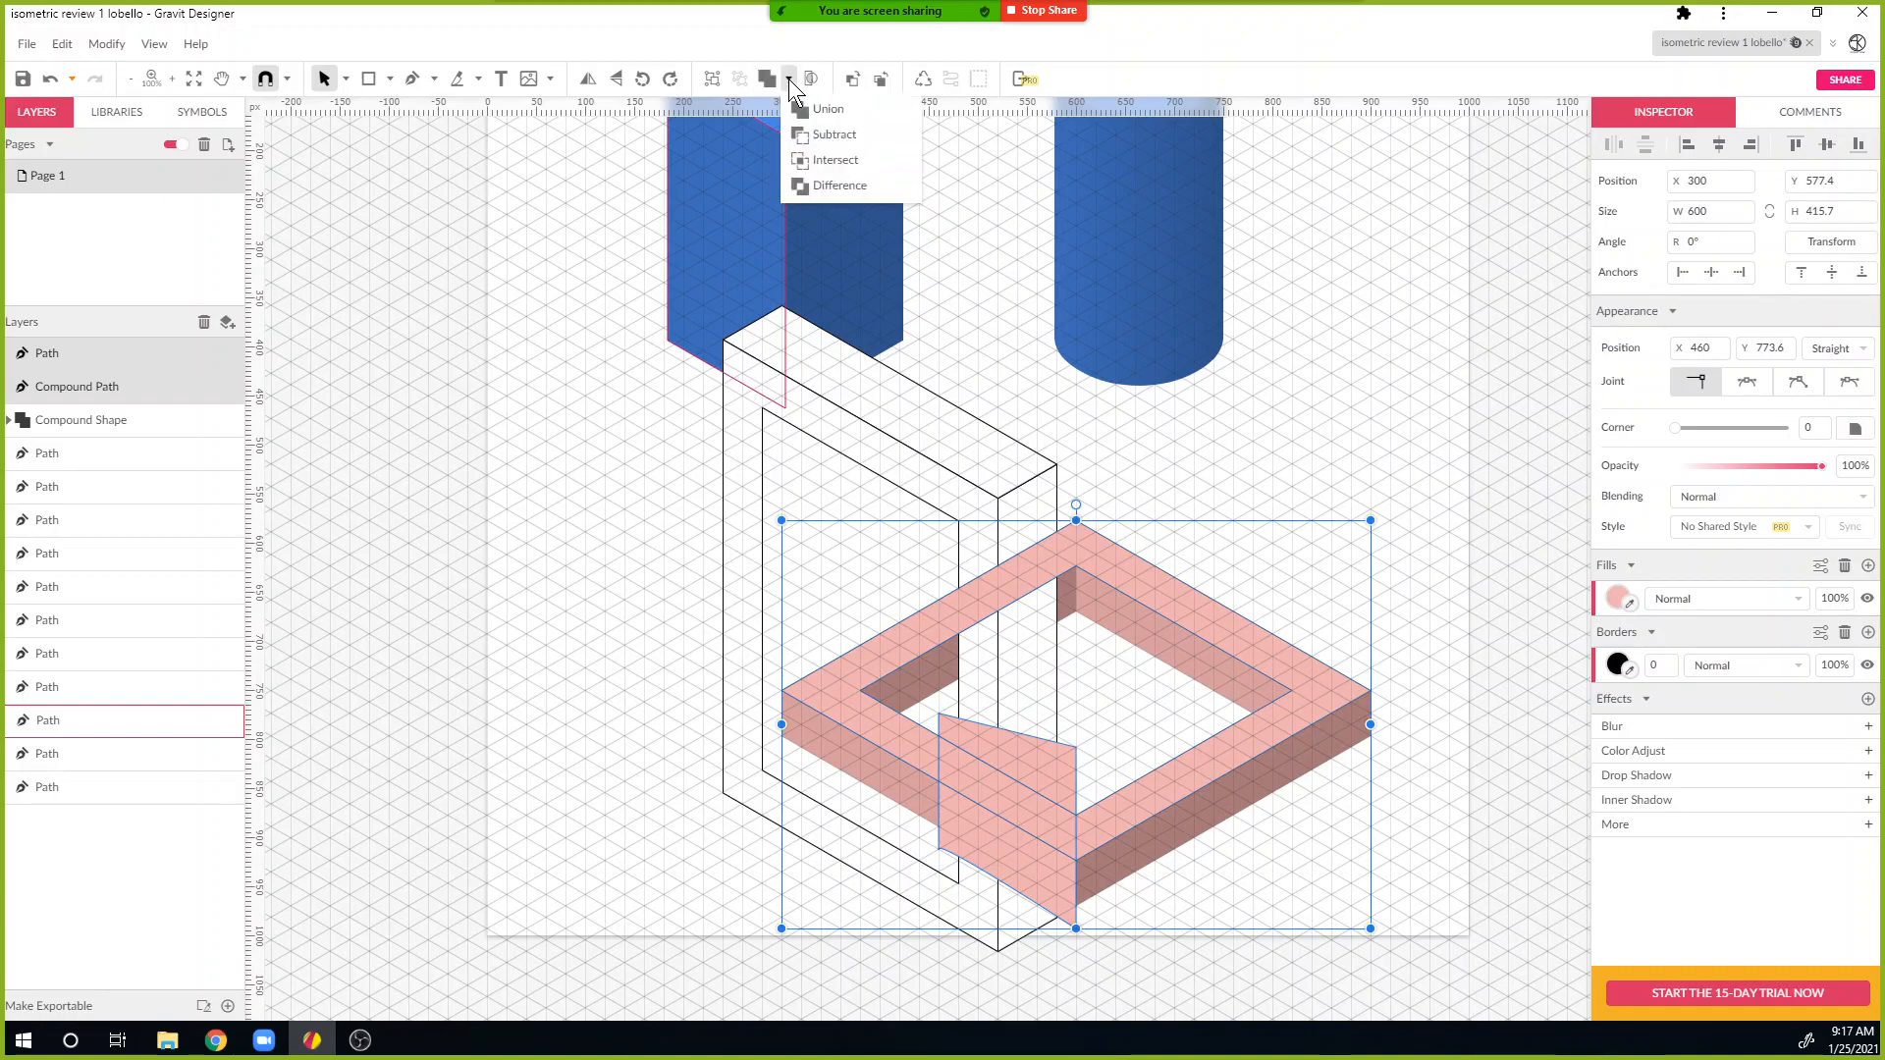
pyautogui.click(841, 159)
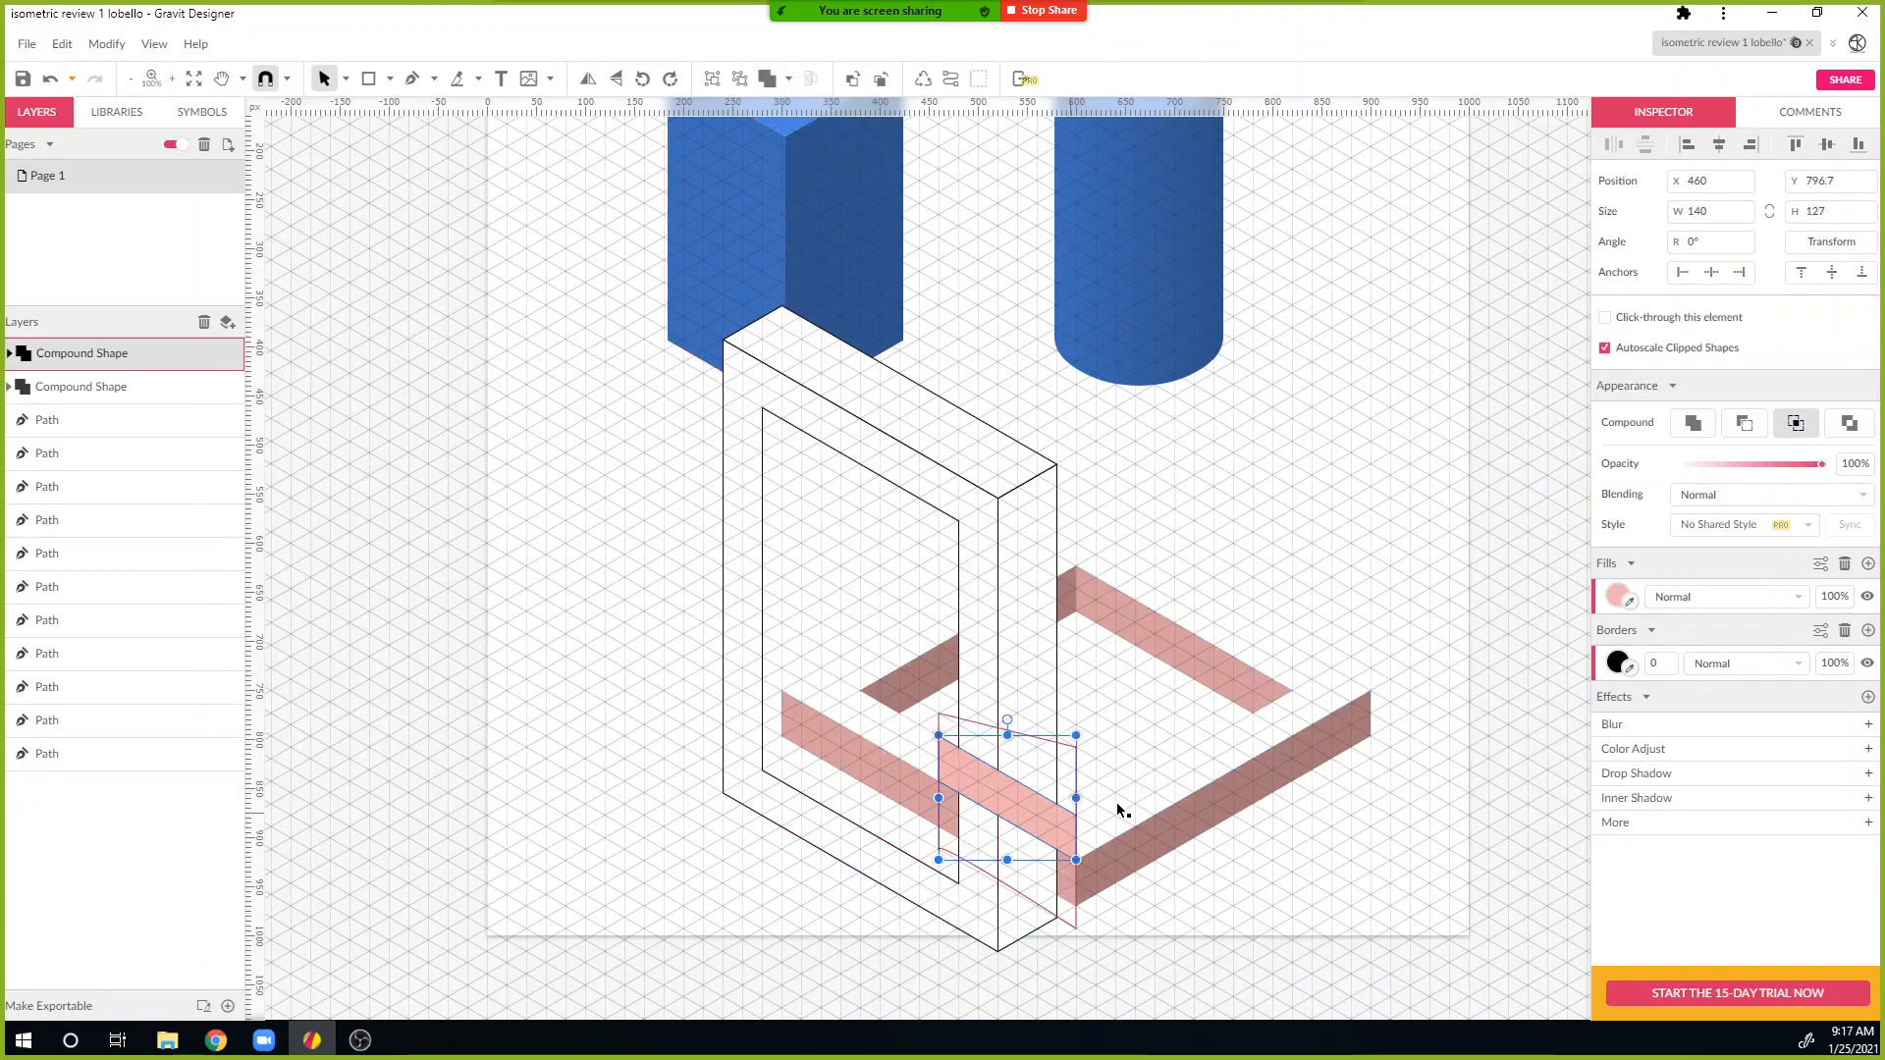
pyautogui.hotkey('ctrl', 'z')
# Step: Try moving the pink frame's top face up-right to X 380, Y 496.5, and undo the move
pyautogui.click(1207, 842)
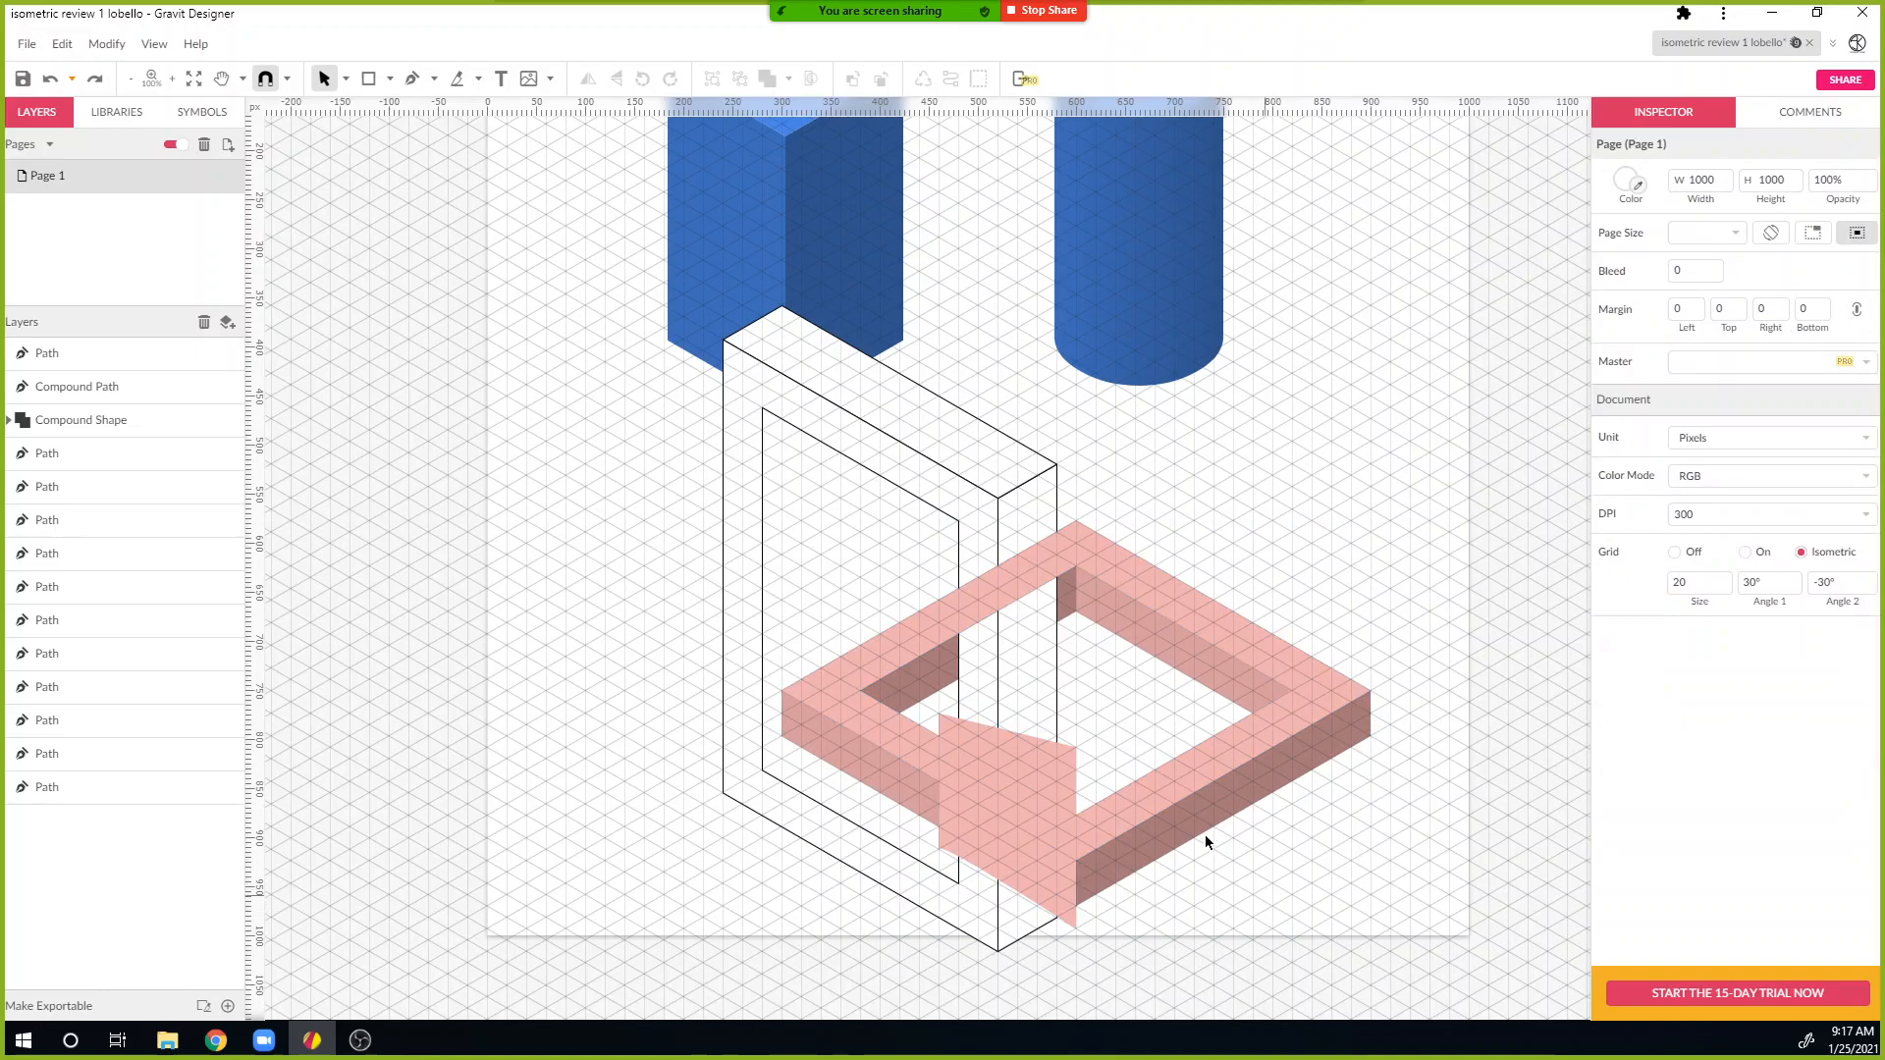
pyautogui.click(1185, 781)
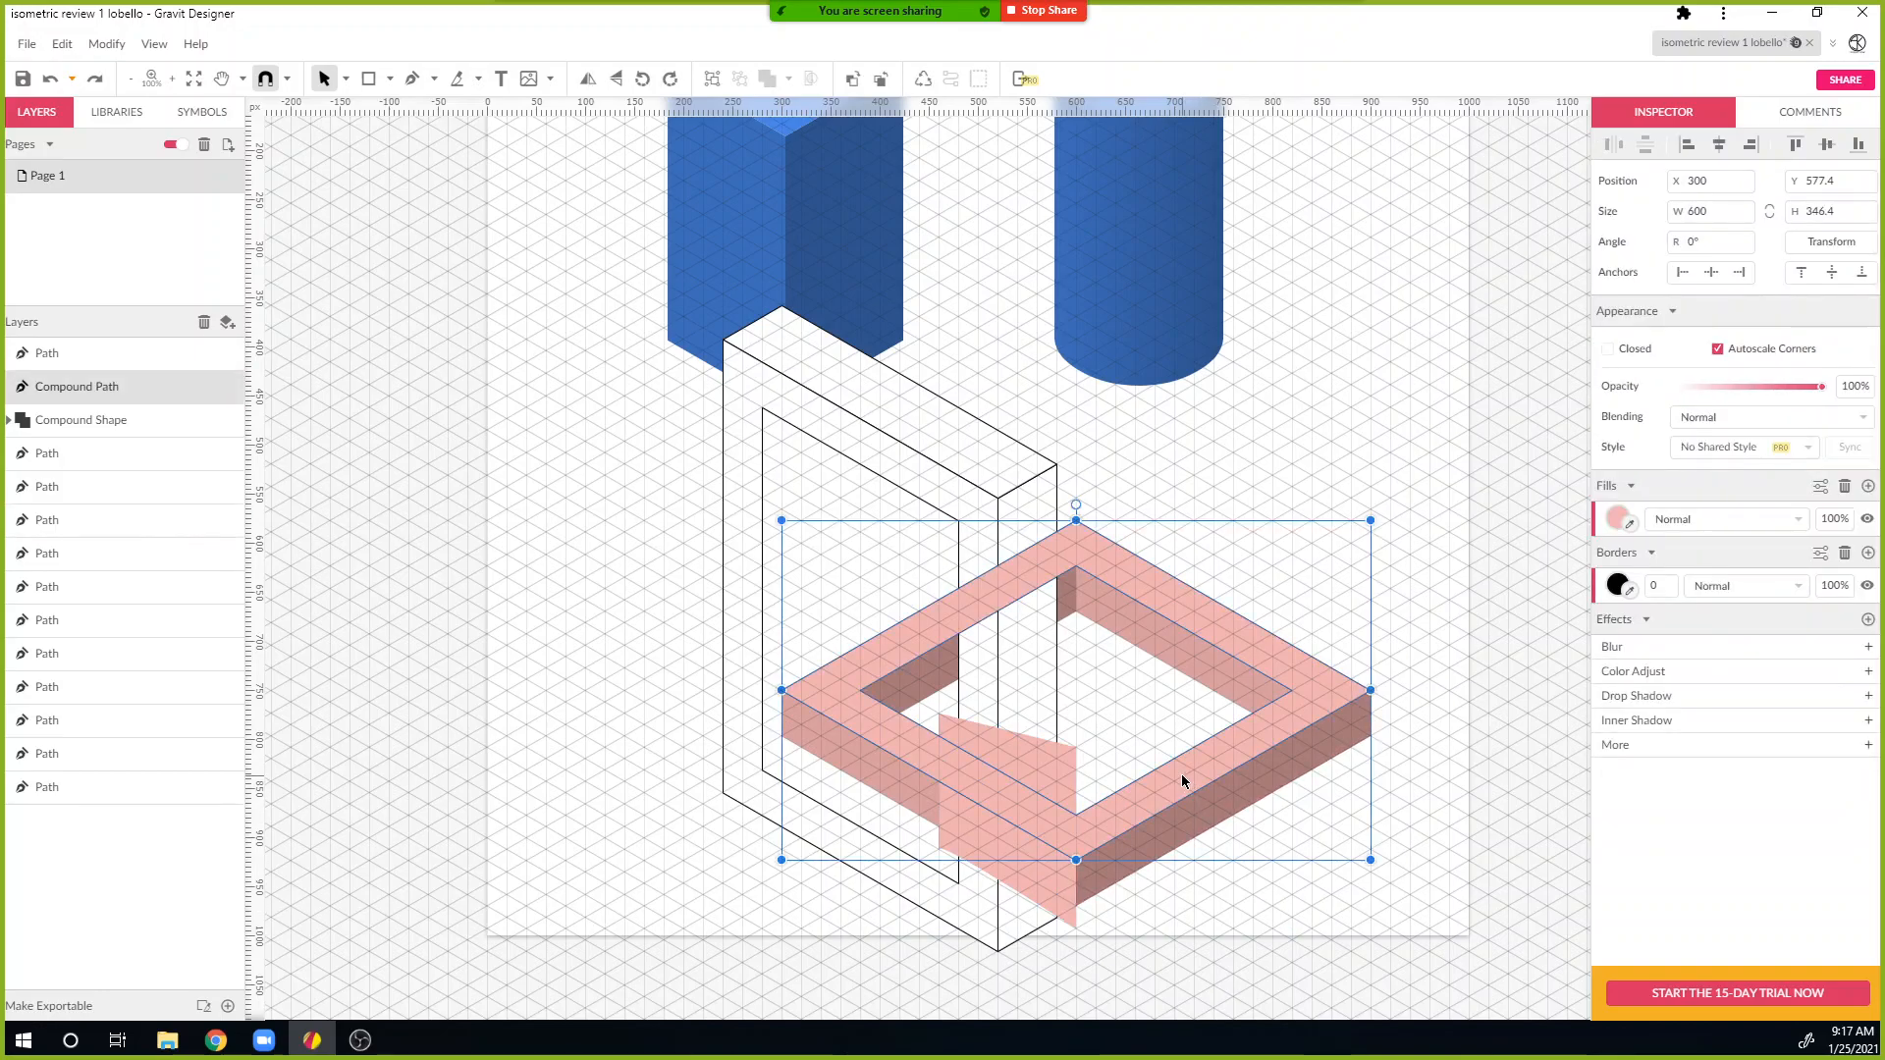
pyautogui.click(1045, 768)
pyautogui.moveTo(1192, 782); pyautogui.dragTo(1274, 707)
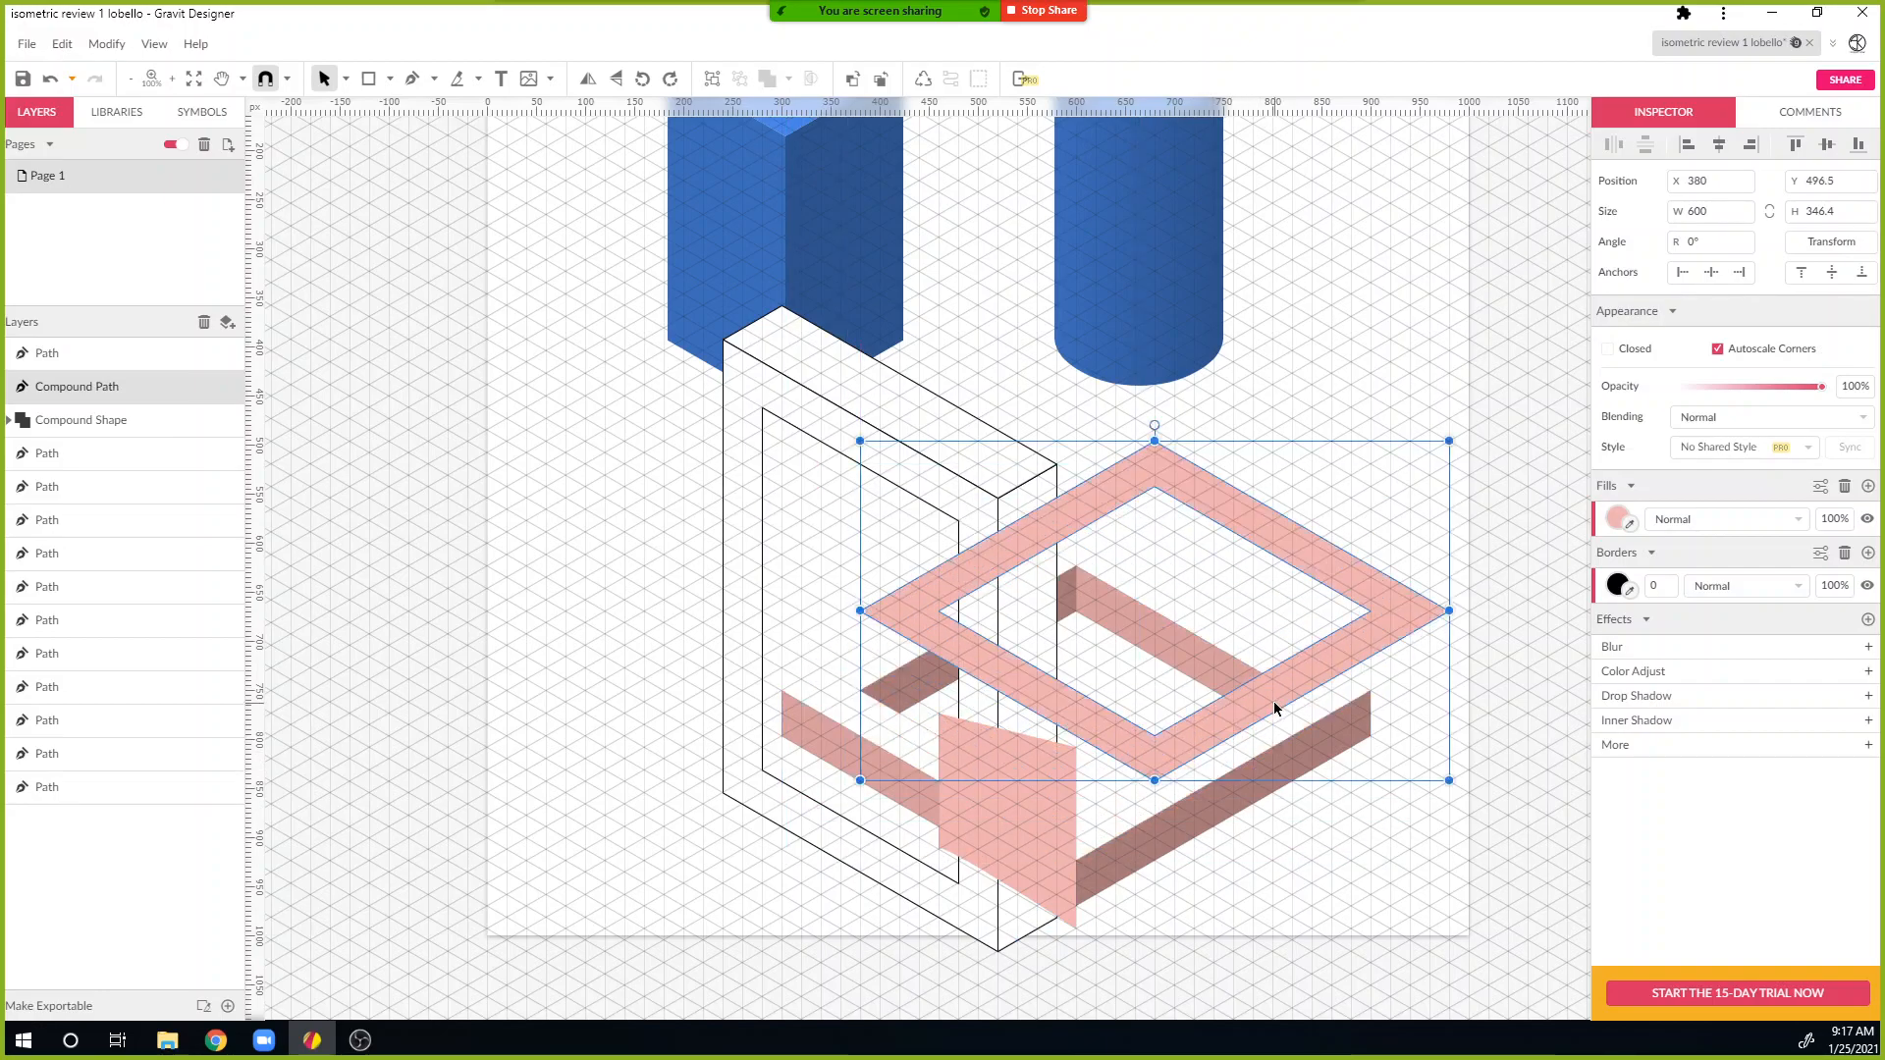
pyautogui.hotkey('ctrl', 'z')
# Step: Nudge the four-sided patch straight up to Y 752.6
pyautogui.click(1070, 774)
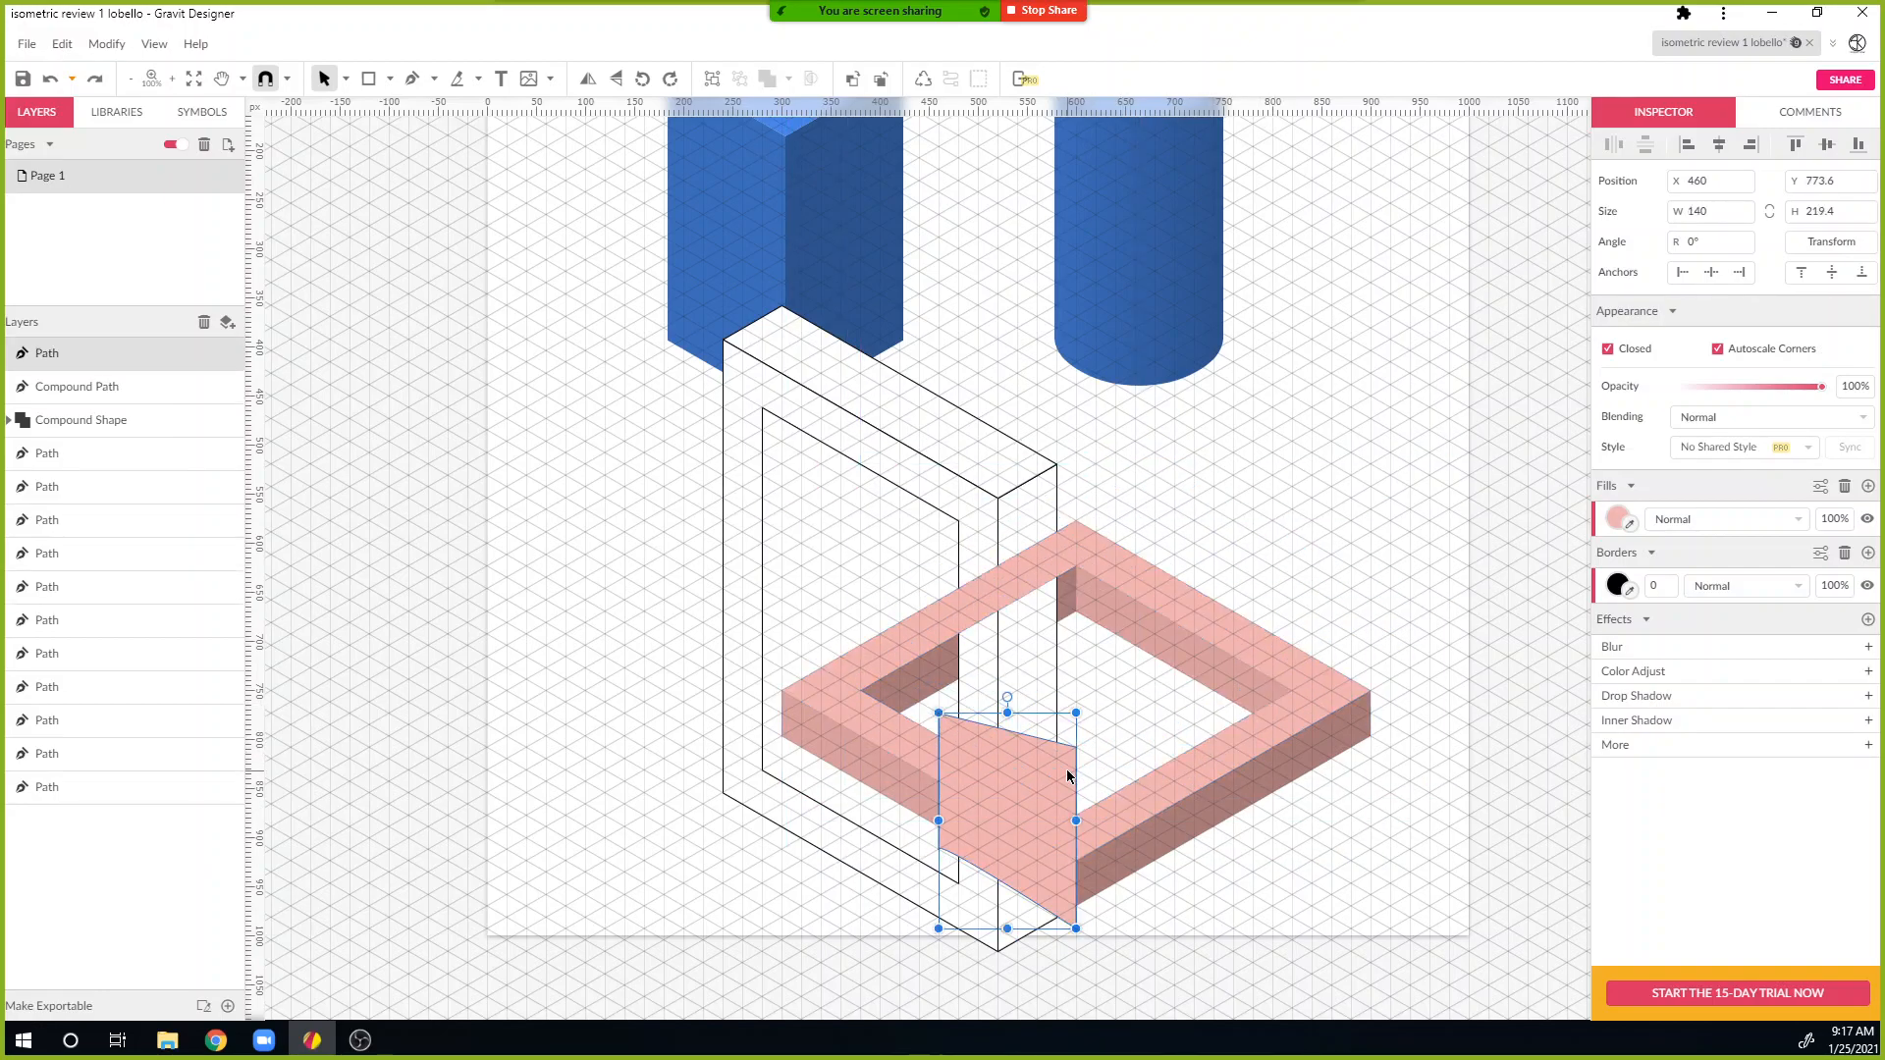
pyautogui.hotkey('shift', 'Up')
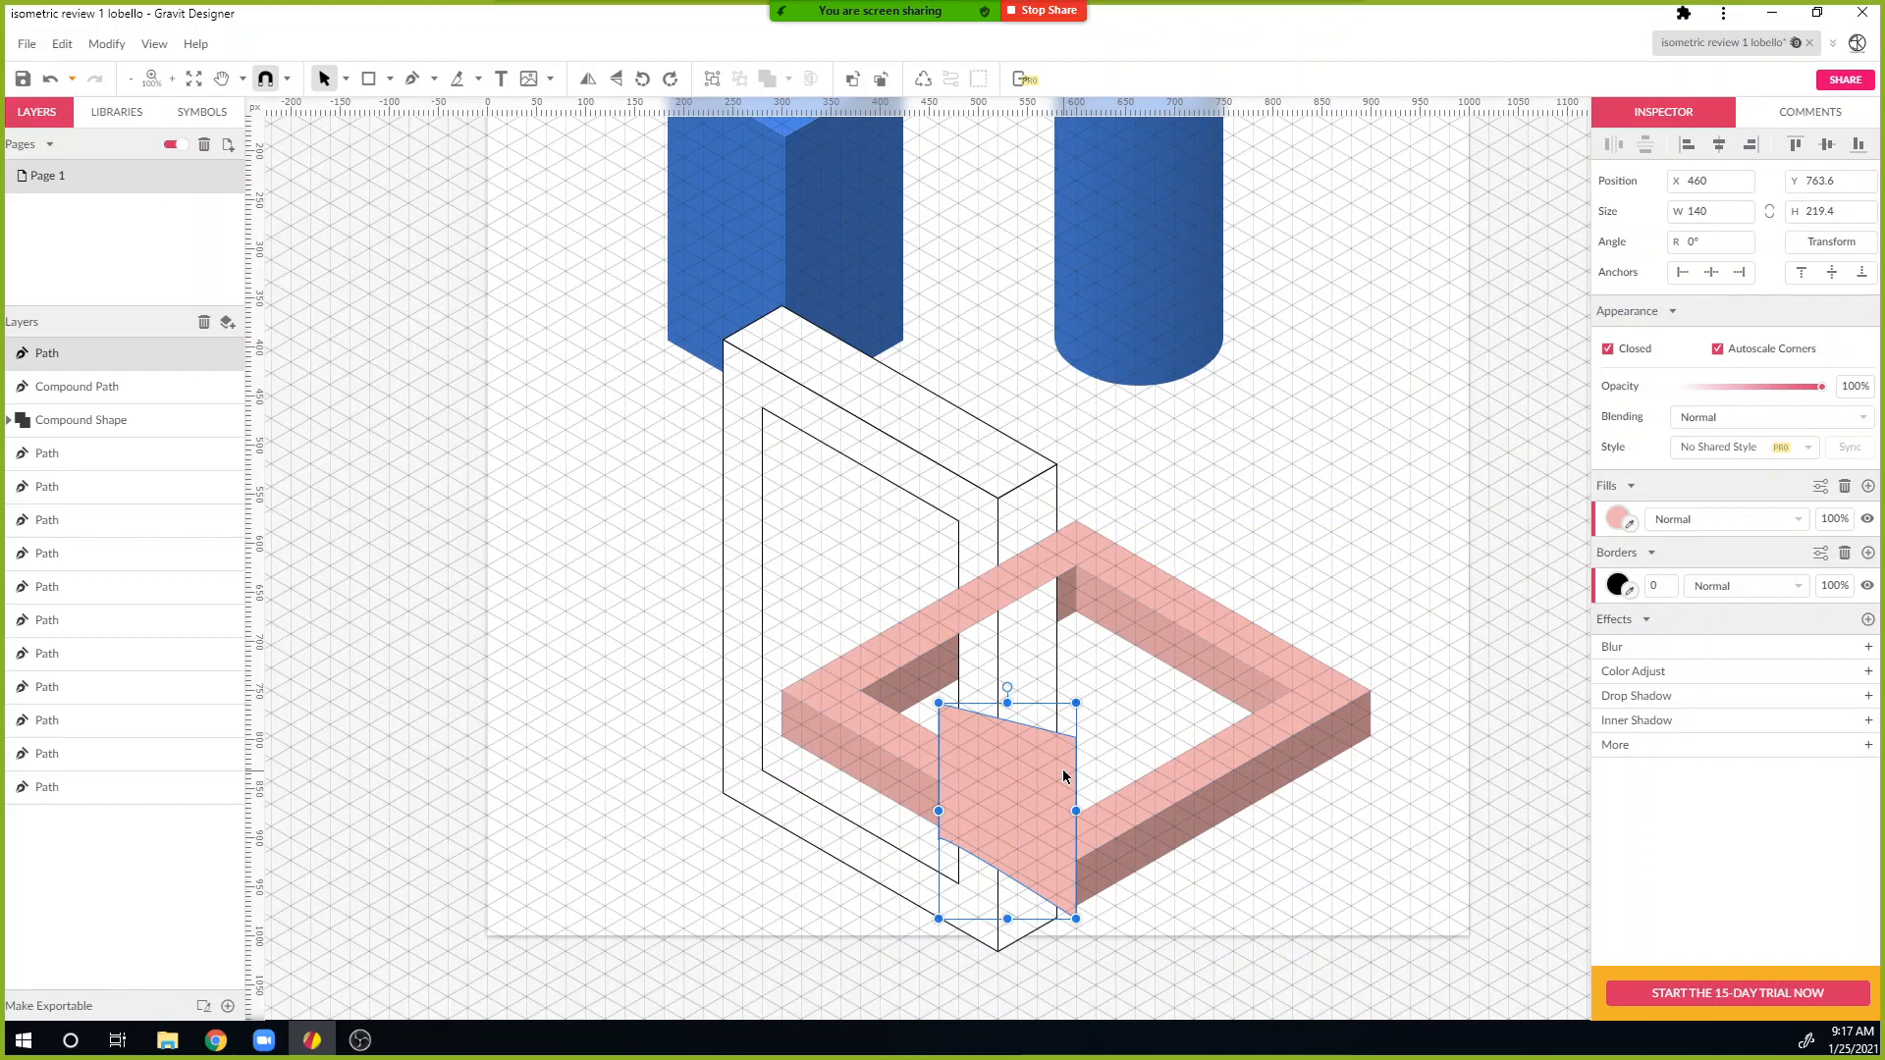
pyautogui.press('Down')
pyautogui.press('Up')
pyautogui.press('Up')
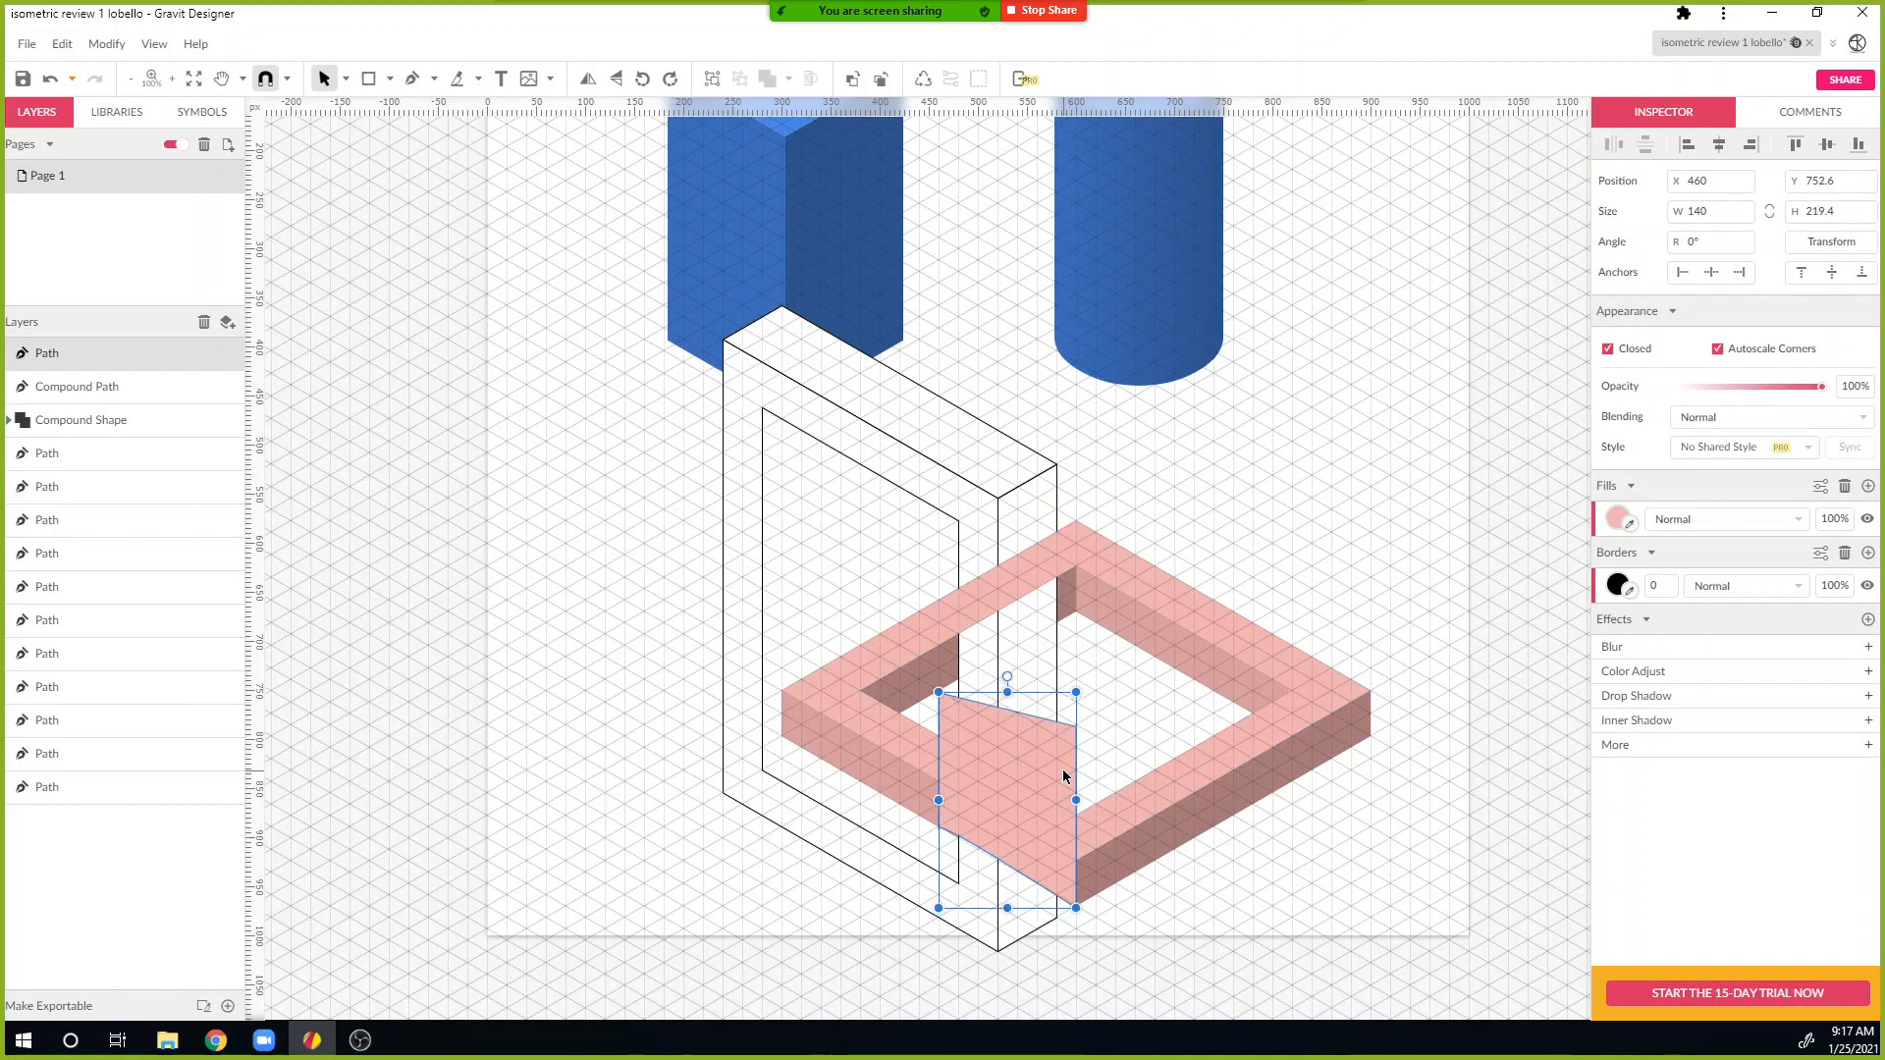
# Step: Try to subtract the raised patch from the pink frame's top face, and undo it
pyautogui.click(1161, 794)
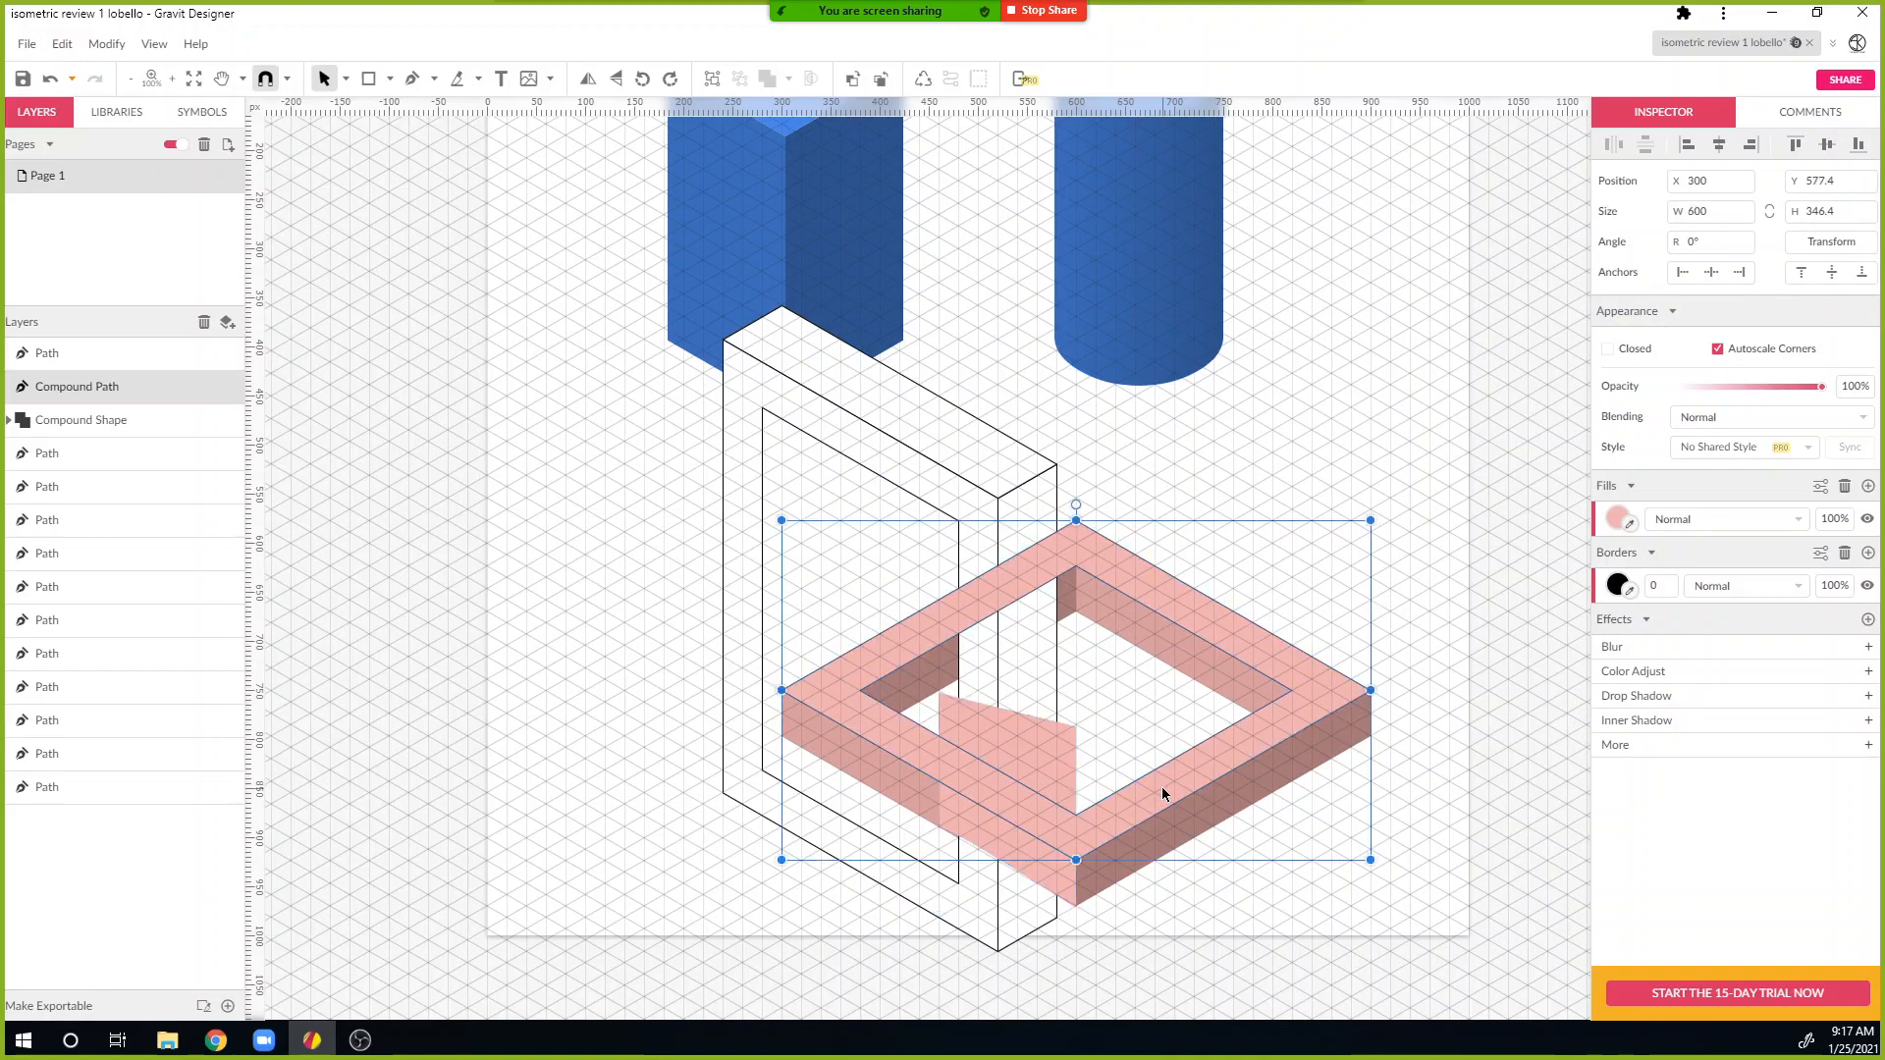
pyautogui.click(1047, 759)
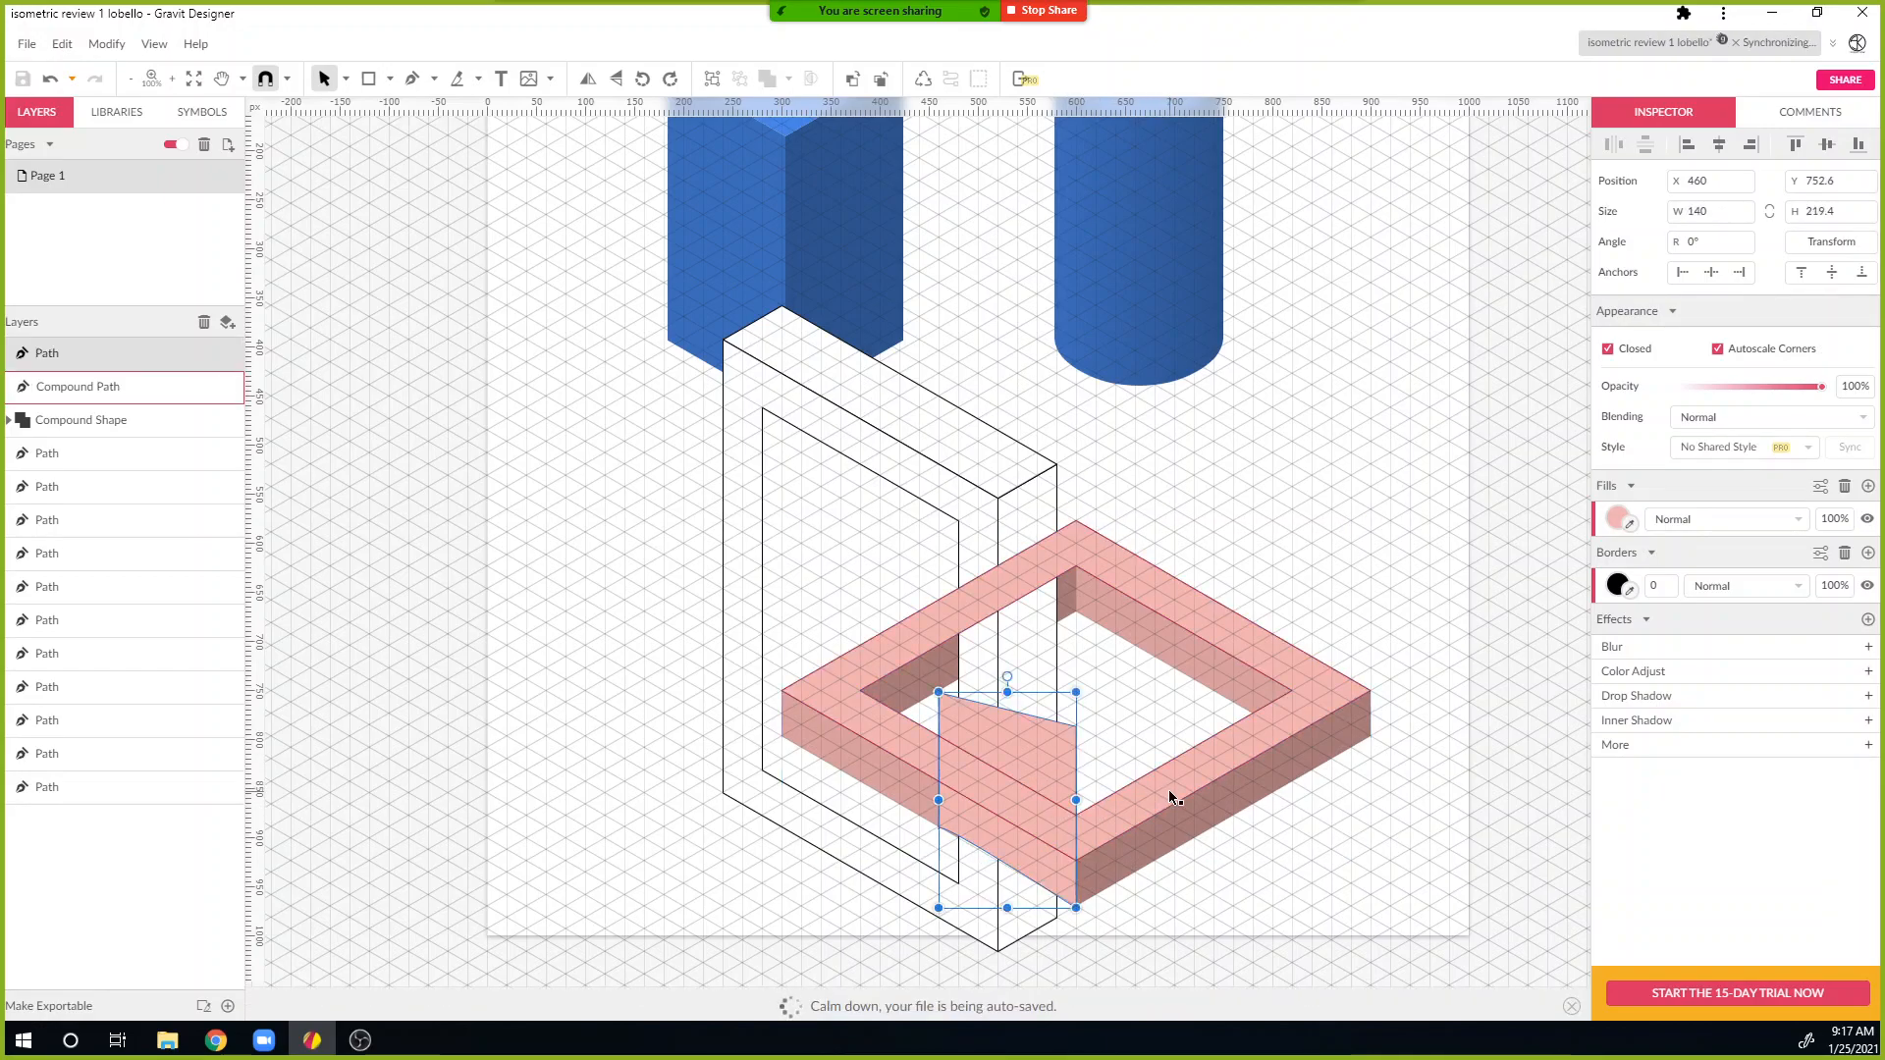
pyautogui.keyDown('shift'); pyautogui.click(1169, 789); pyautogui.keyUp('shift')
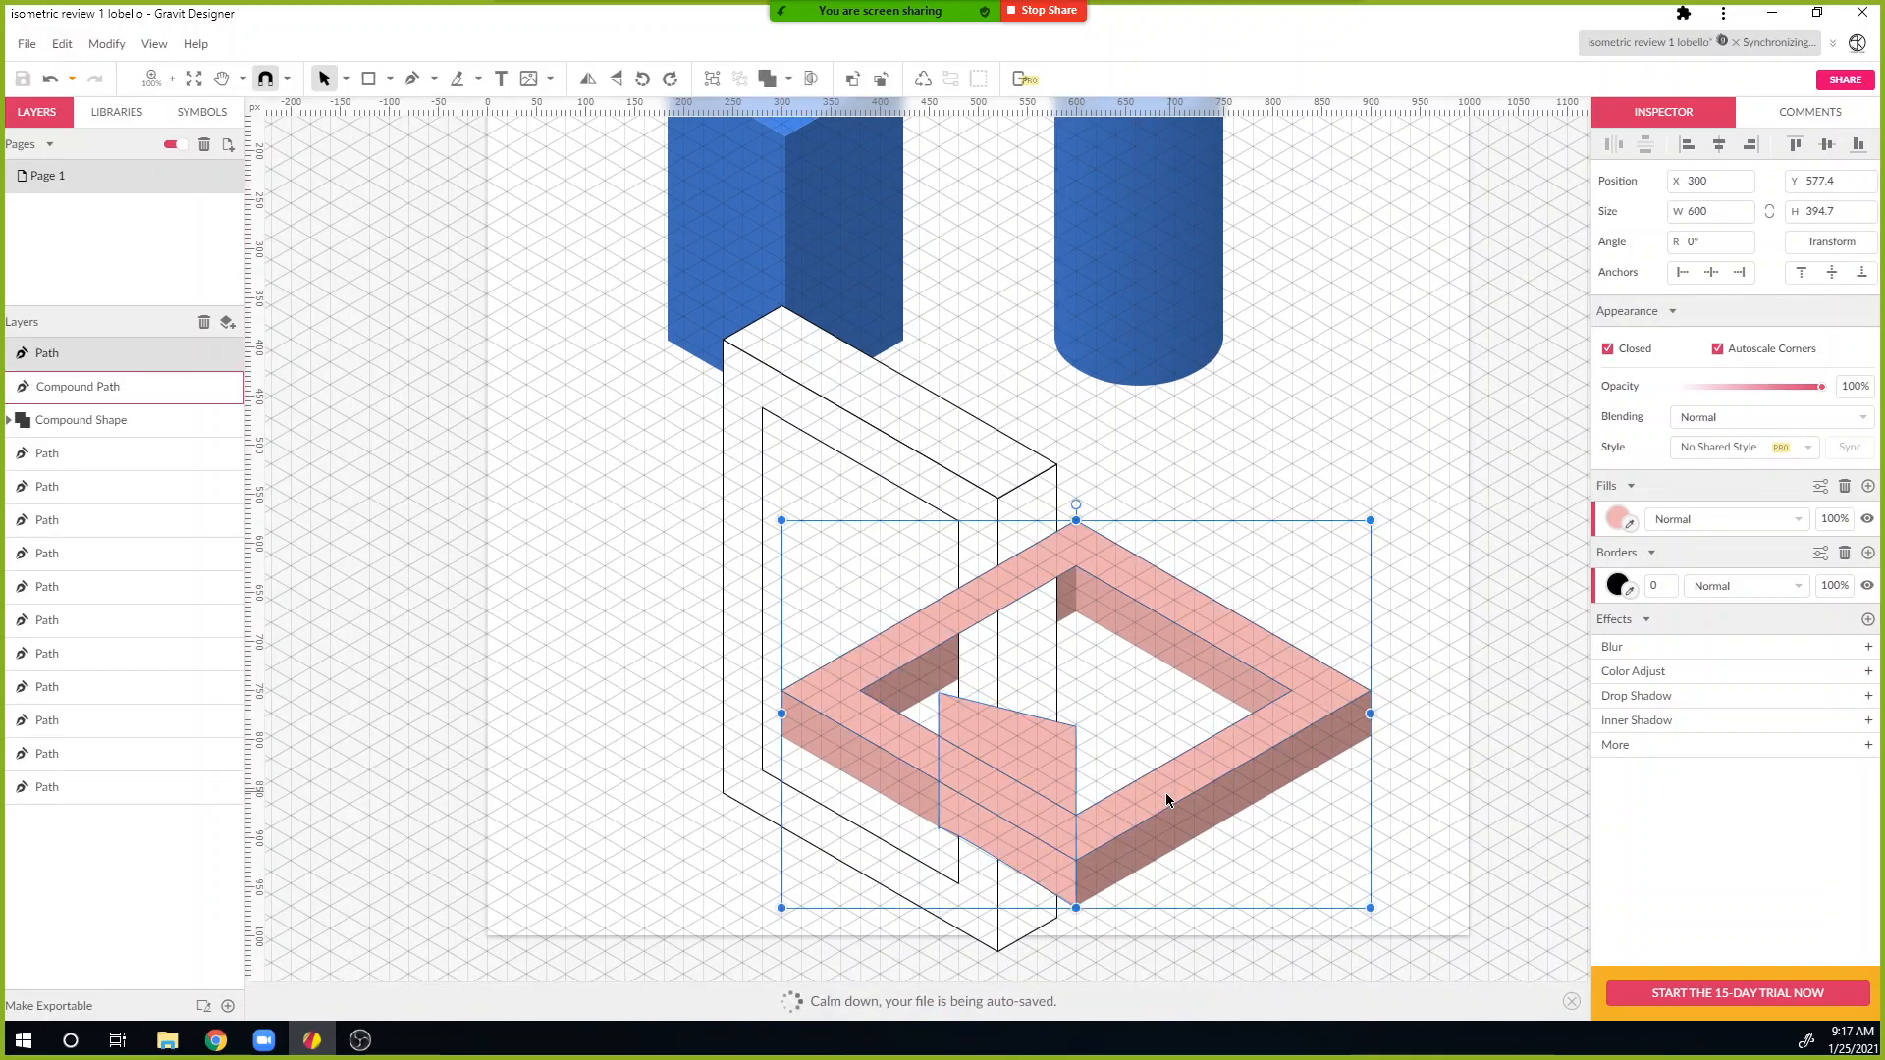
pyautogui.click(790, 77)
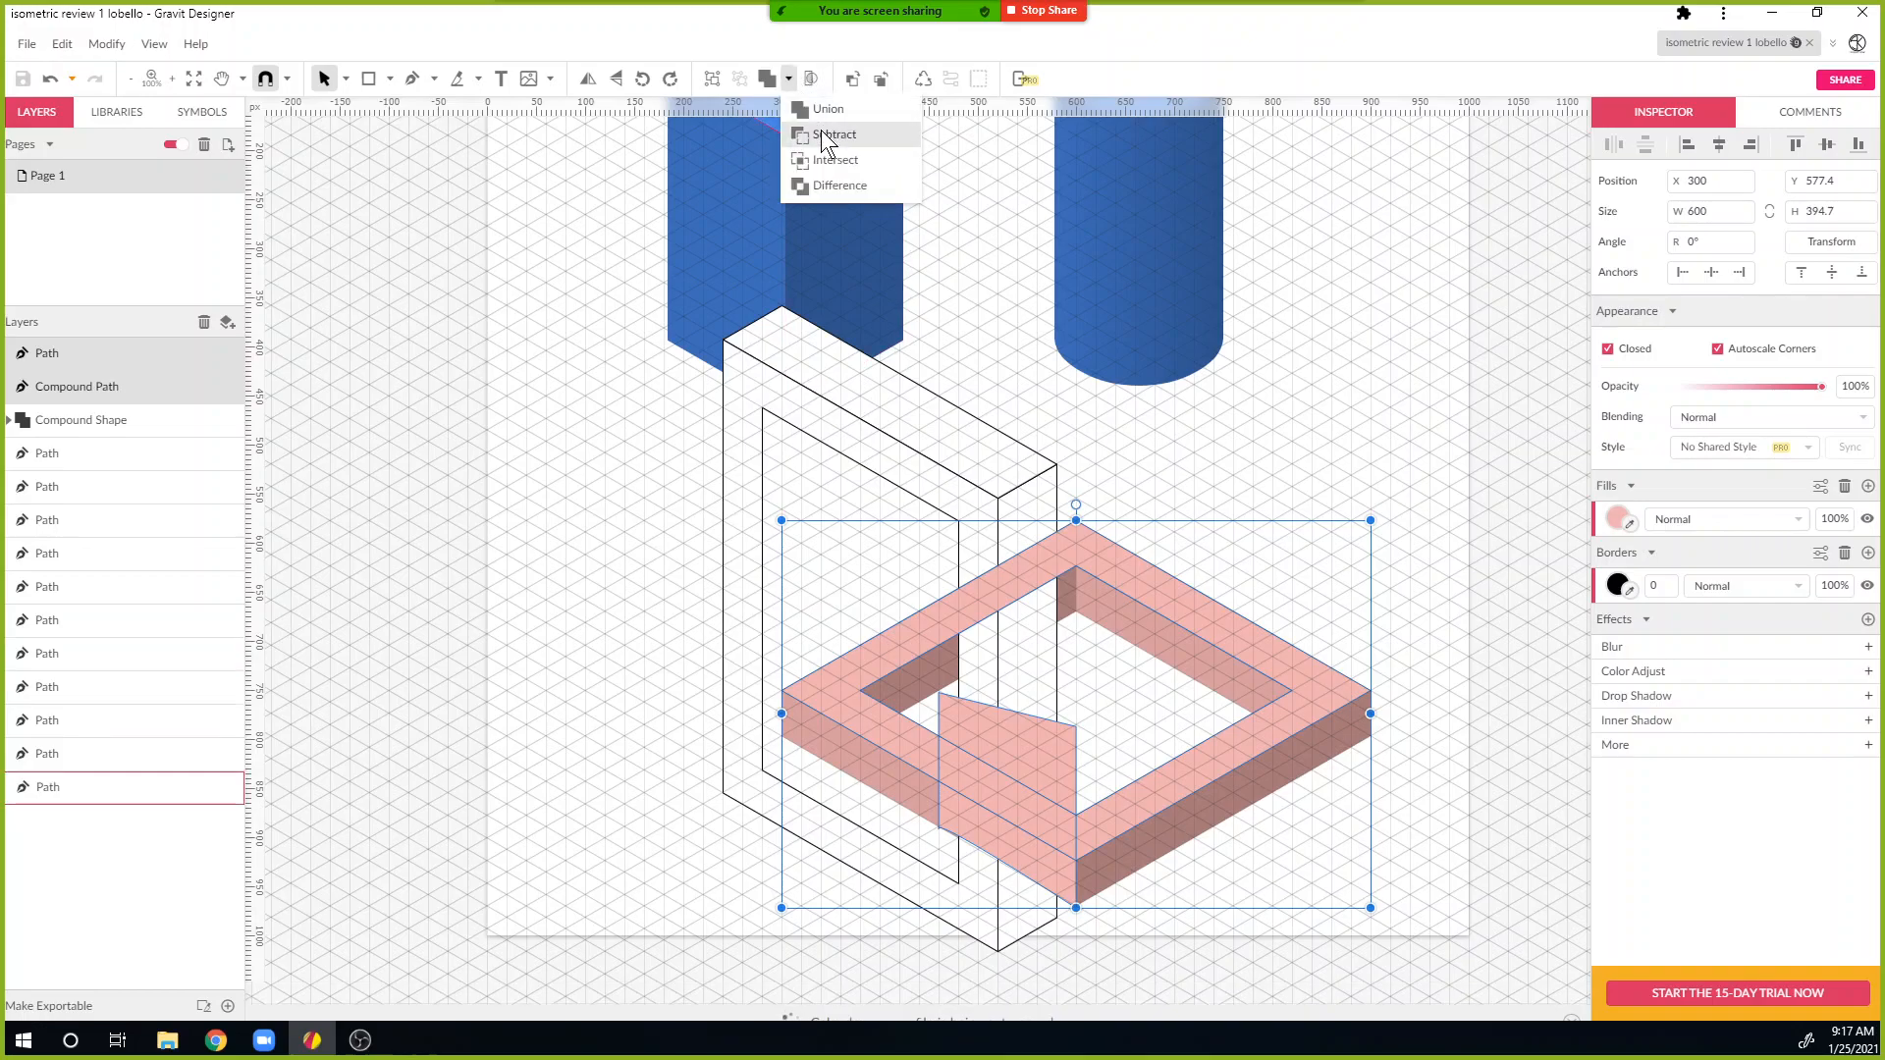
pyautogui.click(823, 134)
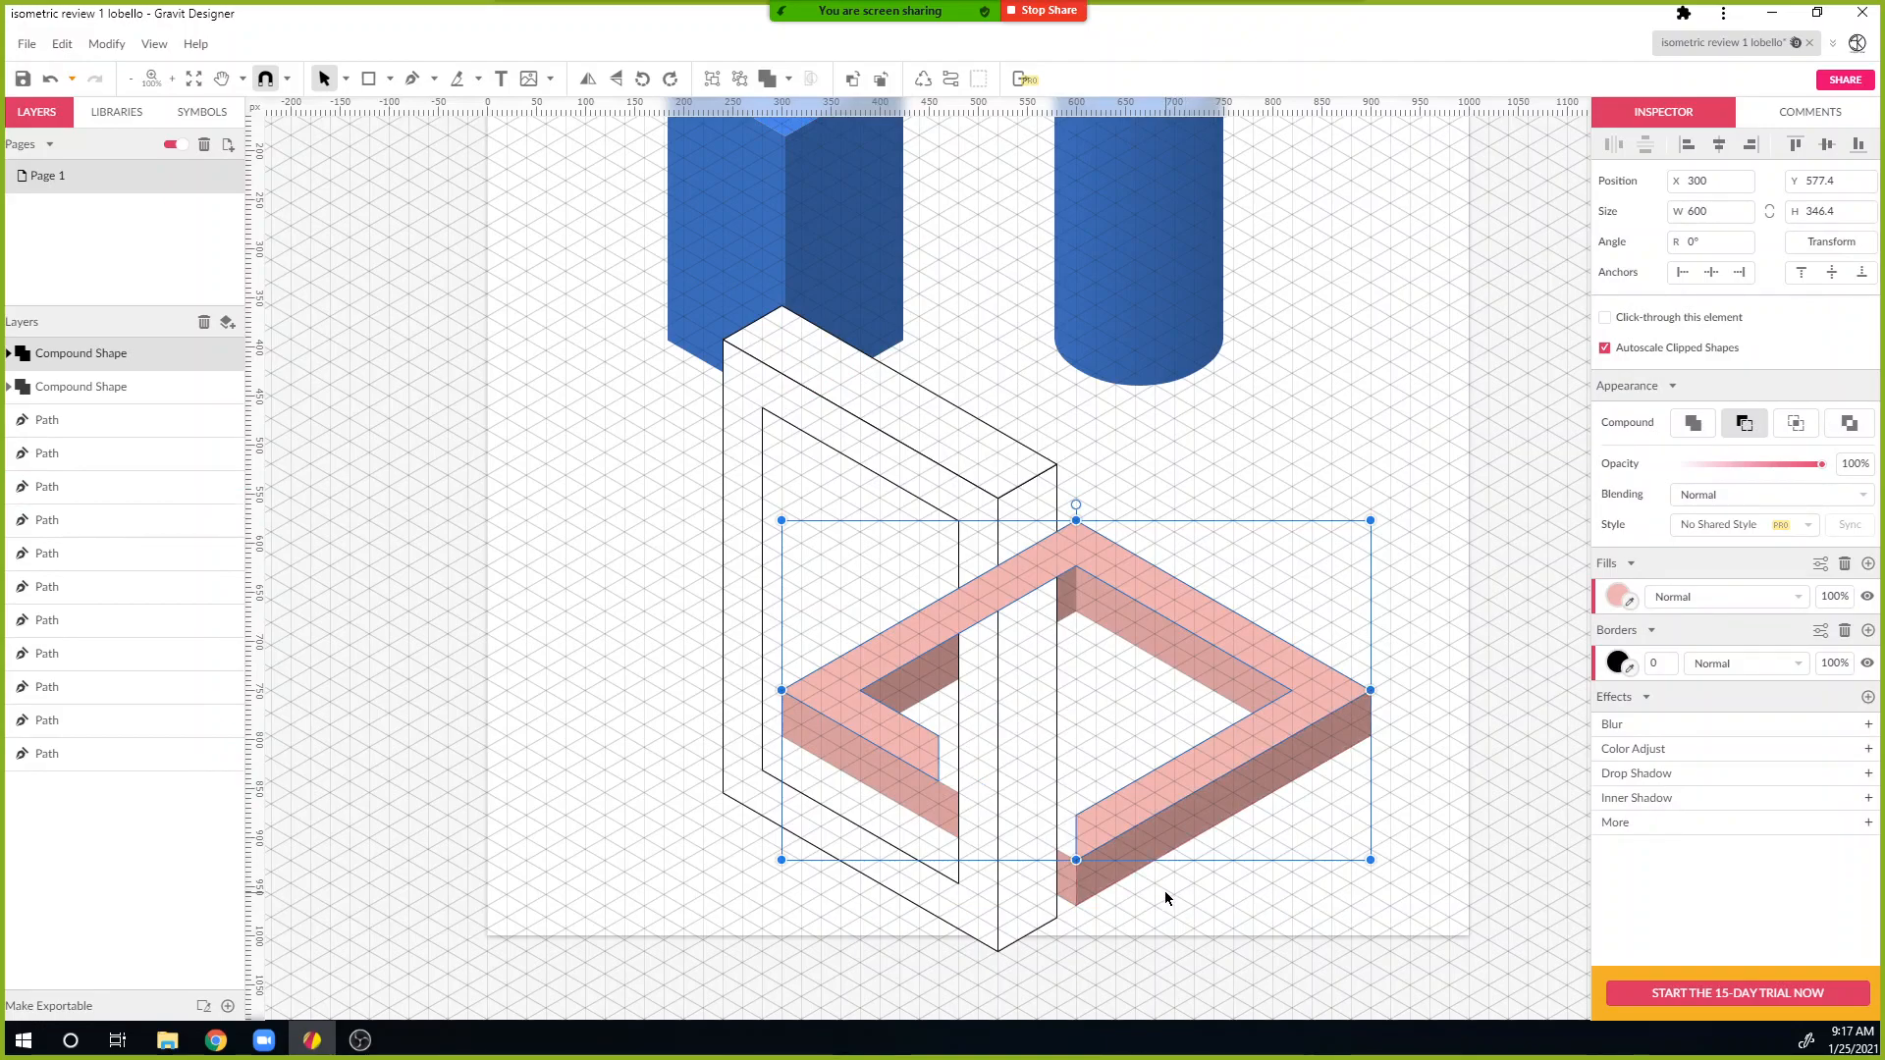
pyautogui.hotkey('ctrl', 'z')
# Step: Try intersecting the raised patch with the pink frame's top face, undo it, and select only the top face
pyautogui.click(790, 79)
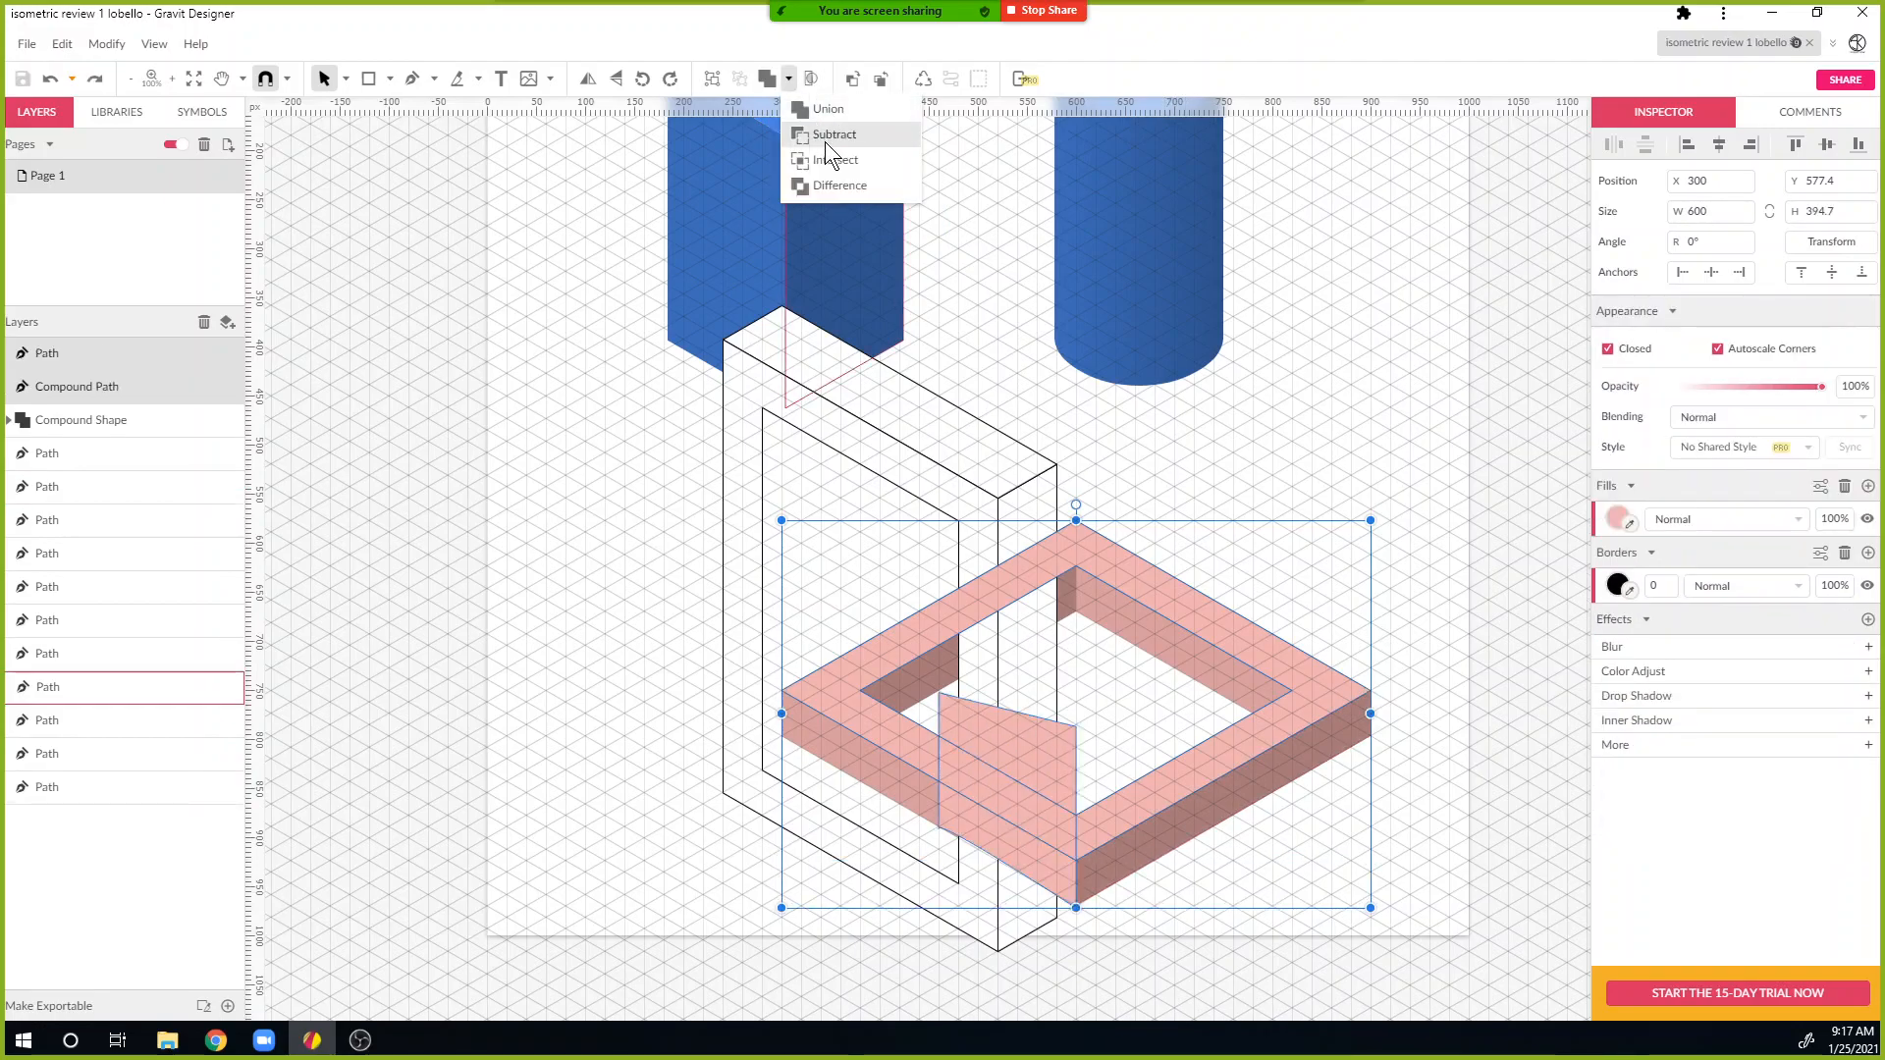
pyautogui.click(833, 162)
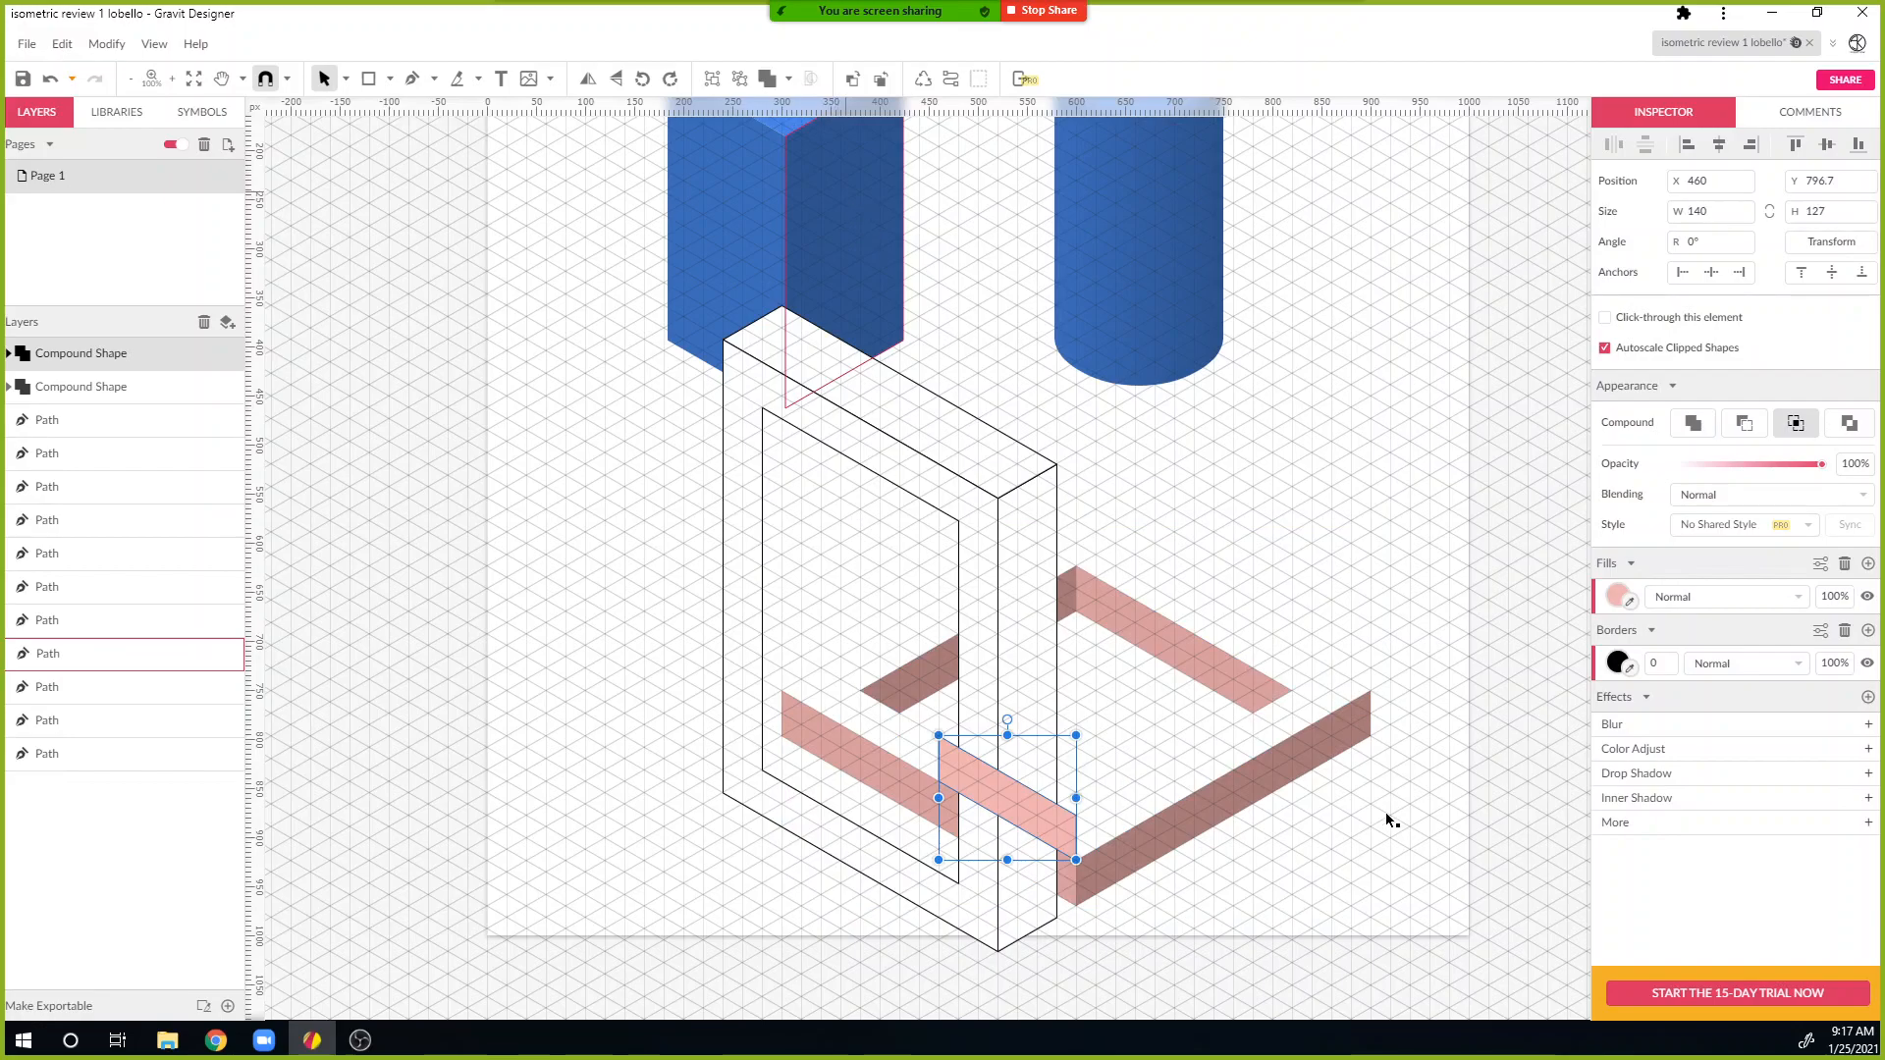
pyautogui.hotkey('ctrl', 'z')
pyautogui.click(1292, 784)
pyautogui.click(1305, 678)
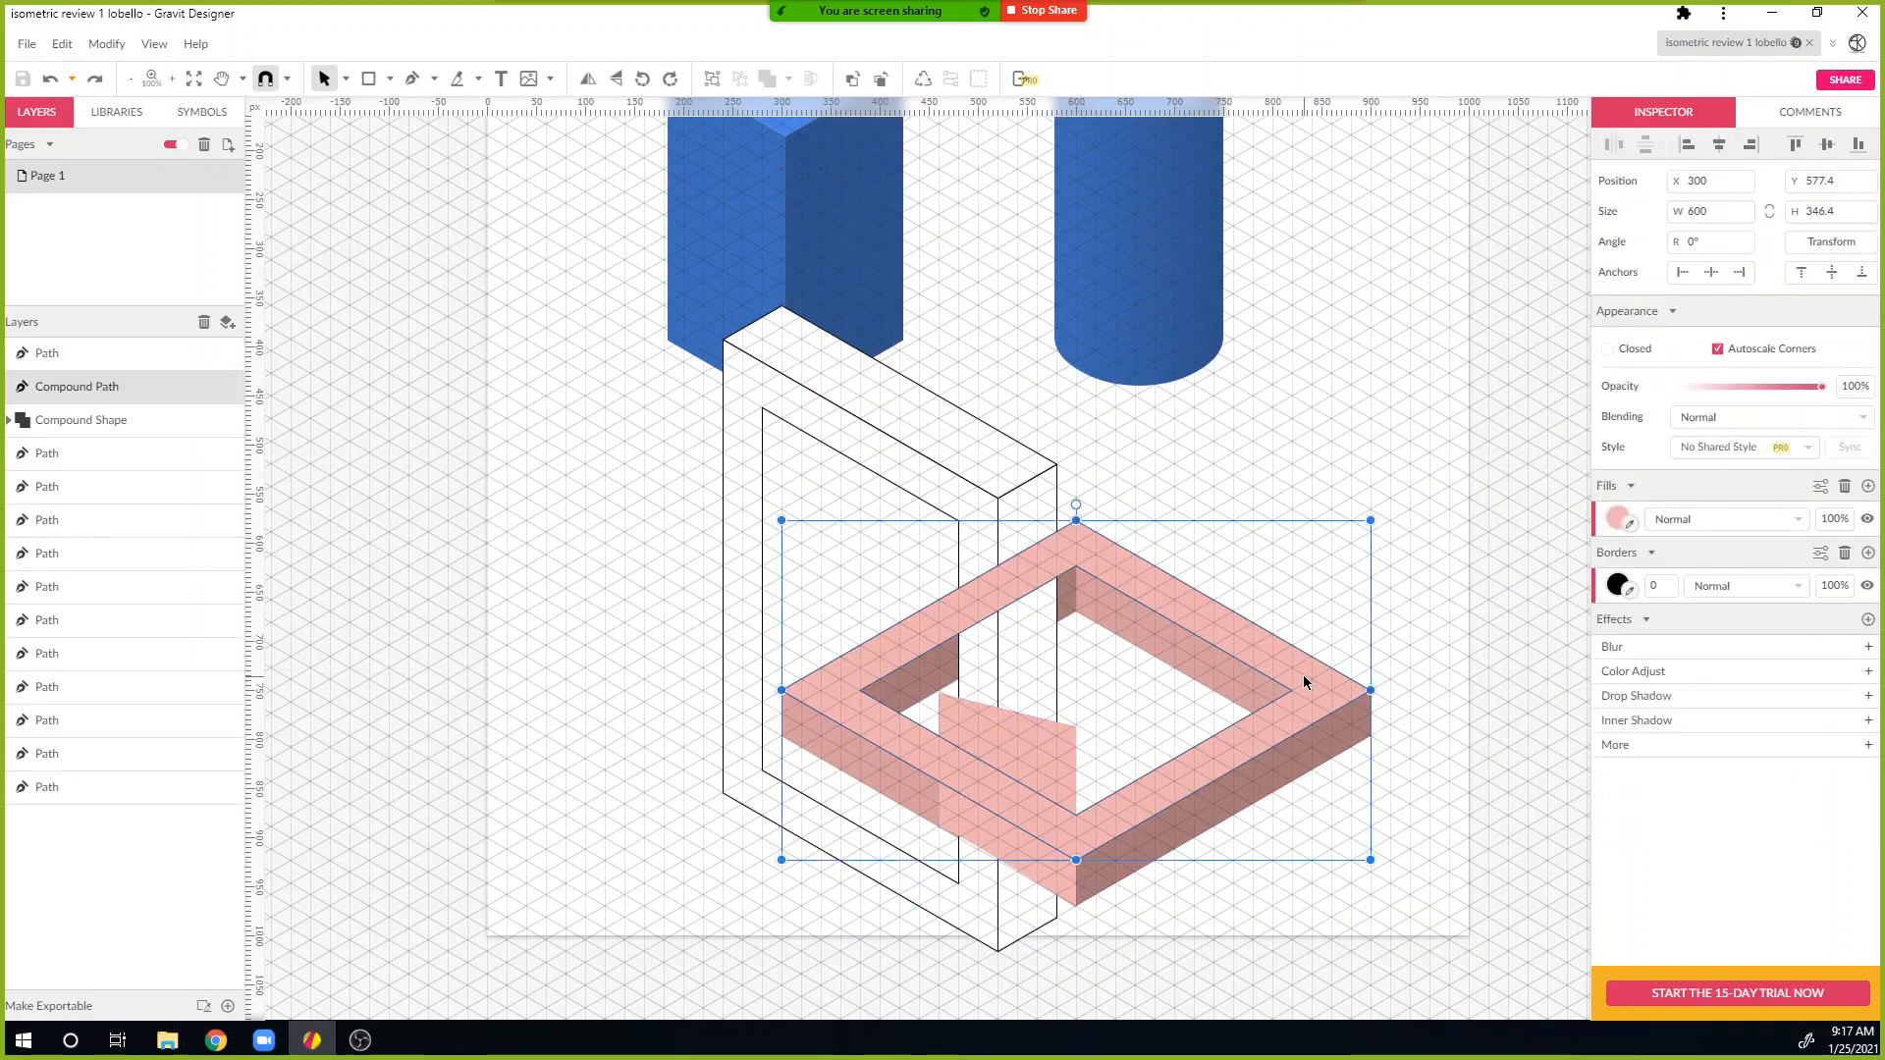
# Step: Duplicate the pink frame's top face and intersect one copy with the raised four-sided patch
pyautogui.hotkey('ctrl', 'd')
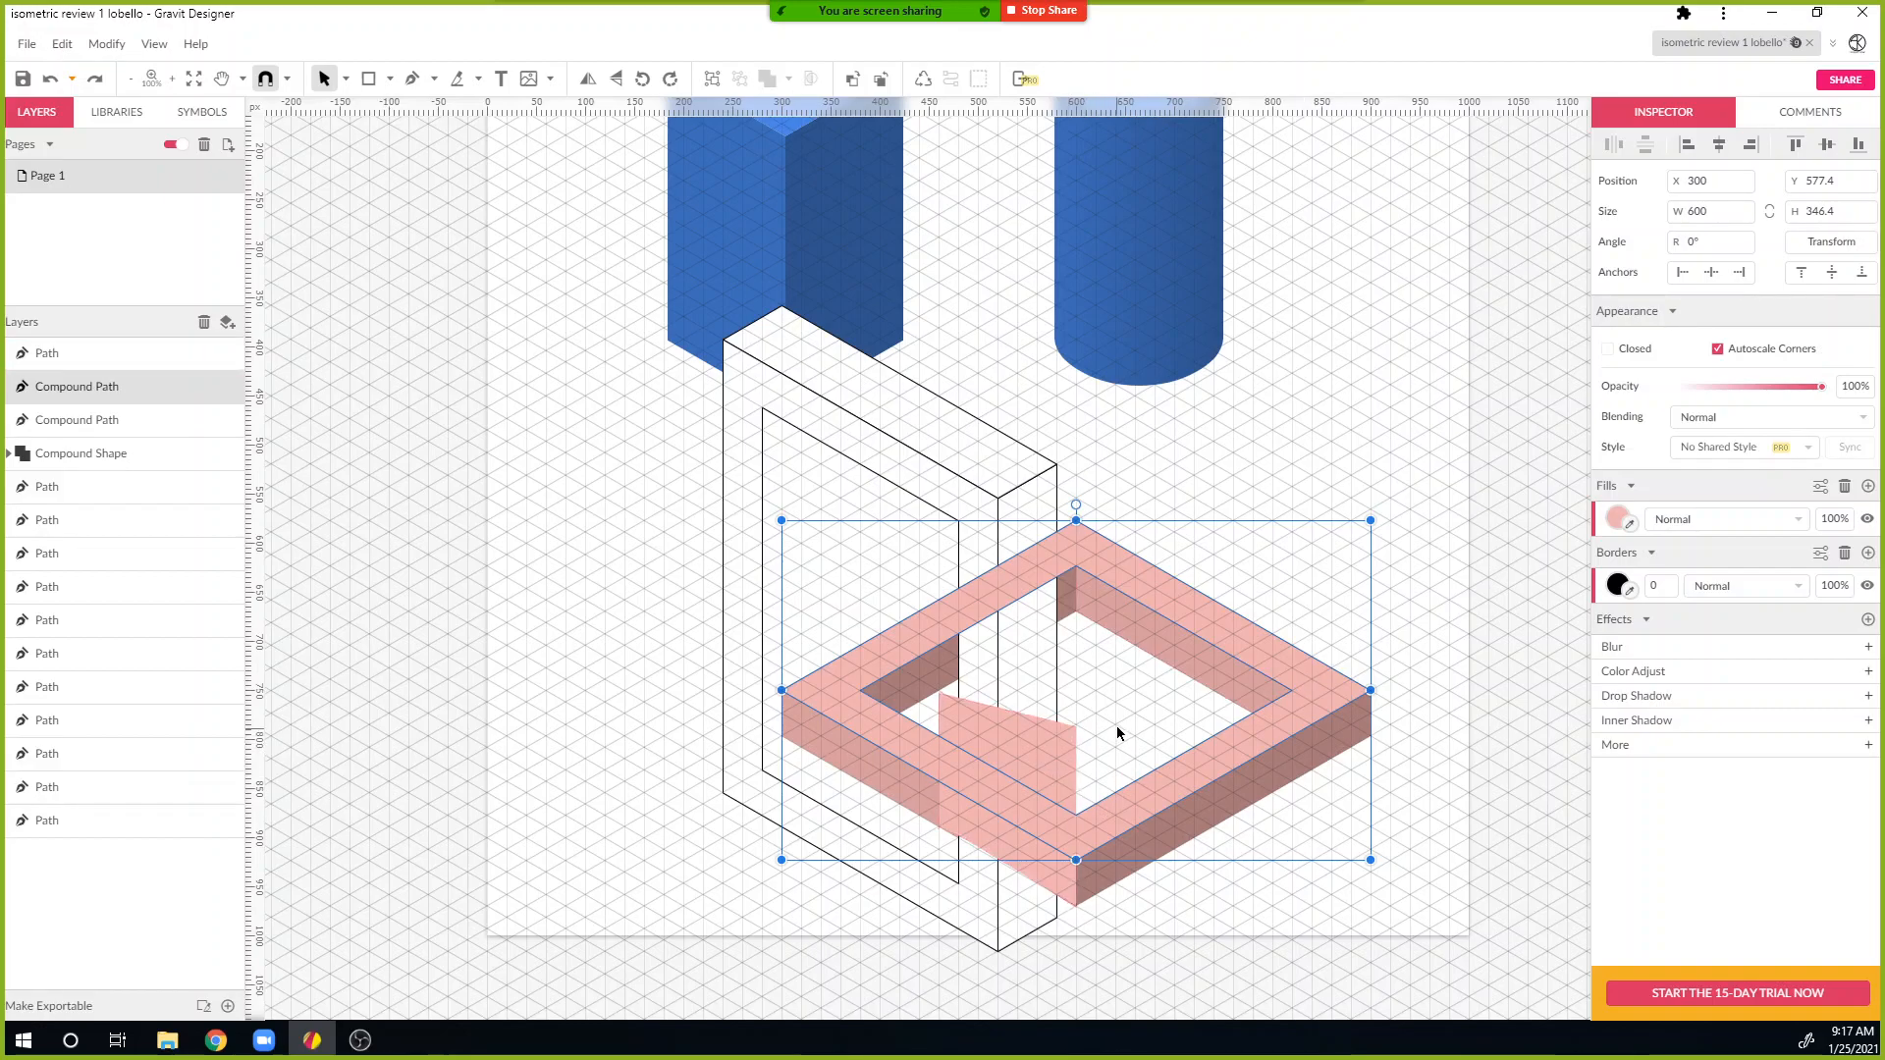
pyautogui.click(1115, 732)
pyautogui.click(1039, 774)
pyautogui.keyDown('shift'); pyautogui.click(1298, 721); pyautogui.keyUp('shift')
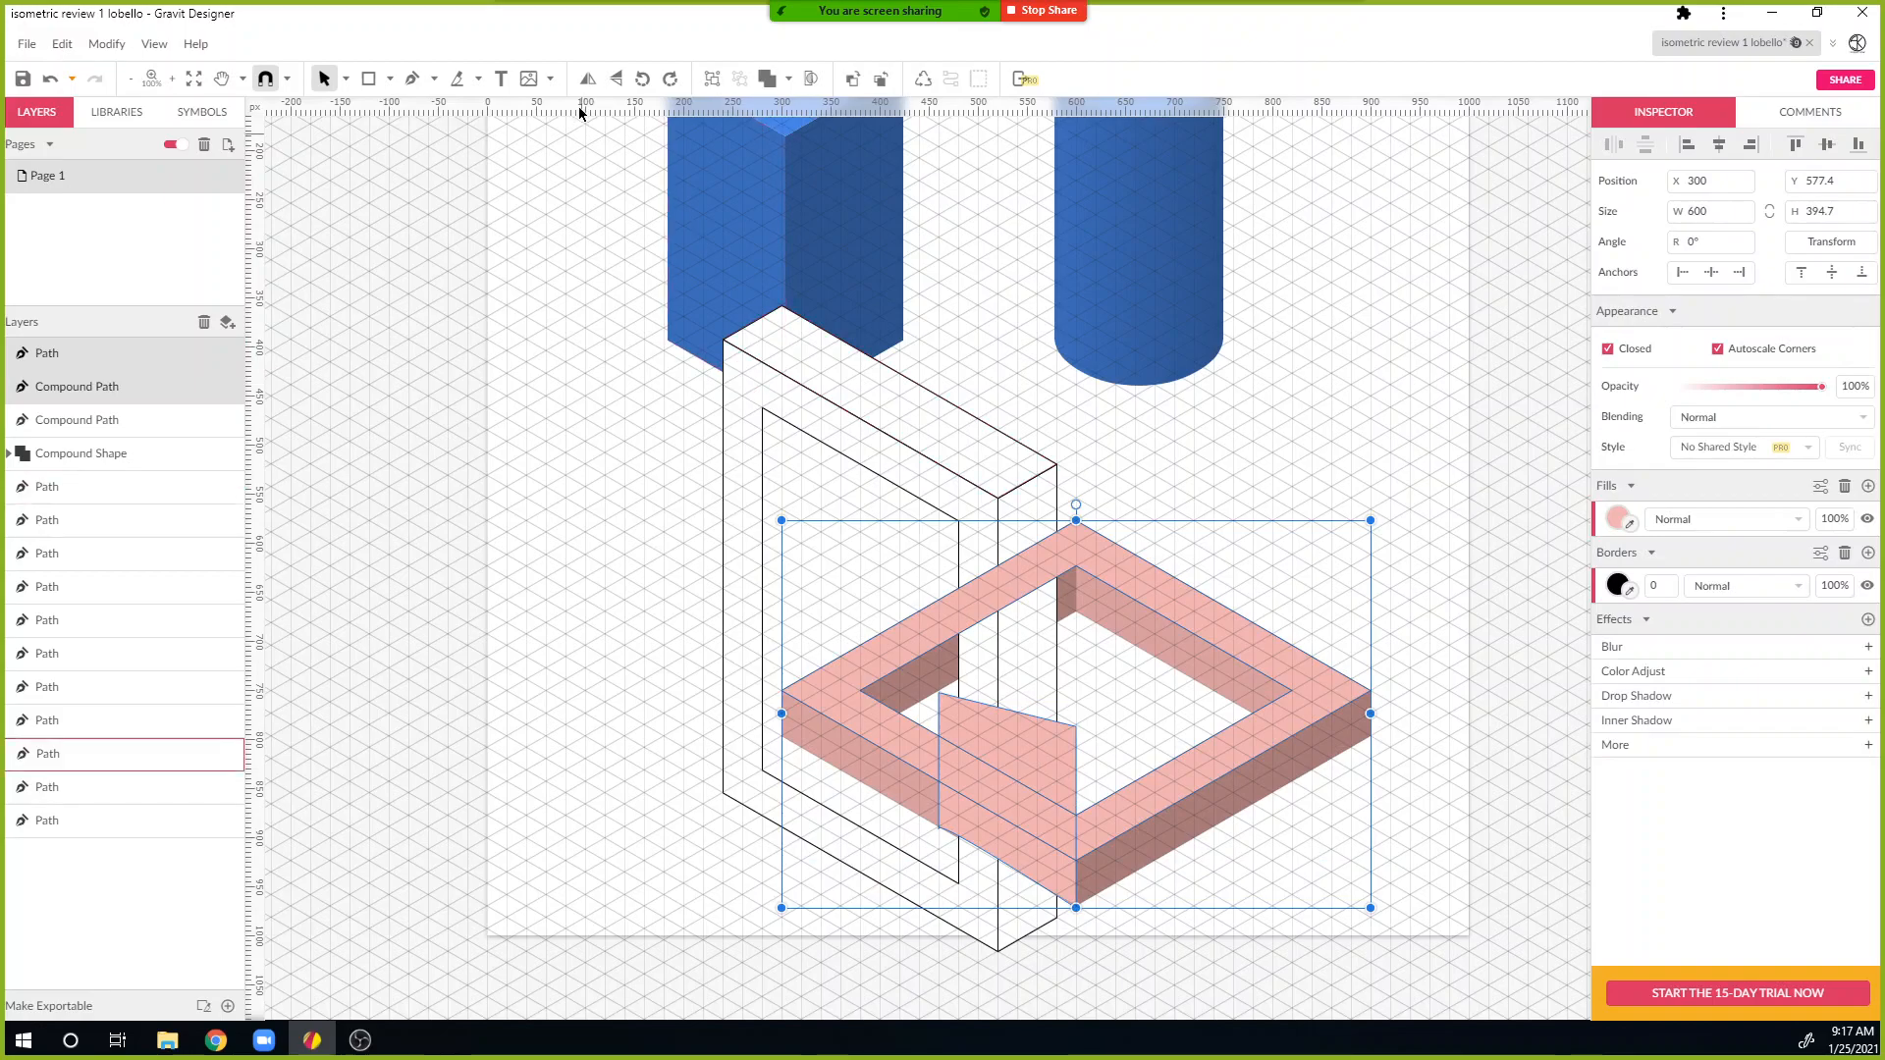
pyautogui.click(792, 70)
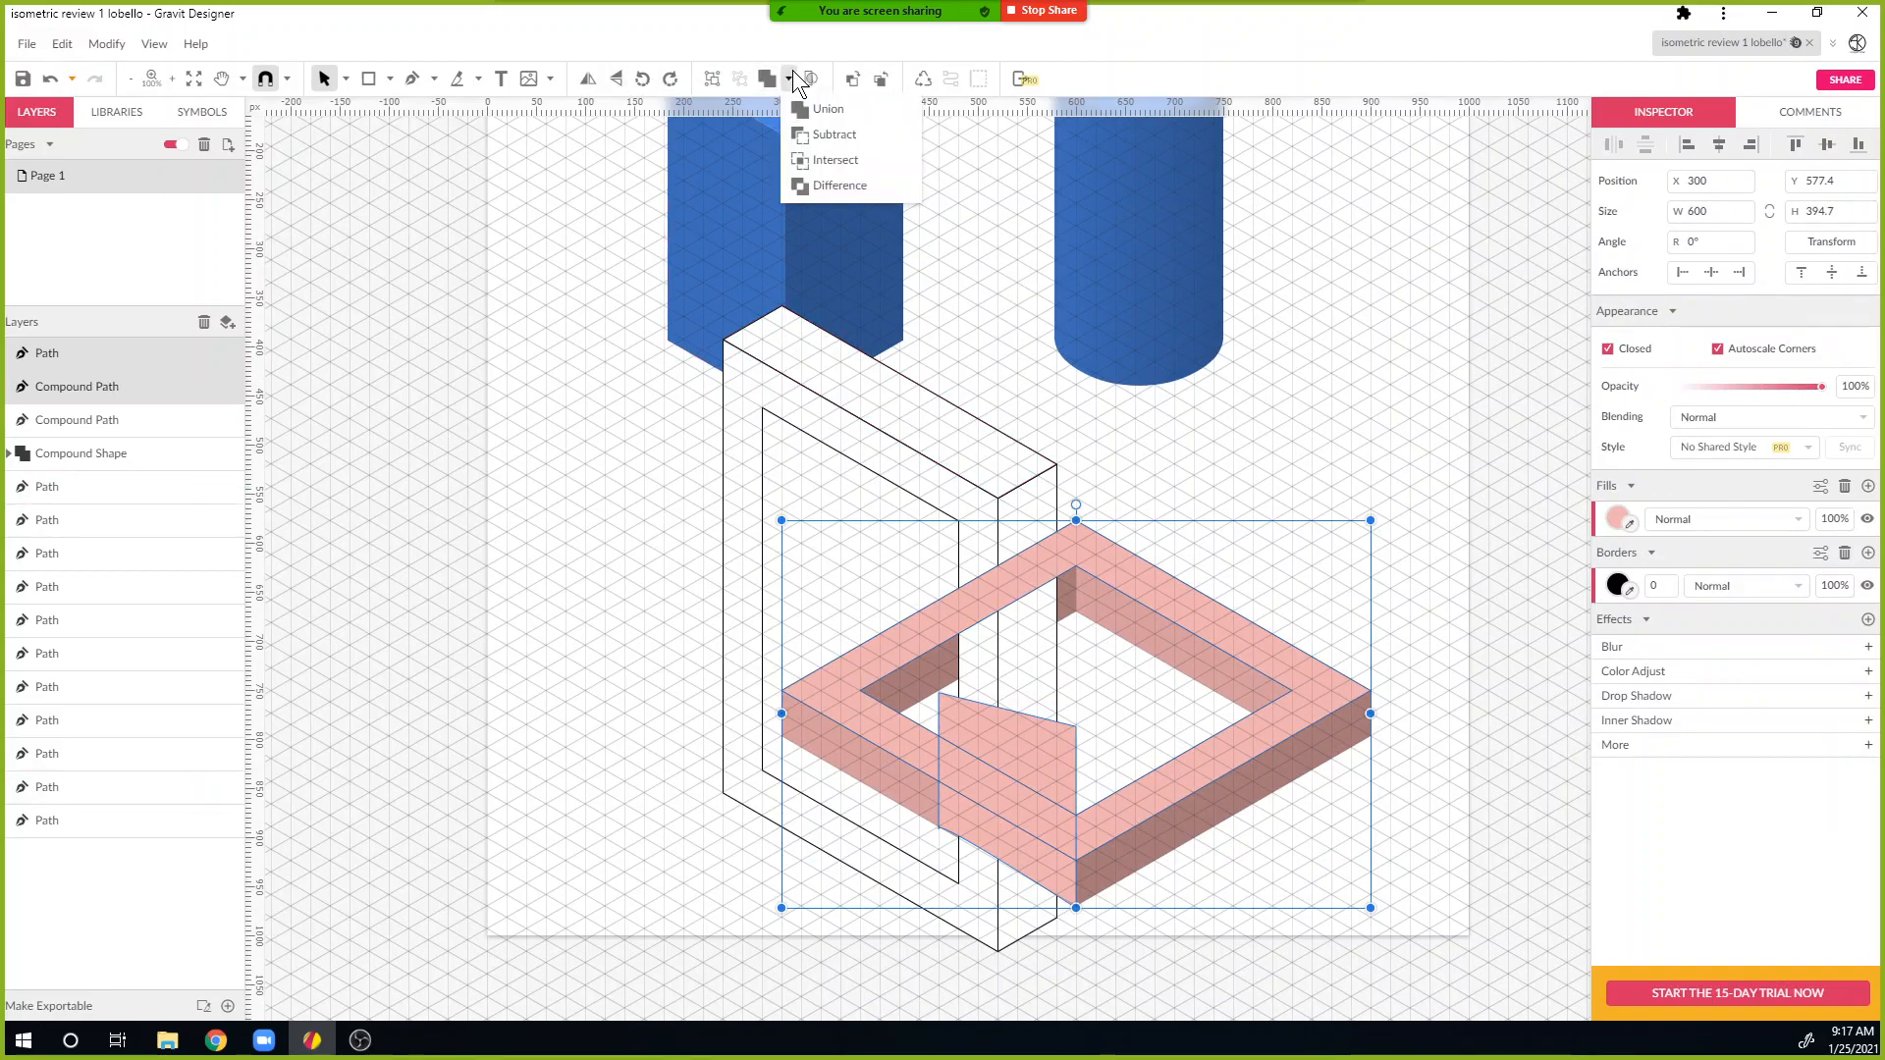
pyautogui.click(820, 160)
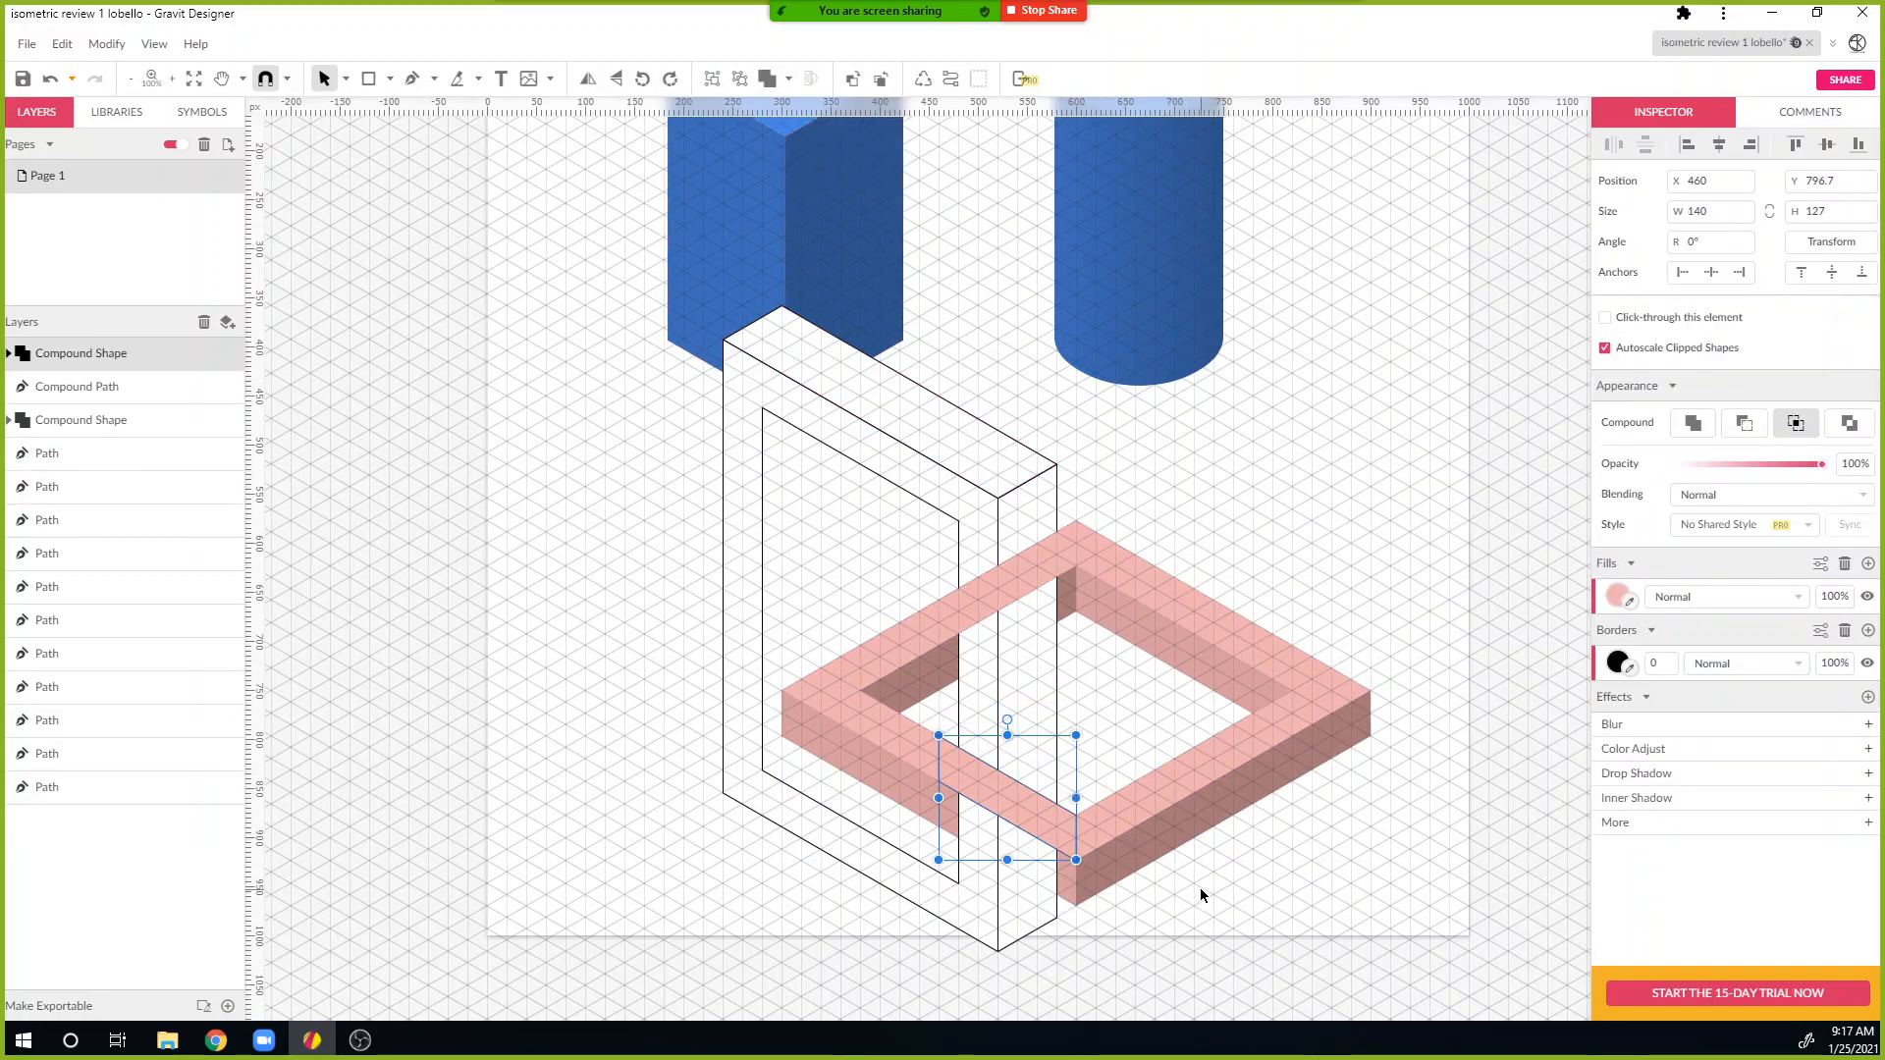
# Step: Send the pink frame's full top face backward until it sits behind the upright frame
pyautogui.click(1106, 567)
pyautogui.hotkey('ctrl', '[')
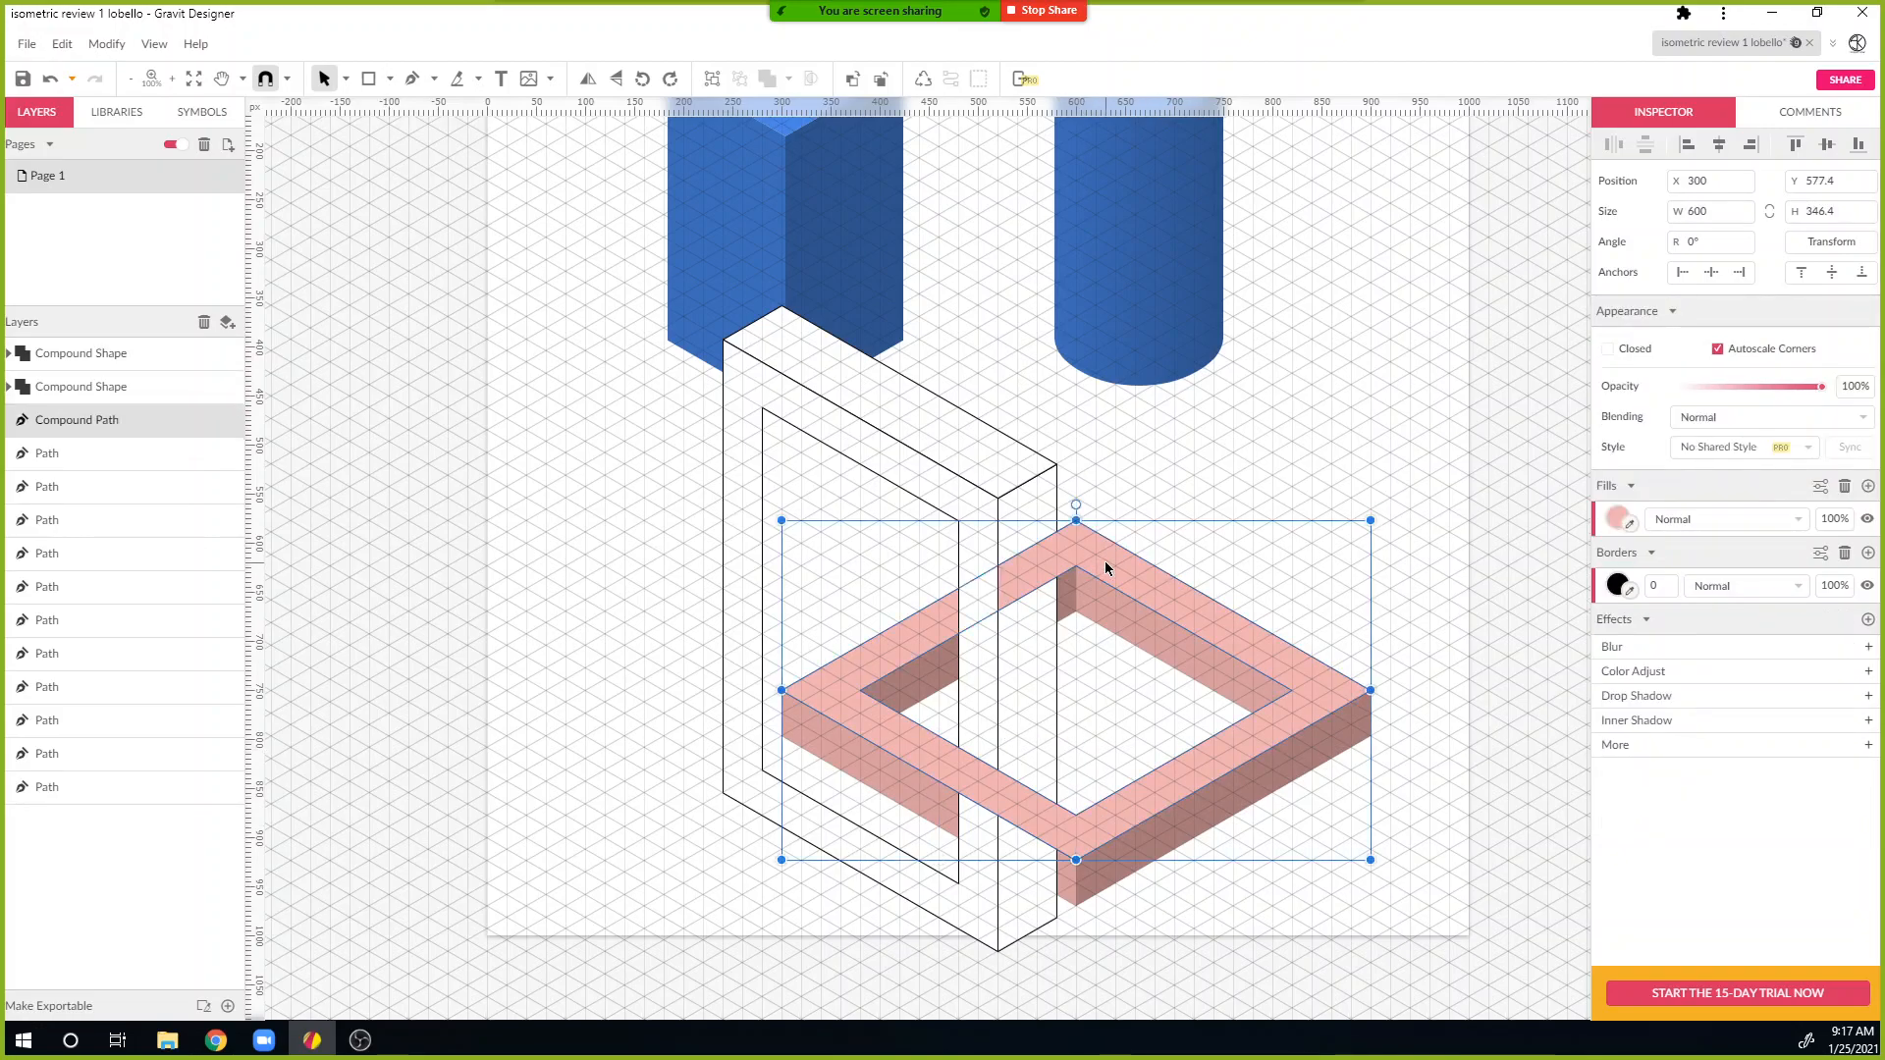
pyautogui.hotkey('ctrl', '[')
pyautogui.hotkey('ctrl', '[')
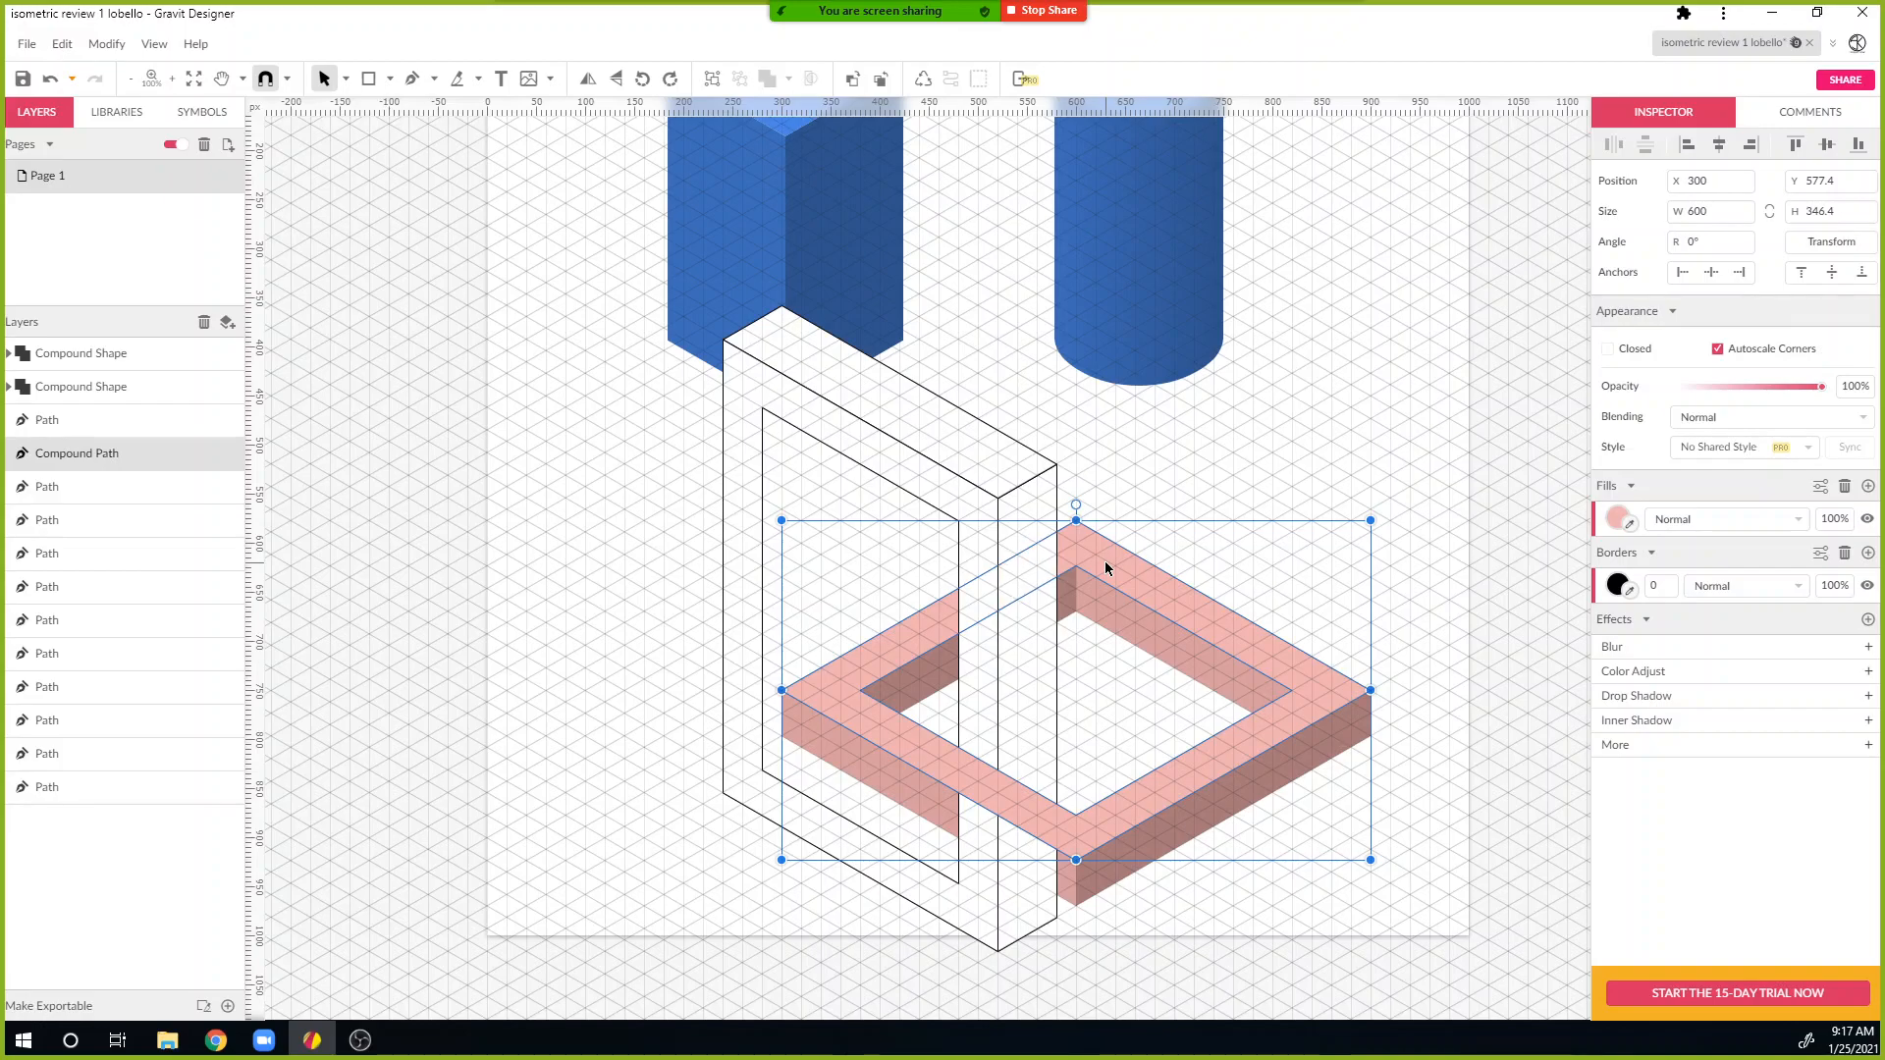
# Step: Duplicate the pink frame's lighter front-left side face and bring the copy to the front
pyautogui.click(903, 793)
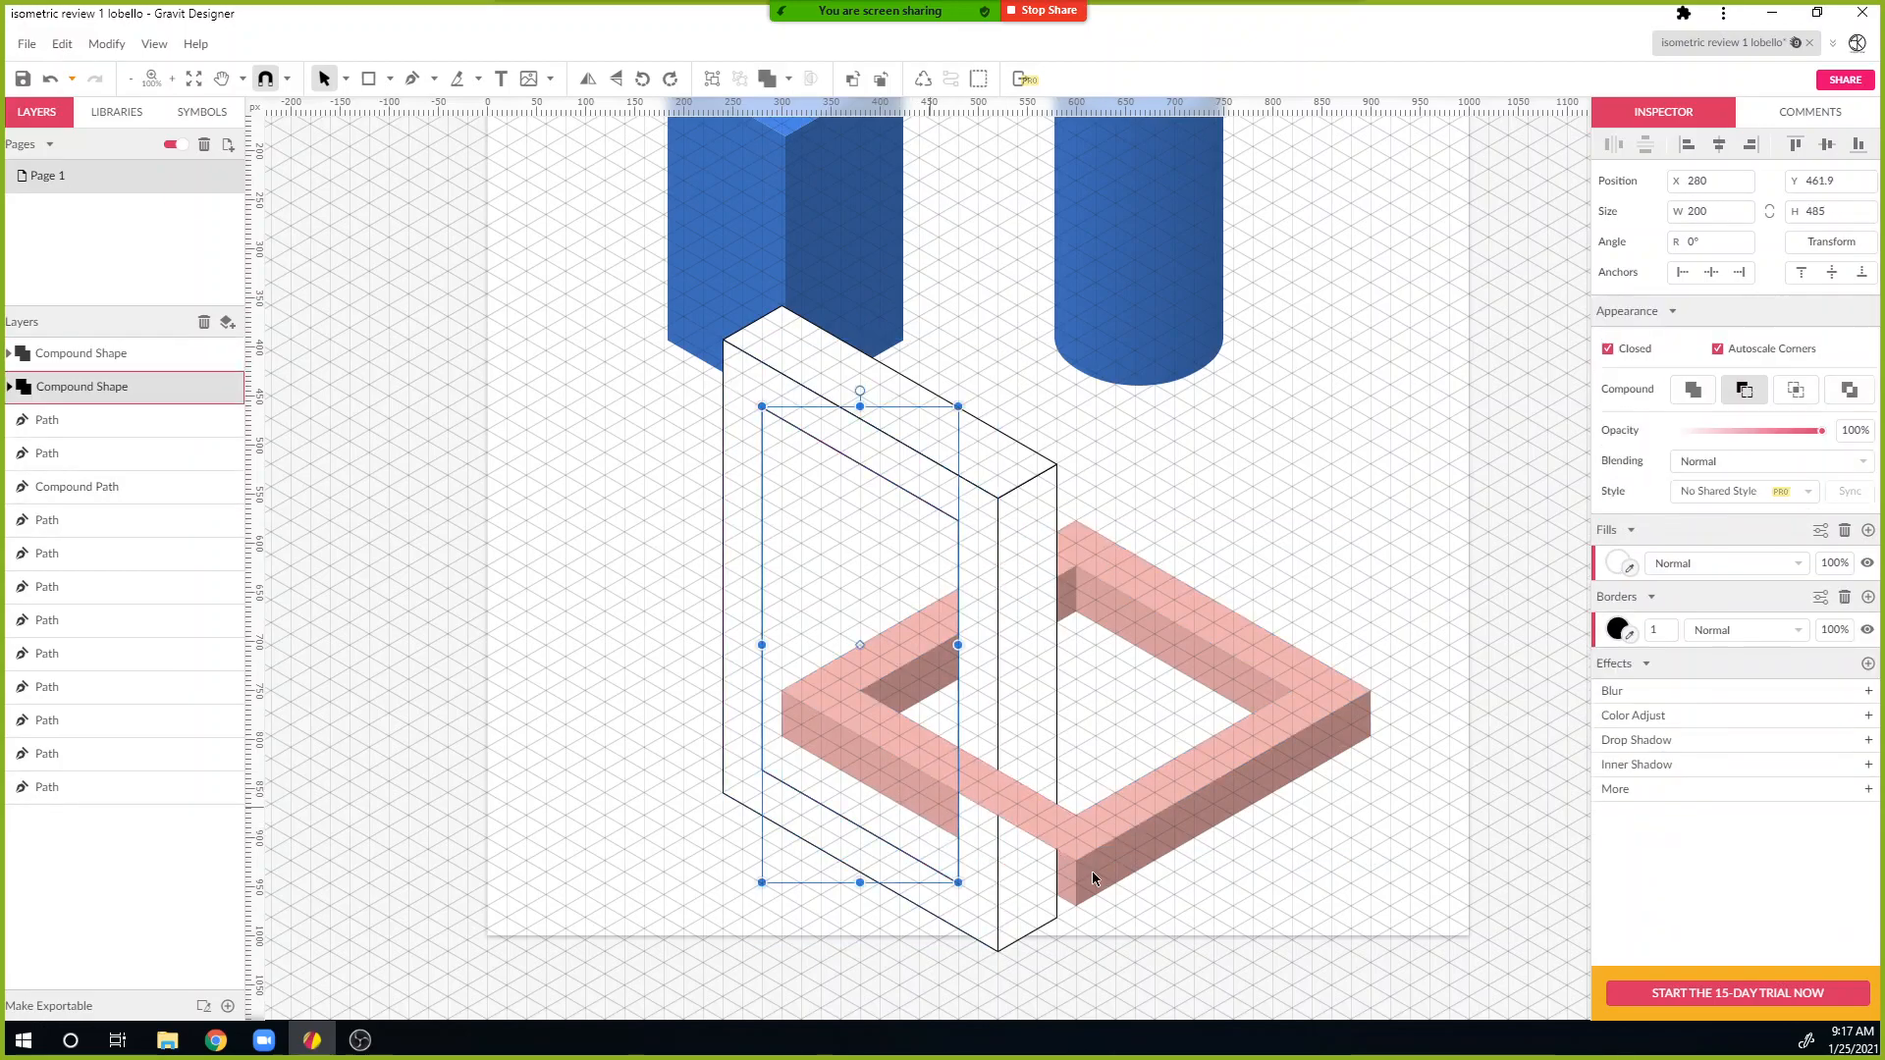
pyautogui.click(1066, 902)
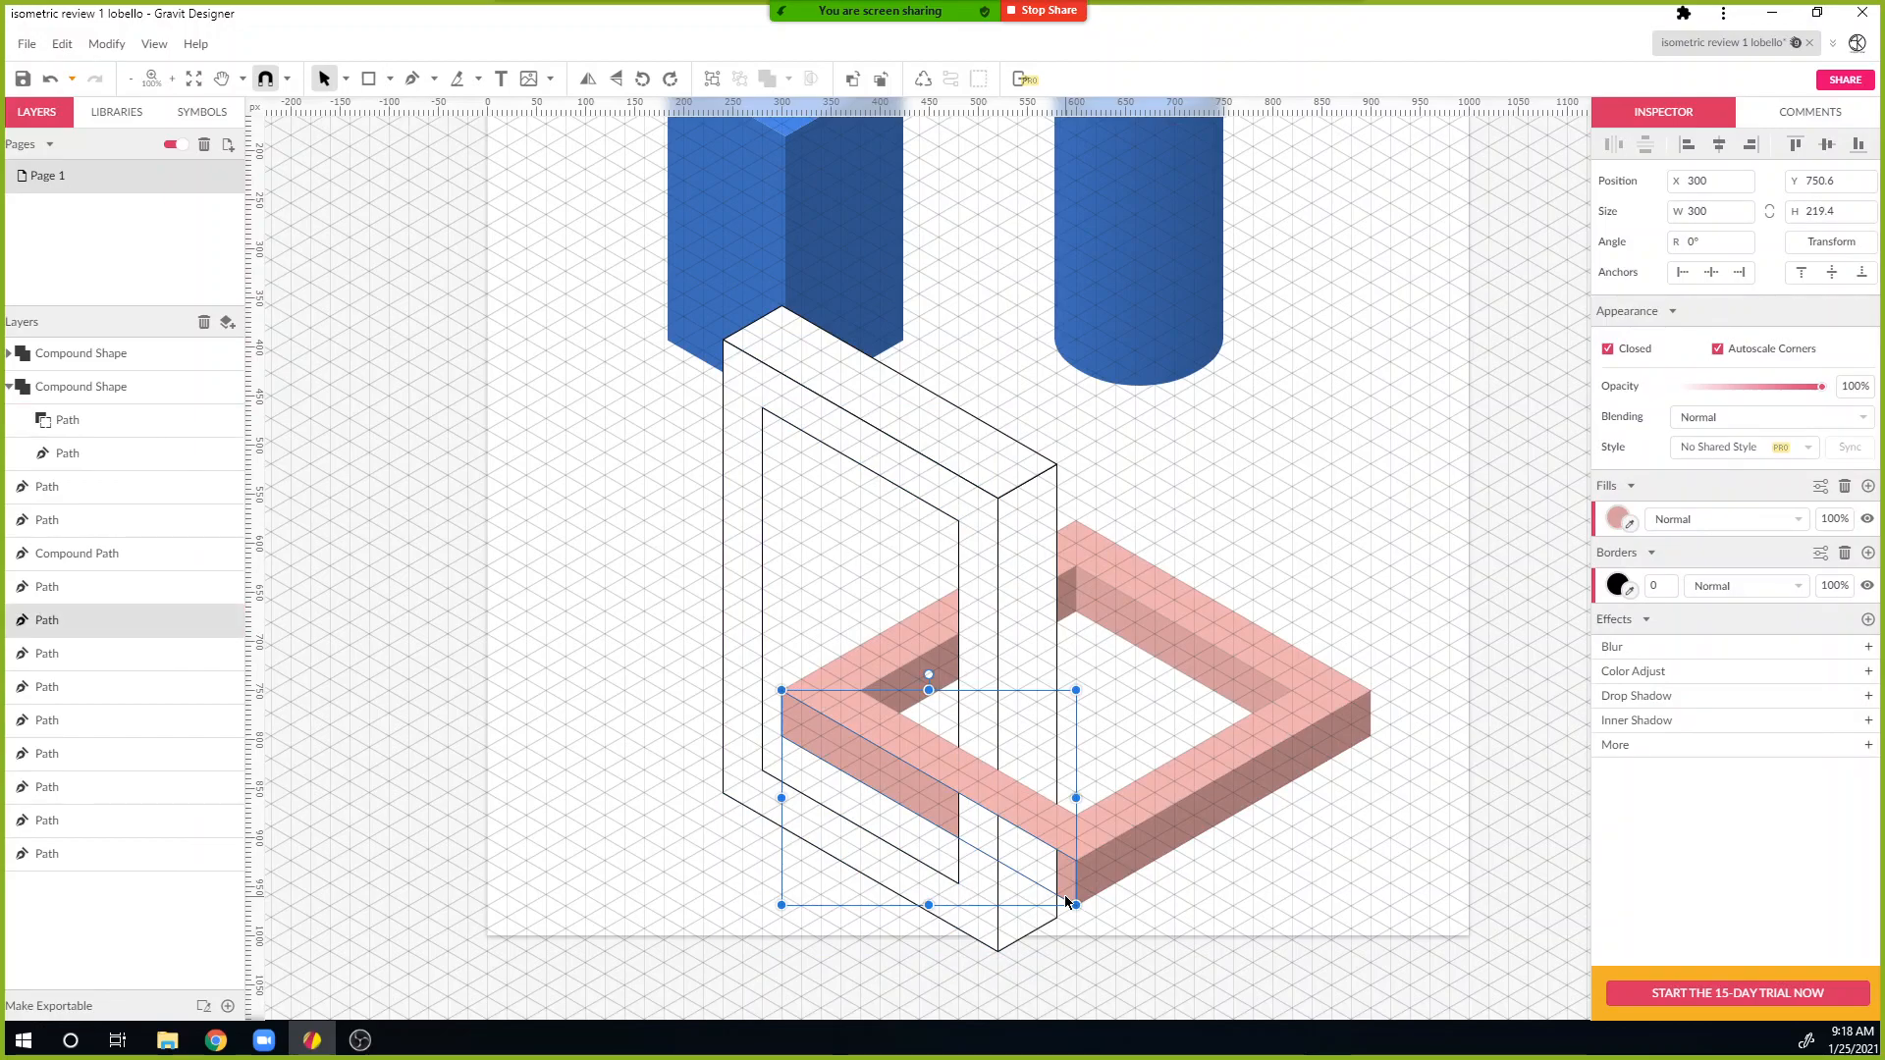
pyautogui.hotkey('ctrl', 'z')
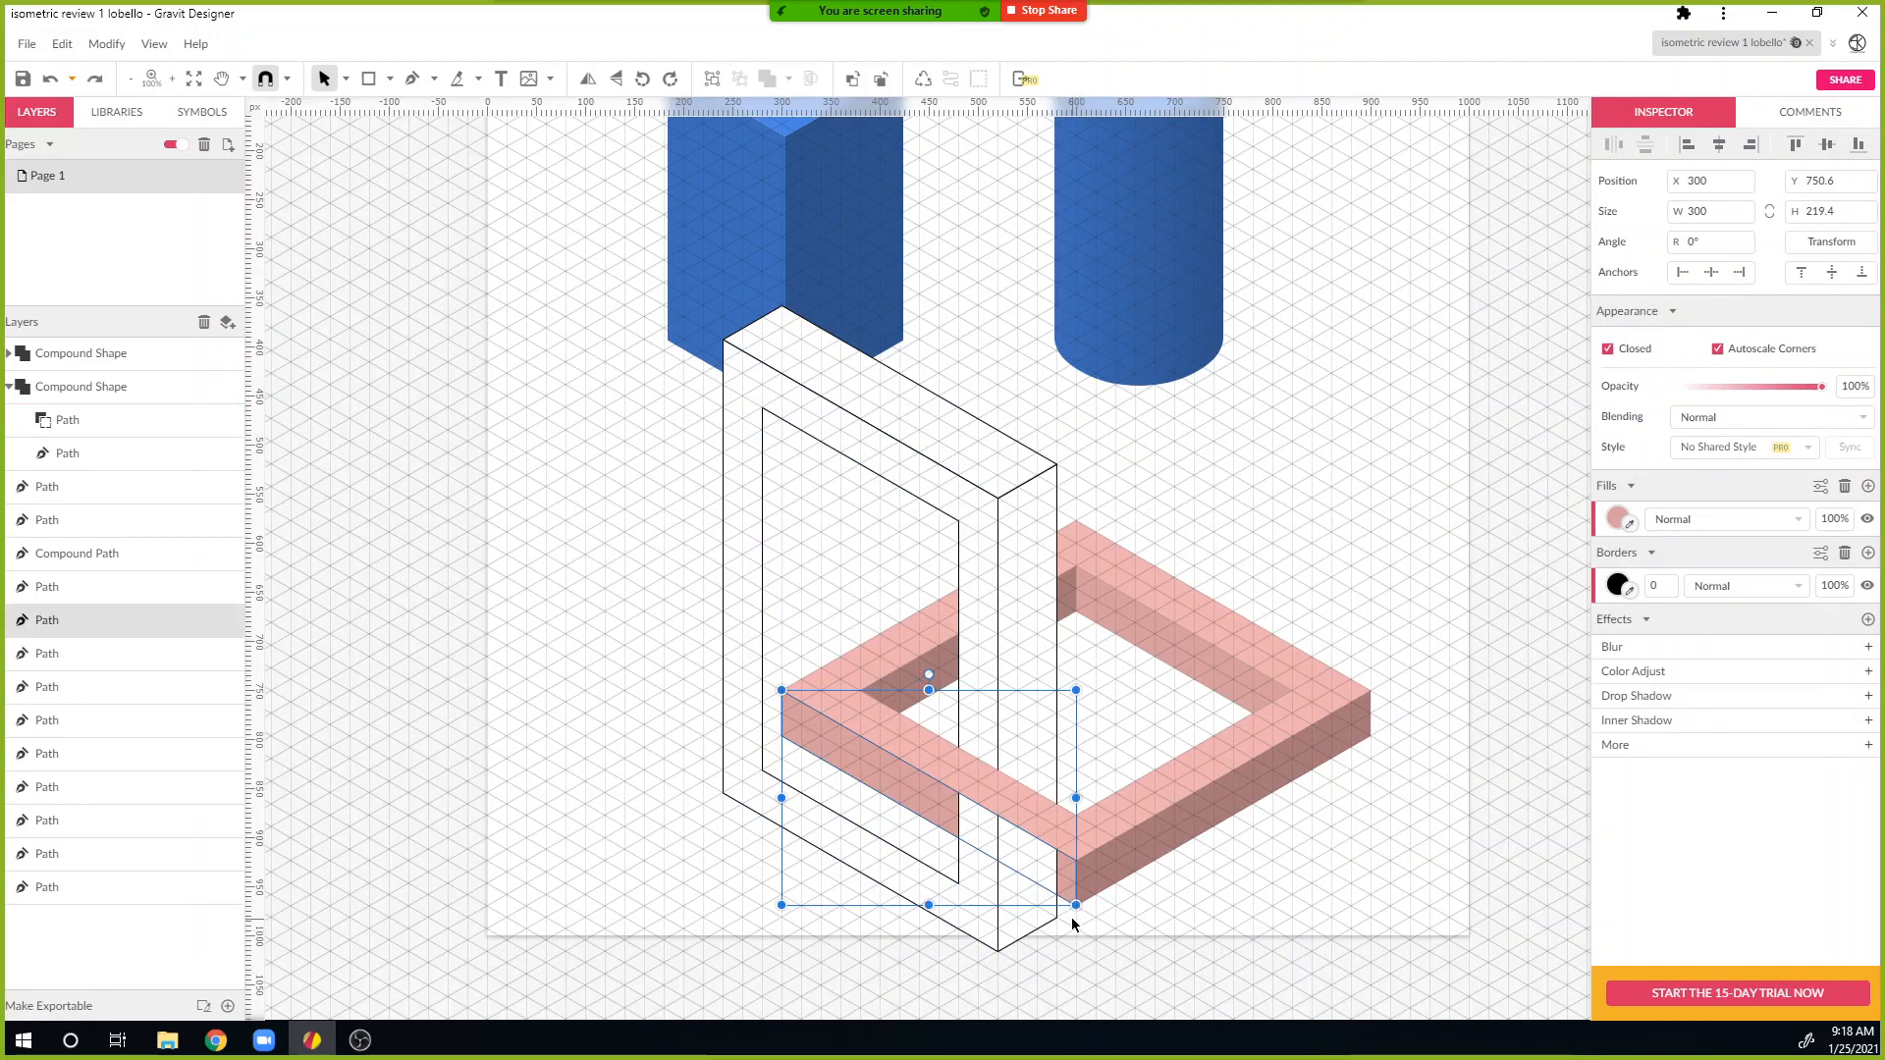
pyautogui.hotkey('ctrl', 'shift', 'Up')
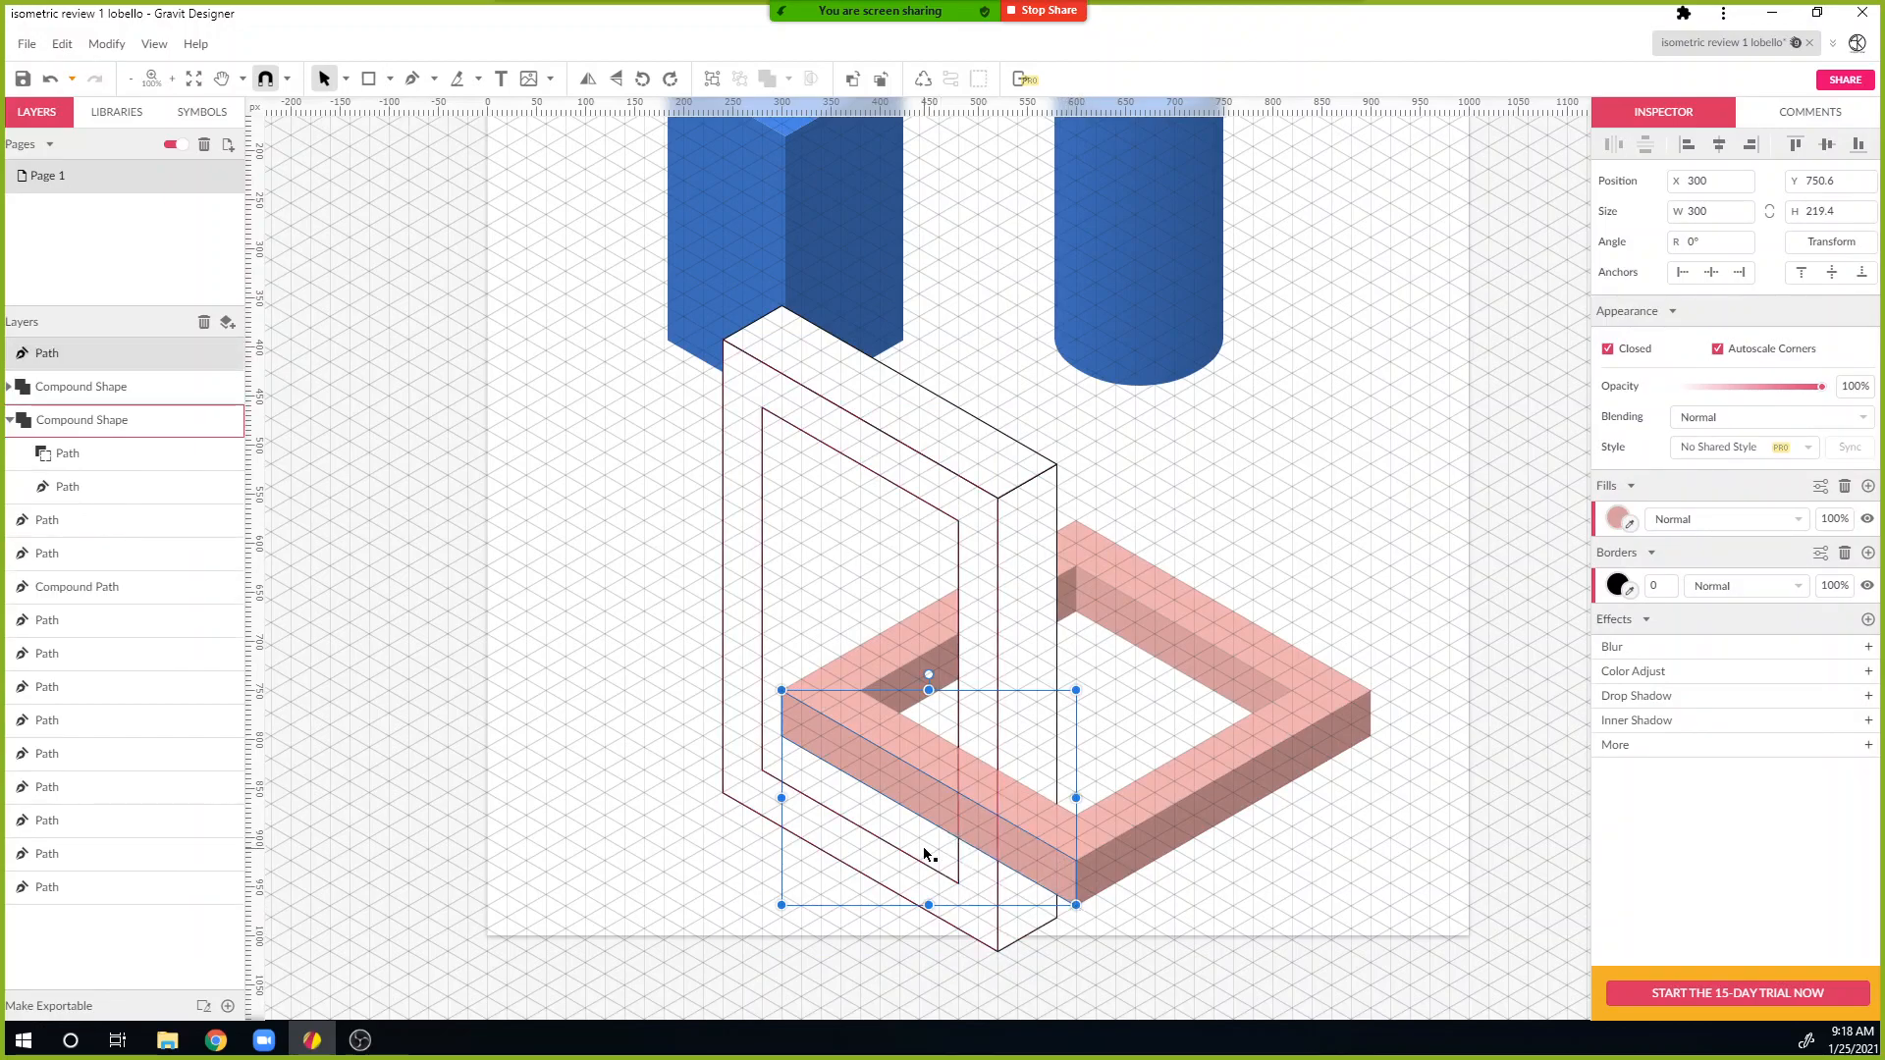
# Step: Draw a closed four-sided patch, about 120 by 184.8, over the front-left side where it crosses the upright frame
pyautogui.doubleClick(948, 781)
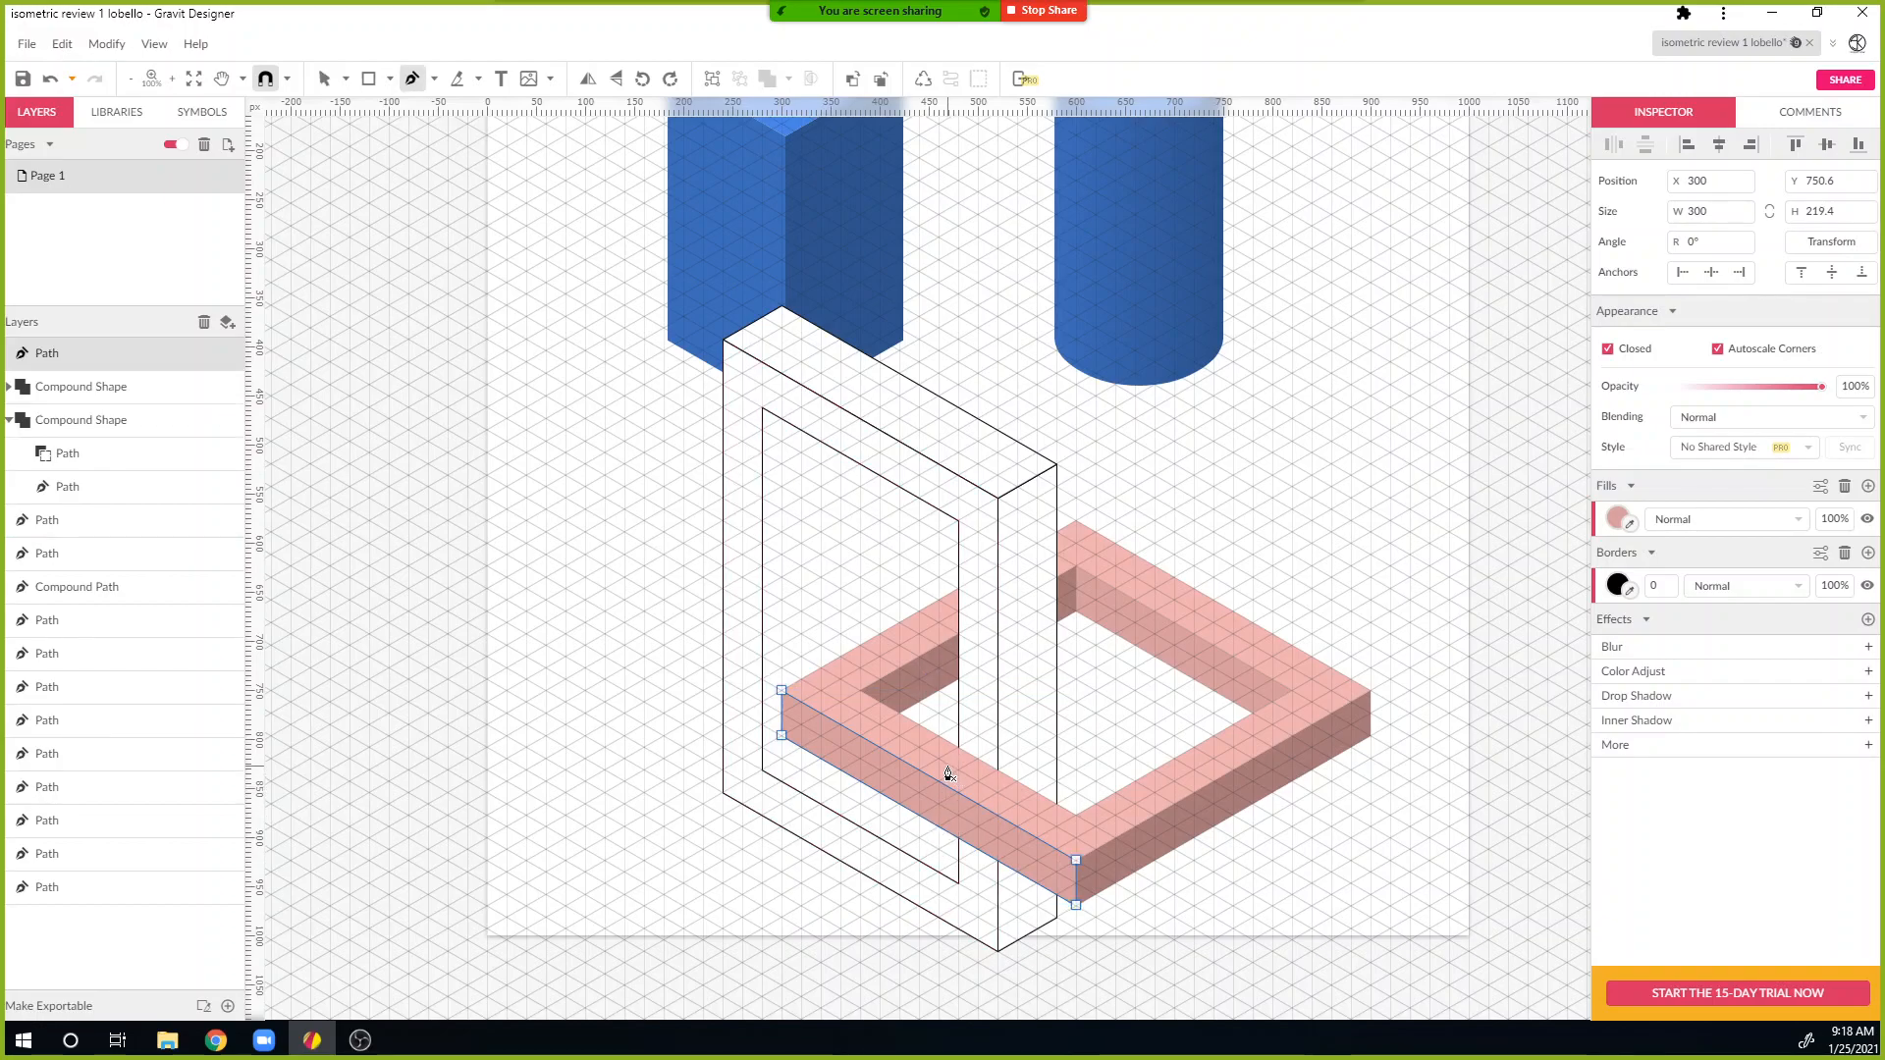
pyautogui.click(939, 758)
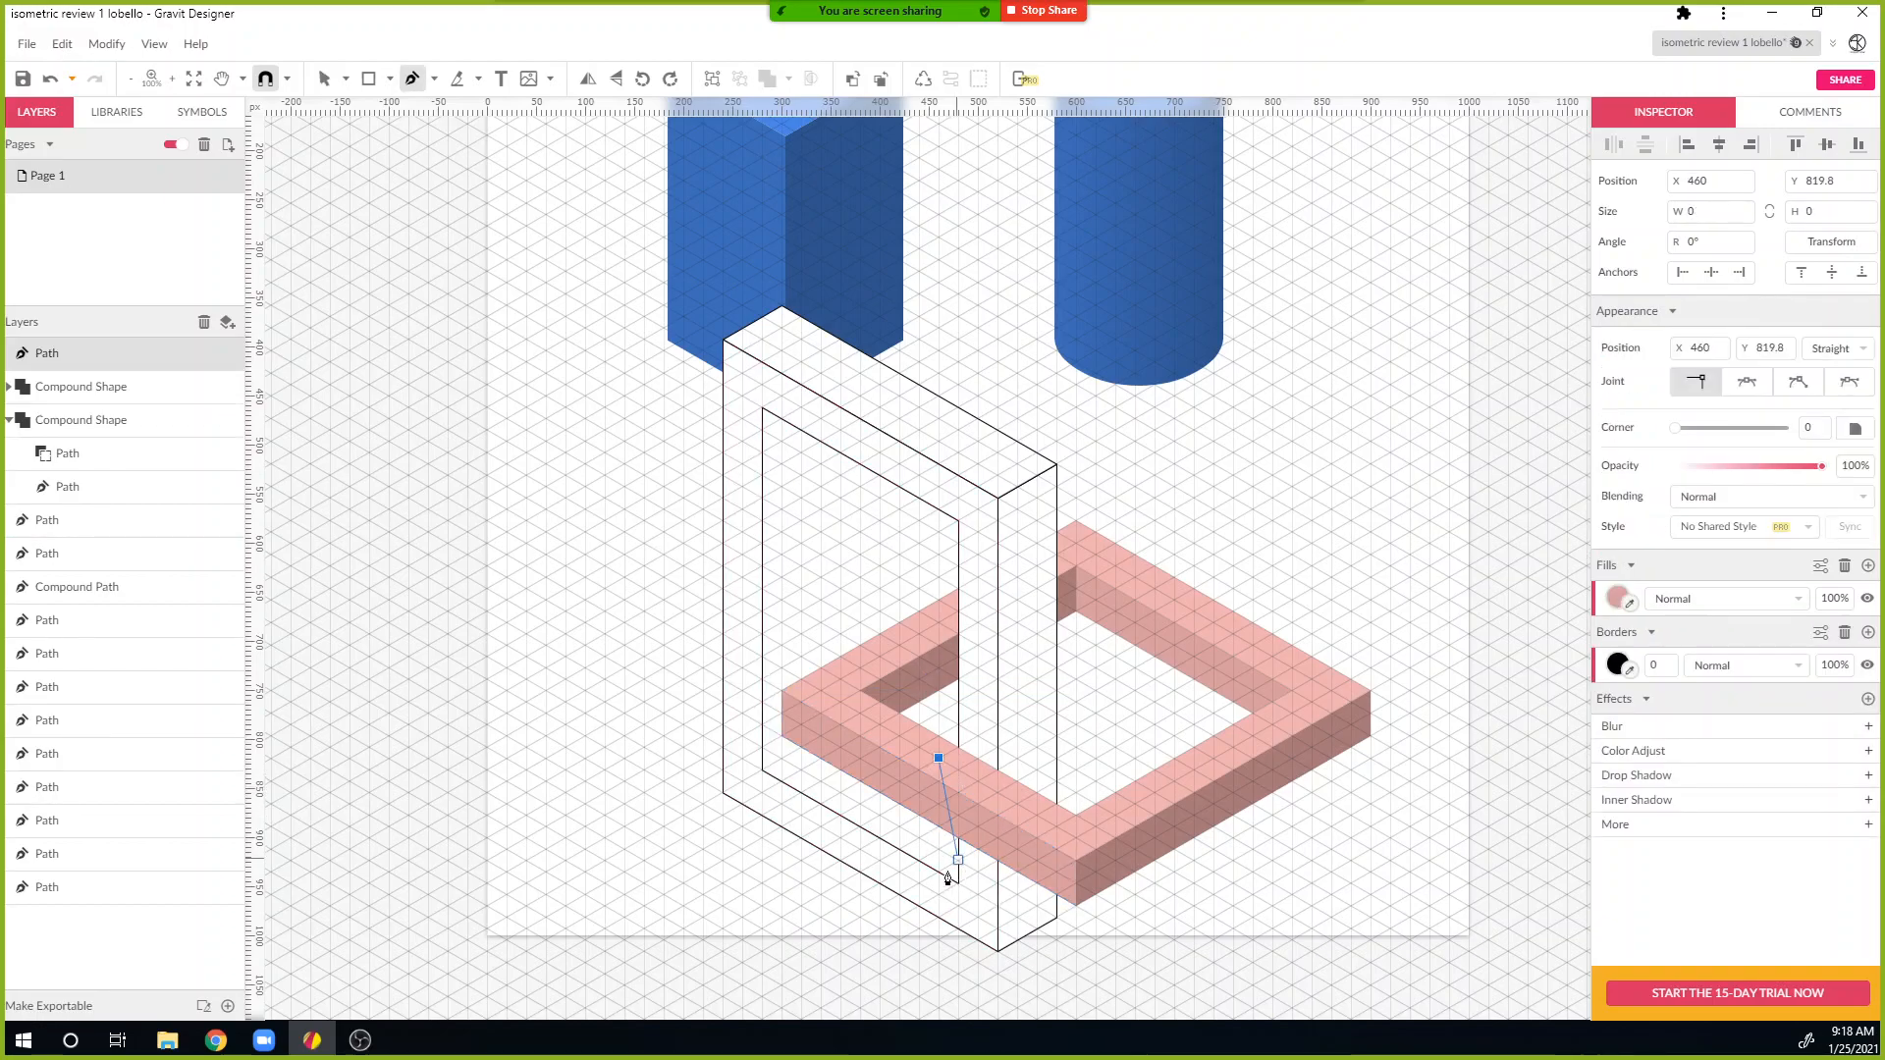
pyautogui.click(1057, 940)
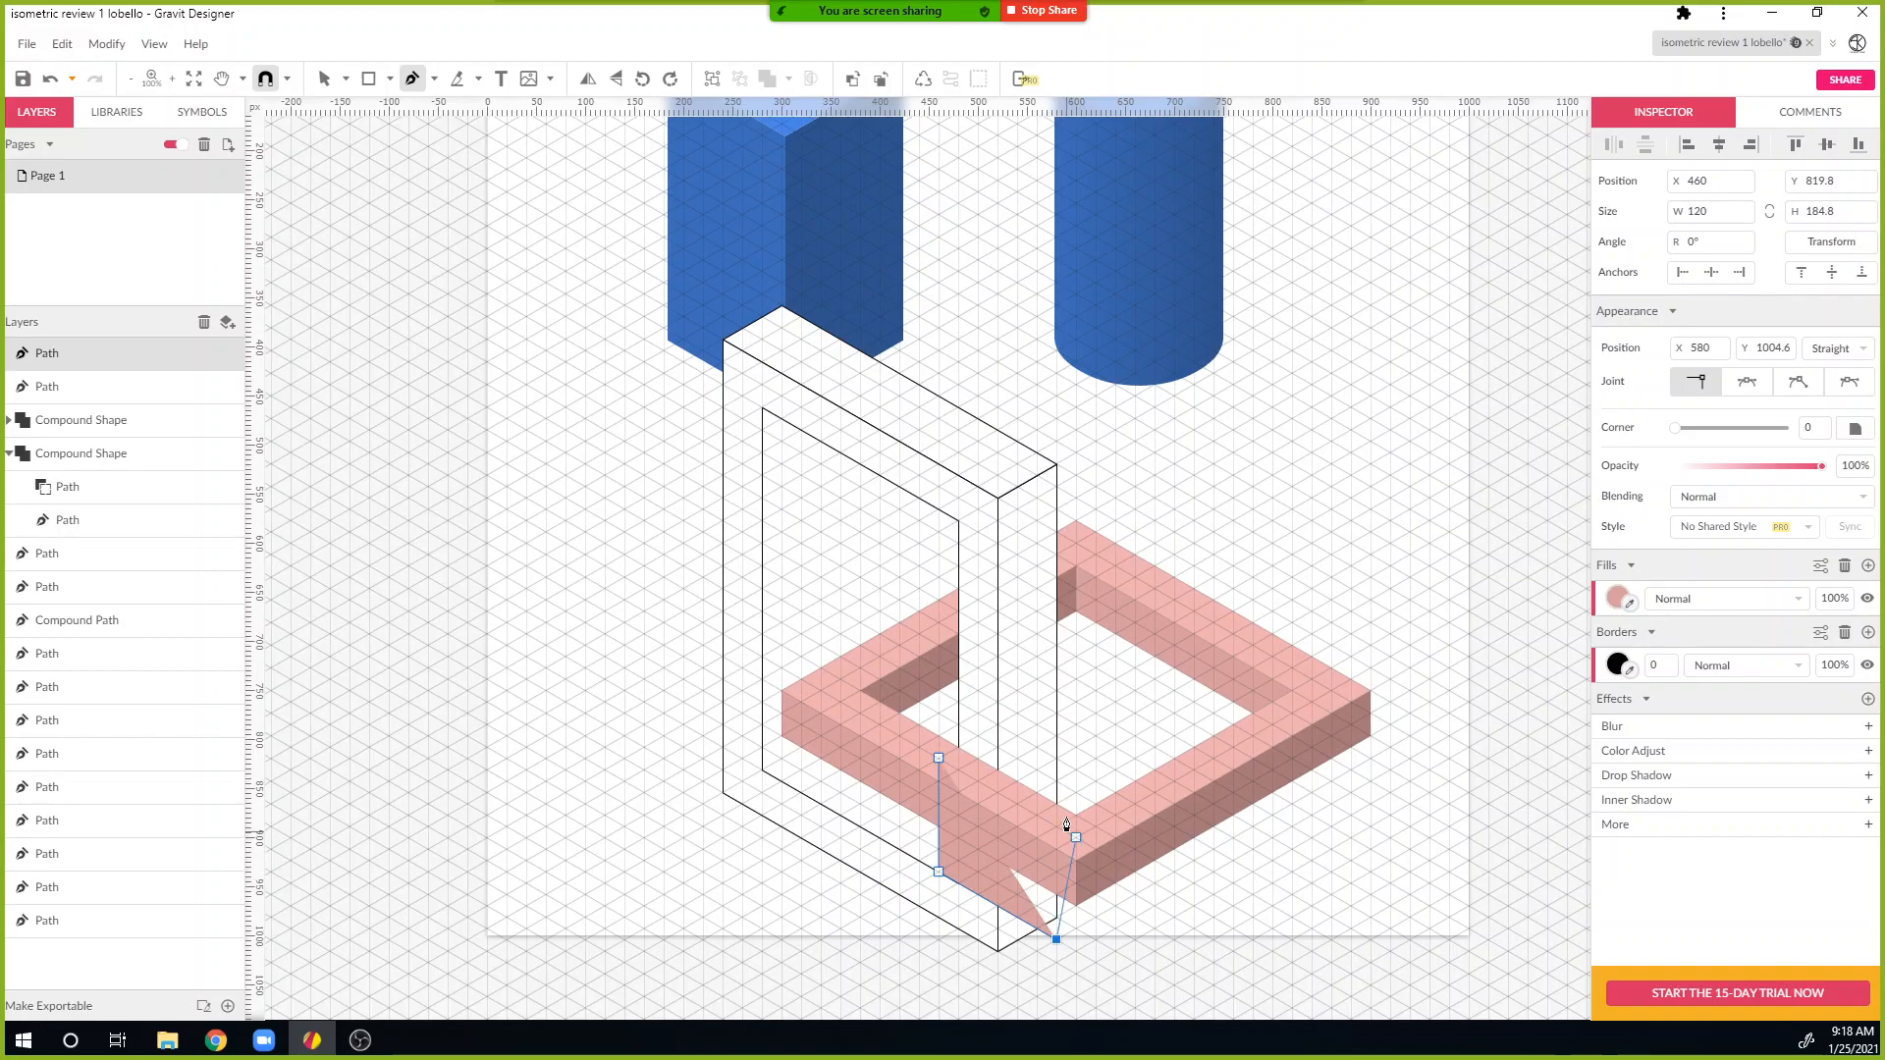
pyautogui.click(1059, 783)
pyautogui.click(939, 760)
# Step: Intersect the new patch with the copied front-left side face of the pink frame, and clear the selection
pyautogui.press('v')
pyautogui.keyDown('shift'); pyautogui.click(893, 775); pyautogui.keyUp('shift')
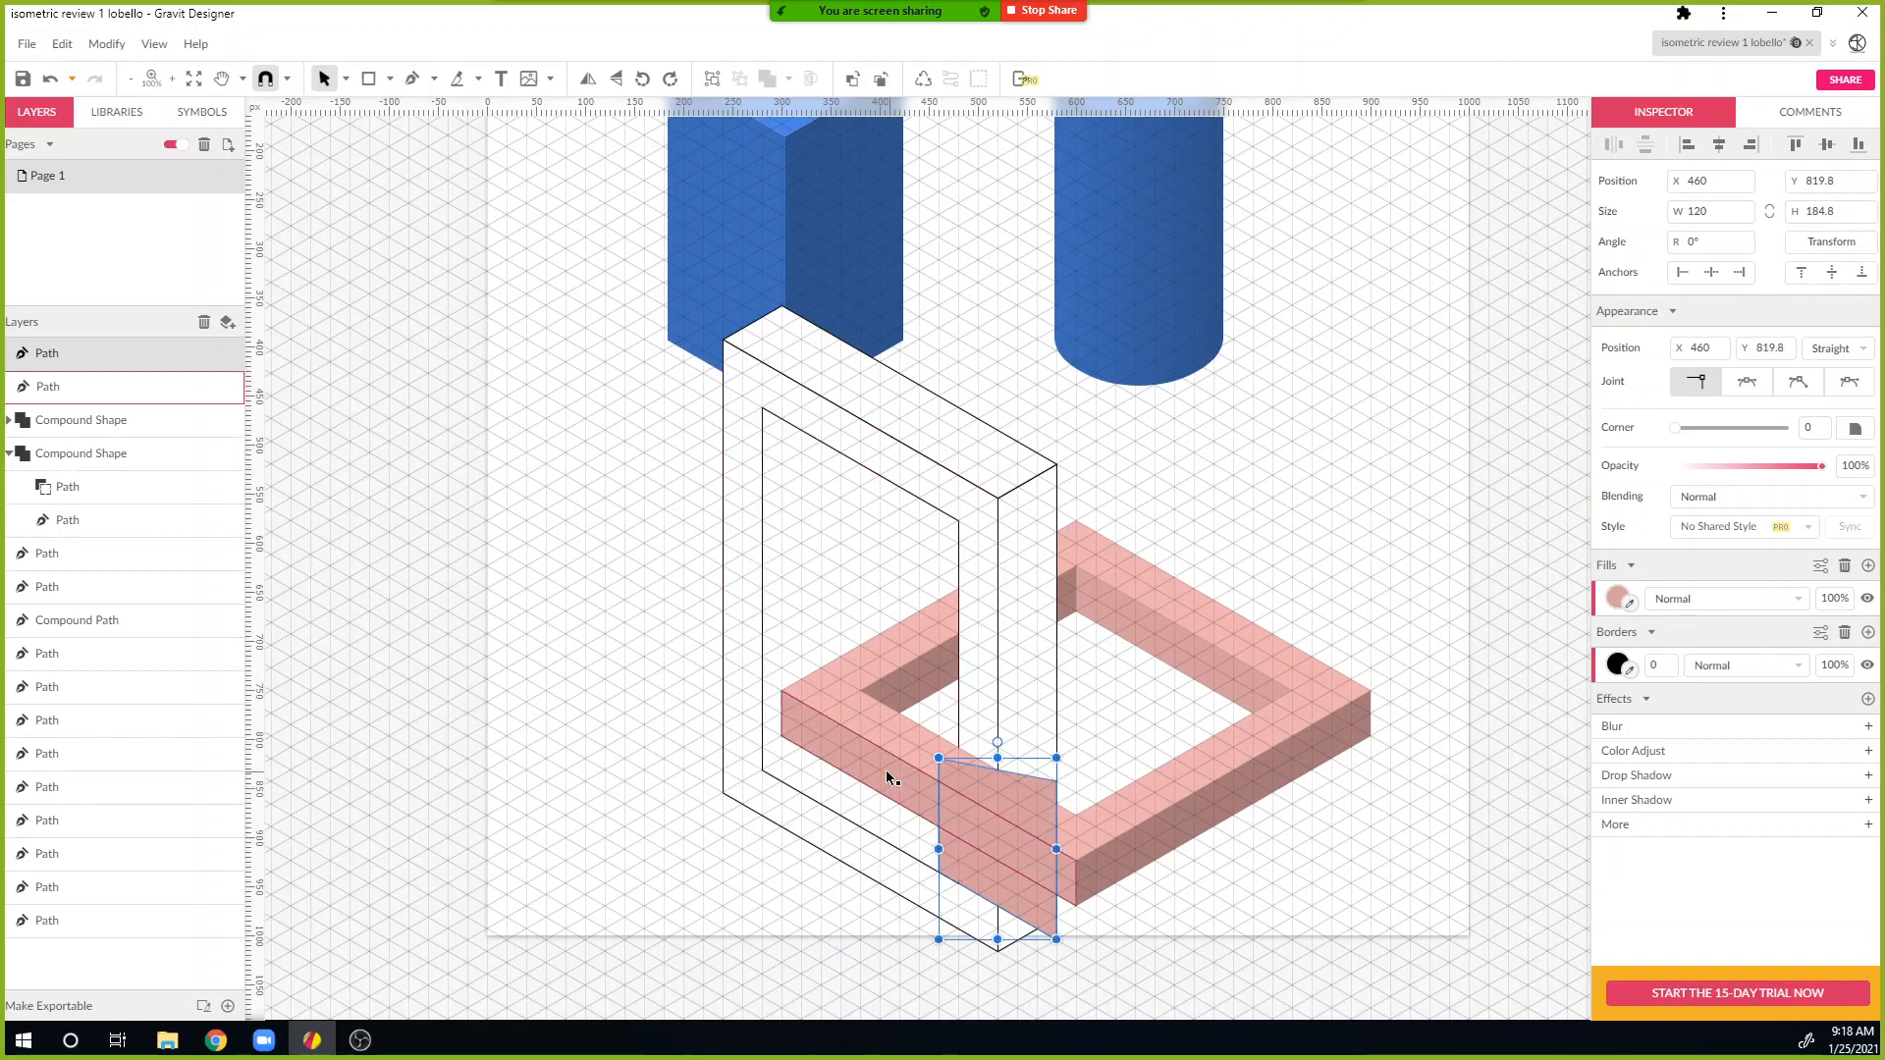
pyautogui.click(787, 79)
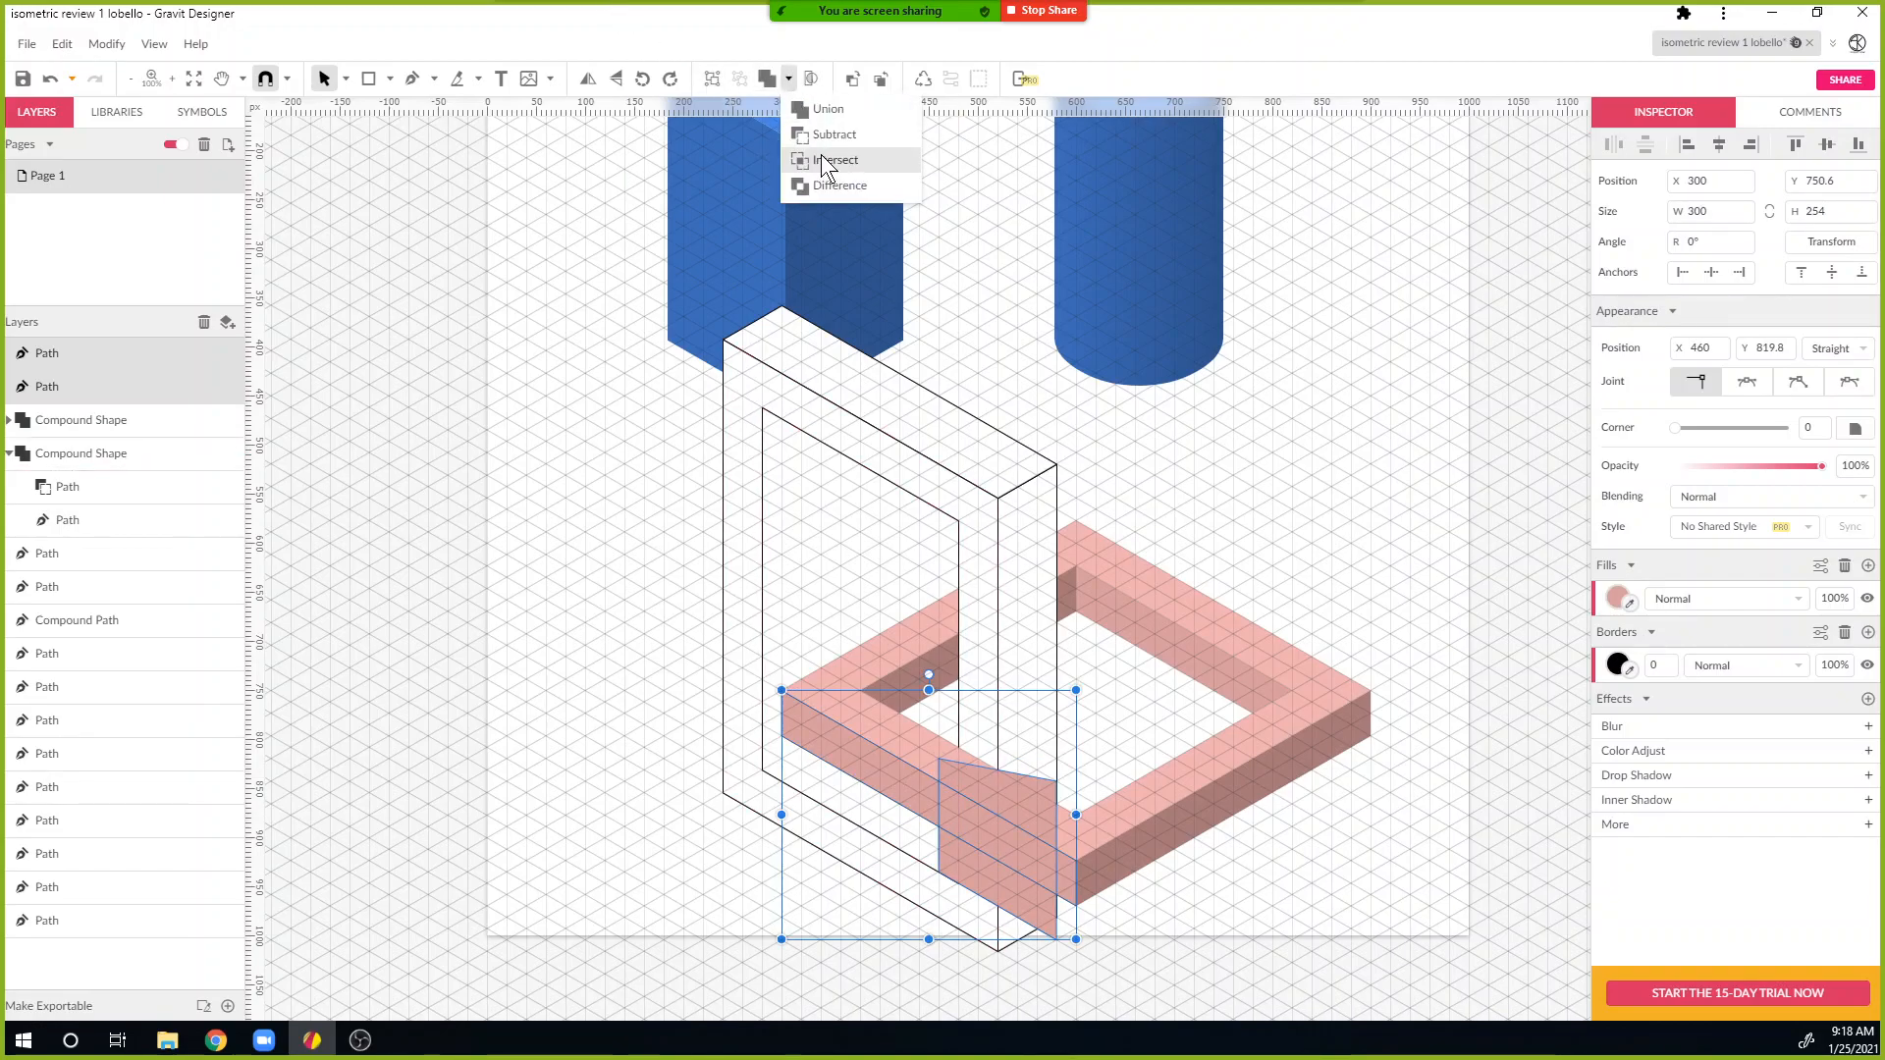
pyautogui.click(823, 159)
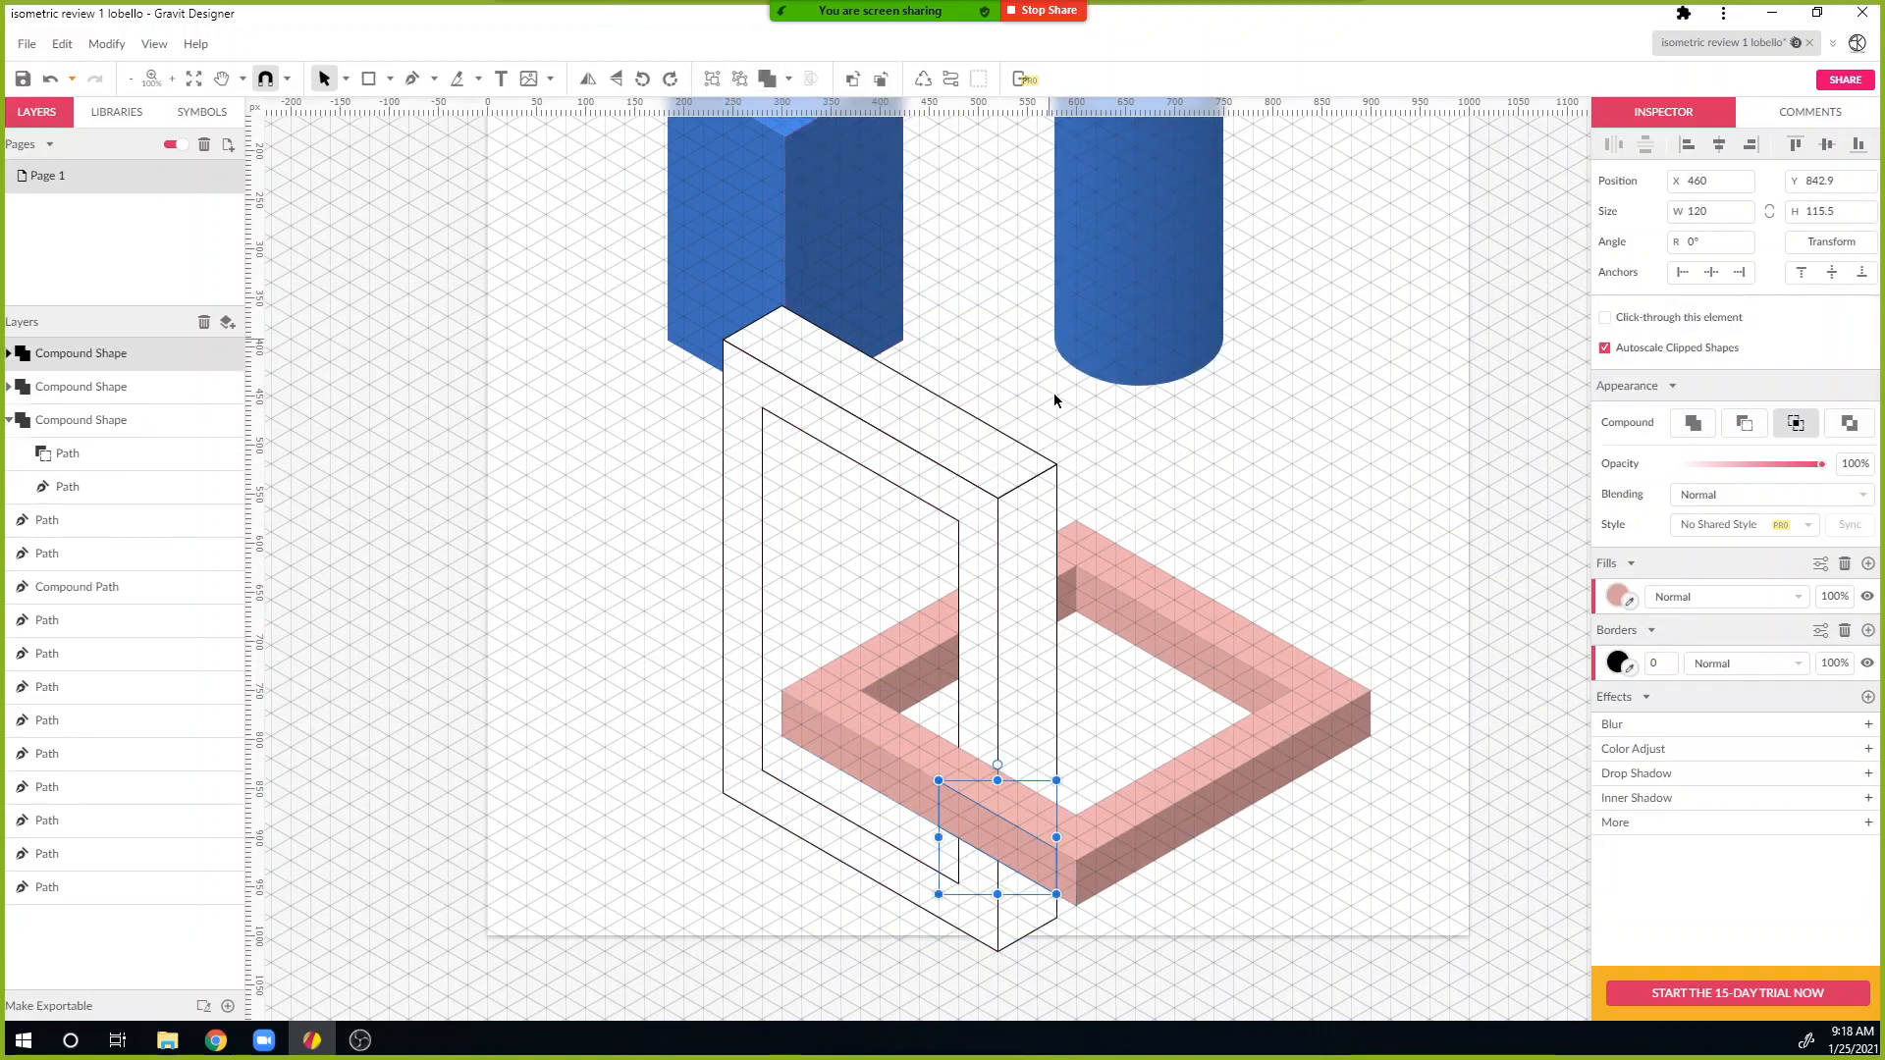
pyautogui.click(1224, 935)
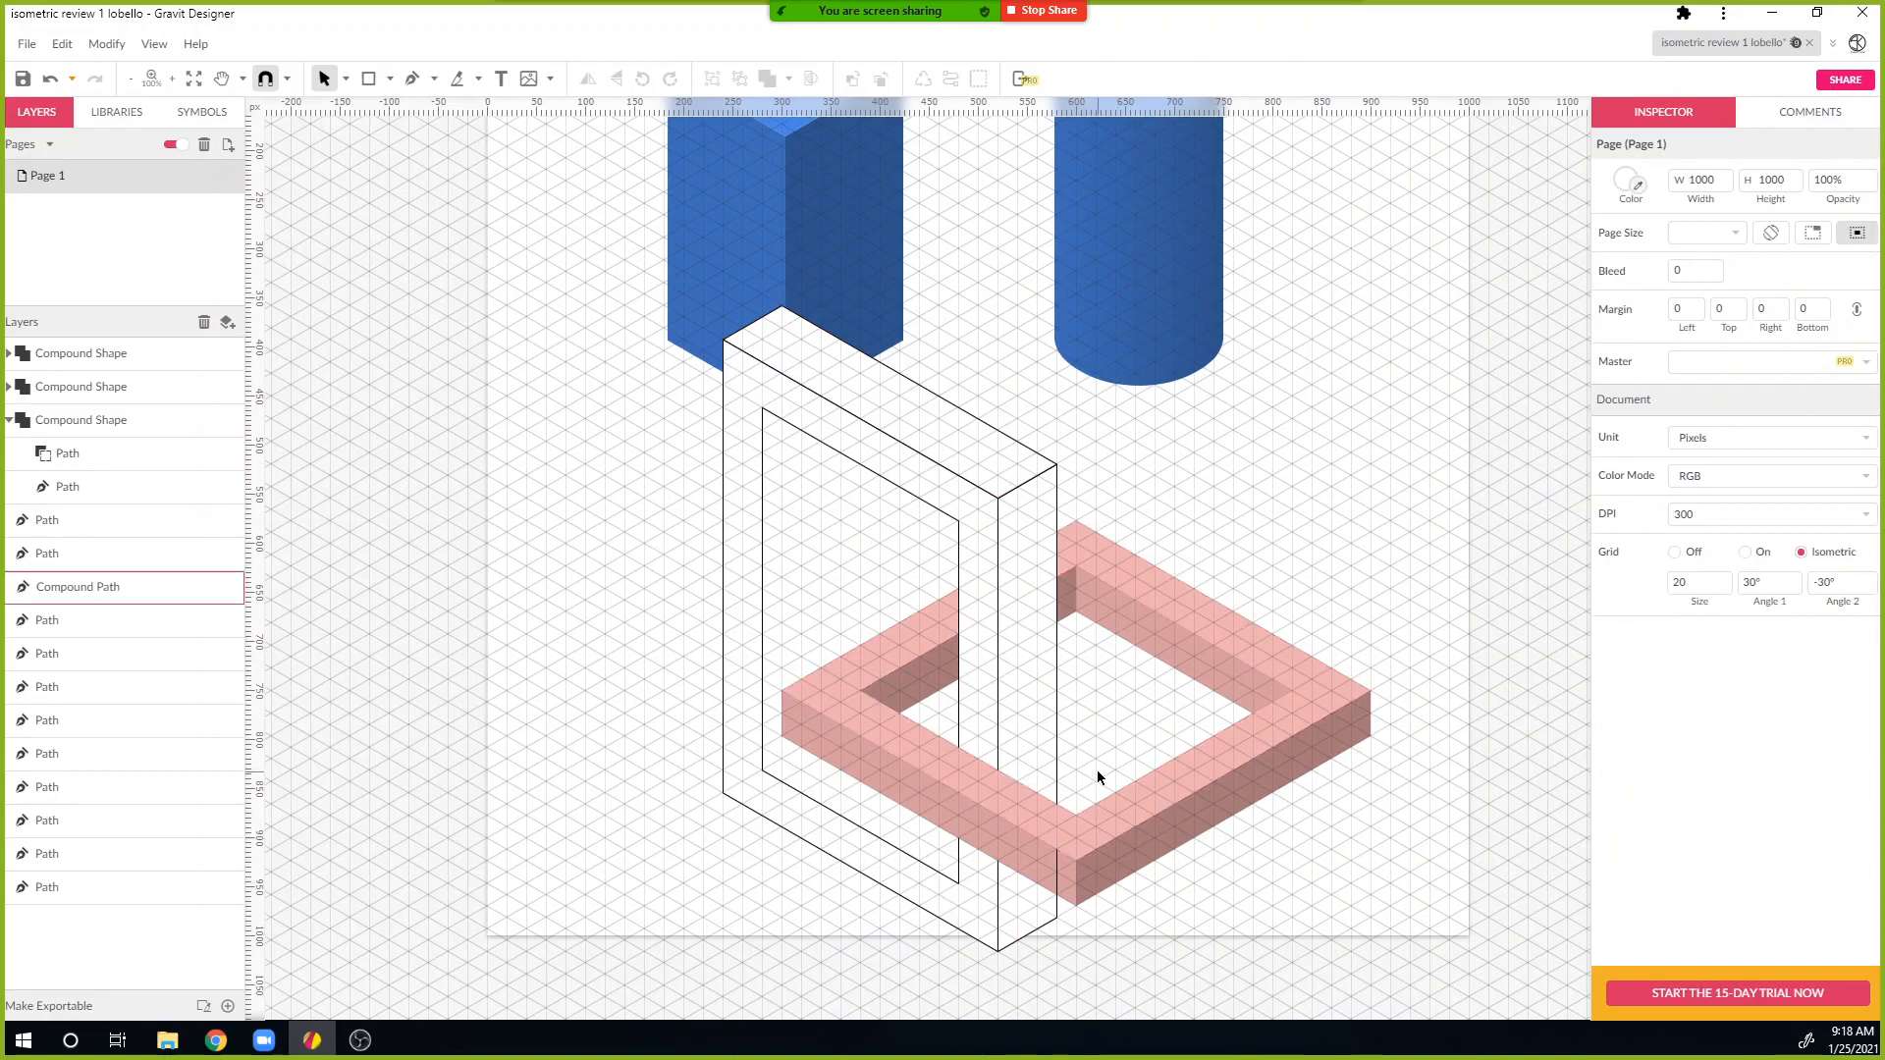
# Step: Try moving the intersected top-face segment up-right to X 490, Y 785.2, and undo the move
pyautogui.moveTo(1113, 719); pyautogui.dragTo(1069, 743)
pyautogui.click(1052, 737)
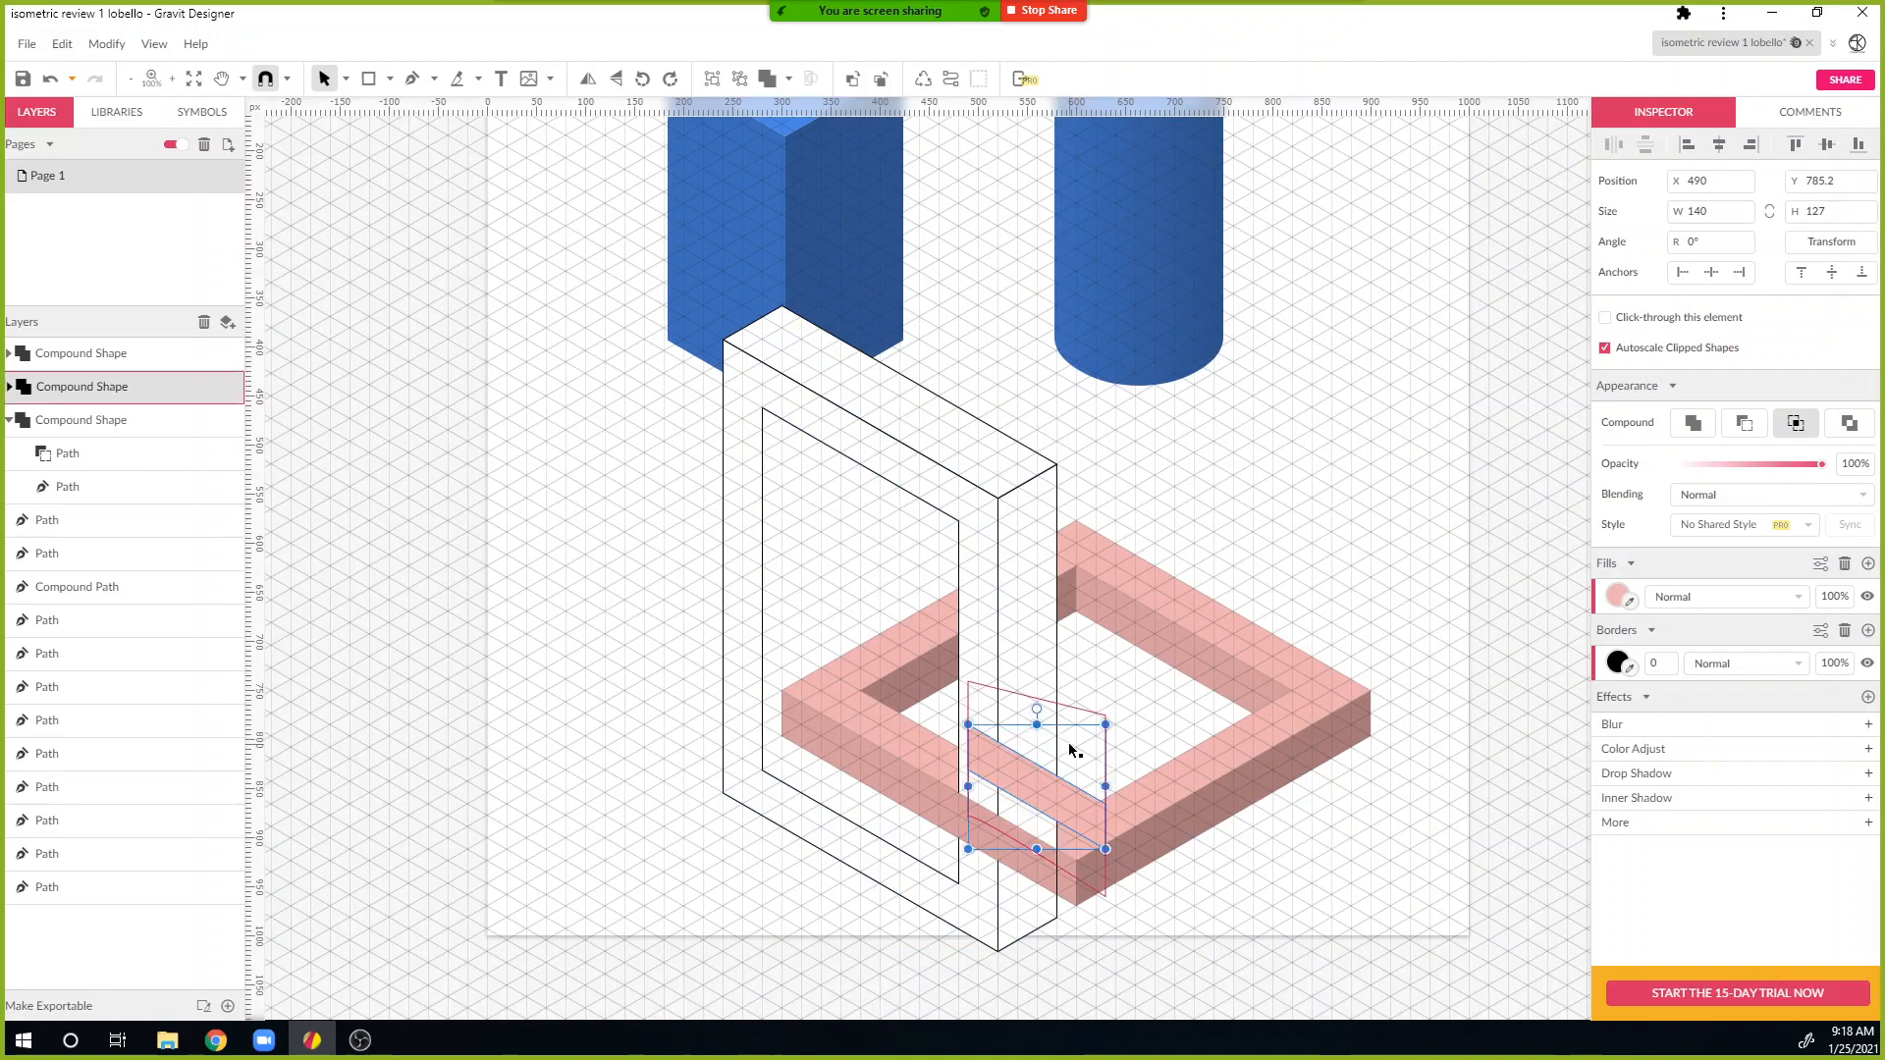
pyautogui.hotkey('ctrl', 'z')
# Step: Try moving the upright frame up-left to X 220, Y 93.5 and starting a path inside its opening, and undo both
pyautogui.moveTo(1011, 369); pyautogui.dragTo(852, 495)
pyautogui.moveTo(1001, 598); pyautogui.dragTo(964, 580)
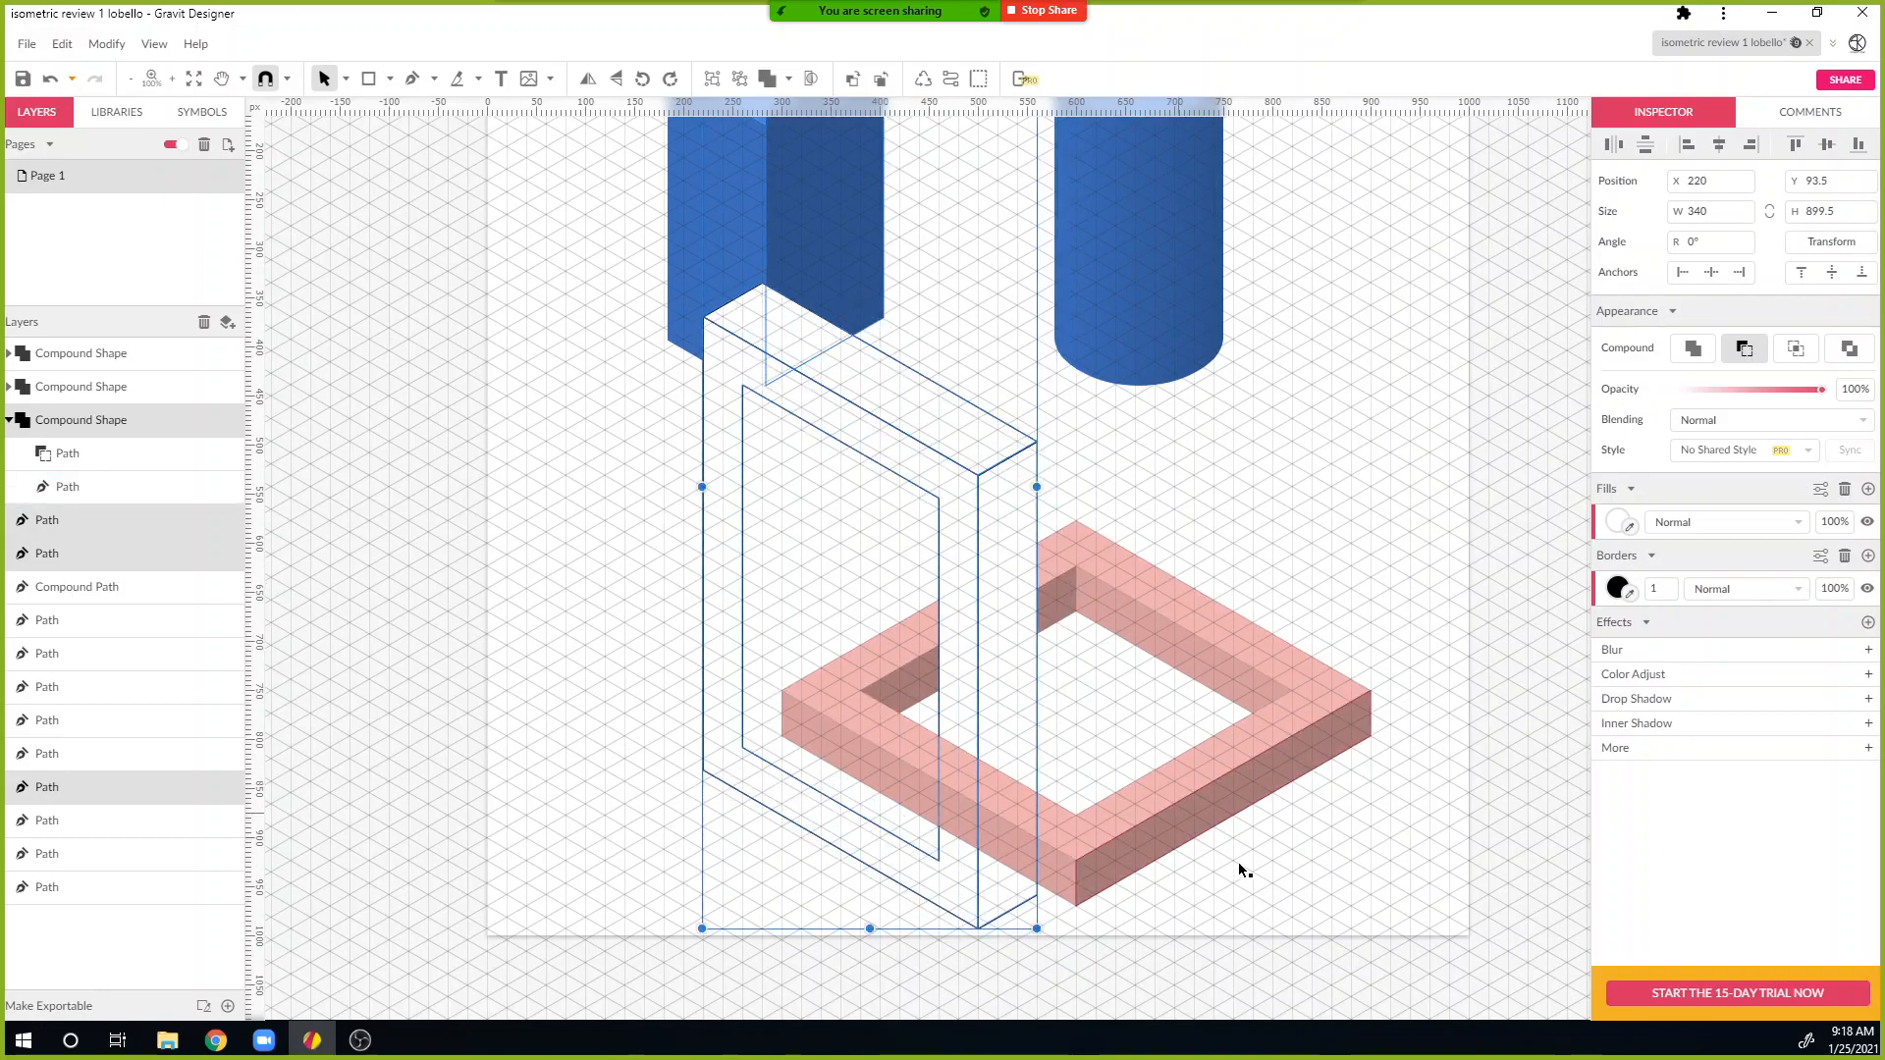
pyautogui.click(1333, 938)
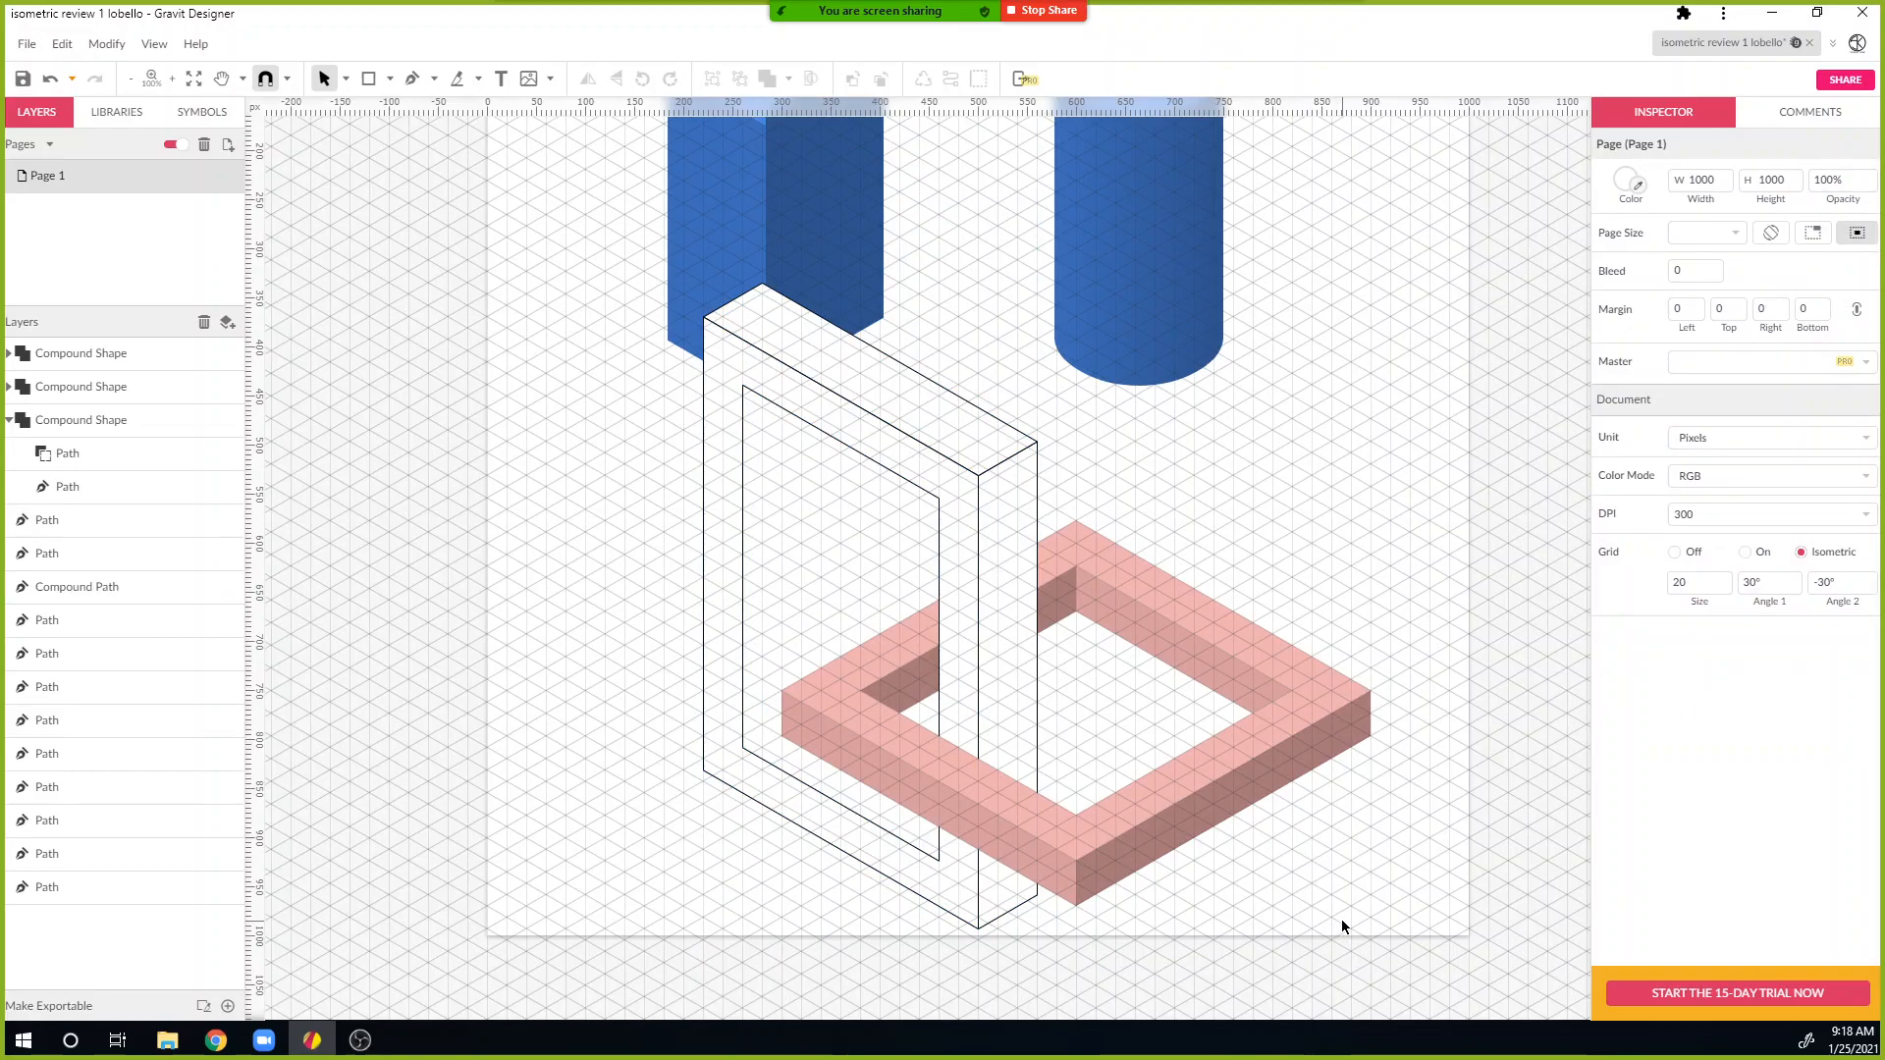
pyautogui.press('p')
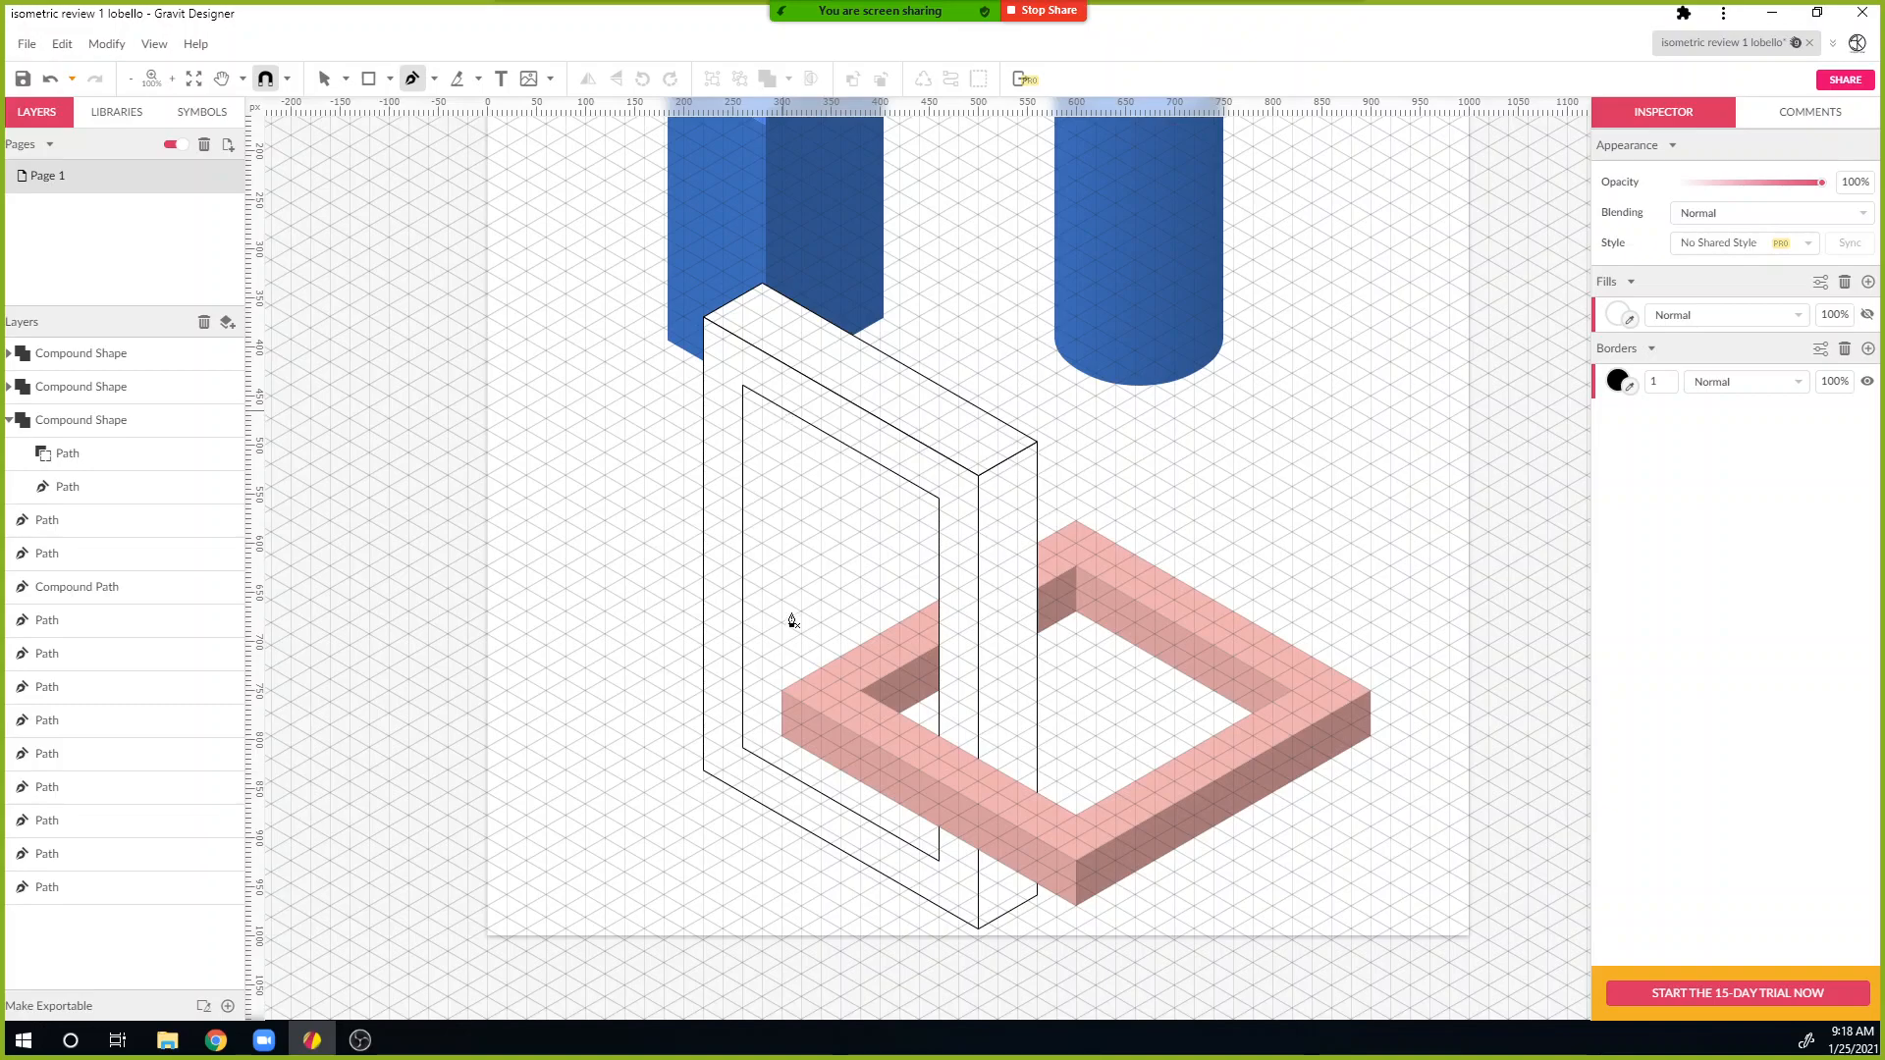
pyautogui.click(782, 418)
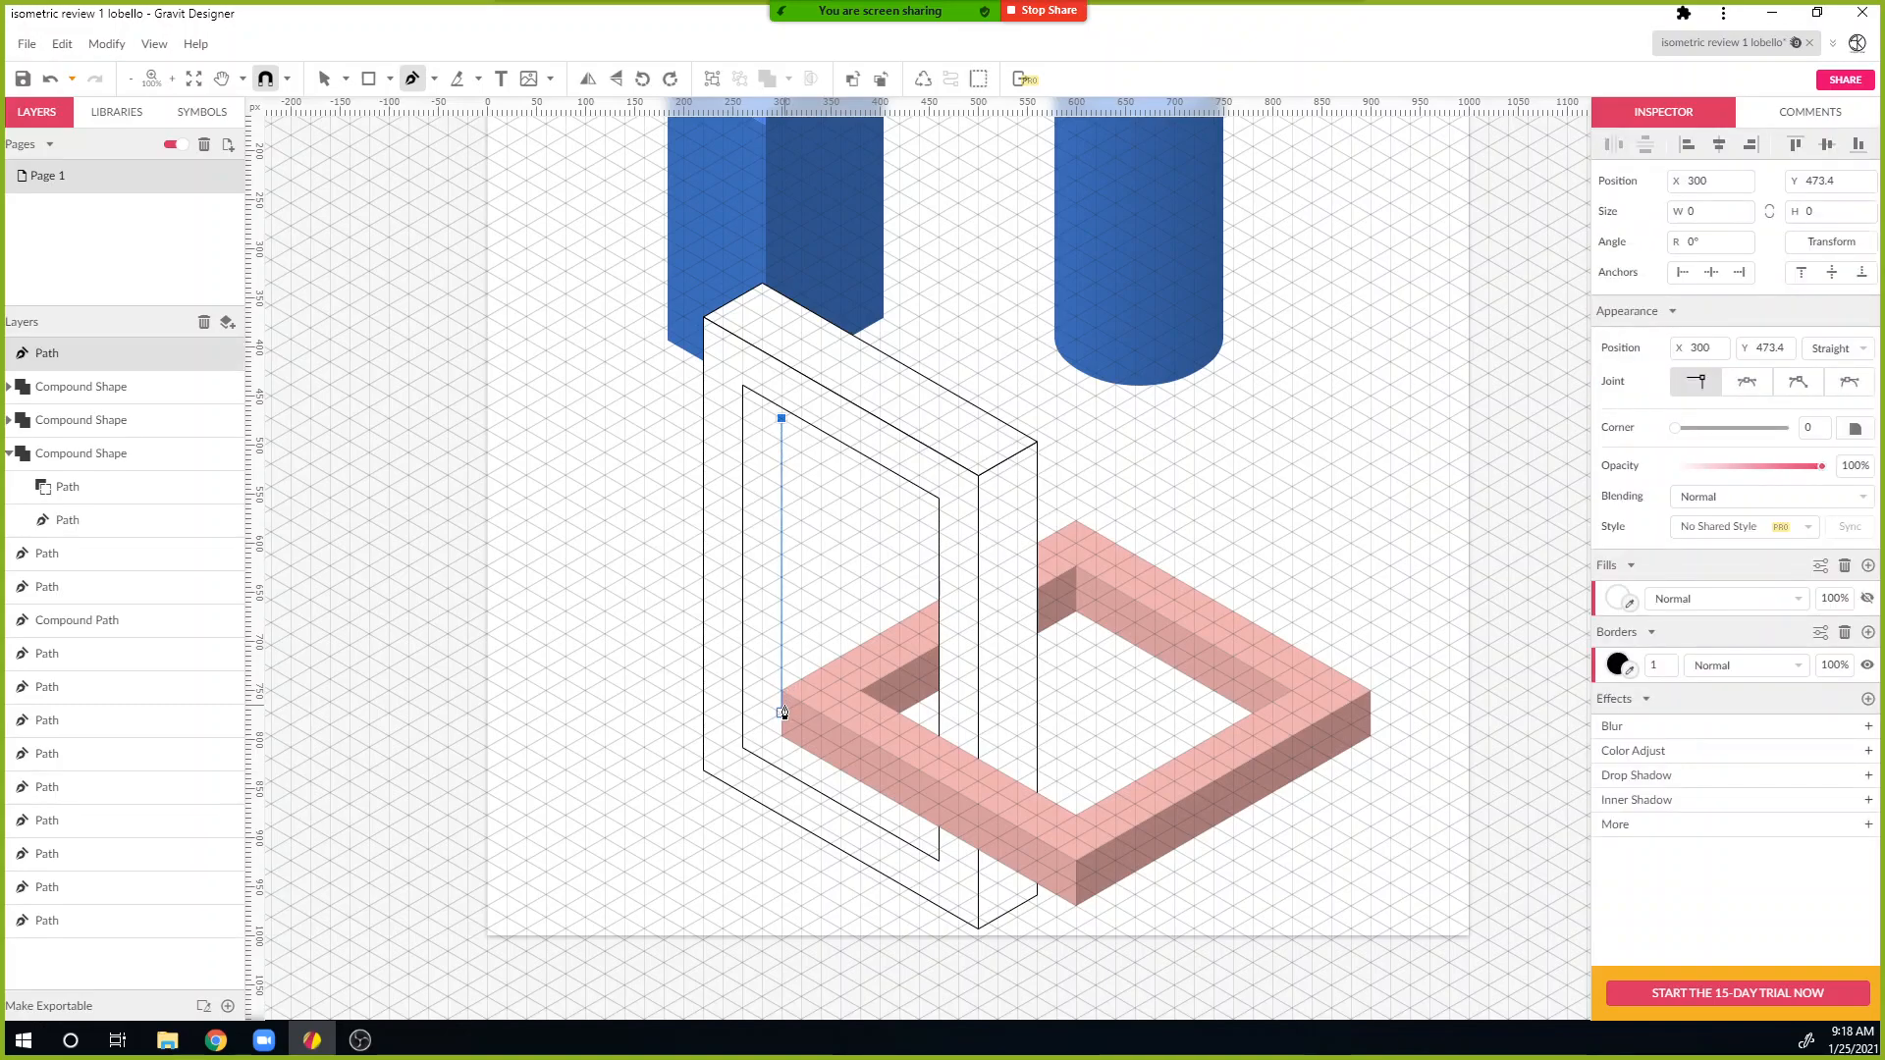
pyautogui.moveTo(752, 753); pyautogui.dragTo(745, 751)
pyautogui.hotkey('ctrl', 'z')
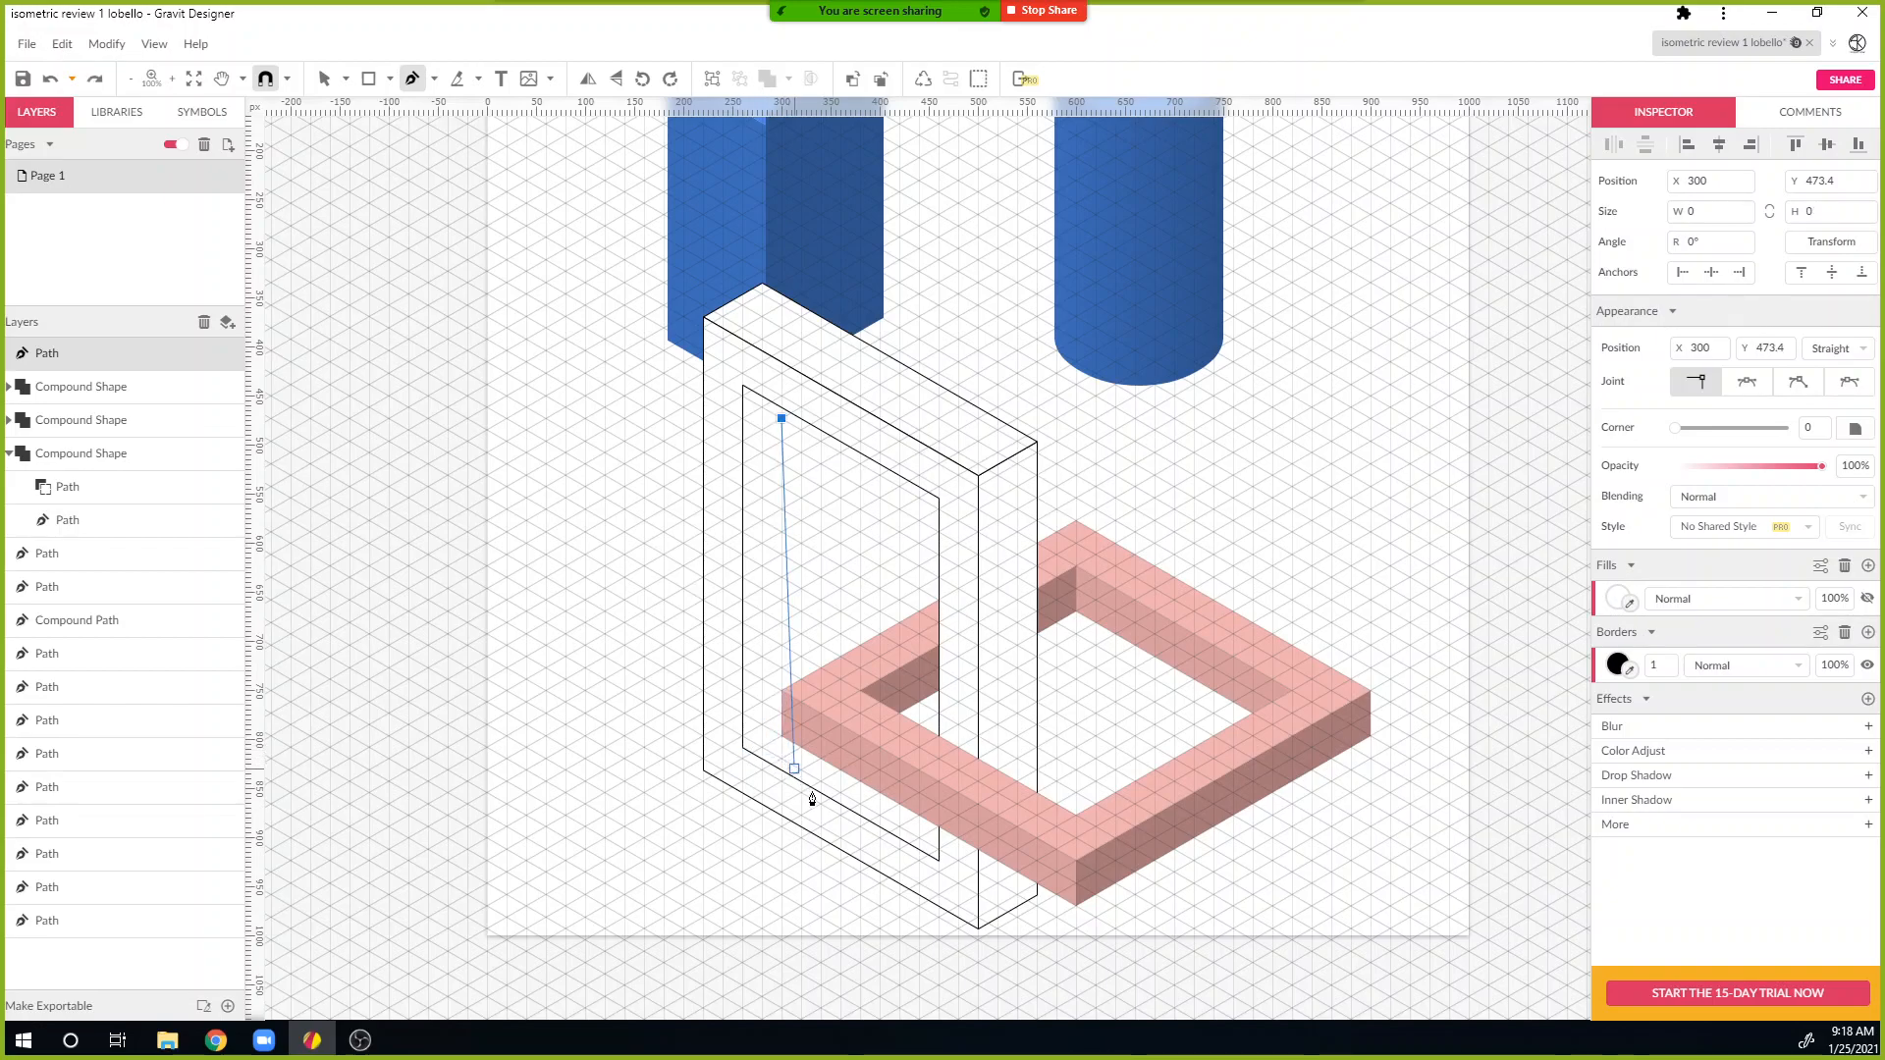
pyautogui.hotkey('ctrl', 'z')
pyautogui.hotkey('ctrl', 'z')
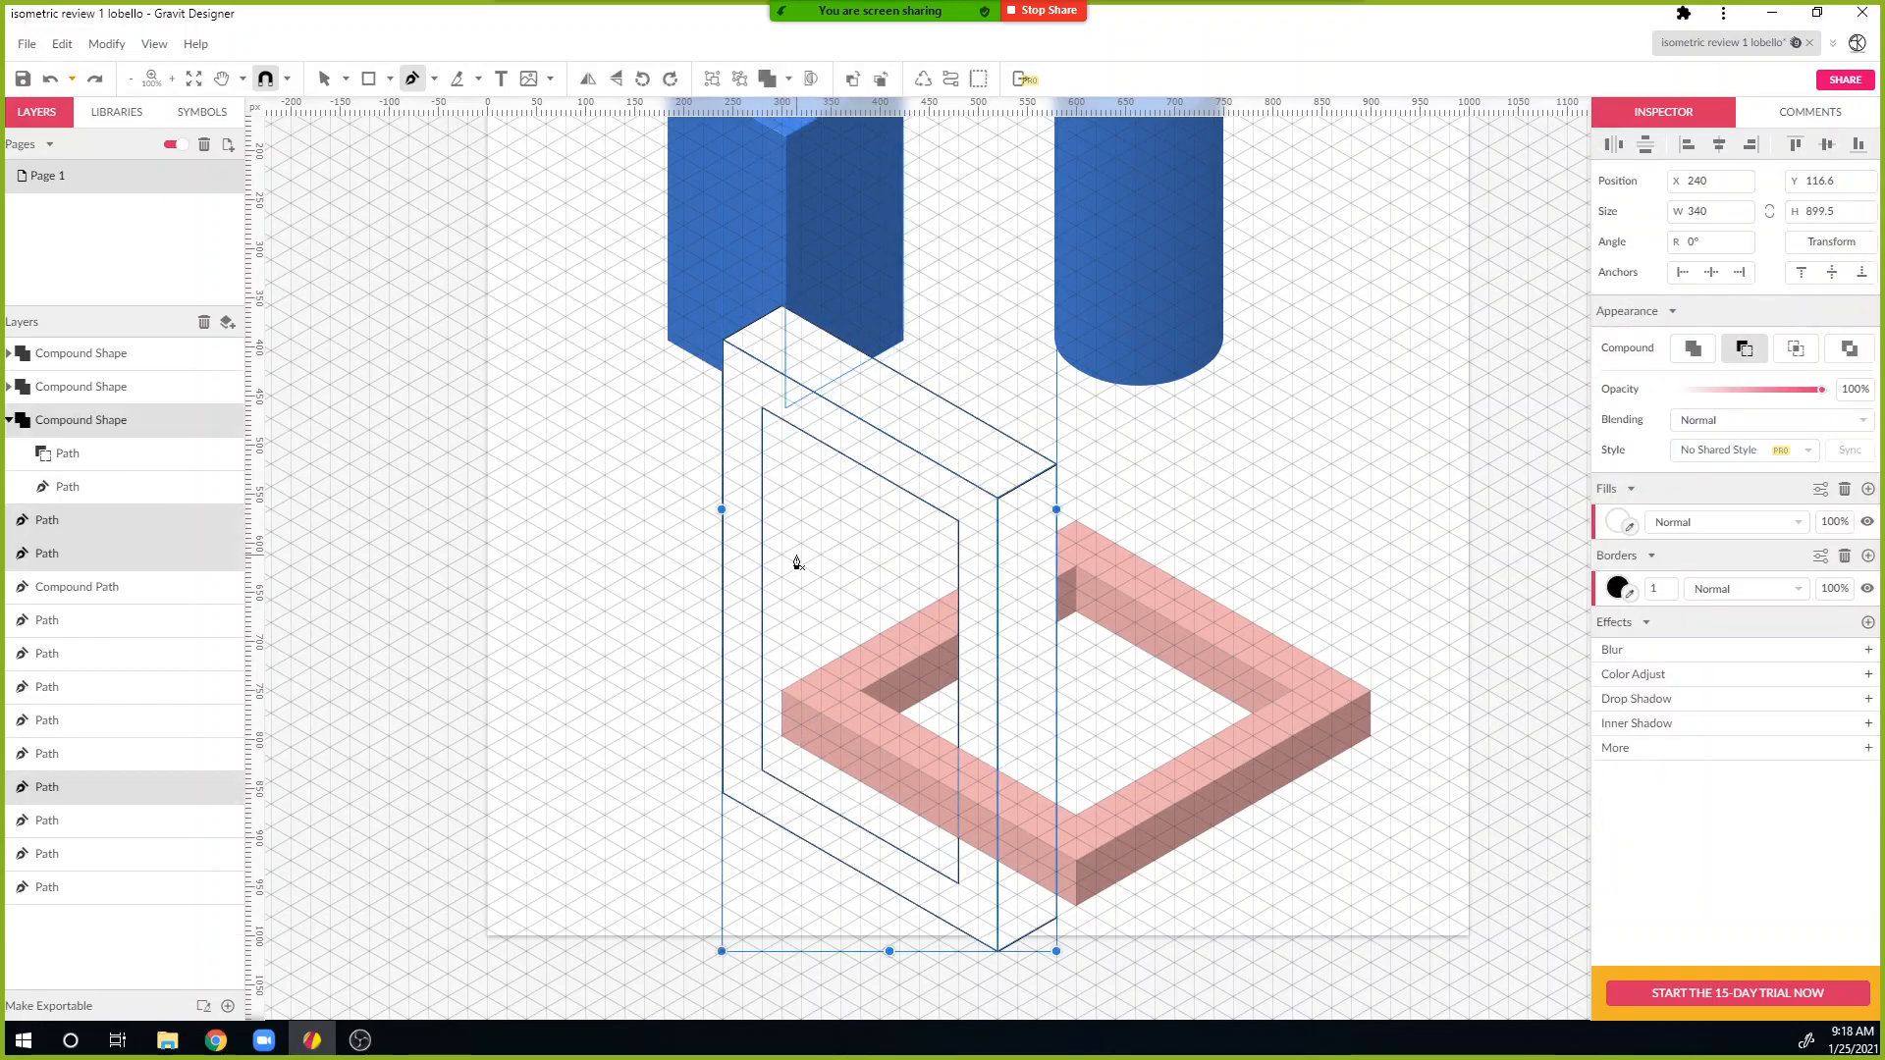
# Step: Draw the upright frame's narrow inner side face, 40 by 369.5 at X 280, Y 461.9, and send it to the back
pyautogui.click(762, 770)
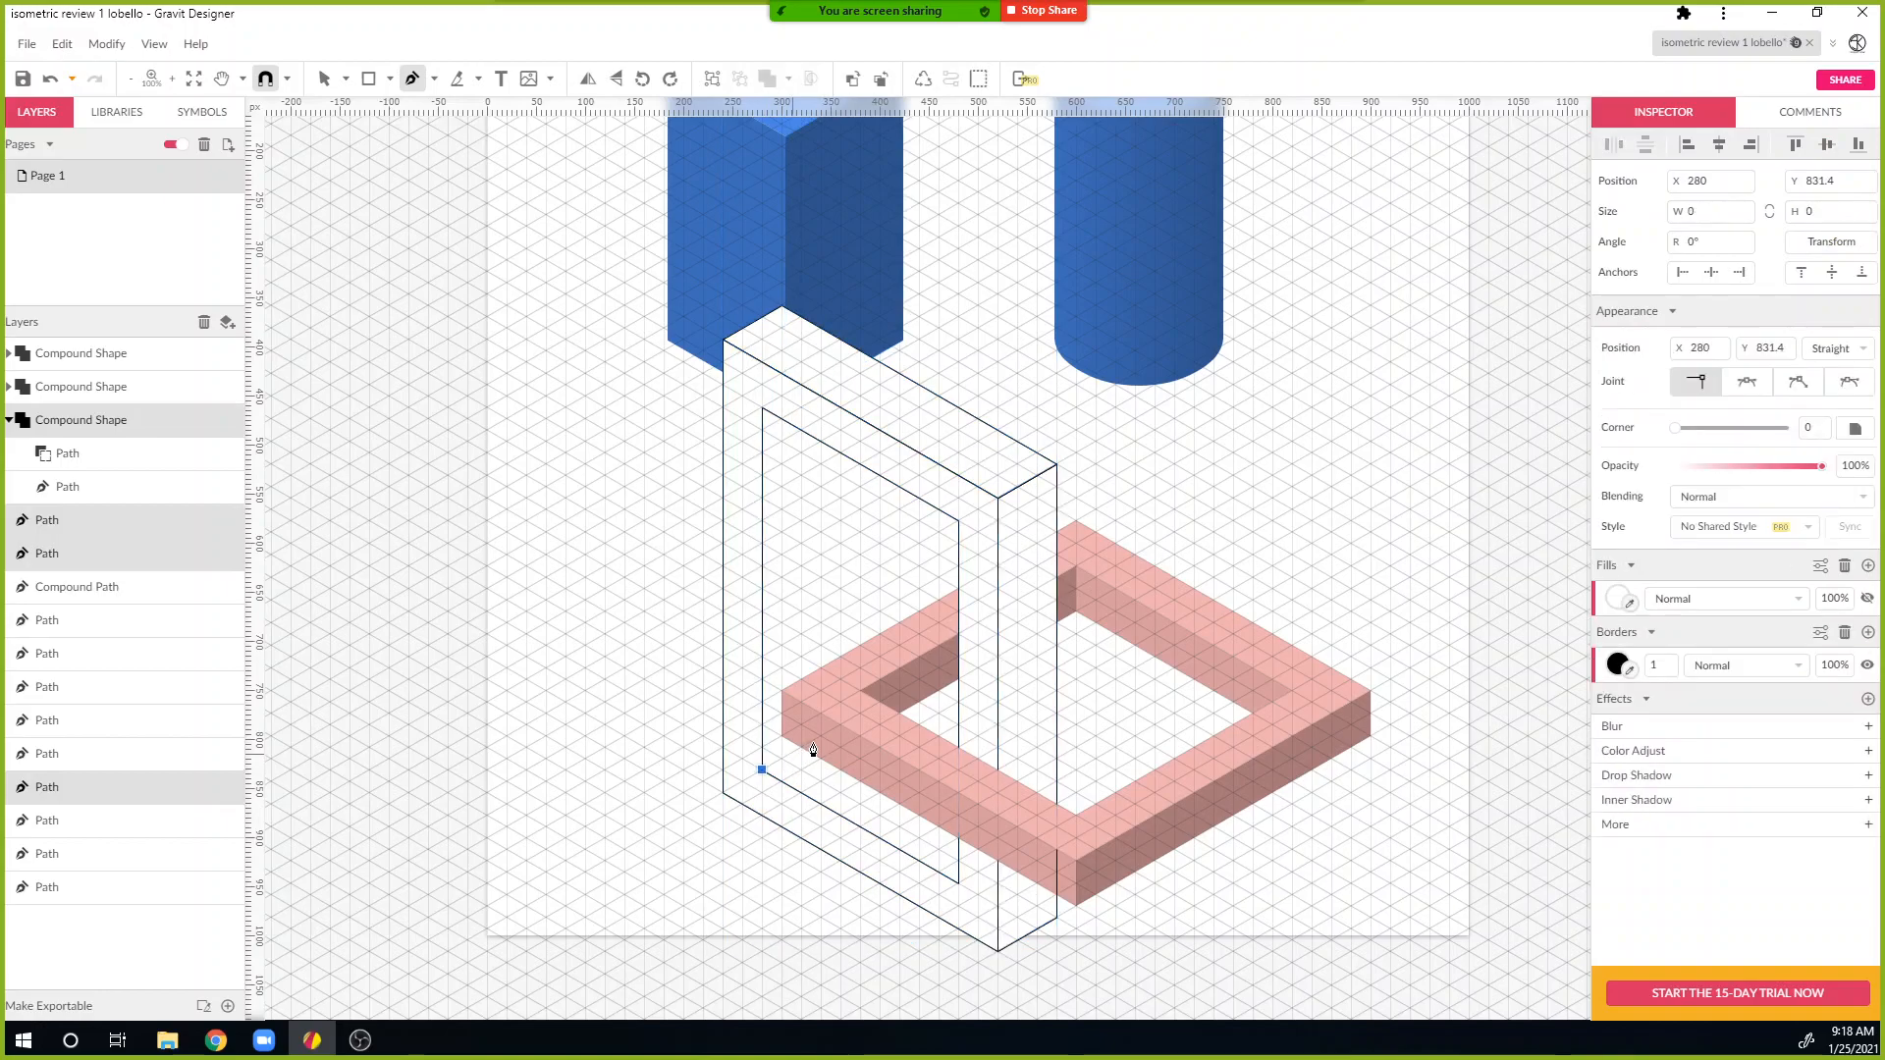
pyautogui.click(801, 429)
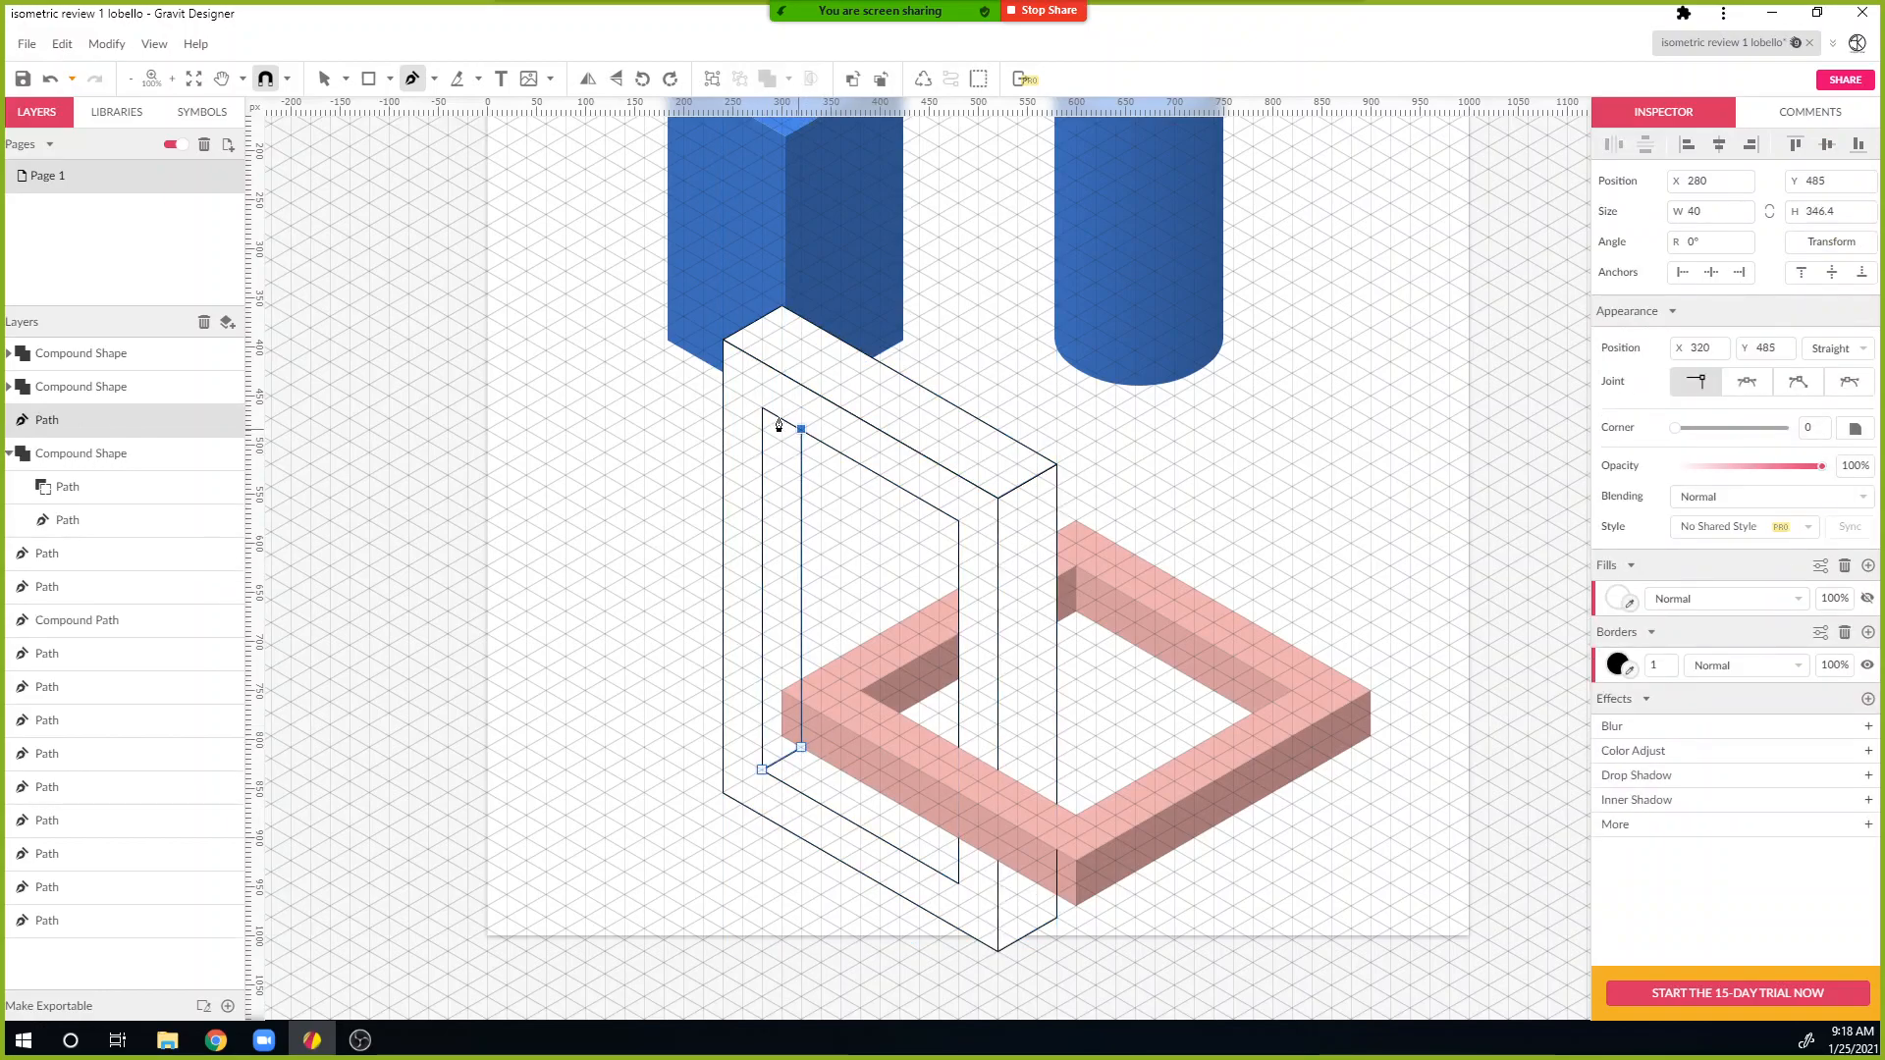
pyautogui.click(763, 407)
pyautogui.click(762, 771)
pyautogui.hotkey('ctrl', 'shift', 'Down')
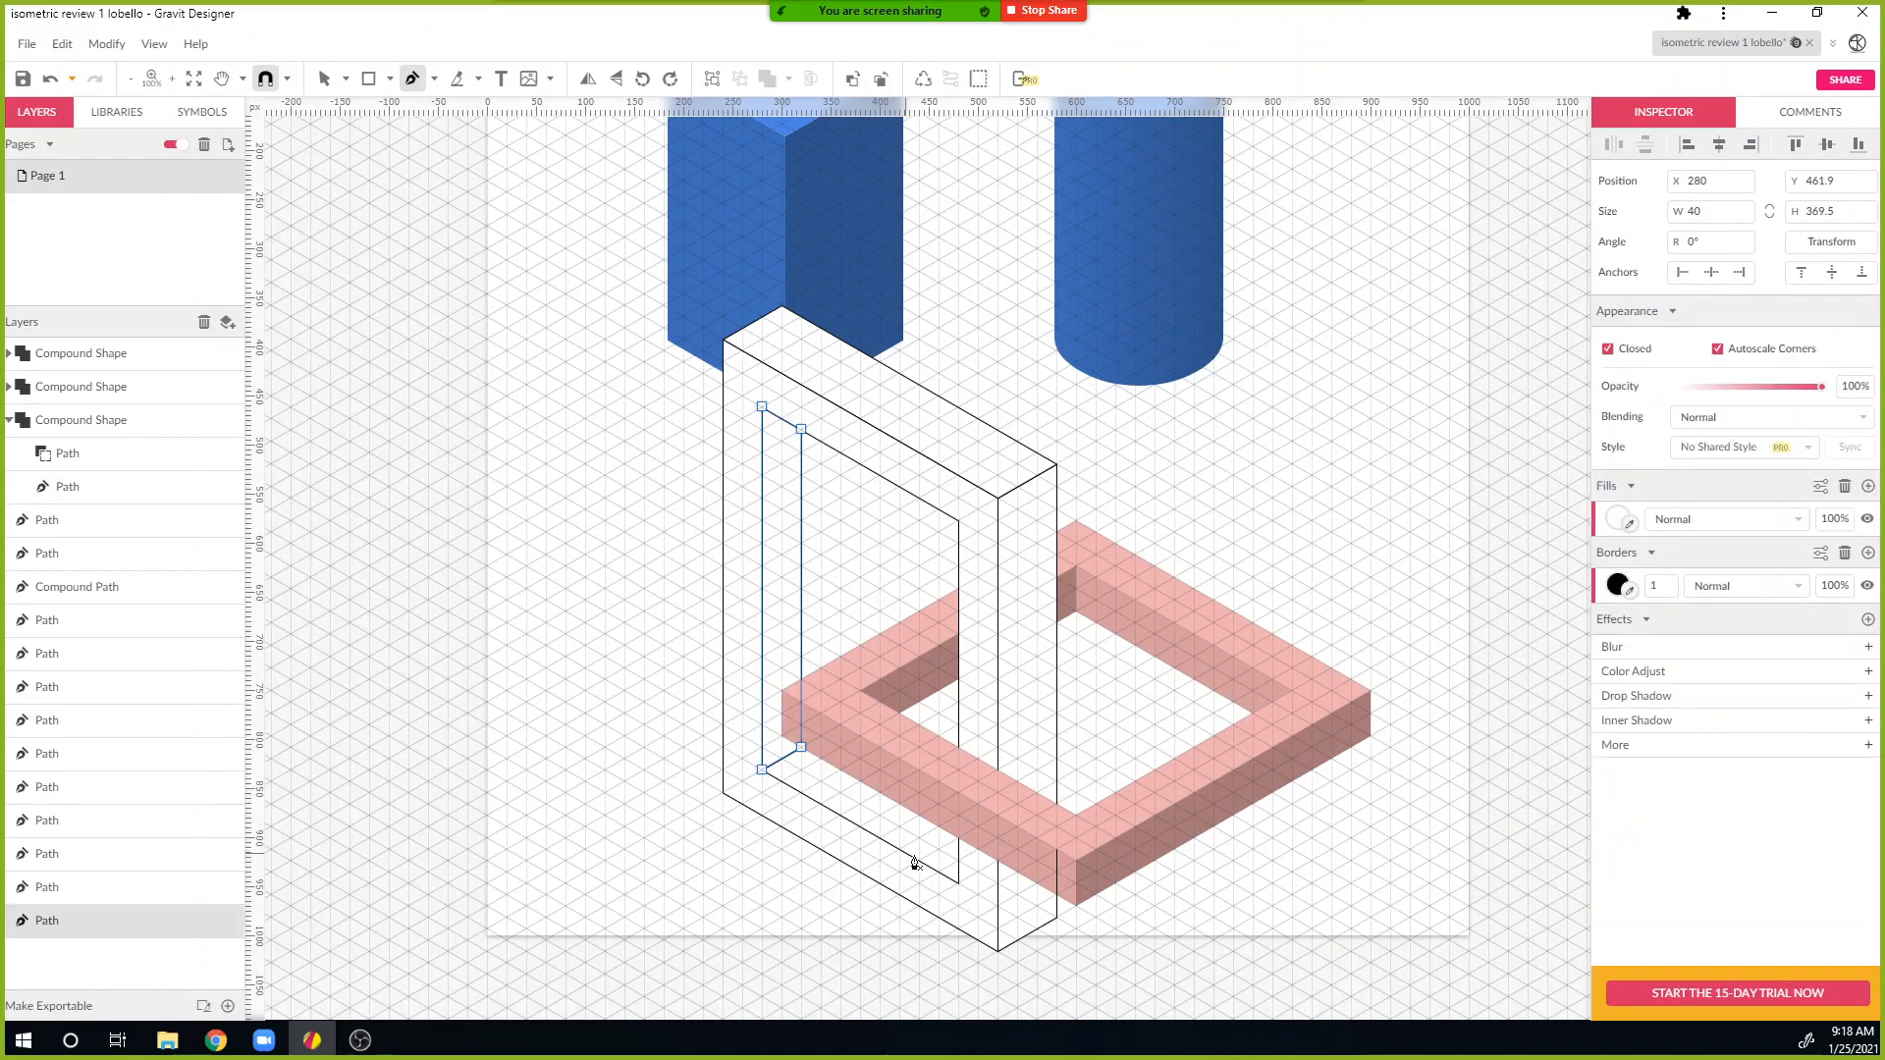
# Step: Draw the bottom inner face of the upright frame's opening as a closed path, 200 by 138.6 at X 280, Y 808.3
pyautogui.click(958, 882)
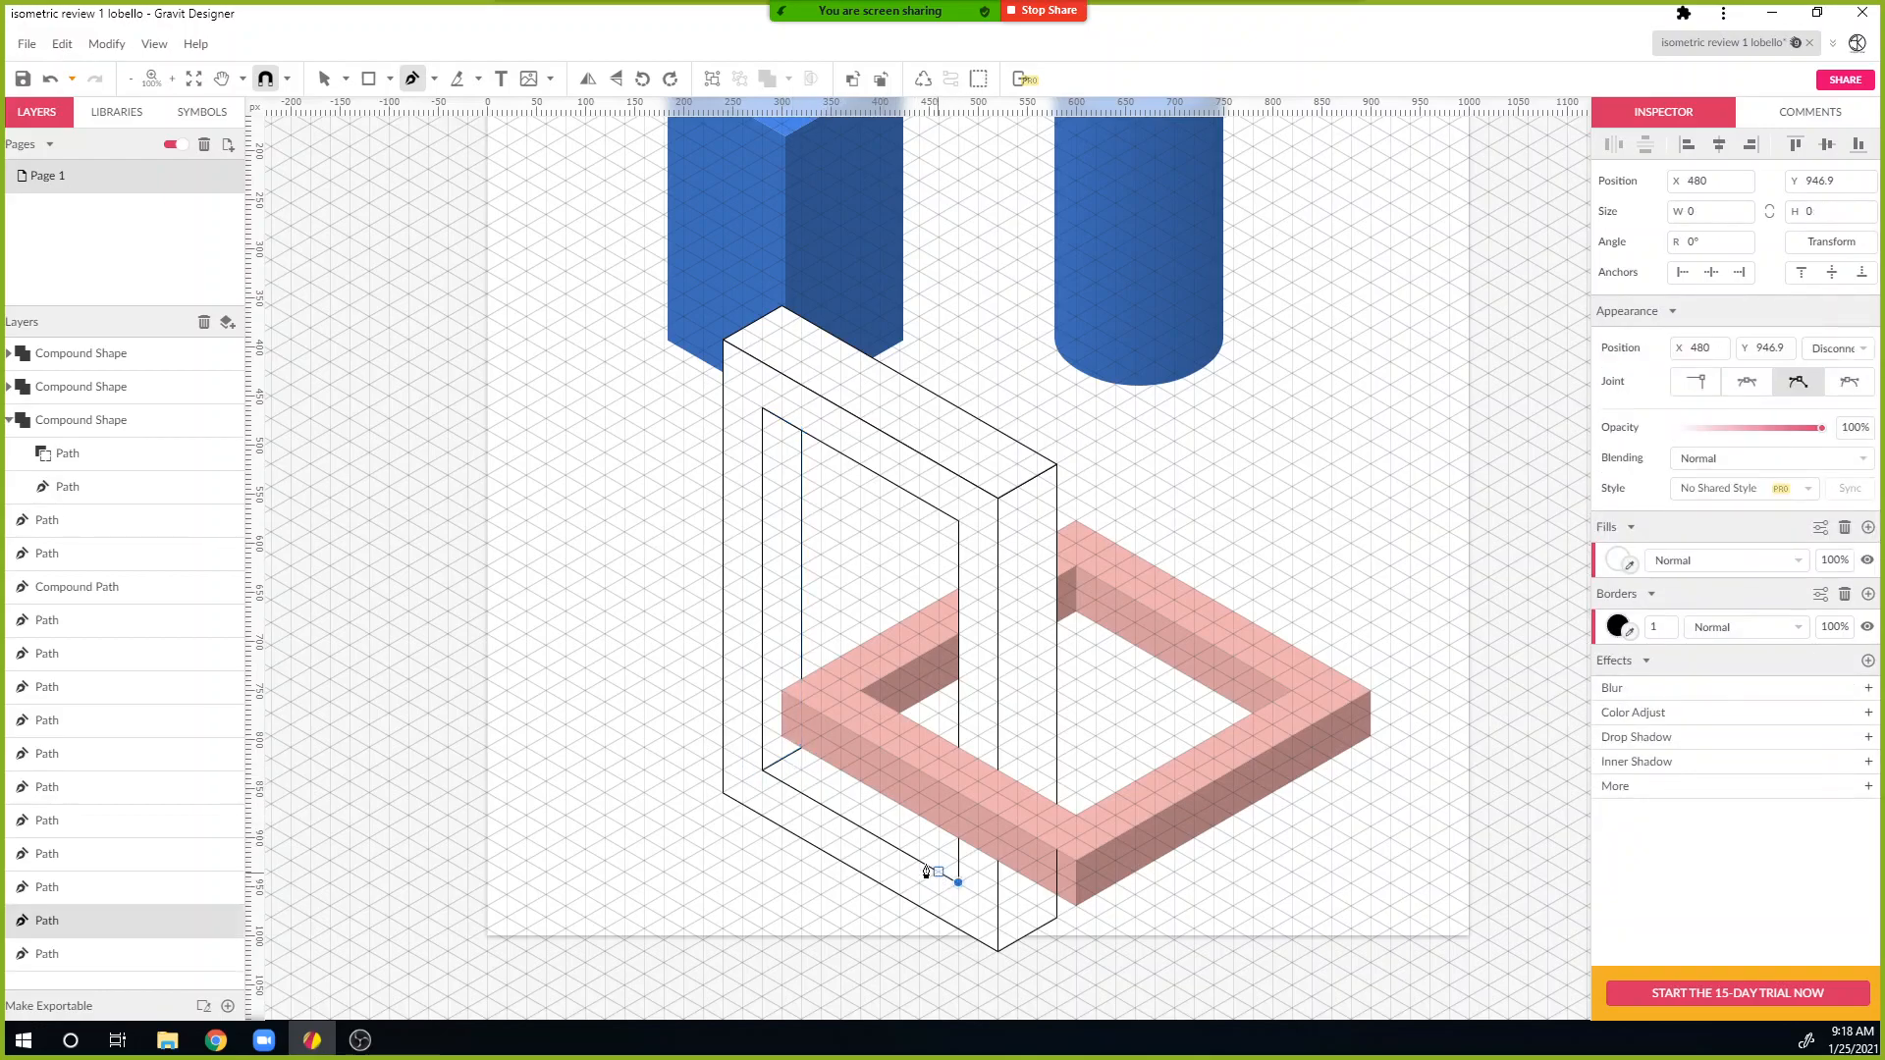
pyautogui.click(762, 768)
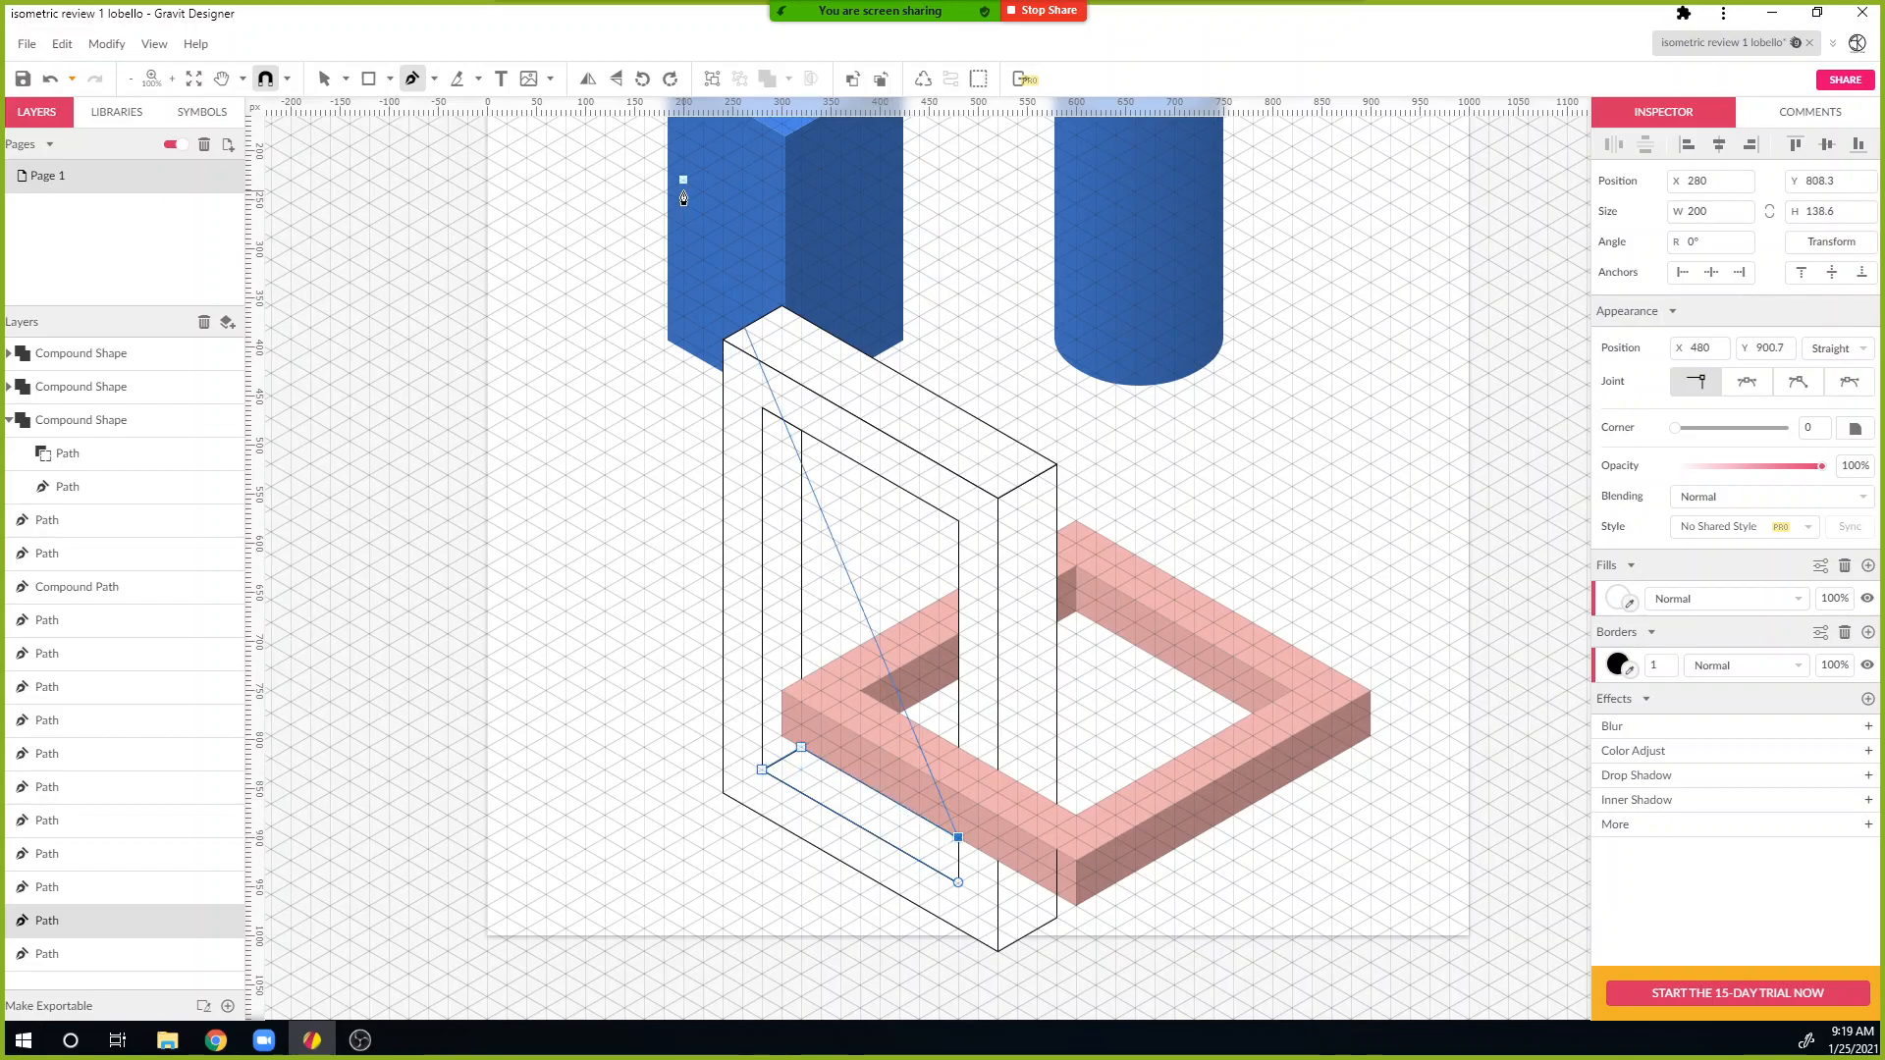
pyautogui.click(957, 885)
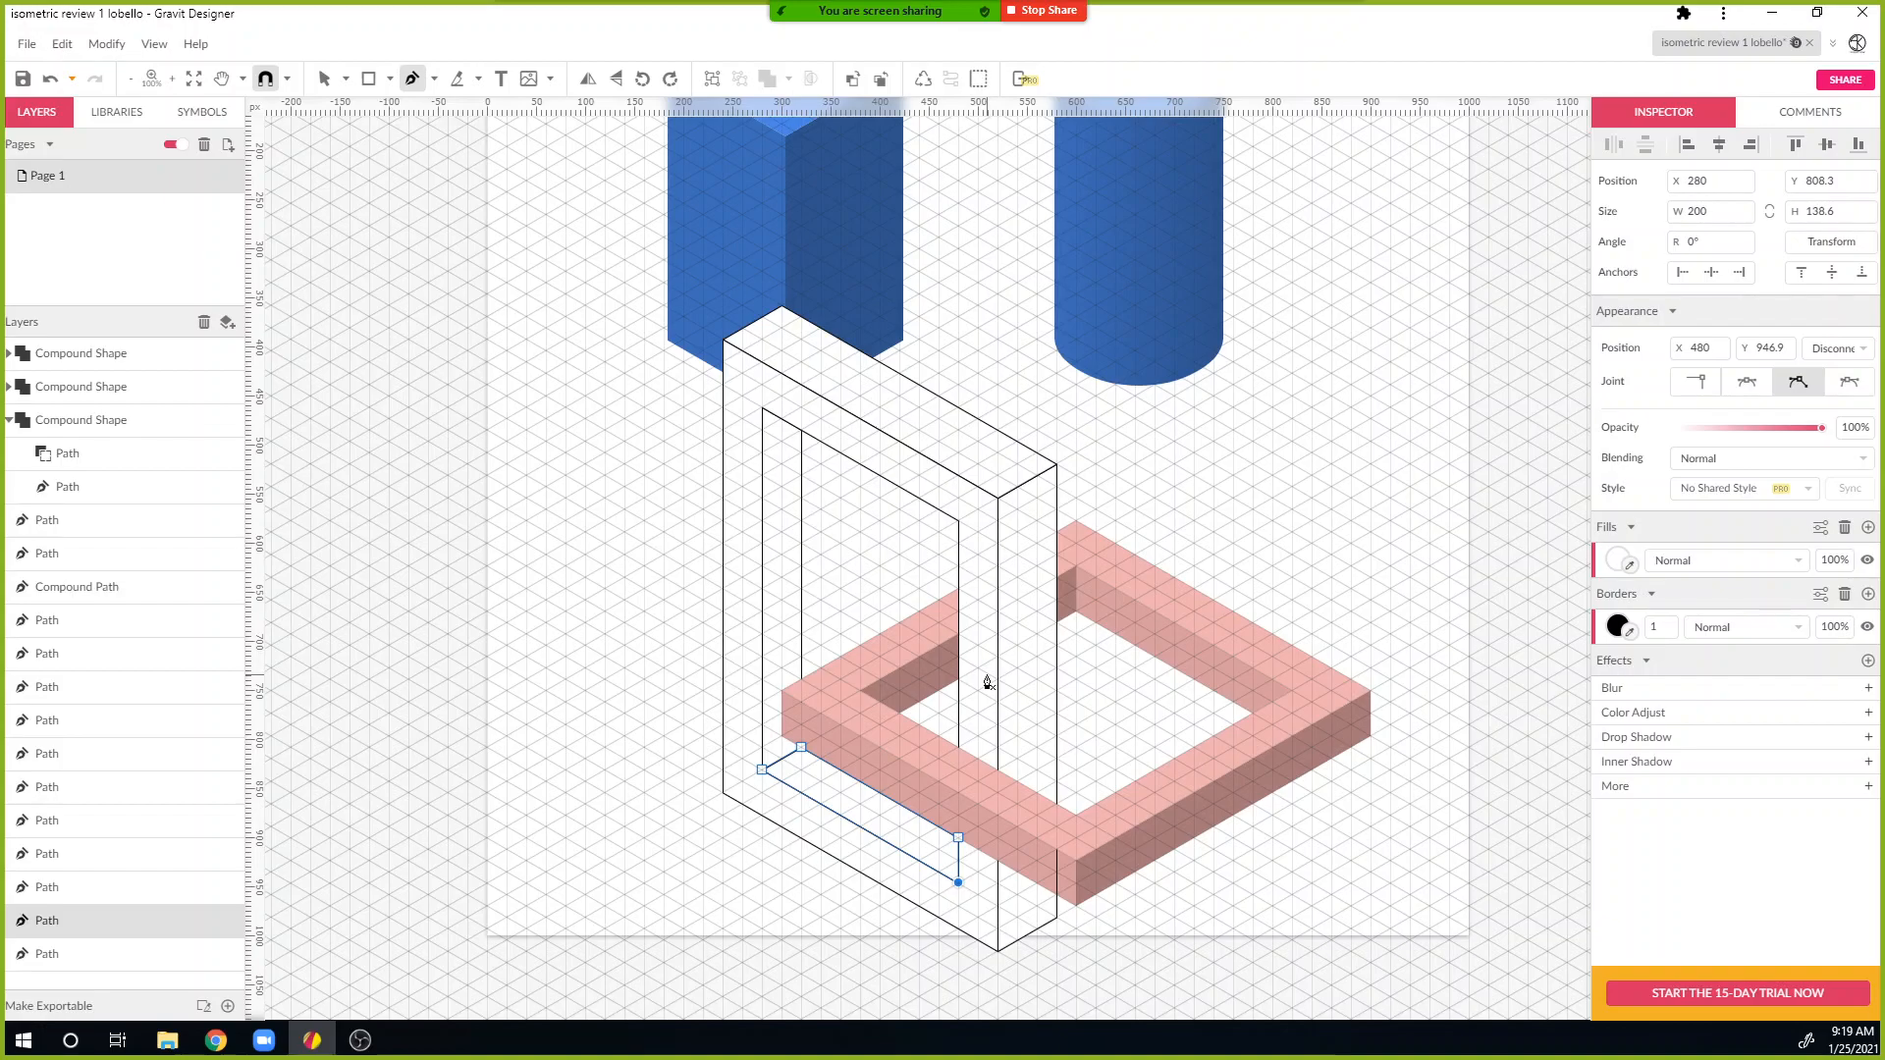
pyautogui.click(978, 441)
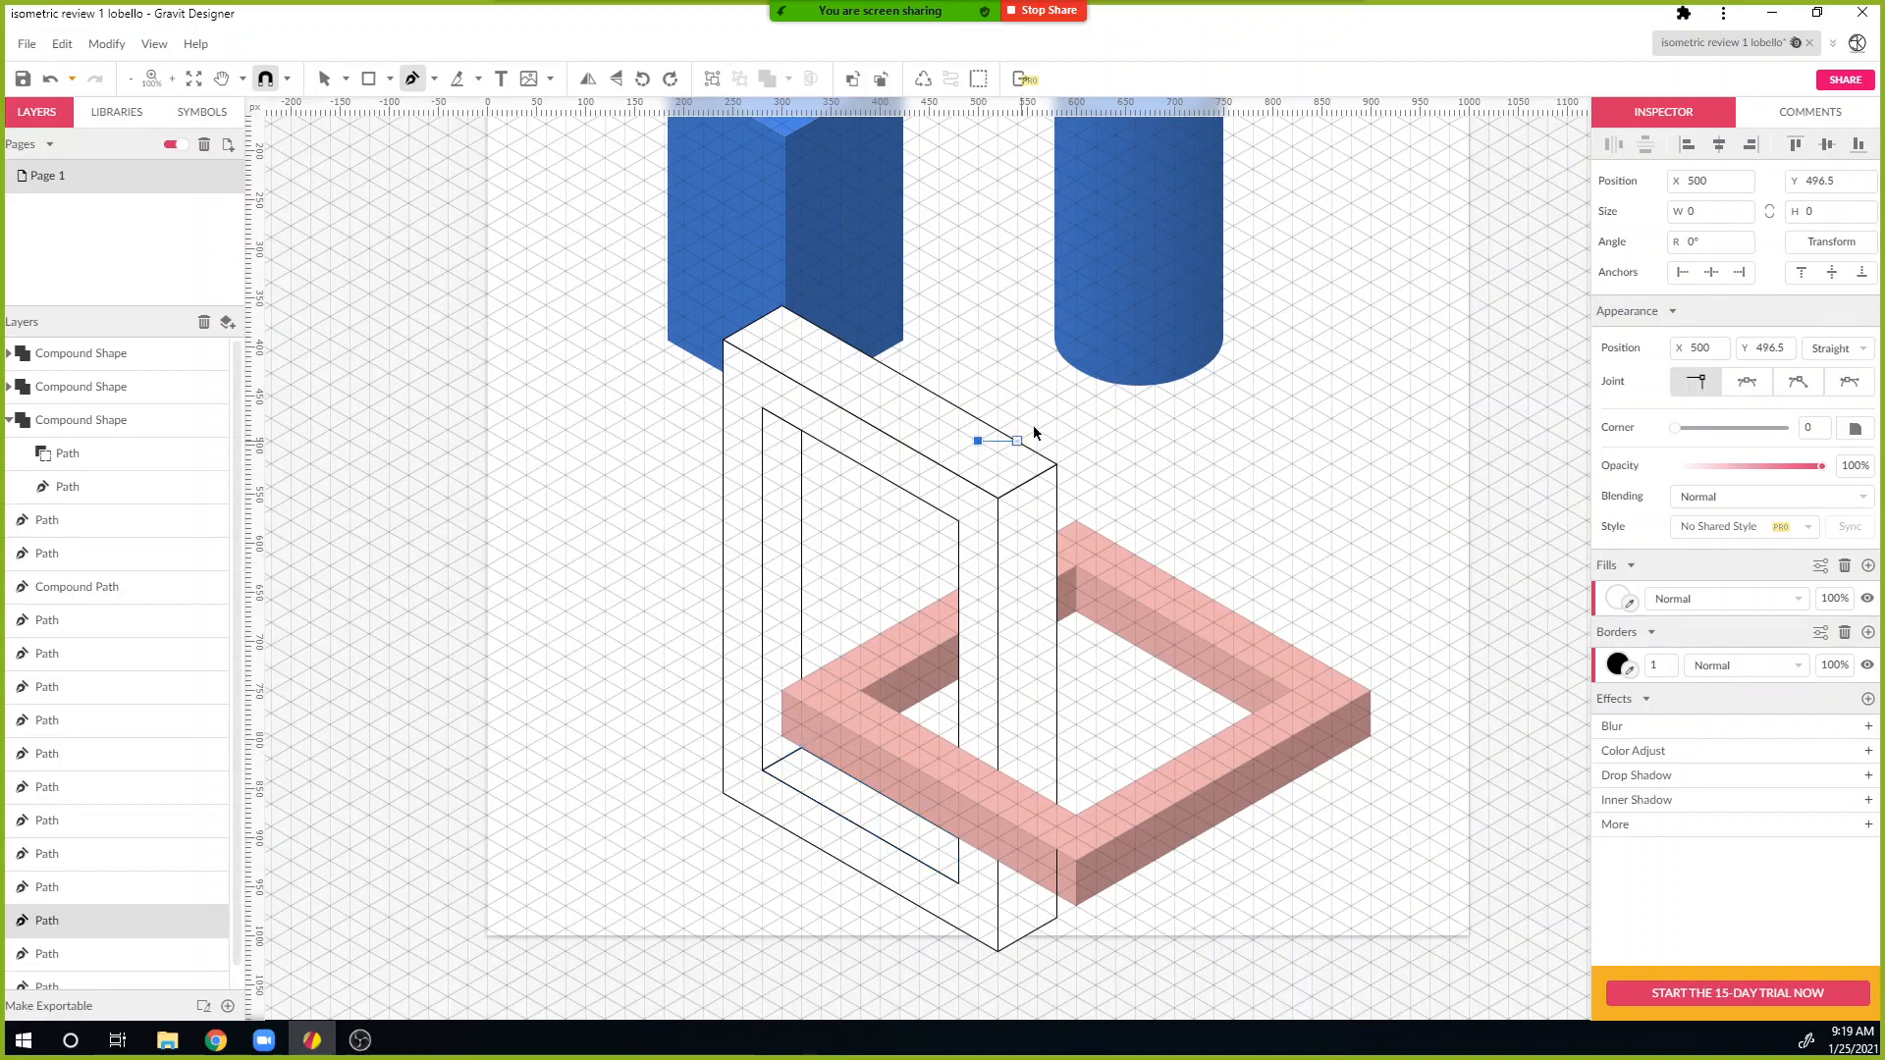
pyautogui.press('Escape')
# Step: Fill the upright frame's top face with the light blue sampled from the box's top face
pyautogui.click(976, 448)
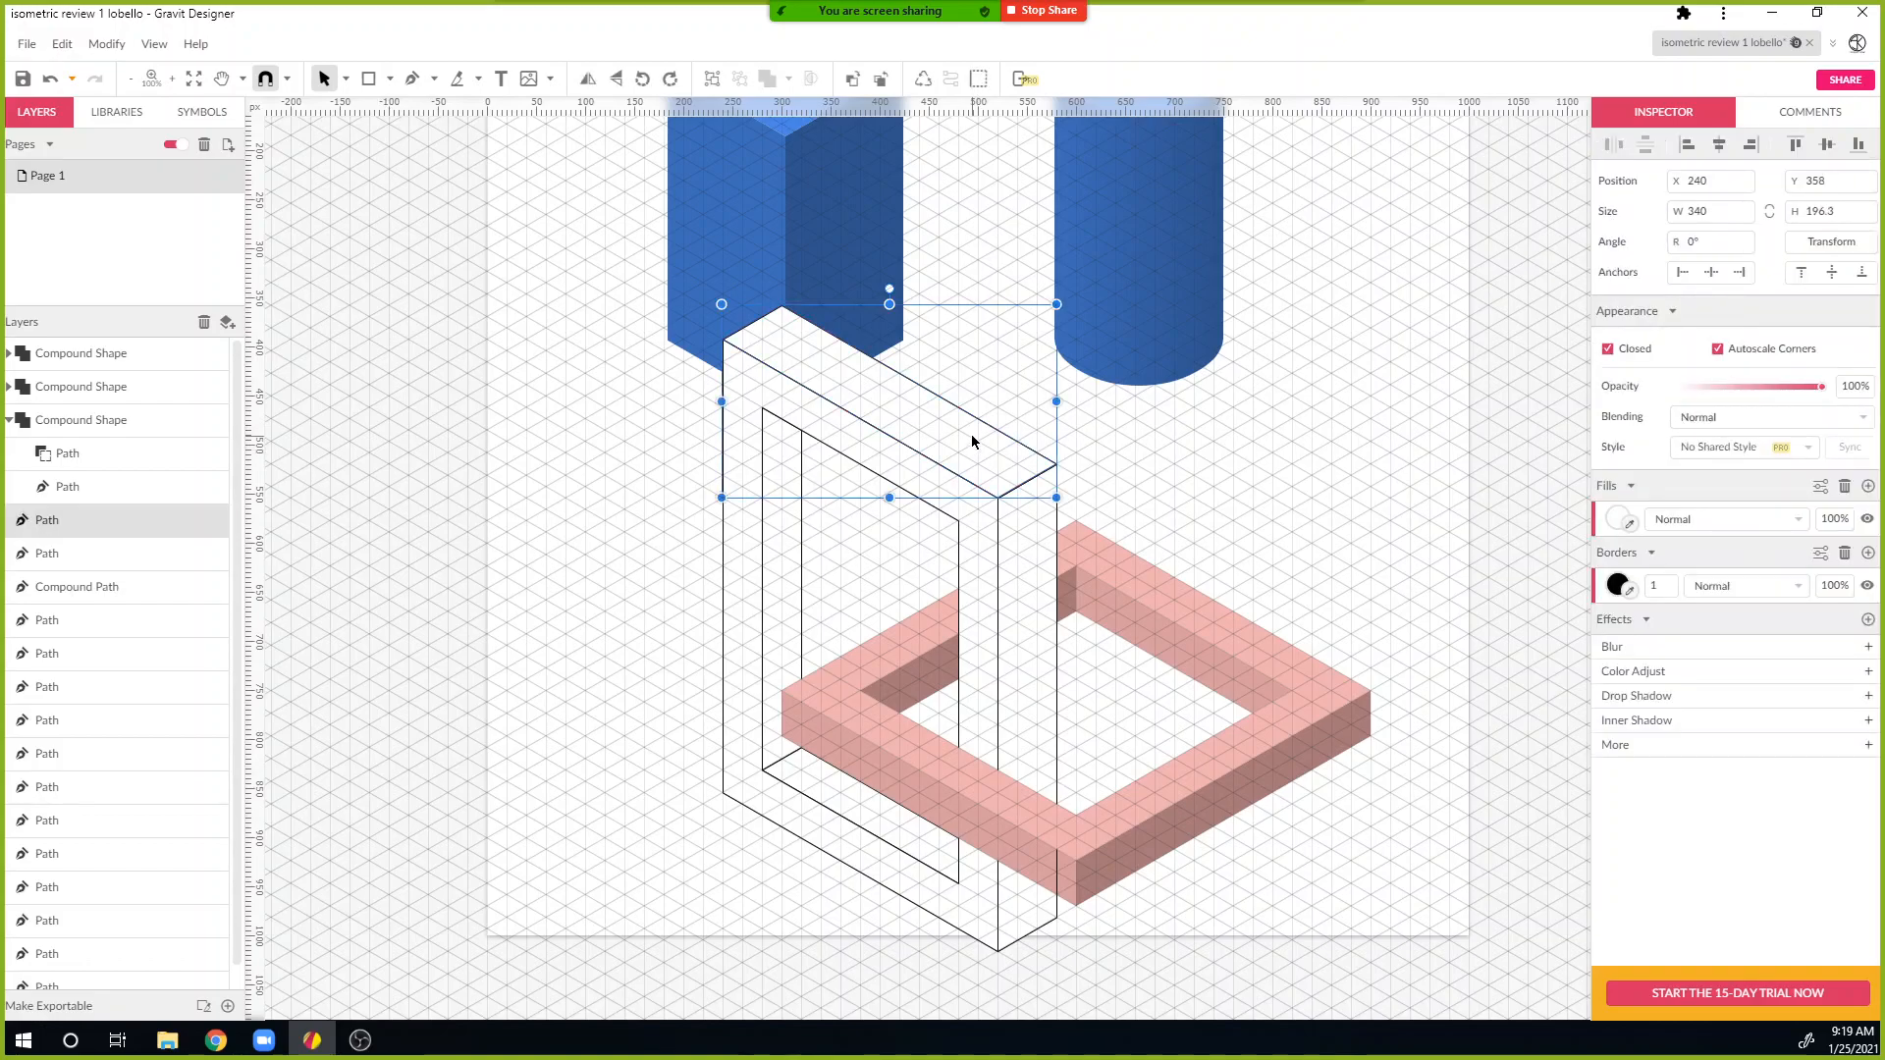
pyautogui.moveTo(981, 371); pyautogui.dragTo(1019, 567)
pyautogui.click(1630, 523)
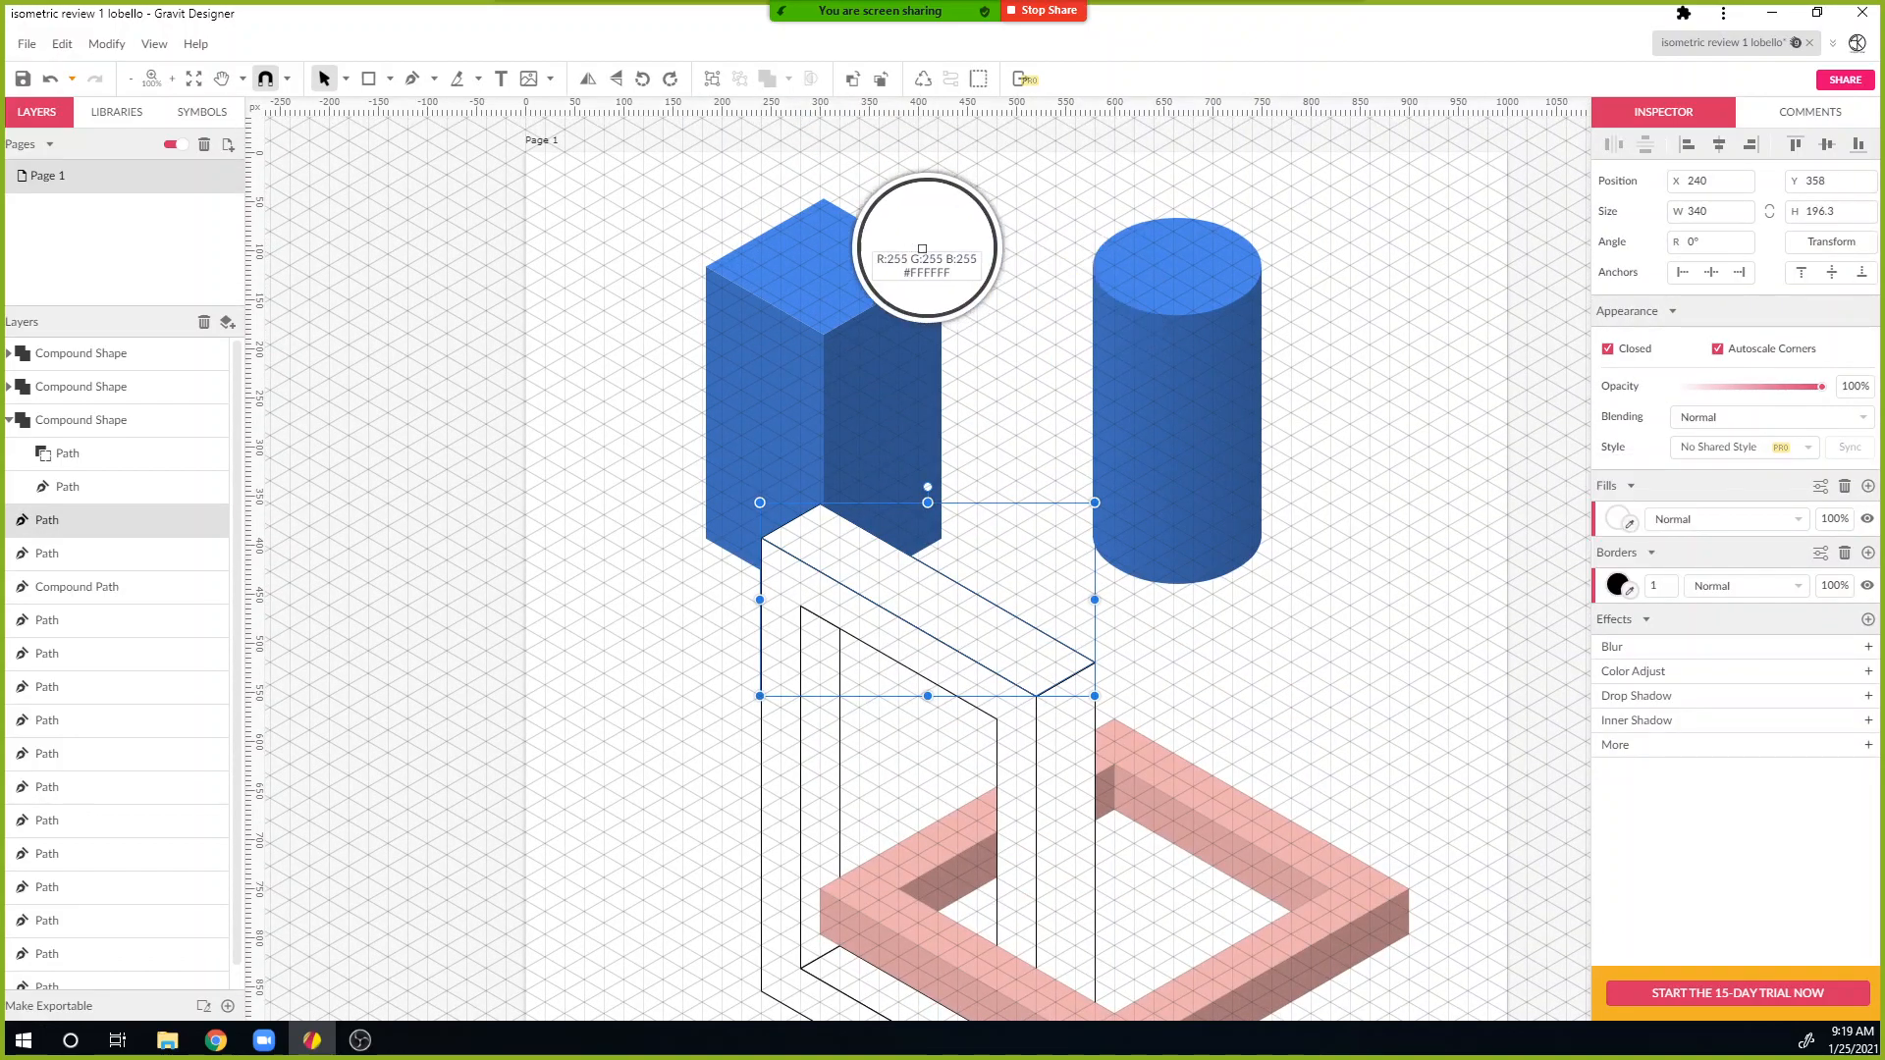
pyautogui.click(925, 257)
# Step: Set the border of the upright frame's narrow outer end face to the dark blue sampled from the box's shaded side
pyautogui.click(1073, 890)
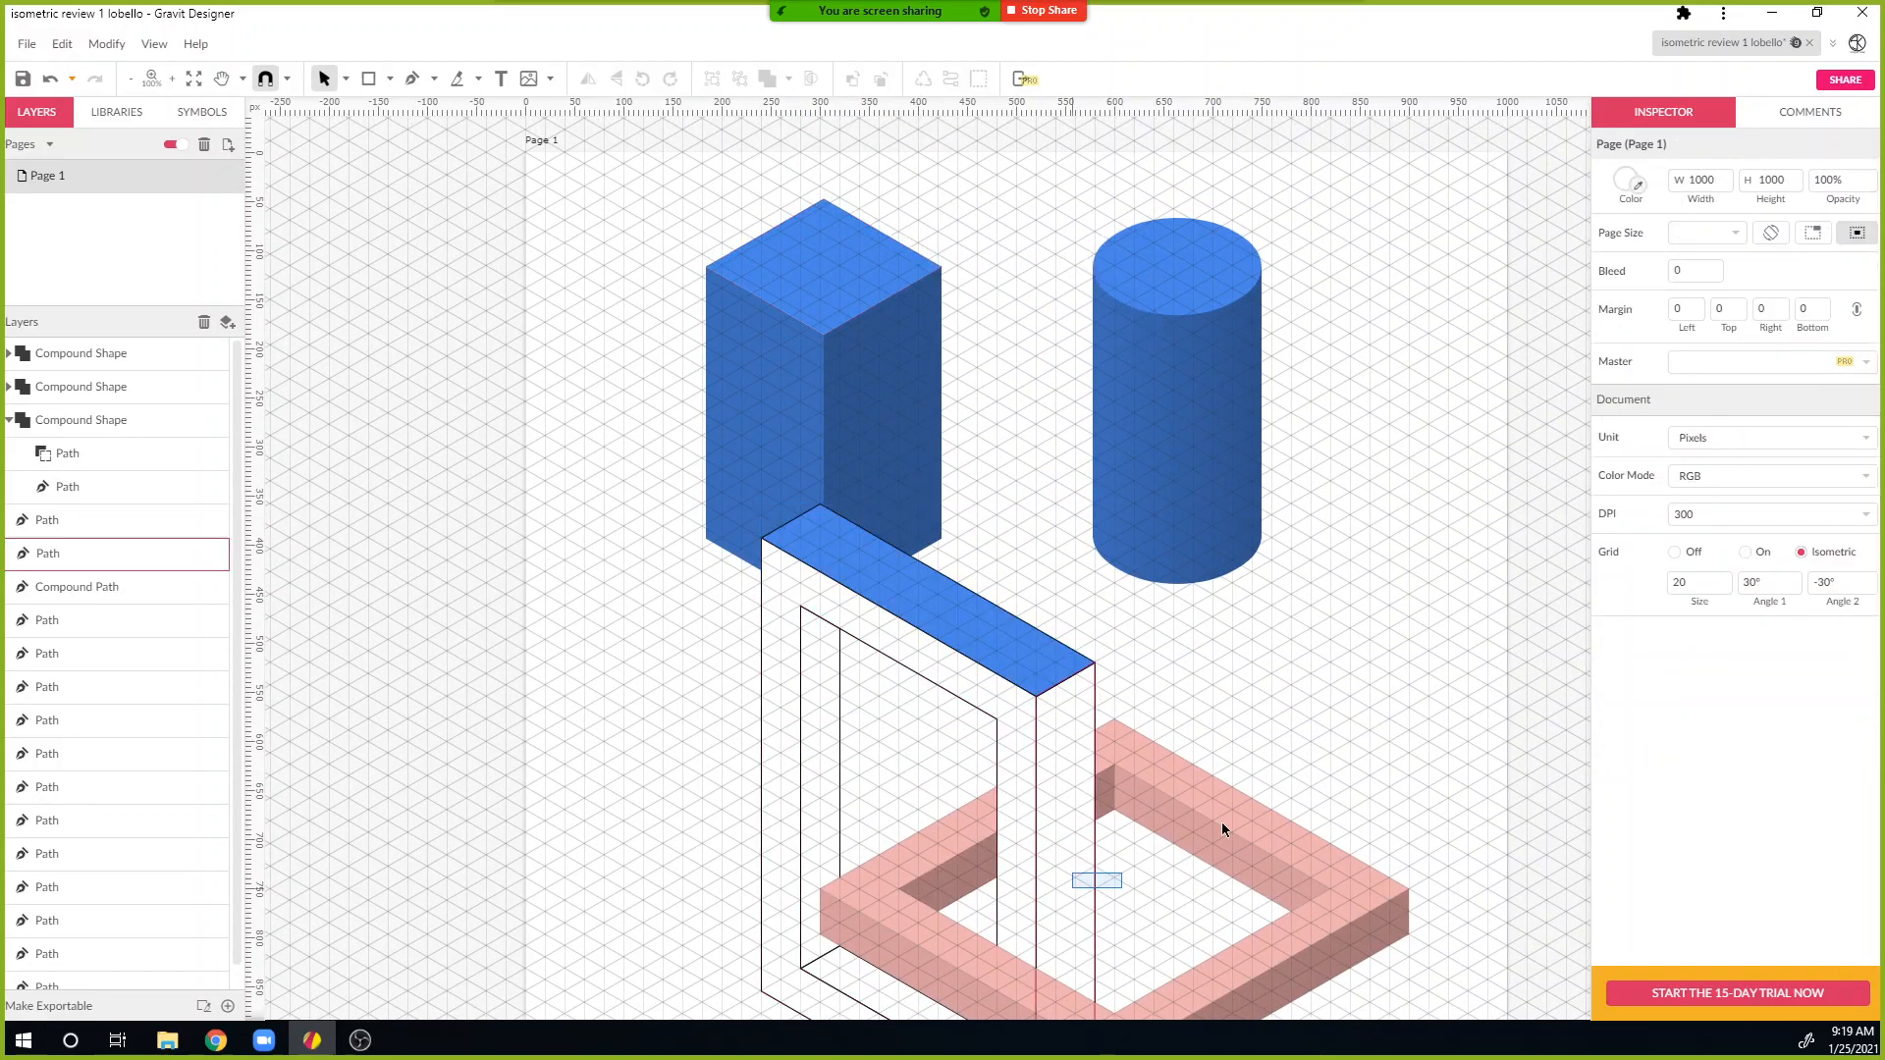
pyautogui.moveTo(1072, 889); pyautogui.dragTo(1122, 873)
pyautogui.click(1630, 590)
pyautogui.click(850, 434)
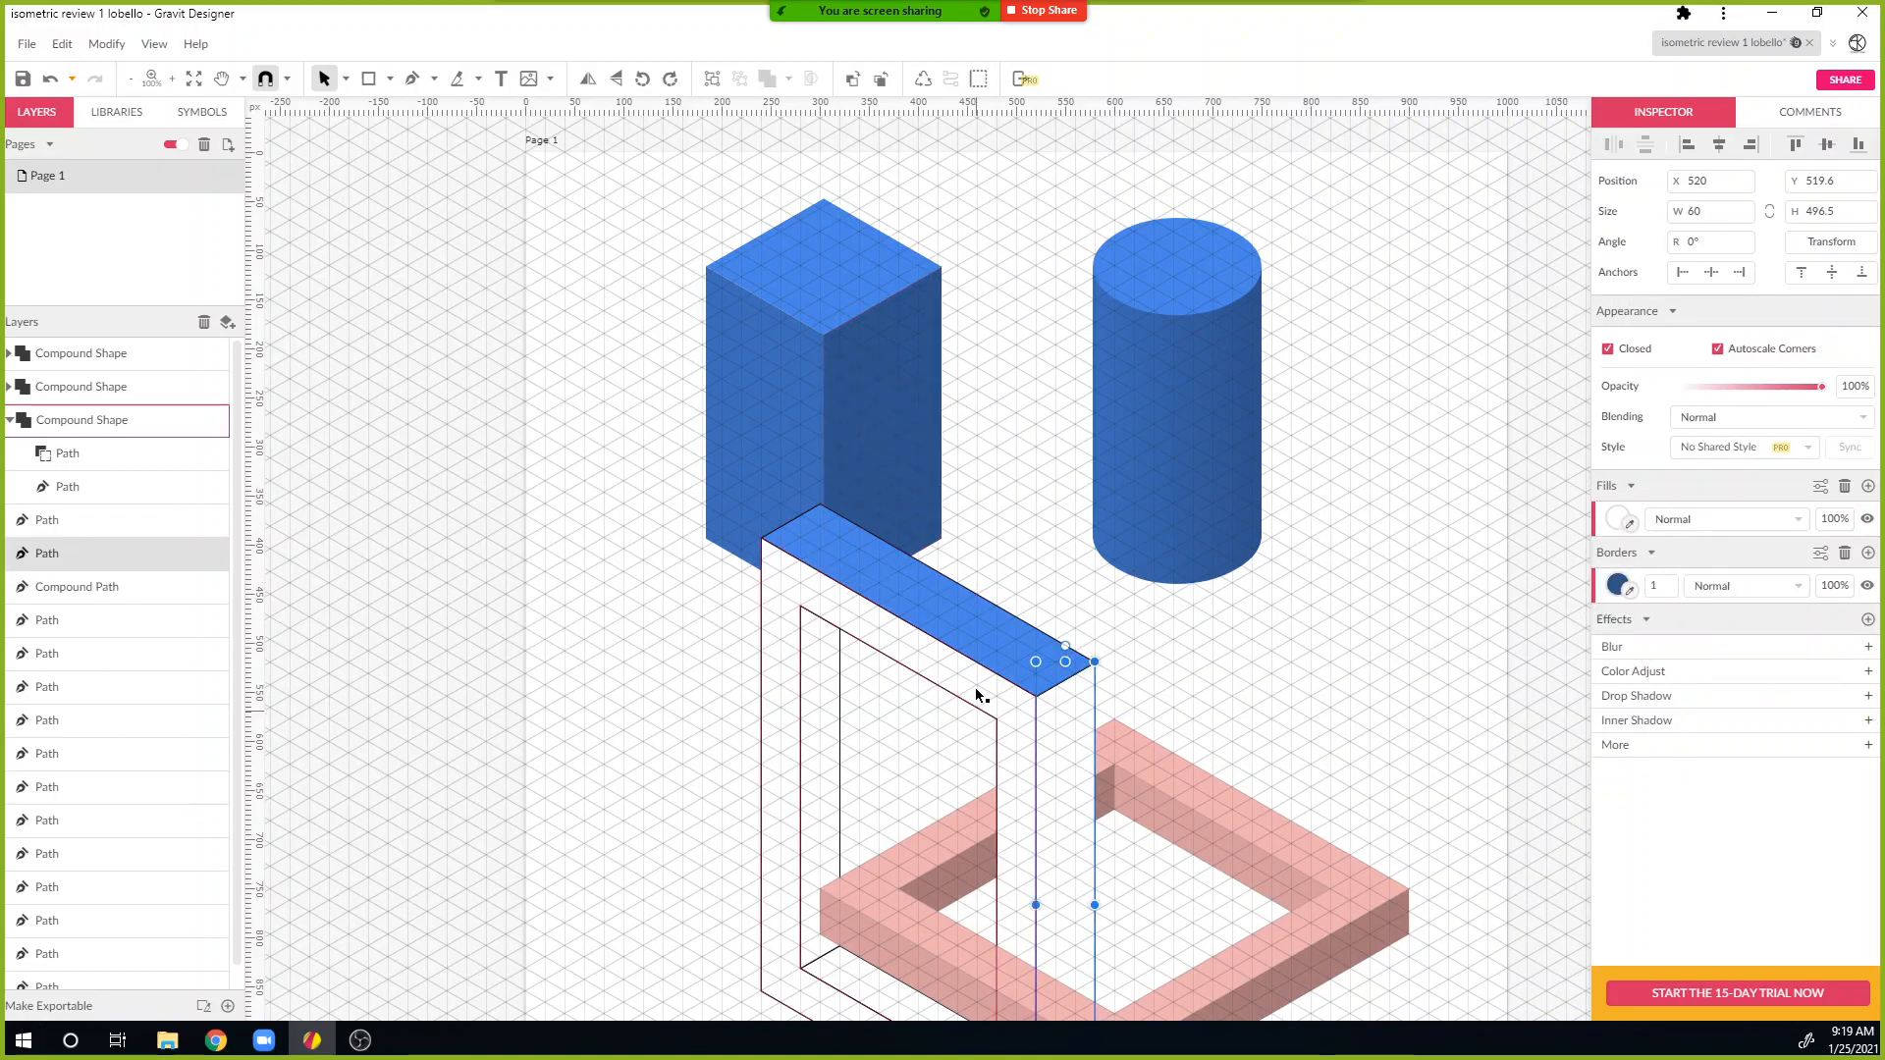
# Step: Fill the upright frame's narrow outer end face with the dark blue sampled from the box's shaded side
pyautogui.click(1629, 523)
pyautogui.click(871, 450)
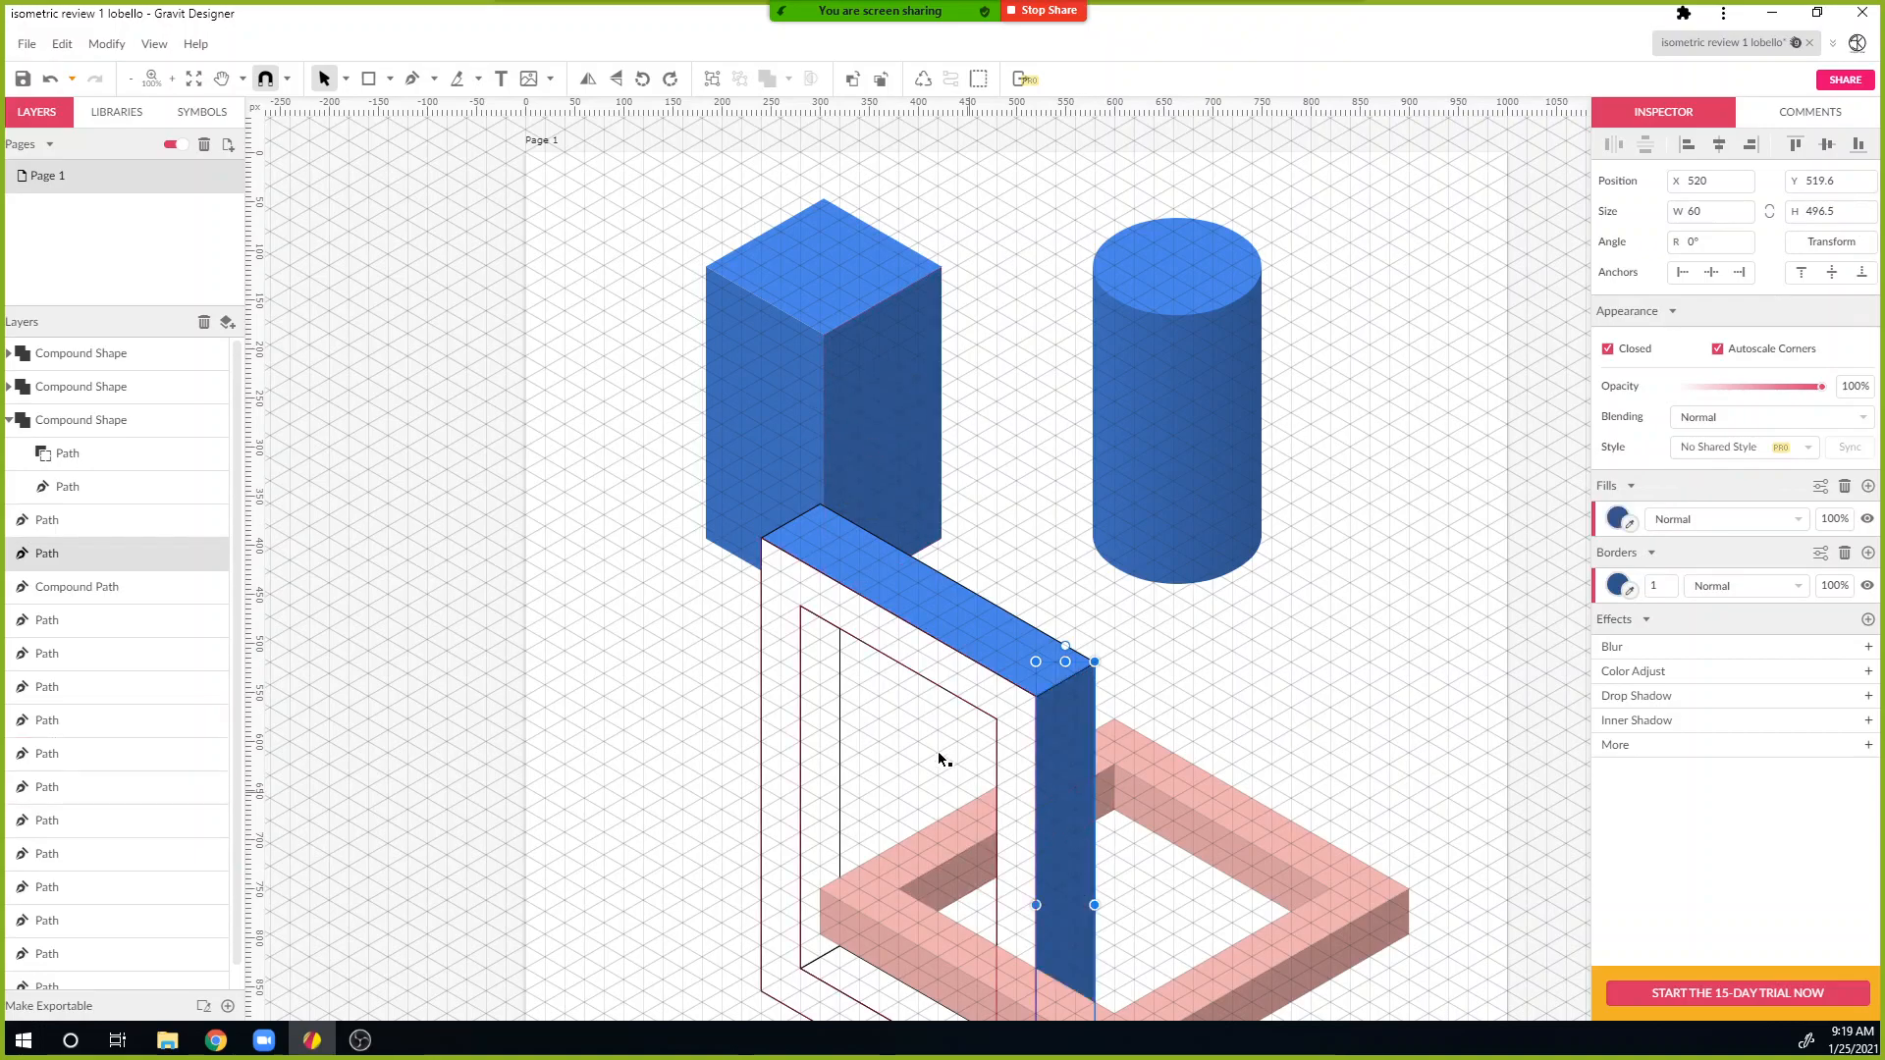
pyautogui.click(923, 670)
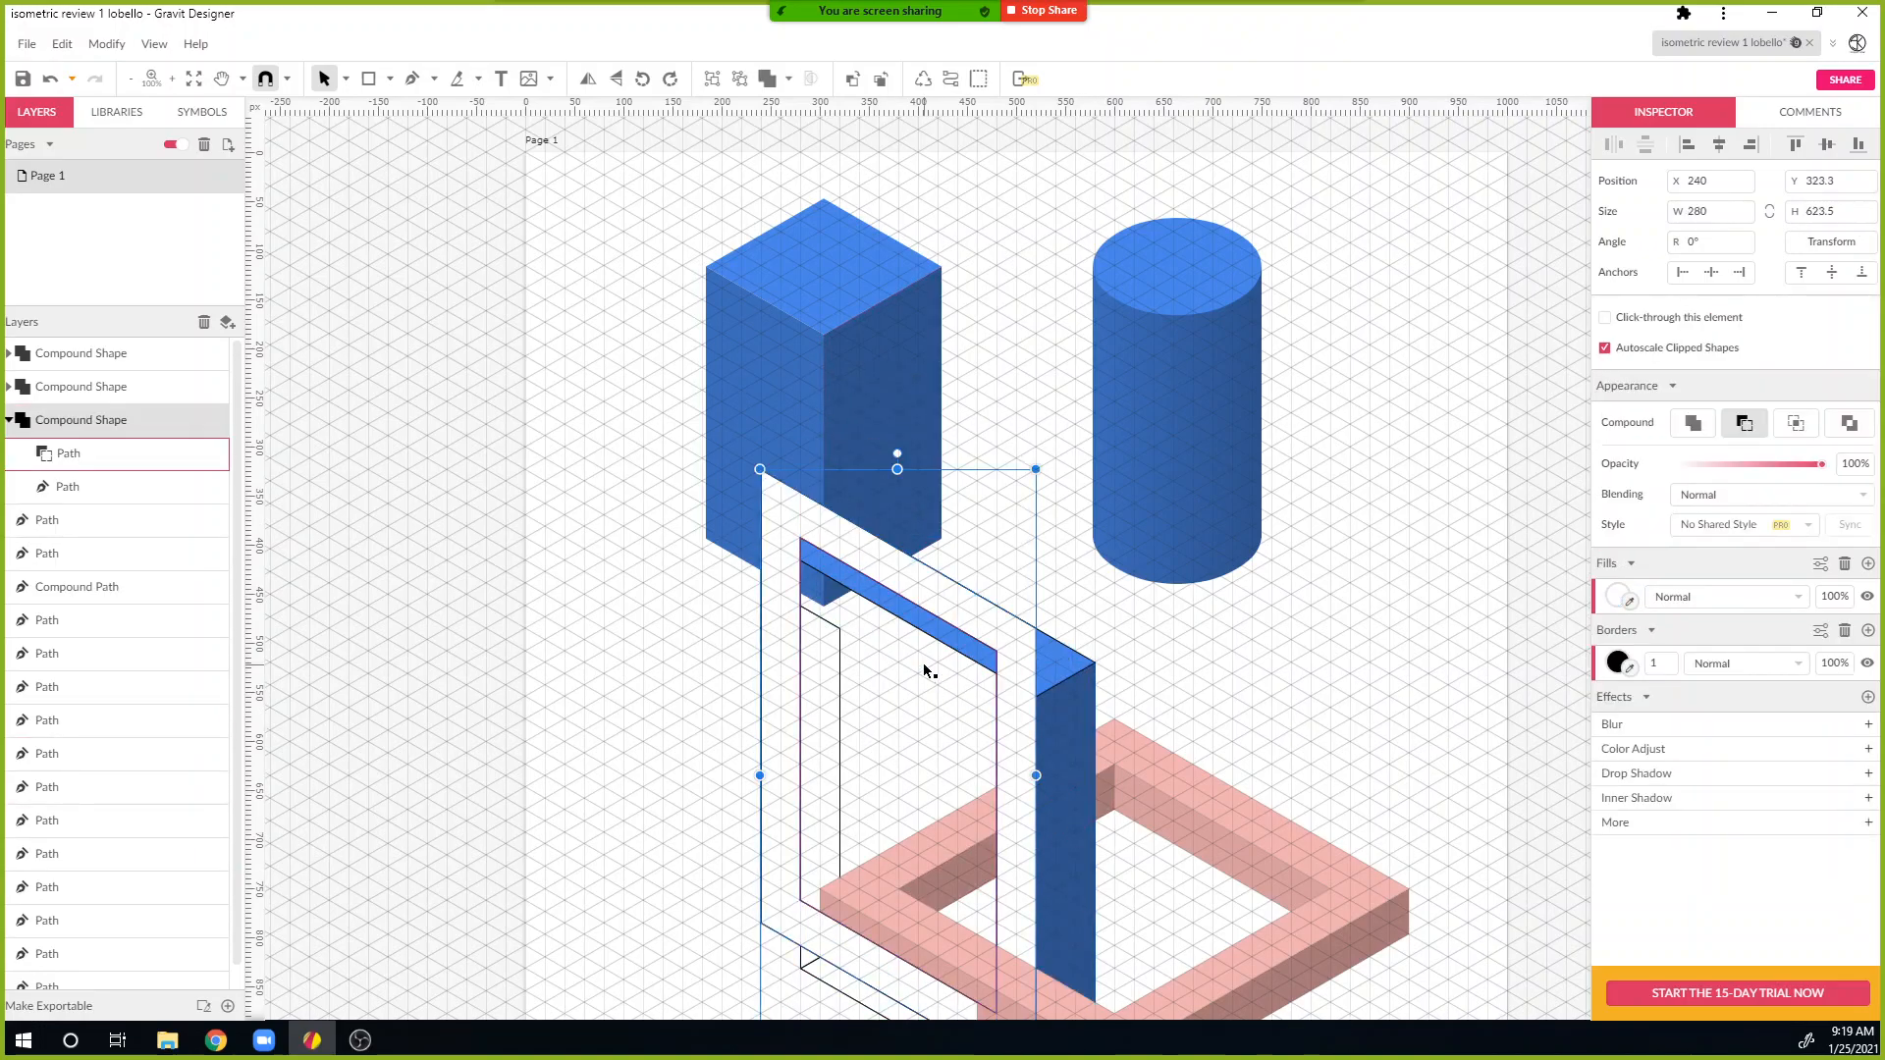
pyautogui.hotkey('ctrl', 'z')
# Step: Try to colour the border and fill of the upright front face's outer path with the mid blue sampled from the box's front side
pyautogui.click(924, 666)
pyautogui.click(1629, 590)
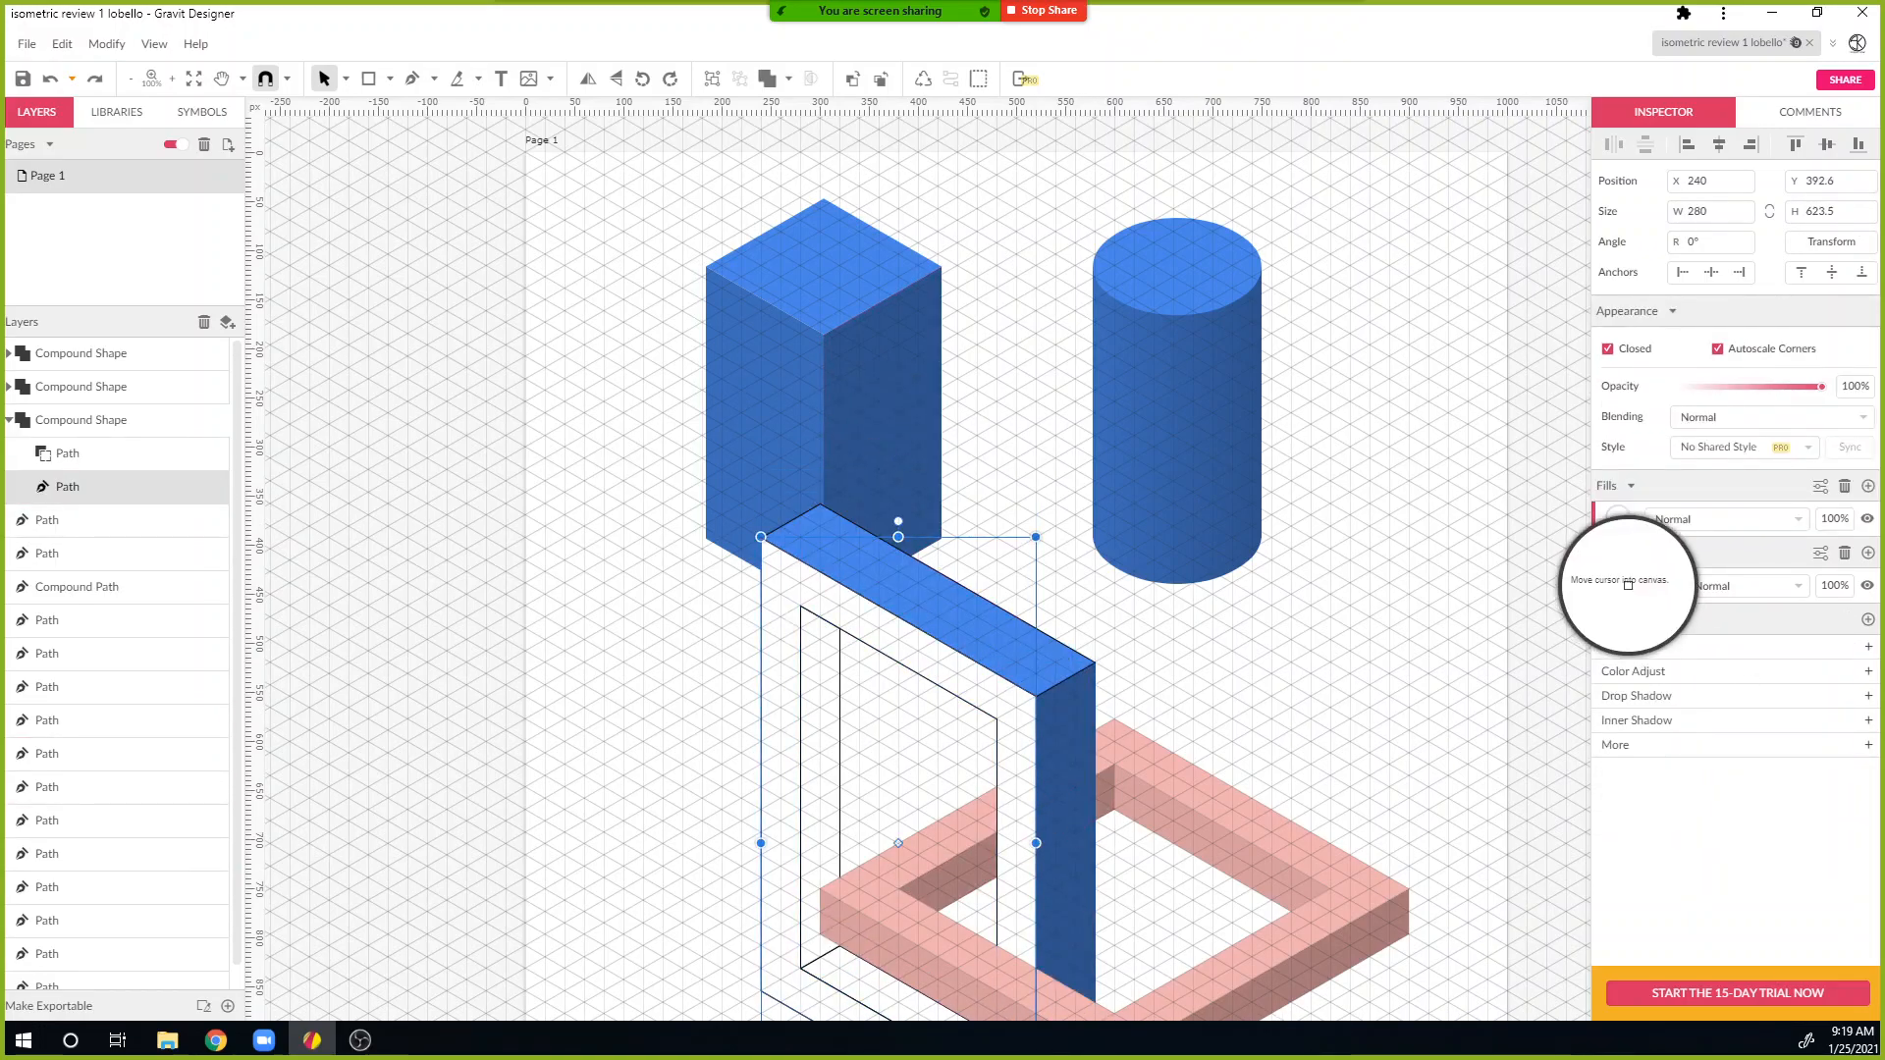
pyautogui.click(793, 450)
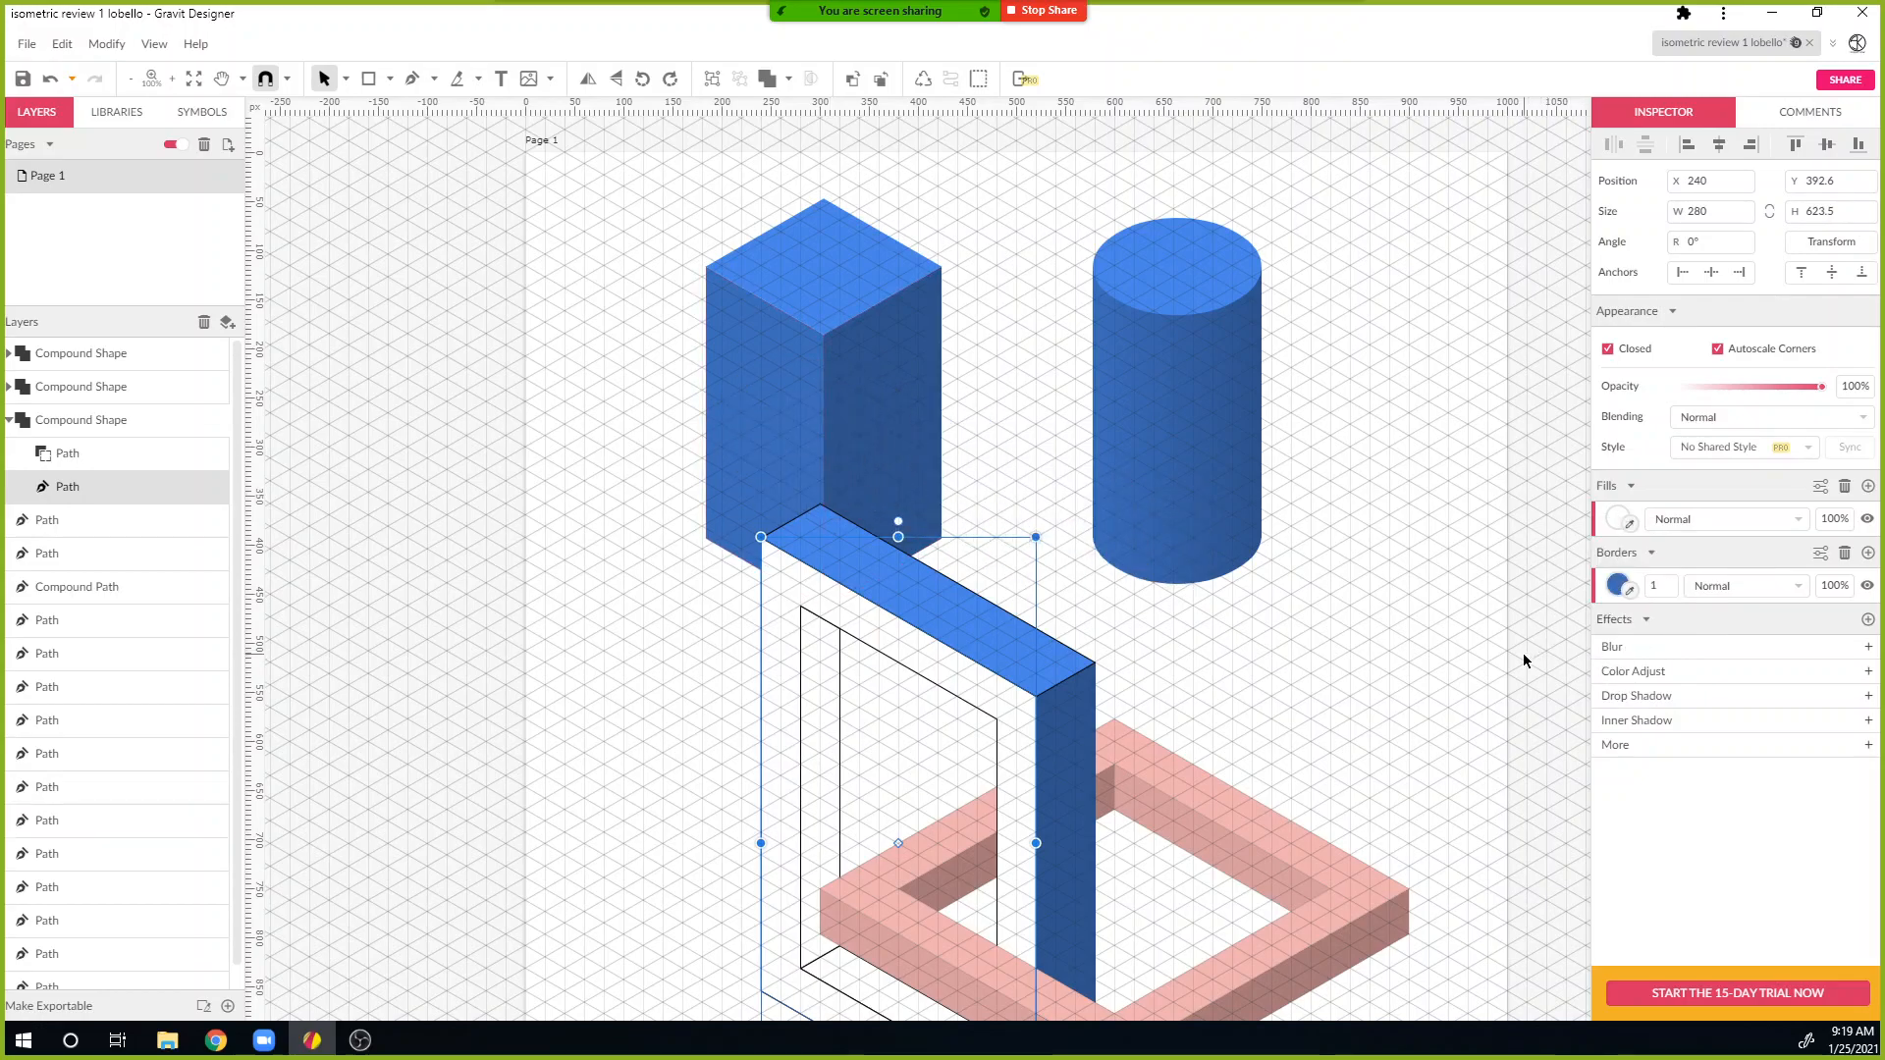
pyautogui.click(1629, 535)
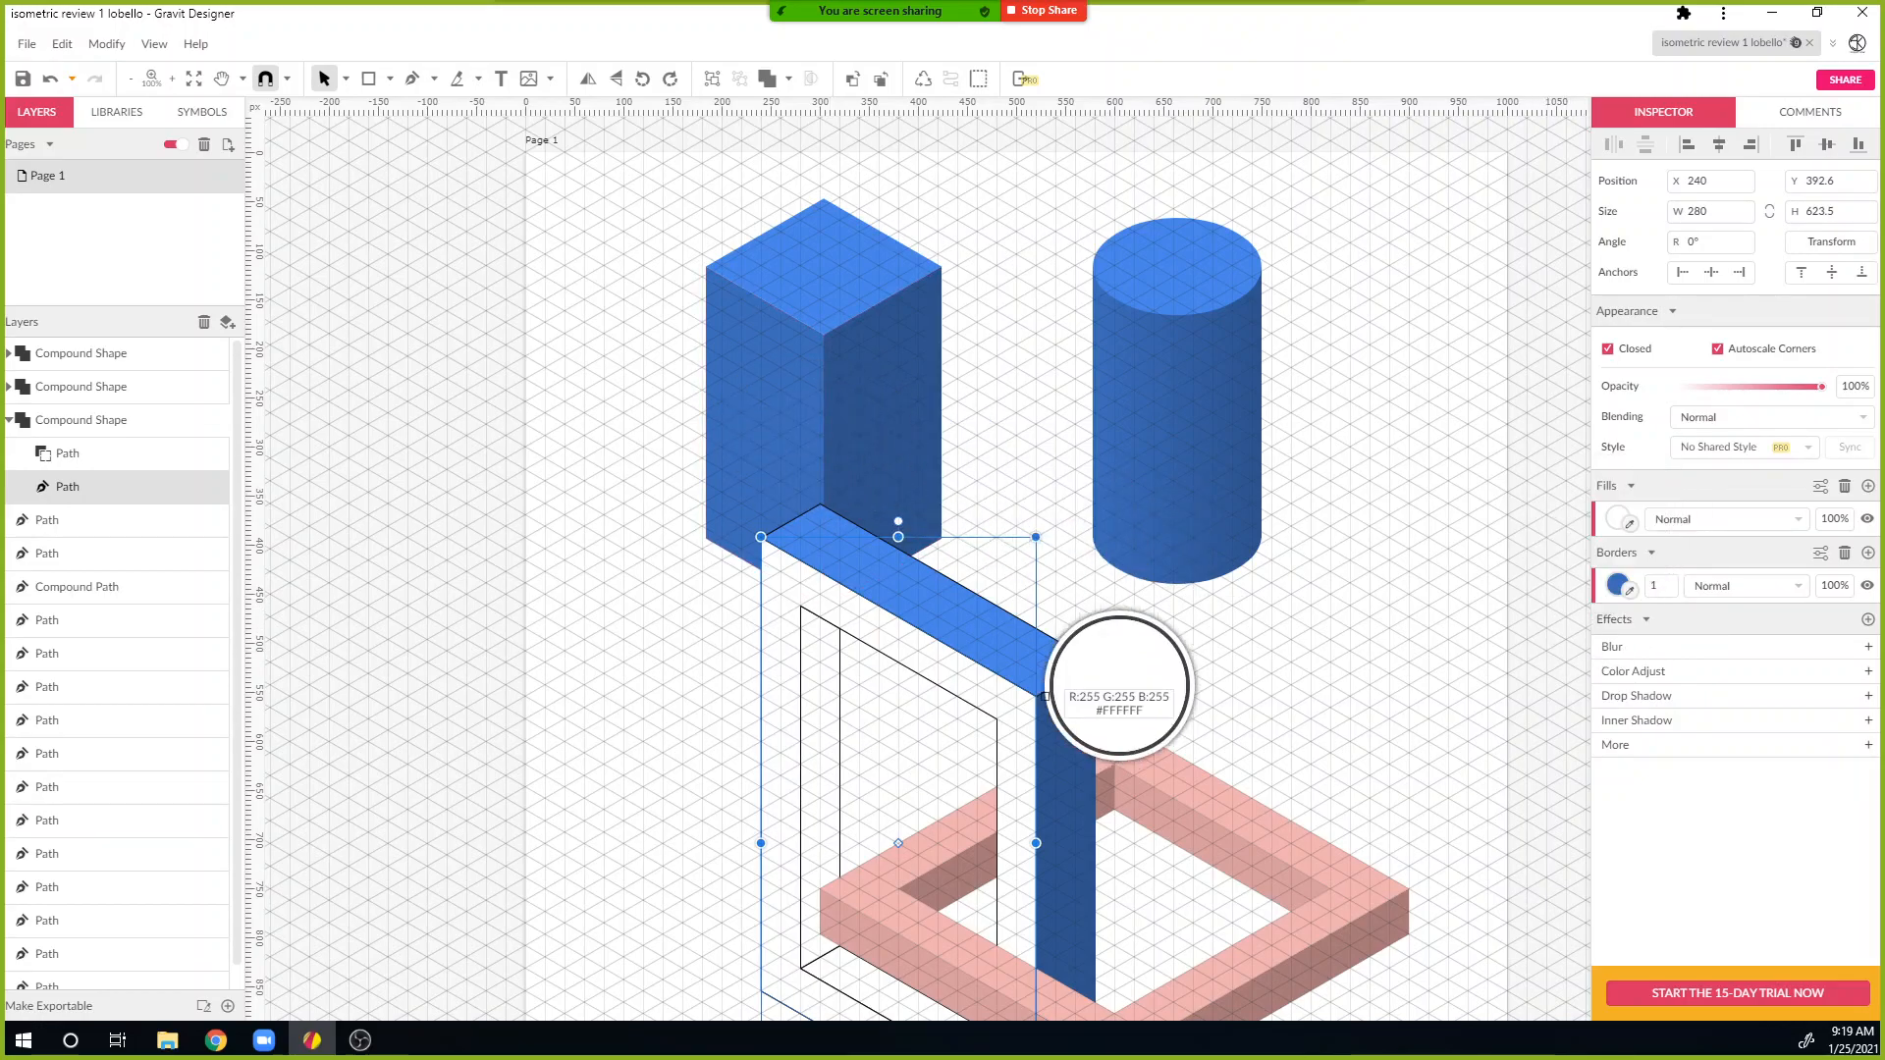
pyautogui.click(977, 687)
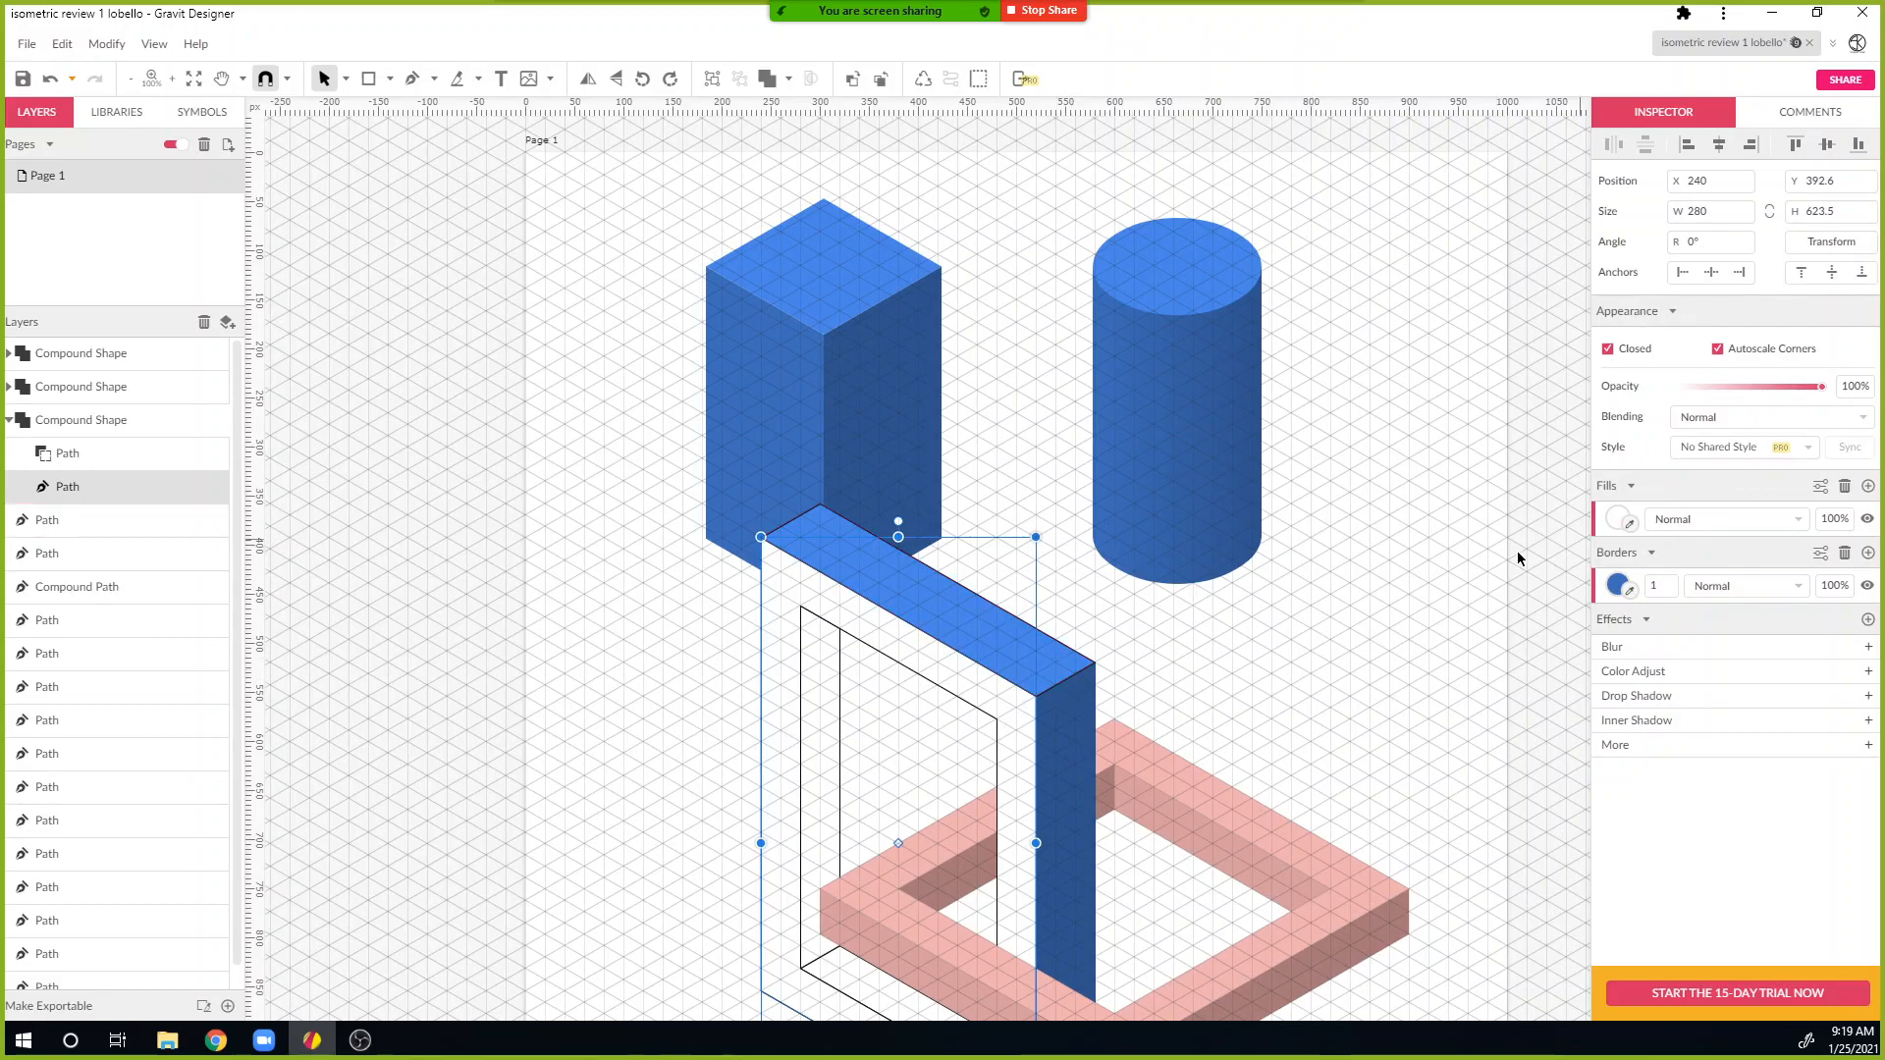
pyautogui.click(1629, 536)
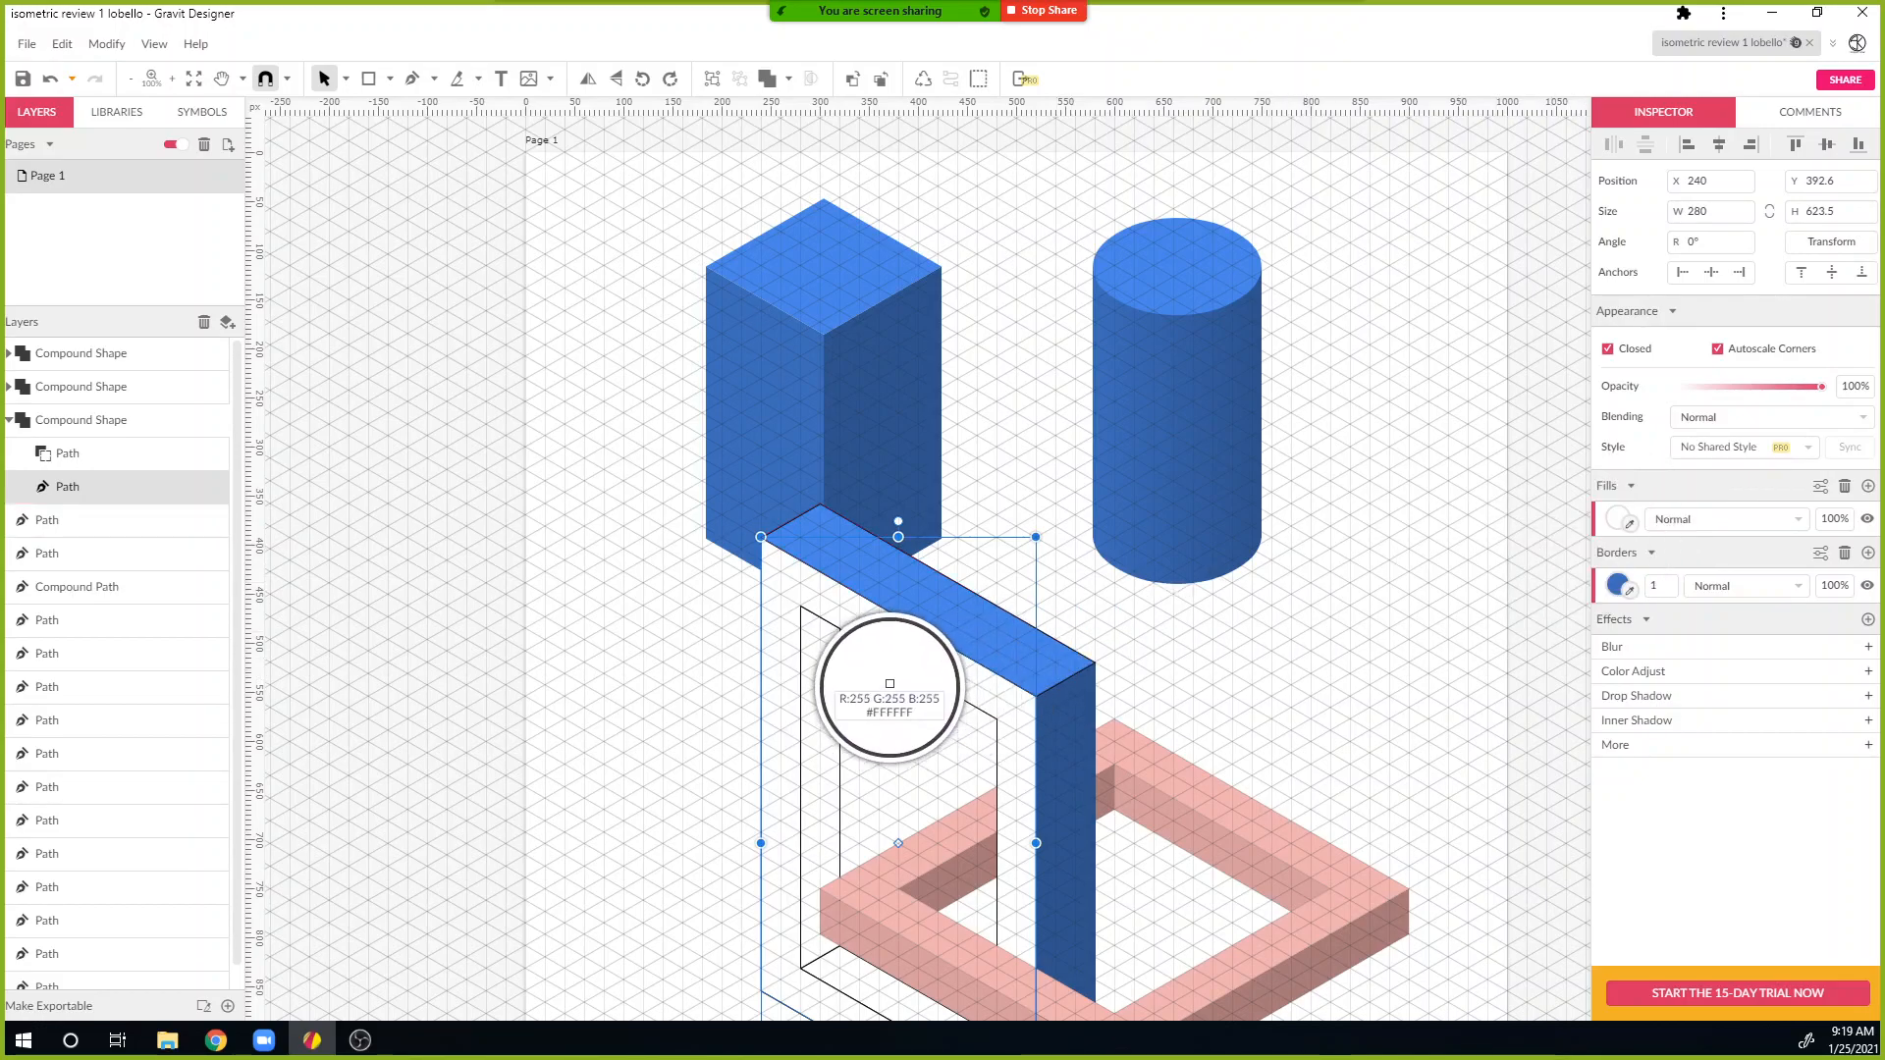
pyautogui.click(787, 419)
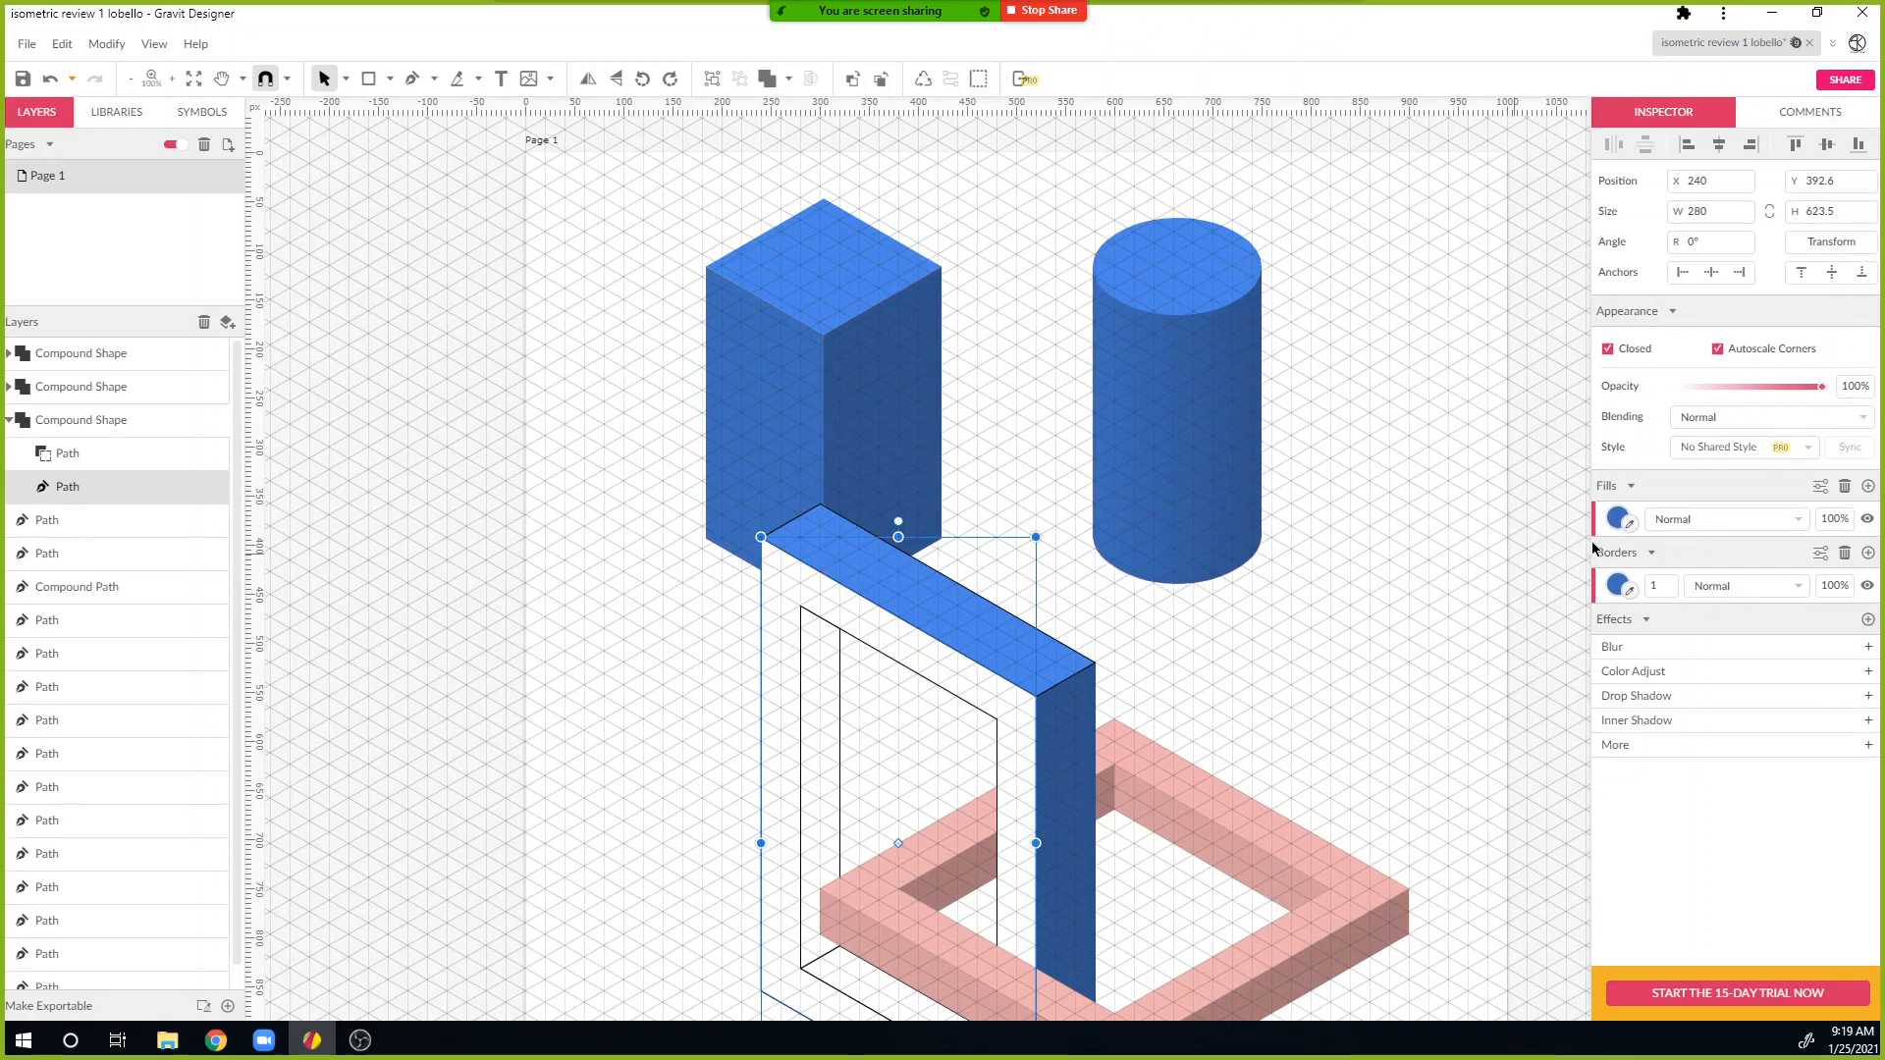
# Step: Retry colouring the upright frame's front face by sampling the mid blue from the box again
pyautogui.moveTo(956, 673); pyautogui.dragTo(816, 703)
pyautogui.hotkey('ctrl', 'z')
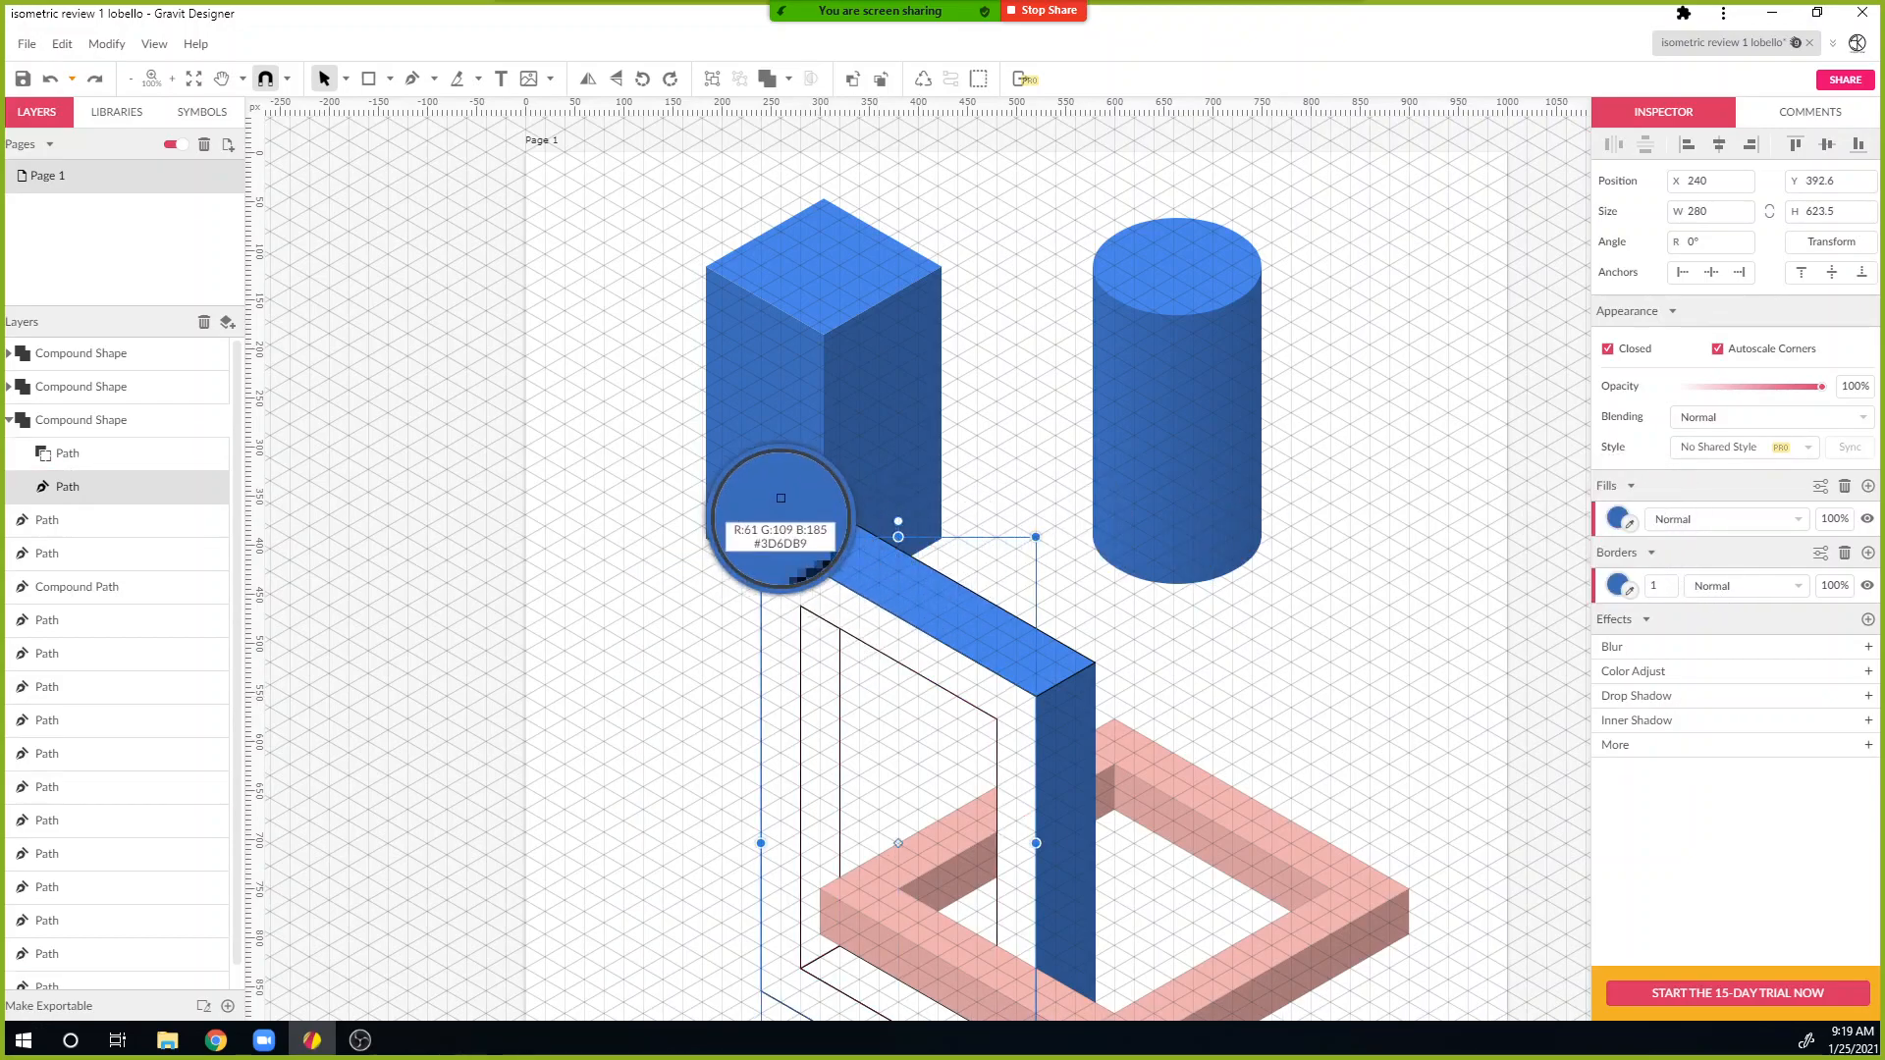
pyautogui.click(885, 756)
pyautogui.click(979, 689)
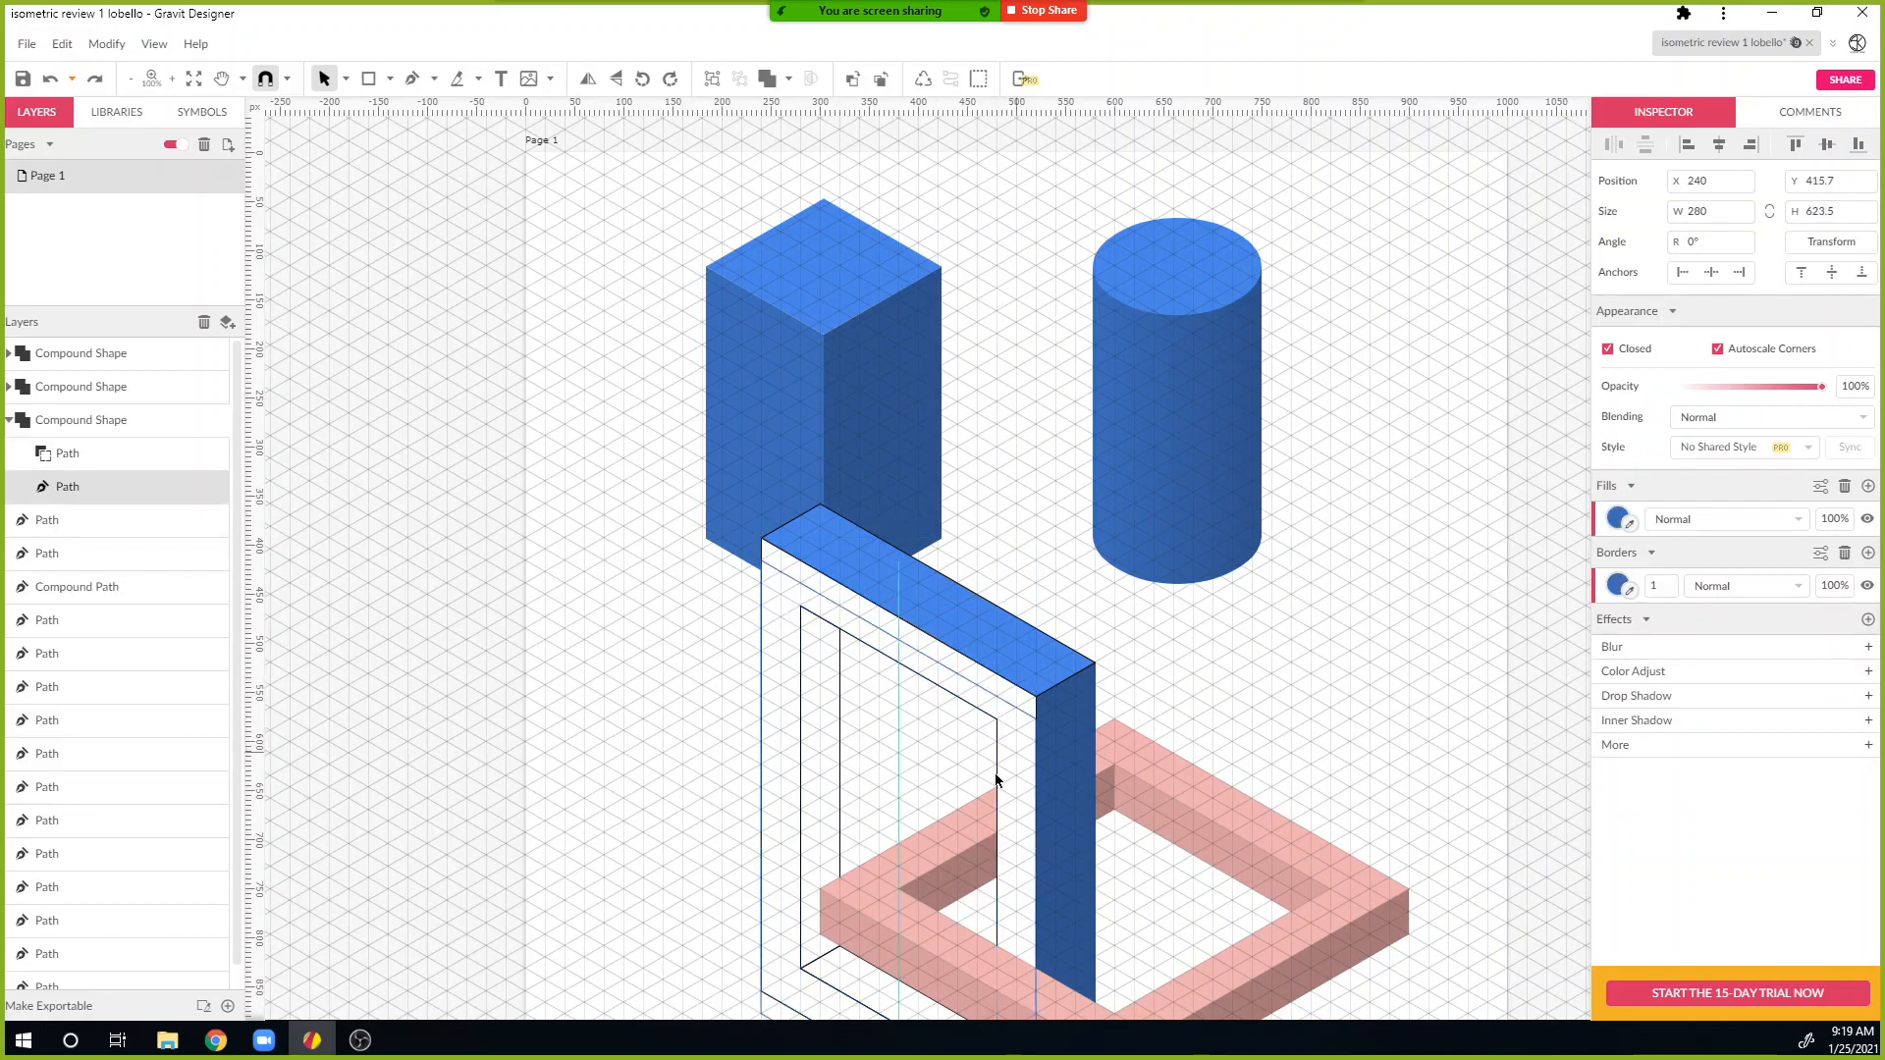
pyautogui.click(815, 842)
pyautogui.click(1631, 567)
pyautogui.click(895, 427)
pyautogui.click(1065, 595)
# Step: Try moving the upright frame's front face off the page, filling it with the box's mid blue, and placing it back on the frame
pyautogui.scroll(-2, 1116, 695)
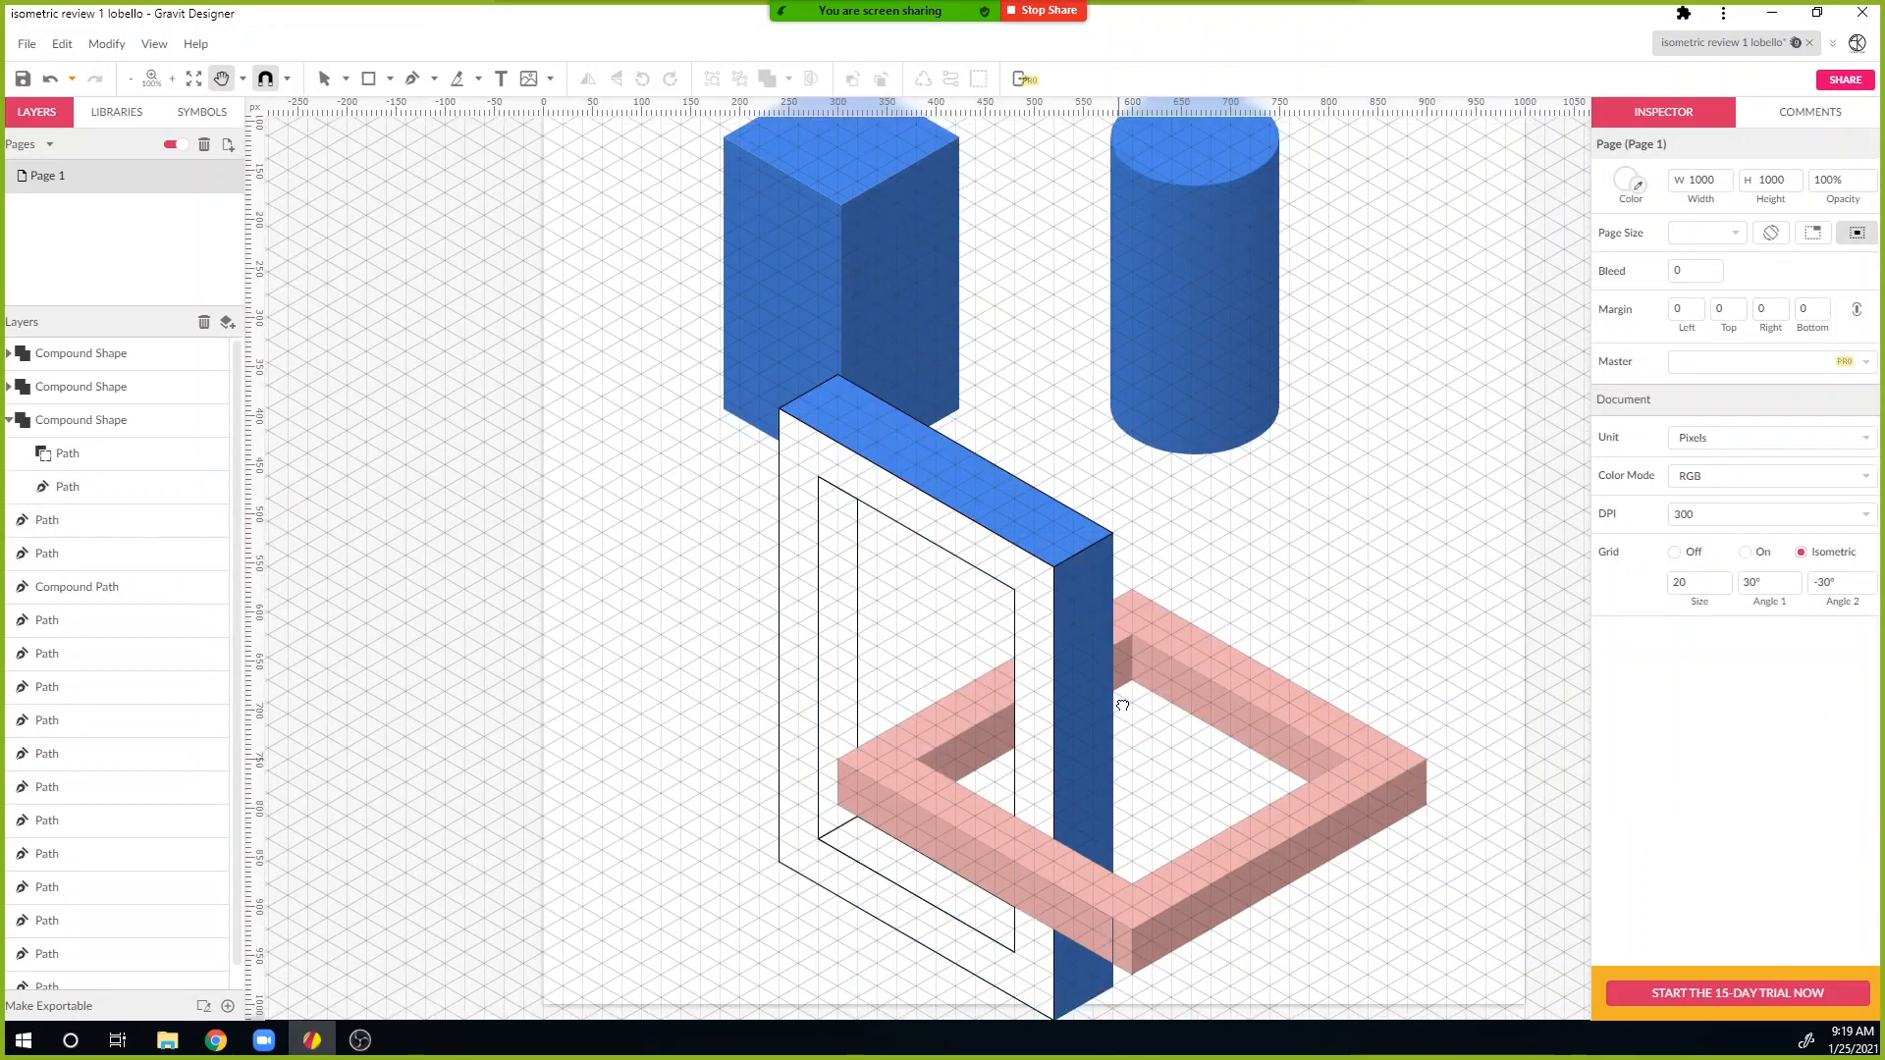
pyautogui.scroll(-3, 1116, 696)
pyautogui.scroll(2, 1115, 696)
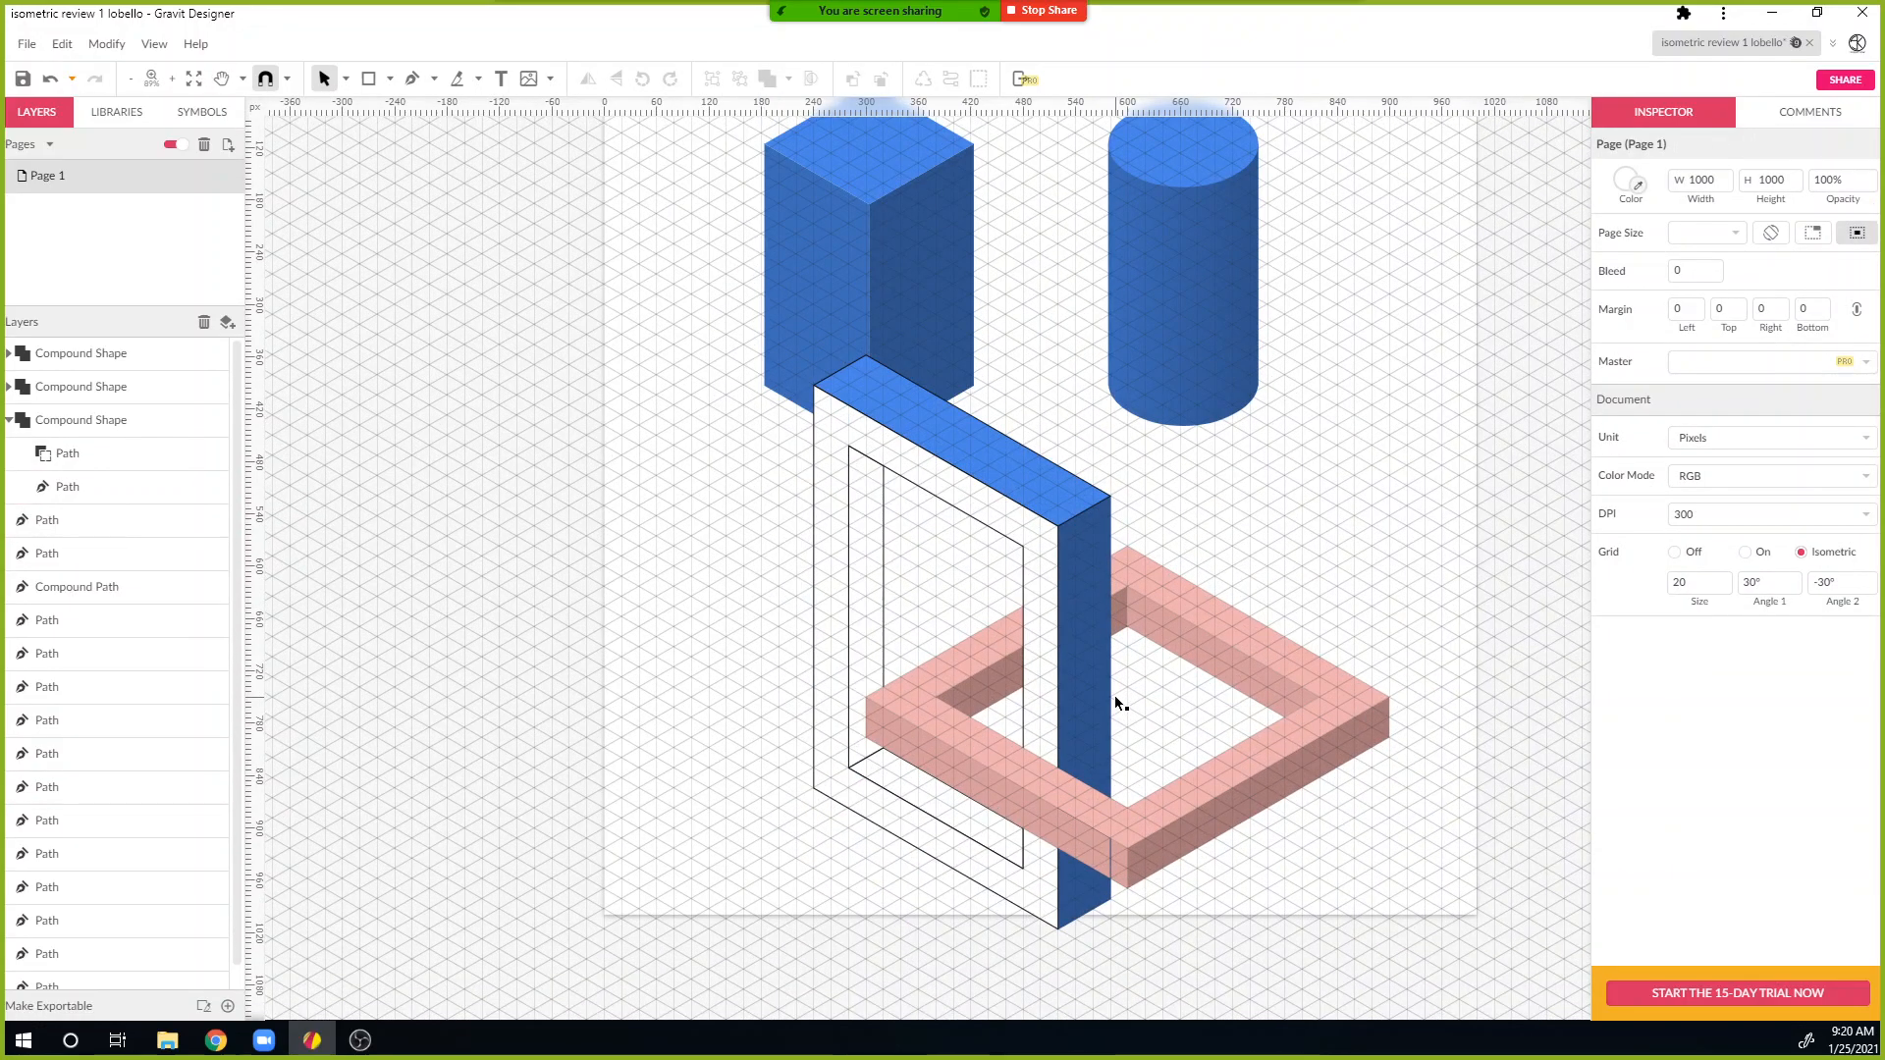
pyautogui.click(1033, 907)
pyautogui.moveTo(1033, 907); pyautogui.dragTo(650, 808)
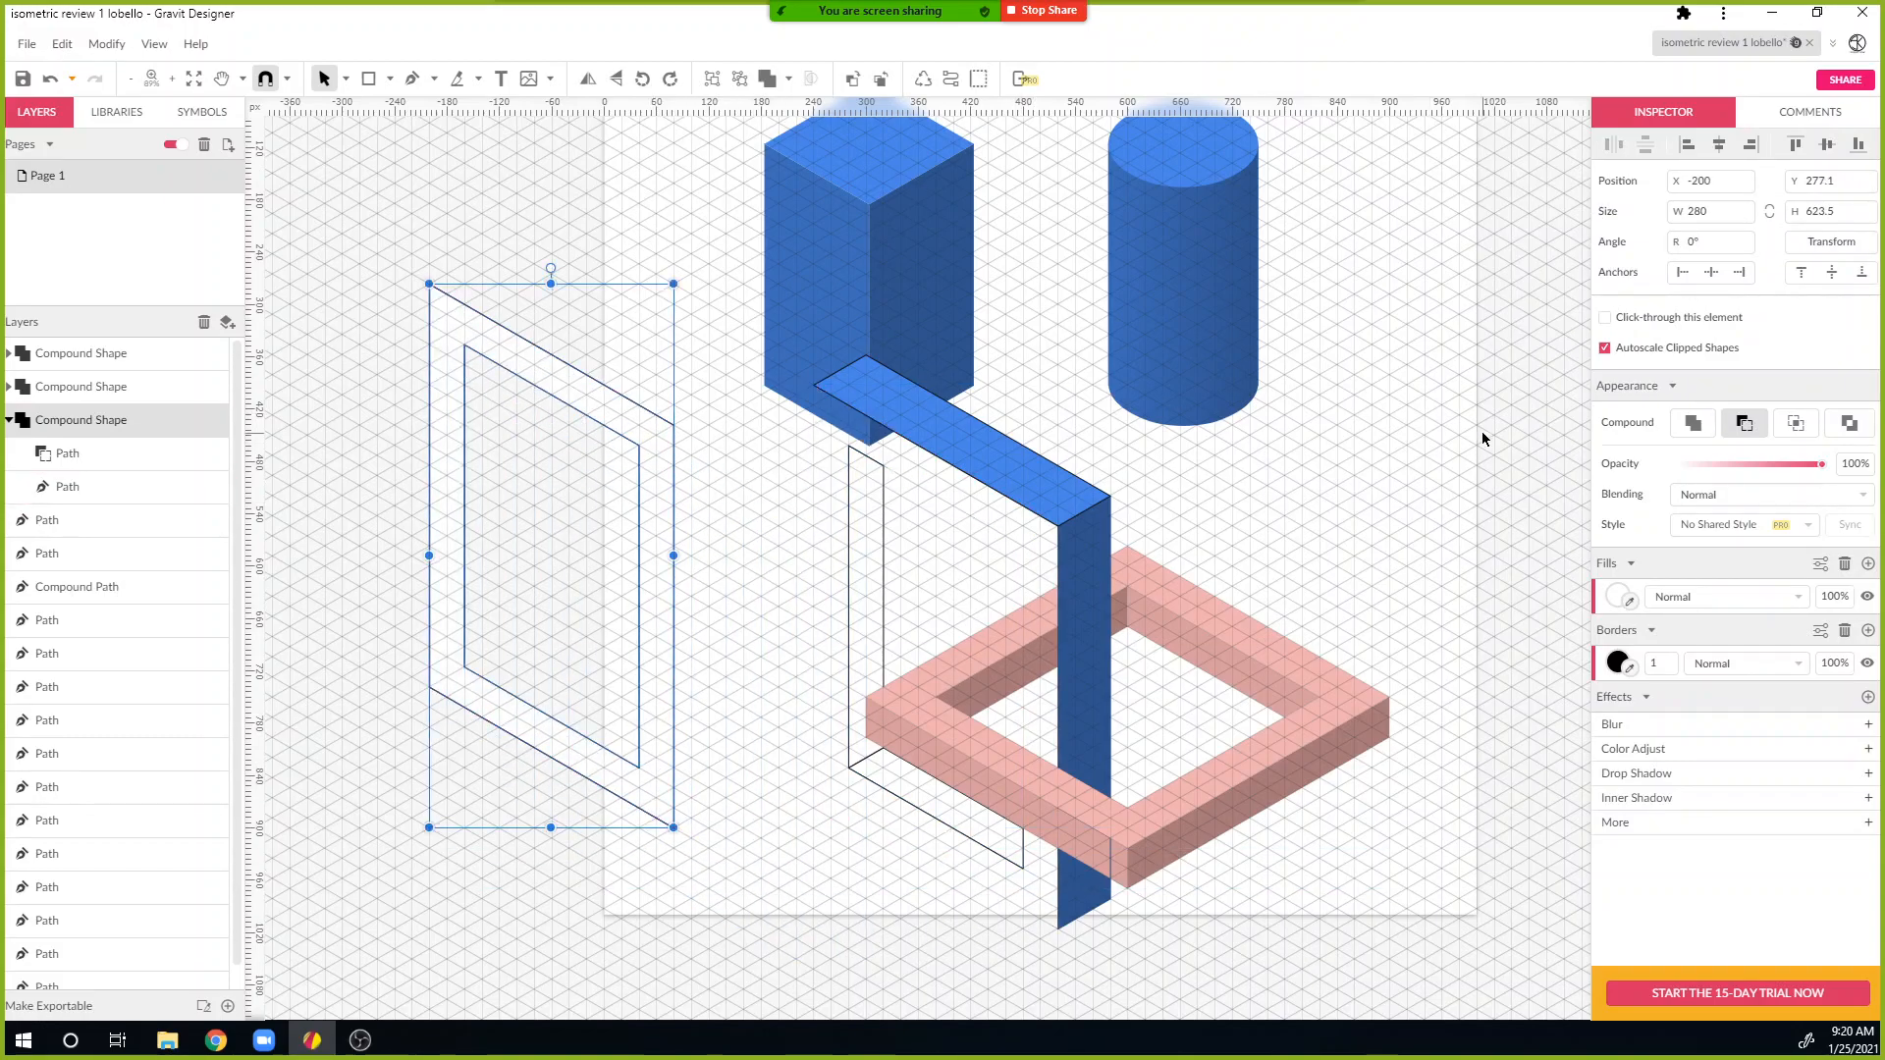
pyautogui.click(1631, 602)
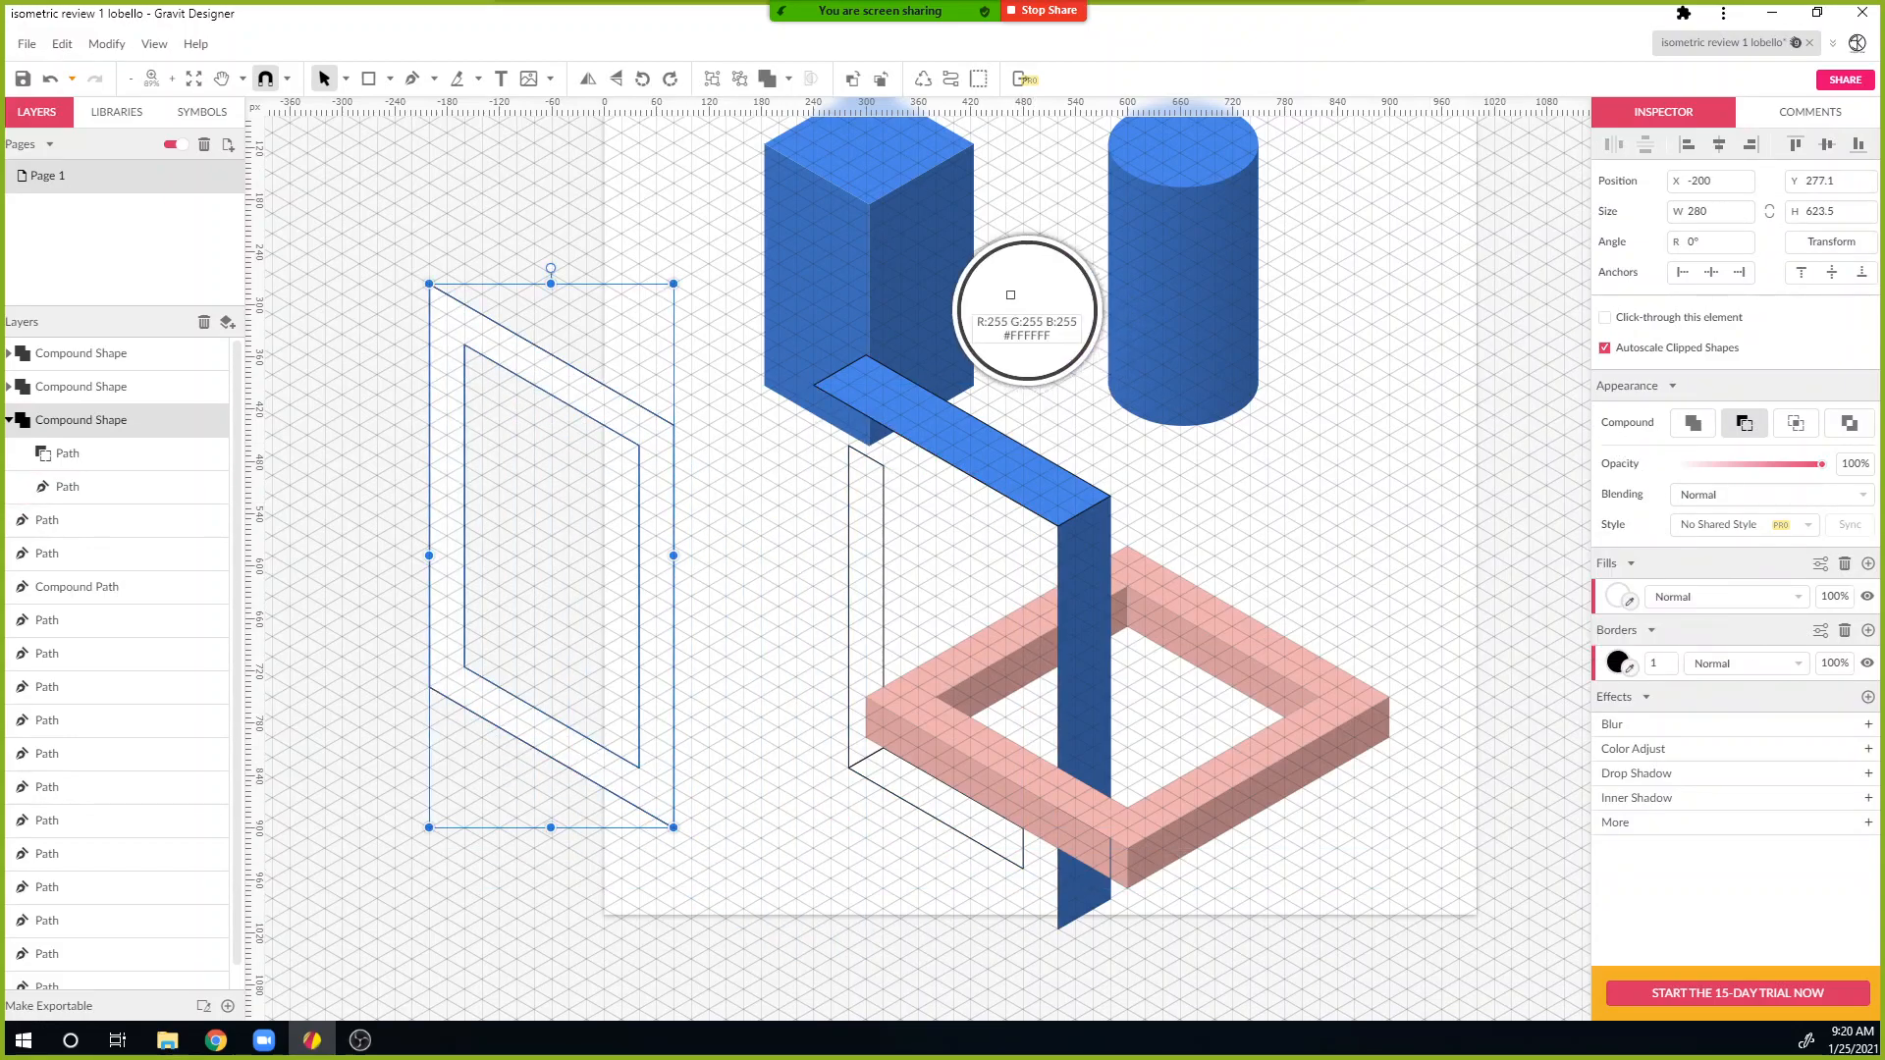
pyautogui.click(842, 285)
pyautogui.click(642, 568)
pyautogui.moveTo(660, 572); pyautogui.dragTo(1038, 675)
pyautogui.moveTo(630, 536); pyautogui.dragTo(1043, 619)
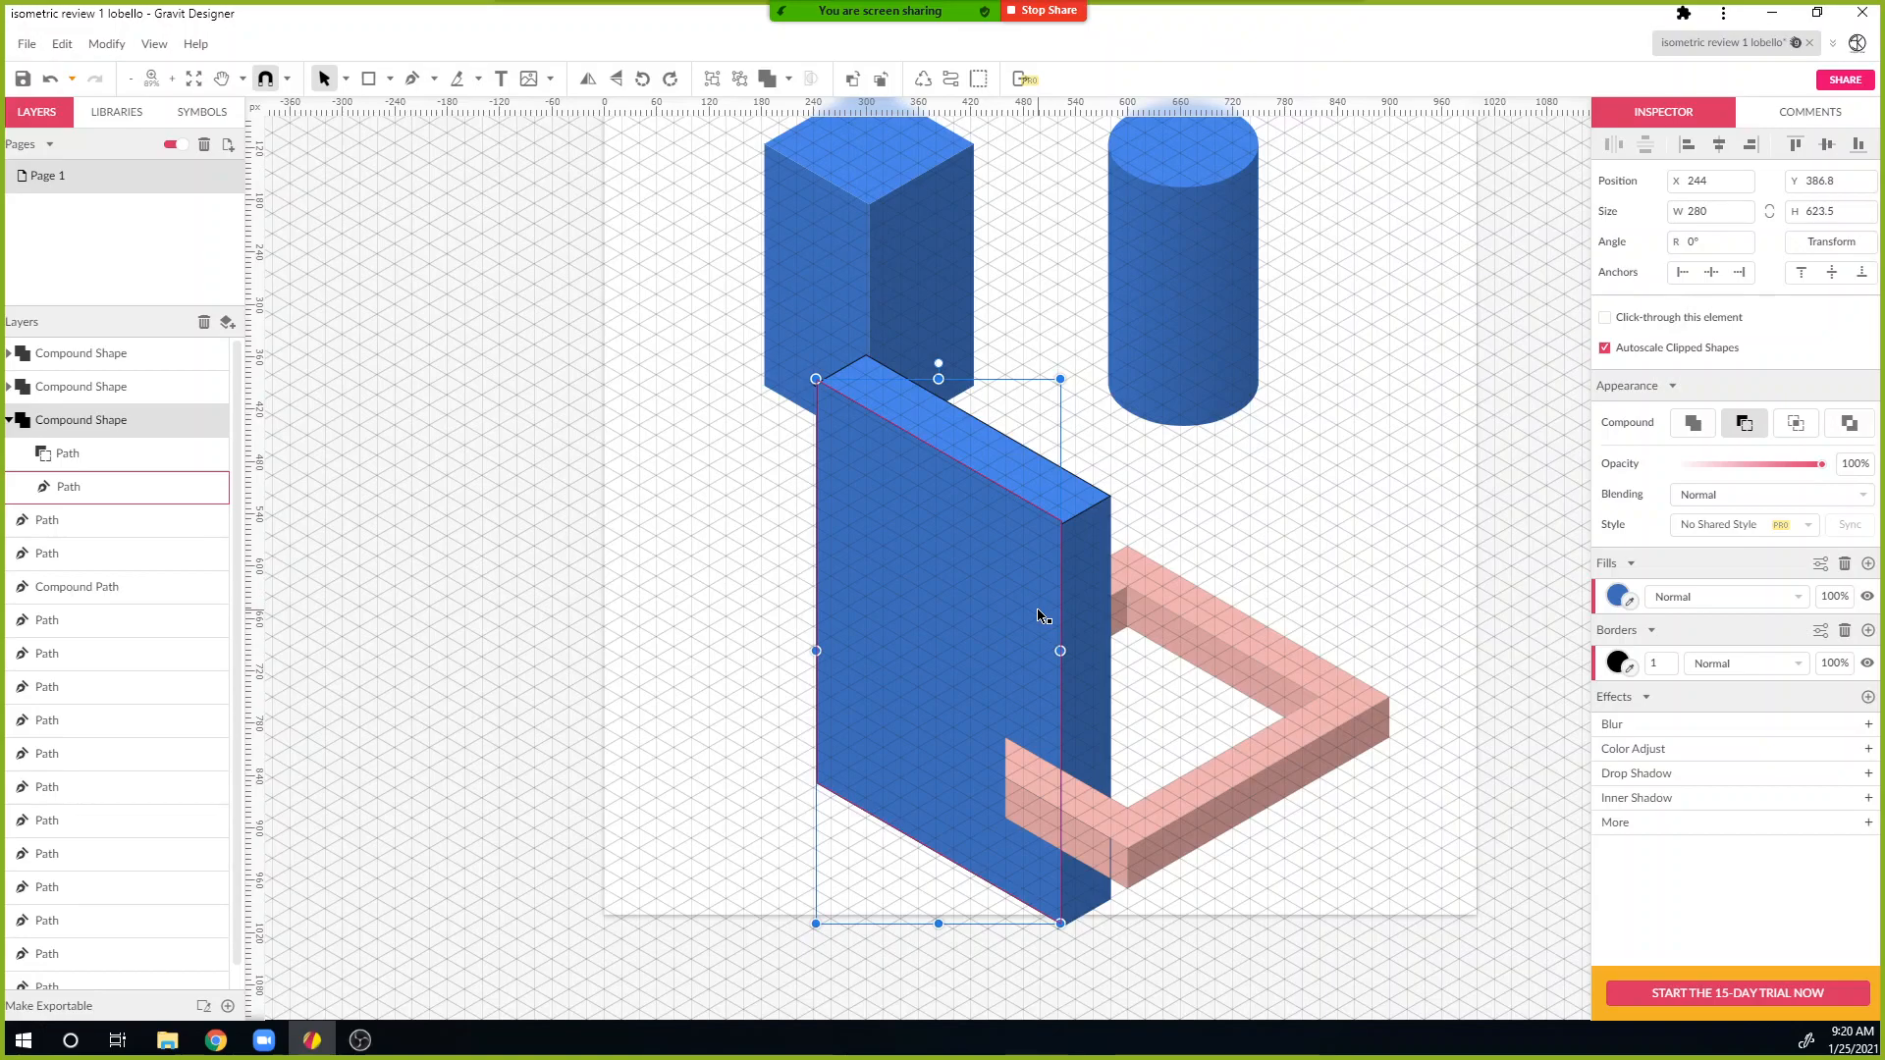
# Step: Try separating the inner path from the front face's compound shape, and undo back to the unfilled front face in its original position
pyautogui.moveTo(79, 474); pyautogui.dragTo(85, 458)
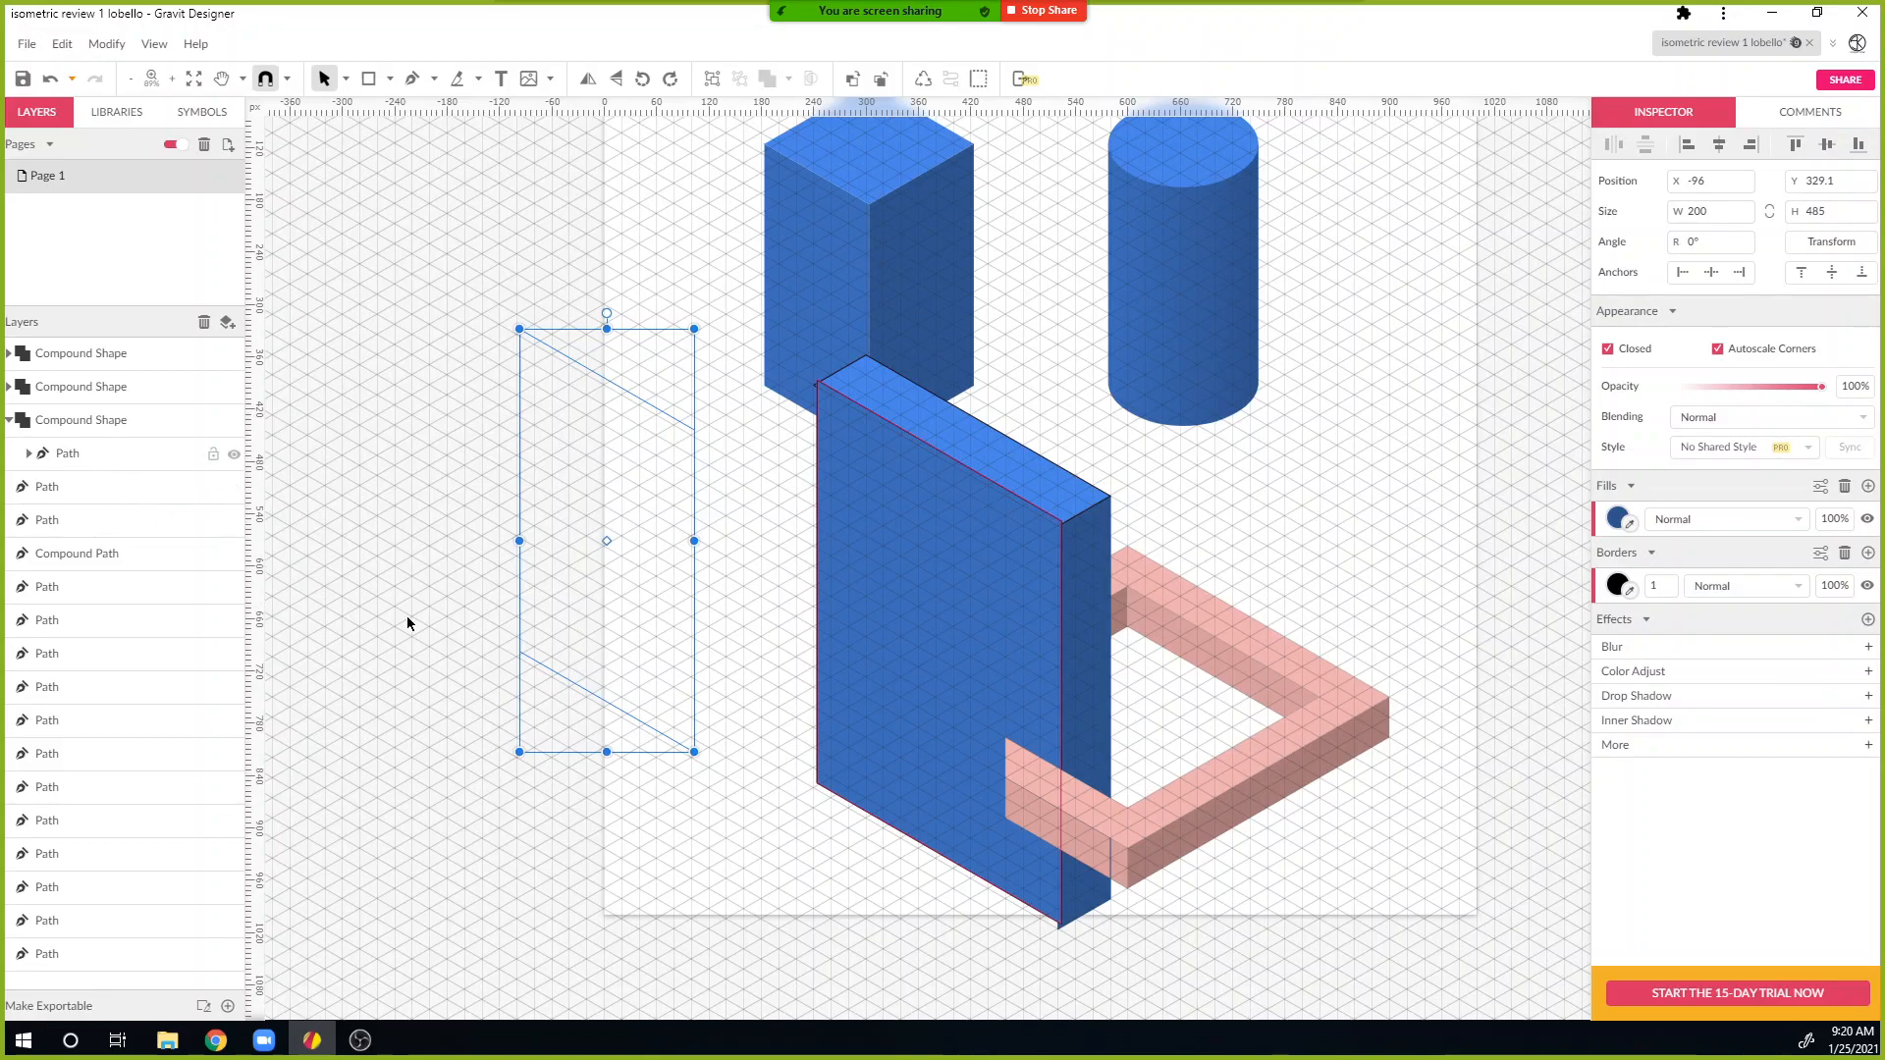
pyautogui.hotkey('ctrl', 'z')
pyautogui.hotkey('ctrl', 'z')
pyautogui.hotkey('ctrl', 'z')
pyautogui.hotkey('ctrl', 'z')
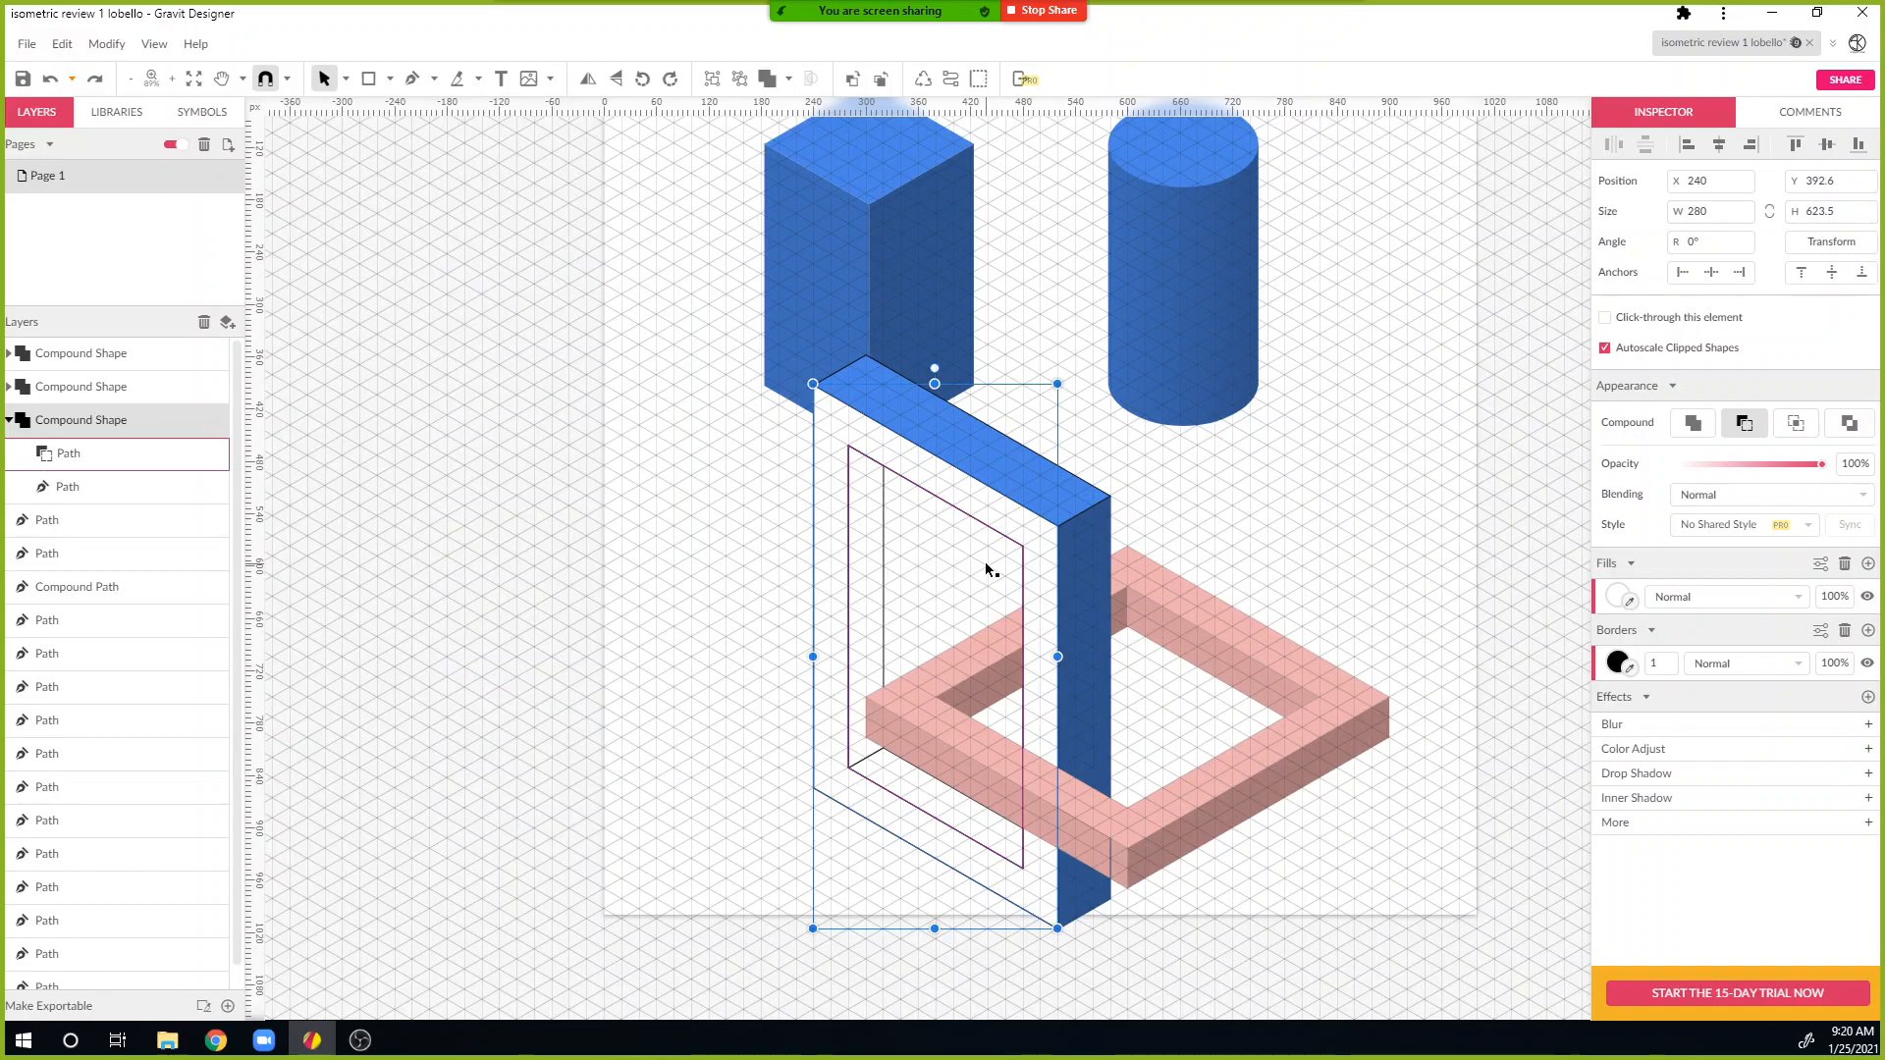
# Step: Convert the upright frame's front compound shape to a path and fill it with the mid blue sampled from the box's front side
pyautogui.rightClick(1041, 579)
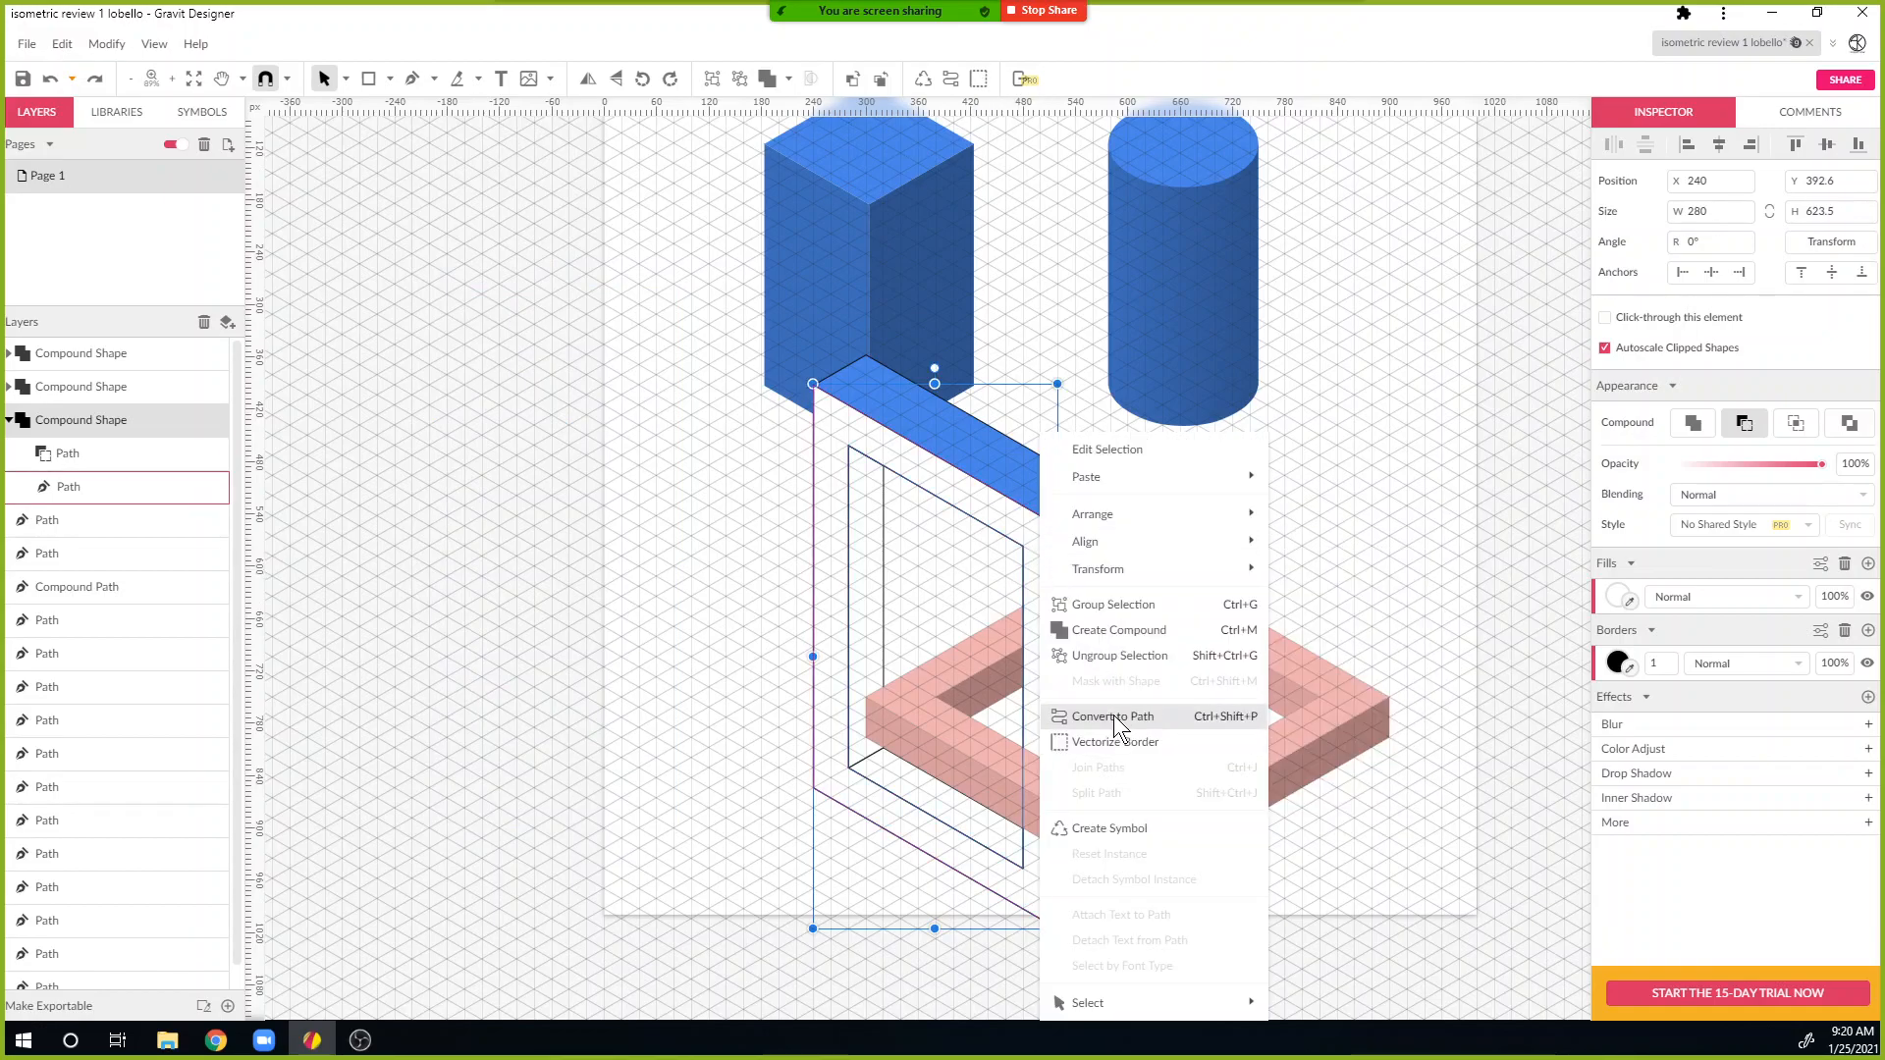
pyautogui.click(1114, 717)
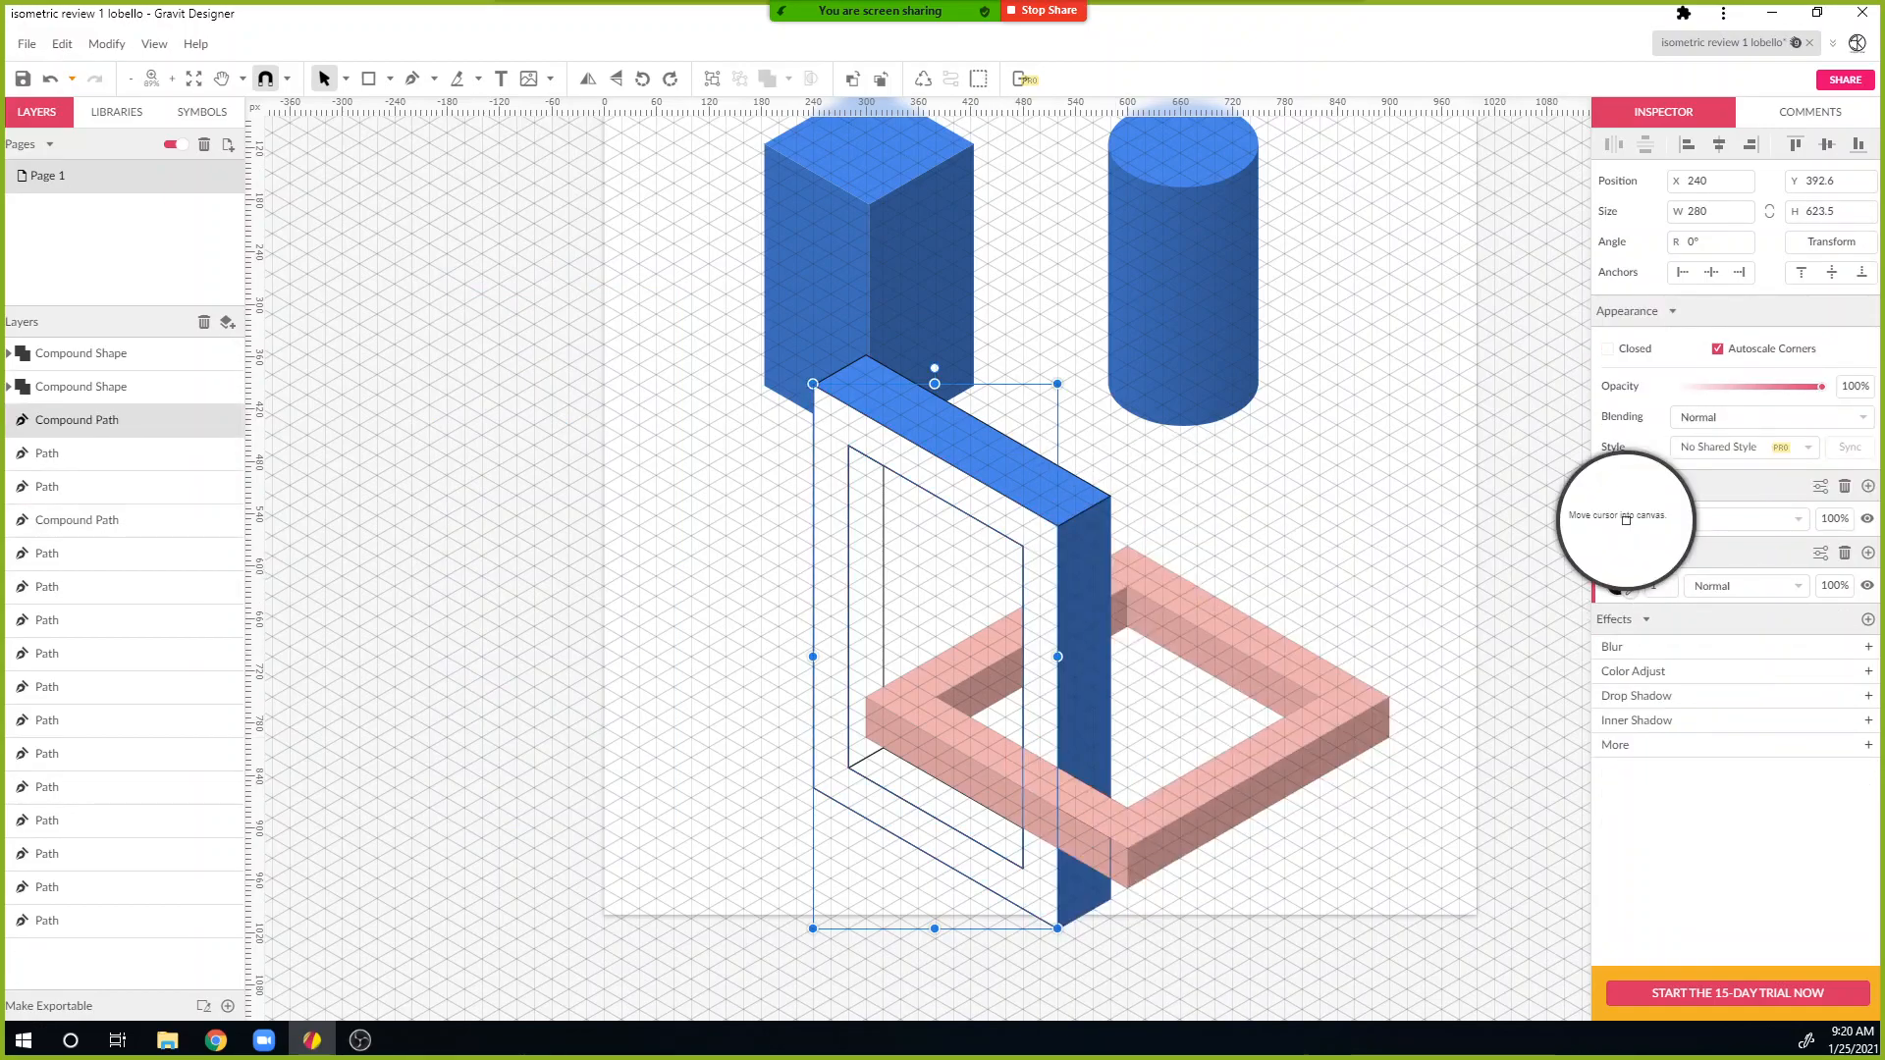
pyautogui.click(928, 285)
pyautogui.click(1632, 523)
pyautogui.click(823, 299)
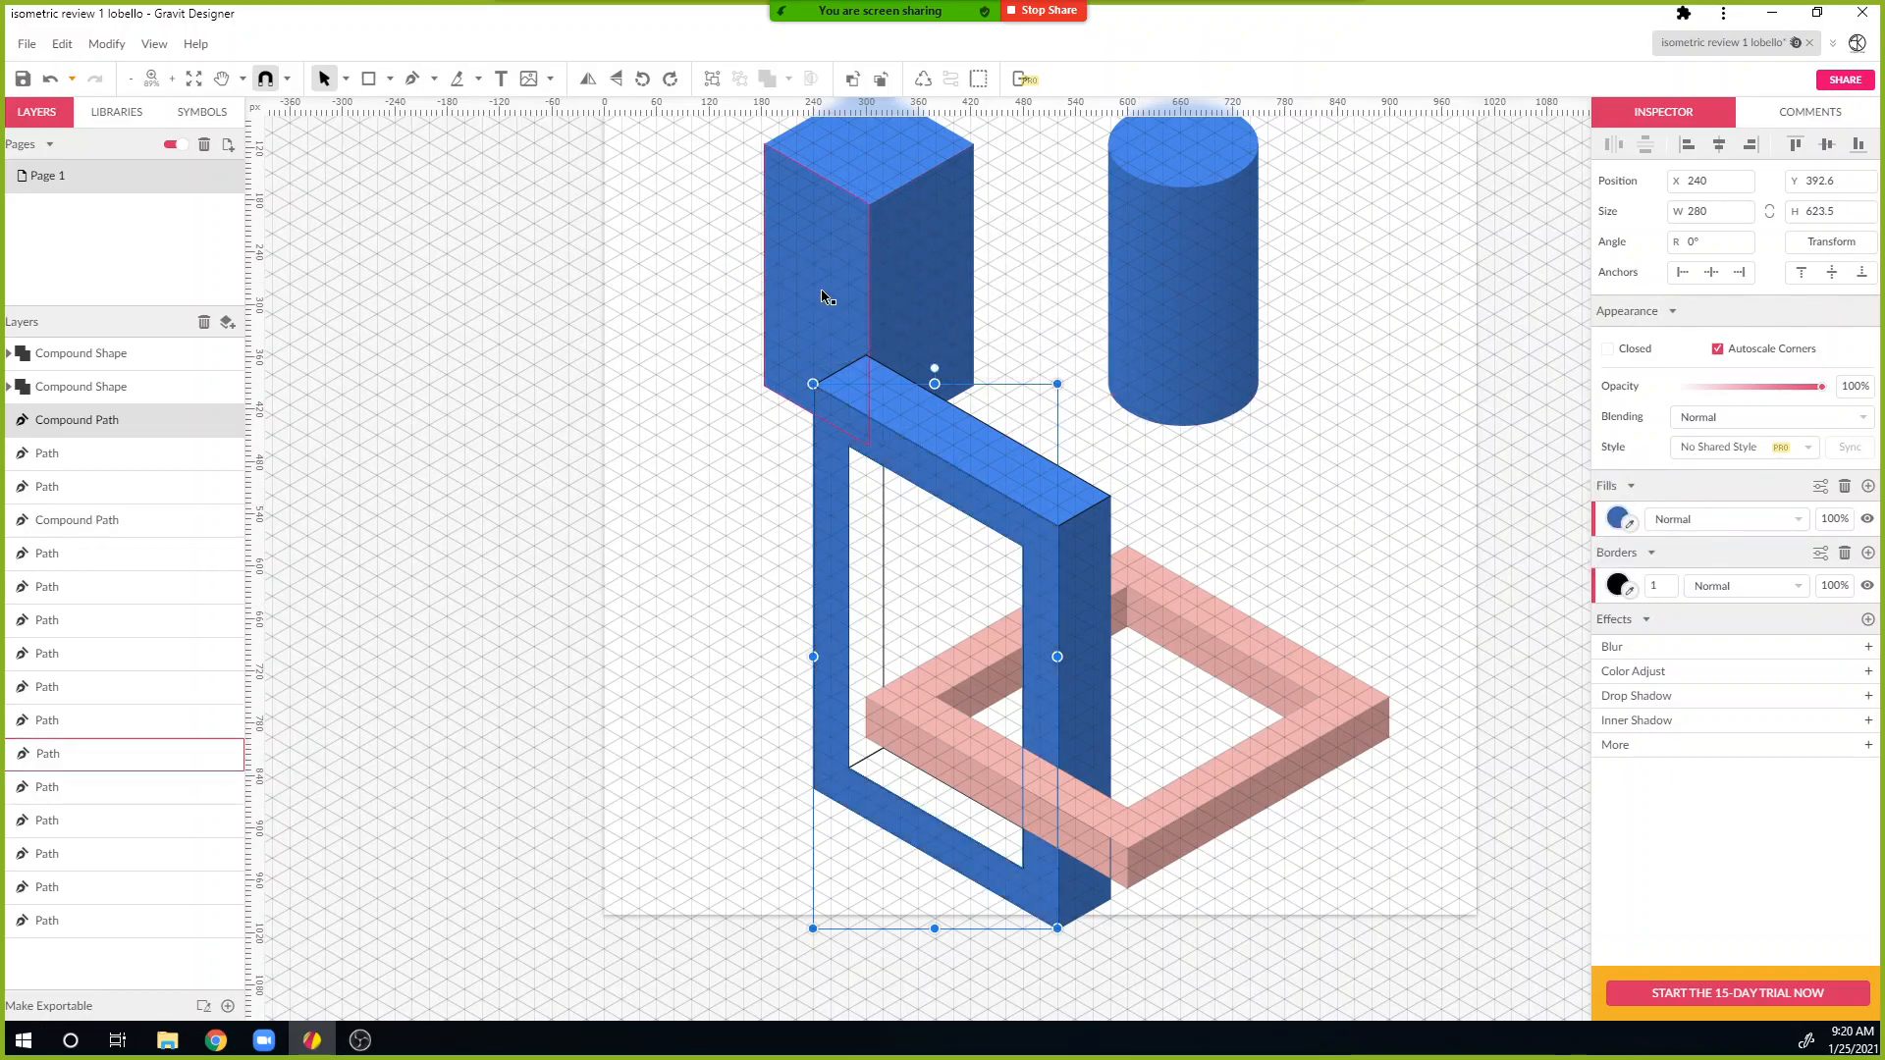
# Step: Fill the opening's narrow side face with the box's dark blue and its bottom face with the light blue of the frame's top
pyautogui.click(880, 575)
pyautogui.click(1631, 523)
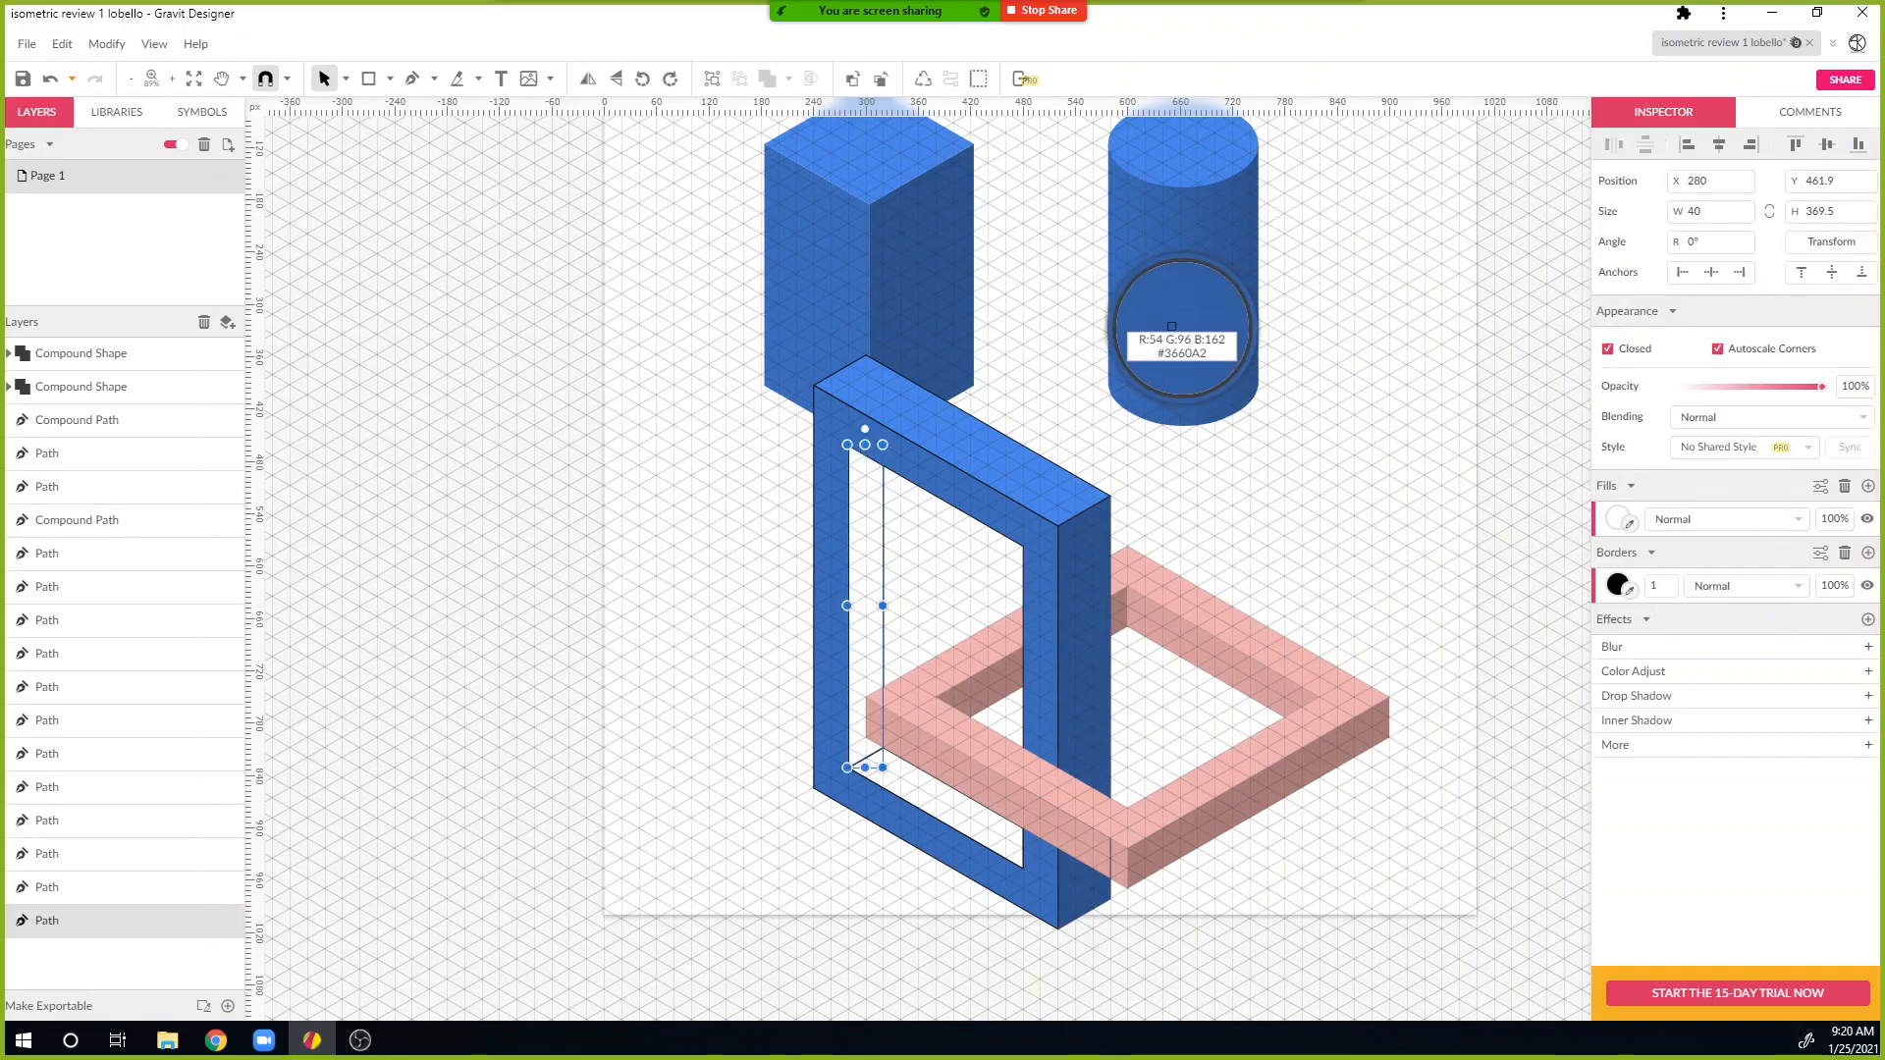
pyautogui.click(911, 301)
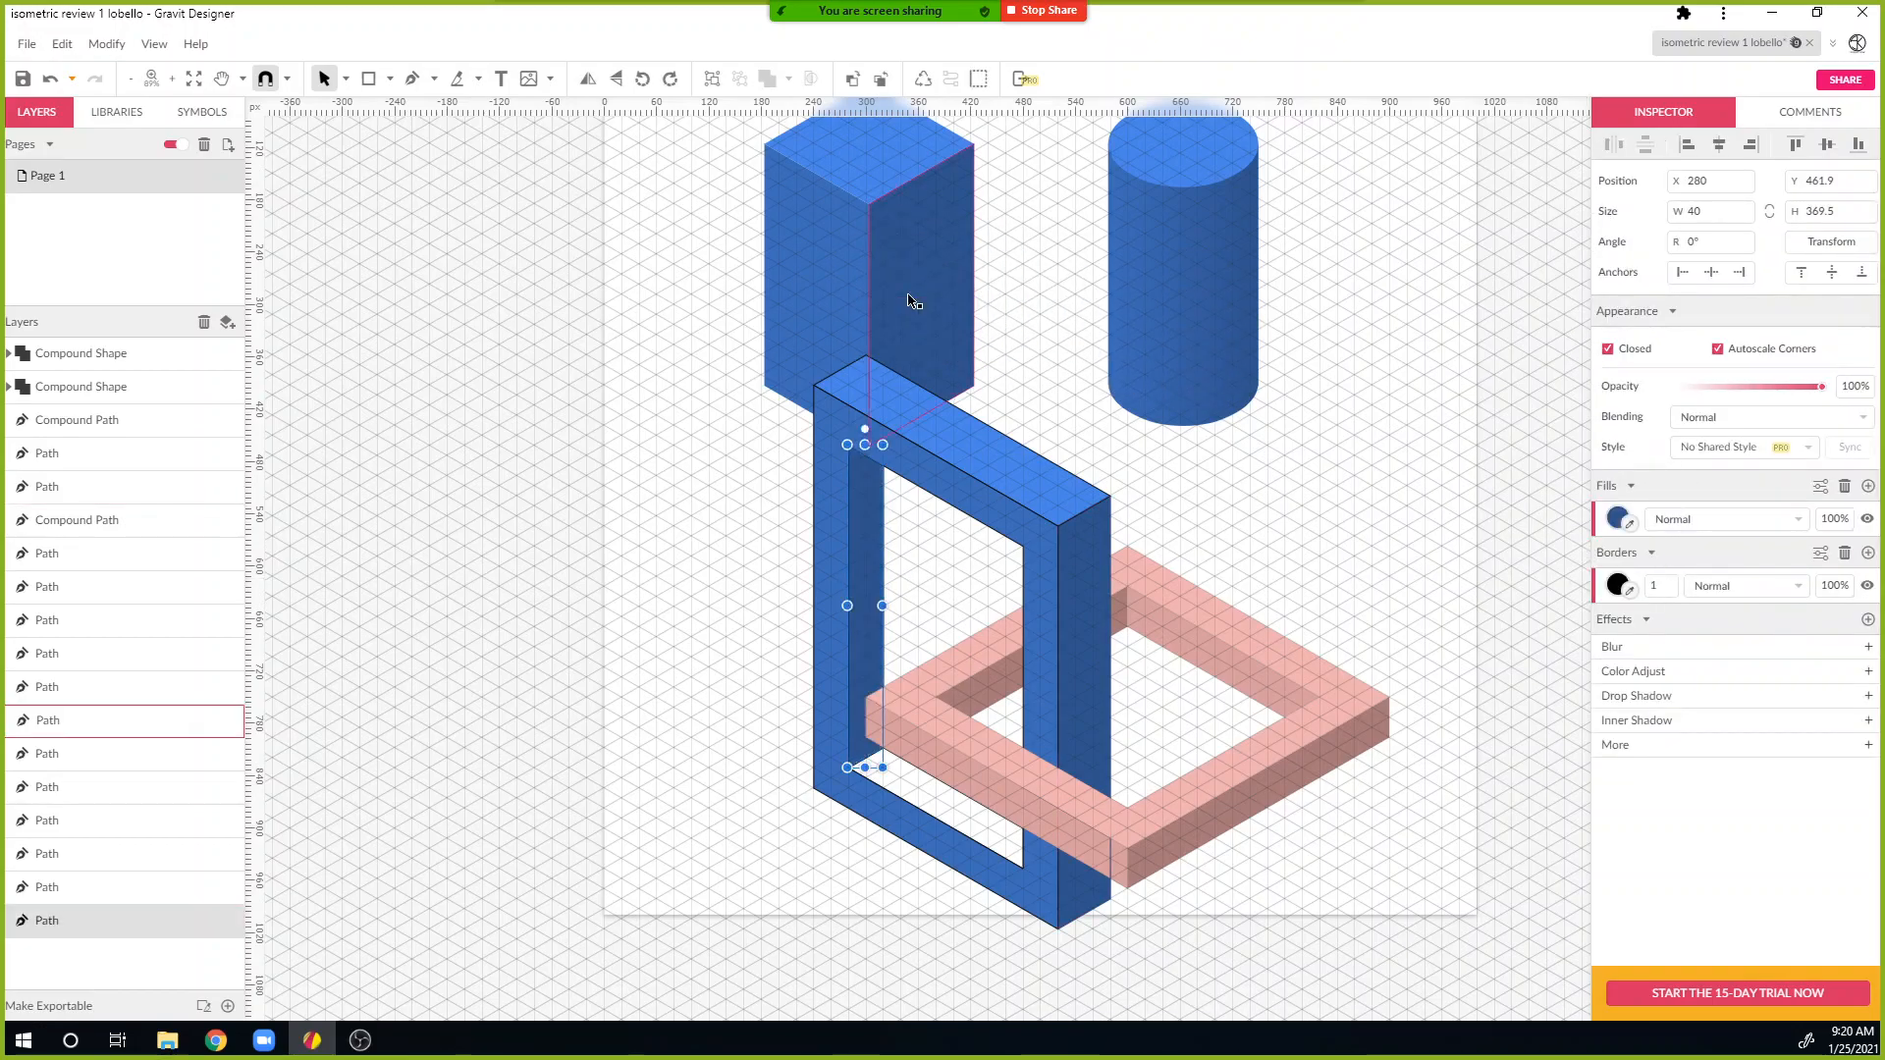
pyautogui.click(986, 843)
pyautogui.click(1631, 523)
pyautogui.click(1028, 488)
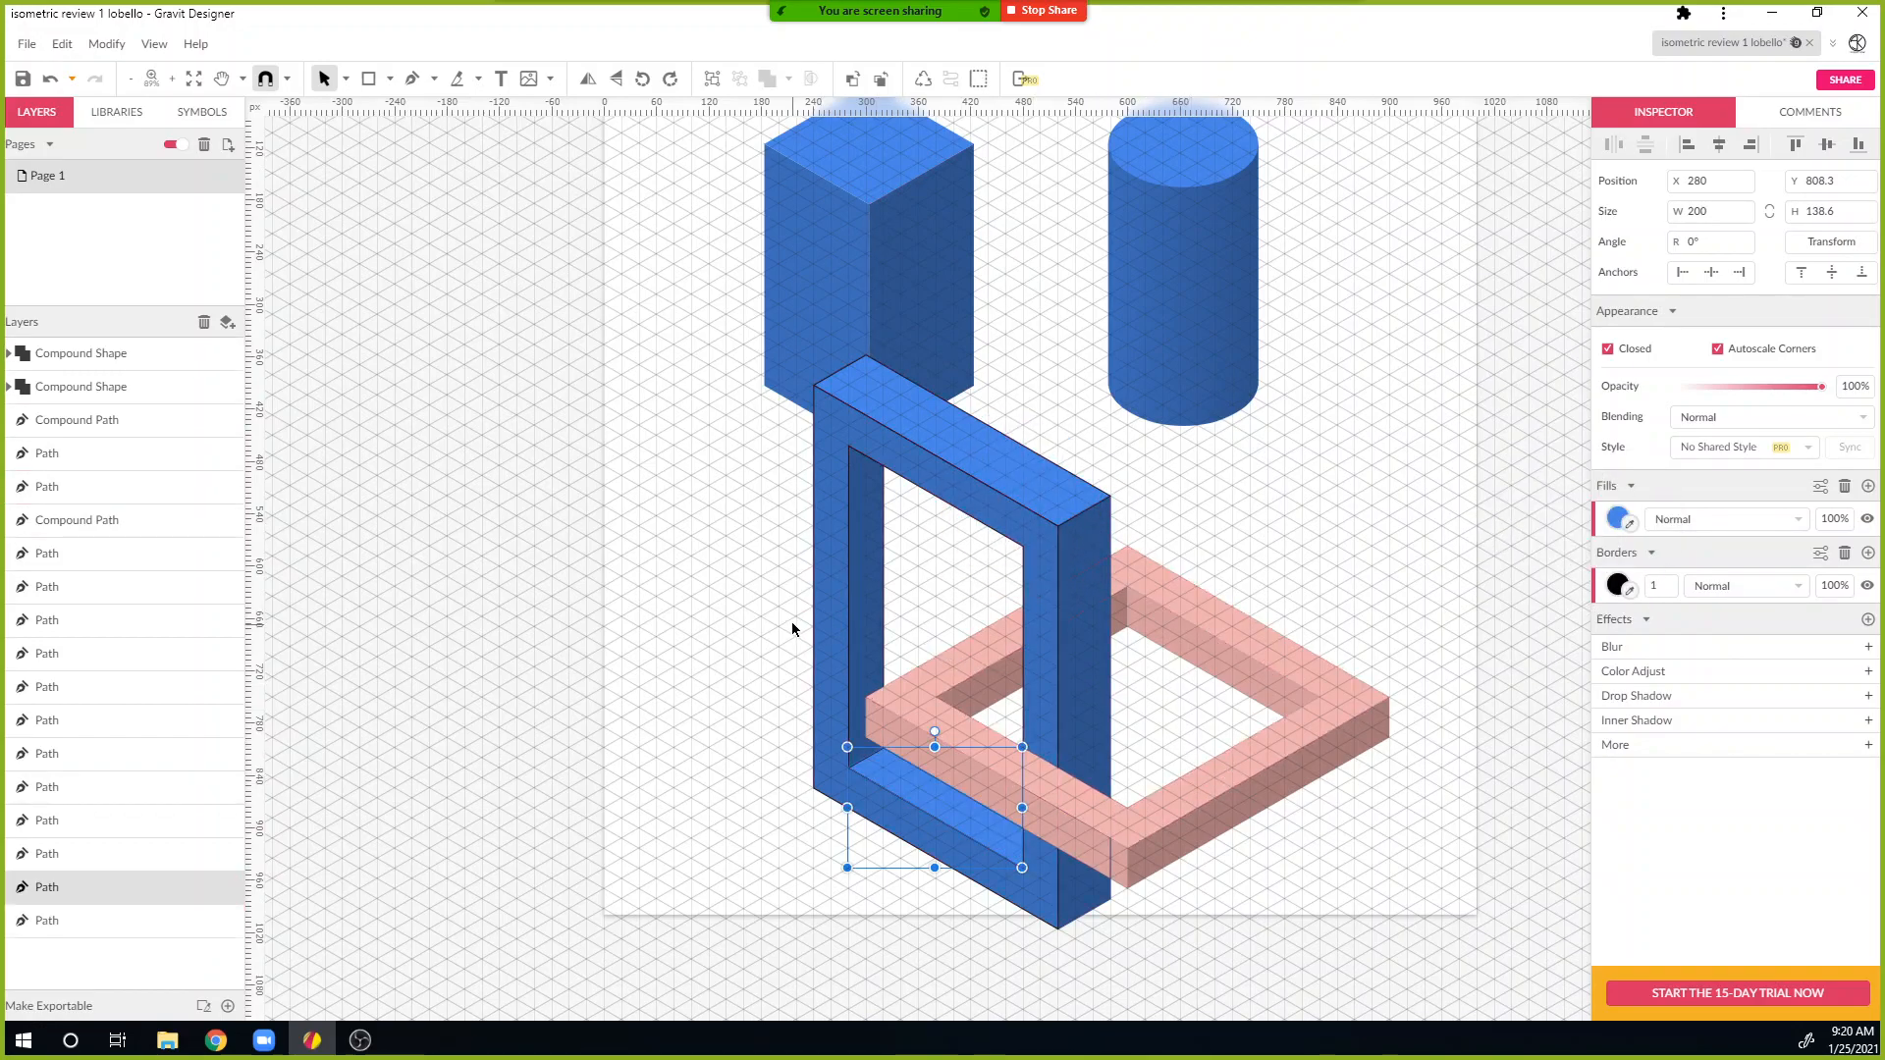
# Step: Set the border width to 0 on the upright frame's front, top, inner side and bottom inner faces
pyautogui.moveTo(782, 582); pyautogui.dragTo(923, 566)
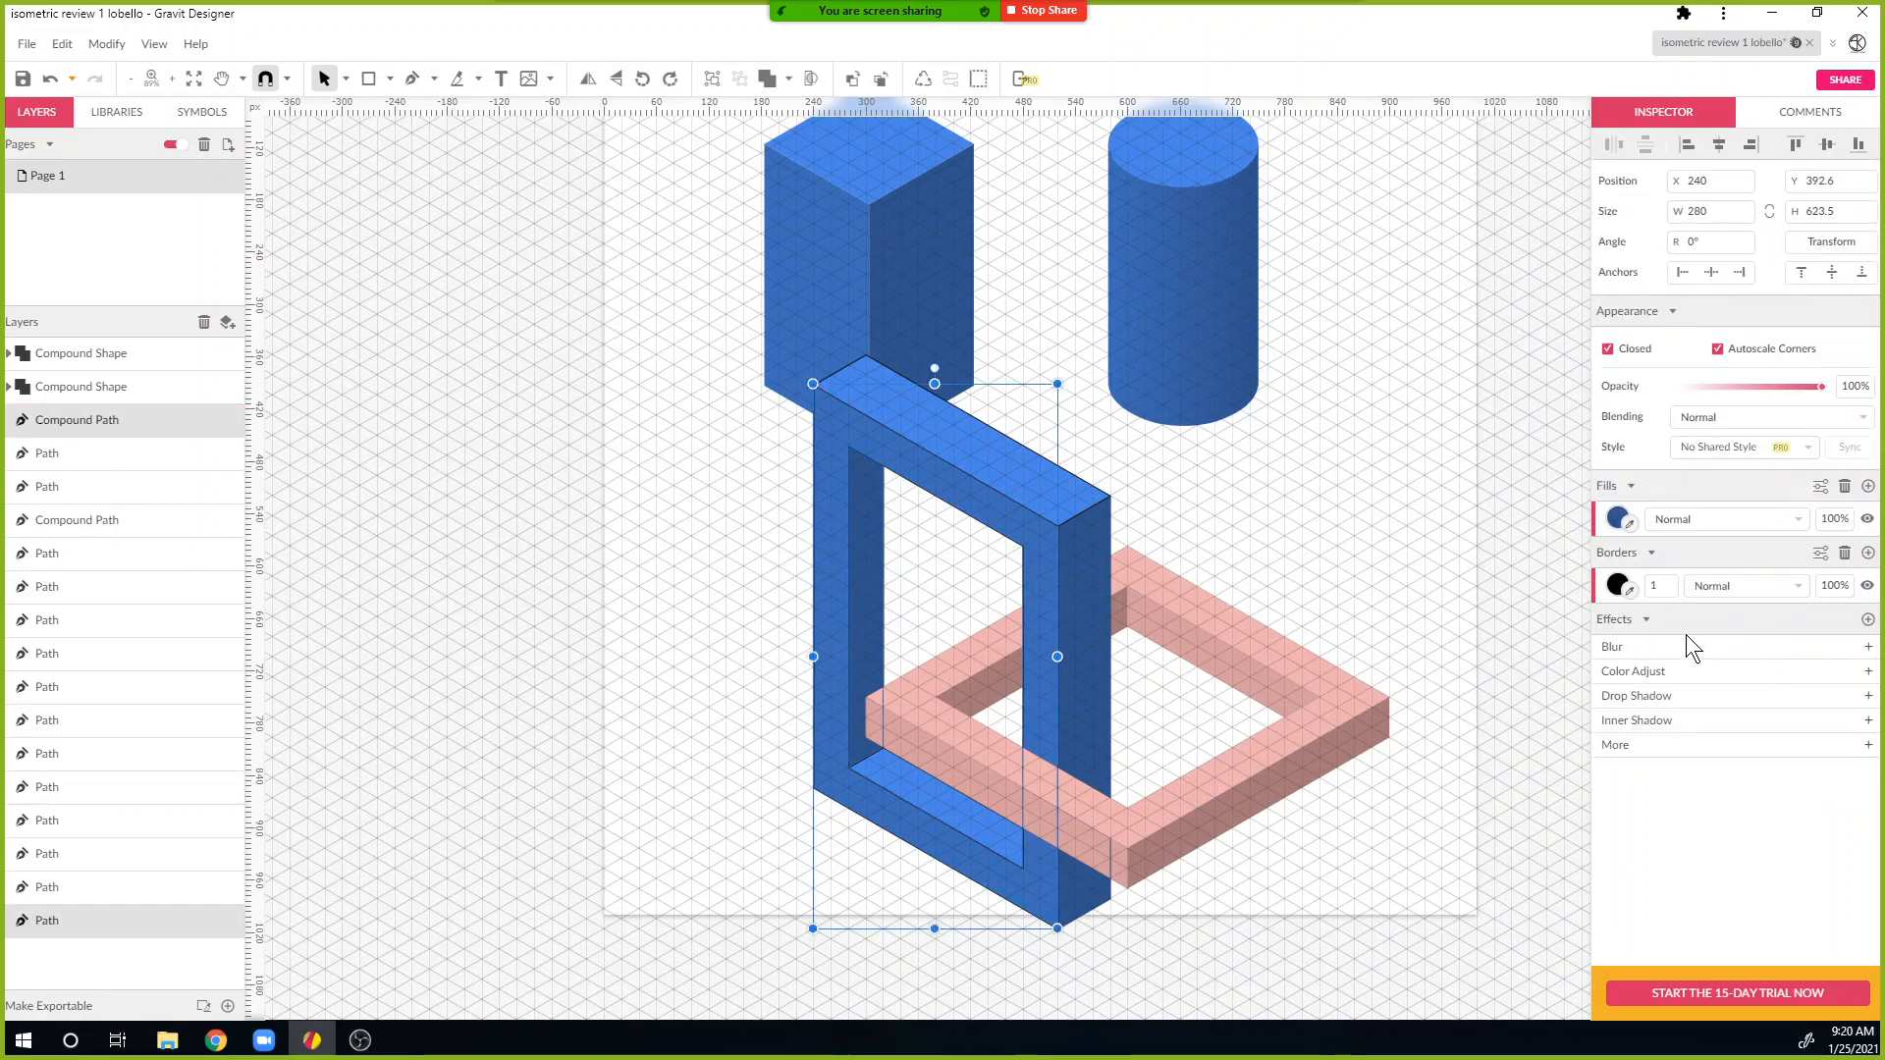
pyautogui.click(1189, 957)
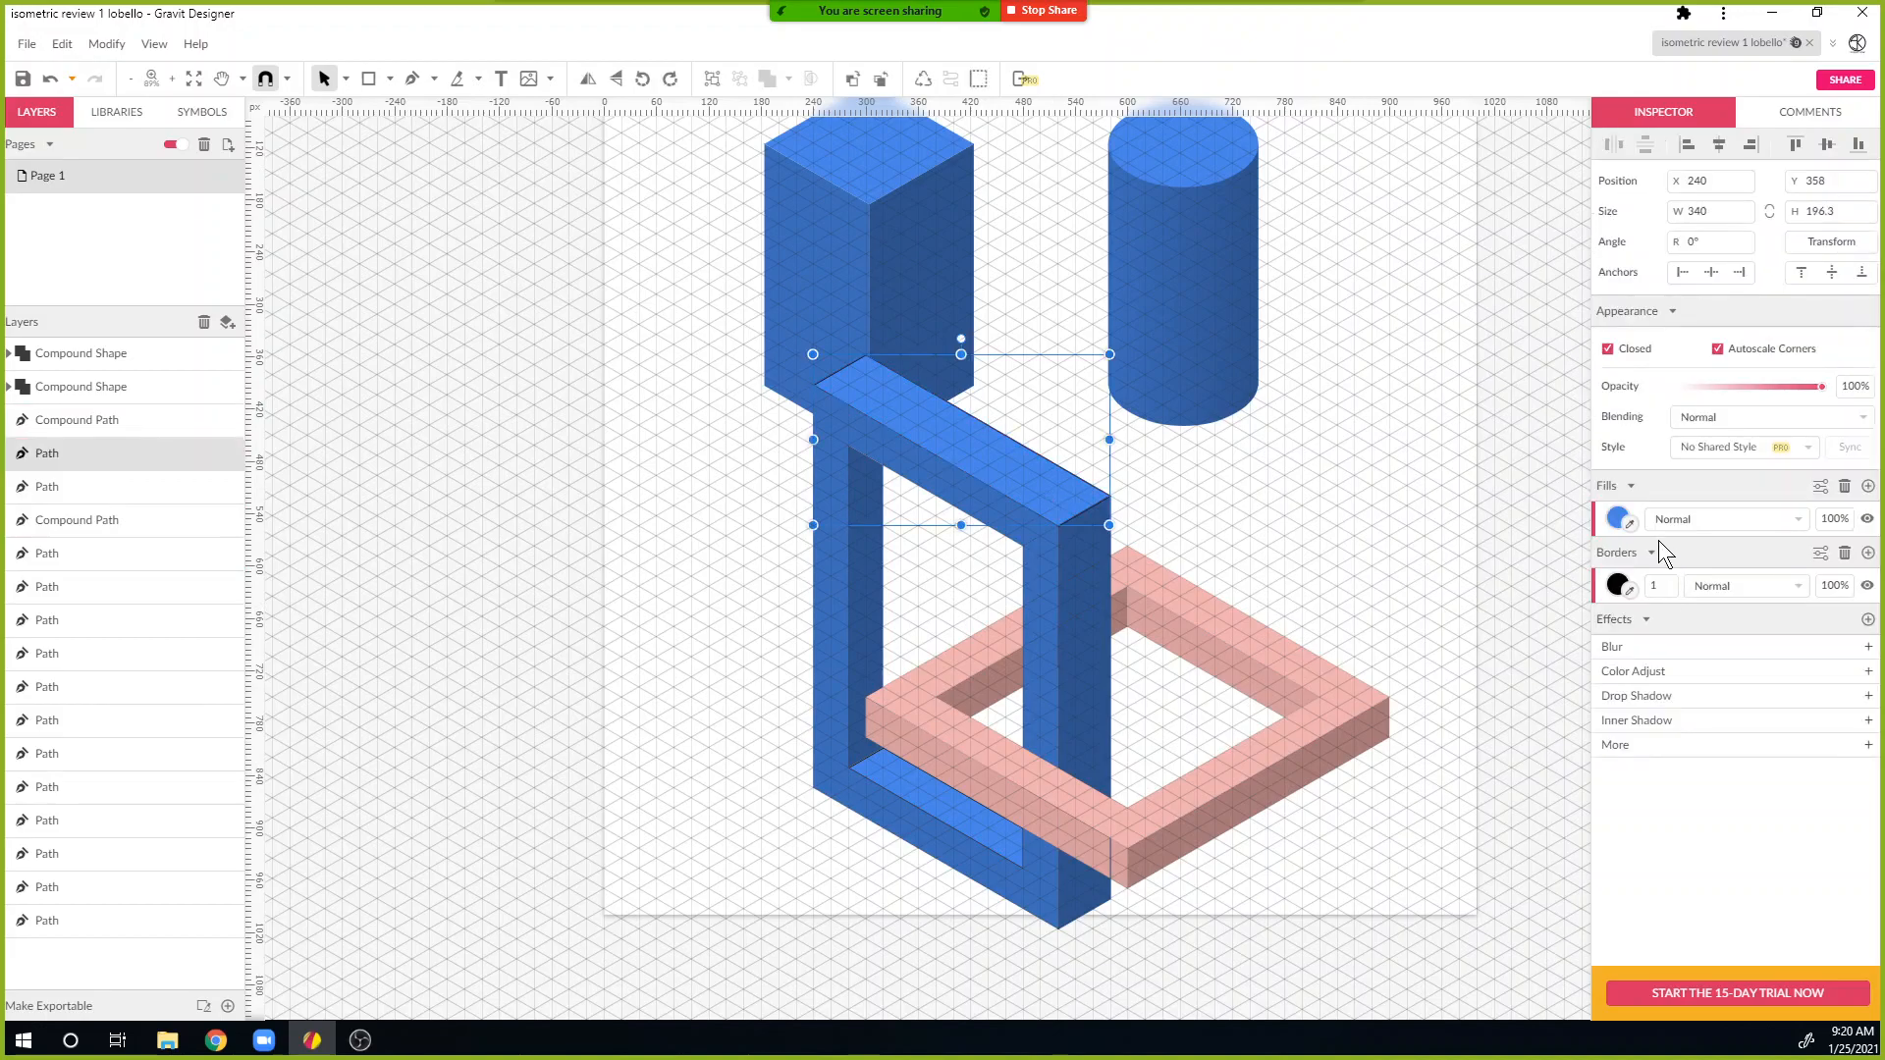
pyautogui.click(997, 840)
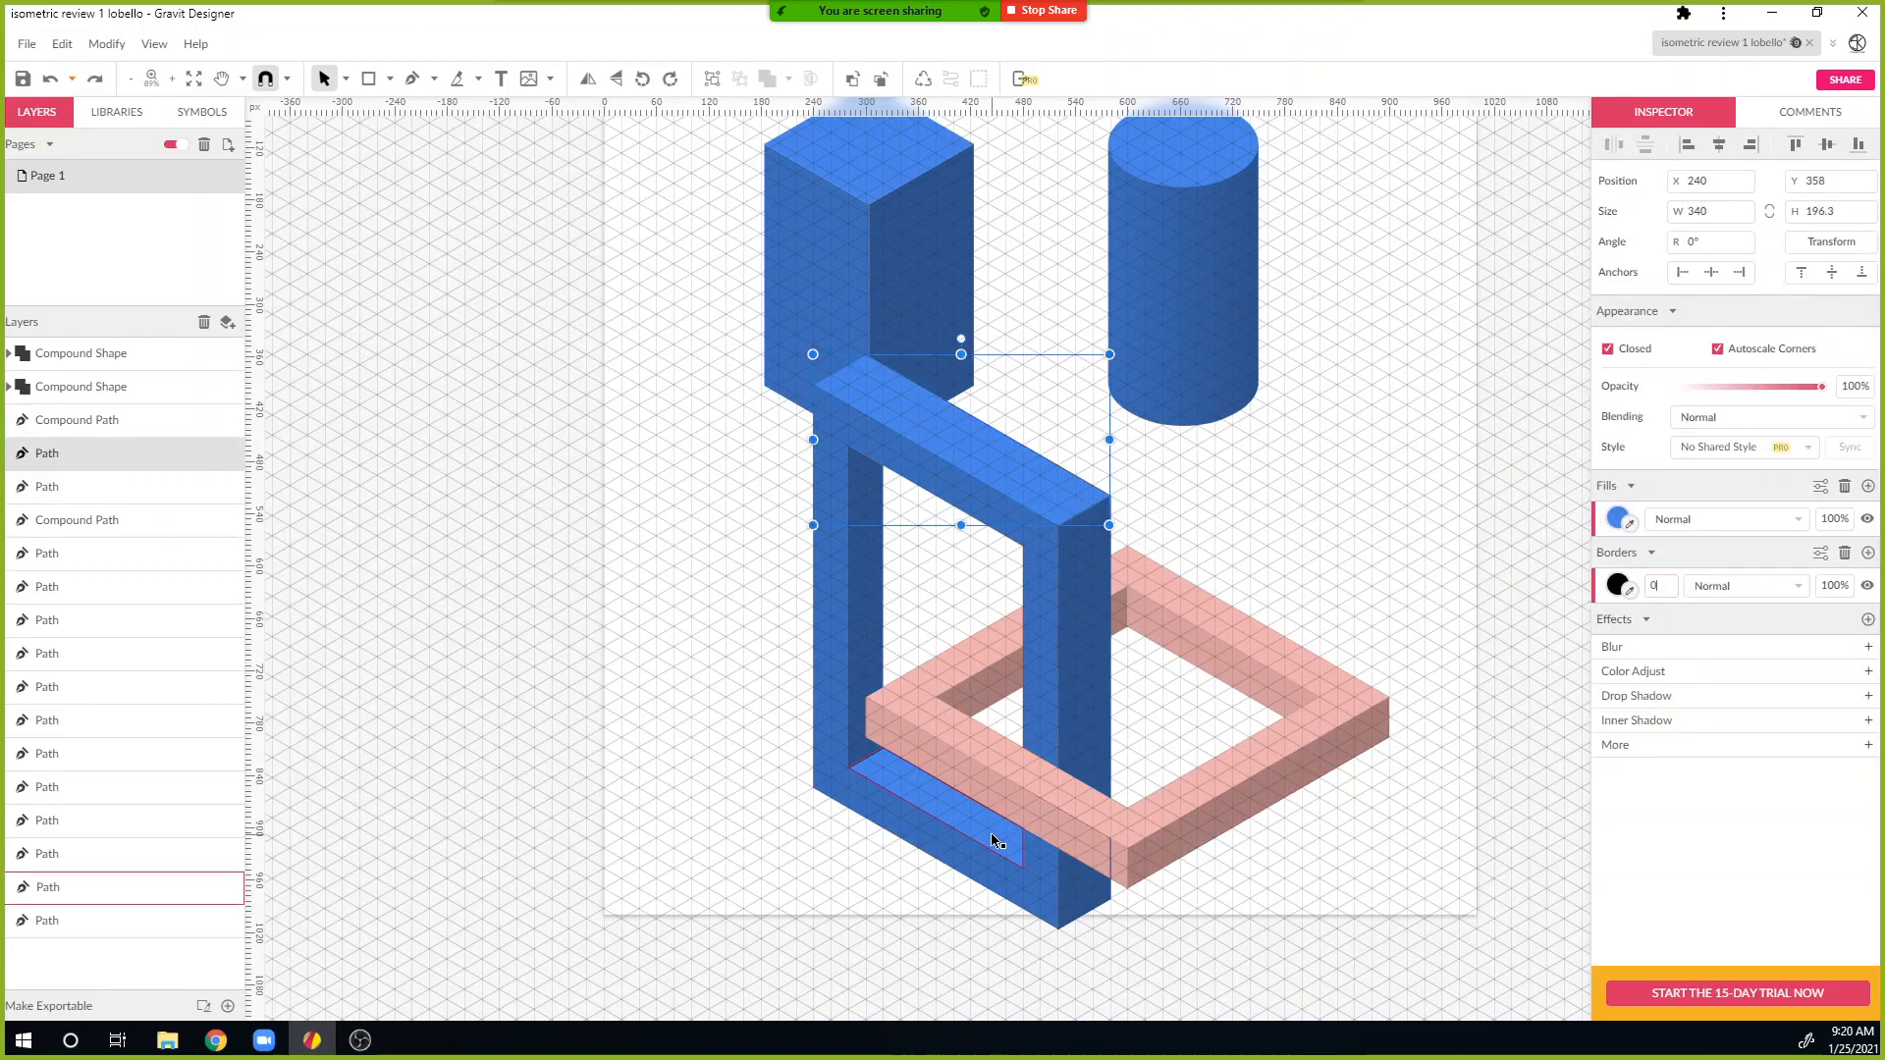
pyautogui.moveTo(1677, 587); pyautogui.dragTo(1677, 632)
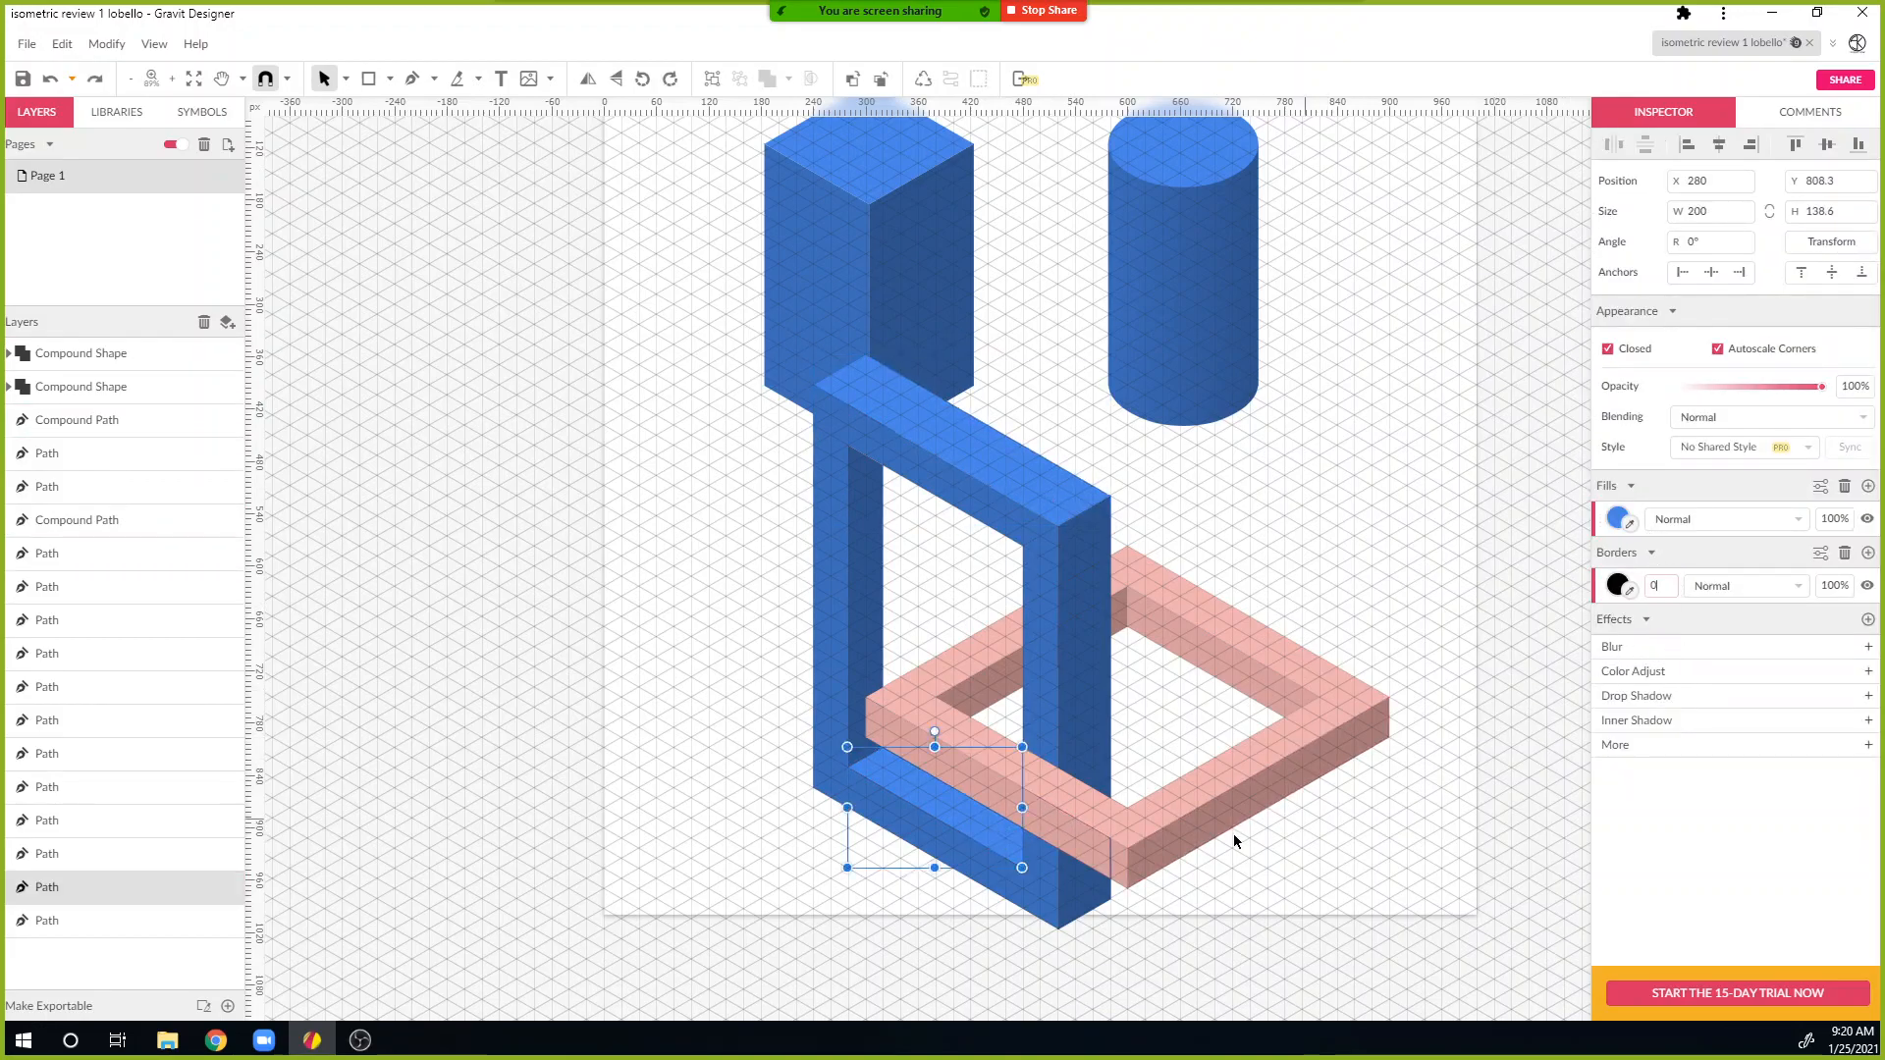
pyautogui.click(1100, 860)
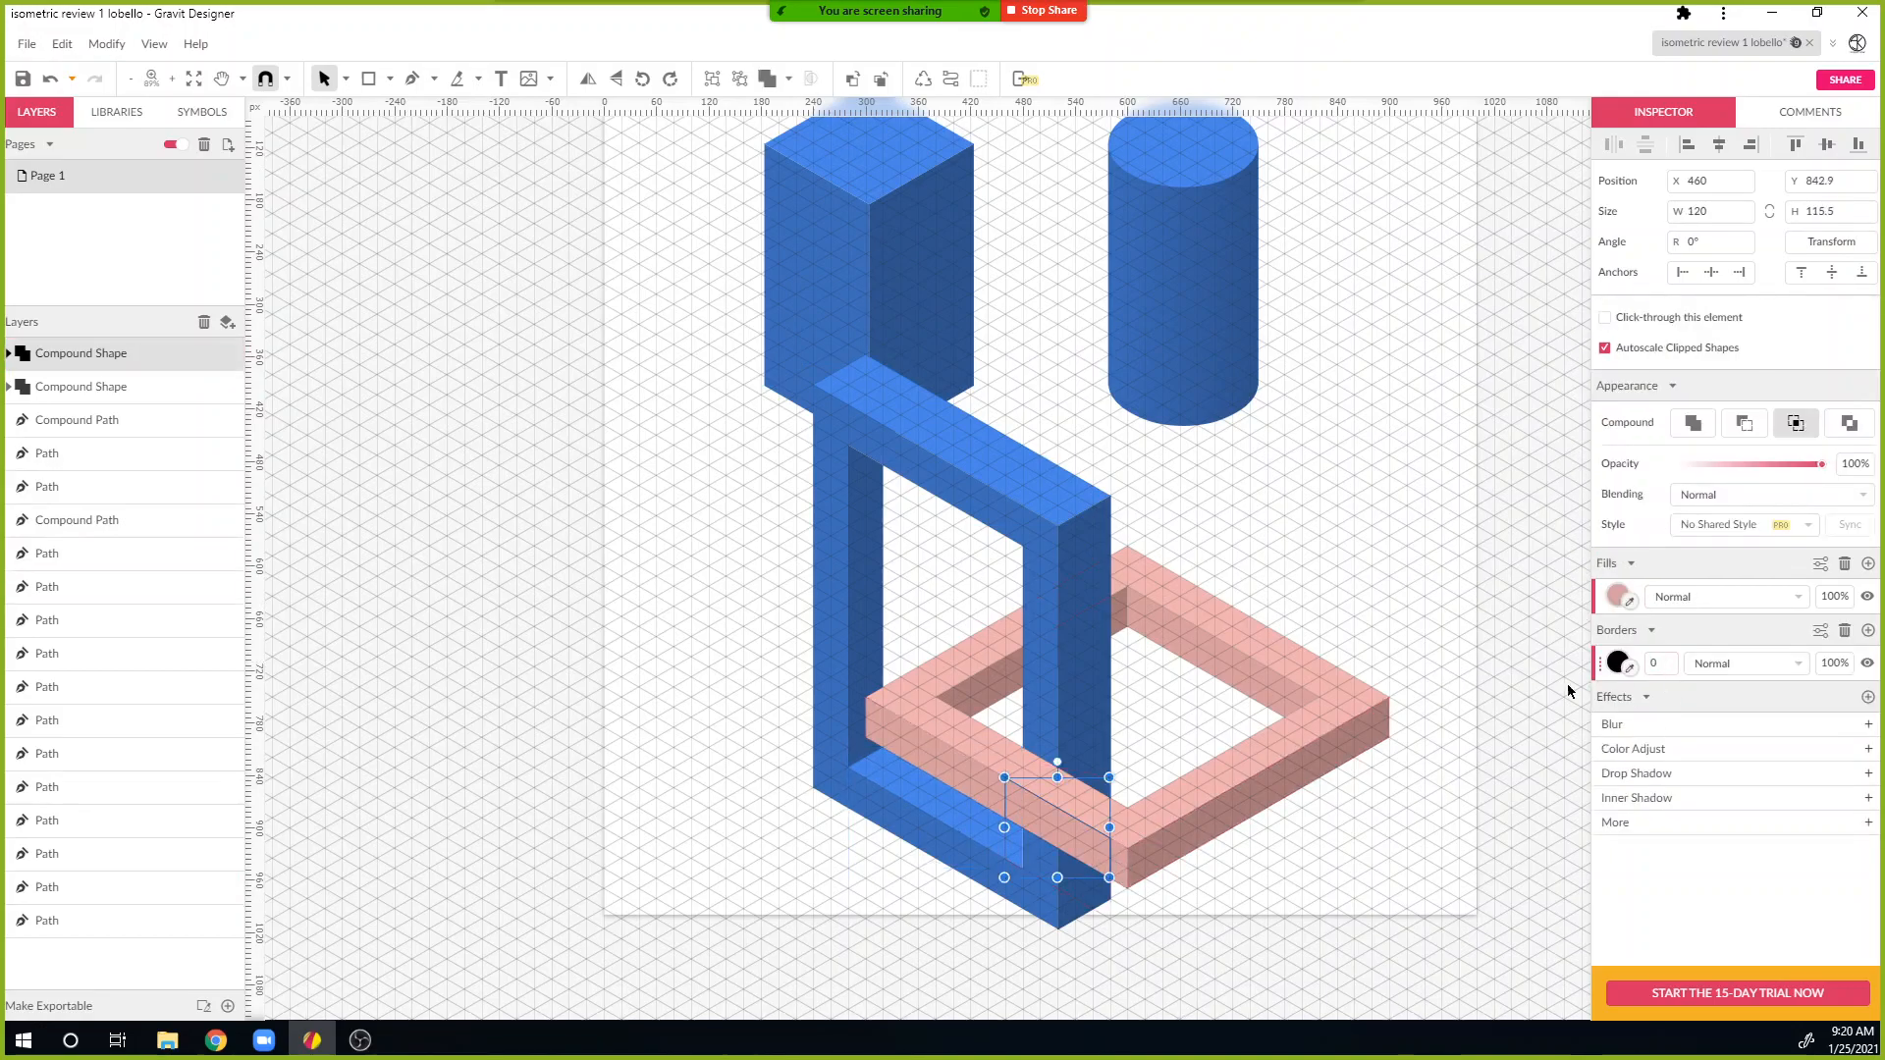
pyautogui.click(1415, 949)
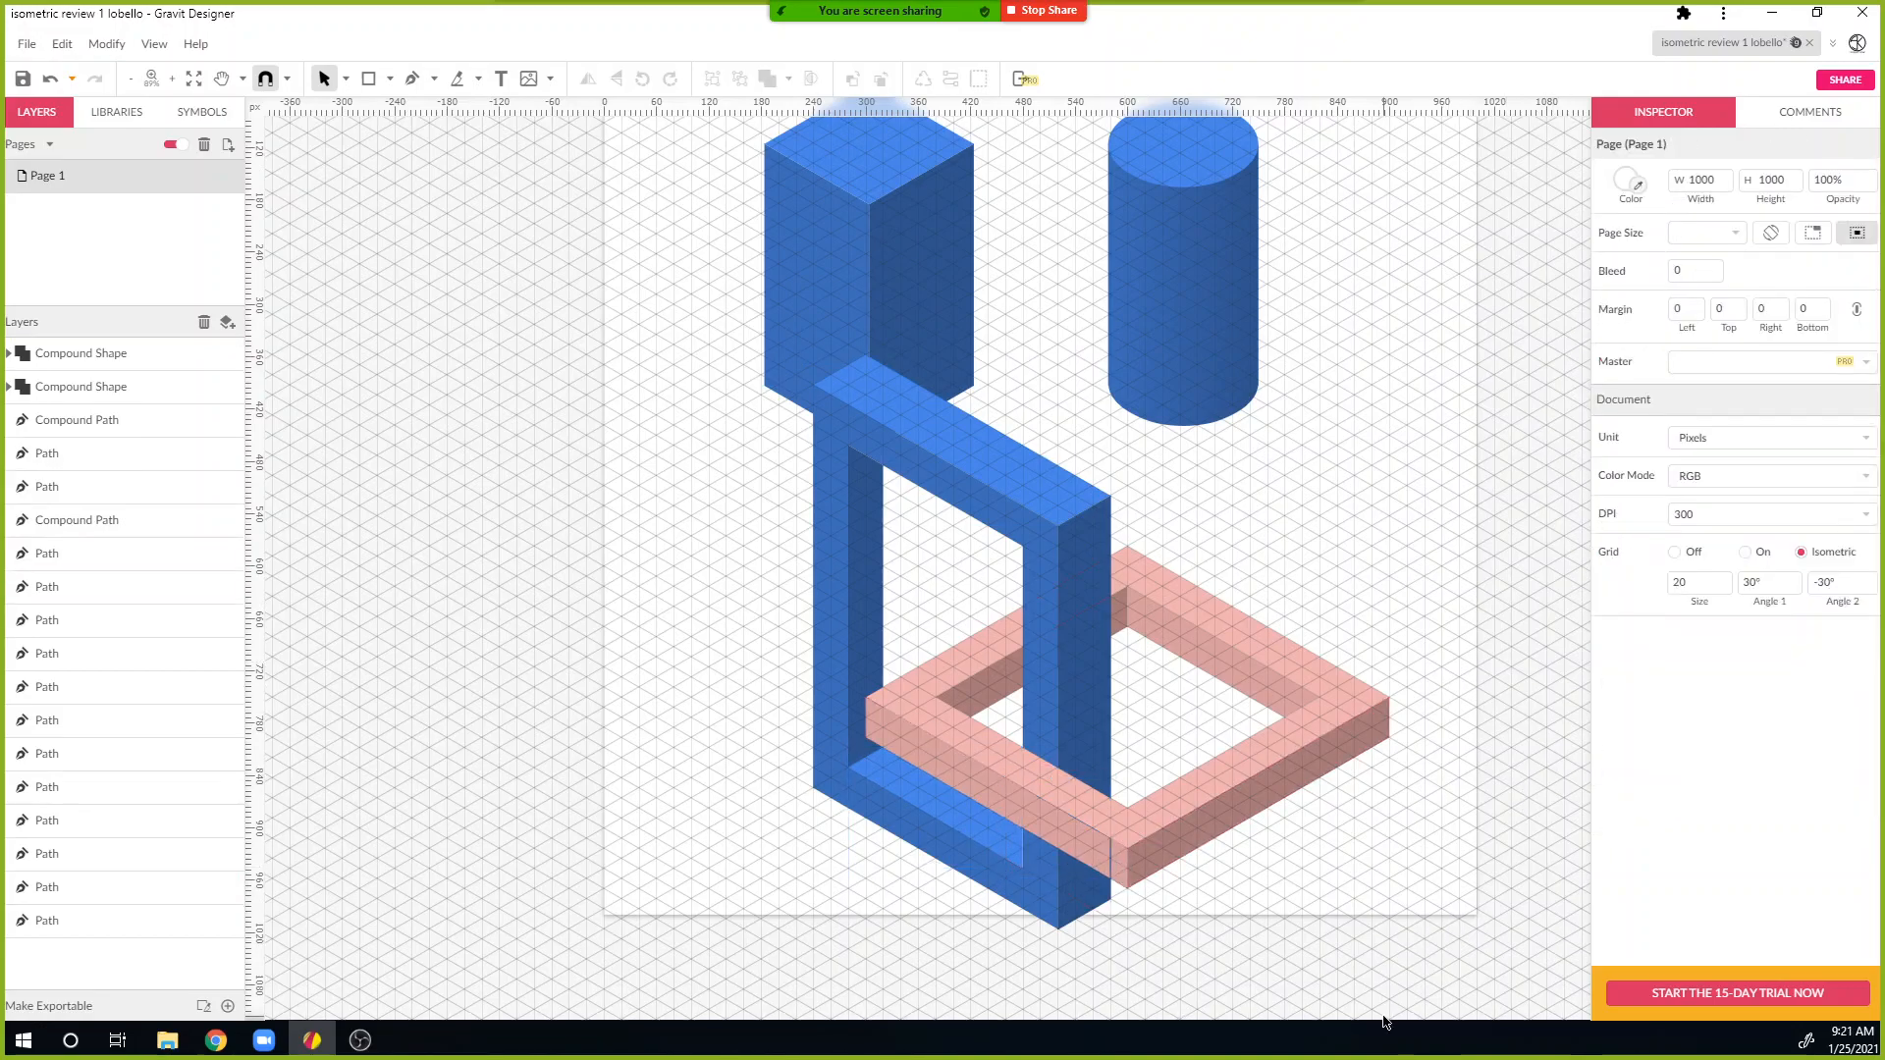
# Step: Remove the border from the upright frame's narrow outer end face where its line crosses the pink frame
pyautogui.click(1115, 864)
pyautogui.scroll(10, 1115, 879)
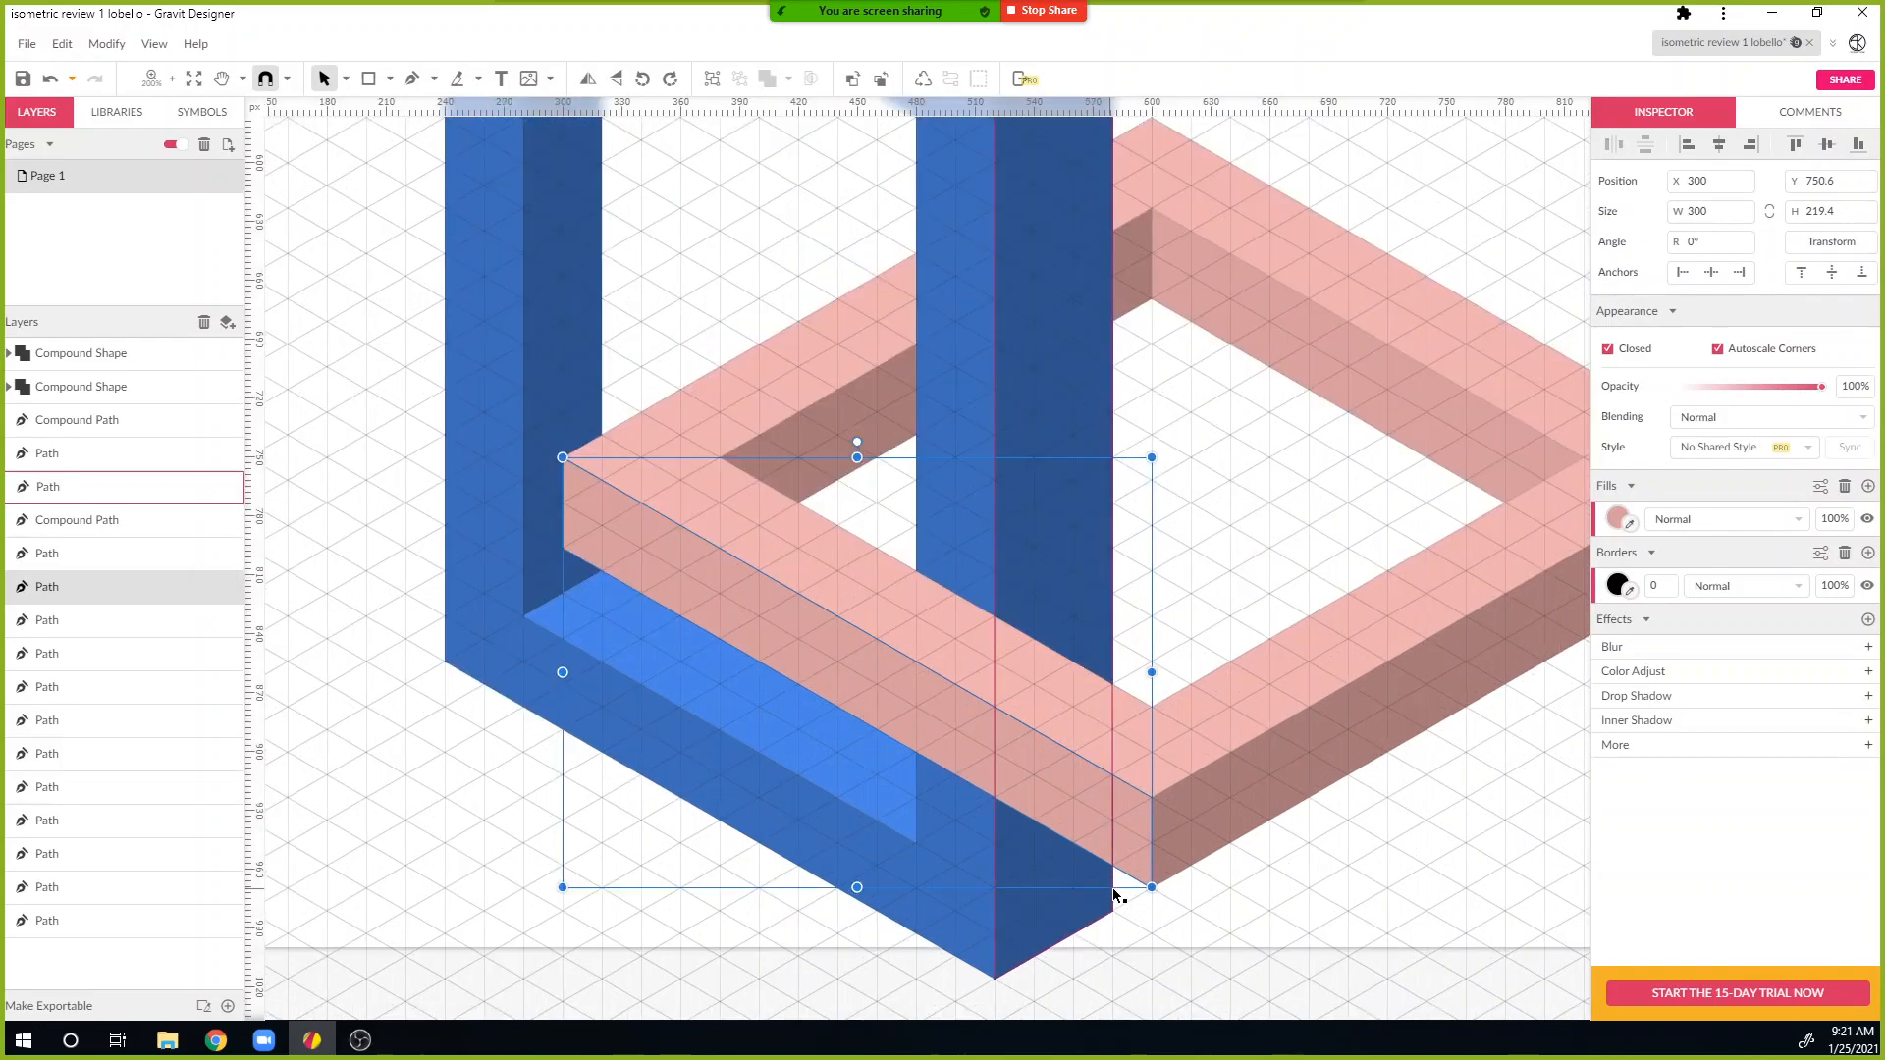
pyautogui.click(1162, 926)
pyautogui.click(1114, 924)
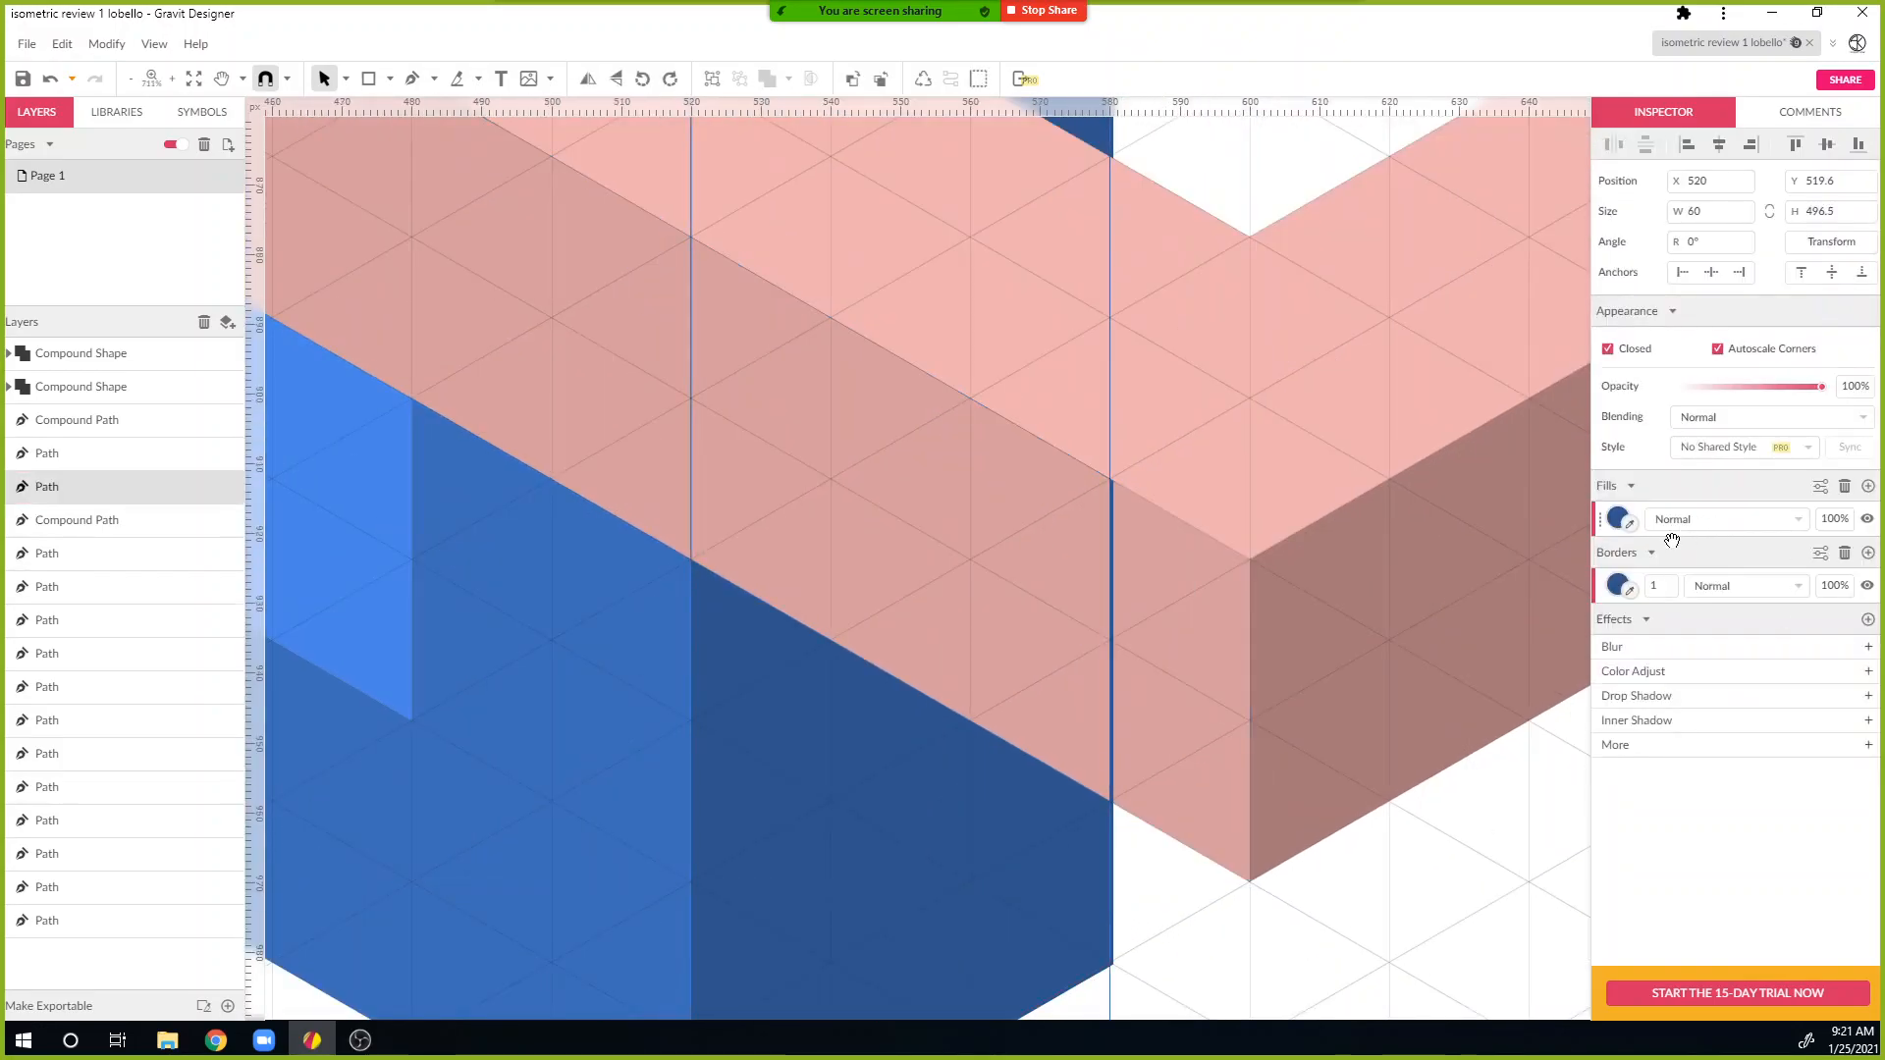
pyautogui.scroll(-5, 1469, 893)
pyautogui.click(1208, 874)
pyautogui.scroll(-3, 1204, 870)
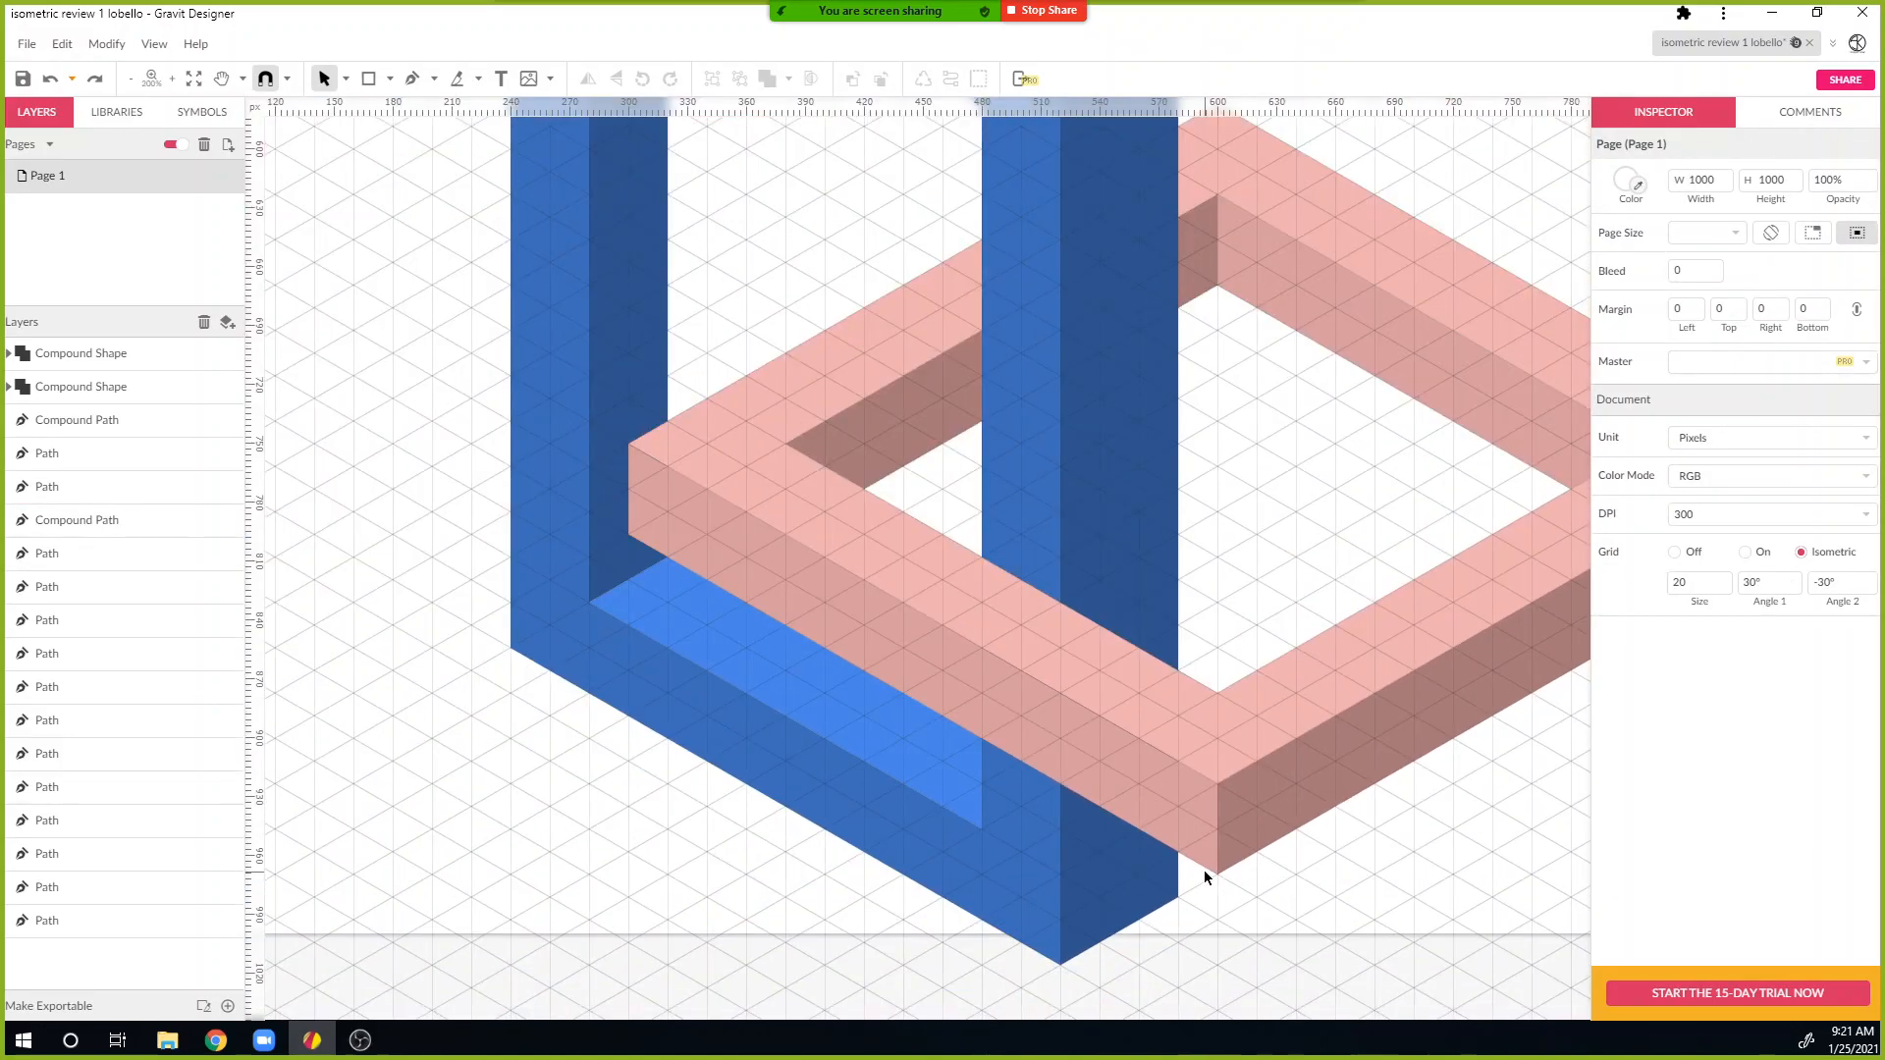
# Step: Turn off the isometric grid and group the selected pieces of the two interlocking frames
pyautogui.scroll(-4, 1346, 945)
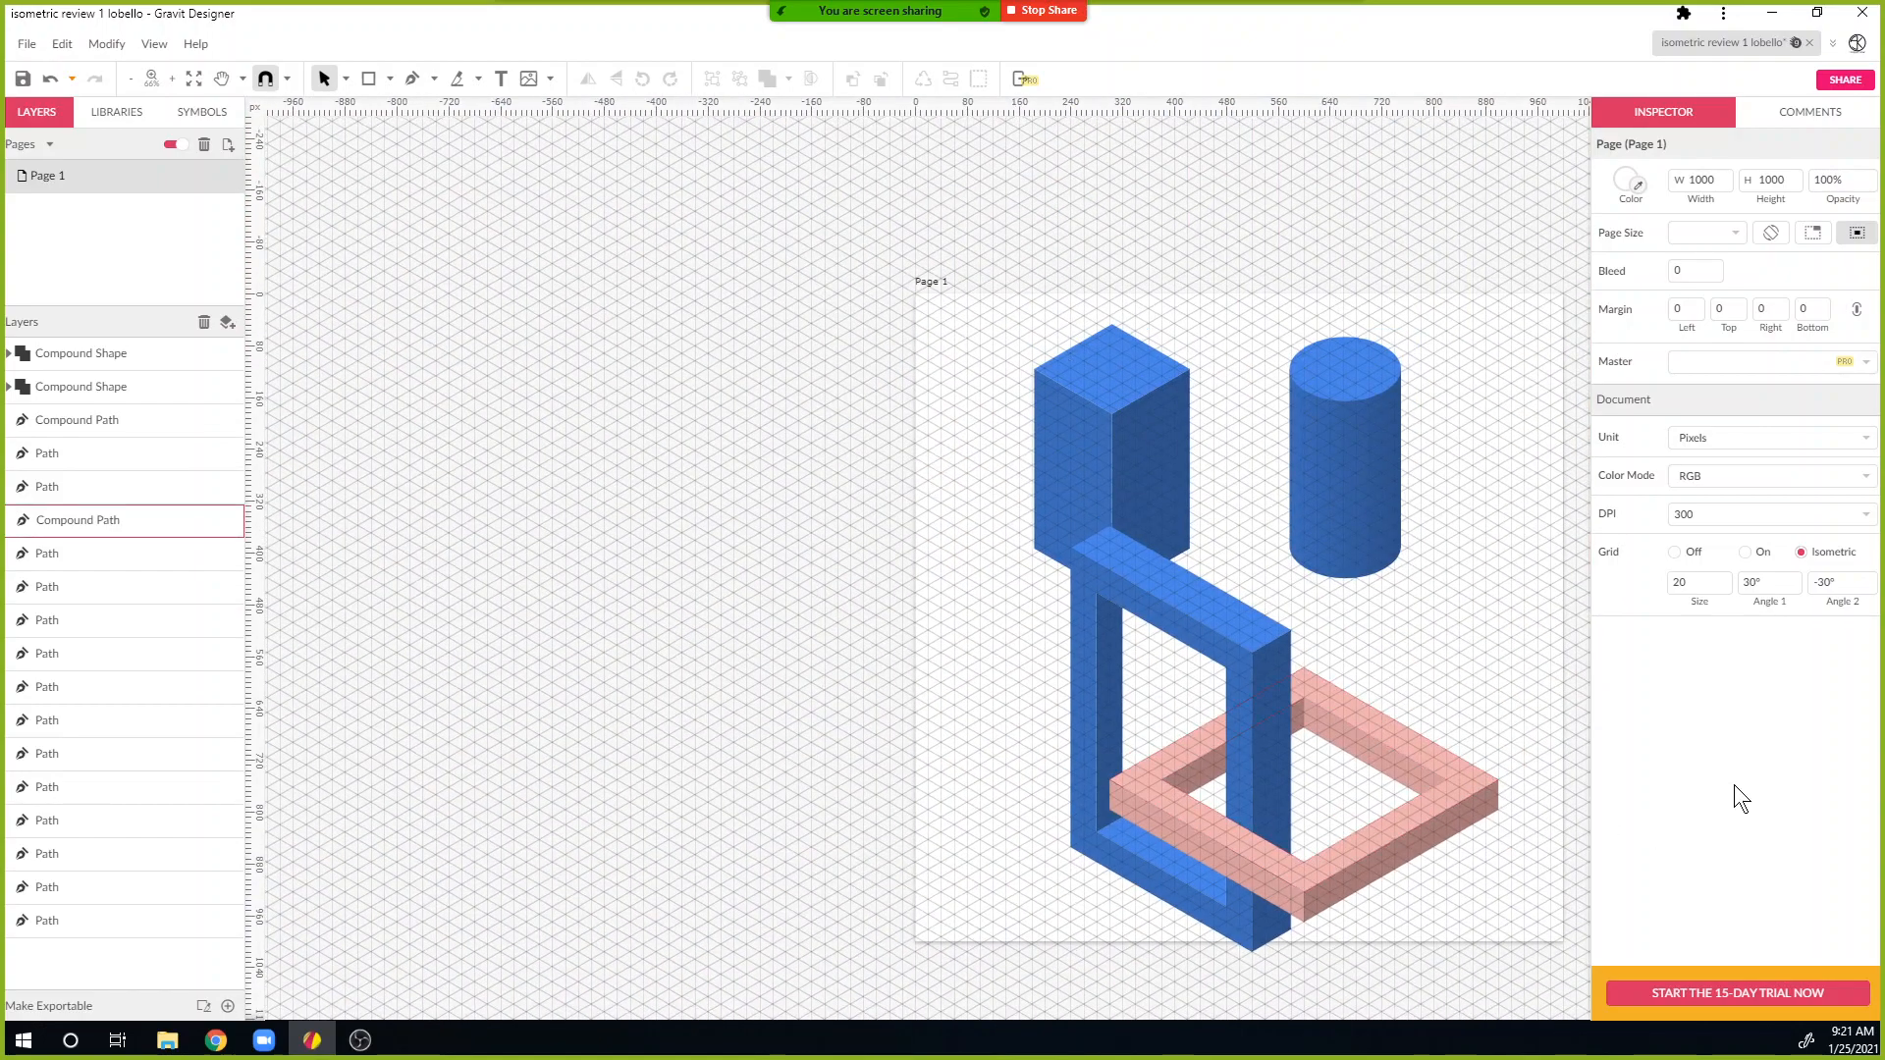
pyautogui.click(1701, 551)
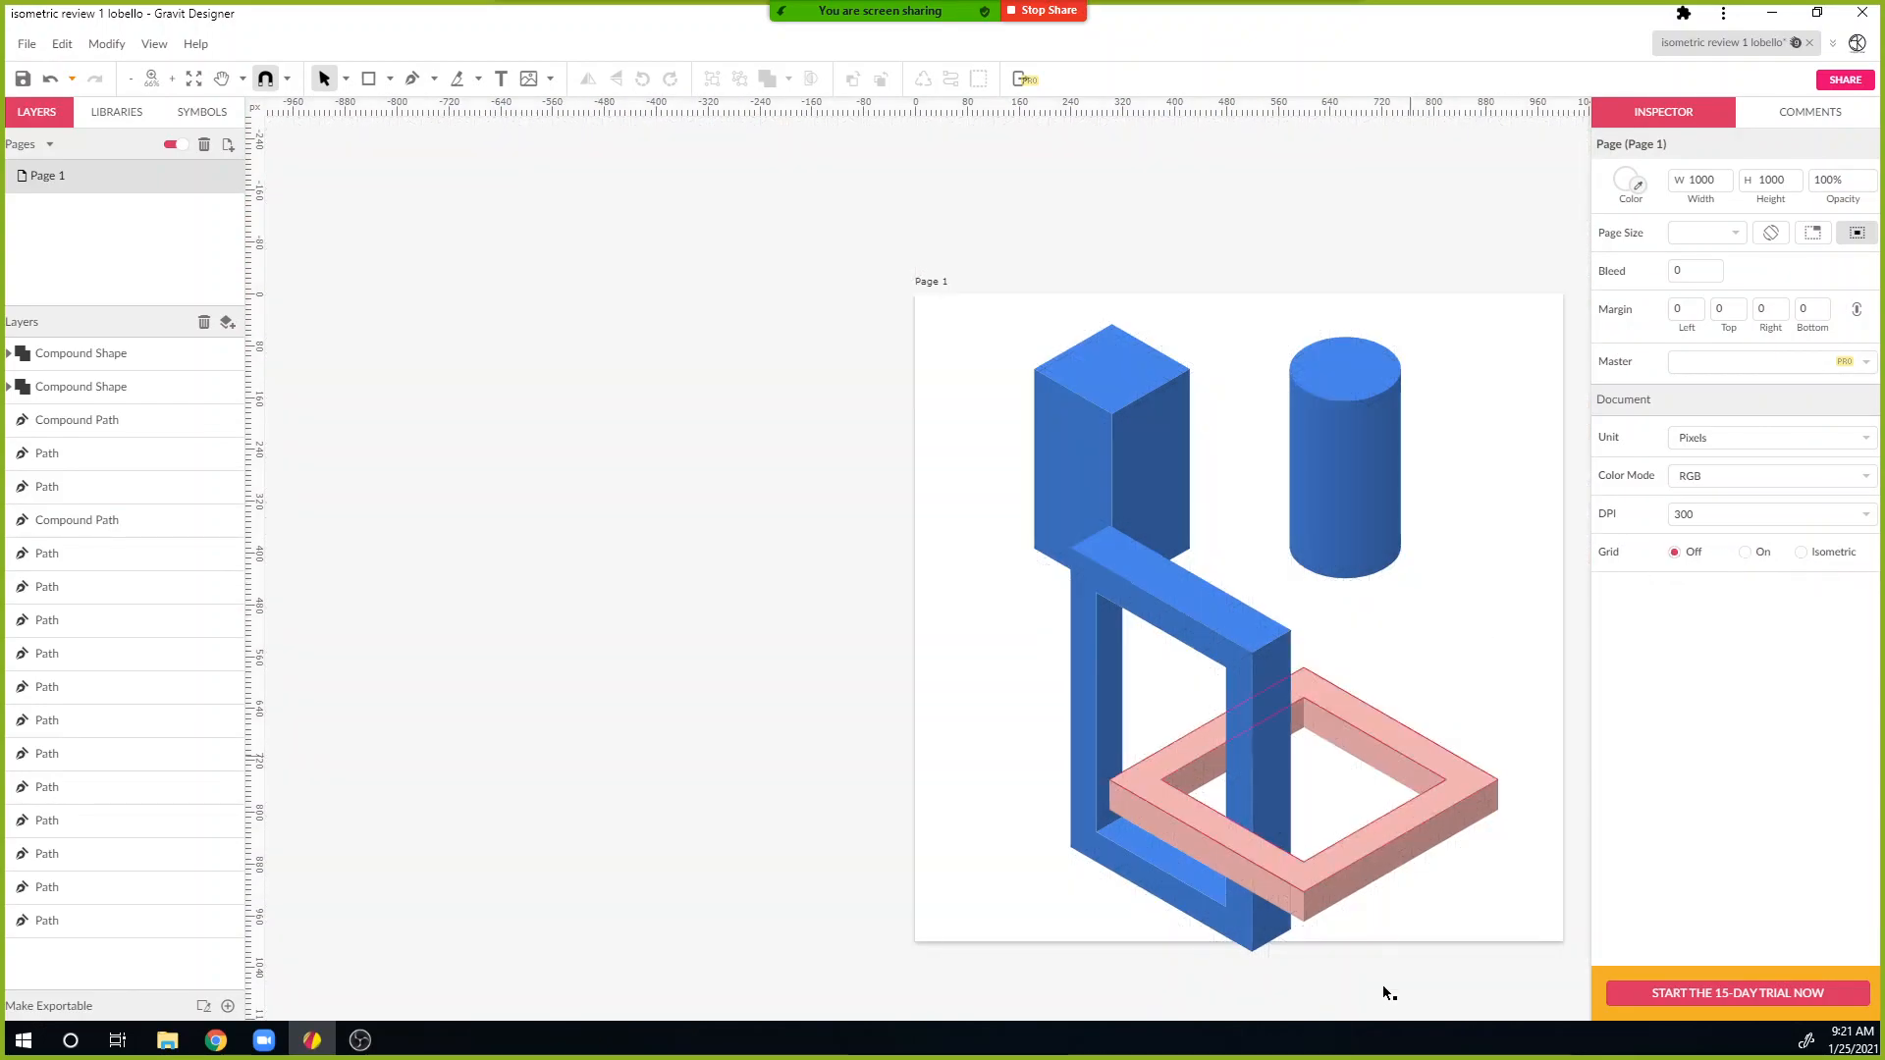
pyautogui.moveTo(1374, 983); pyautogui.dragTo(1091, 649)
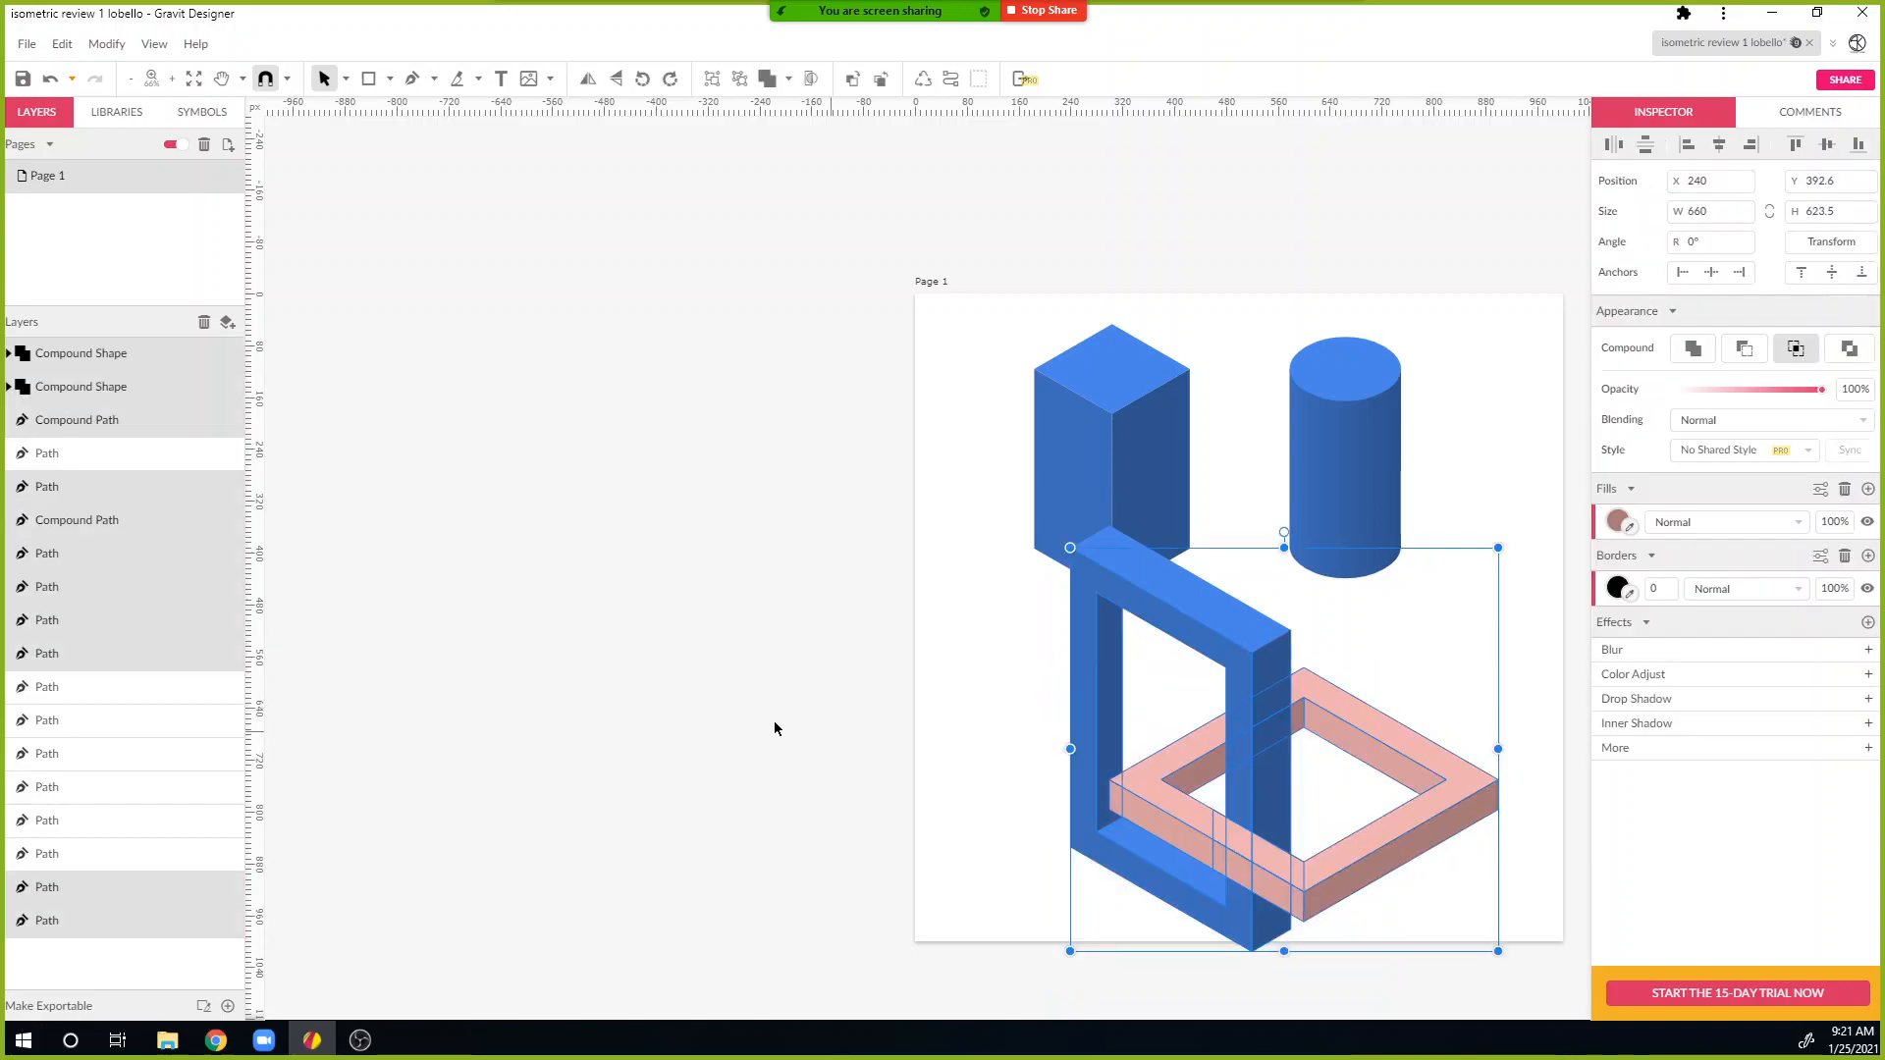
pyautogui.rightClick(1242, 732)
pyautogui.click(1355, 604)
pyautogui.moveTo(1417, 651); pyautogui.dragTo(1340, 702)
pyautogui.doubleClick(1229, 892)
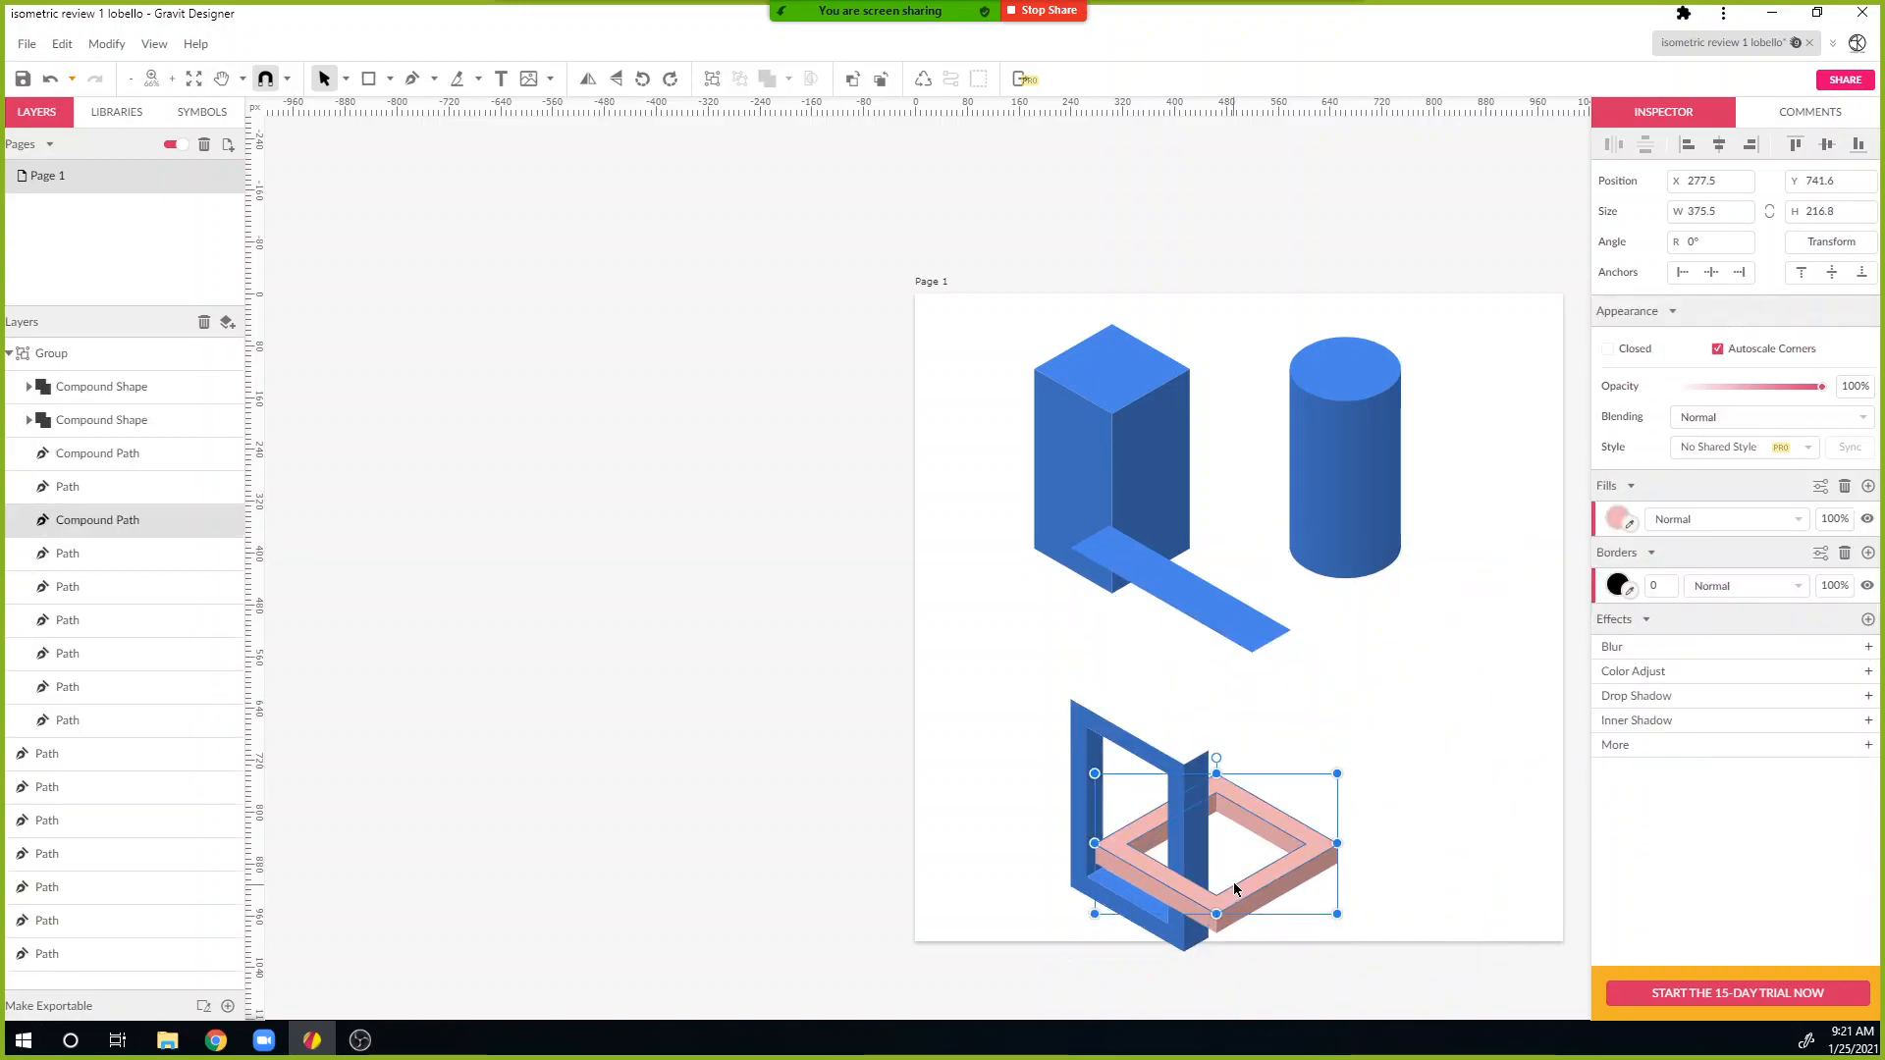
pyautogui.hotkey('ctrl', 'z')
pyautogui.hotkey('ctrl', 'z')
pyautogui.hotkey('ctrl', 'z')
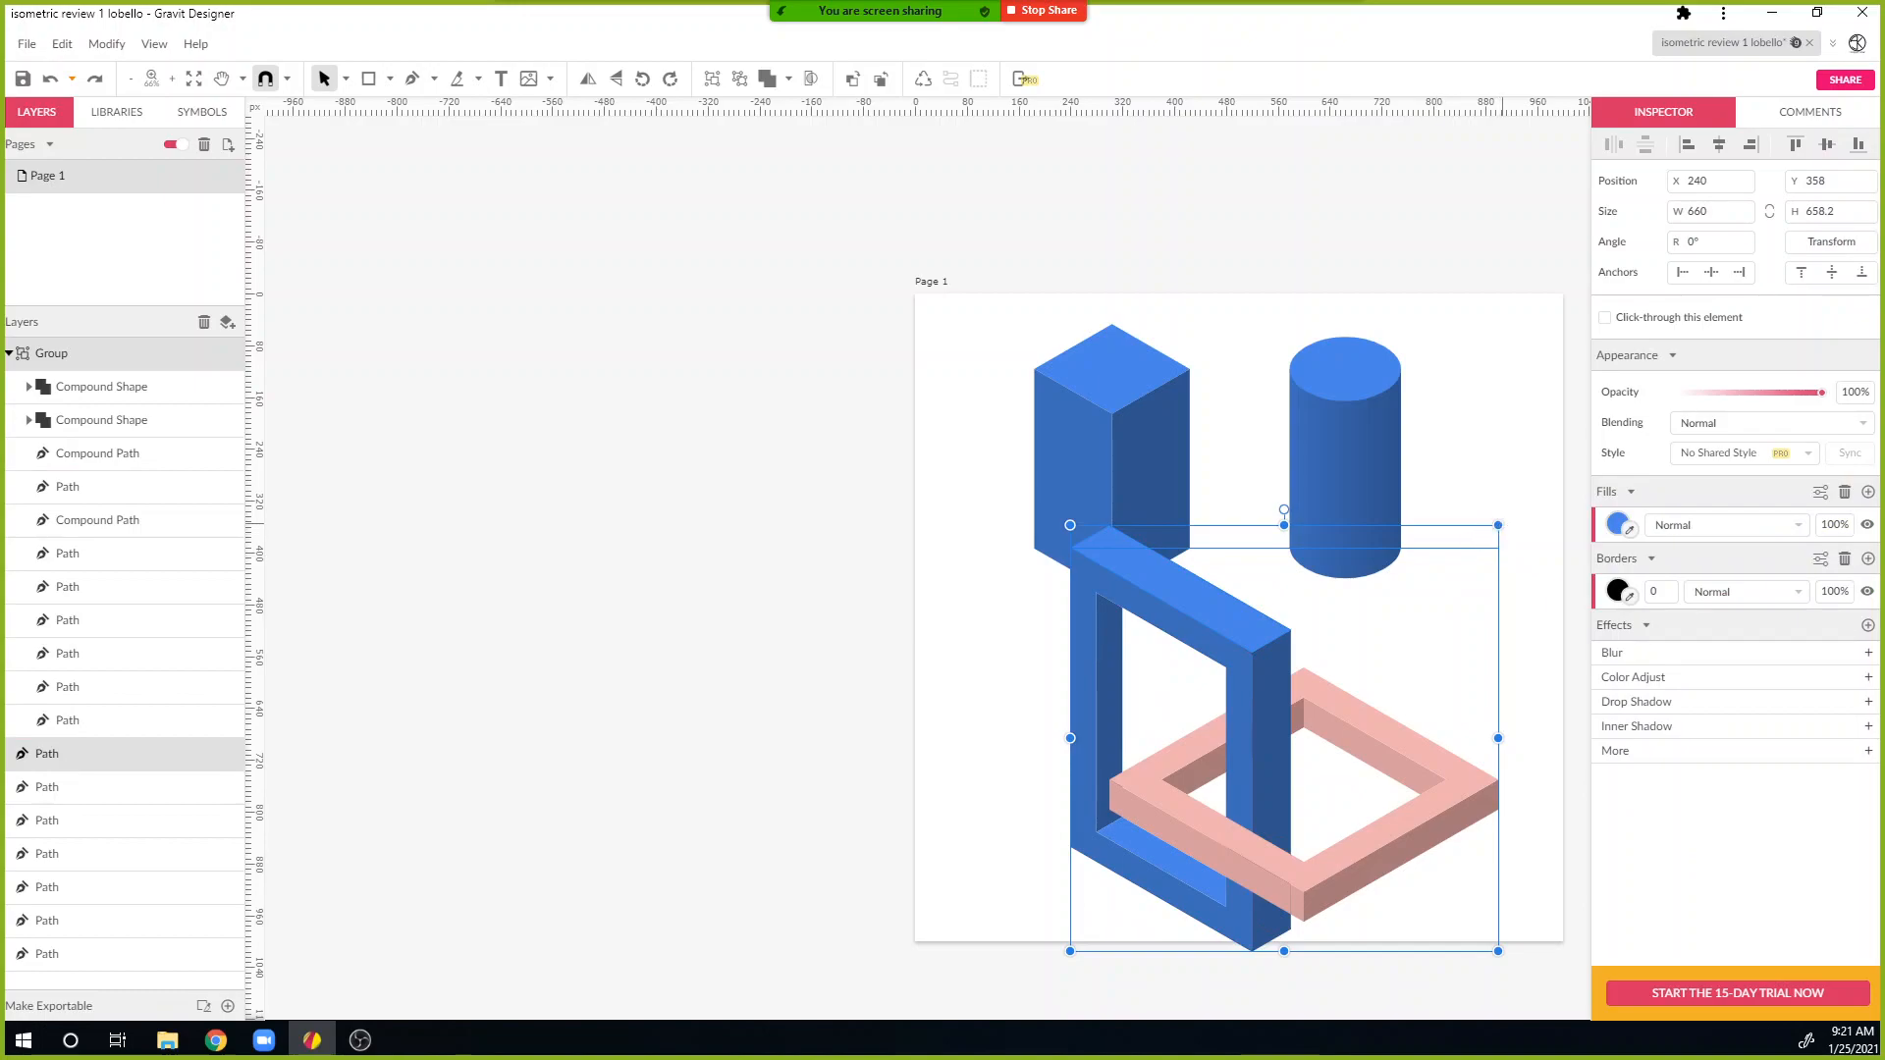
# Step: Scale the frame group together with the upright frame's top face to about 474 × 473 px and move them clear below the box and cylinder
pyautogui.moveTo(1500, 525); pyautogui.dragTo(1377, 646)
pyautogui.moveTo(1237, 803); pyautogui.dragTo(1310, 711)
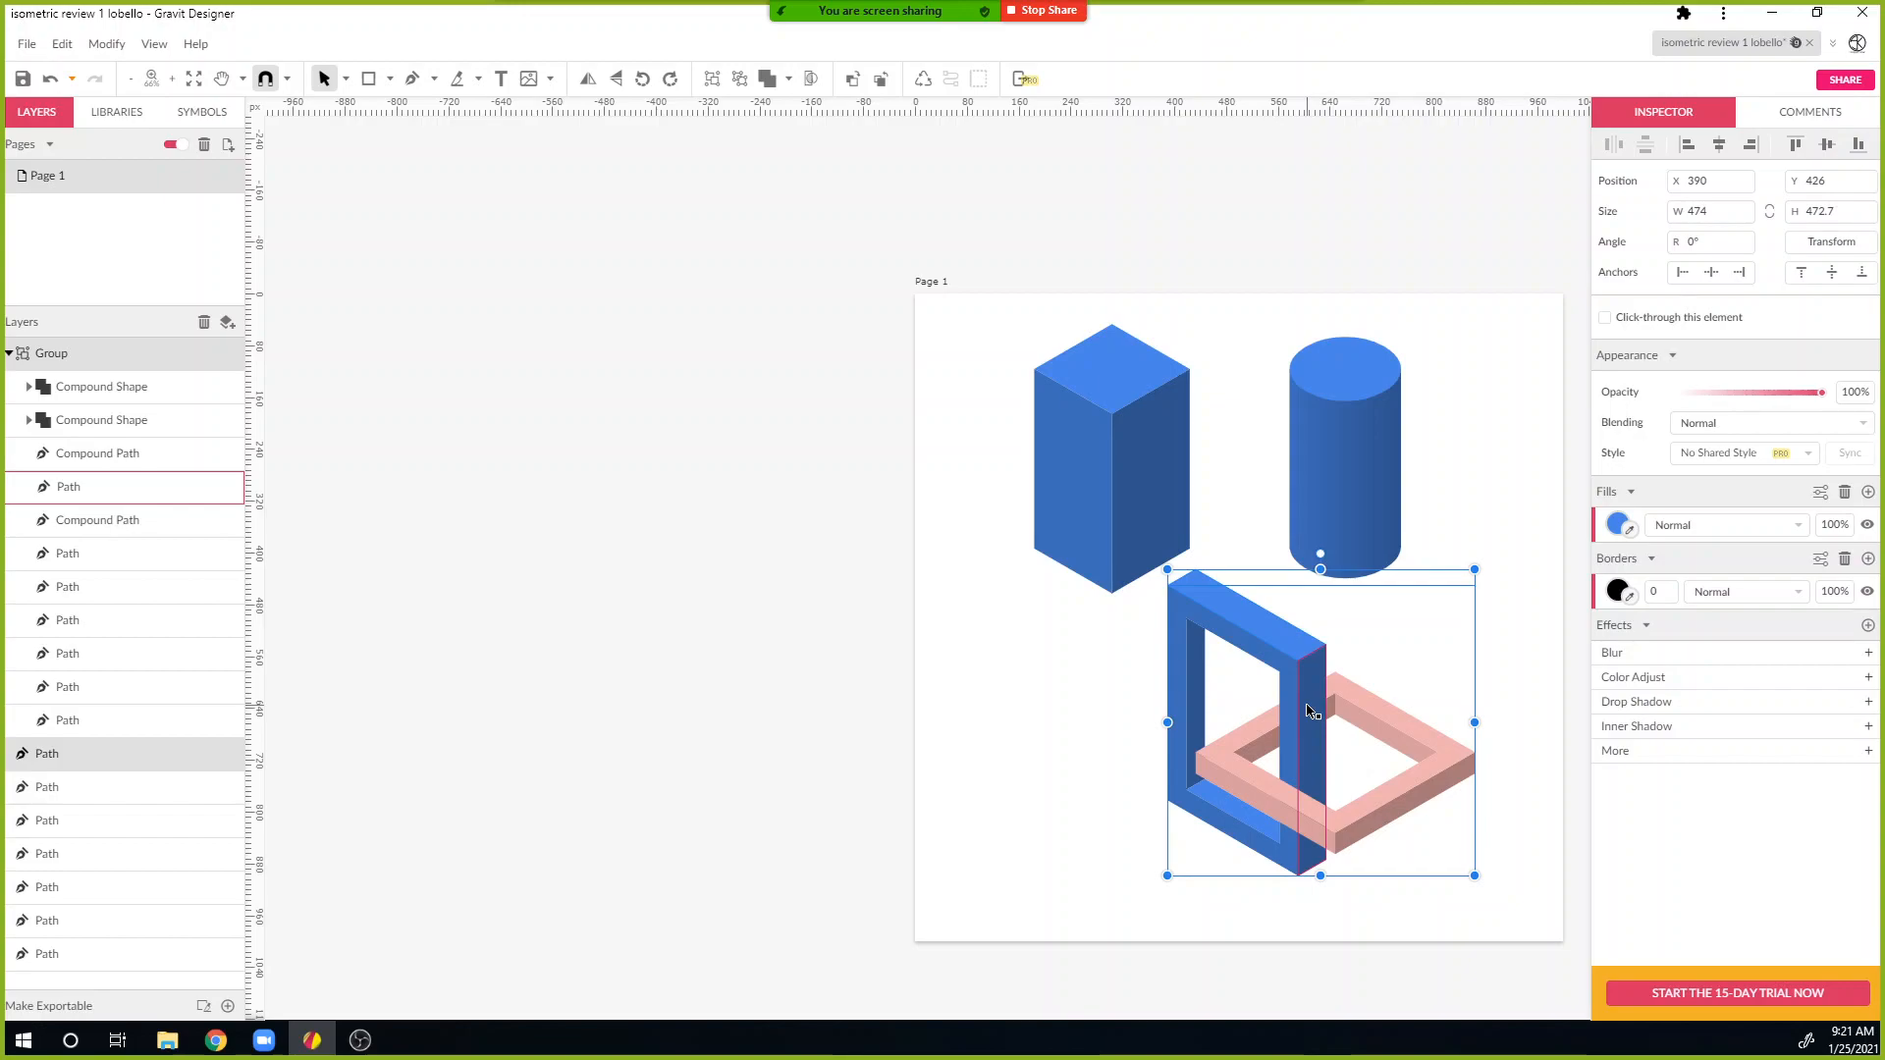
pyautogui.click(631, 691)
pyautogui.press('space')
pyautogui.moveTo(1001, 761); pyautogui.dragTo(708, 725)
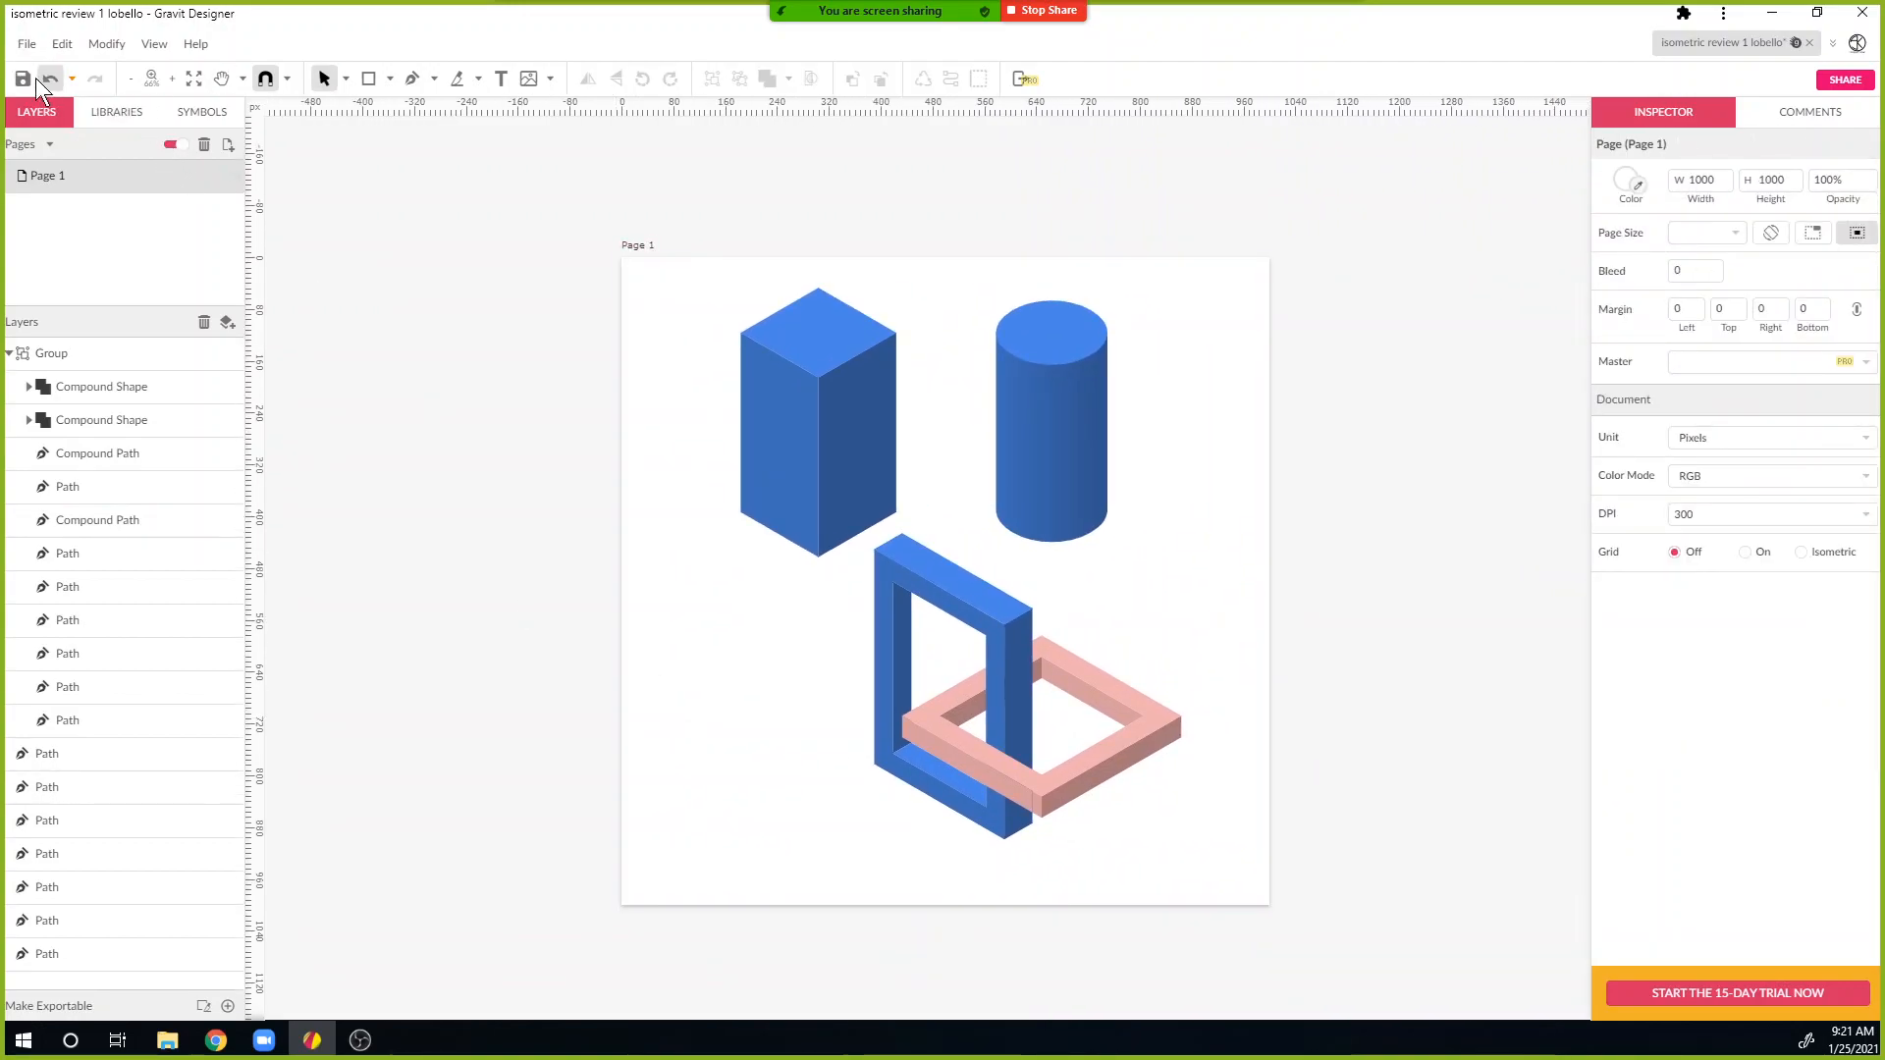
# Step: Export the design as a JPEG image named "isometric review 1" to the Pictures folder
pyautogui.click(27, 43)
pyautogui.moveTo(94, 391)
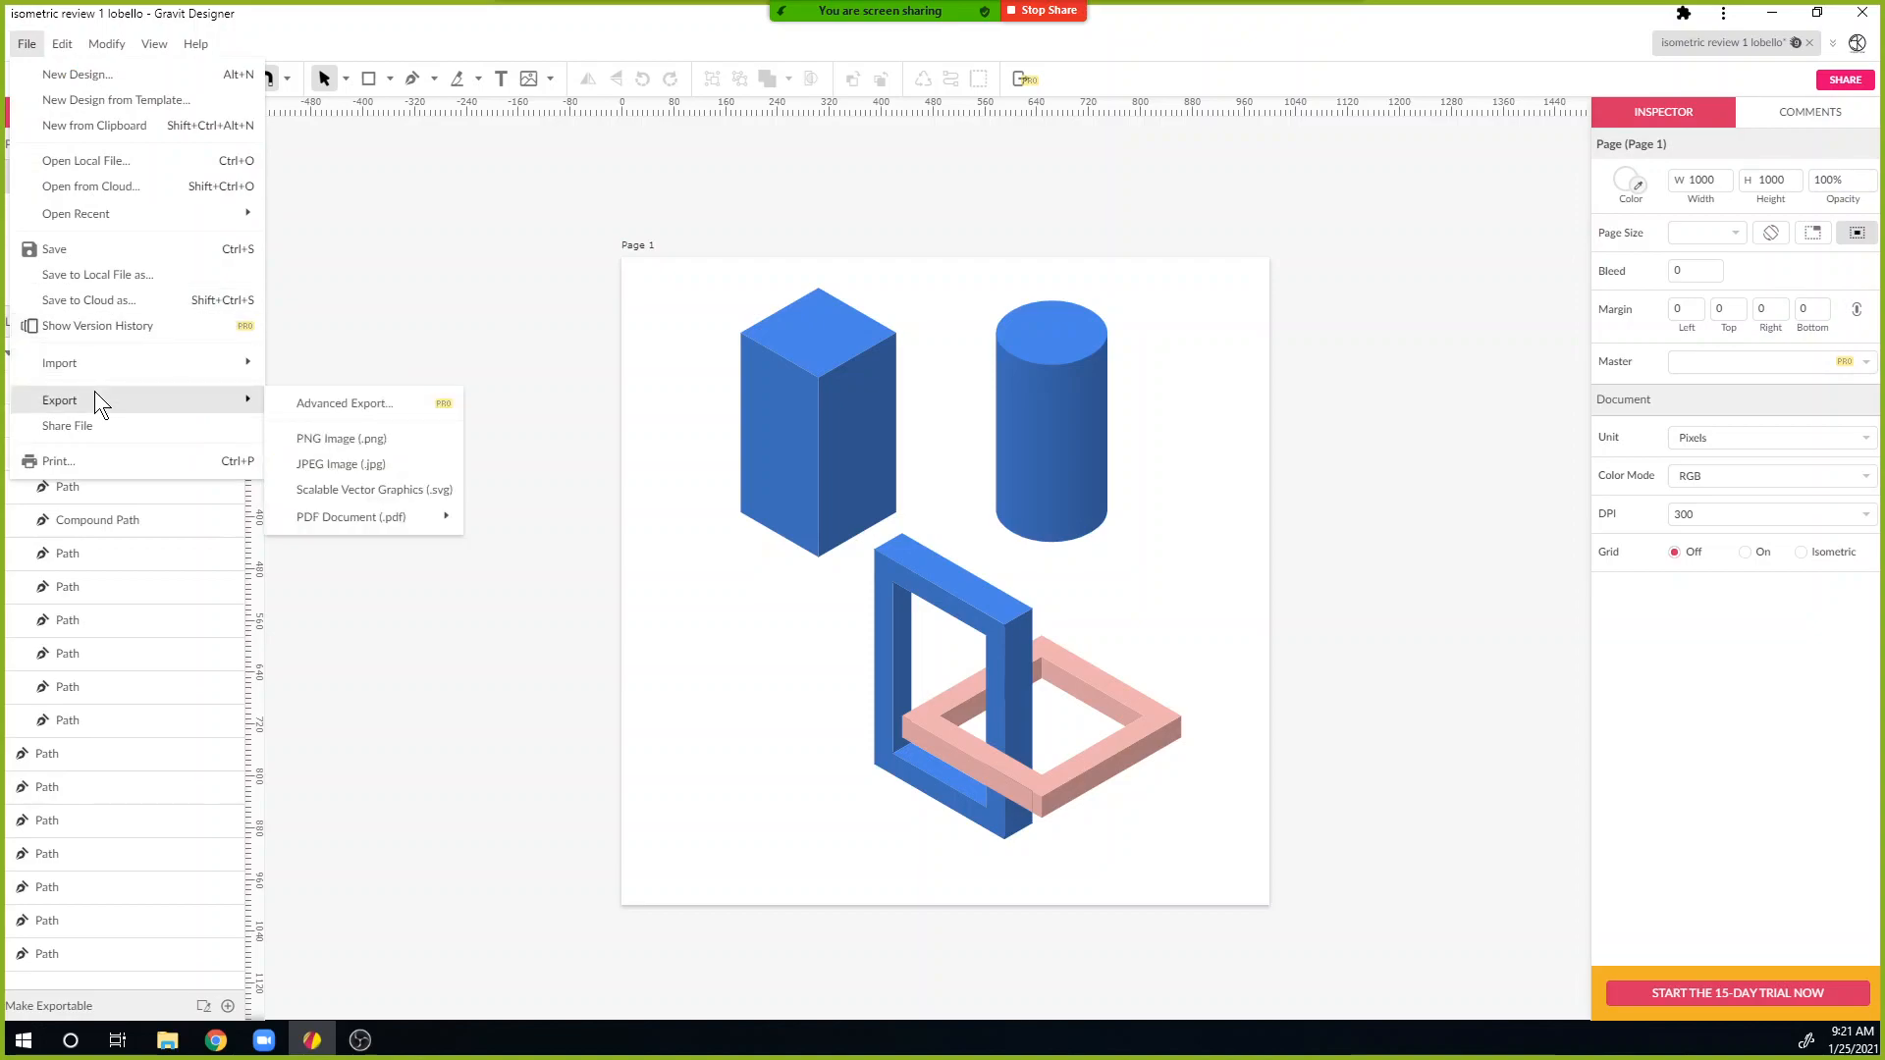
pyautogui.click(399, 462)
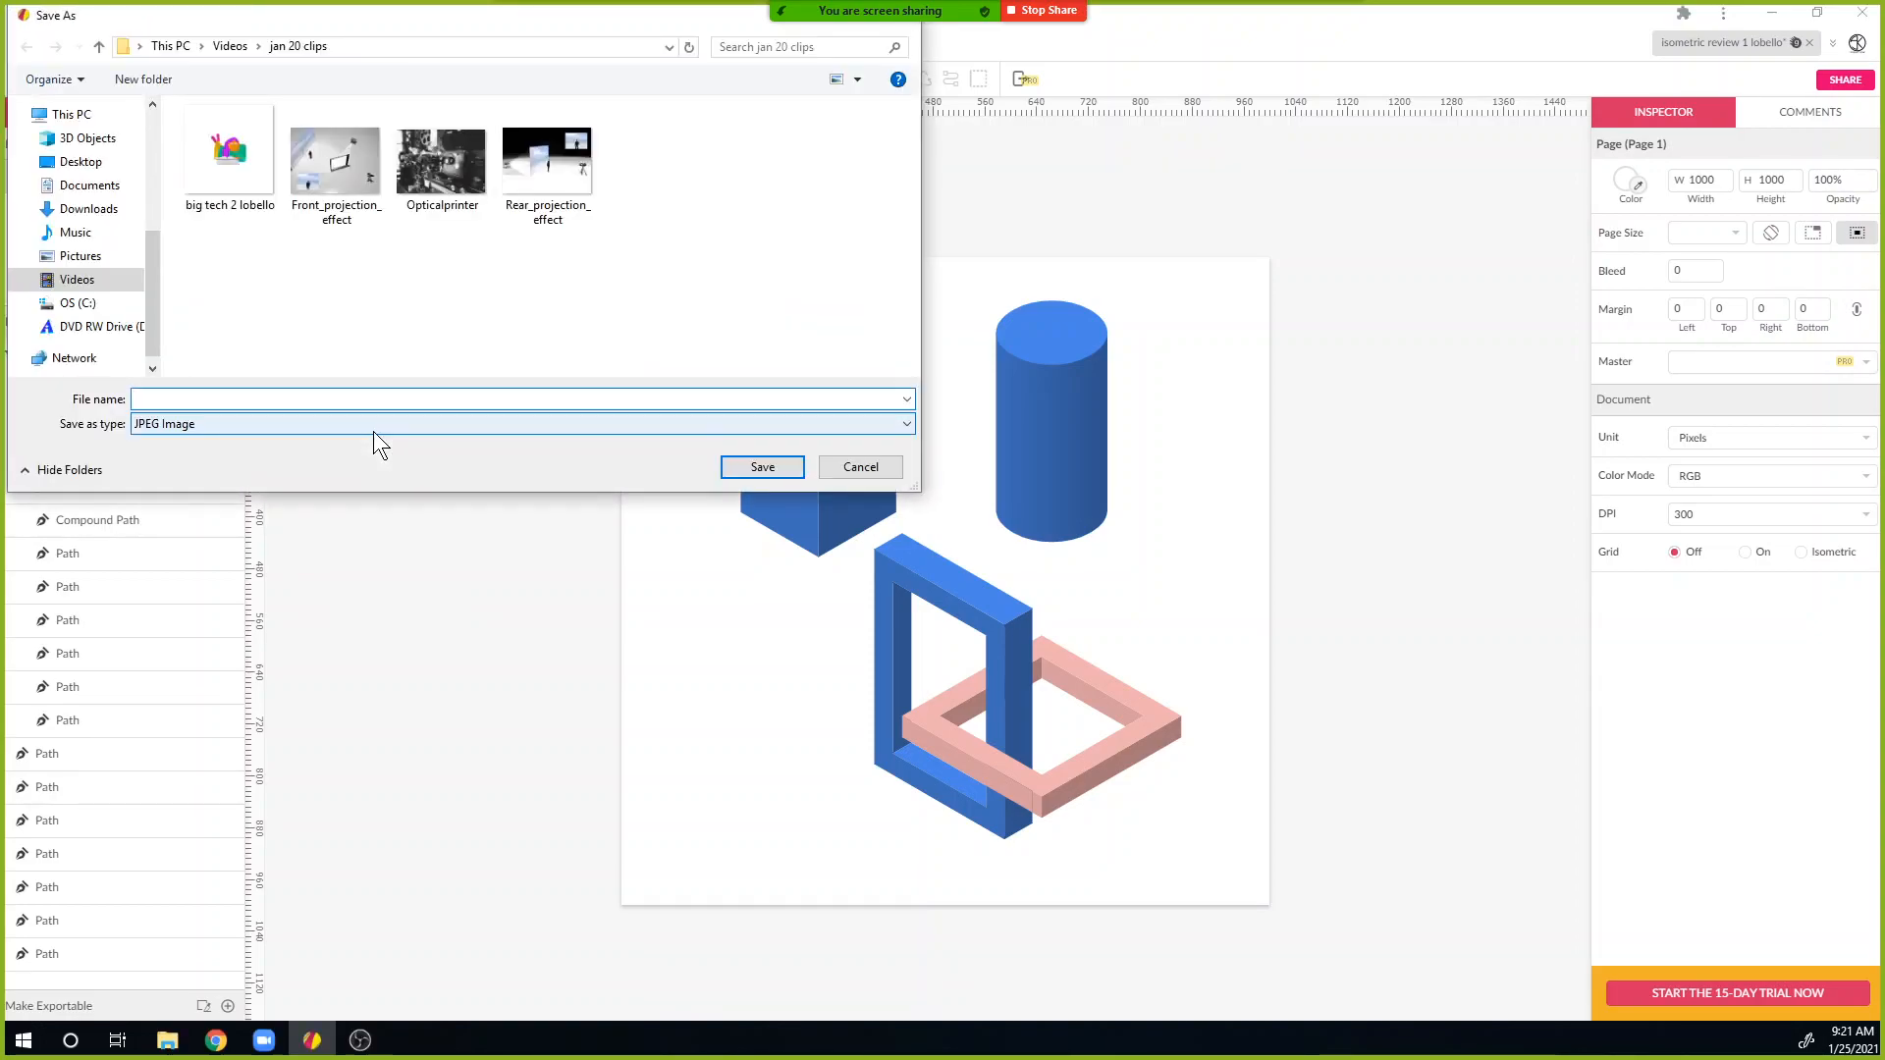
pyautogui.click(65, 255)
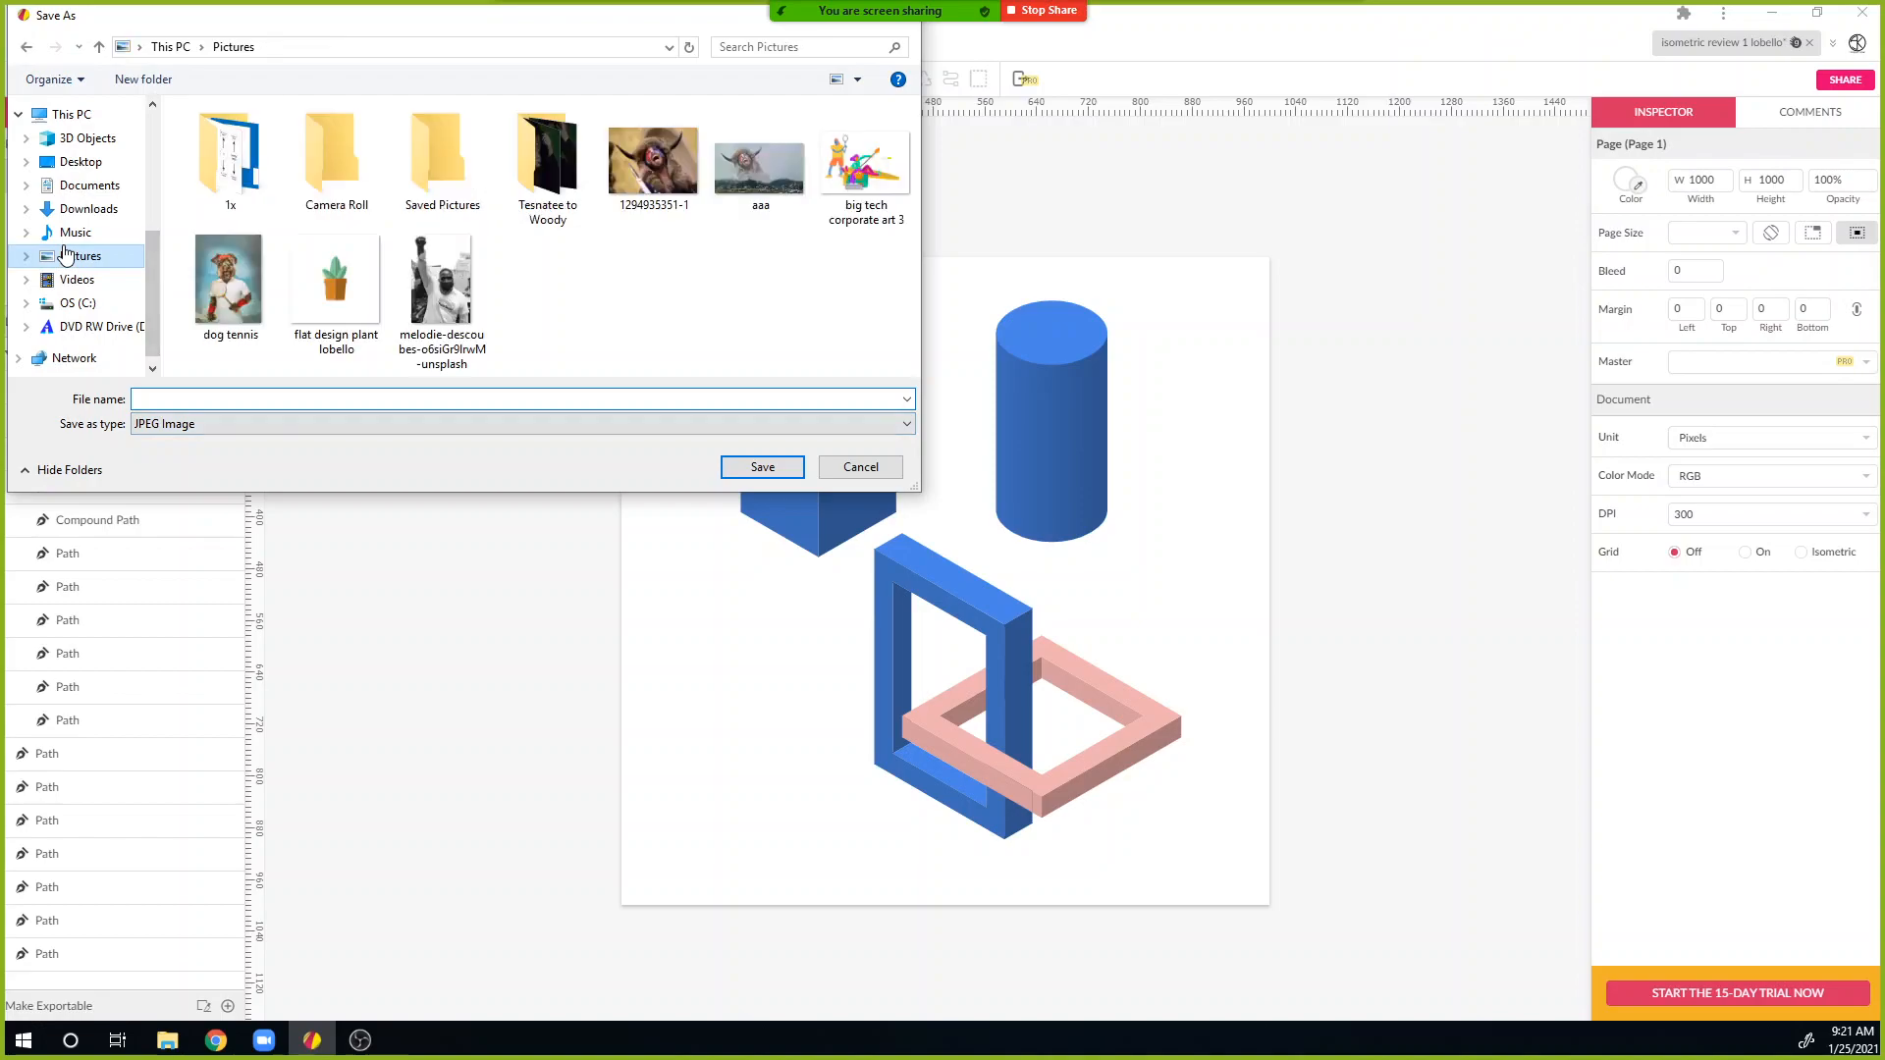
pyautogui.click(191, 397)
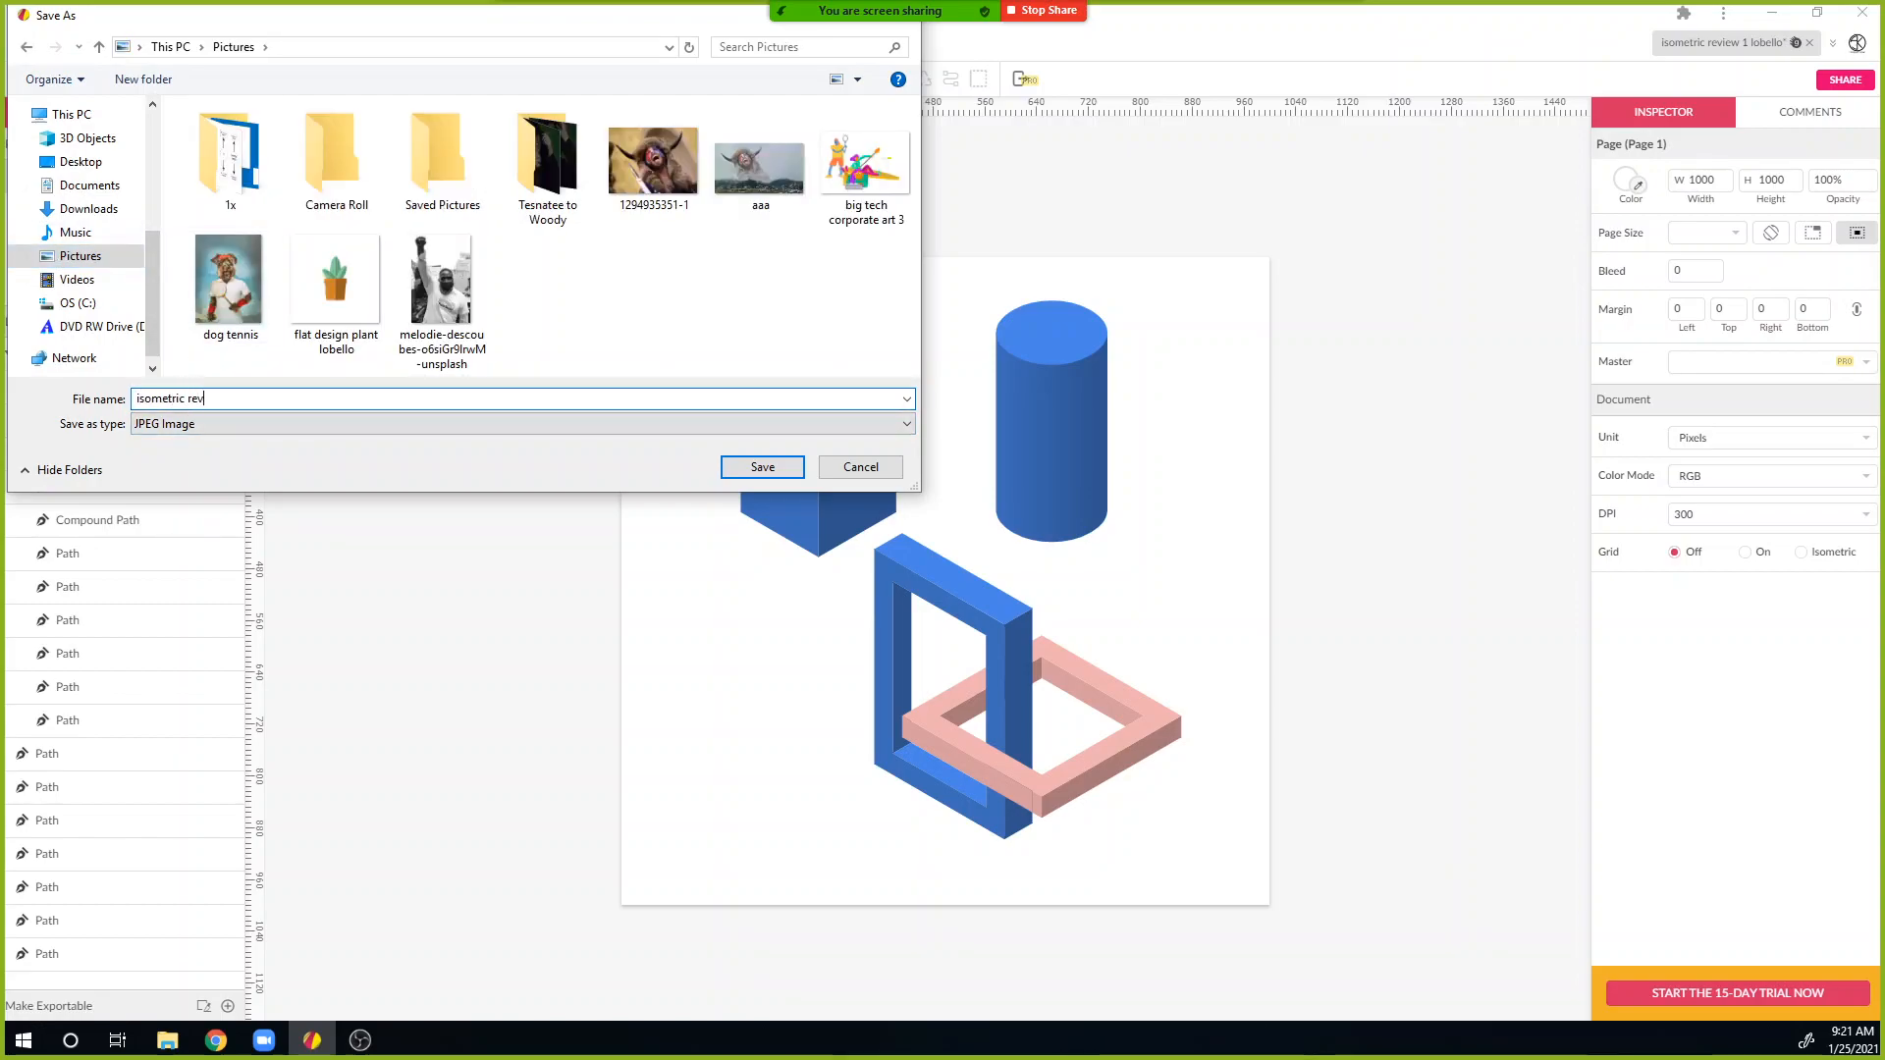
pyautogui.write('isometric review 1 ;p')
pyautogui.click(762, 468)
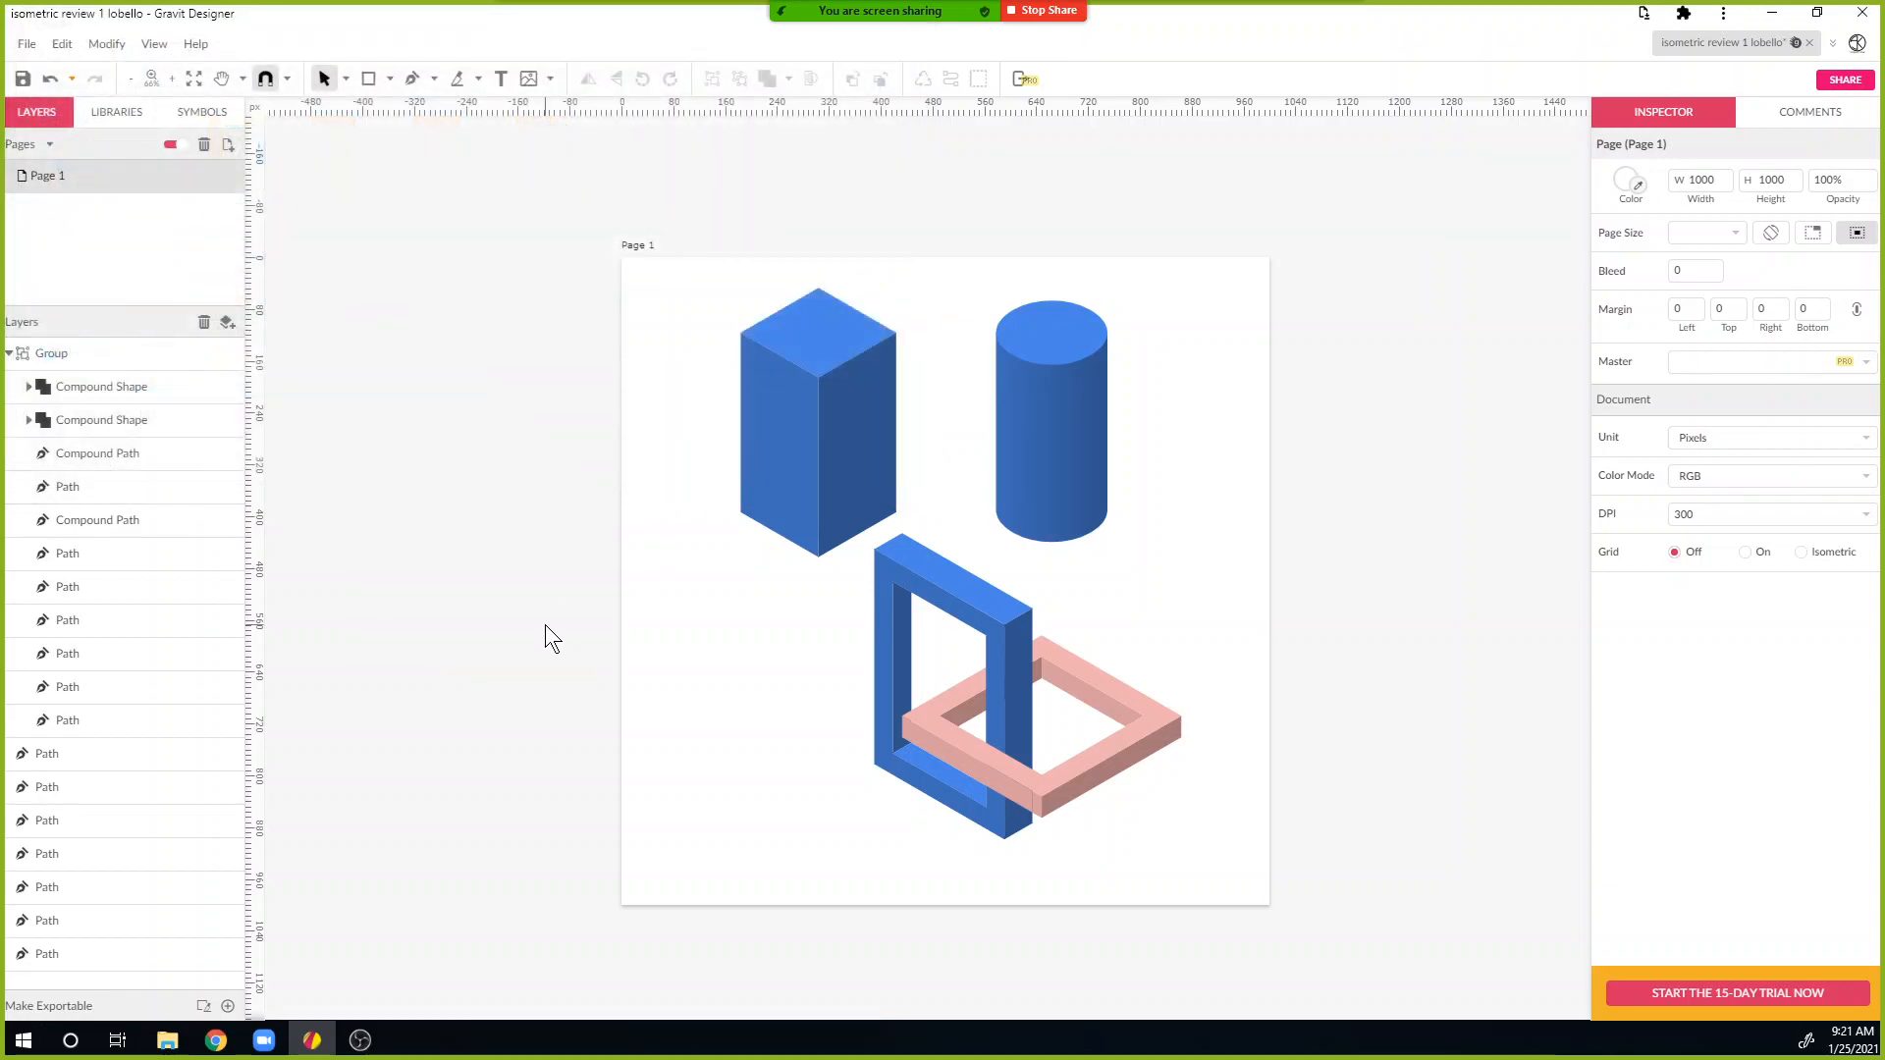